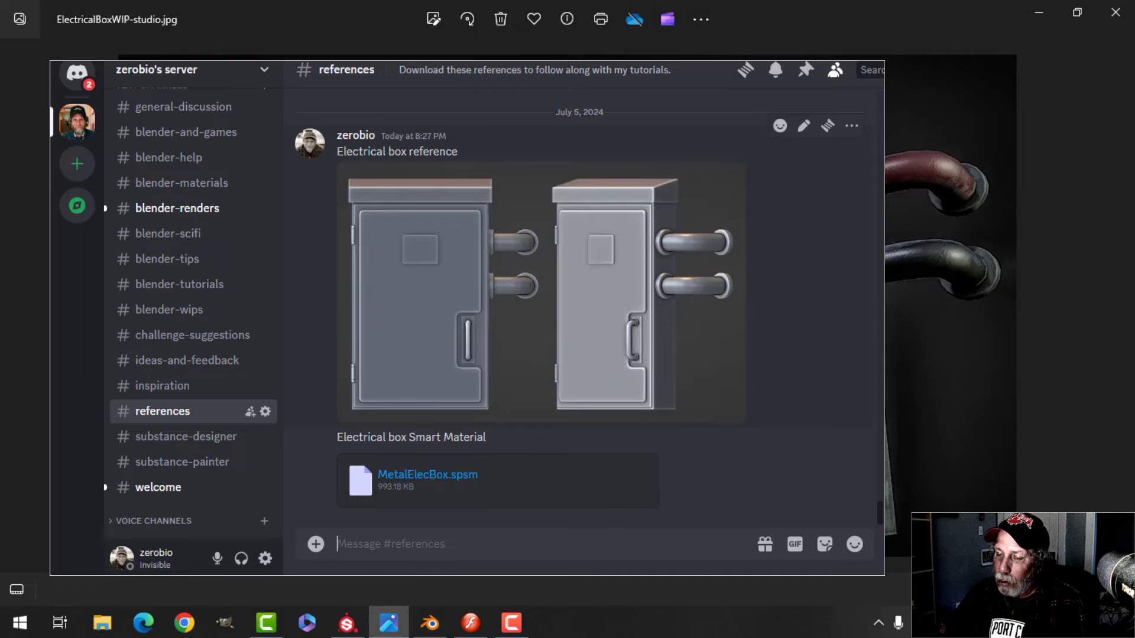
Switch to Blender and examine the electrical box reference image from perspective and front views
{"action": "left_click", "coordinate": [1038, 12]}
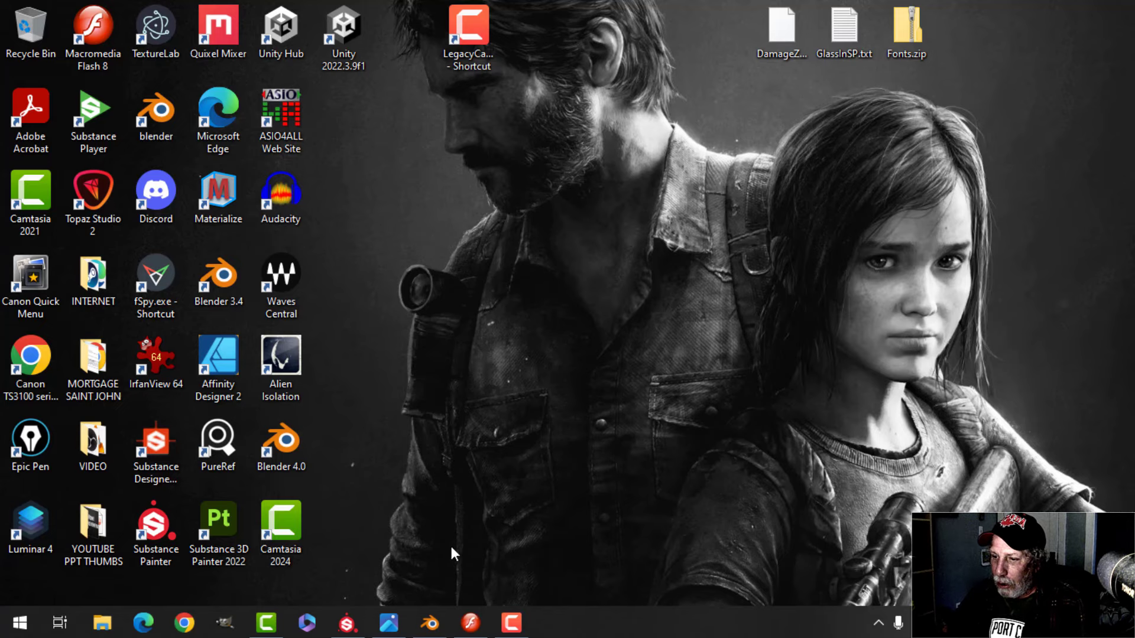
{"action": "left_click", "coordinate": [429, 622]}
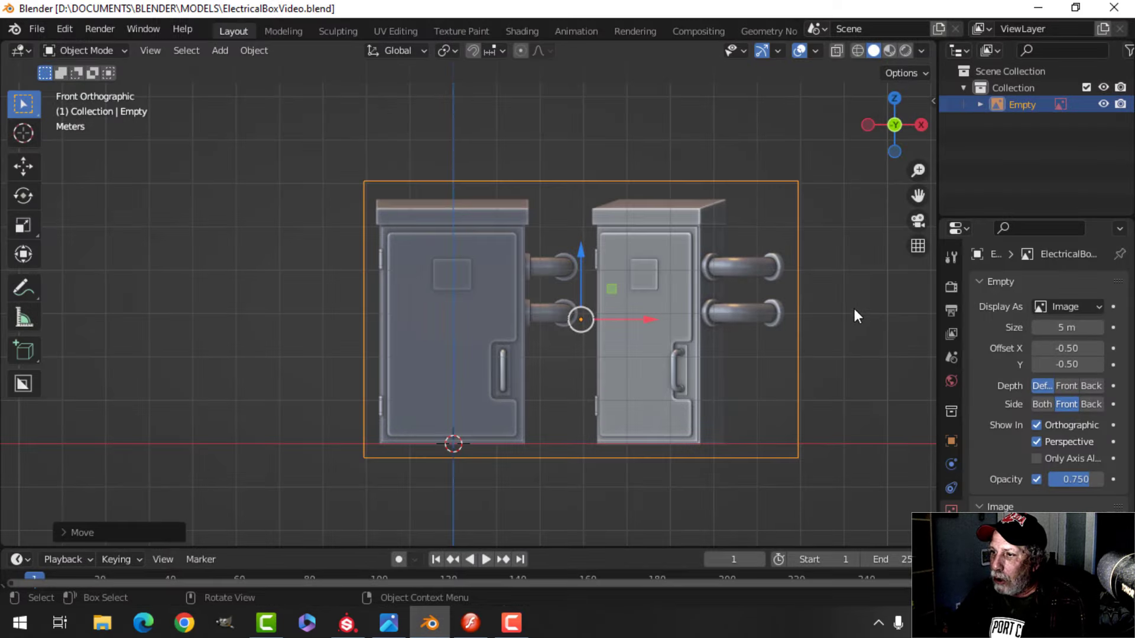
{"action": "middle_click_drag", "start_coordinate": [810, 300], "coordinate": [827, 366], "text": "shift"}
{"action": "scroll", "coordinate": [818, 304], "scroll_direction": "up", "scroll_amount": 1}
{"action": "scroll", "coordinate": [768, 288], "scroll_direction": "up", "scroll_amount": 1}
{"action": "scroll", "coordinate": [768, 288], "scroll_direction": "up", "scroll_amount": 2}
{"action": "scroll", "coordinate": [792, 286], "scroll_direction": "down", "scroll_amount": 3}
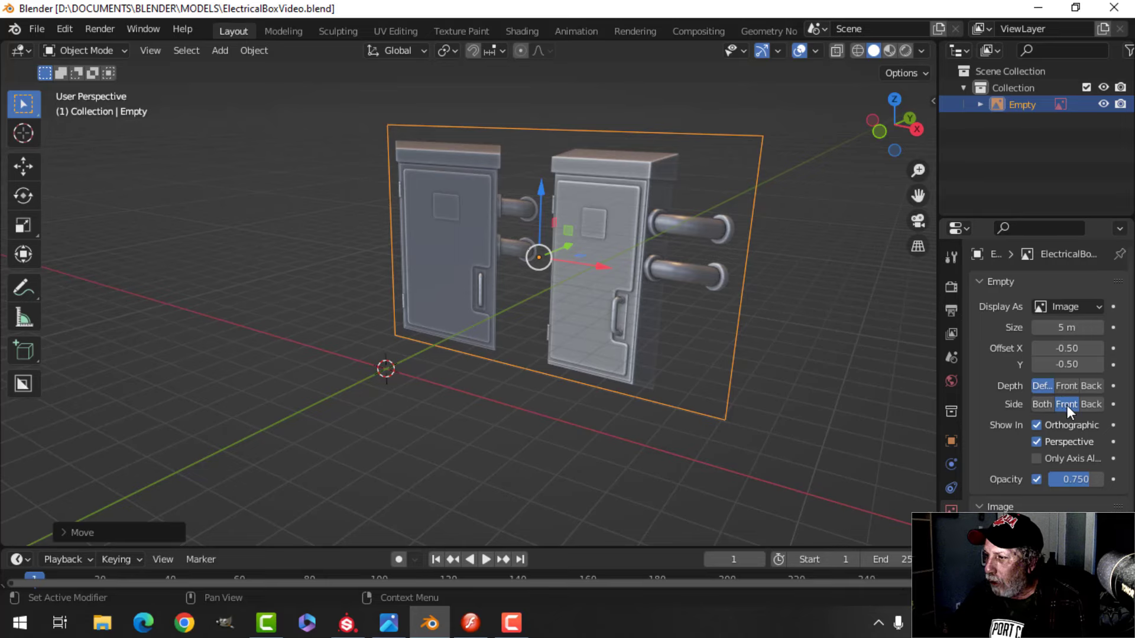
{"action": "middle_click_drag", "start_coordinate": [910, 402], "coordinate": [733, 391]}
{"action": "key", "text": "KP_1"}
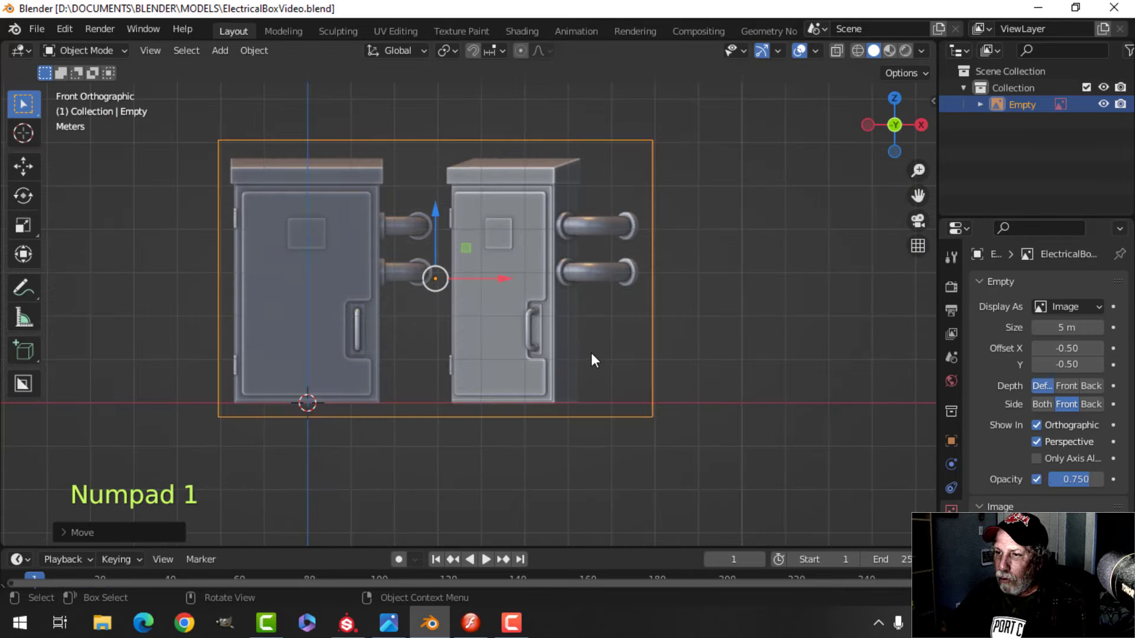
{"action": "scroll", "coordinate": [591, 353], "scroll_direction": "up", "scroll_amount": 3}
{"action": "scroll", "coordinate": [642, 301], "scroll_direction": "down", "scroll_amount": 3, "text": "shift"}
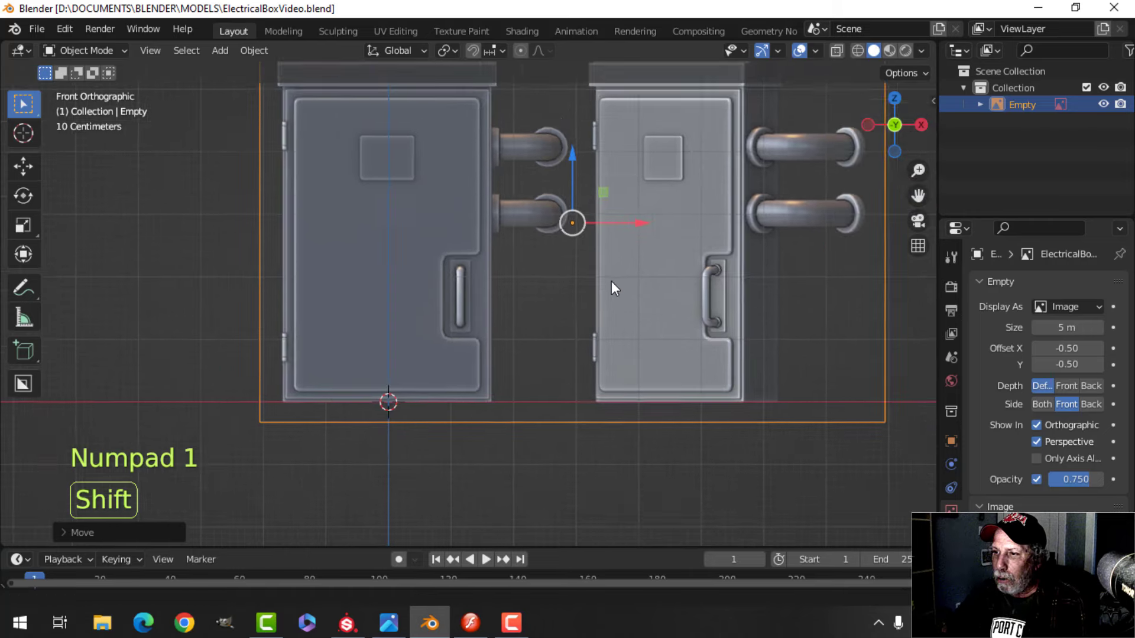
{"action": "middle_click_drag", "start_coordinate": [611, 281], "coordinate": [590, 342], "text": "shift"}
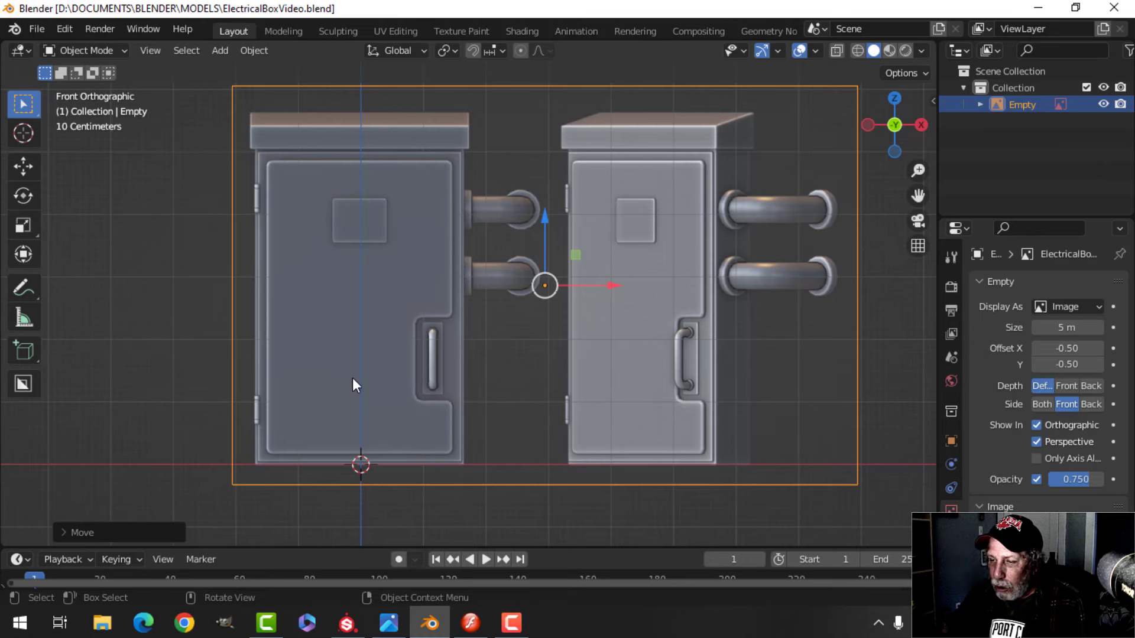
View the finished electrical box render in ElectricalBoxWIP-studio.jpg and return to the Blender reference
{"action": "left_click", "coordinate": [394, 619]}
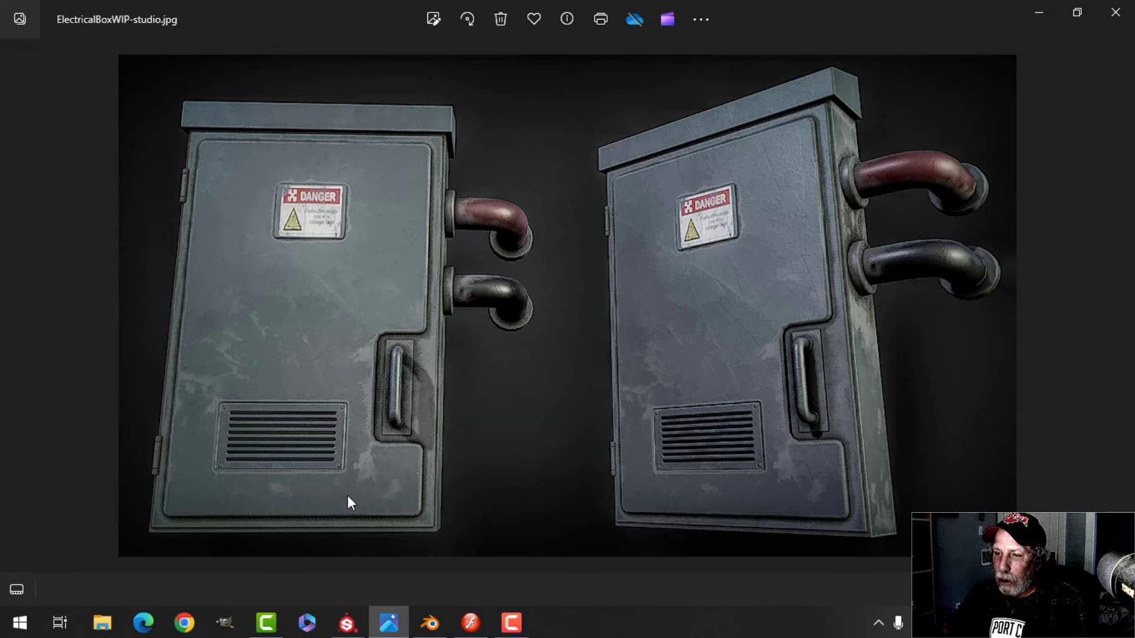
{"action": "left_click", "coordinate": [429, 622]}
{"action": "scroll", "coordinate": [470, 372], "scroll_direction": "down", "scroll_amount": 2}
{"action": "scroll", "coordinate": [503, 343], "scroll_direction": "up", "scroll_amount": 1, "text": "shift"}
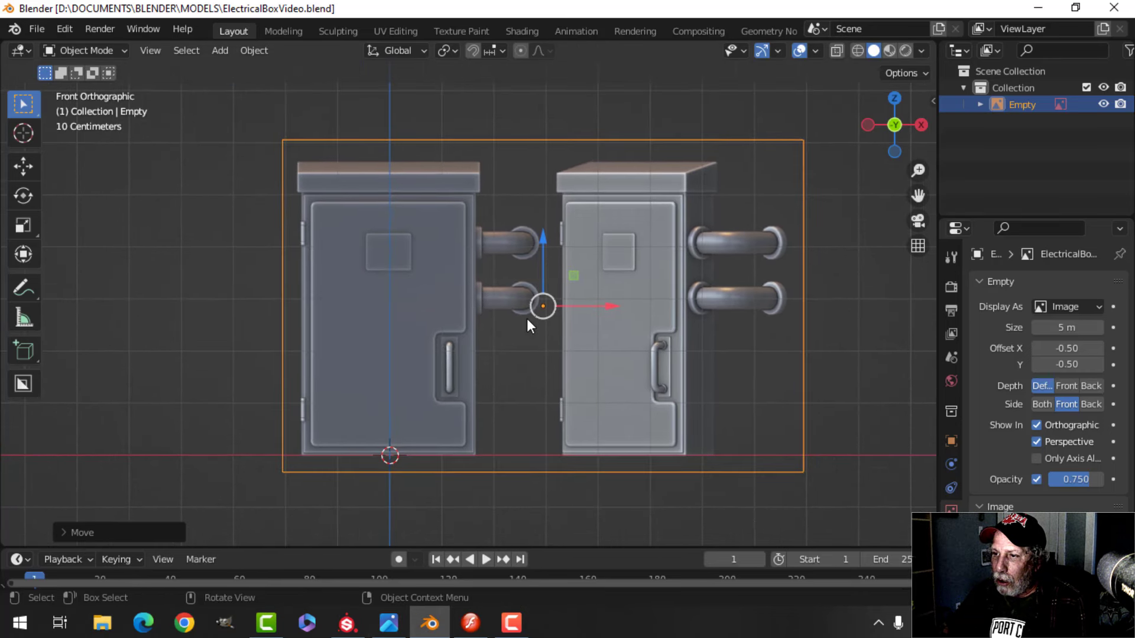
Add a plane mesh to the scene and enter edit mode on it
{"action": "key", "text": "shift+a"}
{"action": "mouse_move", "coordinate": [537, 134]}
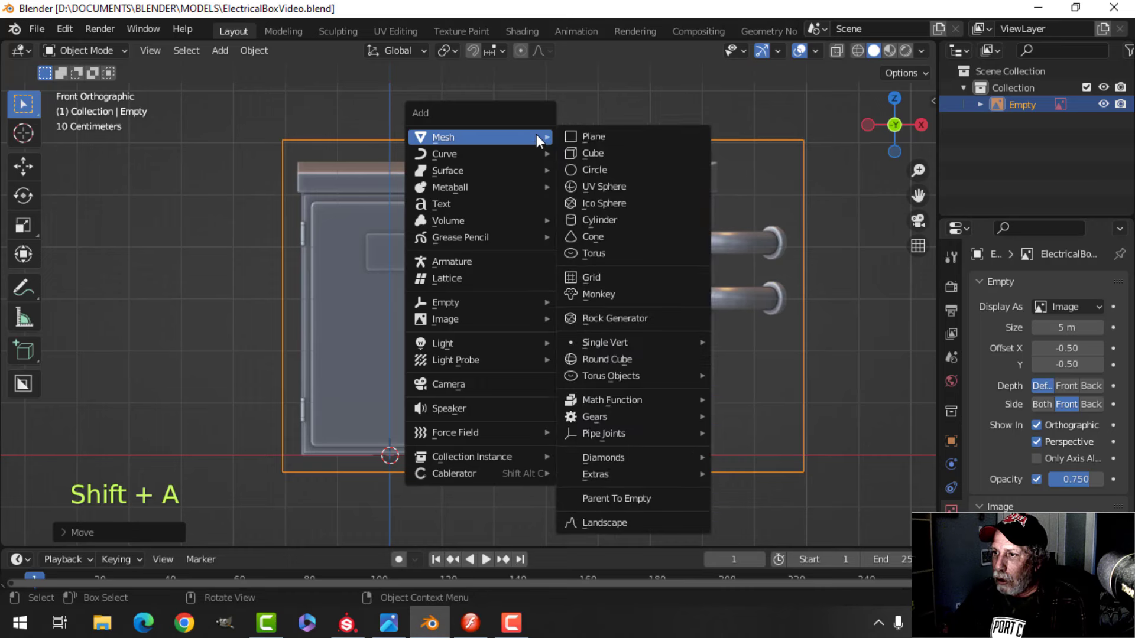
{"action": "left_click", "coordinate": [590, 134]}
{"action": "key", "text": "Tab"}
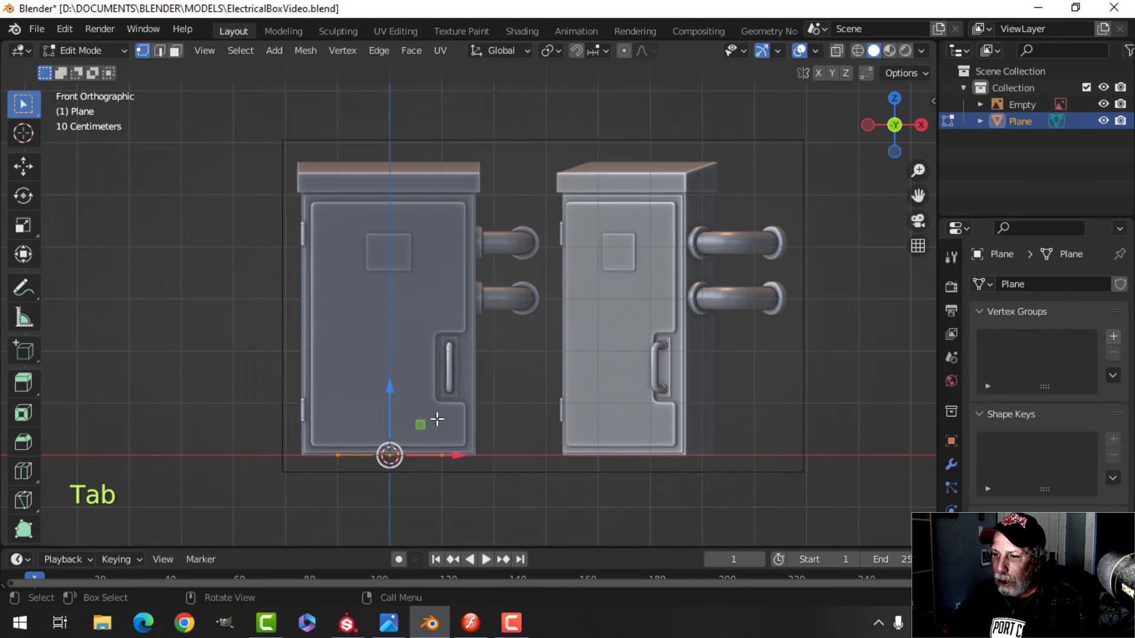
Raise the plane to the top edge of the front-view box's cap and scale it to the cap's width
{"action": "left_click_drag", "start_coordinate": [393, 397], "coordinate": [358, 101]}
{"action": "scroll", "coordinate": [417, 177], "scroll_direction": "up", "scroll_amount": 3}
{"action": "middle_click_drag", "start_coordinate": [423, 189], "coordinate": [421, 334], "text": "shift"}
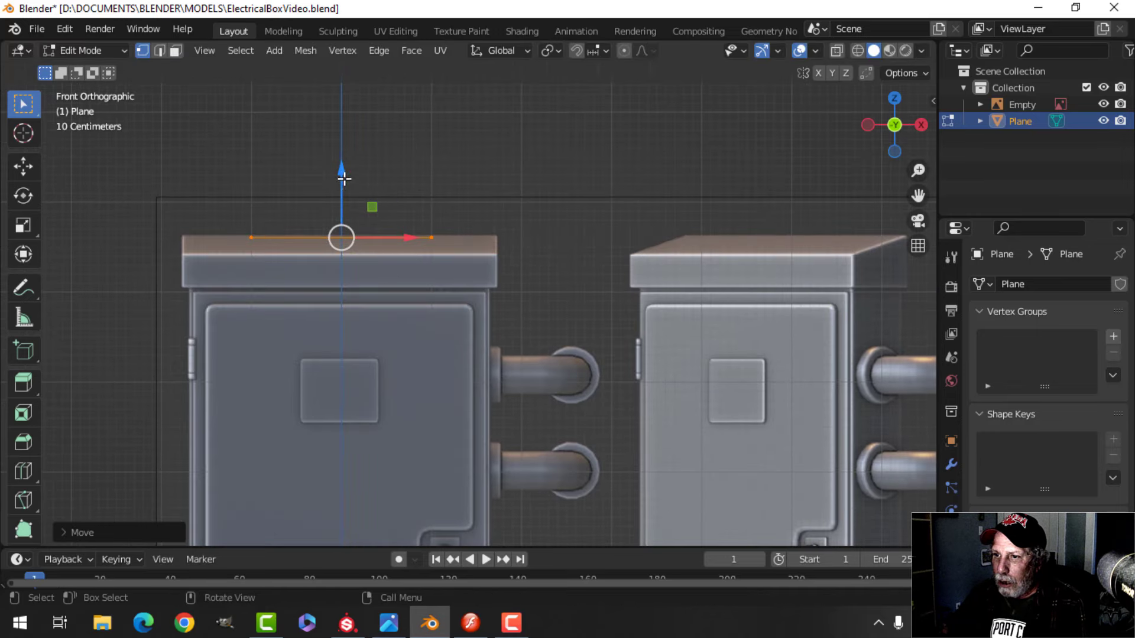
{"action": "left_click_drag", "start_coordinate": [344, 179], "coordinate": [342, 176]}
{"action": "key", "text": "s"}
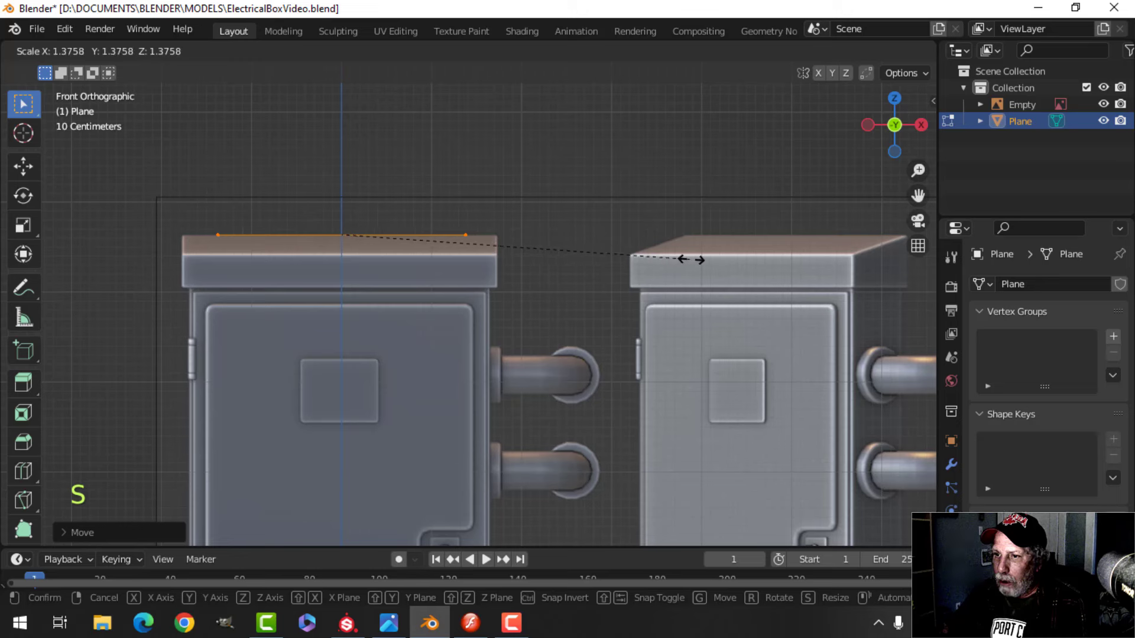
{"action": "left_click", "coordinate": [785, 258]}
Shift the reference image slightly along X so its cap lines up with the plane
{"action": "key", "text": "Tab"}
{"action": "left_click", "coordinate": [609, 303]}
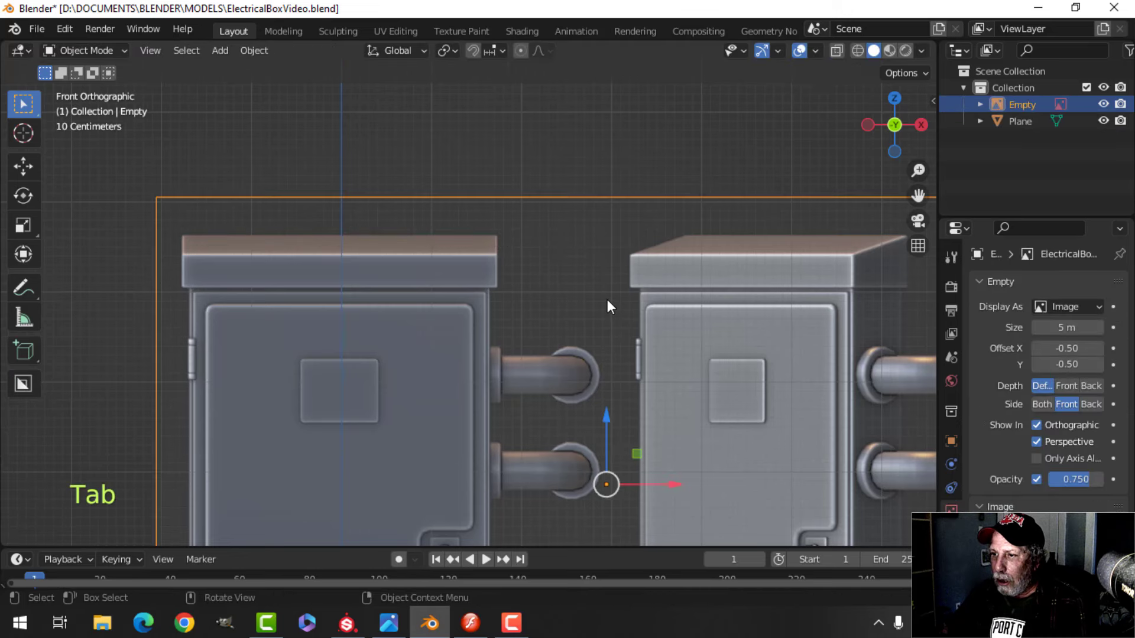
{"action": "key", "text": "g"}
{"action": "key", "text": "x"}
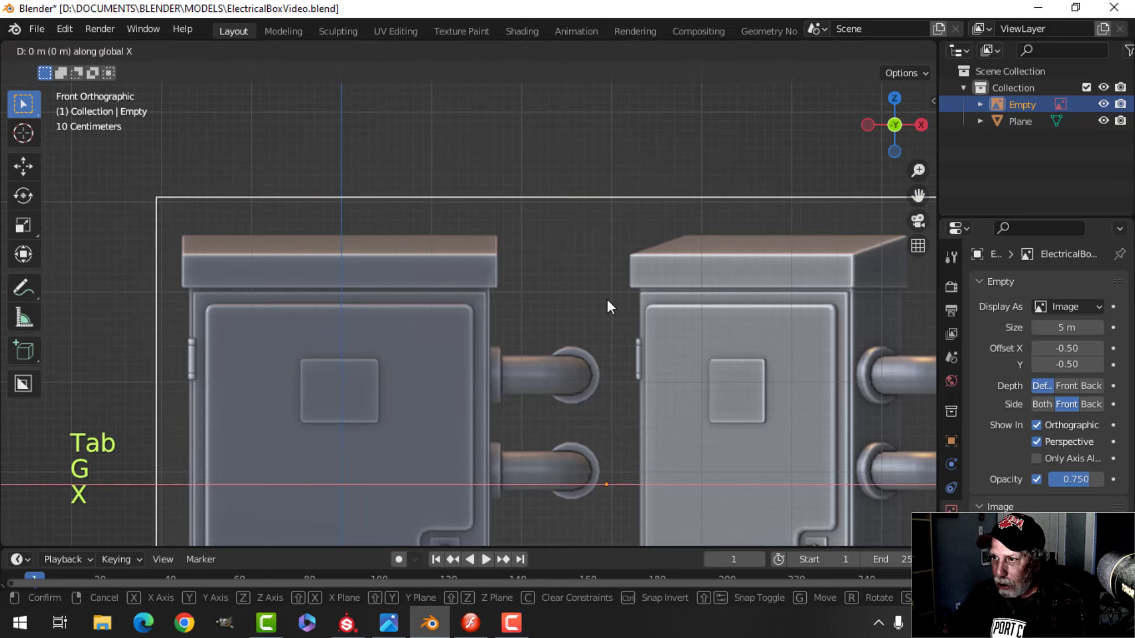
{"action": "key", "text": "shift"}
{"action": "left_click", "coordinate": [630, 299]}
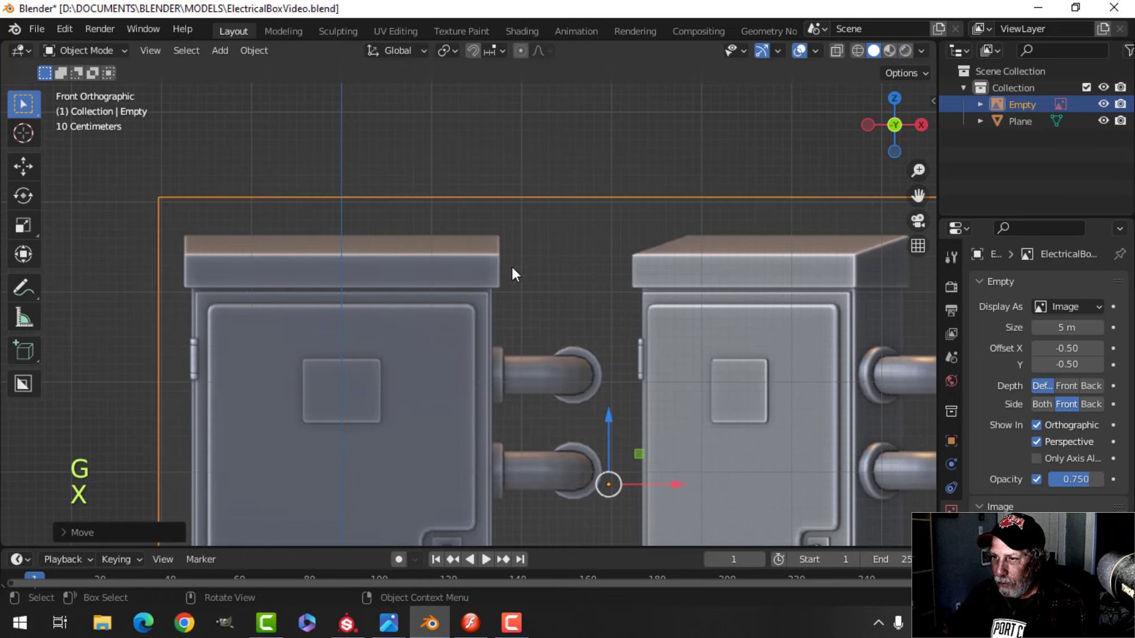
Select the whole plane mesh and narrow it along Y to the depth of the box cap
{"action": "left_click", "coordinate": [448, 238]}
{"action": "key", "text": "Tab"}
{"action": "key", "text": "a"}
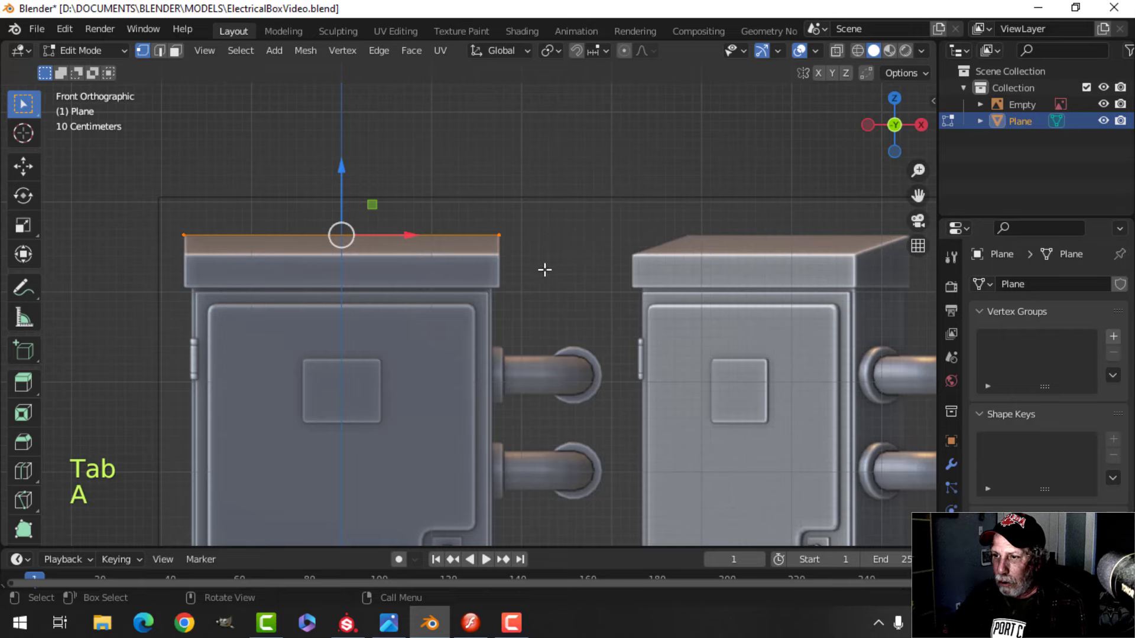
{"action": "middle_click_drag", "start_coordinate": [543, 265], "coordinate": [643, 306]}
{"action": "key", "text": "s"}
{"action": "key", "text": "y"}
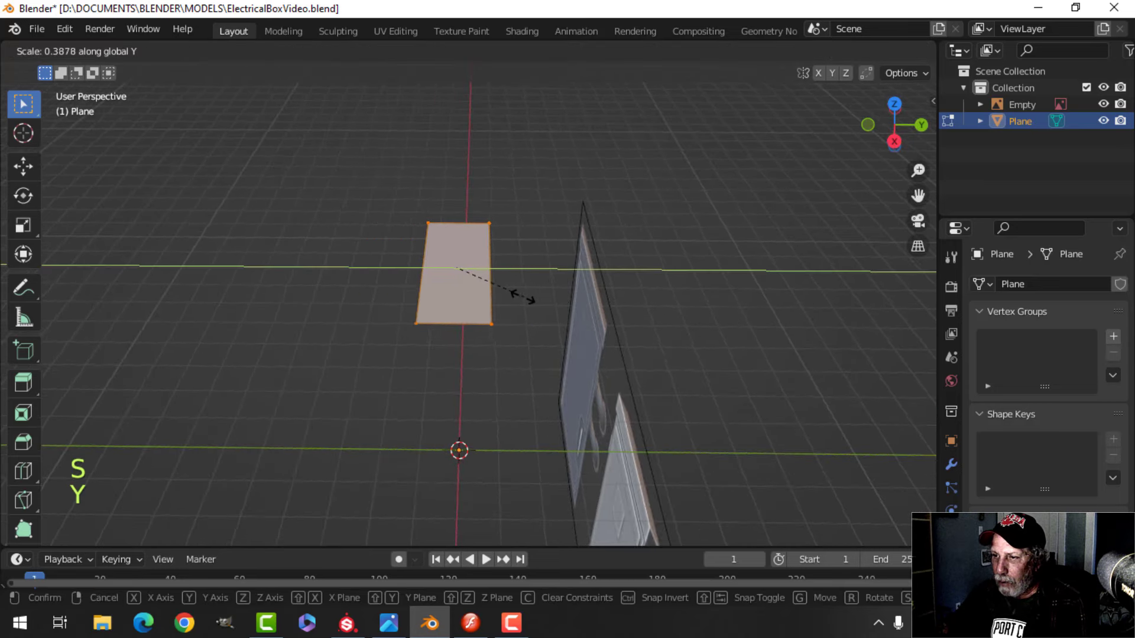
{"action": "left_click", "coordinate": [499, 306]}
Extrude the plane down about 0.59 m to the bottom of the cap in the reference
{"action": "middle_click_drag", "start_coordinate": [499, 306], "coordinate": [489, 246]}
{"action": "key", "text": "KP_1"}
{"action": "scroll", "coordinate": [602, 286], "scroll_direction": "up", "scroll_amount": 2}
{"action": "key", "text": "e"}
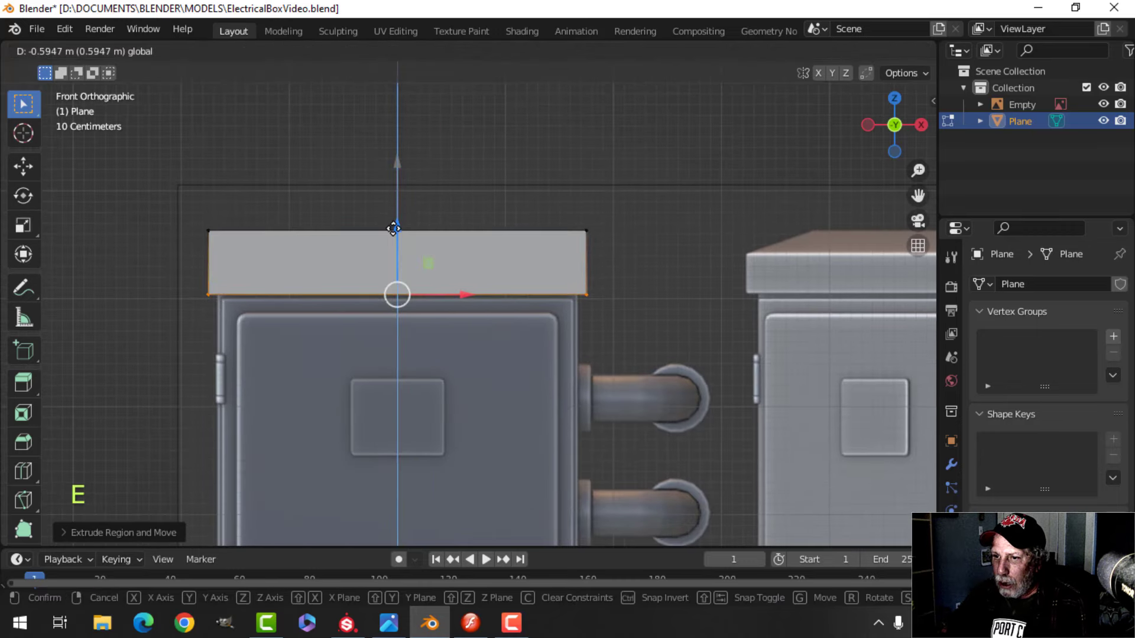
{"action": "left_click", "coordinate": [393, 229]}
Switch to wireframe and lower the cap's top vertices to the front upper edge of the reference cap
{"action": "key", "text": "z"}
{"action": "key", "text": "alt+a"}
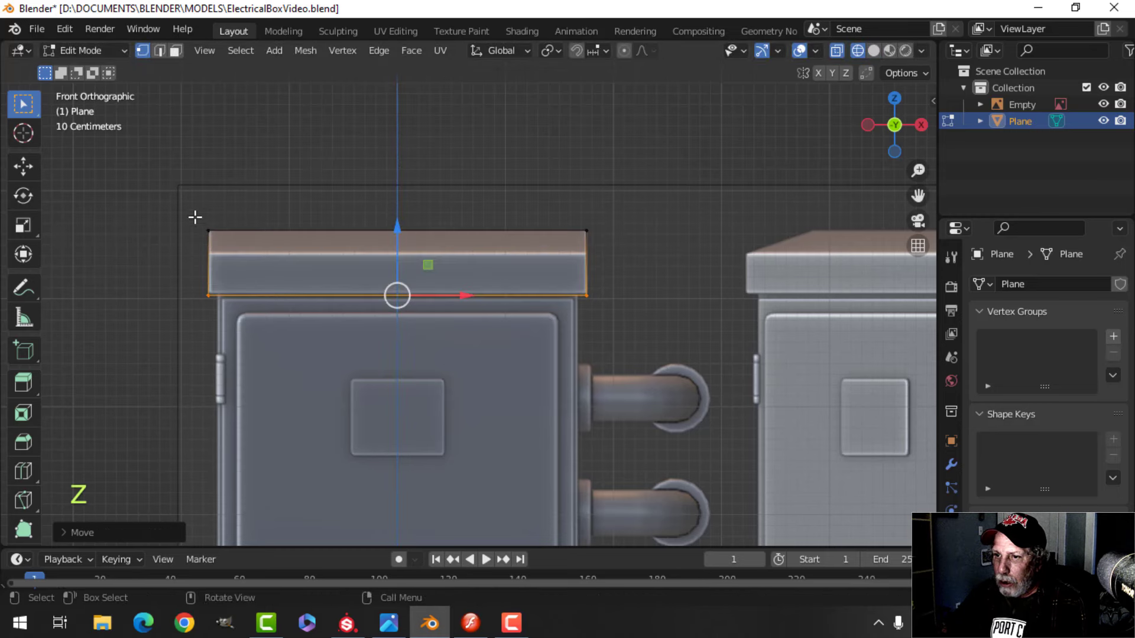
{"action": "key", "text": "b"}
{"action": "left_click_drag", "start_coordinate": [136, 191], "coordinate": [662, 257]}
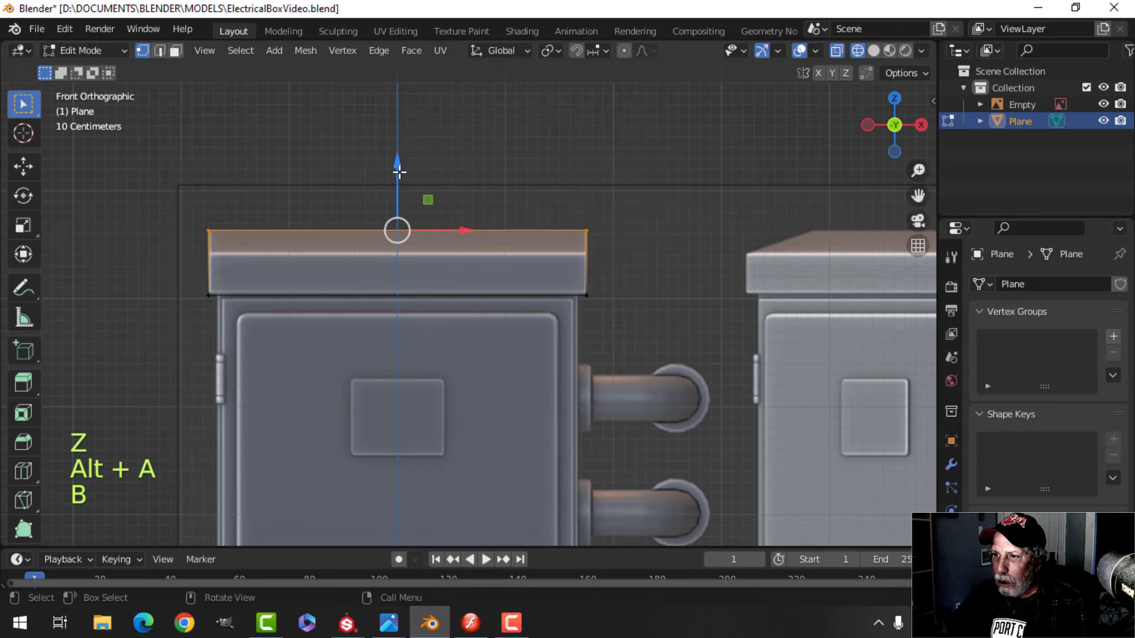
{"action": "left_click_drag", "start_coordinate": [399, 172], "coordinate": [408, 194]}
Duplicate the entire cap mesh and move the copy down about 0.55 m
{"action": "key", "text": "a"}
{"action": "scroll", "coordinate": [605, 268], "scroll_direction": "down", "scroll_amount": 2}
{"action": "middle_click_drag", "start_coordinate": [551, 286], "coordinate": [569, 206], "text": "shift"}
{"action": "scroll", "coordinate": [562, 244], "scroll_direction": "up", "scroll_amount": 1}
{"action": "key", "text": "shift+d"}
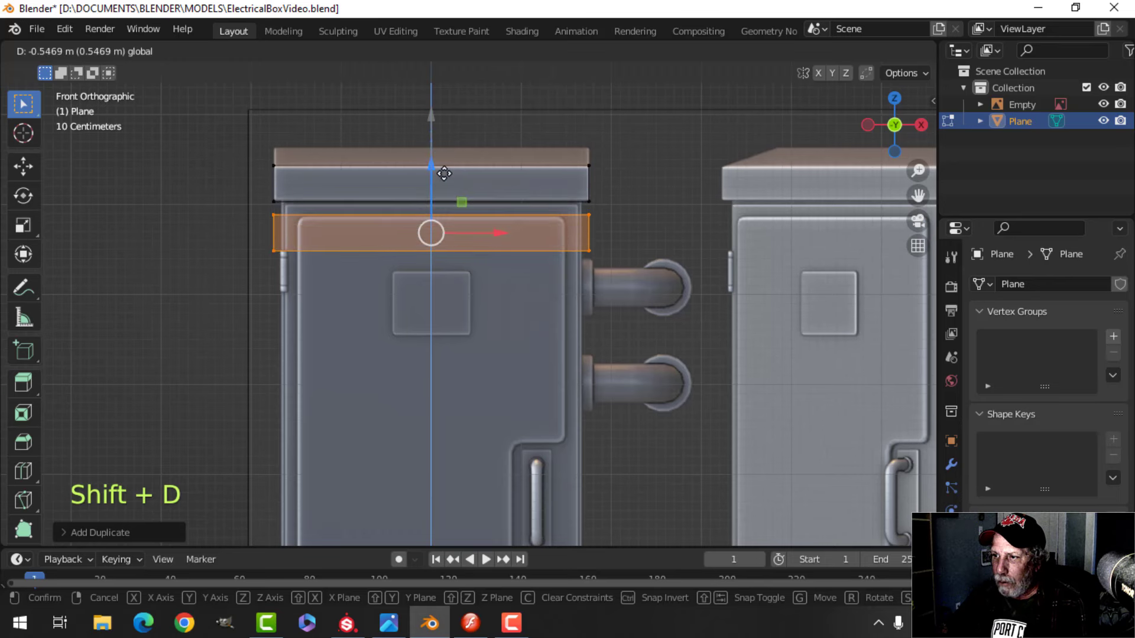
{"action": "left_click", "coordinate": [443, 173]}
{"action": "scroll", "coordinate": [637, 278], "scroll_direction": "up", "scroll_amount": 1}
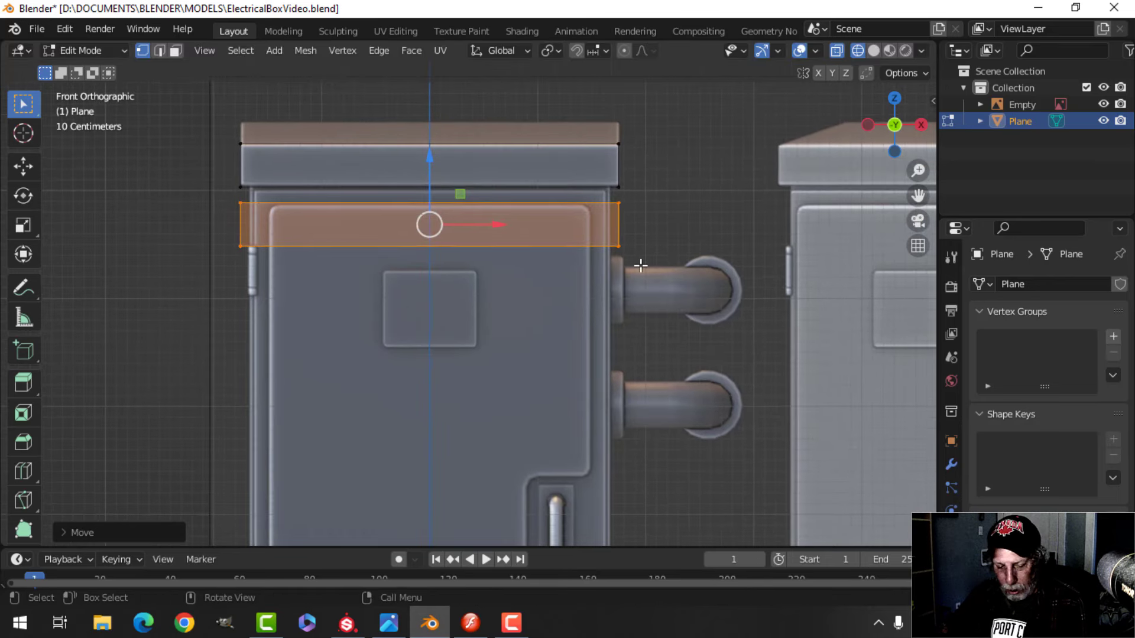
Scale the duplicate along X to the box body's width and separate it into its own object
{"action": "key", "text": "s"}
{"action": "key", "text": "x"}
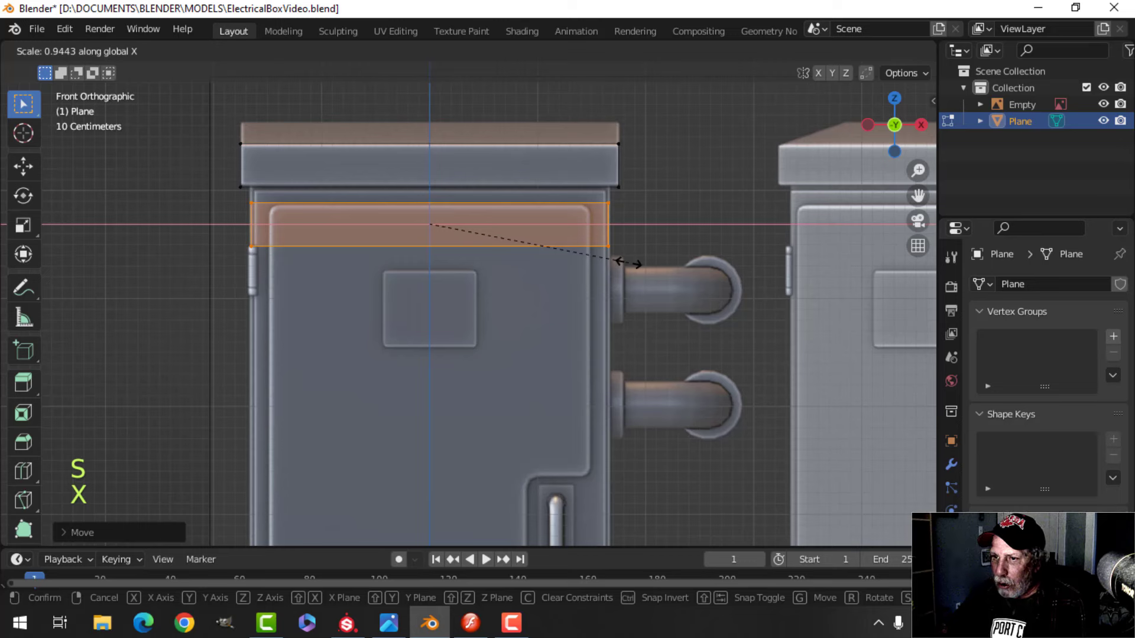
{"action": "left_click", "coordinate": [631, 263]}
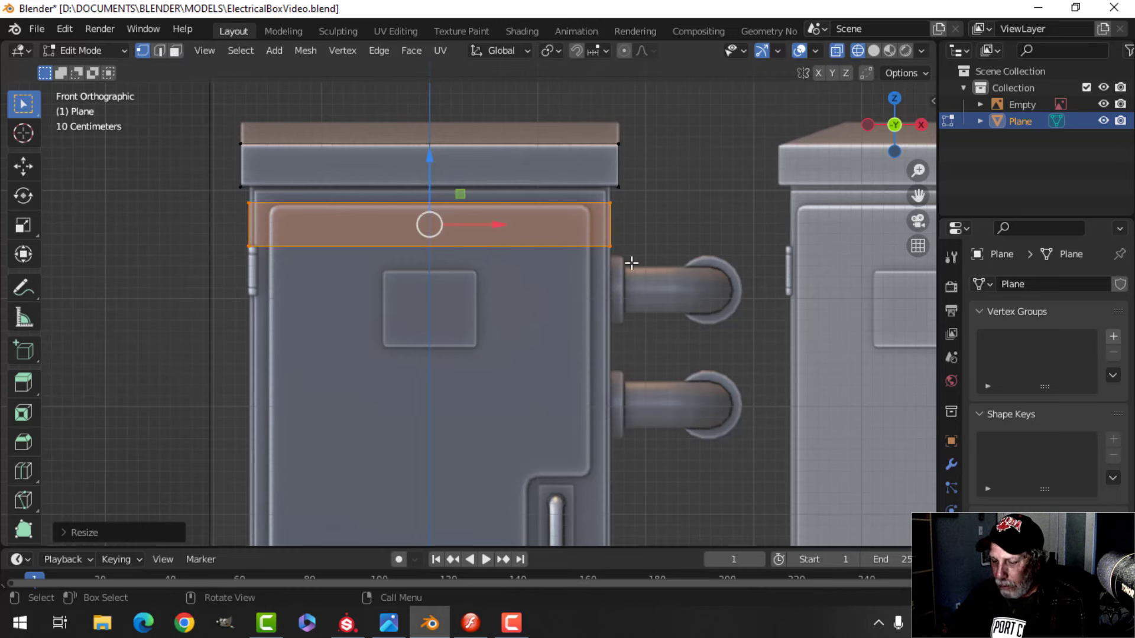
{"action": "key", "text": "p"}
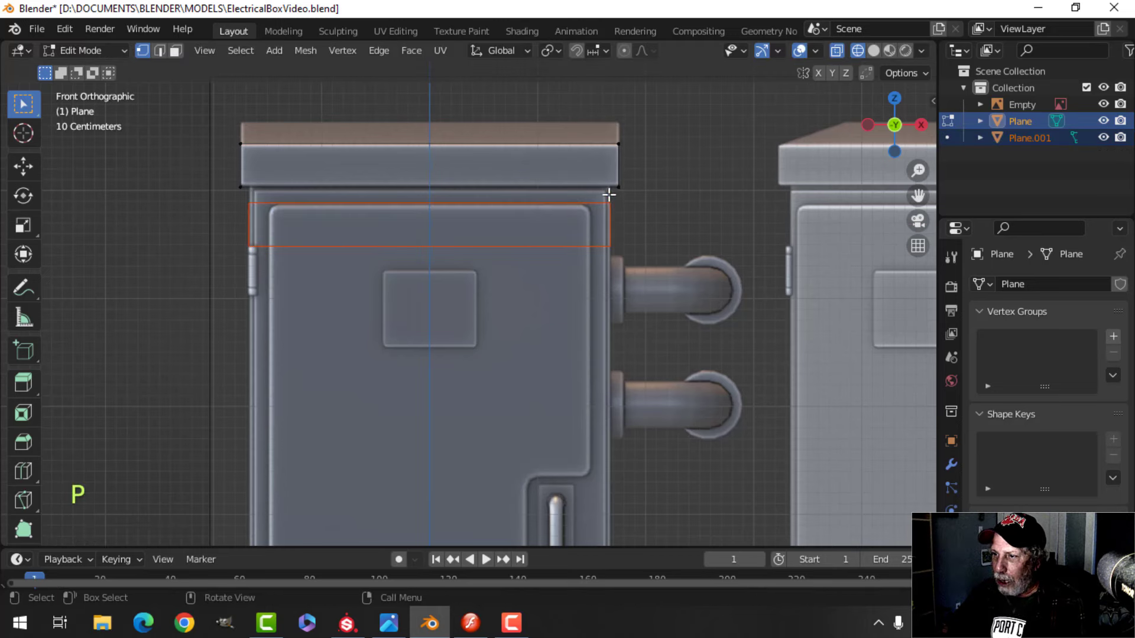
{"action": "key", "text": "Tab"}
Return to solid shading and delete the back face of the upper cap block
{"action": "left_click", "coordinate": [596, 159]}
{"action": "middle_click_drag", "start_coordinate": [623, 163], "coordinate": [597, 154]}
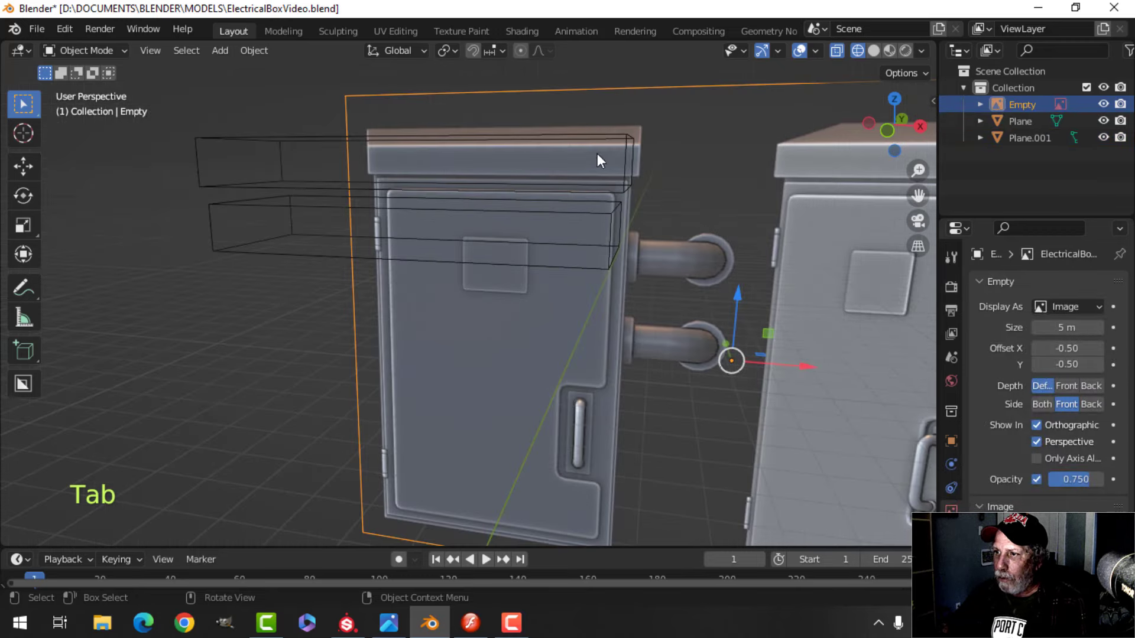
{"action": "left_click", "coordinate": [630, 149]}
{"action": "key", "text": "z"}
{"action": "mouse_move", "coordinate": [726, 175]}
{"action": "middle_mouse_down"}
{"action": "mouse_move", "coordinate": [541, 263]}
{"action": "mouse_move", "coordinate": [595, 248]}
{"action": "middle_mouse_up"}
{"action": "scroll", "coordinate": [542, 194], "scroll_direction": "down", "scroll_amount": 3}
{"action": "middle_click_drag", "start_coordinate": [542, 193], "coordinate": [506, 261]}
{"action": "key", "text": "Tab"}
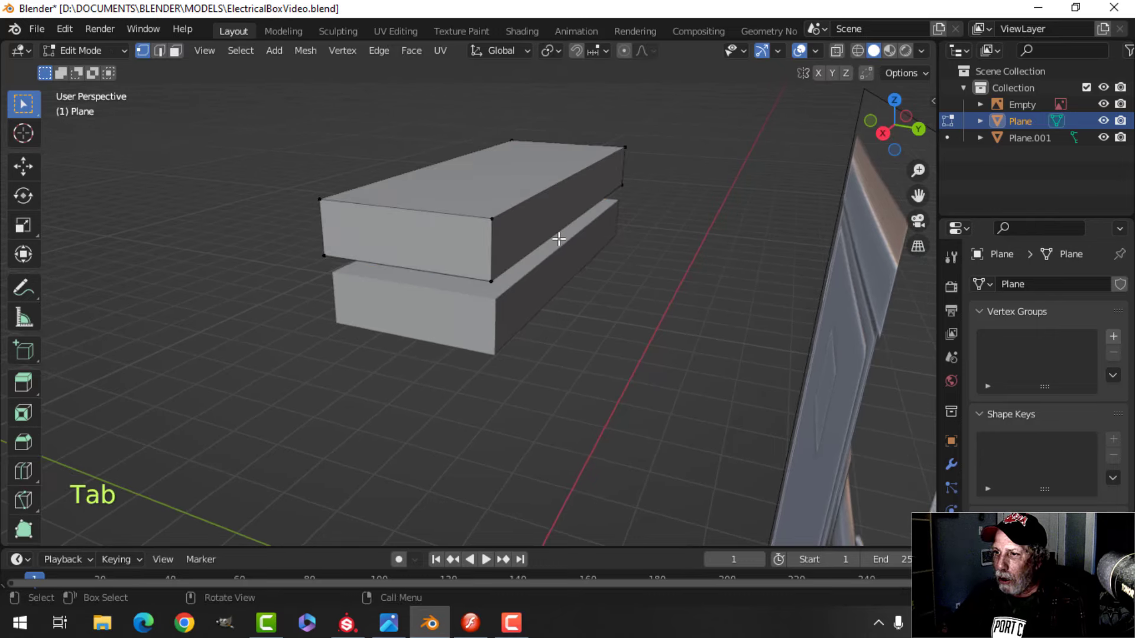
{"action": "key", "text": "3"}
{"action": "left_click", "coordinate": [549, 225]}
{"action": "middle_click_drag", "start_coordinate": [549, 225], "coordinate": [400, 230]}
{"action": "key", "text": "KP_1"}
{"action": "key", "text": "x"}
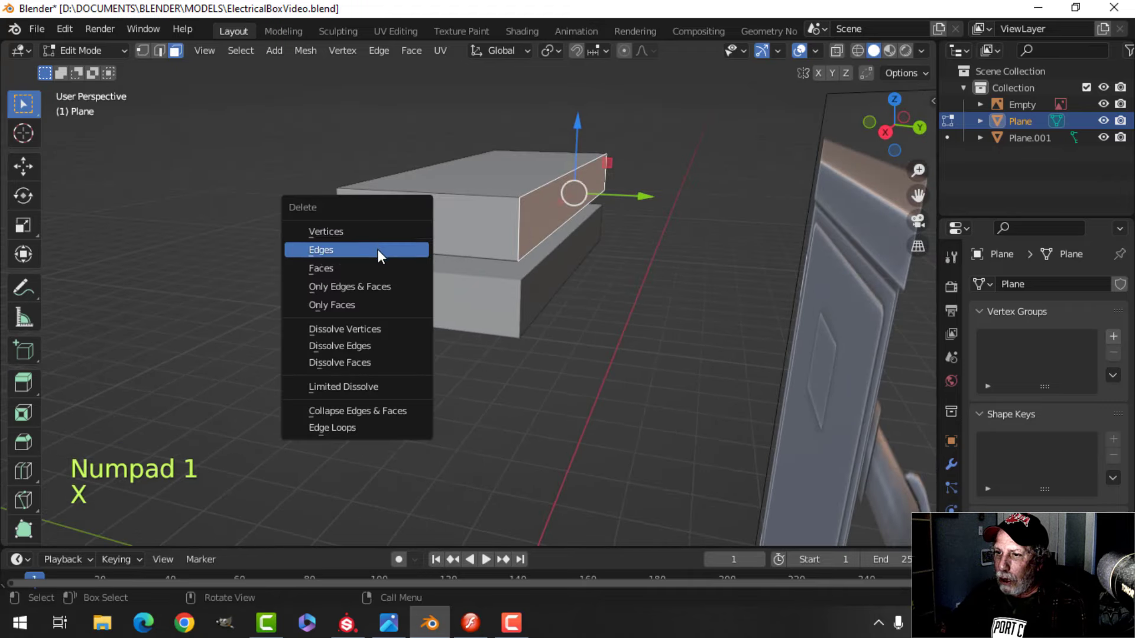
{"action": "left_click", "coordinate": [373, 263]}
Raise the cap's back top edge to the upper edge of the reference cap to slope the roof
{"action": "key", "text": "2"}
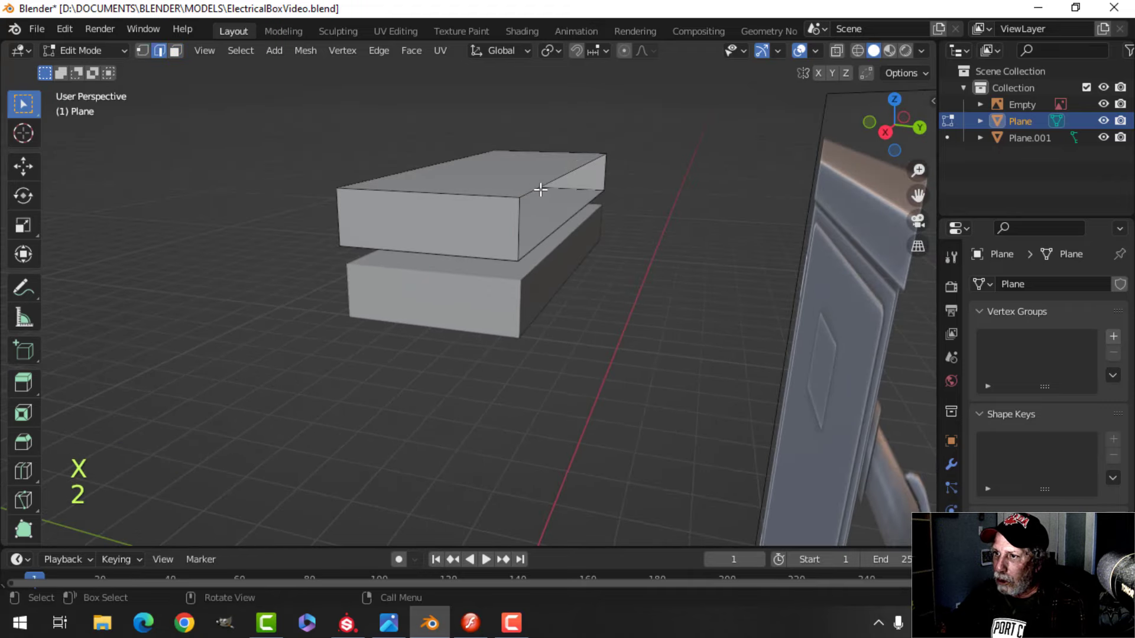
{"action": "left_click", "coordinate": [540, 183]}
{"action": "key", "text": "KP_1"}
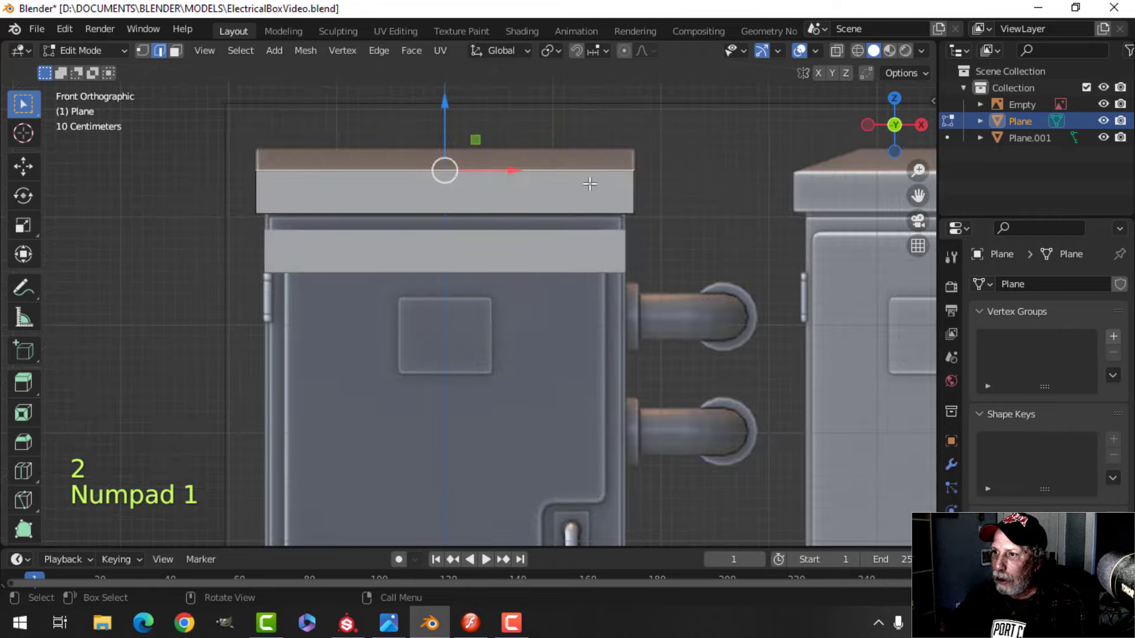
{"action": "middle_click_drag", "start_coordinate": [478, 192], "coordinate": [485, 237], "text": "shift"}
{"action": "left_click_drag", "start_coordinate": [471, 156], "coordinate": [471, 122]}
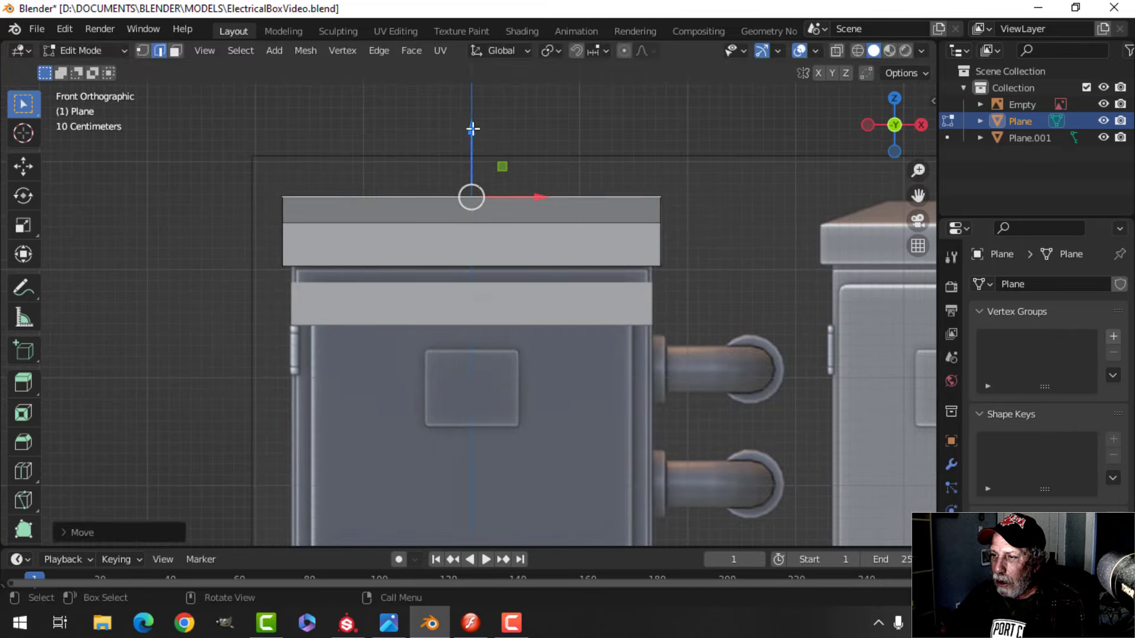
{"action": "middle_click_drag", "start_coordinate": [471, 122], "coordinate": [703, 287]}
{"action": "key", "text": "alt+a"}
Delete the back face of the lower body block
{"action": "middle_click_drag", "start_coordinate": [656, 258], "coordinate": [633, 266]}
{"action": "scroll", "coordinate": [686, 293], "scroll_direction": "down", "scroll_amount": 2}
{"action": "middle_click_drag", "start_coordinate": [633, 266], "coordinate": [590, 223]}
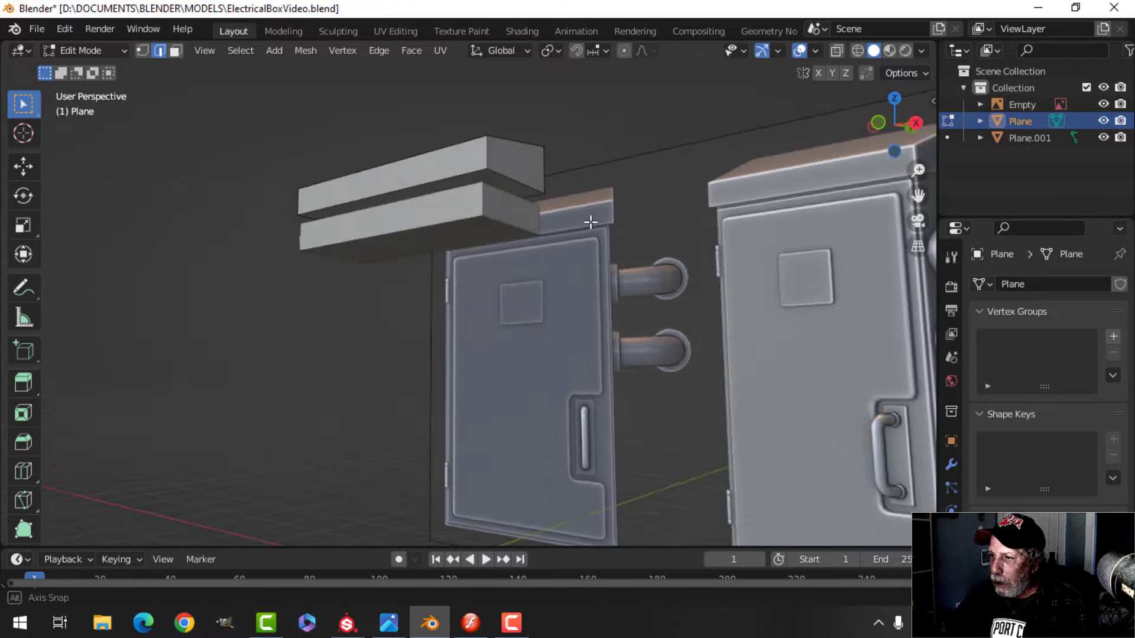
{"action": "scroll", "coordinate": [550, 271], "scroll_direction": "up", "scroll_amount": 2}
{"action": "middle_click_drag", "start_coordinate": [550, 272], "coordinate": [524, 265]}
{"action": "key", "text": "3"}
{"action": "key", "text": "Tab"}
{"action": "left_click", "coordinate": [468, 204]}
{"action": "key", "text": "Tab"}
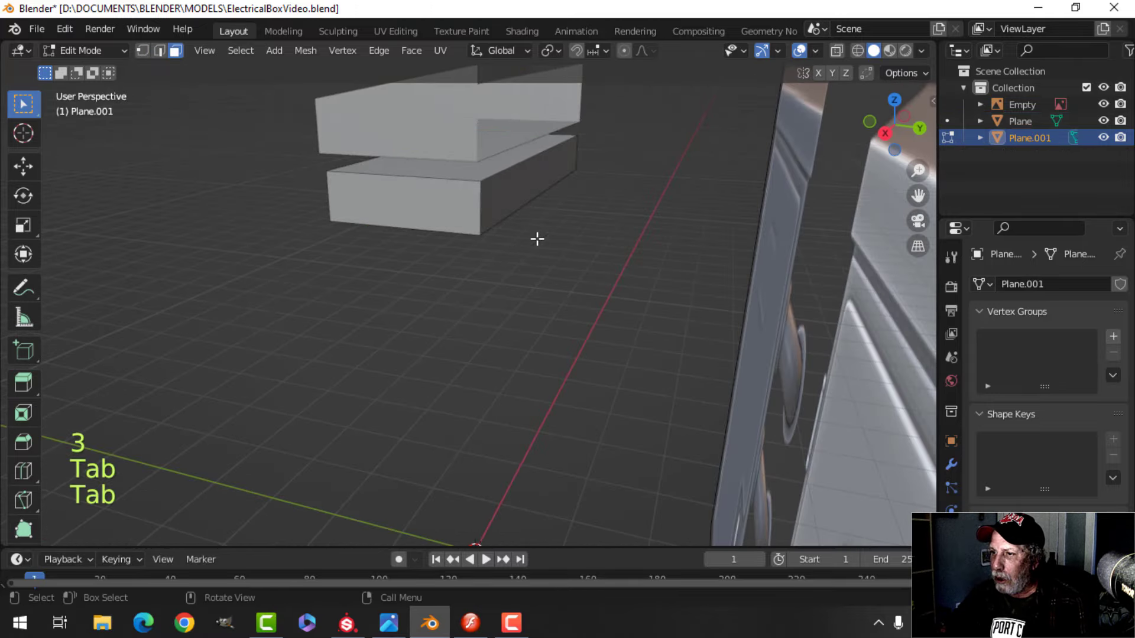
{"action": "key", "text": "3"}
{"action": "left_click", "coordinate": [511, 203]}
{"action": "key", "text": "x"}
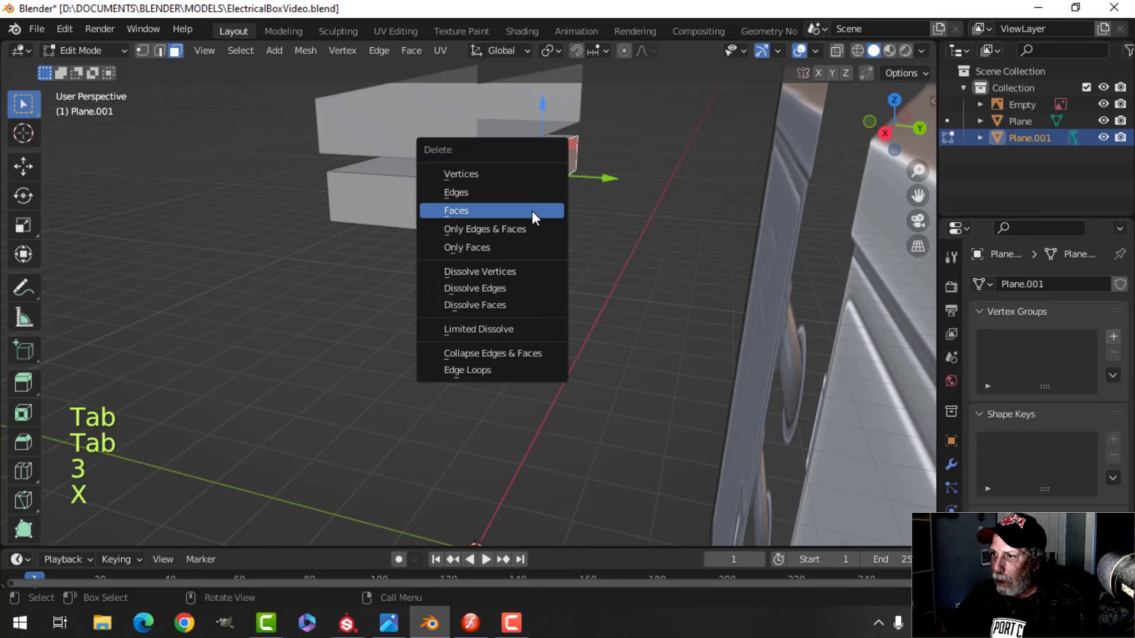
{"action": "left_click", "coordinate": [532, 211]}
{"action": "key", "text": "Tab"}
Turn on Cavity in the viewport shading options
{"action": "left_click", "coordinate": [922, 51]}
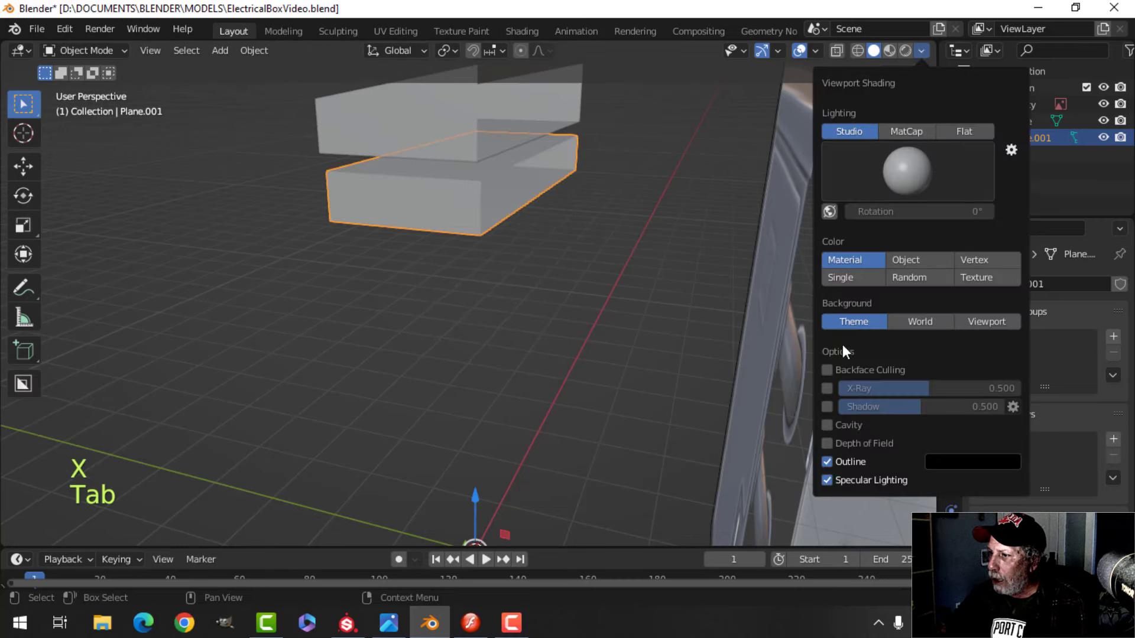
{"action": "left_click", "coordinate": [825, 428]}
{"action": "mouse_move", "coordinate": [468, 303]}
{"action": "middle_mouse_down"}
{"action": "mouse_move", "coordinate": [599, 273]}
{"action": "mouse_move", "coordinate": [550, 225]}
{"action": "mouse_move", "coordinate": [473, 198]}
{"action": "middle_mouse_up"}
Raise the whole lower body block along Z until it meets the lower edge of the cap
{"action": "key", "text": "KP_1"}
{"action": "key", "text": "Tab"}
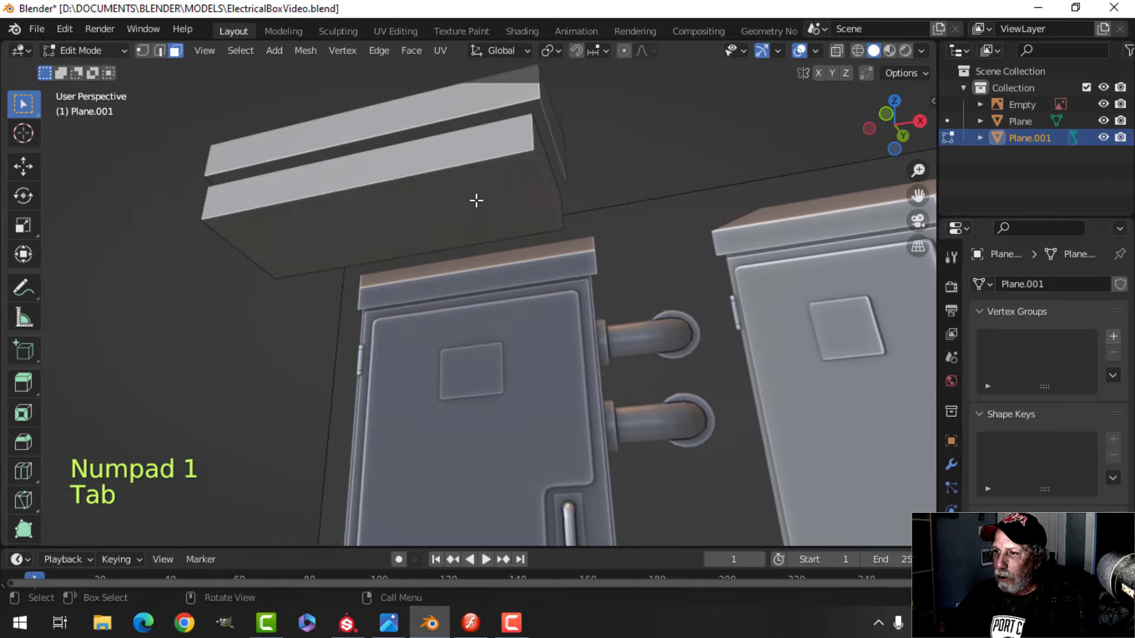
{"action": "left_click", "coordinate": [499, 208]}
{"action": "key", "text": "KP_1"}
{"action": "key", "text": "a"}
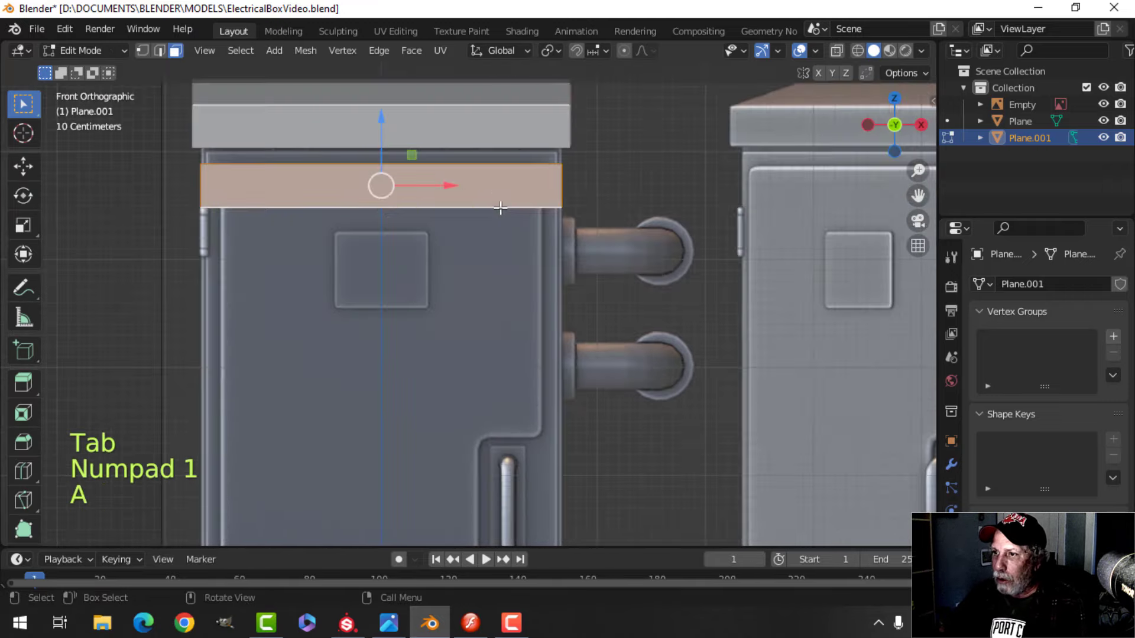
{"action": "left_click_drag", "start_coordinate": [376, 123], "coordinate": [384, 102]}
{"action": "middle_click_drag", "start_coordinate": [534, 160], "coordinate": [380, 217]}
{"action": "key", "text": "alt+a"}
Move the body block's front face slightly inward along Y so that it sits behind the cap's front edge
{"action": "left_click", "coordinate": [388, 207]}
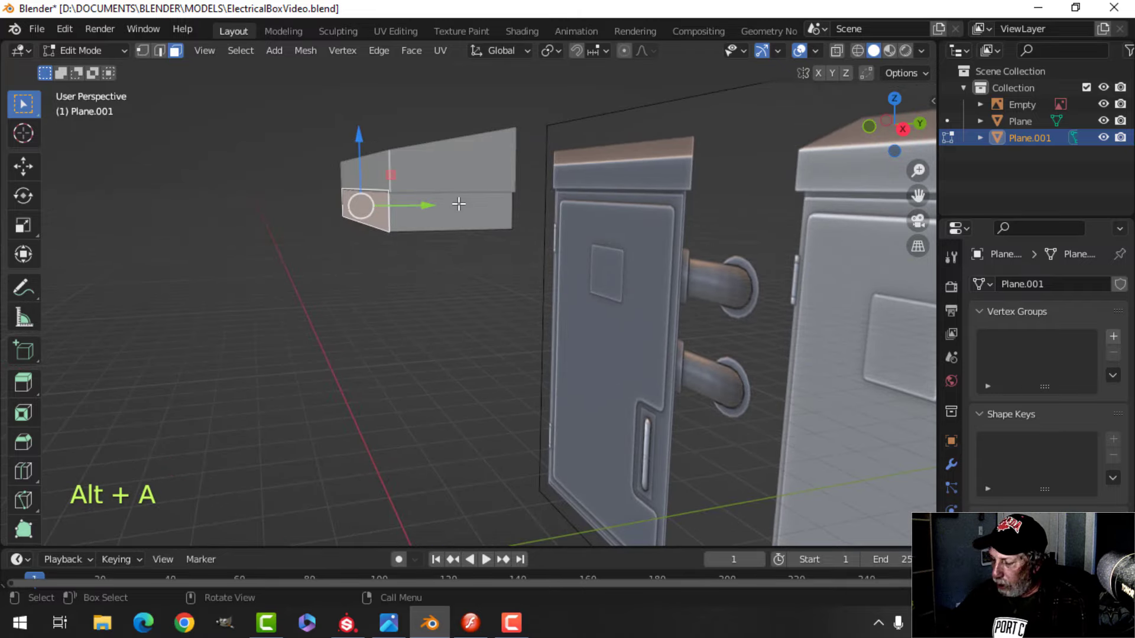
{"action": "key", "text": "KP_7"}
{"action": "key", "text": "z"}
{"action": "left_click", "coordinate": [317, 201]}
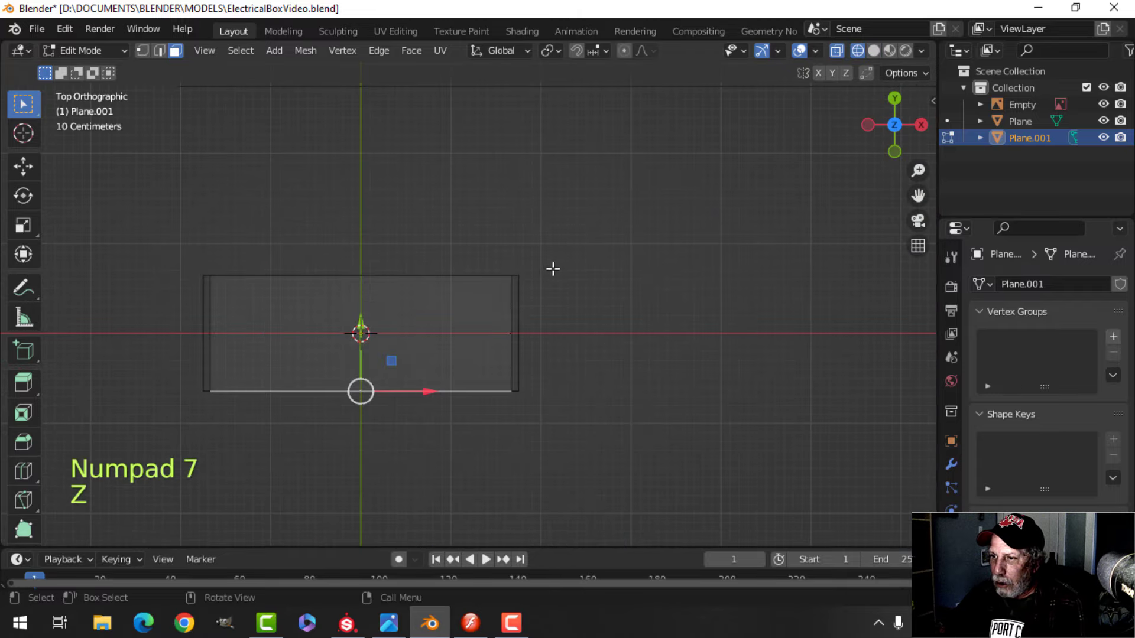
{"action": "key", "text": "a"}
{"action": "middle_click_drag", "start_coordinate": [596, 316], "coordinate": [593, 287], "text": "shift"}
{"action": "key", "text": "alt+a"}
{"action": "scroll", "coordinate": [534, 214], "scroll_direction": "up", "scroll_amount": 2}
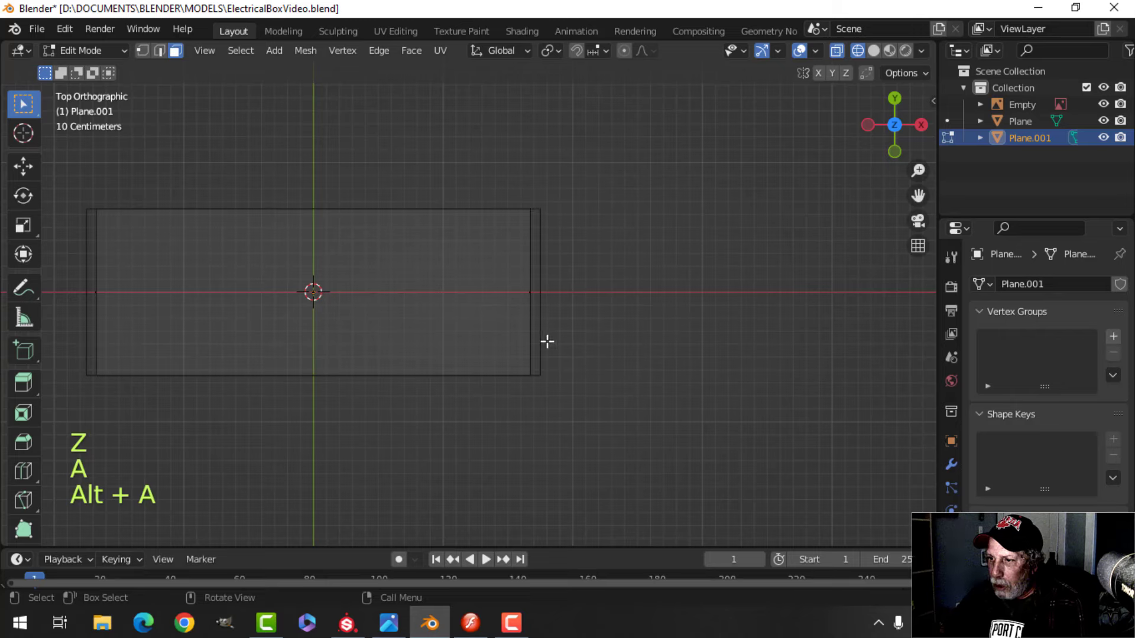
{"action": "middle_click_drag", "start_coordinate": [547, 341], "coordinate": [506, 214]}
{"action": "left_click", "coordinate": [287, 217]}
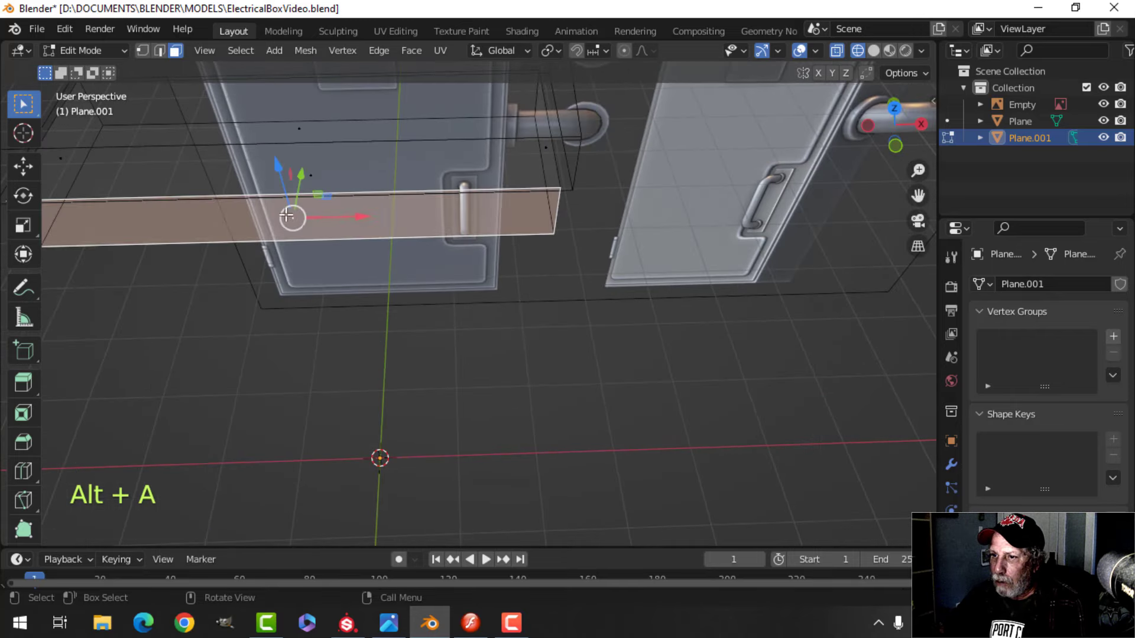
{"action": "key", "text": "KP_7"}
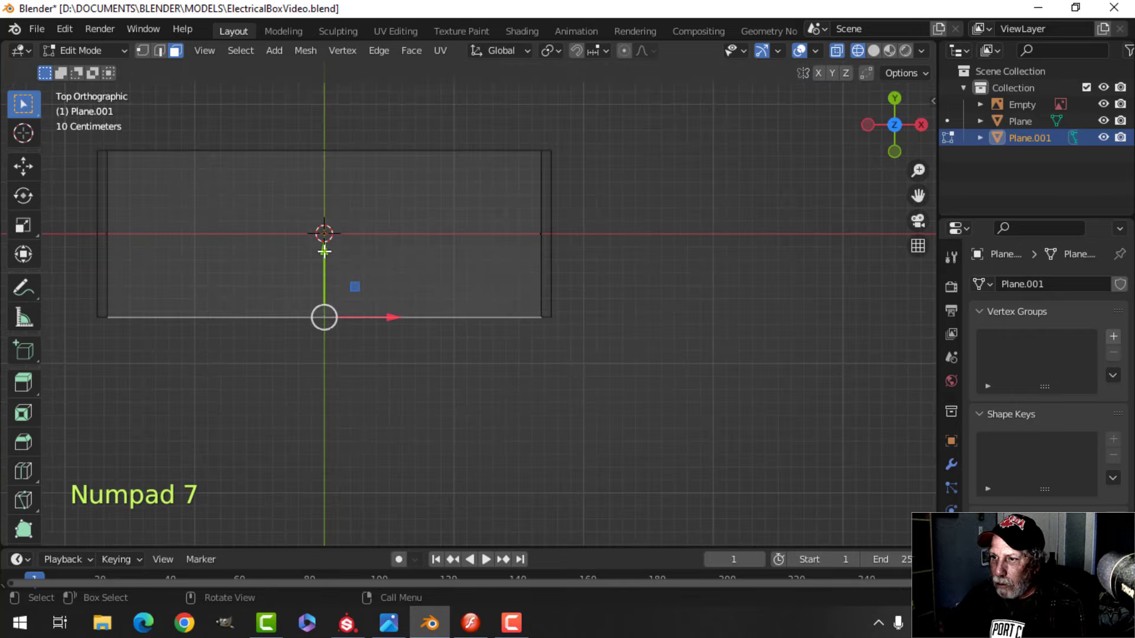
{"action": "left_click_drag", "start_coordinate": [324, 252], "coordinate": [324, 236]}
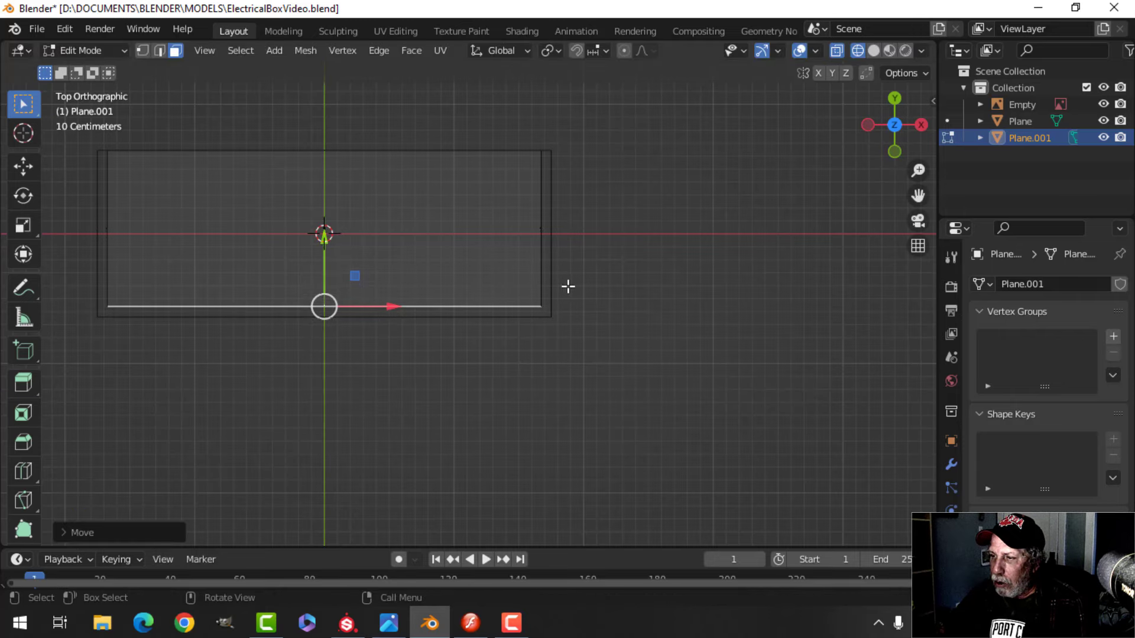
{"action": "key", "text": "z"}
{"action": "left_click", "coordinate": [699, 288]}
{"action": "middle_click_drag", "start_coordinate": [698, 288], "coordinate": [495, 183]}
{"action": "key", "text": "alt+a"}
Lower the body block's bottom face along Z to the base of the reference box
{"action": "middle_click_drag", "start_coordinate": [471, 251], "coordinate": [546, 151]}
{"action": "scroll", "coordinate": [539, 230], "scroll_direction": "up", "scroll_amount": 2}
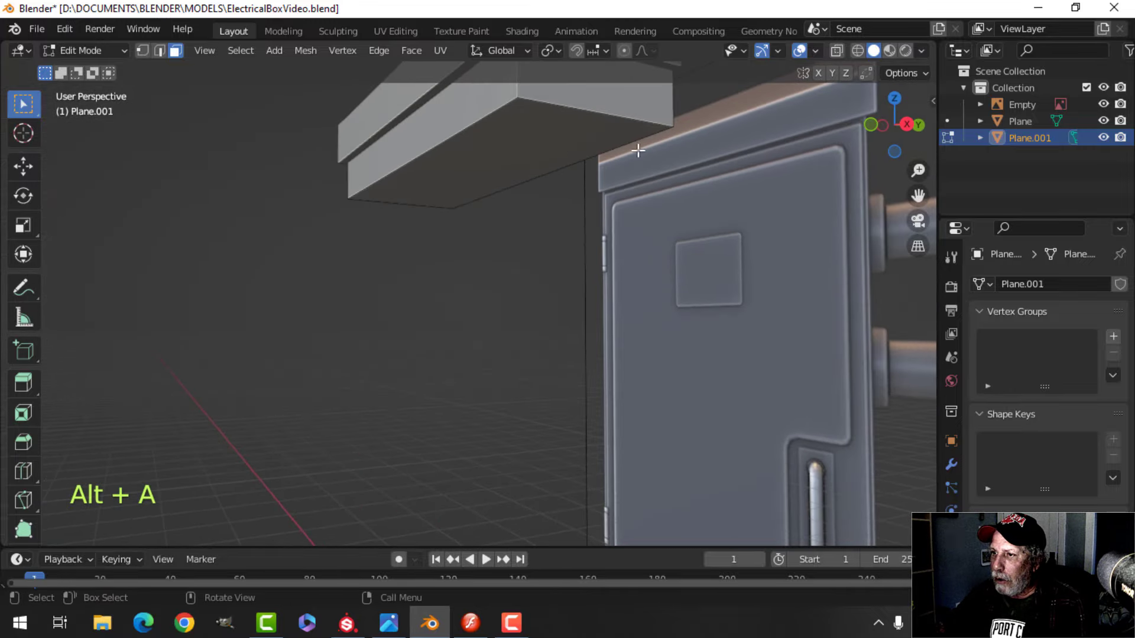
{"action": "left_click", "coordinate": [498, 145]}
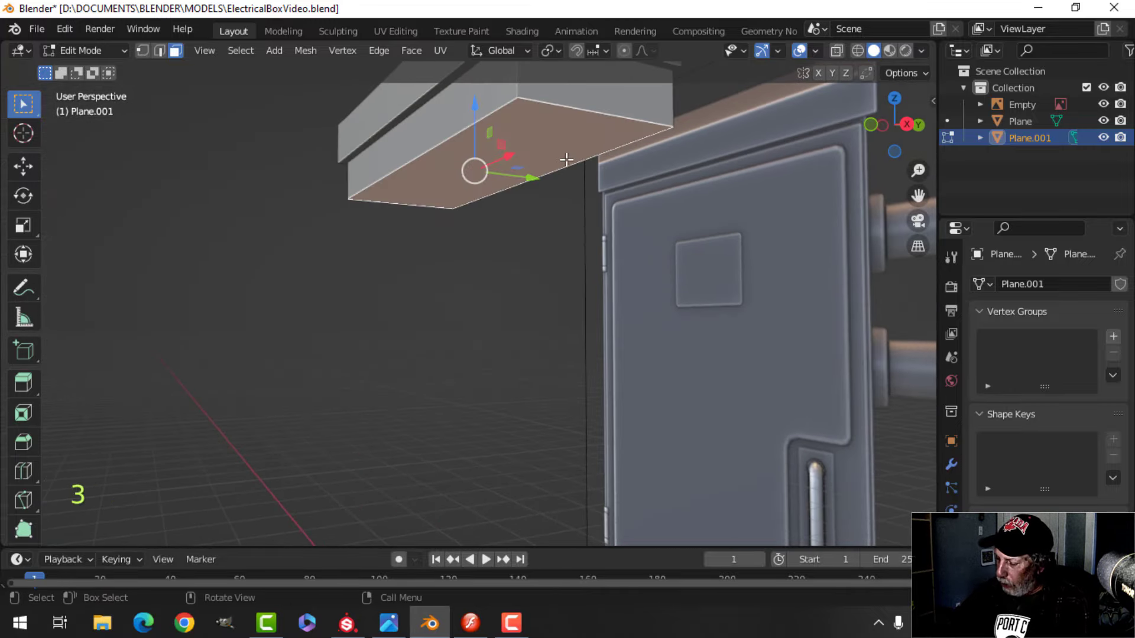
{"action": "key", "text": "KP_7"}
{"action": "key", "text": "KP_1"}
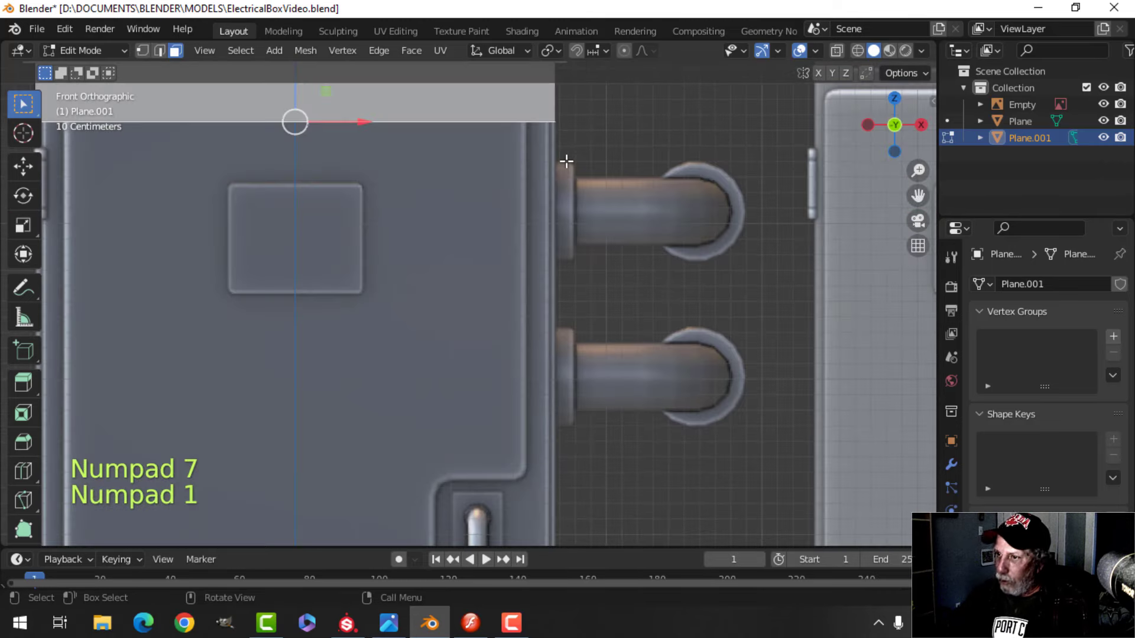
{"action": "scroll", "coordinate": [473, 232], "scroll_direction": "down", "scroll_amount": 5}
{"action": "key", "text": "z"}
{"action": "left_click", "coordinate": [436, 253]}
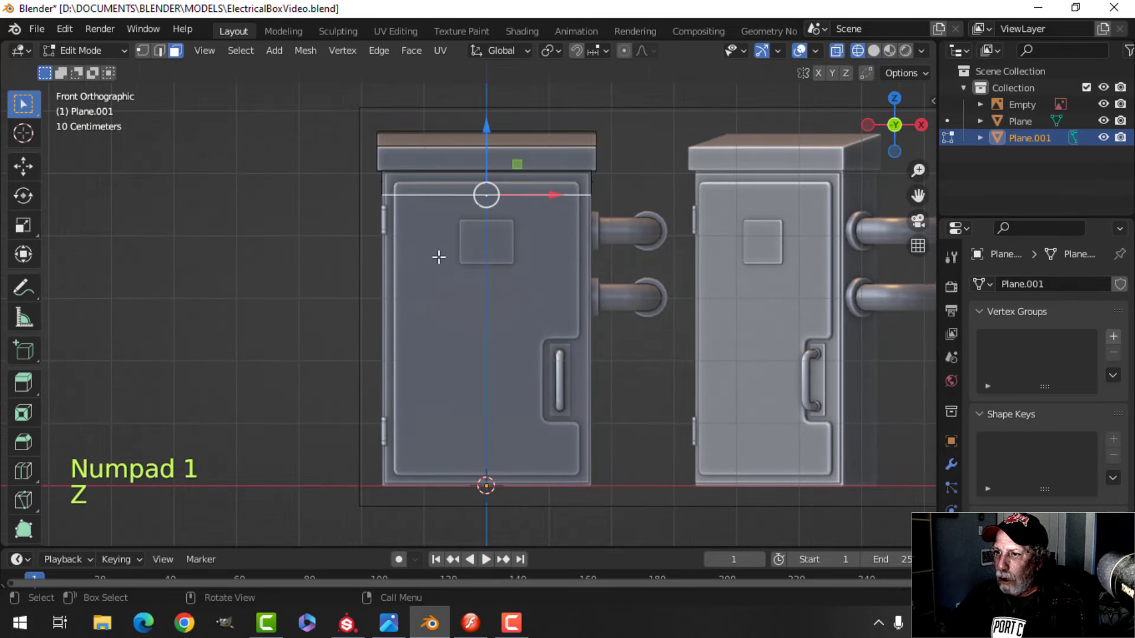
{"action": "middle_click_drag", "start_coordinate": [501, 171], "coordinate": [465, 147], "text": "shift"}
{"action": "left_click_drag", "start_coordinate": [451, 106], "coordinate": [436, 292]}
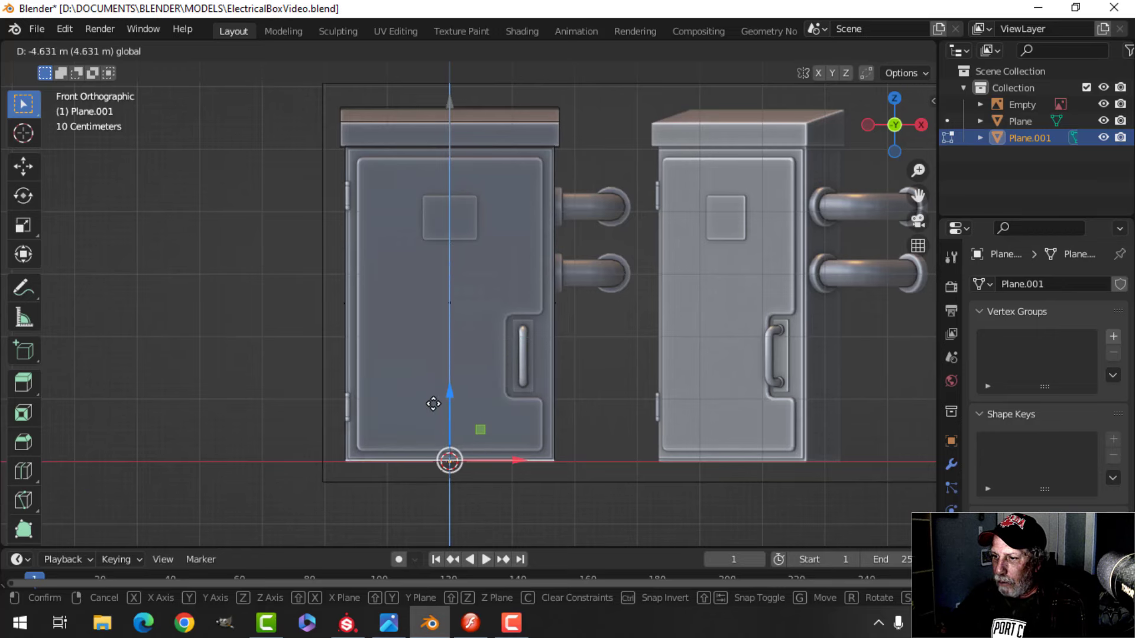
{"action": "left_click_drag", "start_coordinate": [433, 404], "coordinate": [434, 404]}
Return to solid shading and Object Mode with nothing selected
{"action": "scroll", "coordinate": [590, 347], "scroll_direction": "up", "scroll_amount": 3}
{"action": "mouse_move", "coordinate": [591, 347]}
{"action": "middle_mouse_down"}
{"action": "mouse_move", "coordinate": [463, 373]}
{"action": "mouse_move", "coordinate": [541, 319]}
{"action": "mouse_move", "coordinate": [438, 360]}
{"action": "mouse_move", "coordinate": [406, 344]}
{"action": "middle_mouse_up"}
{"action": "key", "text": "z"}
{"action": "left_click", "coordinate": [629, 321]}
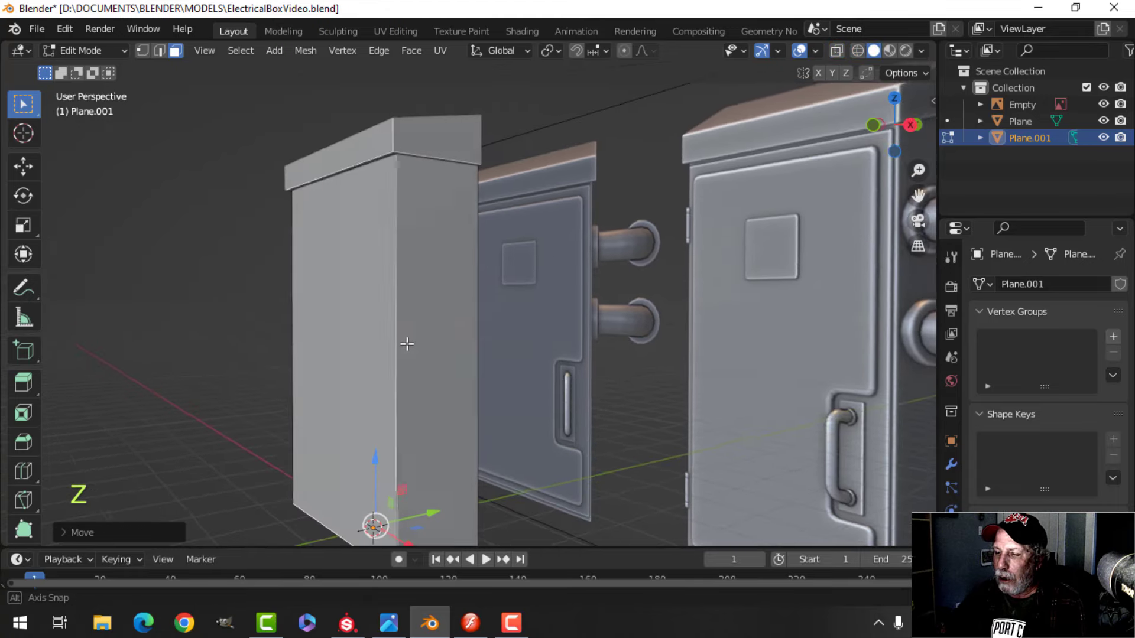
{"action": "key", "text": "alt+a"}
{"action": "middle_click_drag", "start_coordinate": [463, 301], "coordinate": [406, 235]}
{"action": "scroll", "coordinate": [495, 349], "scroll_direction": "down", "scroll_amount": 3}
{"action": "scroll", "coordinate": [422, 332], "scroll_direction": "up", "scroll_amount": 3}
{"action": "key", "text": "Tab"}
{"action": "key", "text": "alt+a"}
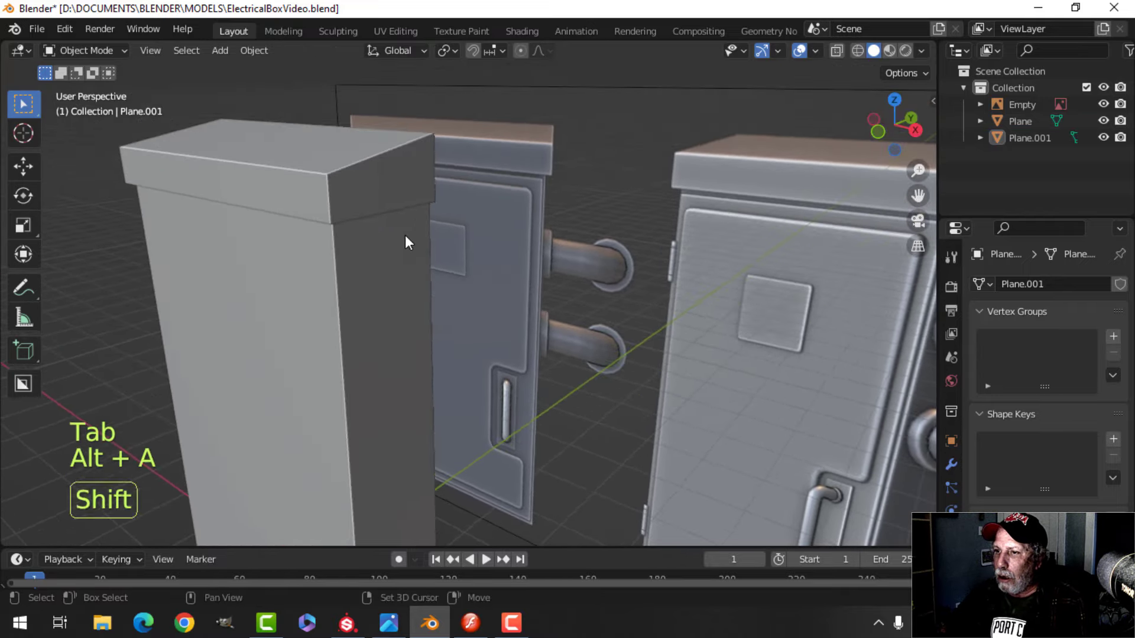
Add a Bevel modifier to the cap with 3 segments and an amount of 0.01 m
{"action": "left_click", "coordinate": [384, 195]}
{"action": "left_click", "coordinate": [951, 465]}
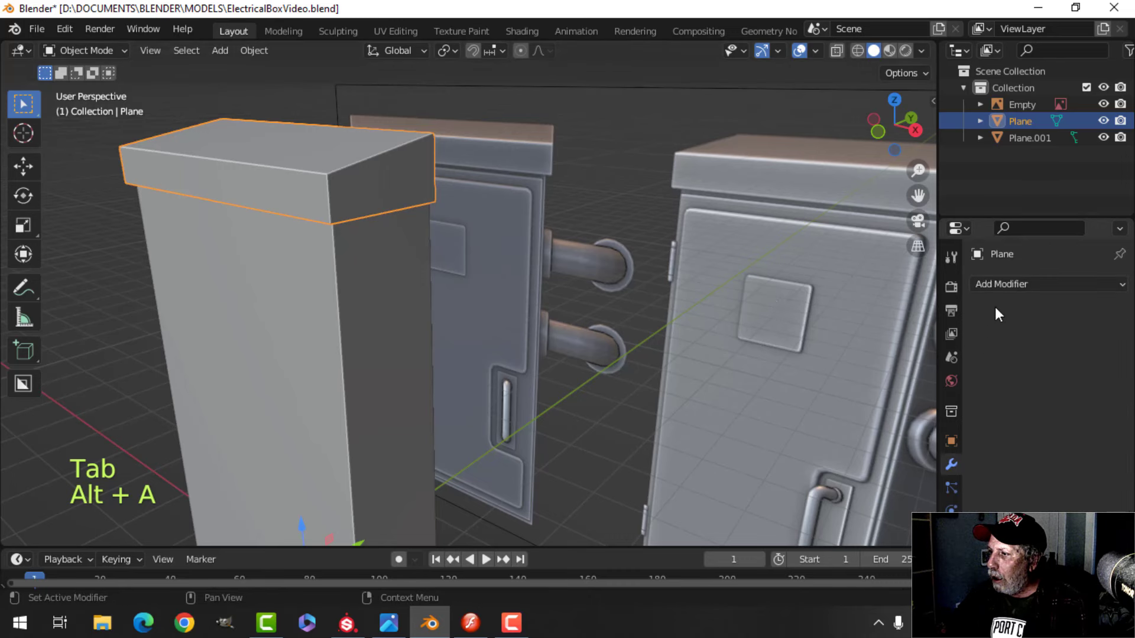
{"action": "left_click", "coordinate": [1001, 285]}
{"action": "left_click", "coordinate": [812, 352]}
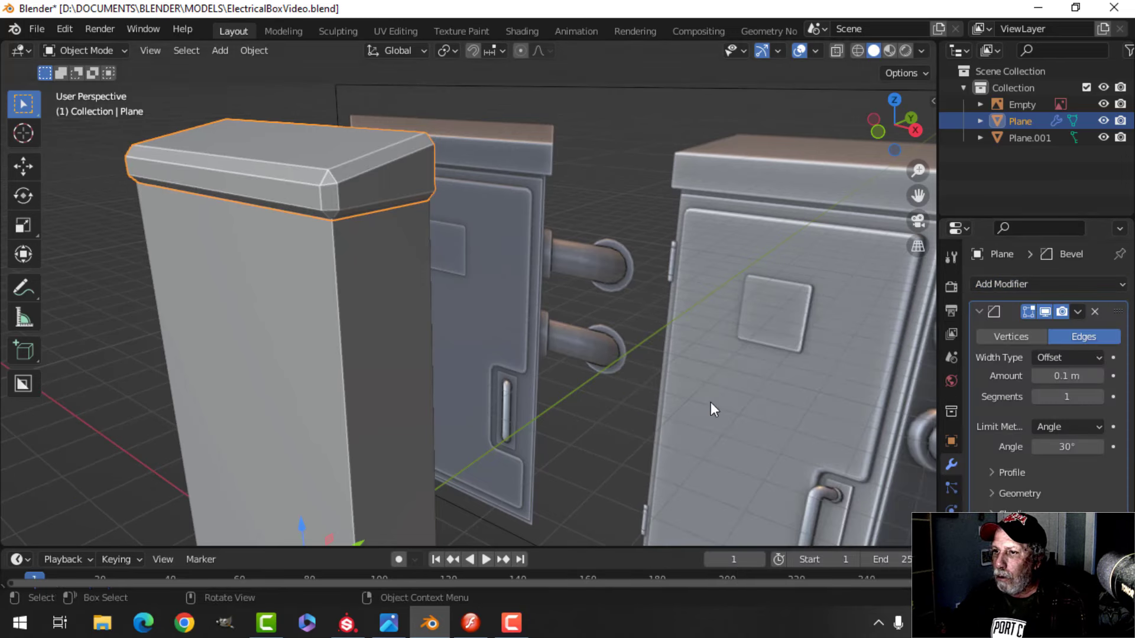
{"action": "left_click", "coordinate": [1098, 396]}
{"action": "left_click", "coordinate": [1097, 396]}
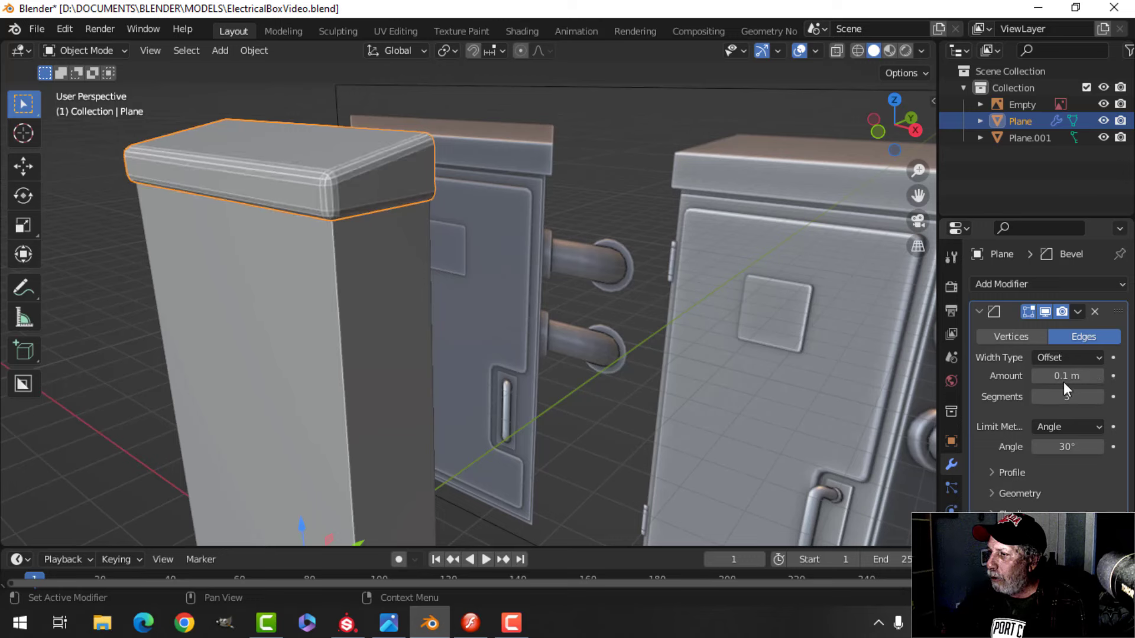
{"action": "left_click", "coordinate": [1098, 376]}
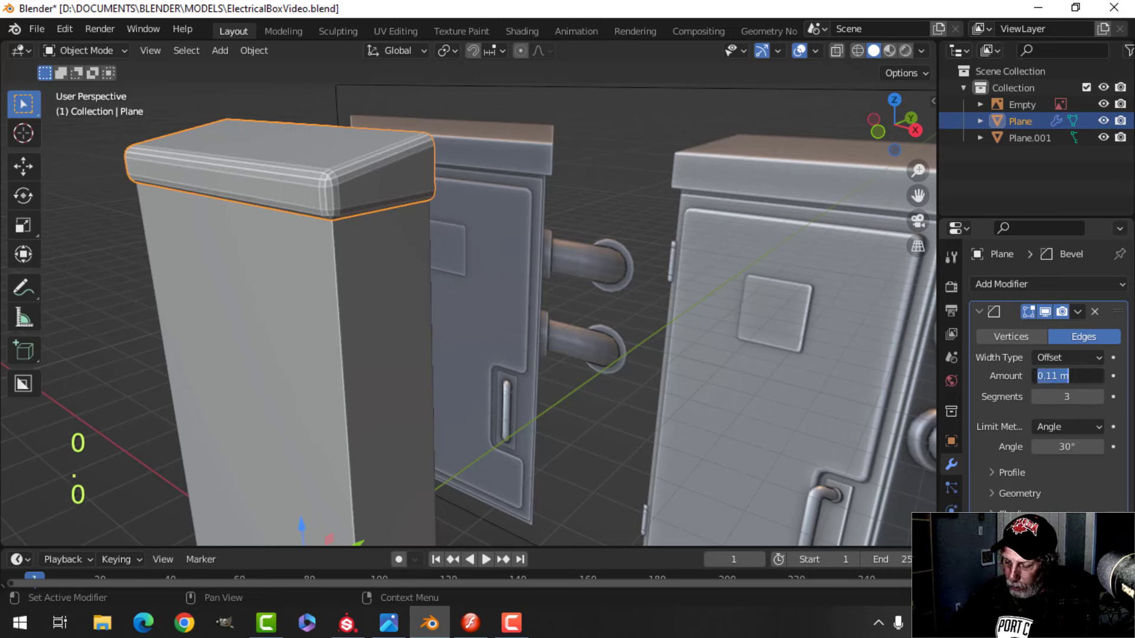
{"action": "key", "text": "Return"}
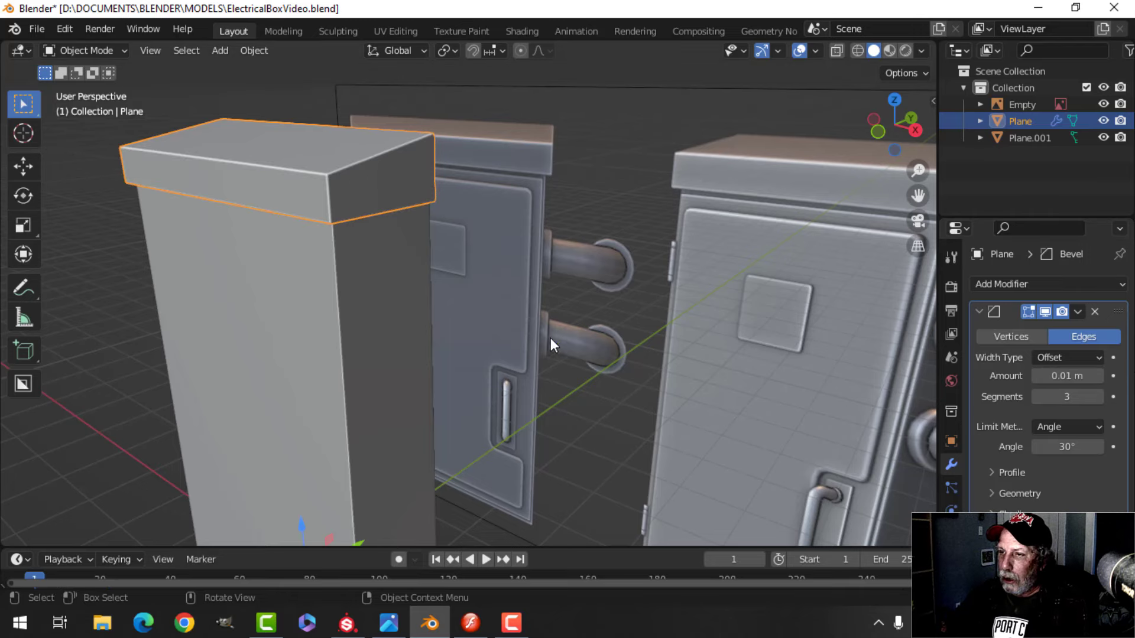
Copy the cap's Bevel modifier to the body block
{"action": "key", "text": "alt+a"}
{"action": "middle_click_drag", "start_coordinate": [551, 338], "coordinate": [537, 308]}
{"action": "scroll", "coordinate": [423, 376], "scroll_direction": "up", "scroll_amount": 2}
{"action": "scroll", "coordinate": [530, 370], "scroll_direction": "down", "scroll_amount": 2}
{"action": "left_click", "coordinate": [520, 275]}
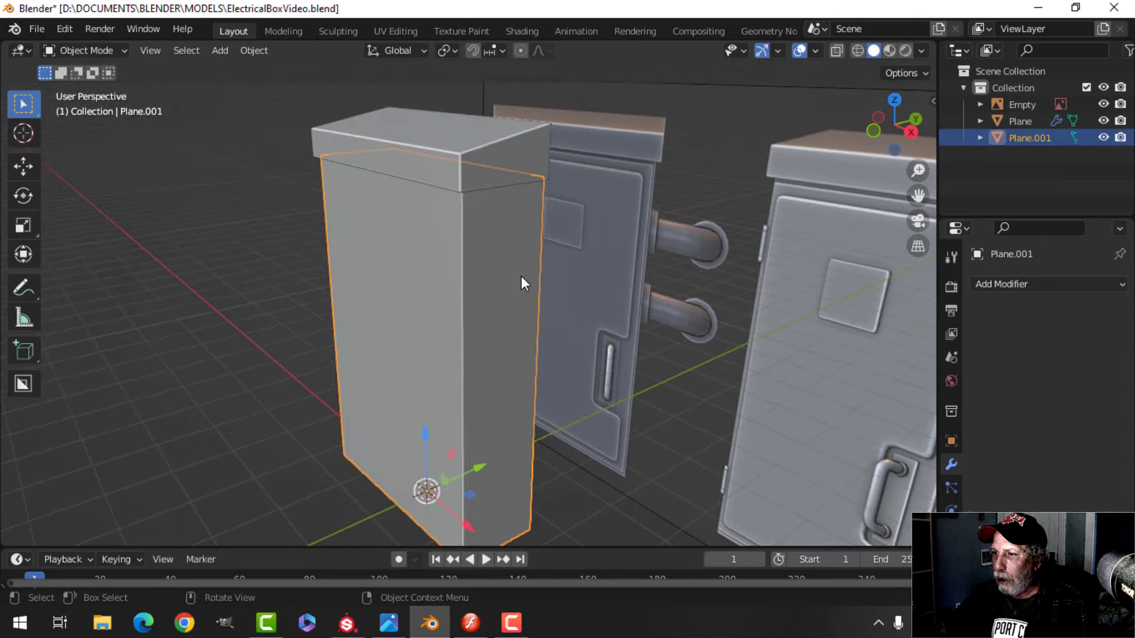
{"action": "left_click", "coordinate": [512, 167], "text": "shift"}
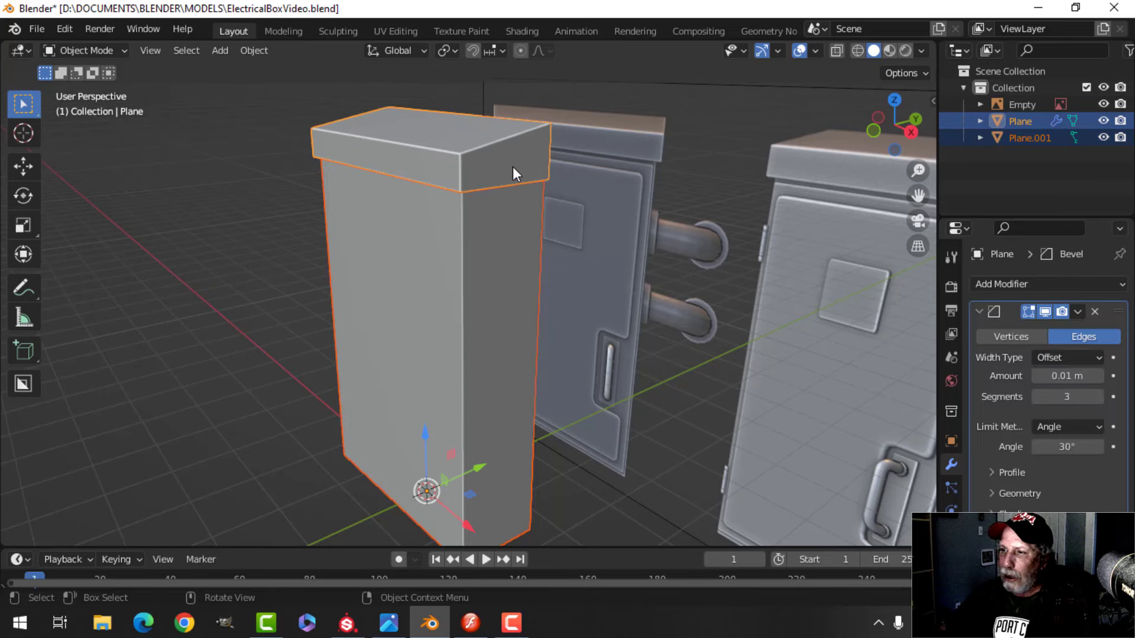
{"action": "key", "text": "ctrl+l"}
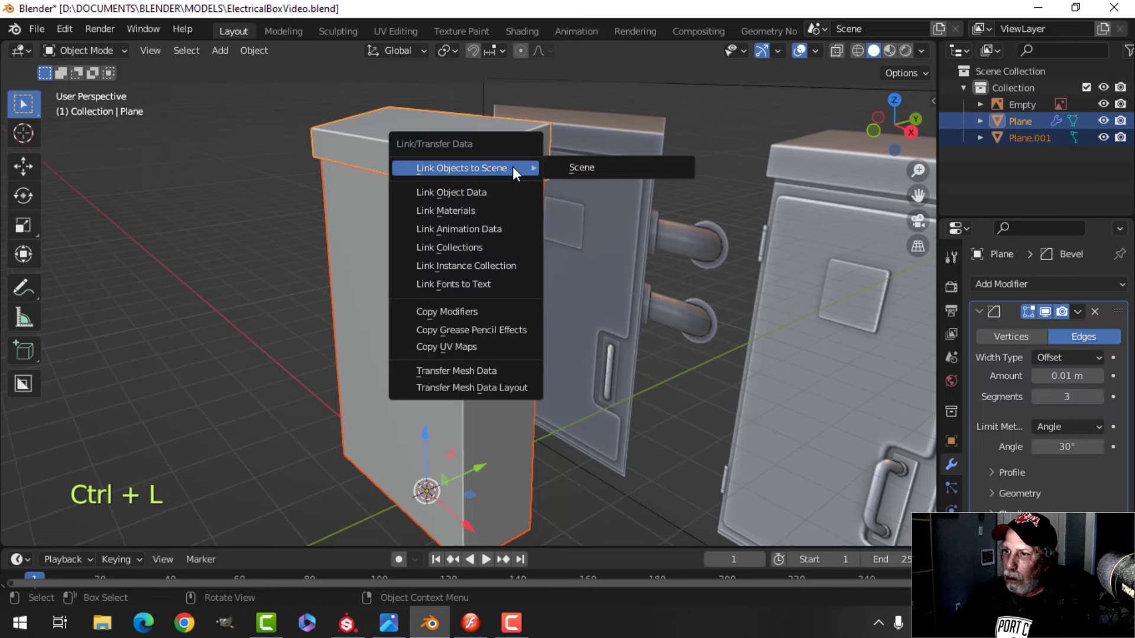
{"action": "left_click", "coordinate": [481, 311]}
{"action": "key", "text": "alt+a"}
Examine the door panel, trim edges and pipes of the boxes in the reference image
{"action": "middle_click_drag", "start_coordinate": [540, 282], "coordinate": [490, 258]}
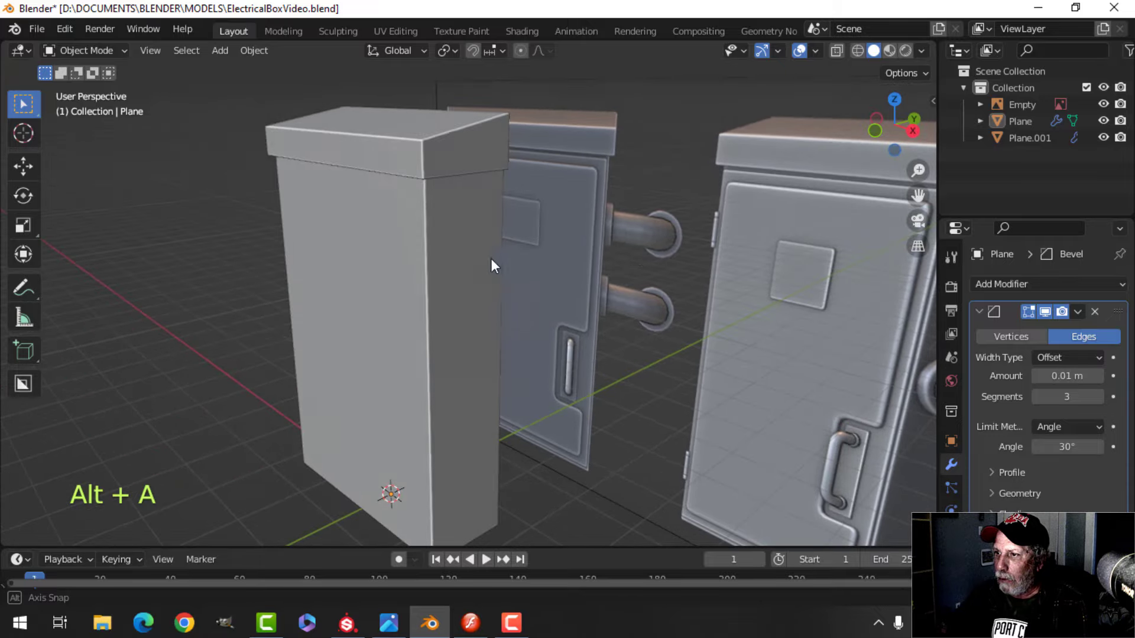
{"action": "scroll", "coordinate": [634, 249], "scroll_direction": "up", "scroll_amount": 4}
{"action": "middle_click_drag", "start_coordinate": [634, 250], "coordinate": [485, 323], "text": "shift"}
{"action": "middle_click_drag", "start_coordinate": [569, 235], "coordinate": [456, 299], "text": "shift"}
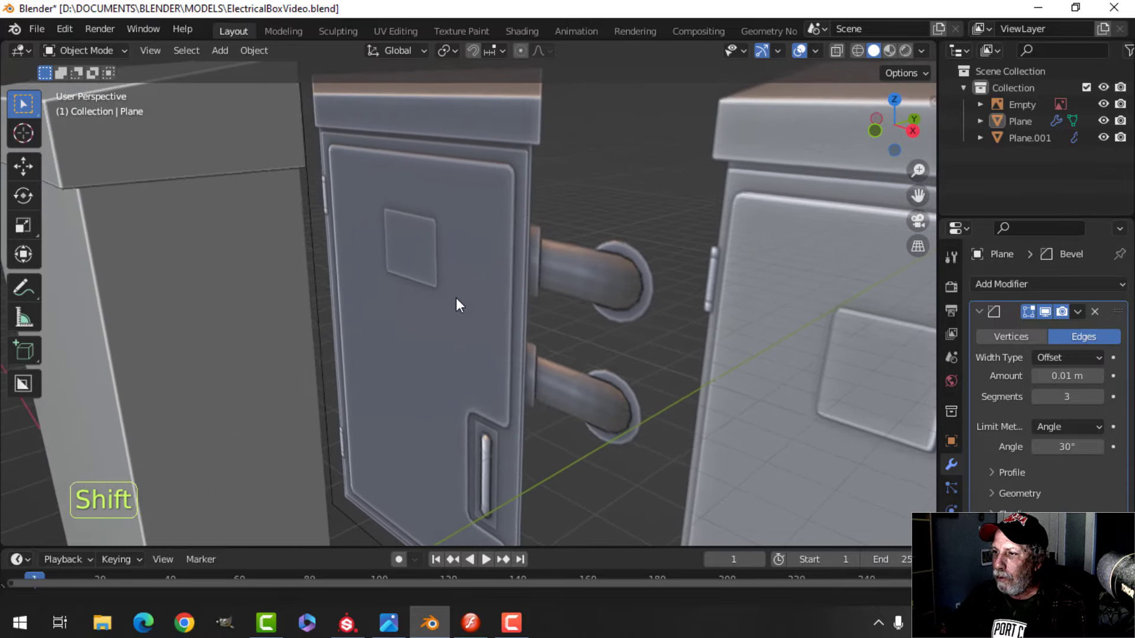
{"action": "scroll", "coordinate": [453, 301], "scroll_direction": "down", "scroll_amount": 2}
{"action": "middle_click_drag", "start_coordinate": [591, 289], "coordinate": [452, 260], "text": "shift"}
{"action": "scroll", "coordinate": [451, 257], "scroll_direction": "down", "scroll_amount": 3}
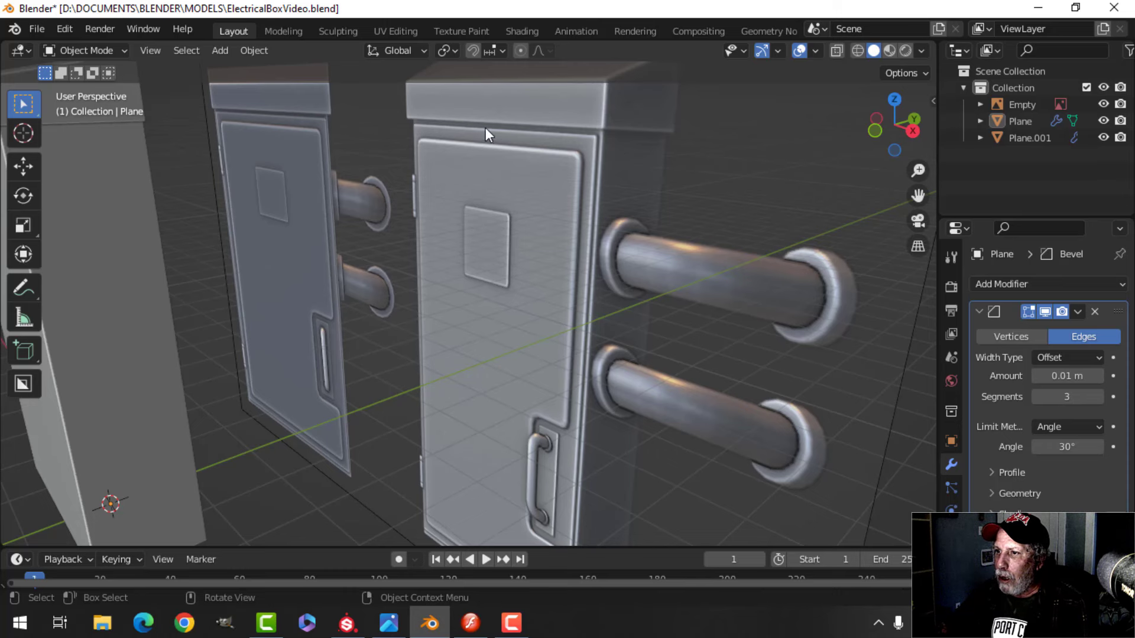
{"action": "middle_click_drag", "start_coordinate": [646, 399], "coordinate": [613, 410], "text": "shift"}
{"action": "scroll", "coordinate": [612, 264], "scroll_direction": "up", "scroll_amount": 3}
{"action": "middle_click_drag", "start_coordinate": [612, 265], "coordinate": [611, 335], "text": "shift"}
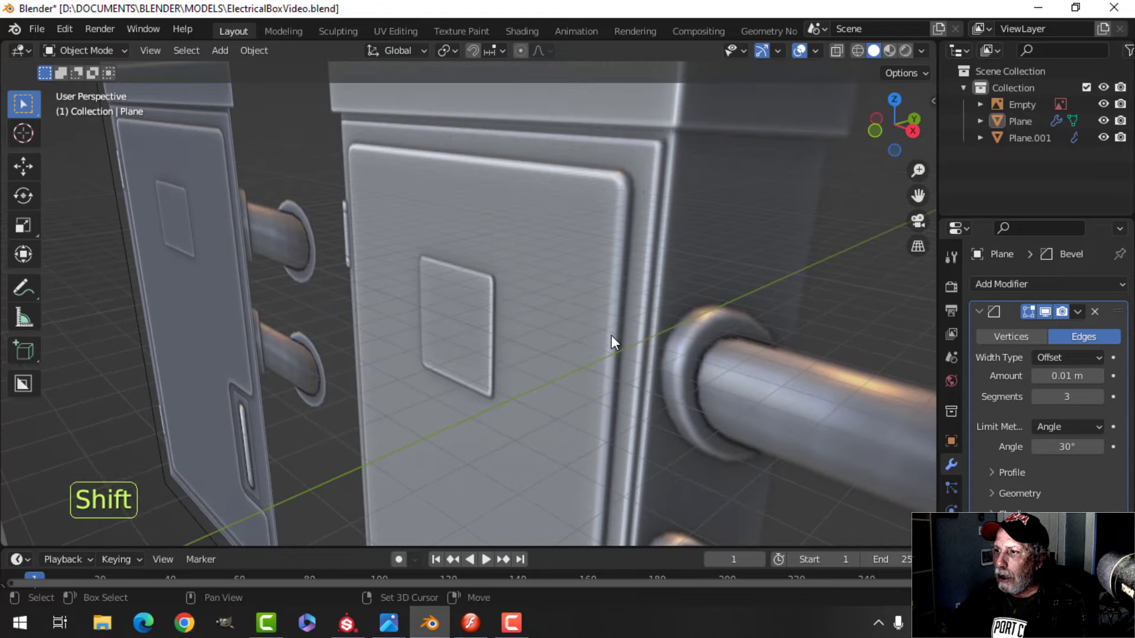
{"action": "scroll", "coordinate": [659, 169], "scroll_direction": "down", "scroll_amount": 4}
{"action": "middle_click_drag", "start_coordinate": [463, 218], "coordinate": [413, 303], "text": "shift"}
Duplicate the body block's front face and move the copy forward along Y, away from the body
{"action": "middle_click_drag", "start_coordinate": [343, 305], "coordinate": [556, 248]}
{"action": "left_click", "coordinate": [432, 253]}
{"action": "middle_click_drag", "start_coordinate": [432, 253], "coordinate": [649, 258], "text": "shift"}
{"action": "key", "text": "Tab"}
{"action": "key", "text": "3"}
{"action": "left_click", "coordinate": [547, 257]}
{"action": "middle_click_drag", "start_coordinate": [648, 259], "coordinate": [560, 255]}
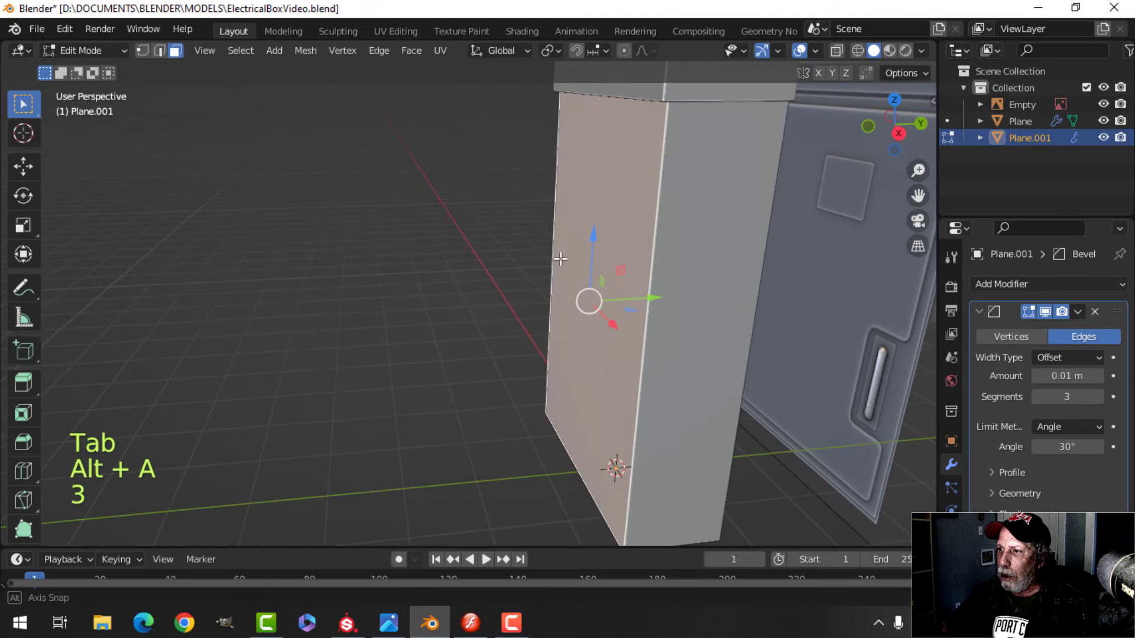
{"action": "scroll", "coordinate": [582, 274], "scroll_direction": "down", "scroll_amount": 3}
{"action": "middle_click_drag", "start_coordinate": [615, 299], "coordinate": [577, 295], "text": "shift"}
{"action": "mouse_move", "coordinate": [577, 296]}
{"action": "middle_mouse_down"}
{"action": "mouse_move", "coordinate": [537, 284]}
{"action": "mouse_move", "coordinate": [588, 282]}
{"action": "mouse_move", "coordinate": [568, 307]}
{"action": "mouse_move", "coordinate": [584, 307]}
{"action": "middle_mouse_up"}
{"action": "scroll", "coordinate": [570, 303], "scroll_direction": "up", "scroll_amount": 1}
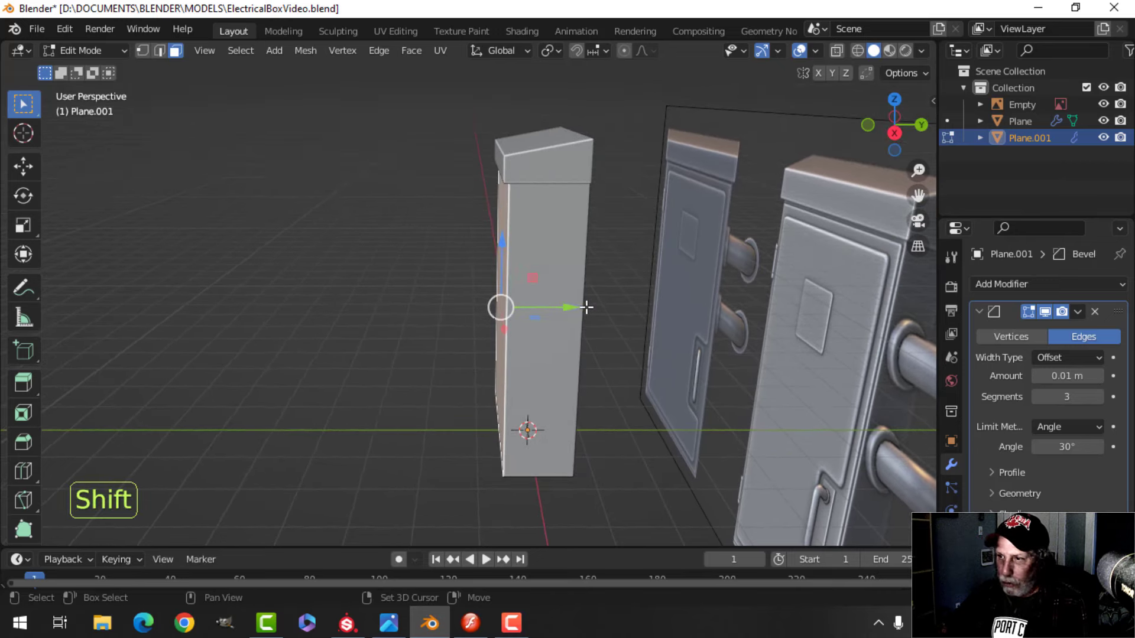
{"action": "left_click_drag", "start_coordinate": [569, 307], "coordinate": [547, 305]}
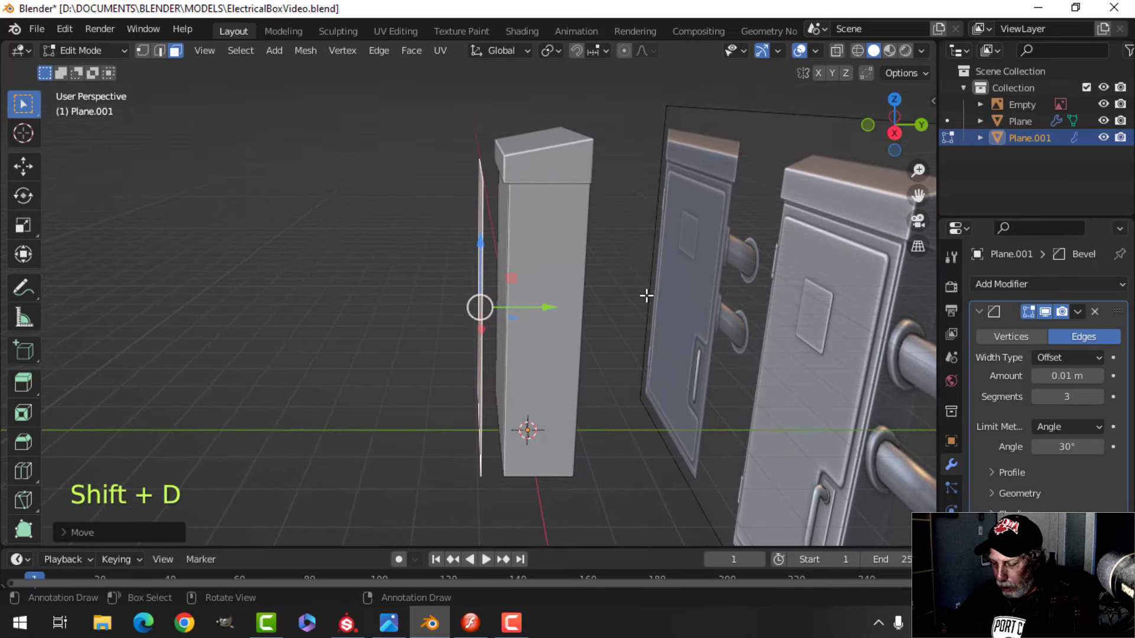
Separate the duplicated front face into its own object and return to Object Mode
{"action": "key", "text": "p"}
{"action": "left_click", "coordinate": [646, 296]}
{"action": "key", "text": "Tab"}
Scale the separated front panel down slightly in wireframe front view so that it fits just inside the body's outline
{"action": "left_click", "coordinate": [483, 221]}
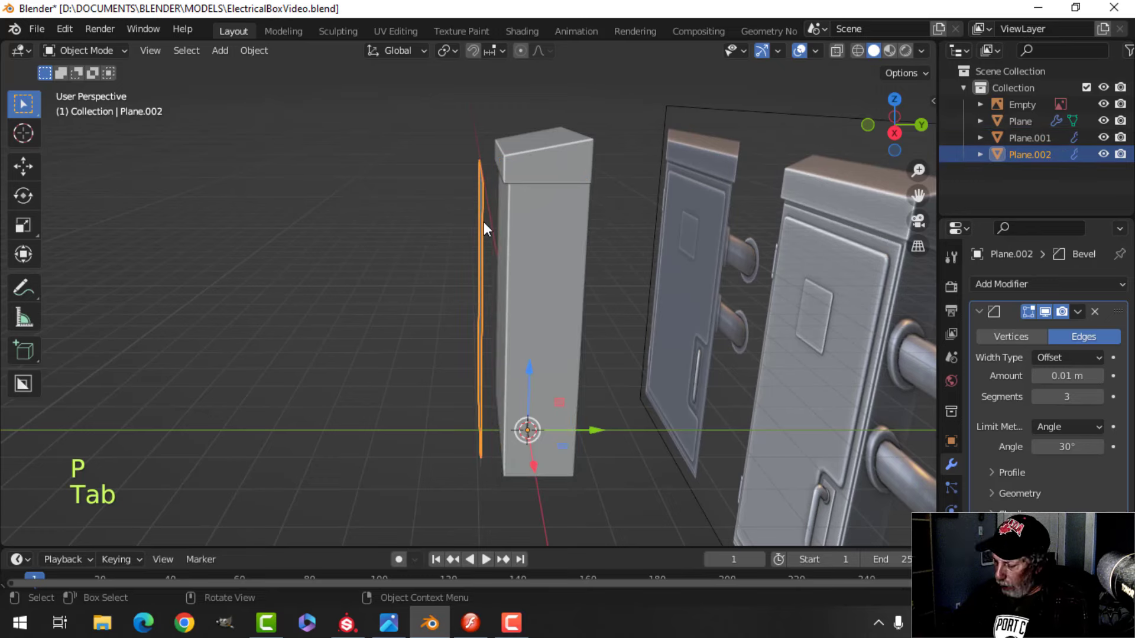
{"action": "key", "text": "KP_1"}
{"action": "key", "text": "Tab"}
{"action": "key", "text": "a"}
{"action": "key", "text": "z"}
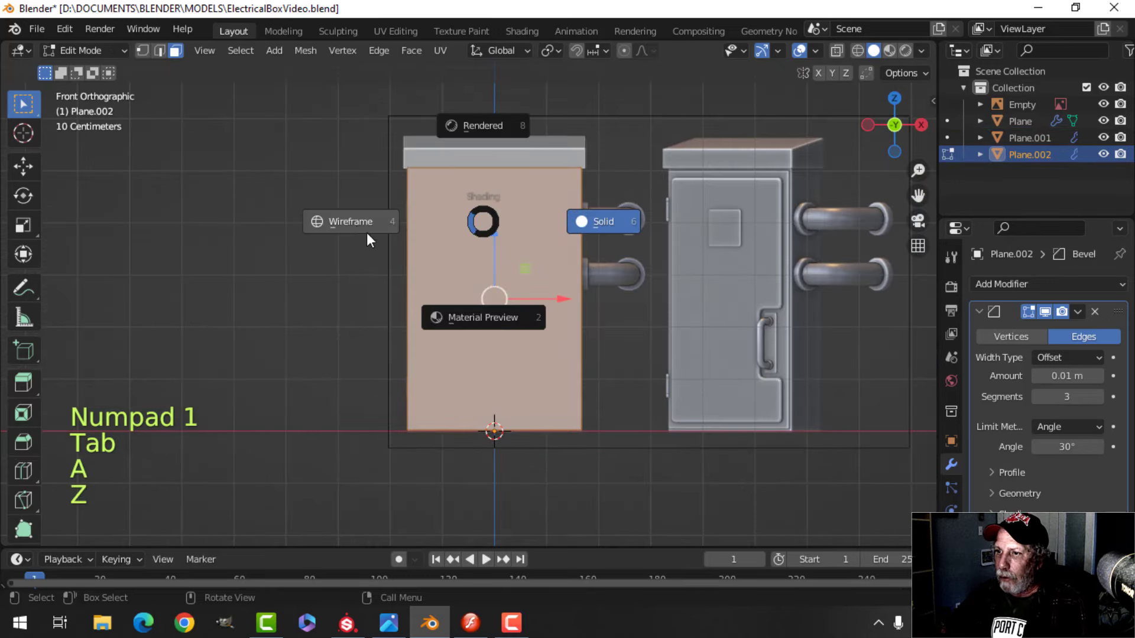
{"action": "left_click", "coordinate": [365, 230]}
{"action": "scroll", "coordinate": [656, 256], "scroll_direction": "up", "scroll_amount": 3}
{"action": "middle_click_drag", "start_coordinate": [688, 247], "coordinate": [691, 327], "text": "shift"}
{"action": "key", "text": "s"}
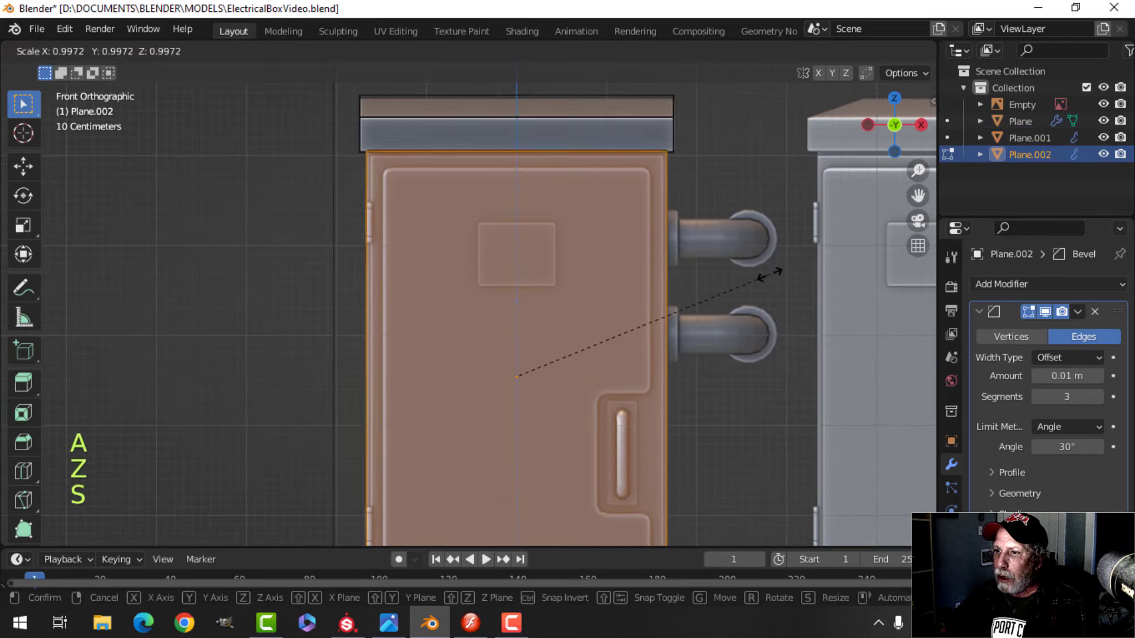
{"action": "left_click", "coordinate": [762, 273]}
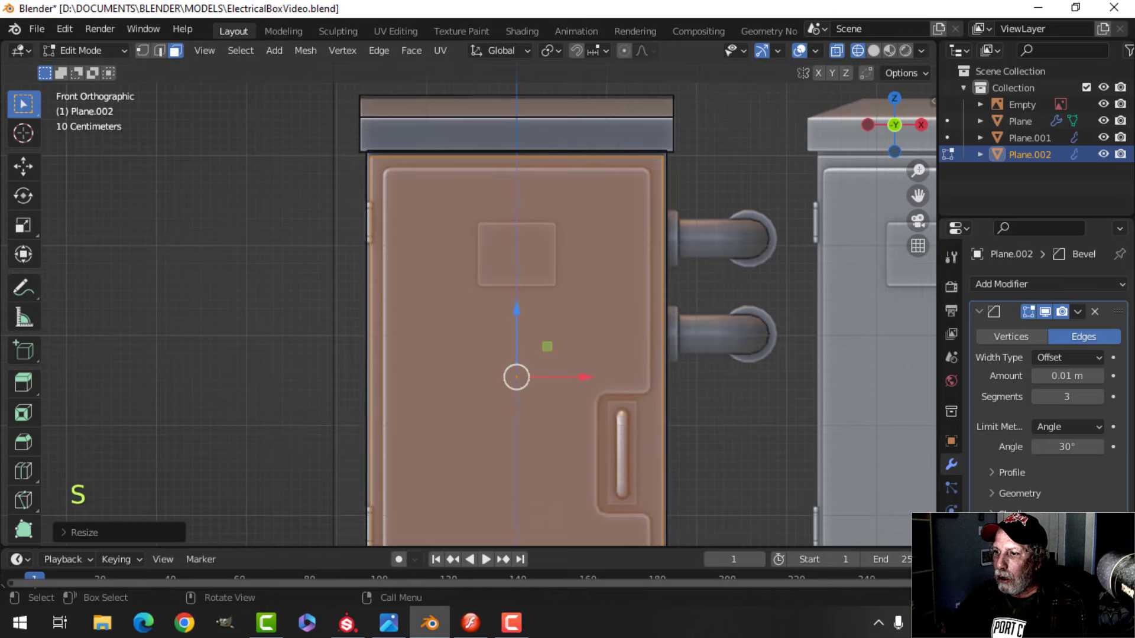
Return to solid shading and narrow the front panel slightly along X, leaving a small side margin on the body
{"action": "scroll", "coordinate": [677, 350], "scroll_direction": "down", "scroll_amount": 1}
{"action": "mouse_move", "coordinate": [677, 349]}
{"action": "middle_mouse_down", "text": "shift"}
{"action": "mouse_move", "coordinate": [659, 256]}
{"action": "mouse_move", "coordinate": [577, 296]}
{"action": "middle_mouse_up", "text": "shift"}
{"action": "scroll", "coordinate": [658, 257], "scroll_direction": "up", "scroll_amount": 2}
{"action": "scroll", "coordinate": [658, 257], "scroll_direction": "down", "scroll_amount": 2}
{"action": "key", "text": "z"}
{"action": "left_click", "coordinate": [675, 304]}
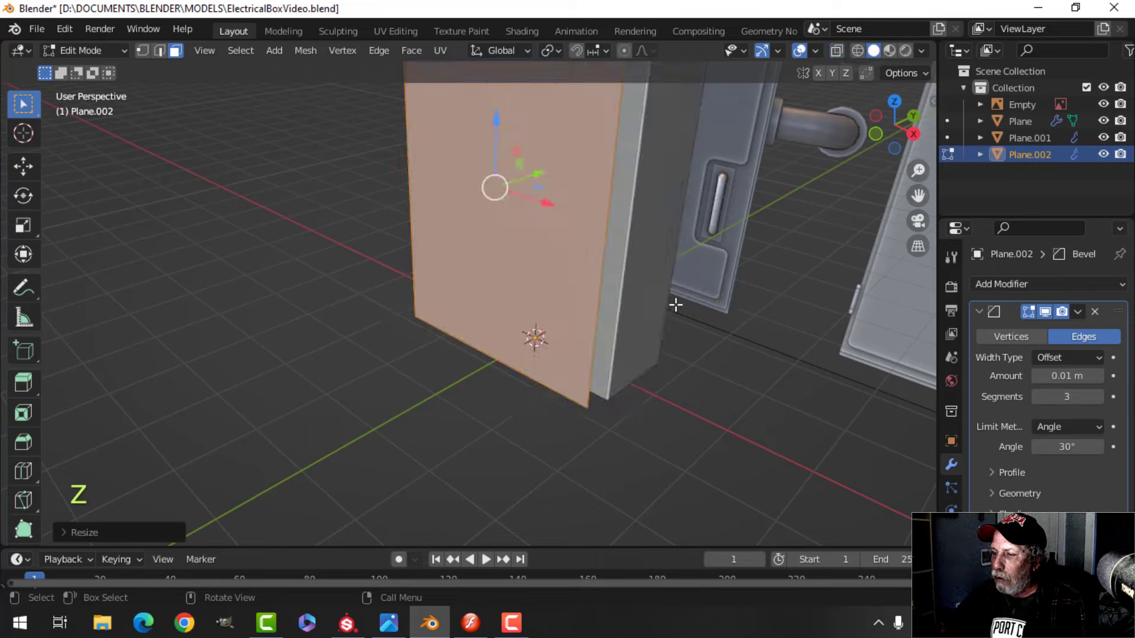
{"action": "middle_click_drag", "start_coordinate": [676, 305], "coordinate": [641, 398]}
{"action": "key", "text": "KP_1"}
{"action": "middle_click_drag", "start_coordinate": [634, 284], "coordinate": [645, 292], "text": "shift"}
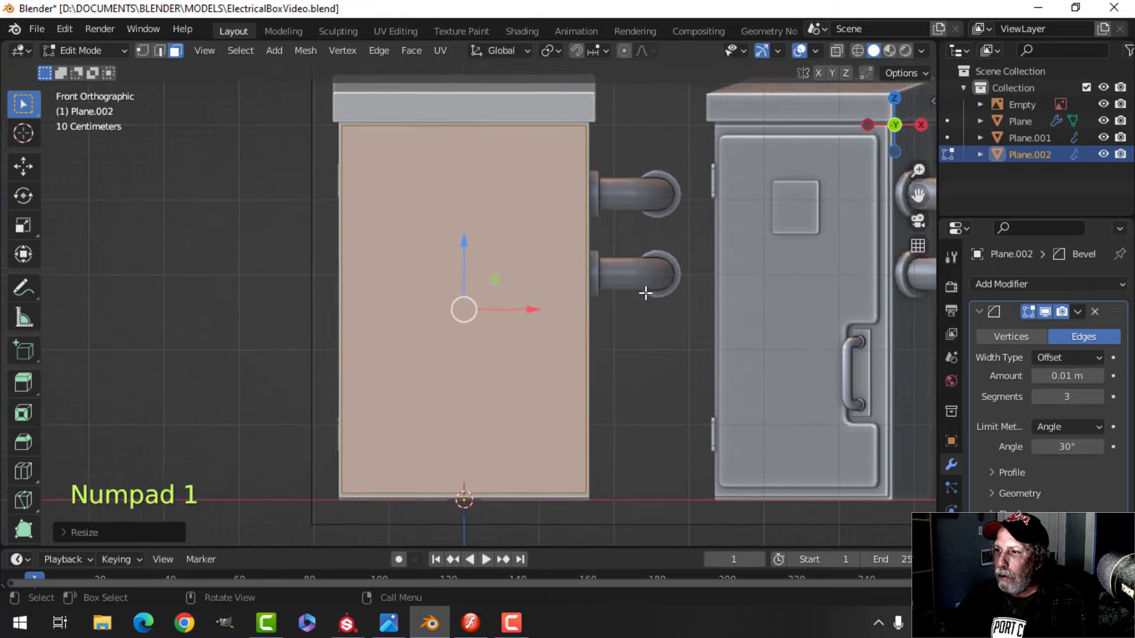
{"action": "scroll", "coordinate": [650, 292], "scroll_direction": "up", "scroll_amount": 1}
{"action": "scroll", "coordinate": [650, 291], "scroll_direction": "down", "scroll_amount": 1}
{"action": "key", "text": "s"}
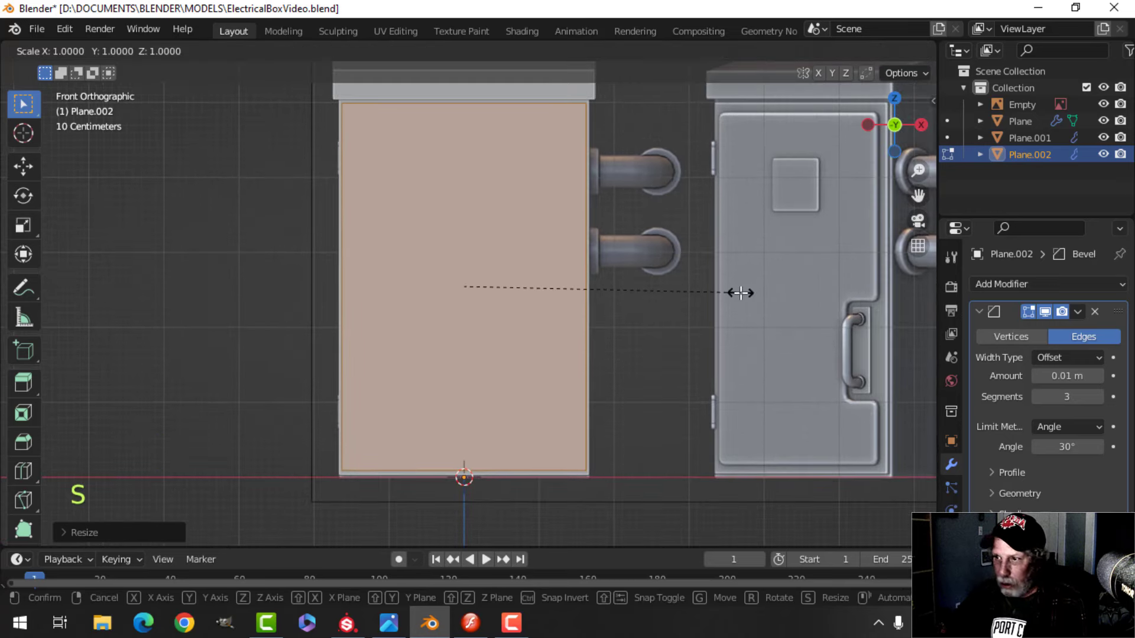
{"action": "key", "text": "x"}
{"action": "left_click", "coordinate": [703, 292]}
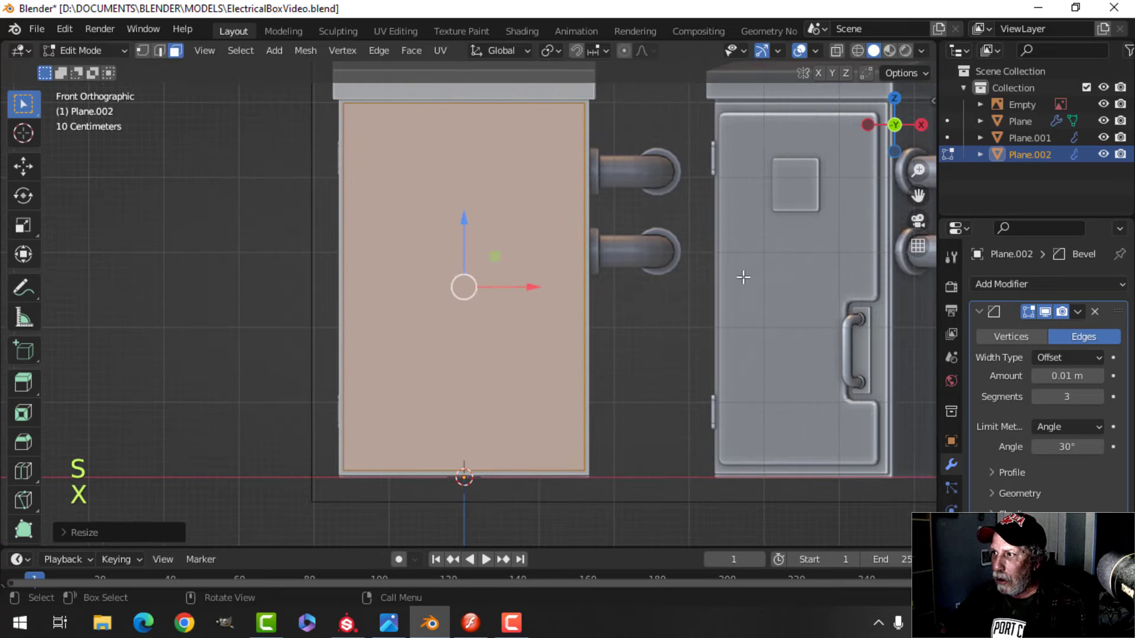
Remove the Bevel modifier from the front panel
{"action": "middle_click_drag", "start_coordinate": [642, 218], "coordinate": [623, 293]}
{"action": "left_click", "coordinate": [1095, 311]}
{"action": "scroll", "coordinate": [621, 319], "scroll_direction": "down", "scroll_amount": 2}
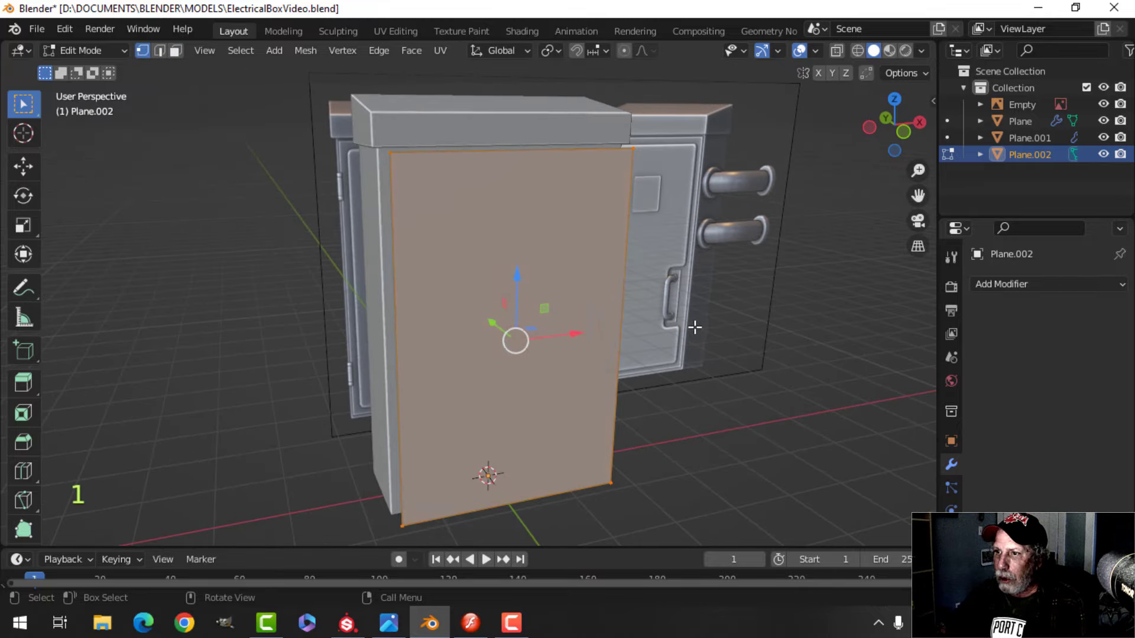
Round the front panel's four corners with a 2-segment vertex bevel
{"action": "middle_click_drag", "start_coordinate": [694, 327], "coordinate": [630, 304]}
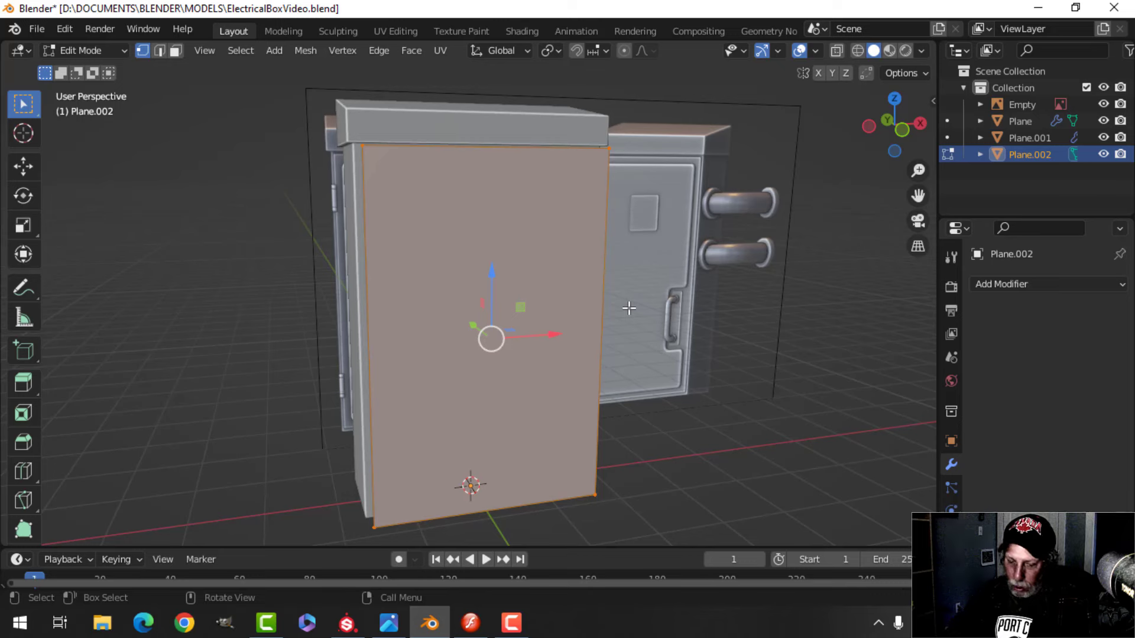
{"action": "key", "text": "shift+ctrl+b"}
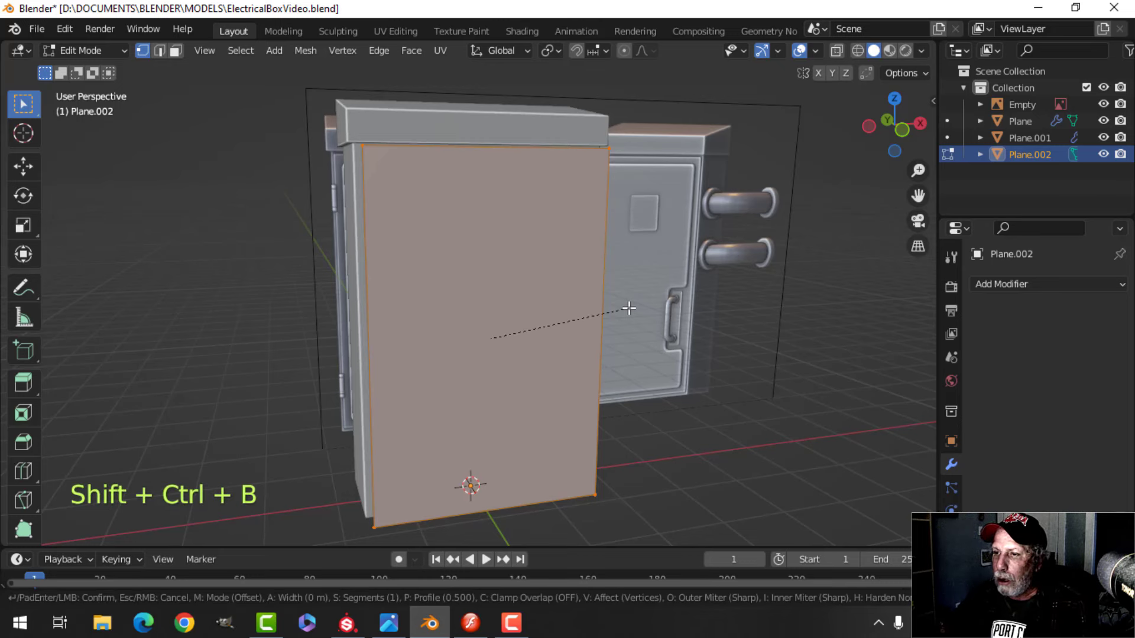
{"action": "key", "text": "shift"}
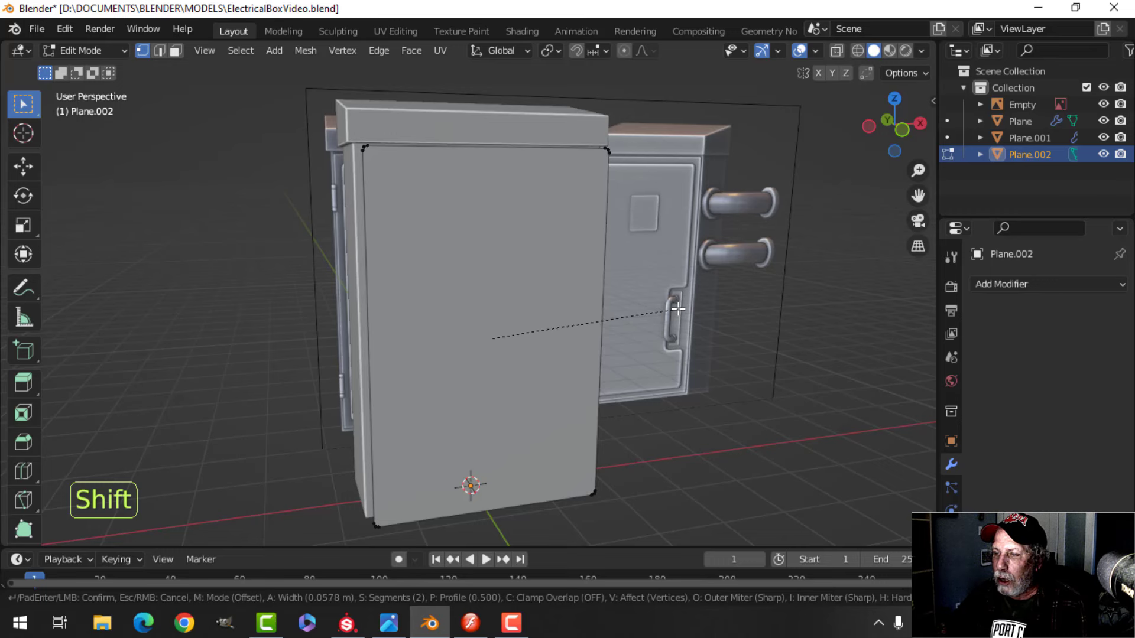
{"action": "left_click", "coordinate": [704, 302]}
Extrude the whole front panel about 0.065 m toward the body to give it thickness, and delete the extruded back face
{"action": "key", "text": "a"}
{"action": "middle_click_drag", "start_coordinate": [707, 301], "coordinate": [487, 292]}
{"action": "scroll", "coordinate": [487, 292], "scroll_direction": "up", "scroll_amount": 3}
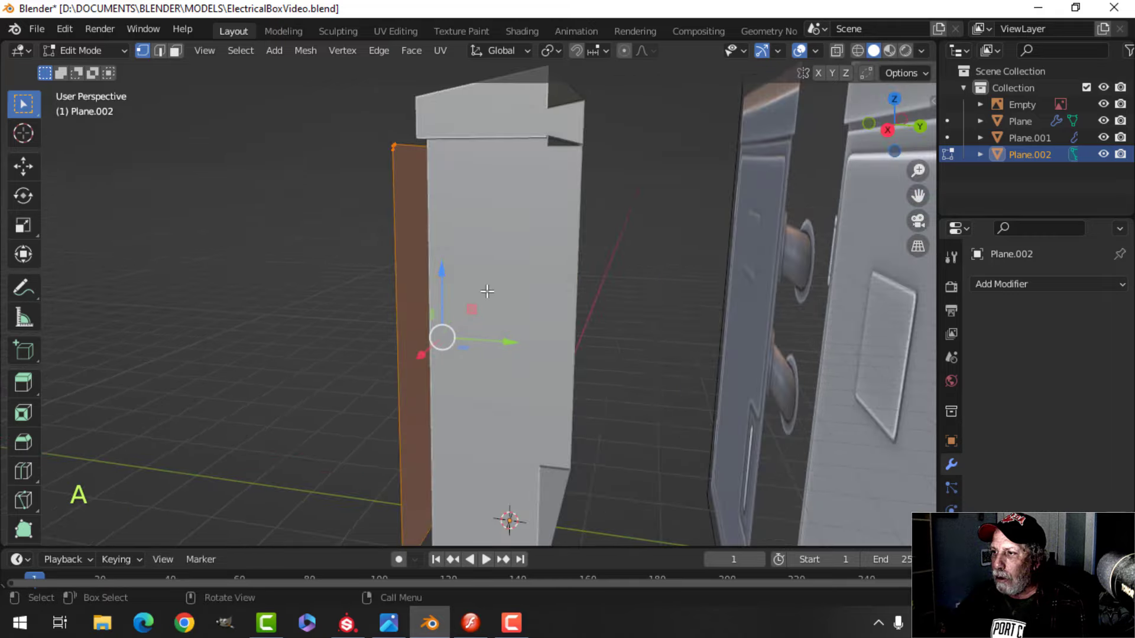
{"action": "middle_click_drag", "start_coordinate": [755, 260], "coordinate": [758, 191]}
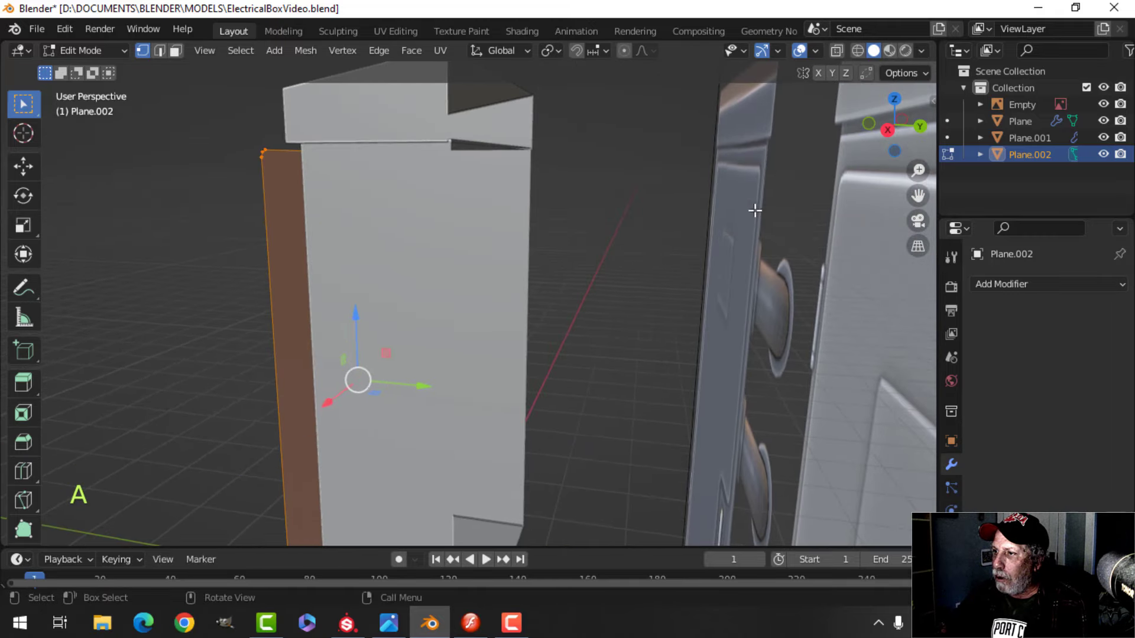
{"action": "mouse_move", "coordinate": [507, 238]}
{"action": "middle_mouse_down", "text": "shift"}
{"action": "mouse_move", "coordinate": [464, 253]}
{"action": "mouse_move", "coordinate": [491, 253]}
{"action": "middle_mouse_up", "text": "shift"}
{"action": "key", "text": "e"}
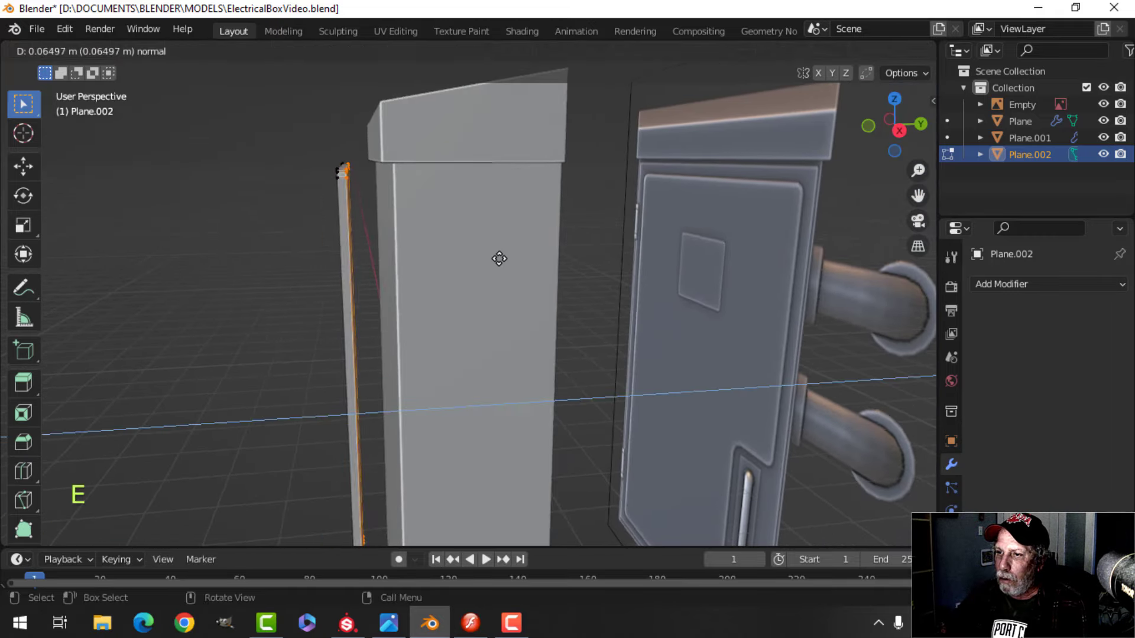
{"action": "right_click", "coordinate": [499, 258]}
{"action": "key", "text": "x"}
{"action": "left_click", "coordinate": [506, 256]}
Bevel the outer edges of the panel's front face with 2 segments and a width of about 0.017 m
{"action": "key", "text": "a"}
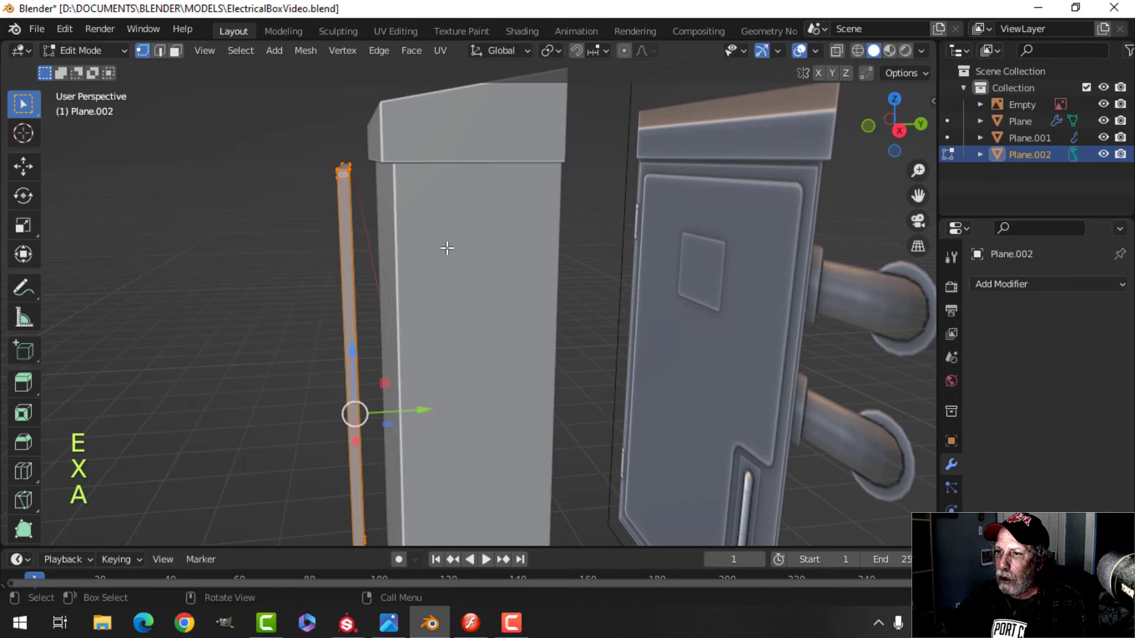
{"action": "middle_click_drag", "start_coordinate": [447, 248], "coordinate": [425, 295]}
{"action": "scroll", "coordinate": [400, 281], "scroll_direction": "up", "scroll_amount": 3}
{"action": "key", "text": "alt+a"}
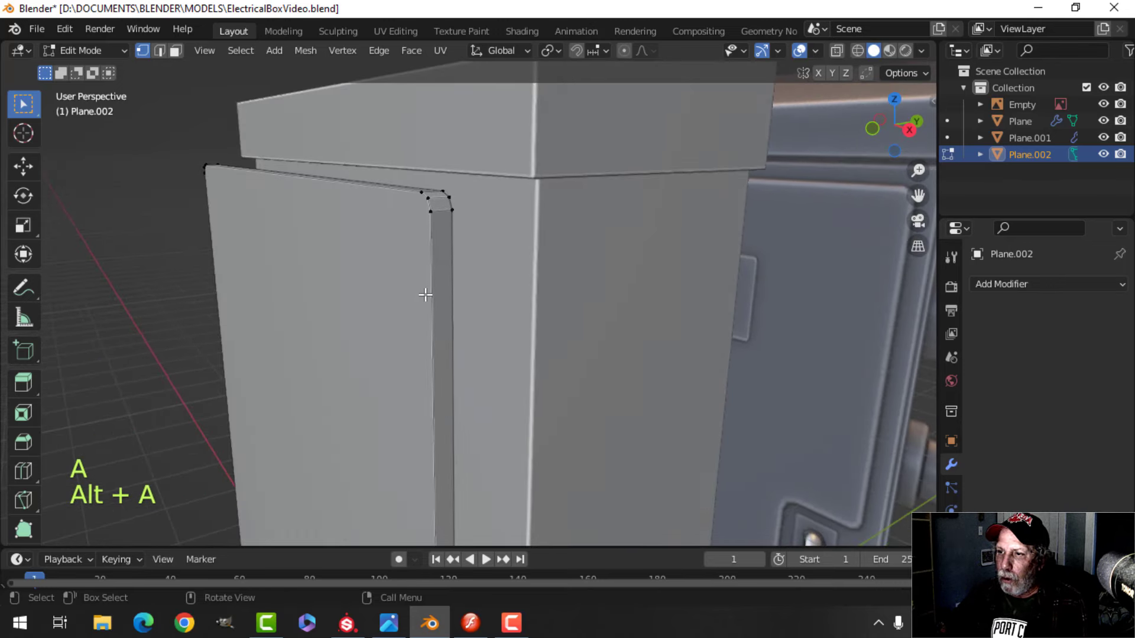
{"action": "key", "text": "3"}
{"action": "middle_click_drag", "start_coordinate": [384, 260], "coordinate": [526, 278]}
{"action": "key", "text": "ctrl+b"}
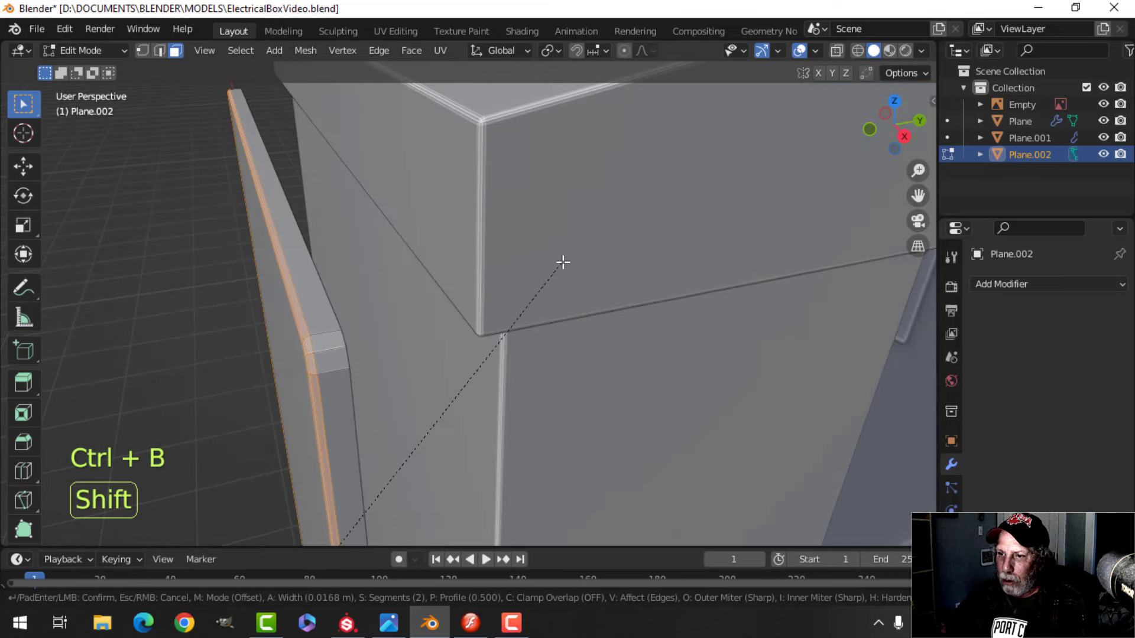
{"action": "left_click", "coordinate": [563, 261]}
Move the whole front panel back along Y until it sits against the body's front
{"action": "scroll", "coordinate": [486, 323], "scroll_direction": "down", "scroll_amount": 4}
{"action": "key", "text": "a"}
{"action": "middle_click_drag", "start_coordinate": [487, 319], "coordinate": [487, 287], "text": "shift"}
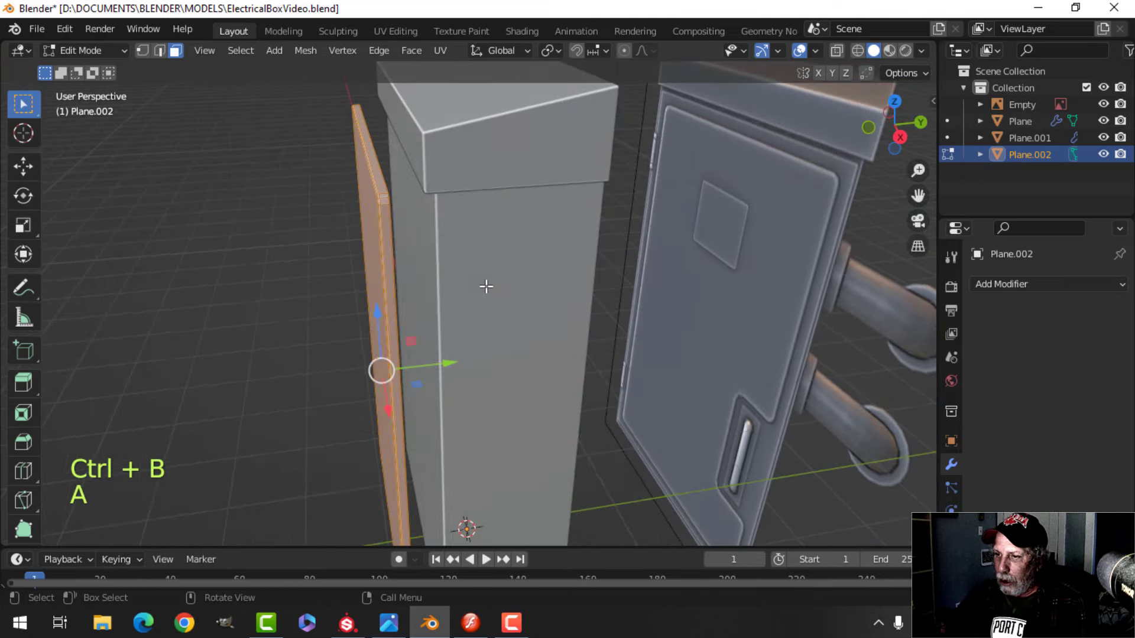
{"action": "left_click_drag", "start_coordinate": [453, 363], "coordinate": [491, 363]}
{"action": "middle_click_drag", "start_coordinate": [491, 363], "coordinate": [616, 274]}
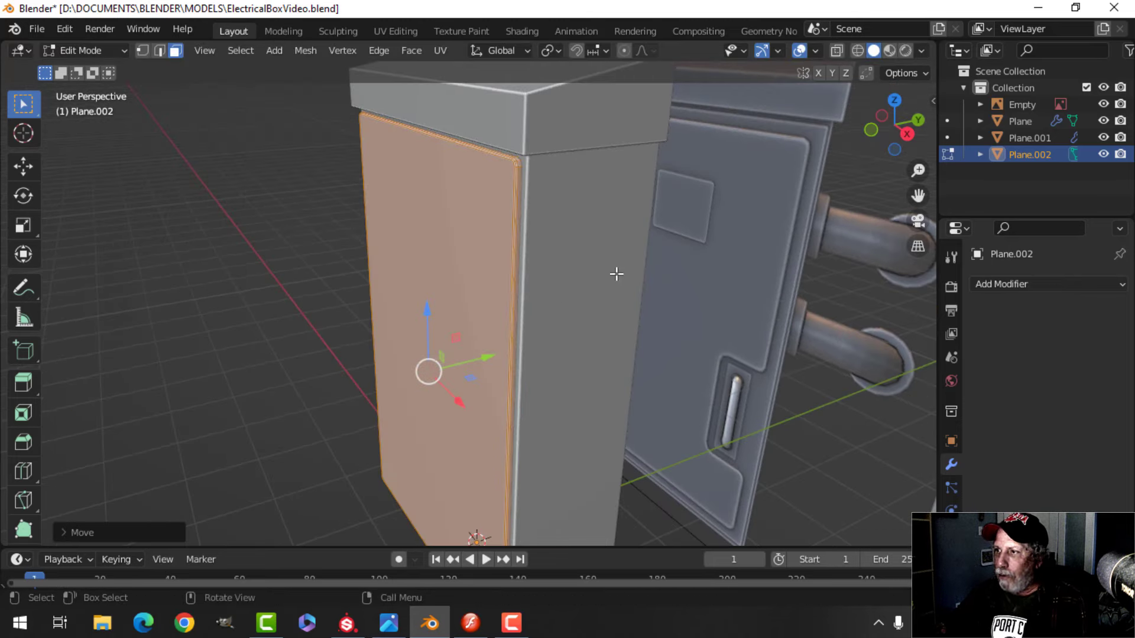
Display face orientation, recalculate the normals of the cap and body to the outside, and turn the overlay off again
{"action": "left_click", "coordinate": [816, 51]}
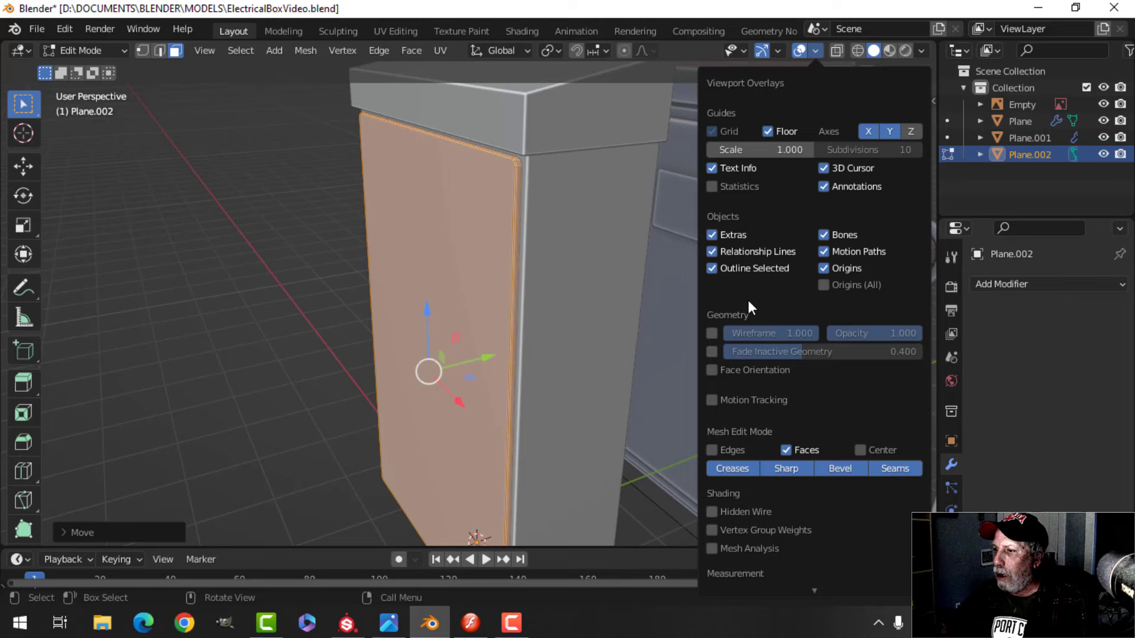
{"action": "left_click", "coordinate": [743, 371]}
{"action": "key", "text": "Tab"}
{"action": "left_click", "coordinate": [581, 116]}
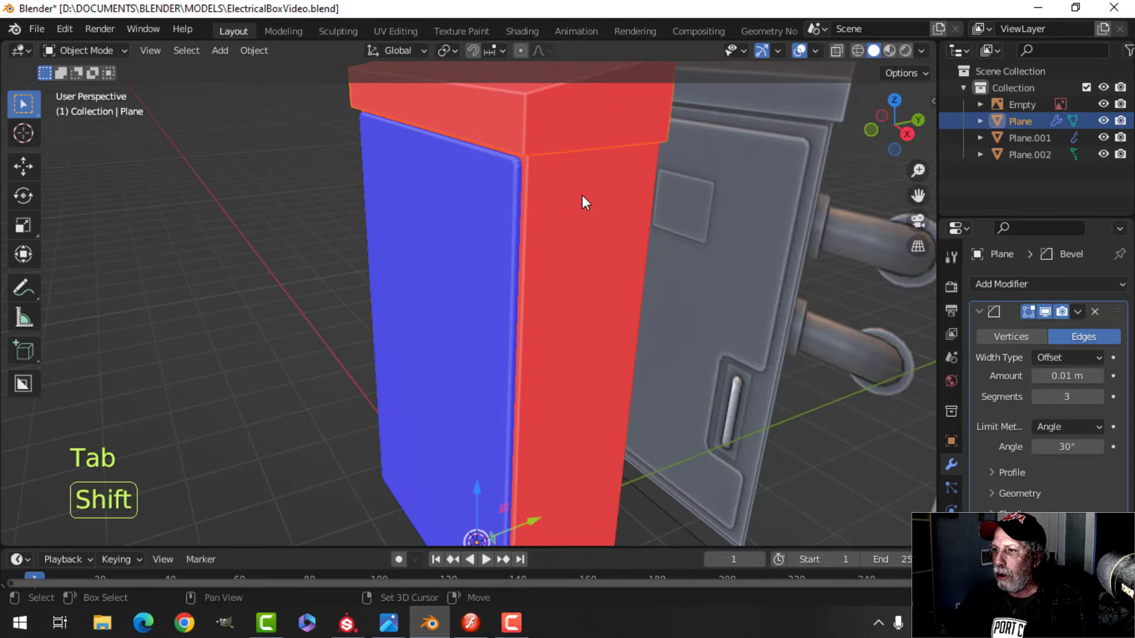
{"action": "left_click", "coordinate": [581, 196], "text": "shift"}
{"action": "key", "text": "Tab"}
{"action": "key", "text": "a"}
{"action": "key", "text": "alt+n"}
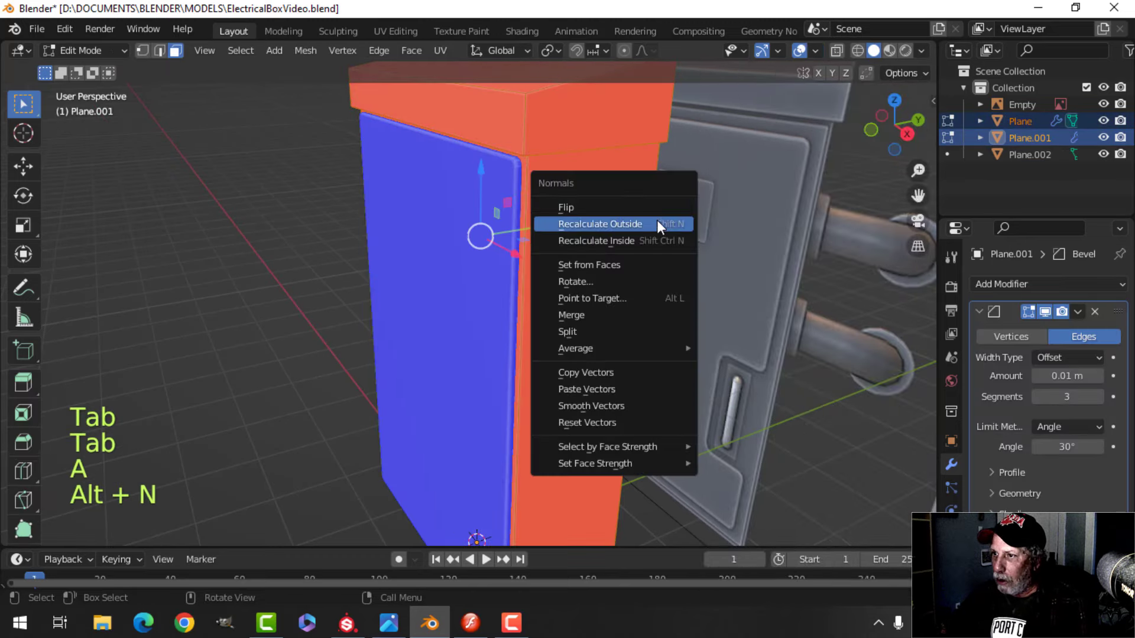
{"action": "left_click", "coordinate": [657, 221]}
{"action": "key", "text": "Tab"}
{"action": "left_click", "coordinate": [816, 51]}
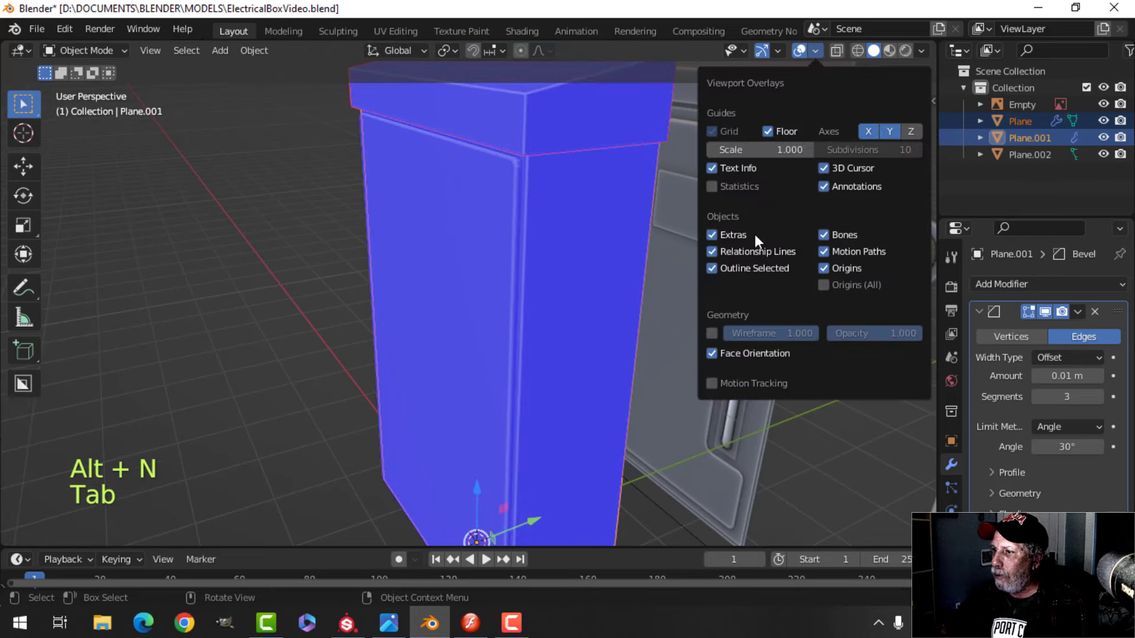
{"action": "left_click", "coordinate": [746, 352]}
Apply smooth shading to the front panel and deselect it
{"action": "key", "text": "alt+a"}
{"action": "middle_click_drag", "start_coordinate": [514, 246], "coordinate": [582, 242]}
{"action": "scroll", "coordinate": [583, 242], "scroll_direction": "up", "scroll_amount": 3}
{"action": "middle_click_drag", "start_coordinate": [583, 242], "coordinate": [545, 265], "text": "shift"}
{"action": "left_click", "coordinate": [520, 183]}
{"action": "right_click", "coordinate": [520, 183]}
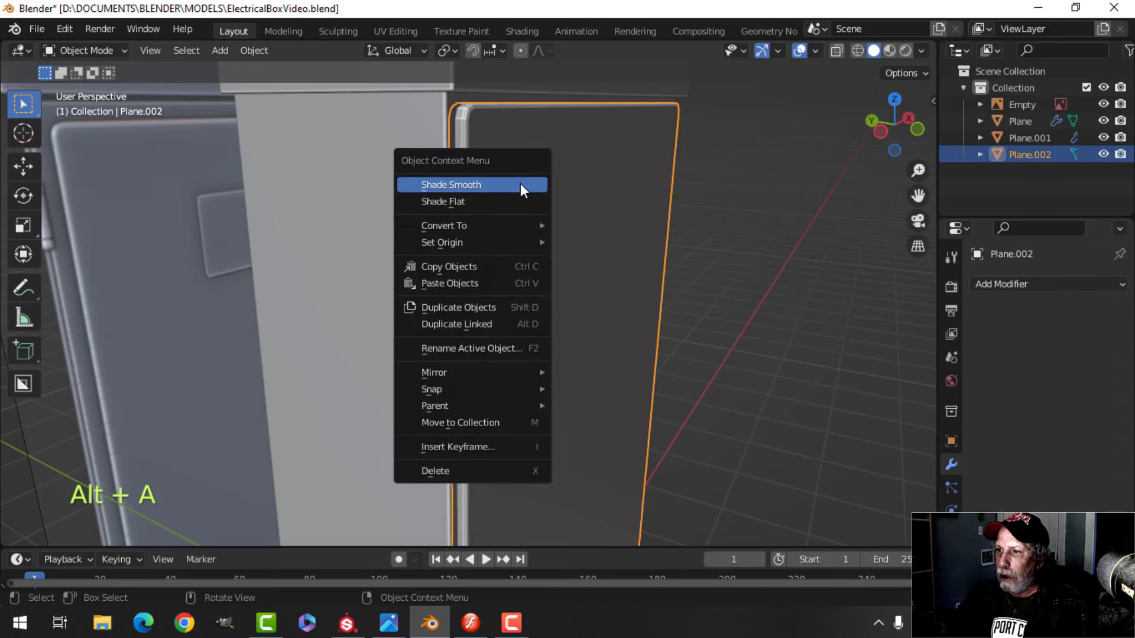
{"action": "left_click", "coordinate": [520, 183]}
{"action": "scroll", "coordinate": [560, 210], "scroll_direction": "down", "scroll_amount": 5}
{"action": "key", "text": "alt+a"}
Compare the panel and cap edges with the edge softness of the boxes in the reference image
{"action": "middle_click_drag", "start_coordinate": [560, 209], "coordinate": [535, 225]}
{"action": "scroll", "coordinate": [451, 225], "scroll_direction": "up", "scroll_amount": 4}
{"action": "scroll", "coordinate": [451, 225], "scroll_direction": "up", "scroll_amount": 2}
{"action": "scroll", "coordinate": [477, 247], "scroll_direction": "down", "scroll_amount": 5}
{"action": "scroll", "coordinate": [619, 221], "scroll_direction": "up", "scroll_amount": 3}
{"action": "middle_click_drag", "start_coordinate": [614, 222], "coordinate": [523, 314], "text": "shift"}
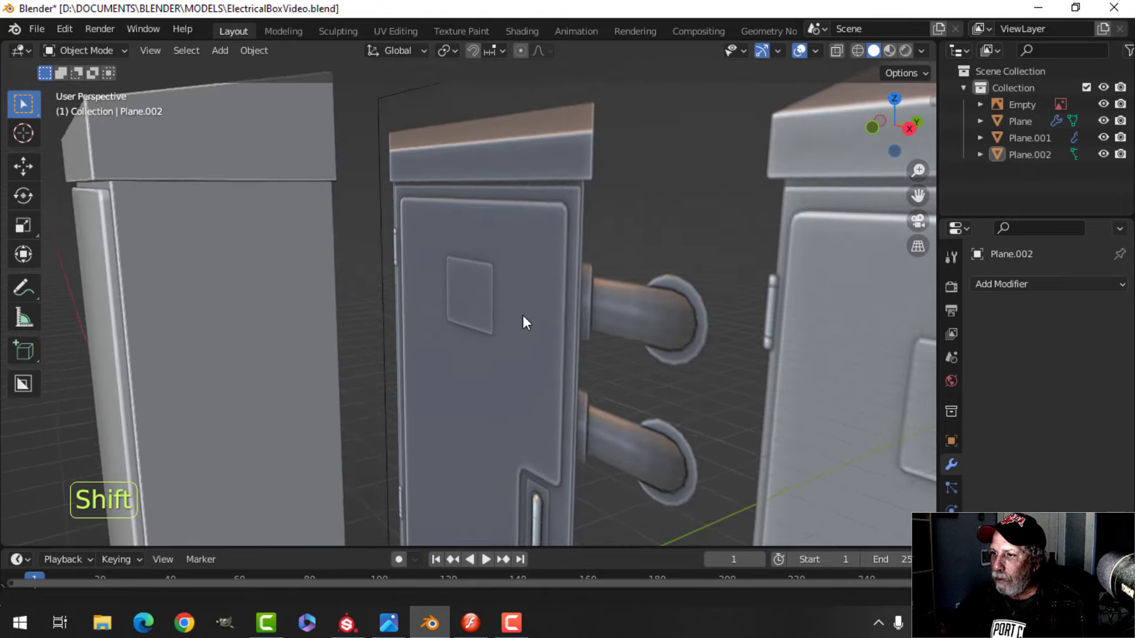
{"action": "scroll", "coordinate": [522, 314], "scroll_direction": "up", "scroll_amount": 3}
{"action": "scroll", "coordinate": [688, 187], "scroll_direction": "down", "scroll_amount": 5}
{"action": "middle_click_drag", "start_coordinate": [688, 187], "coordinate": [473, 226], "text": "shift"}
Set the cap's Bevel modifier amount to 0.02 m in front view
{"action": "key", "text": "KP_1"}
{"action": "scroll", "coordinate": [474, 247], "scroll_direction": "down", "scroll_amount": 3}
{"action": "left_click", "coordinate": [437, 141]}
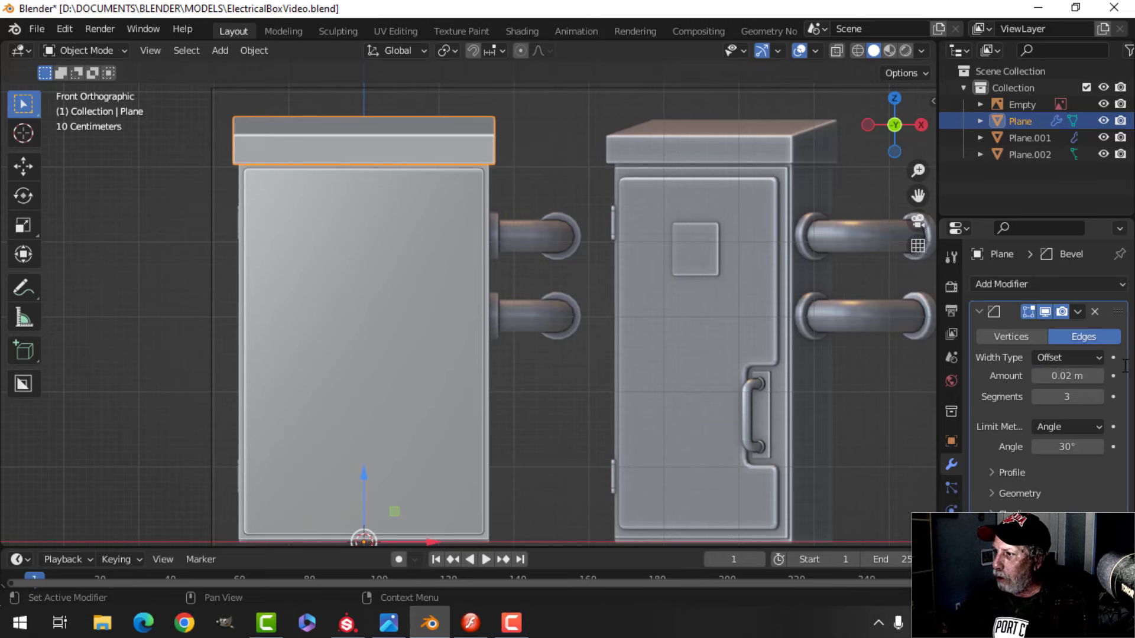
Copy the cap's modifiers to the body block and deselect both objects
{"action": "middle_click_drag", "start_coordinate": [810, 347], "coordinate": [396, 225]}
{"action": "key", "text": "alt+a"}
{"action": "left_click", "coordinate": [396, 226]}
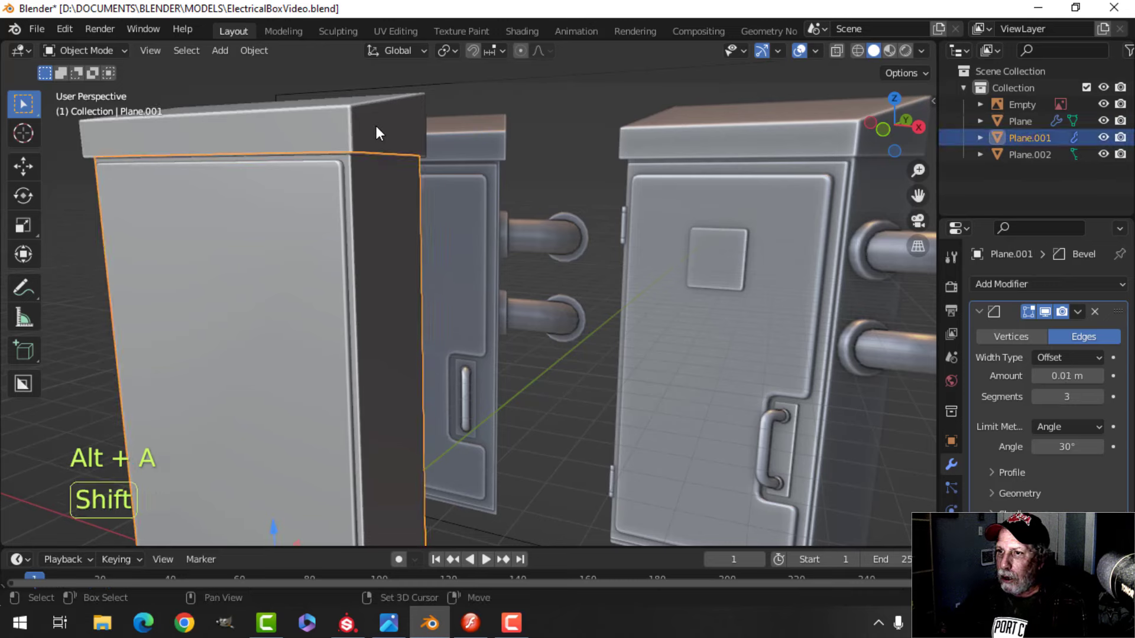
{"action": "left_click", "coordinate": [376, 125], "text": "shift"}
{"action": "key", "text": "ctrl+l"}
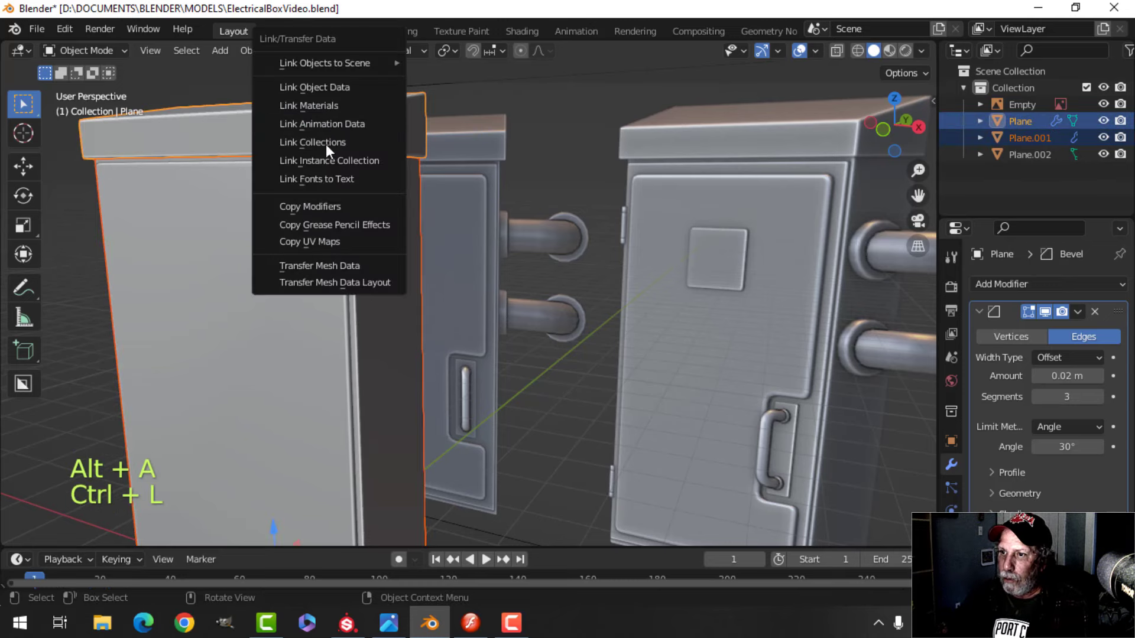
{"action": "left_click", "coordinate": [349, 207]}
{"action": "key", "text": "alt+a"}
Examine the updated box edges and the raised door shape and handle recess in the reference image
{"action": "scroll", "coordinate": [421, 201], "scroll_direction": "down", "scroll_amount": 4}
{"action": "middle_click_drag", "start_coordinate": [421, 201], "coordinate": [523, 207]}
{"action": "scroll", "coordinate": [528, 222], "scroll_direction": "up", "scroll_amount": 4}
{"action": "scroll", "coordinate": [528, 221], "scroll_direction": "down", "scroll_amount": 4}
{"action": "middle_click_drag", "start_coordinate": [385, 258], "coordinate": [460, 243]}
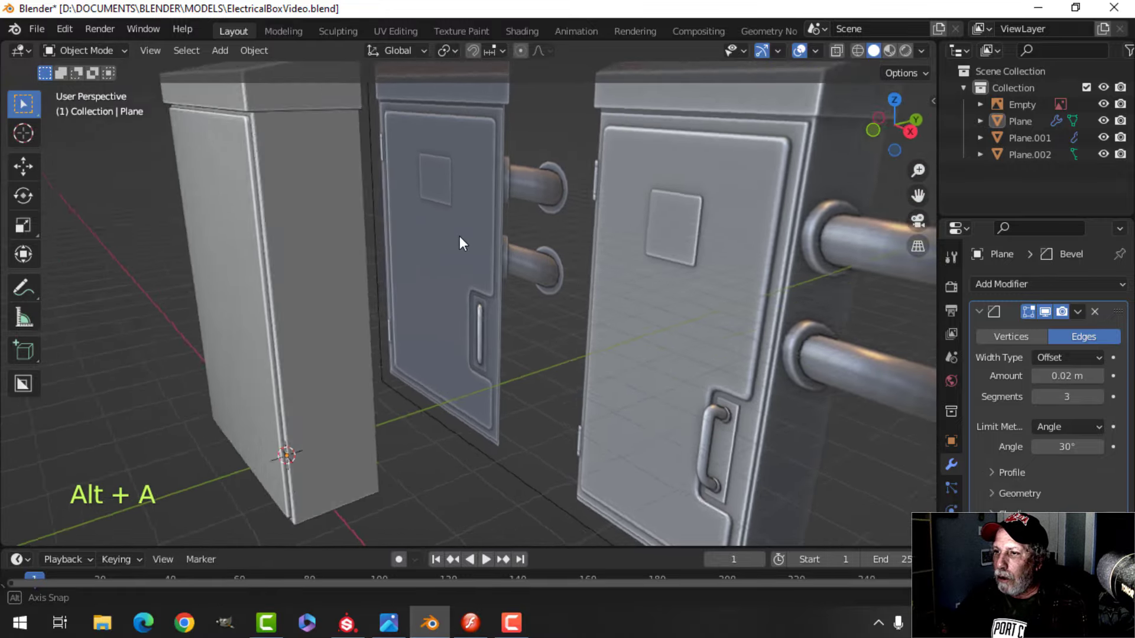
{"action": "scroll", "coordinate": [438, 201], "scroll_direction": "up", "scroll_amount": 4}
{"action": "middle_click_drag", "start_coordinate": [439, 194], "coordinate": [384, 144]}
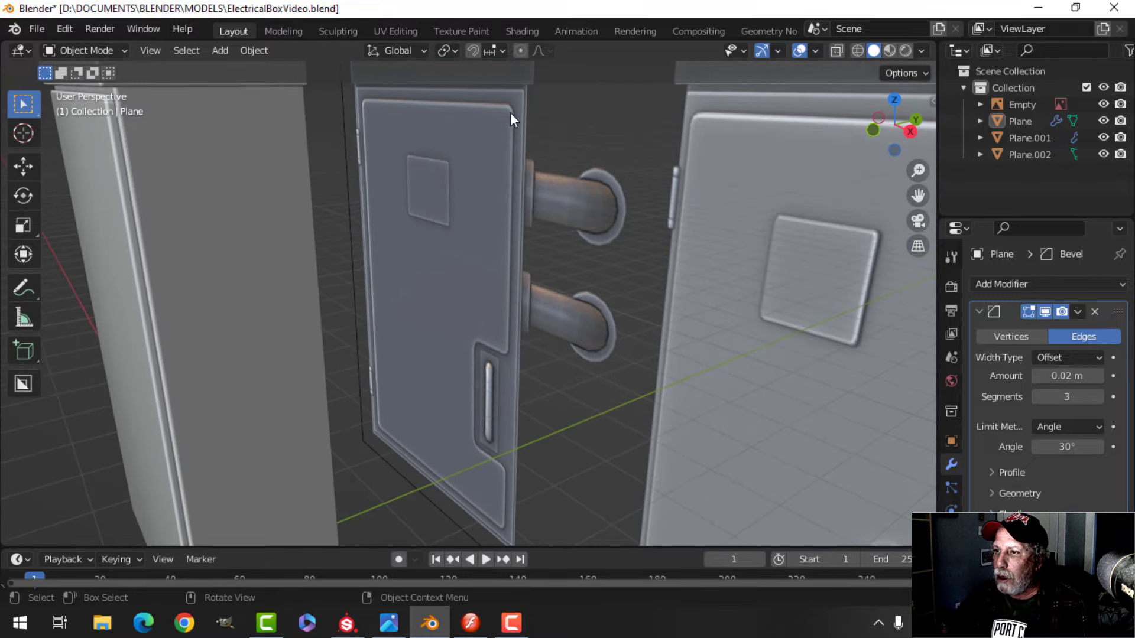
{"action": "scroll", "coordinate": [477, 282], "scroll_direction": "down", "scroll_amount": 4}
{"action": "middle_click_drag", "start_coordinate": [477, 283], "coordinate": [545, 229]}
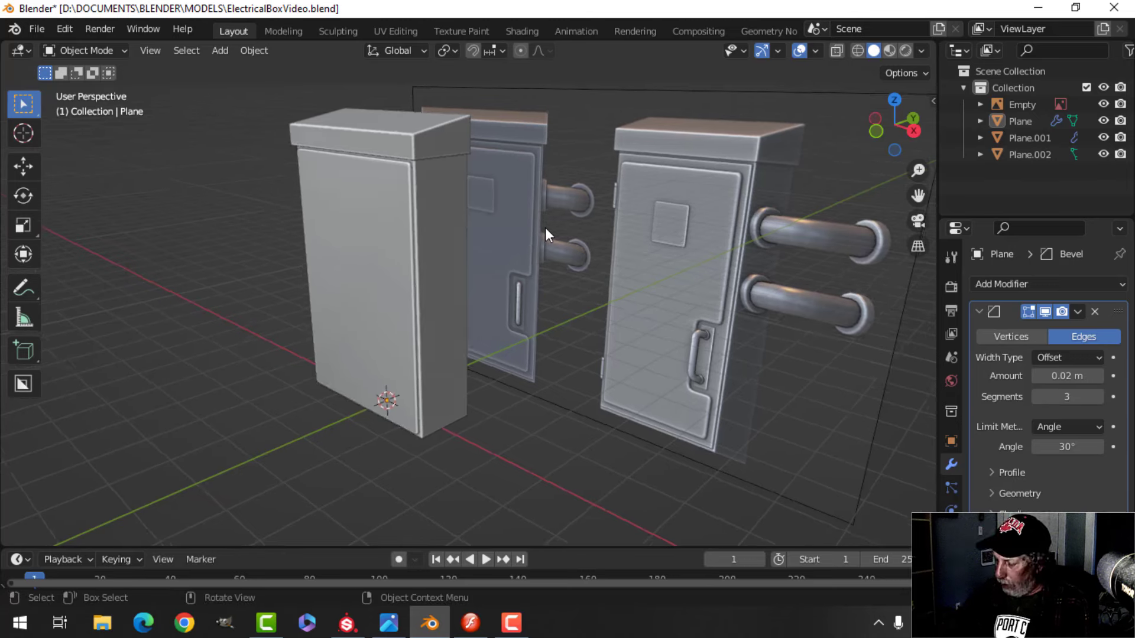
Add a mesh plane in front view and raise it along Z to the door area in Edit Mode
{"action": "key", "text": "KP_1"}
{"action": "key", "text": "shift+a"}
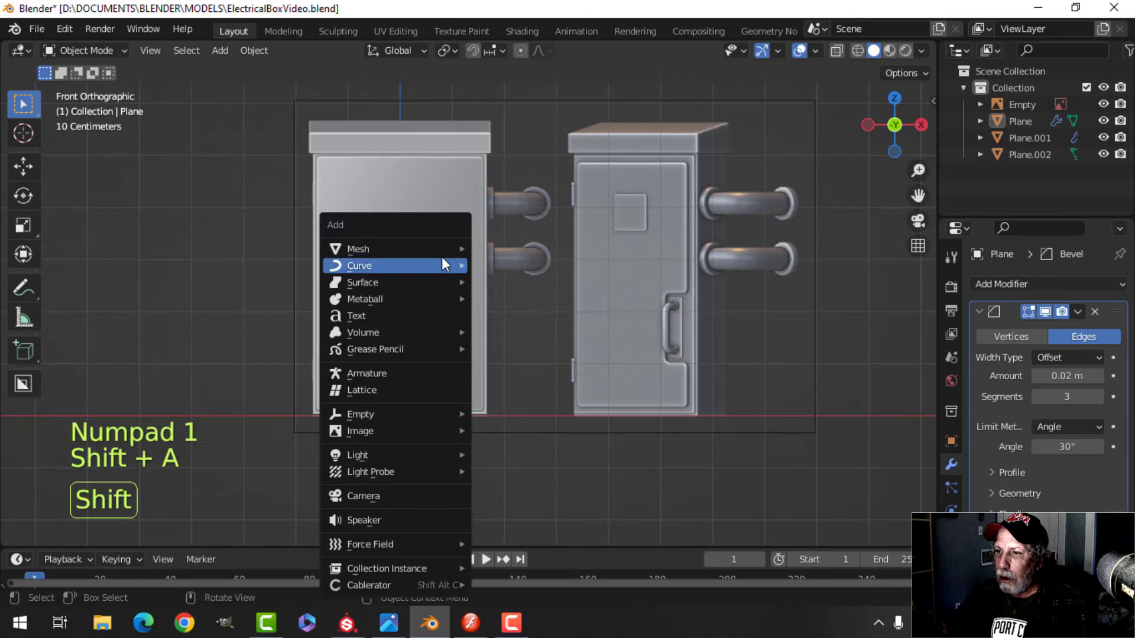
{"action": "mouse_move", "coordinate": [392, 246]}
{"action": "left_click", "coordinate": [520, 249]}
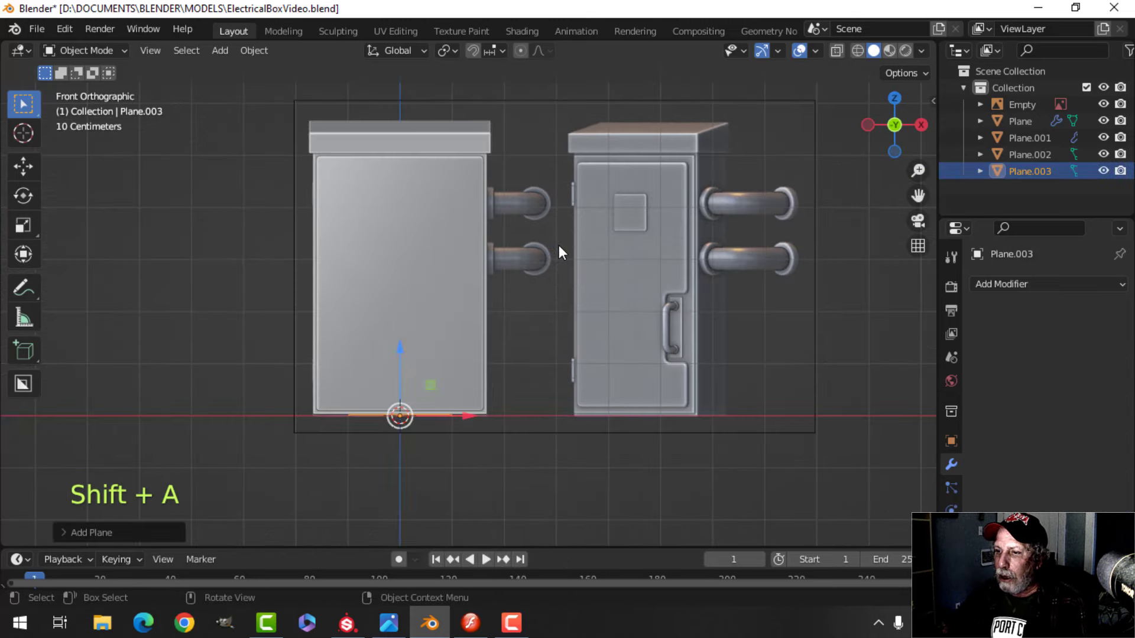
{"action": "key", "text": "Tab"}
{"action": "left_click_drag", "start_coordinate": [400, 367], "coordinate": [425, 210]}
Rotate the plane upright about X and move it forward along Y, in front of the box
{"action": "middle_click_drag", "start_coordinate": [426, 210], "coordinate": [440, 248]}
{"action": "key", "text": "r"}
{"action": "key", "text": "x"}
{"action": "key", "text": "Return"}
{"action": "left_click_drag", "start_coordinate": [400, 260], "coordinate": [390, 262]}
In wireframe front view, align the plane's top edge with the reference door's raised panel and widen it along X to match
{"action": "key", "text": "KP_1"}
{"action": "key", "text": "z"}
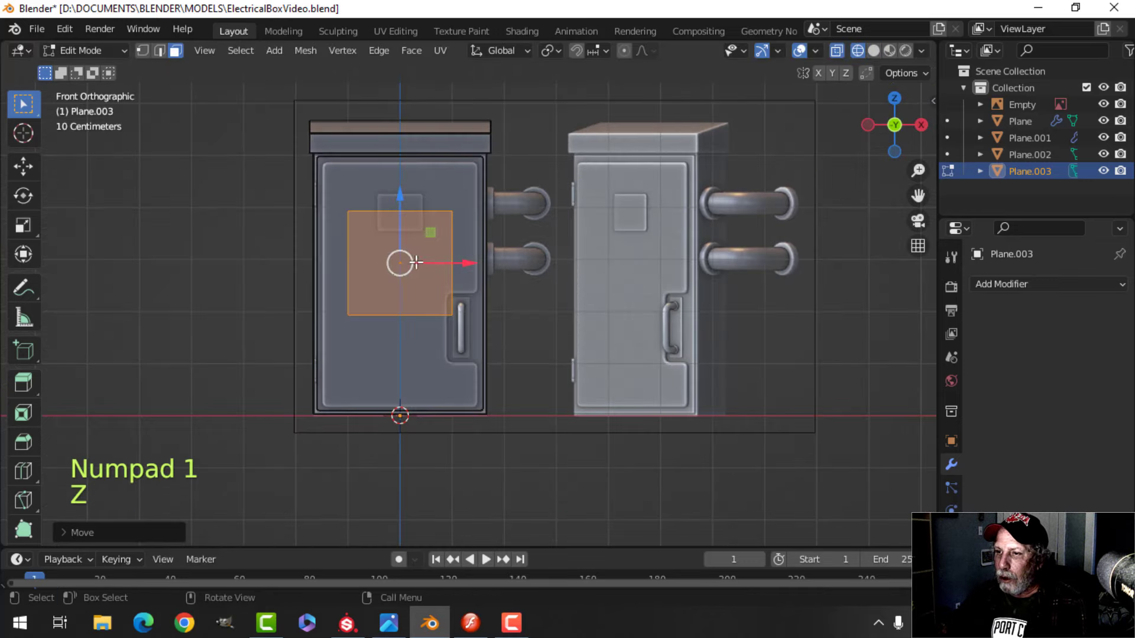
{"action": "scroll", "coordinate": [416, 262], "scroll_direction": "up", "scroll_amount": 3}
{"action": "left_click_drag", "start_coordinate": [422, 201], "coordinate": [441, 121]}
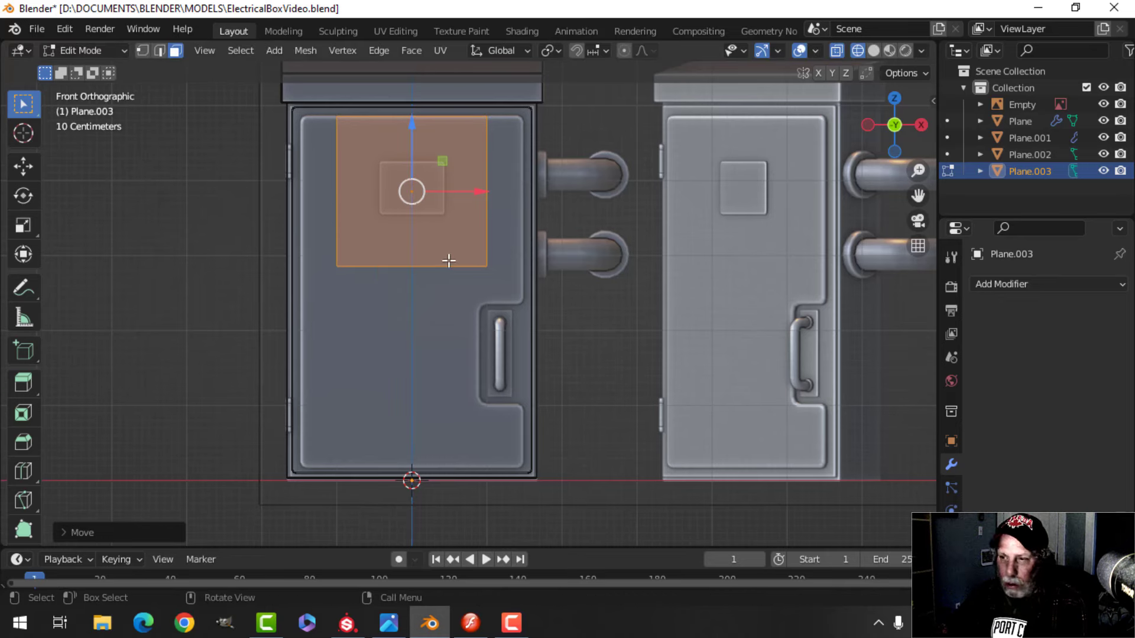
{"action": "key", "text": "s"}
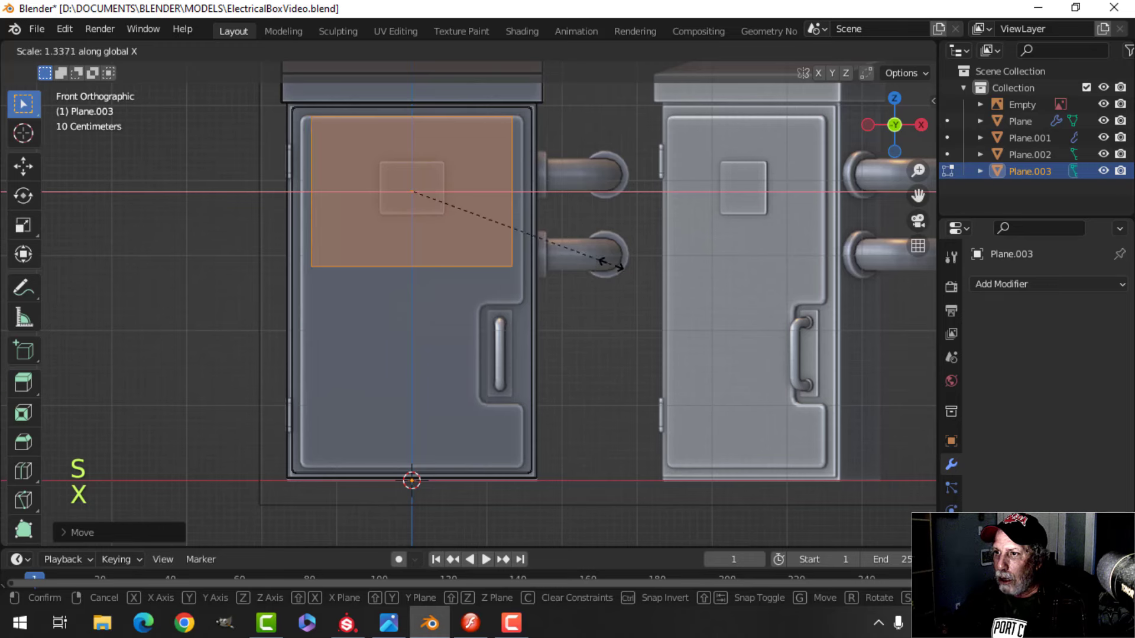
{"action": "left_click", "coordinate": [634, 267]}
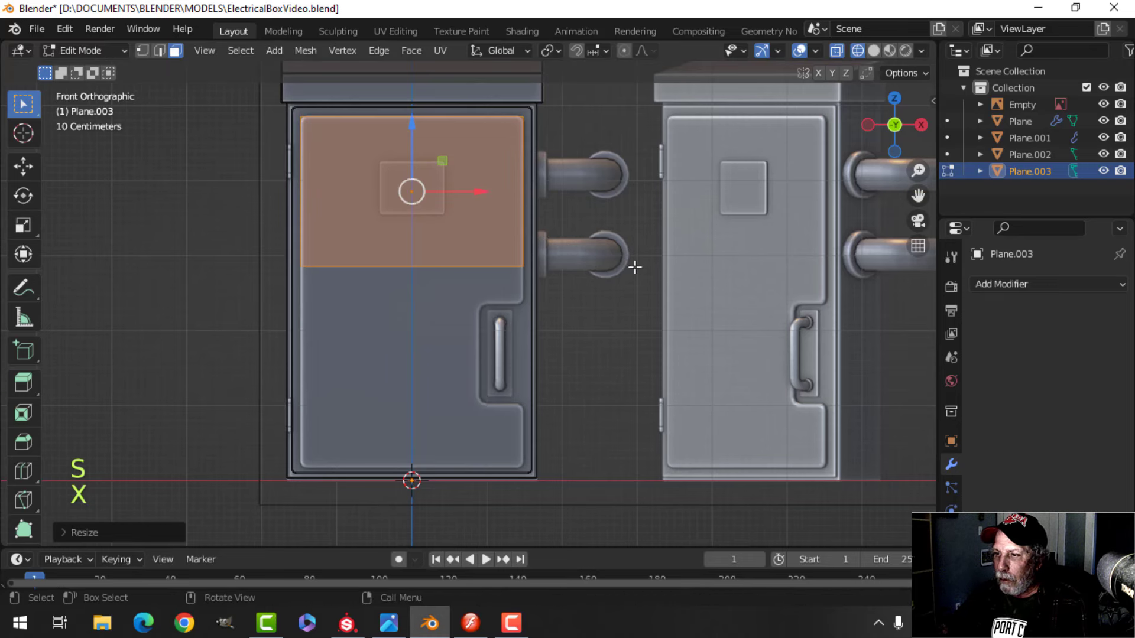
{"action": "key", "text": "alt+a"}
{"action": "scroll", "coordinate": [523, 289], "scroll_direction": "down", "scroll_amount": 2, "text": "shift"}
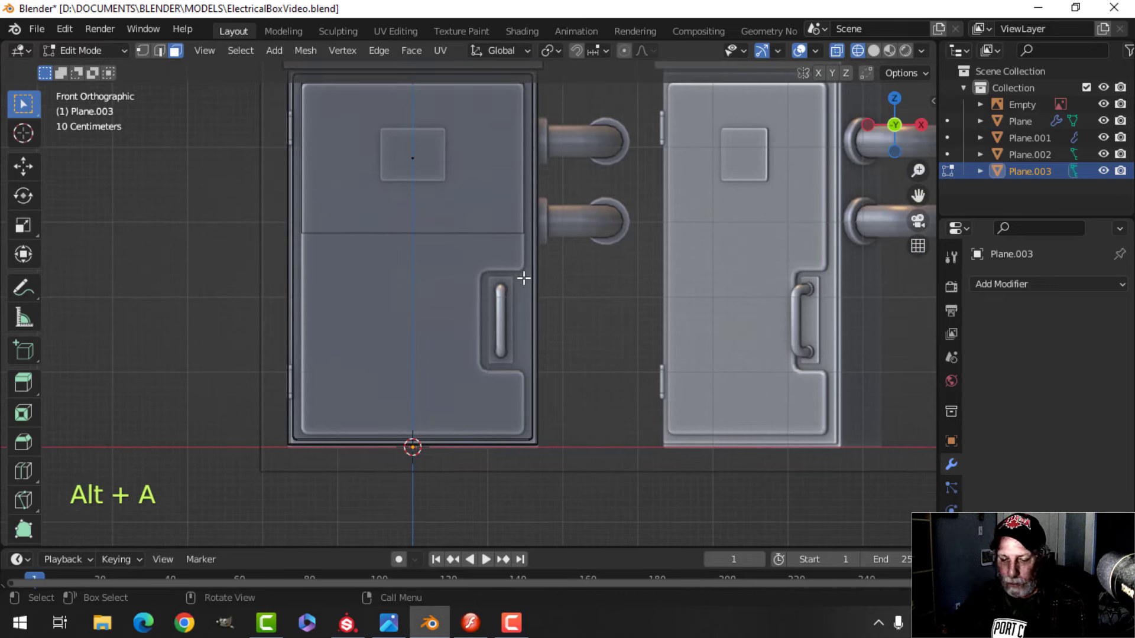
Lower the plane's bottom edge along Z to the bottom of the reference door's raised panel
{"action": "left_click", "coordinate": [454, 230]}
{"action": "scroll", "coordinate": [523, 272], "scroll_direction": "down", "scroll_amount": 2, "text": "shift"}
{"action": "left_click_drag", "start_coordinate": [409, 141], "coordinate": [395, 291]}
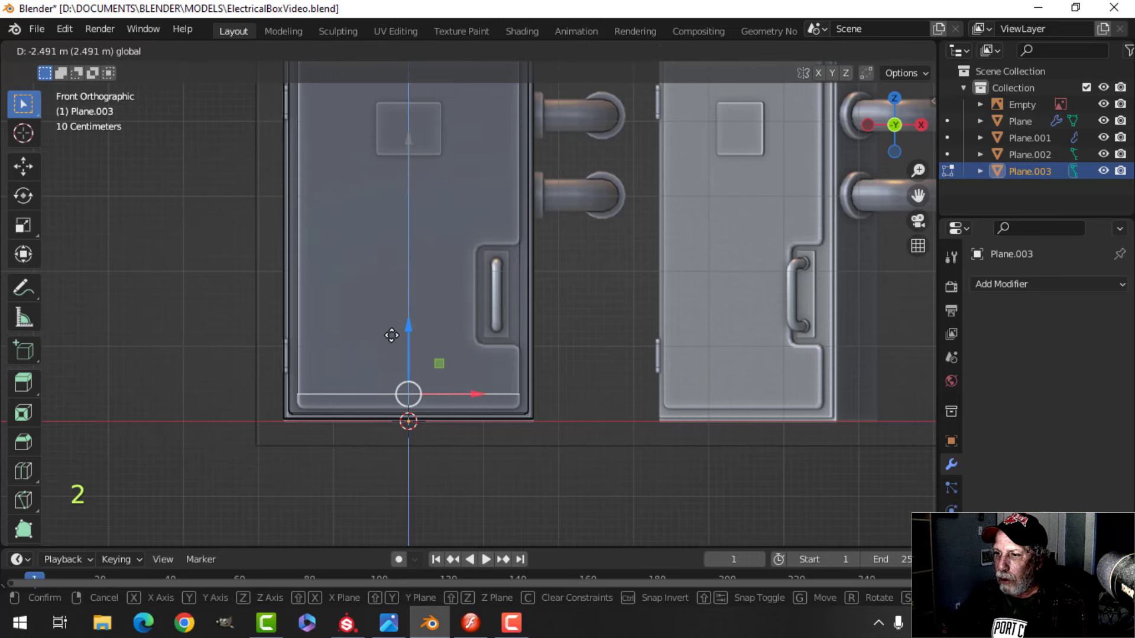
{"action": "left_click_drag", "start_coordinate": [392, 347], "coordinate": [396, 350]}
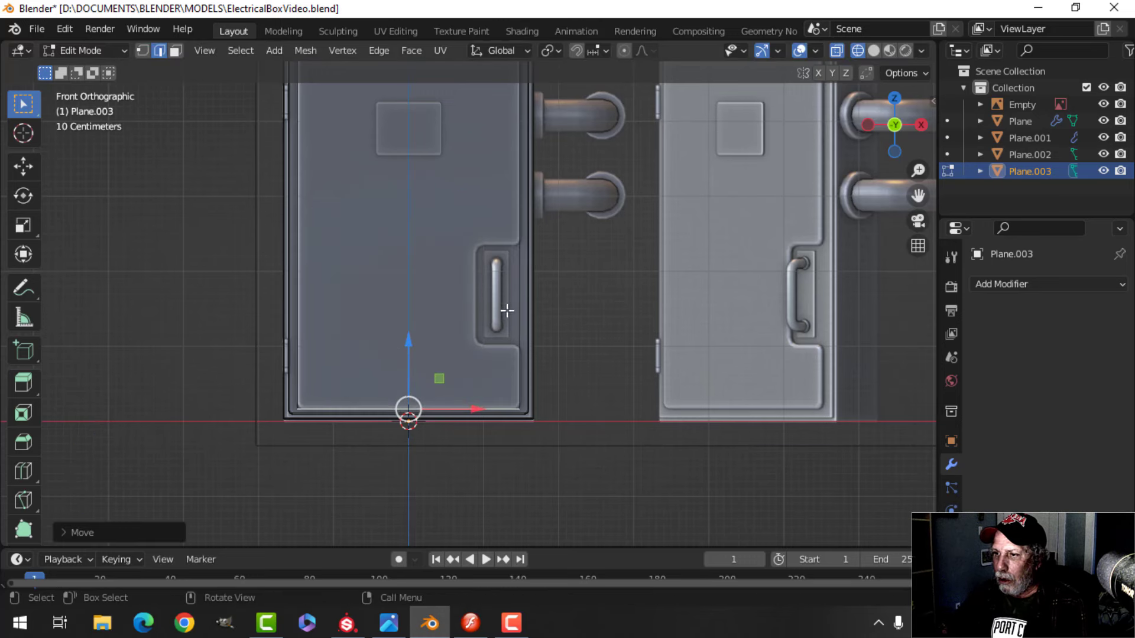
Add two horizontal loop cuts to the plane, aligned with the top and bottom of the handle recess
{"action": "key", "text": "ctrl+r"}
{"action": "left_click", "coordinate": [517, 237]}
{"action": "left_click", "coordinate": [519, 249]}
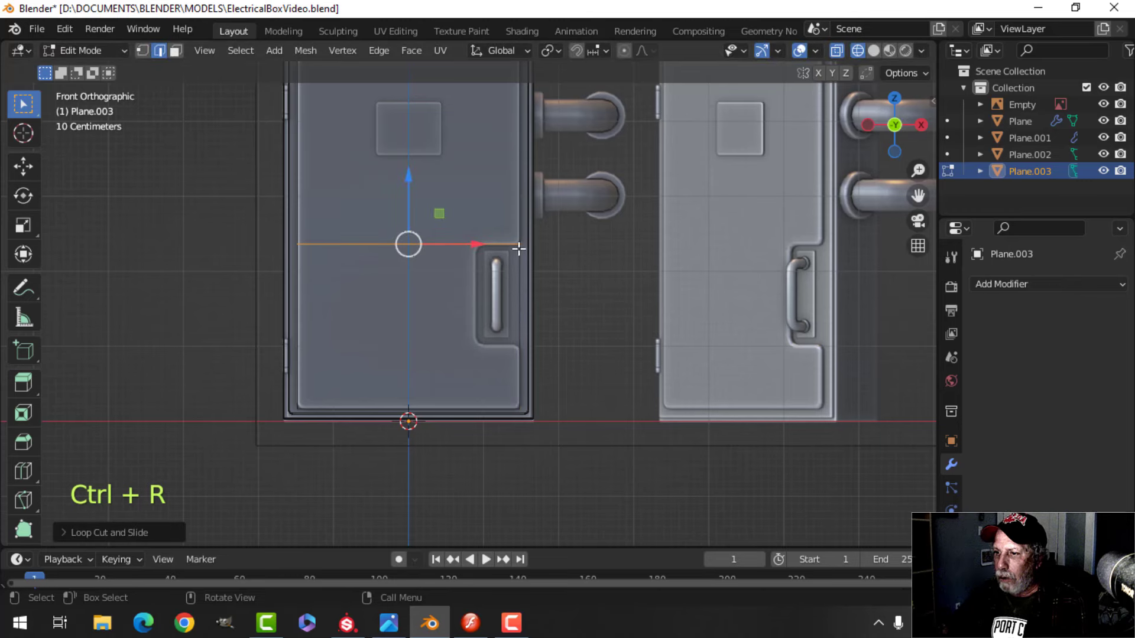
{"action": "key", "text": "ctrl+r"}
{"action": "left_click", "coordinate": [520, 387]}
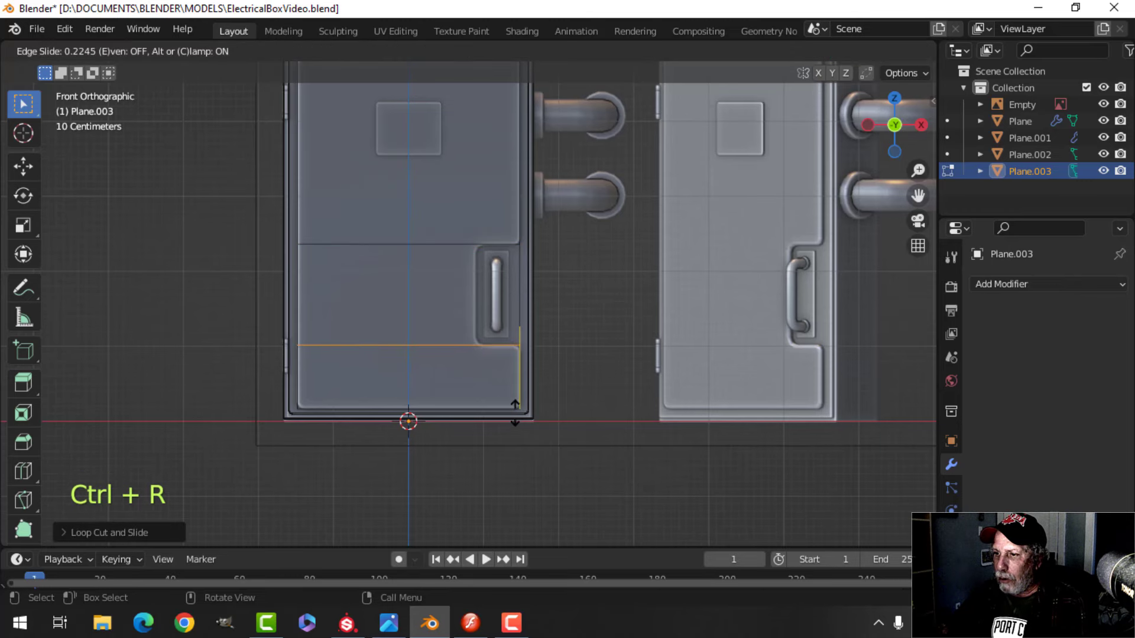
{"action": "left_click", "coordinate": [514, 414]}
Add a vertical loop cut aligned with the inner side of the handle recess, and clear the selection
{"action": "scroll", "coordinate": [467, 171], "scroll_direction": "down", "scroll_amount": 2}
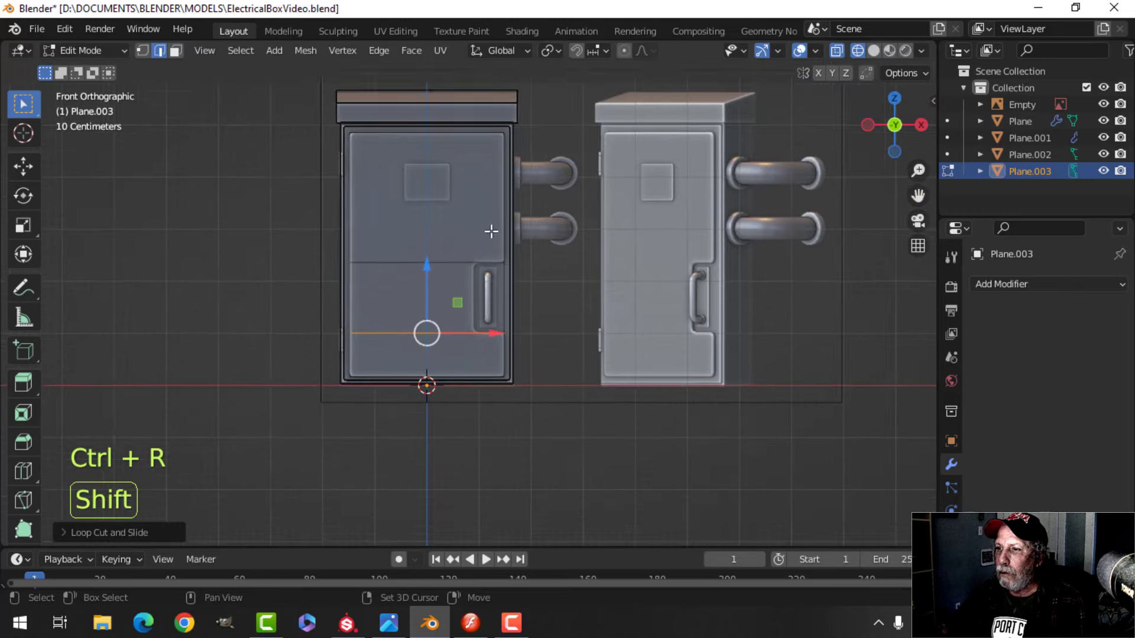
{"action": "middle_click_drag", "start_coordinate": [491, 230], "coordinate": [481, 239], "text": "shift"}
{"action": "key", "text": "ctrl+r"}
{"action": "left_click", "coordinate": [450, 153]}
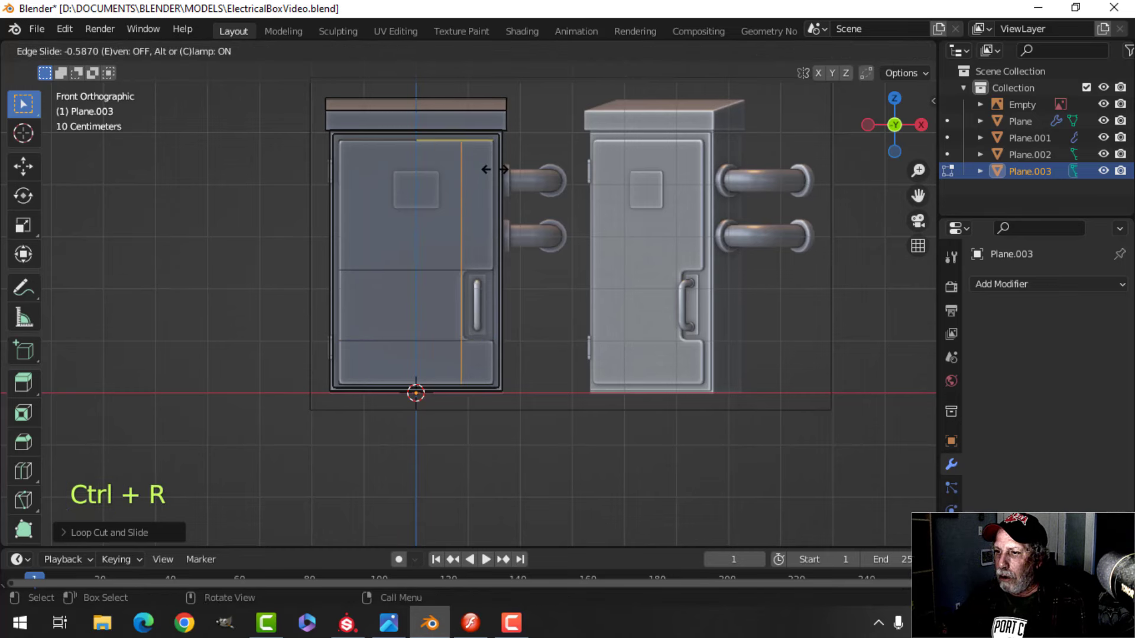
{"action": "left_click", "coordinate": [494, 169]}
{"action": "key", "text": "alt+a"}
{"action": "scroll", "coordinate": [529, 339], "scroll_direction": "up", "scroll_amount": 3}
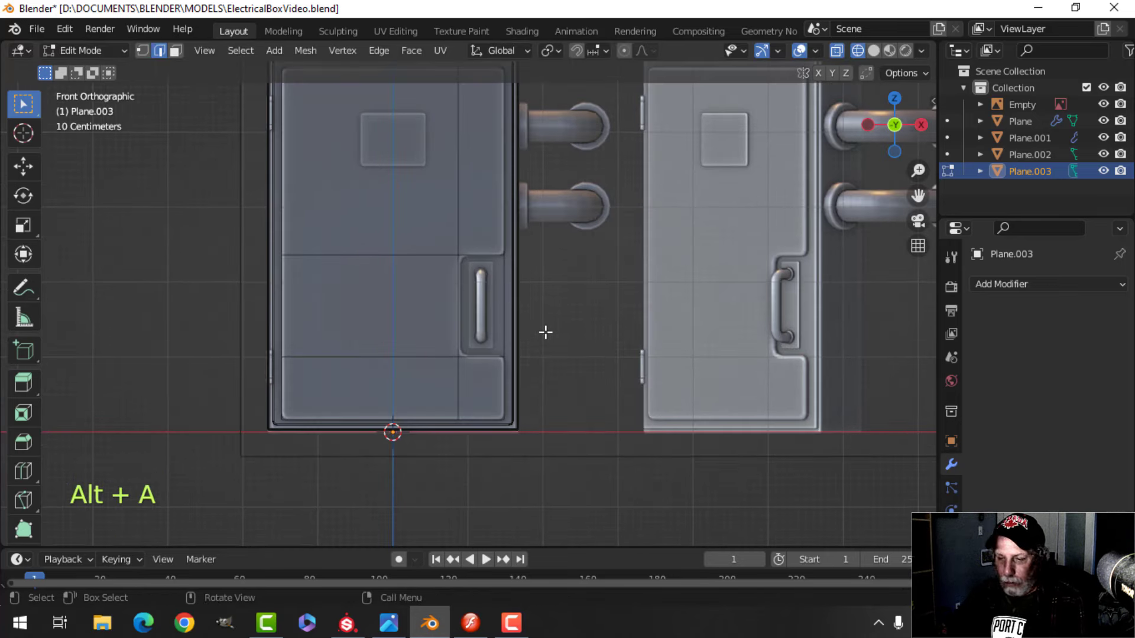
Delete the face covering the handle recess to open a notch in the door panel
{"action": "left_click", "coordinate": [505, 296]}
{"action": "key", "text": "x"}
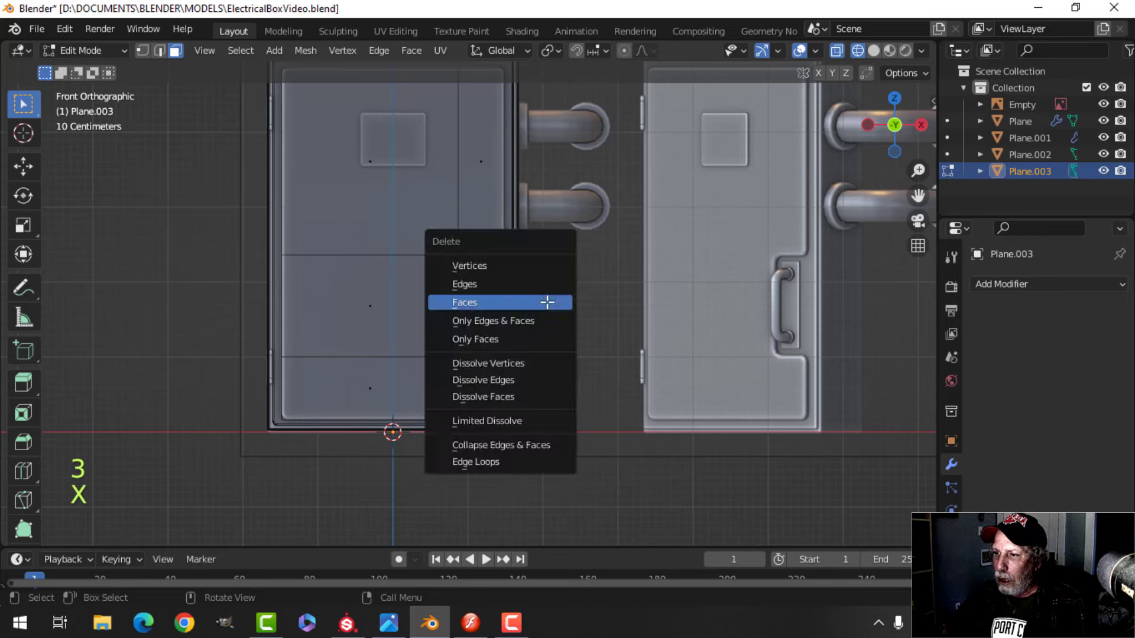
{"action": "left_click", "coordinate": [547, 302]}
{"action": "key", "text": "a"}
{"action": "middle_click_drag", "start_coordinate": [559, 301], "coordinate": [544, 344]}
{"action": "middle_click_drag", "start_coordinate": [544, 345], "coordinate": [558, 341]}
{"action": "key", "text": "alt+a"}
{"action": "key", "text": "a"}
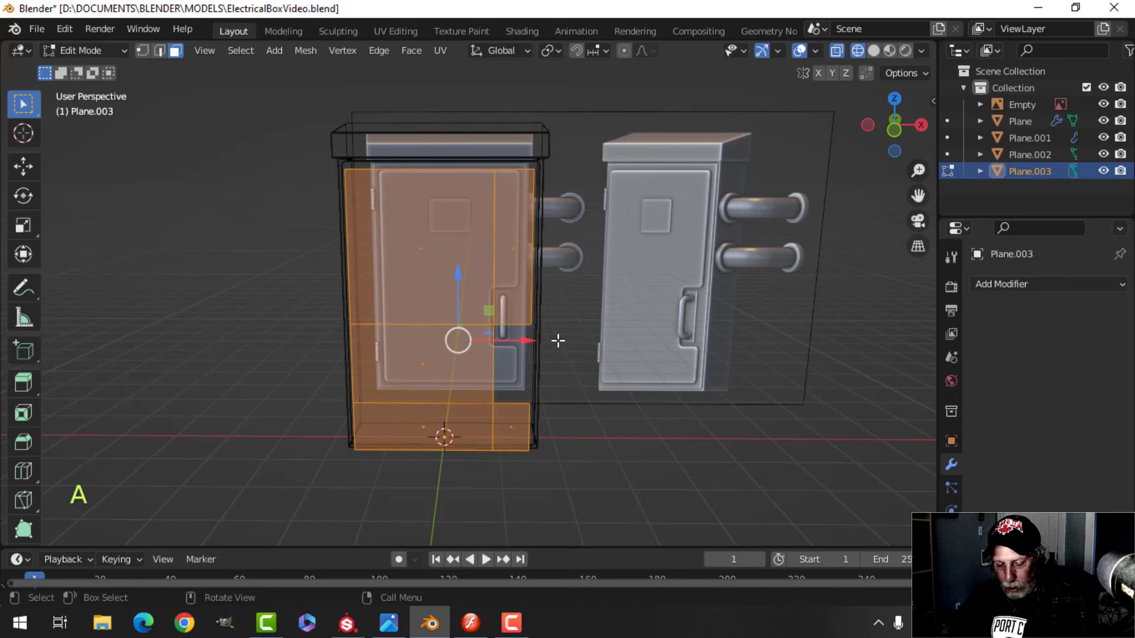
In solid shading, dissolve the two inner vertical edges above and below the handle notch
{"action": "key", "text": "z"}
{"action": "left_click", "coordinate": [594, 346]}
{"action": "mouse_move", "coordinate": [593, 324]}
{"action": "middle_mouse_down"}
{"action": "mouse_move", "coordinate": [612, 322]}
{"action": "mouse_move", "coordinate": [589, 340]}
{"action": "middle_mouse_up"}
{"action": "key", "text": "alt+a"}
{"action": "middle_click_drag", "start_coordinate": [589, 339], "coordinate": [577, 342]}
{"action": "scroll", "coordinate": [577, 343], "scroll_direction": "up", "scroll_amount": 1}
{"action": "middle_click_drag", "start_coordinate": [577, 342], "coordinate": [576, 374], "text": "shift"}
{"action": "key", "text": "2"}
{"action": "left_click", "coordinate": [523, 288]}
{"action": "key", "text": "x"}
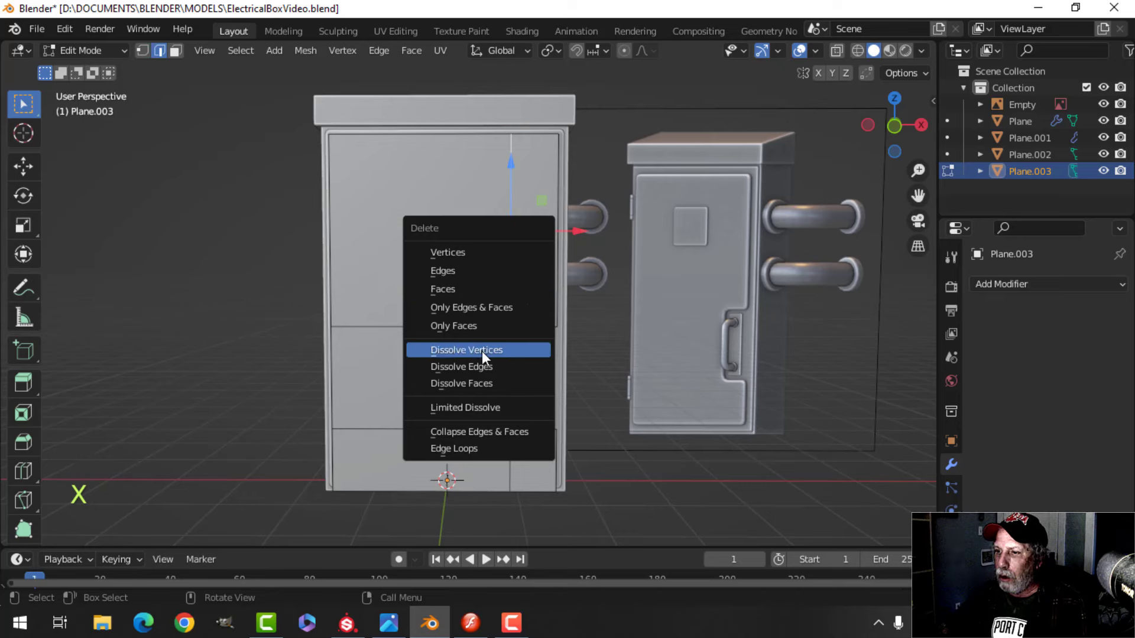
{"action": "left_click", "coordinate": [481, 366]}
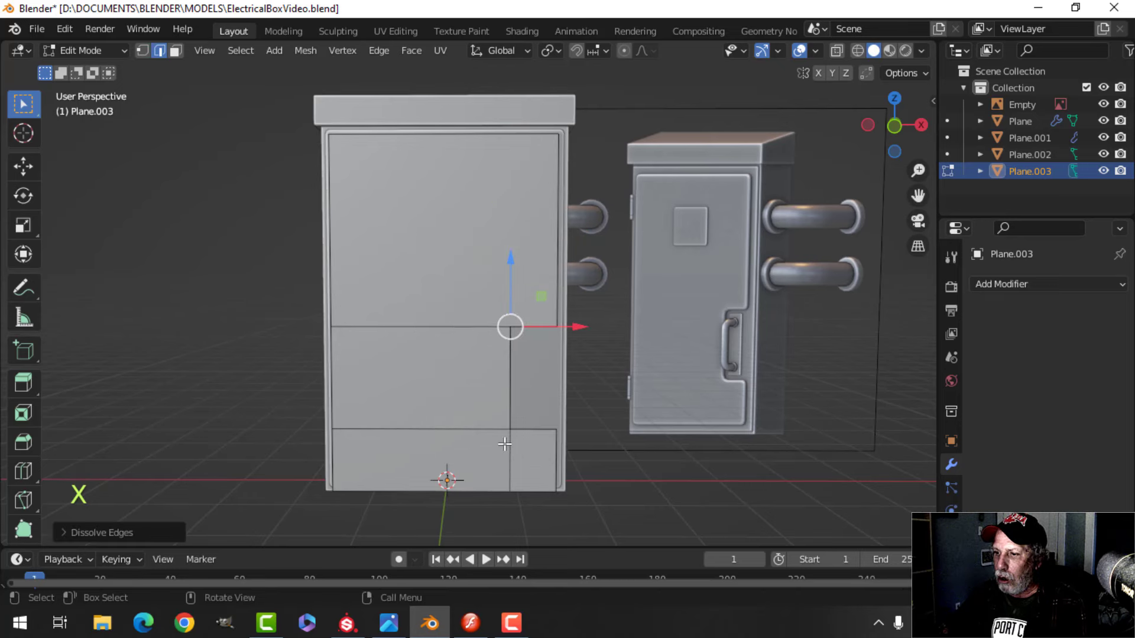
{"action": "key", "text": "x"}
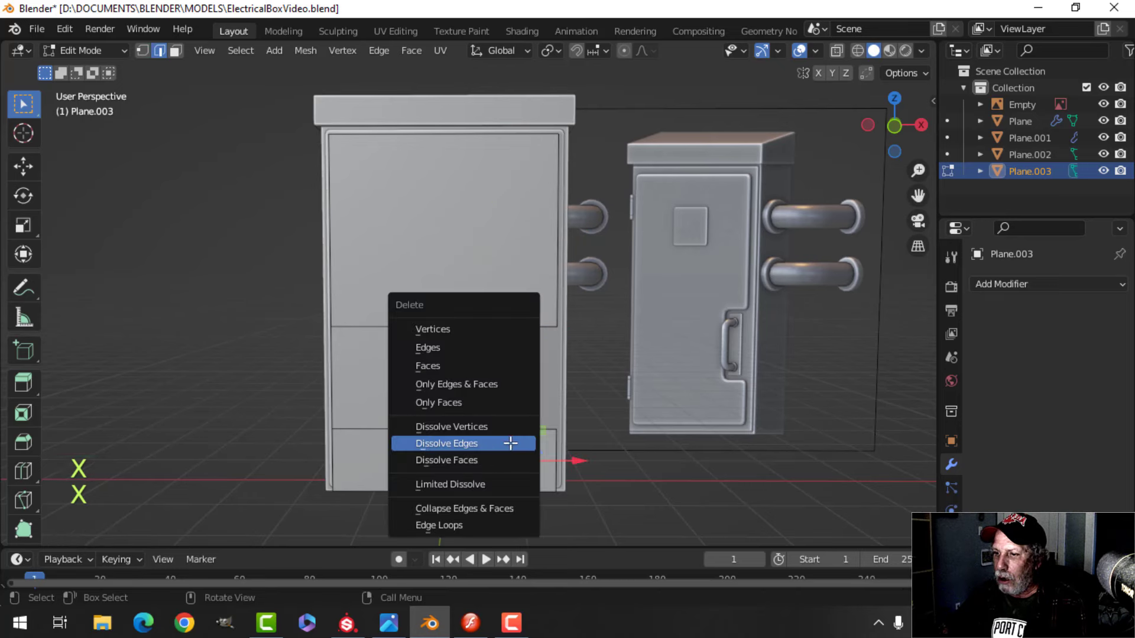
Delete only the panel's faces, keeping the edges, and remove the two inner horizontal edges
{"action": "key", "text": "x"}
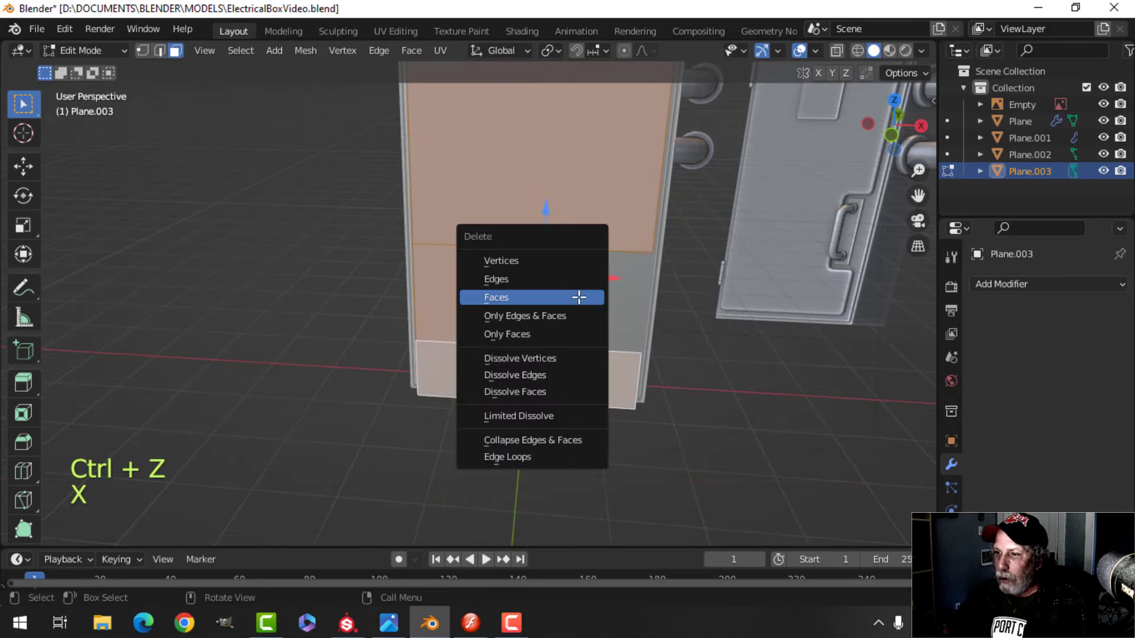
{"action": "left_click", "coordinate": [547, 332]}
{"action": "middle_click_drag", "start_coordinate": [603, 329], "coordinate": [552, 275]}
{"action": "key", "text": "2"}
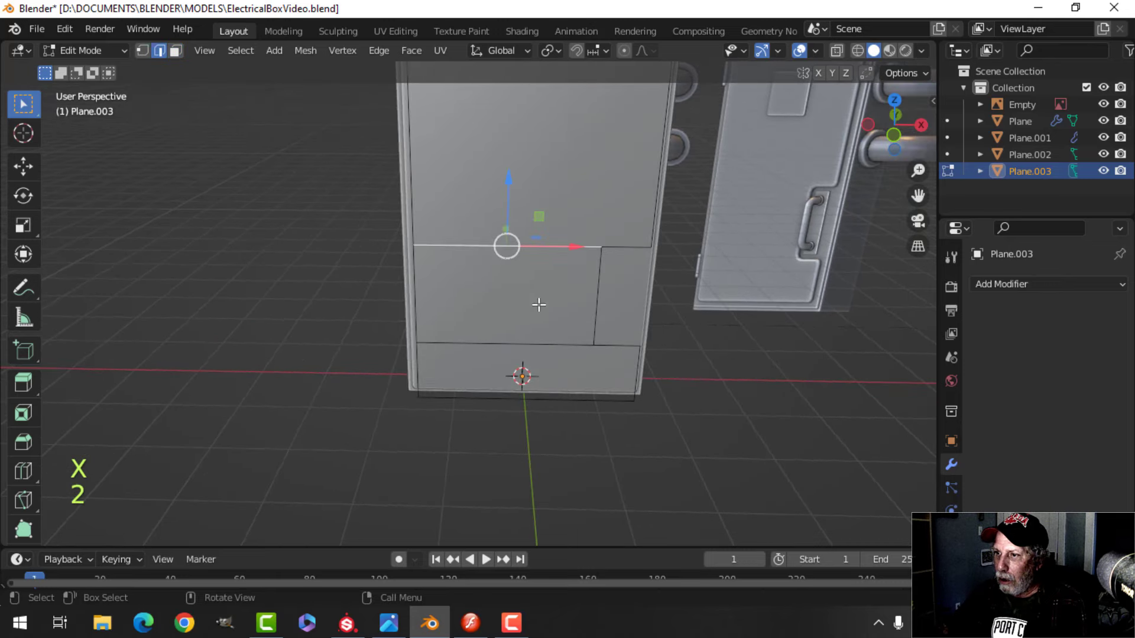
{"action": "key", "text": "x"}
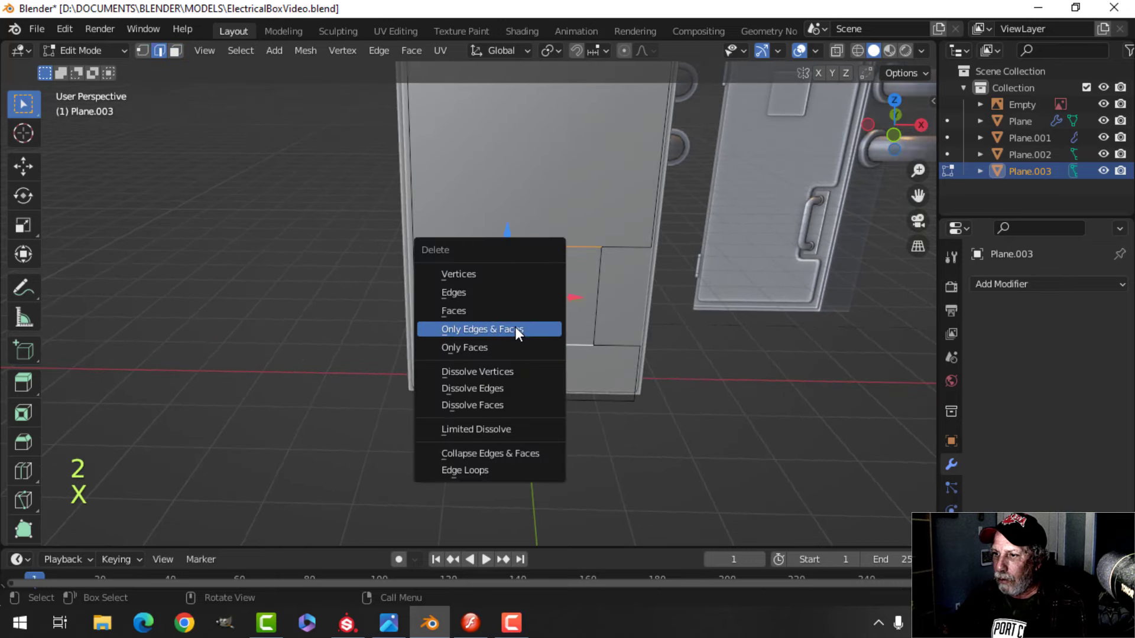
{"action": "left_click", "coordinate": [515, 329]}
Fill the whole notched door outline with a single face
{"action": "scroll", "coordinate": [597, 324], "scroll_direction": "down", "scroll_amount": 5}
{"action": "key", "text": "a"}
{"action": "middle_click_drag", "start_coordinate": [648, 314], "coordinate": [530, 331]}
{"action": "key", "text": "f"}
{"action": "scroll", "coordinate": [588, 331], "scroll_direction": "up", "scroll_amount": 4}
{"action": "scroll", "coordinate": [529, 332], "scroll_direction": "up", "scroll_amount": 2}
{"action": "key", "text": "alt+a"}
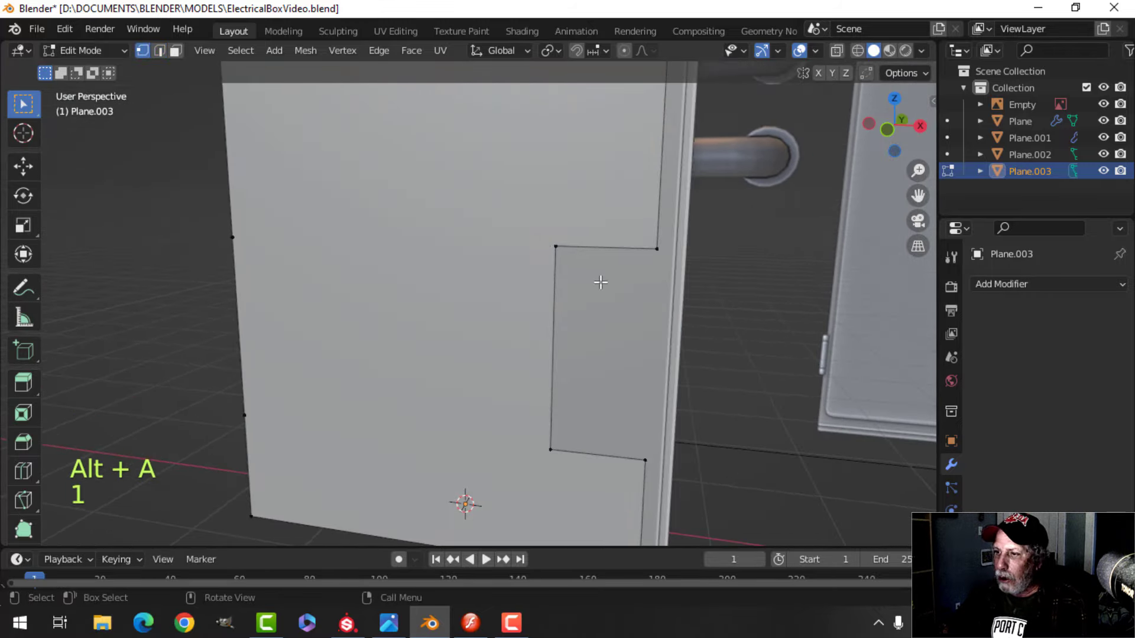
Dissolve the two leftover vertices along the panel's straight side opposite the notch
{"action": "scroll", "coordinate": [660, 421], "scroll_direction": "down", "scroll_amount": 5}
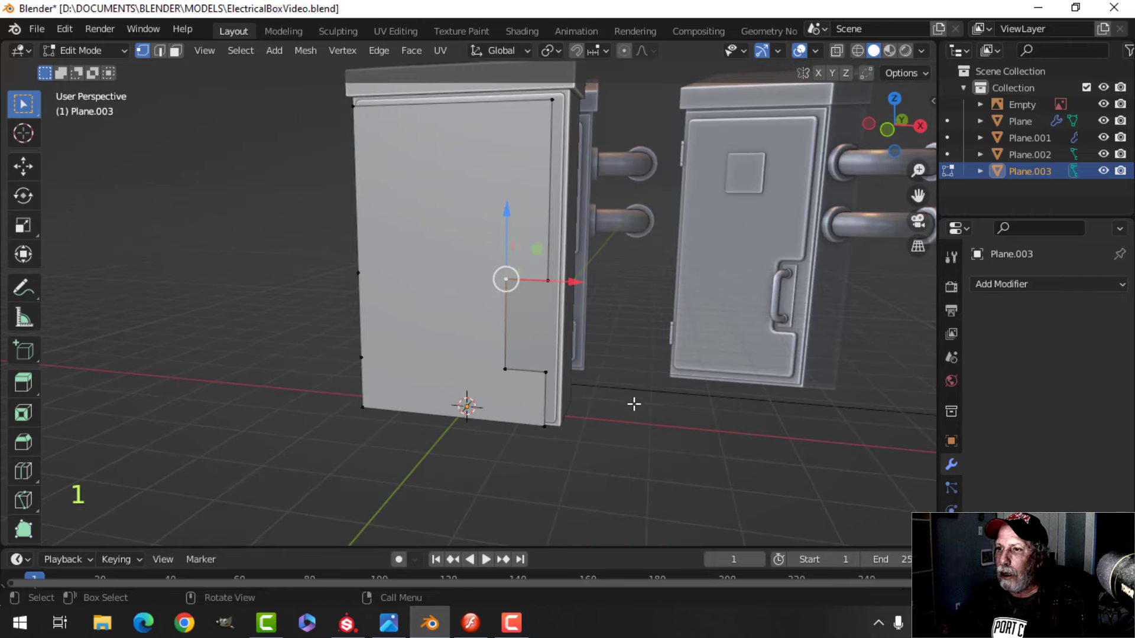
{"action": "key", "text": "a"}
{"action": "middle_click_drag", "start_coordinate": [633, 400], "coordinate": [562, 374], "text": "shift"}
{"action": "key", "text": "alt+a"}
{"action": "left_click", "coordinate": [356, 305], "text": "alt"}
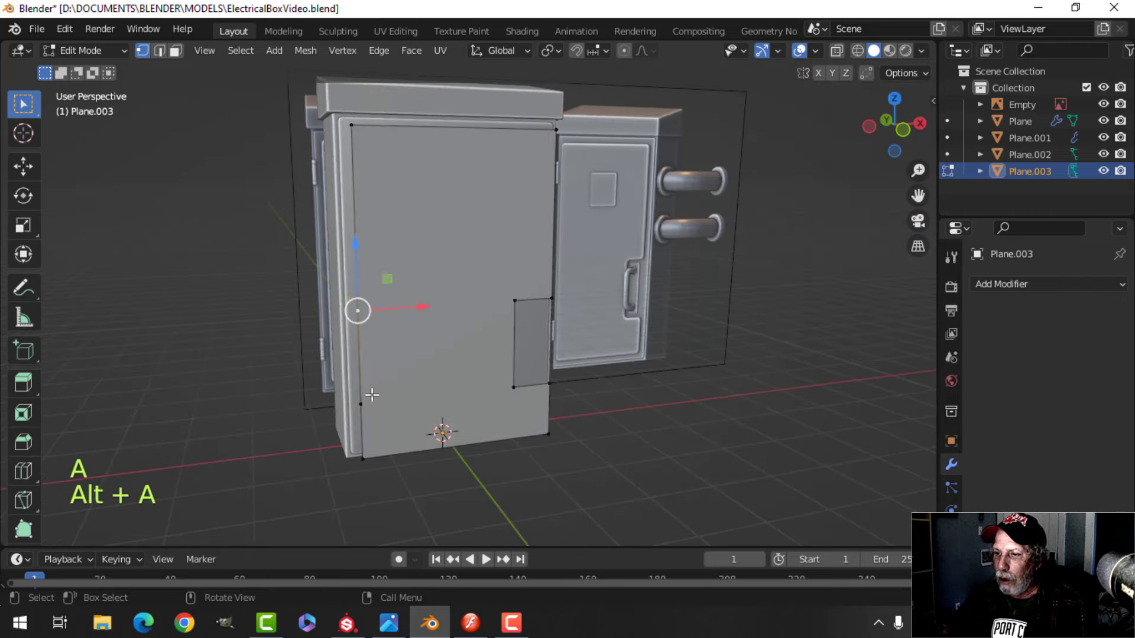
{"action": "middle_click_drag", "start_coordinate": [414, 361], "coordinate": [631, 409]}
{"action": "key", "text": "x"}
{"action": "left_click", "coordinate": [503, 400]}
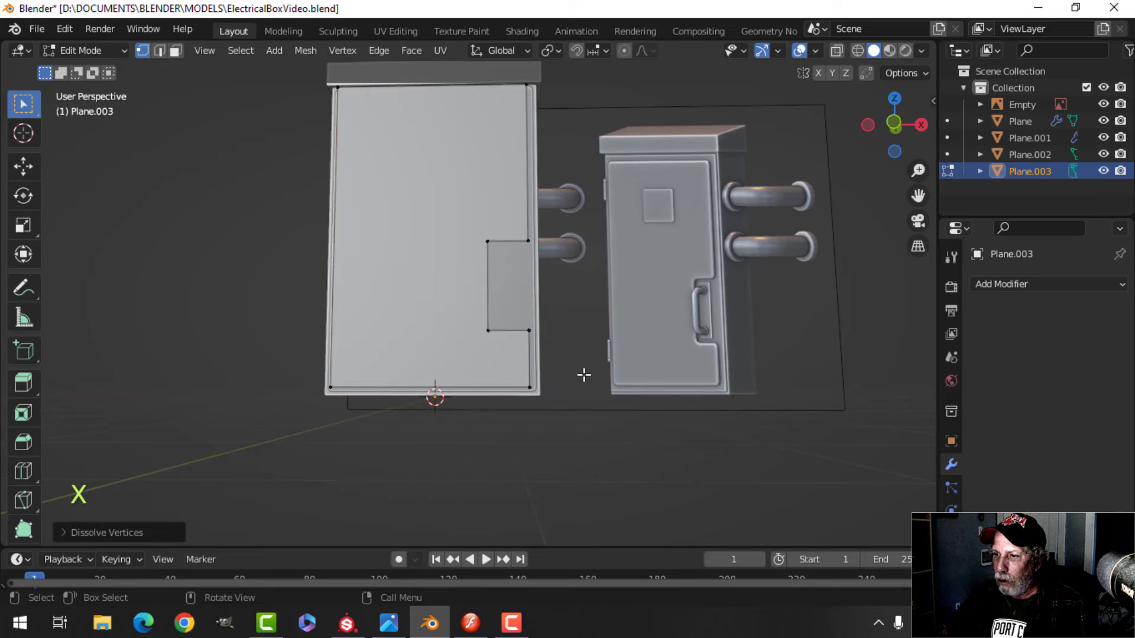
In wireframe front view, vertex-bevel all corners of the panel outline with 2 segments to match the reference's rounded corners
{"action": "key", "text": "a"}
{"action": "middle_click_drag", "start_coordinate": [596, 366], "coordinate": [601, 400], "text": "shift"}
{"action": "key", "text": "KP_1"}
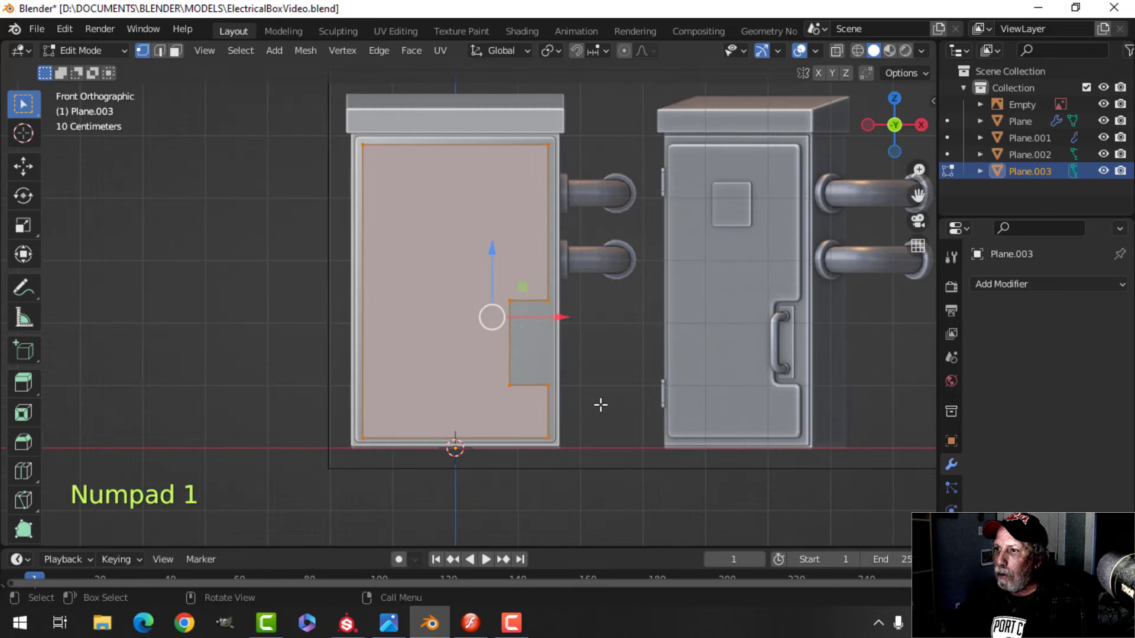
{"action": "key", "text": "z"}
{"action": "left_click", "coordinate": [477, 402]}
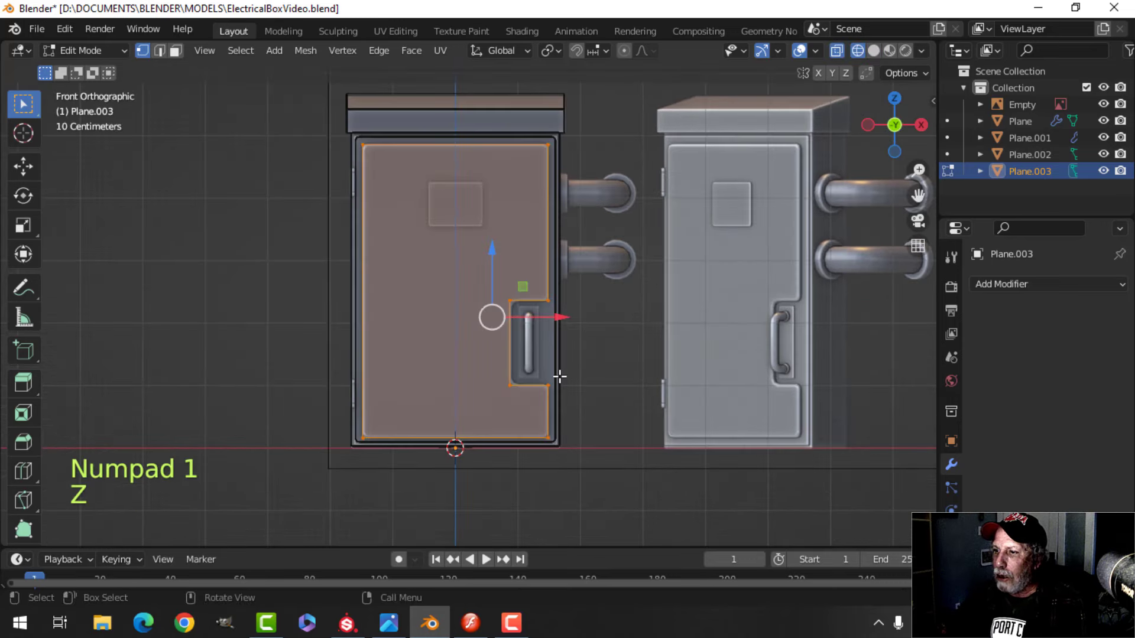
{"action": "key", "text": "z"}
{"action": "left_click", "coordinate": [650, 376]}
{"action": "scroll", "coordinate": [630, 366], "scroll_direction": "up", "scroll_amount": 2}
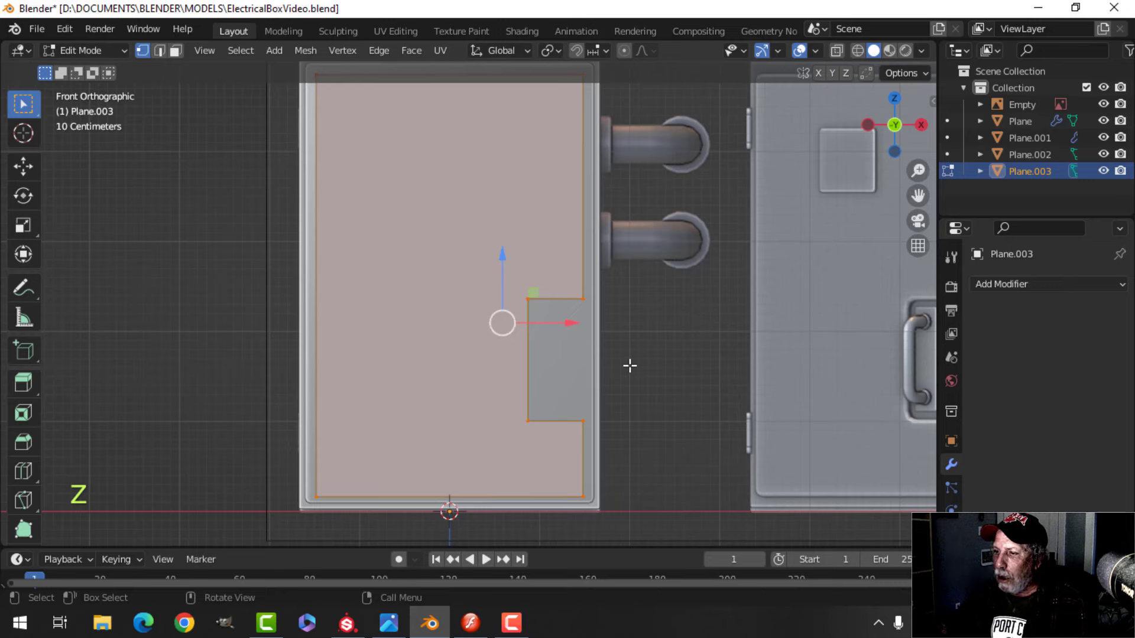
{"action": "key", "text": "z"}
{"action": "left_click", "coordinate": [510, 370]}
{"action": "middle_click_drag", "start_coordinate": [651, 362], "coordinate": [644, 388], "text": "shift"}
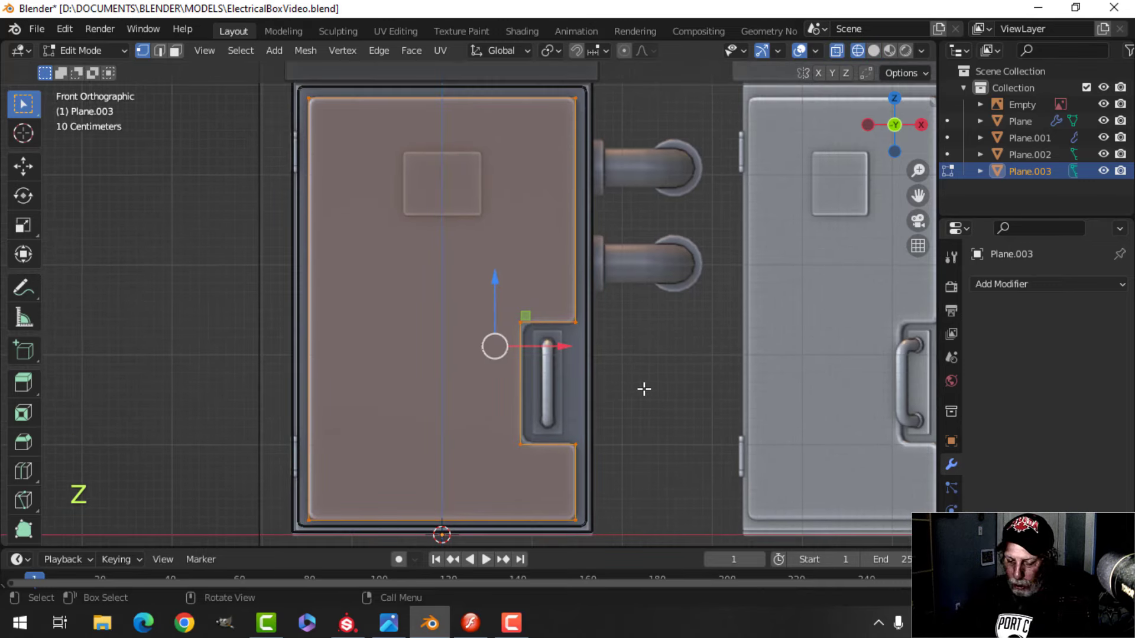
{"action": "key", "text": "shift+ctrl+b"}
{"action": "key", "text": "shift"}
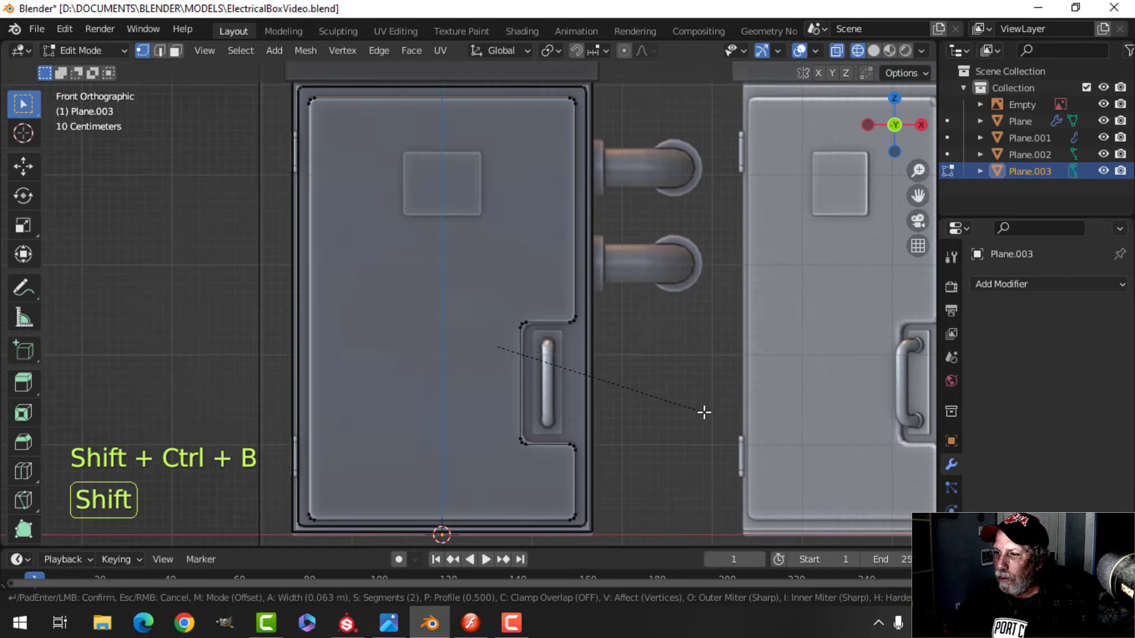
{"action": "left_click", "coordinate": [741, 424]}
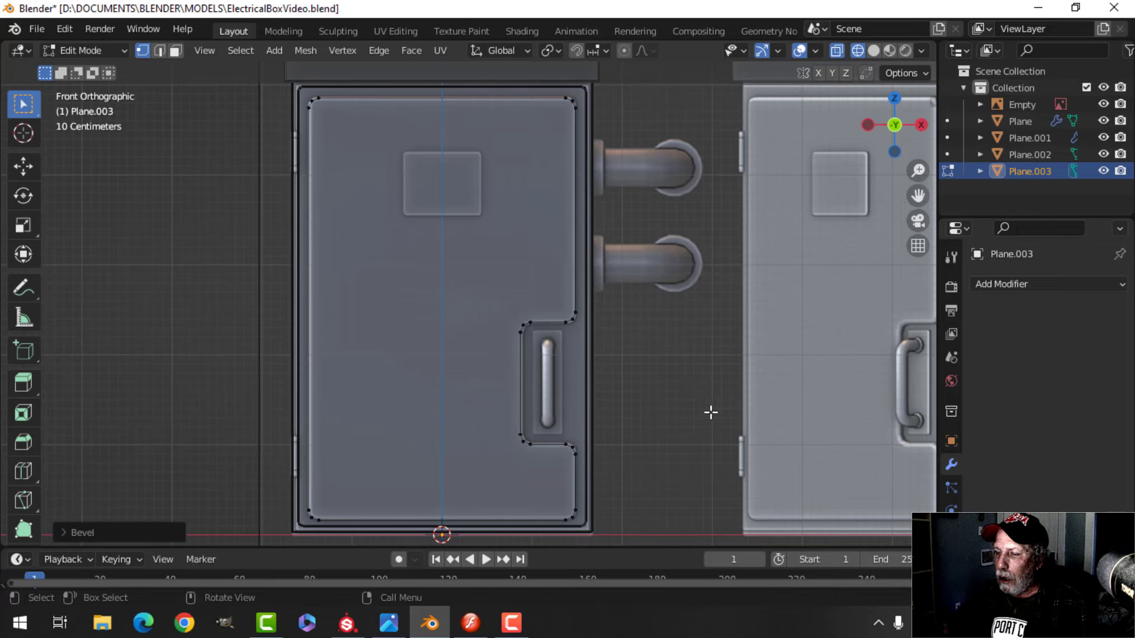
Extrude the door panel slightly toward the box in solid shading and delete its back face
{"action": "key", "text": "a"}
{"action": "middle_click_drag", "start_coordinate": [710, 410], "coordinate": [603, 438]}
{"action": "key", "text": "z"}
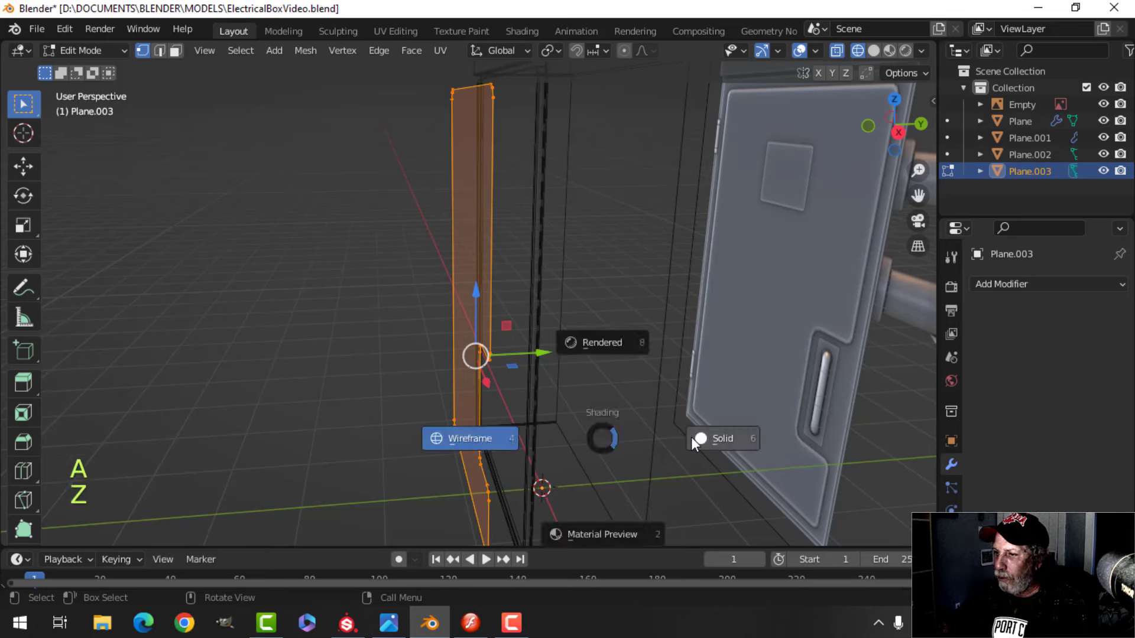
{"action": "left_click", "coordinate": [691, 438]}
{"action": "key", "text": "e"}
{"action": "left_click", "coordinate": [588, 417]}
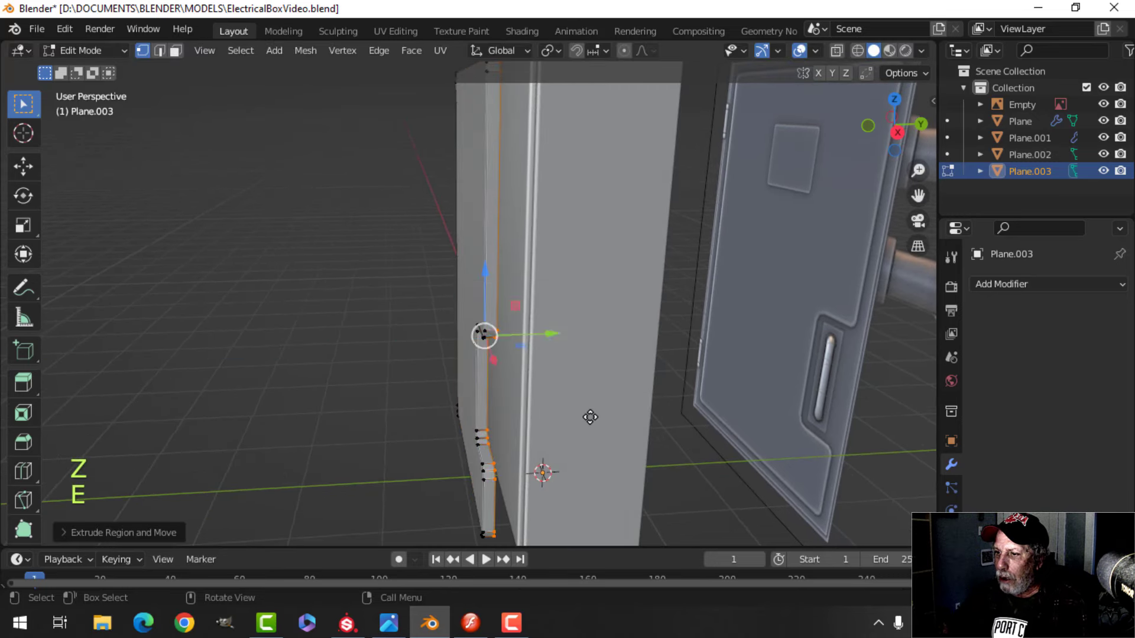
{"action": "key", "text": "x"}
{"action": "left_click", "coordinate": [533, 360]}
Move the entire door panel along Y against the front of the box
{"action": "key", "text": "a"}
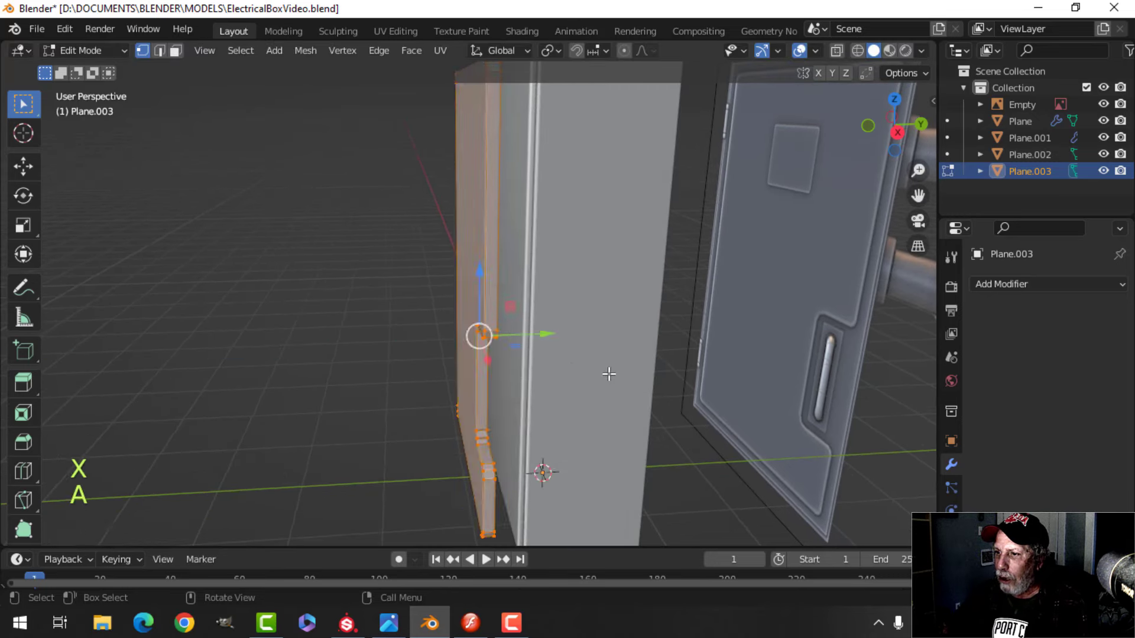
{"action": "middle_click_drag", "start_coordinate": [608, 373], "coordinate": [566, 384]}
{"action": "left_click_drag", "start_coordinate": [539, 338], "coordinate": [564, 338]}
{"action": "middle_click_drag", "start_coordinate": [519, 380], "coordinate": [502, 385]}
{"action": "key", "text": "alt+a"}
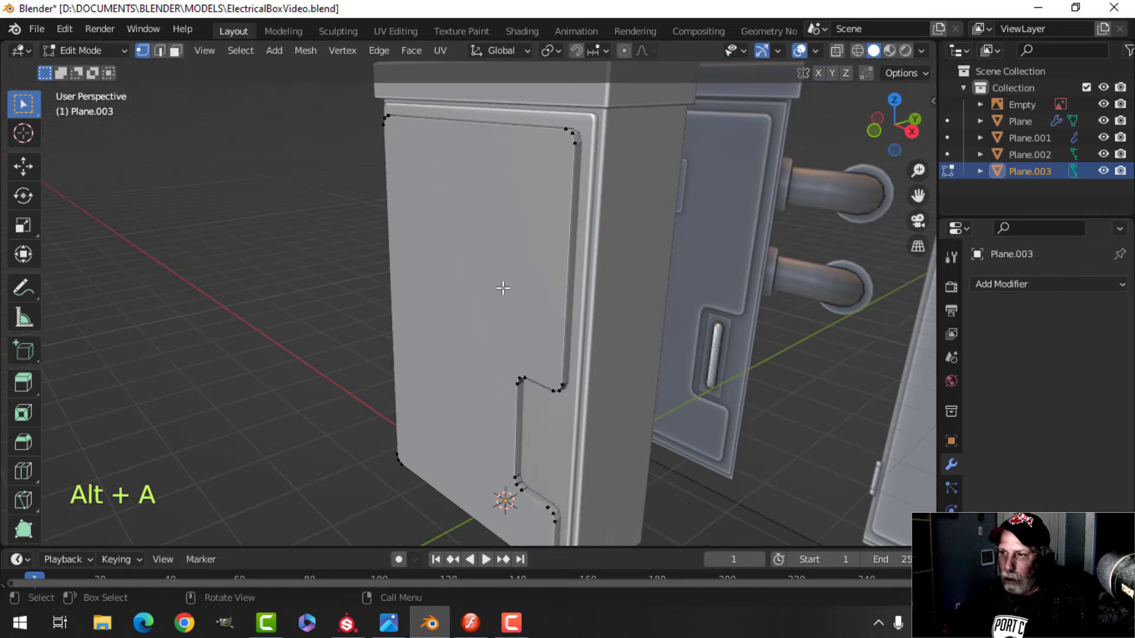
Bevel the border edges of the panel's front face with 2 segments
{"action": "key", "text": "3"}
{"action": "middle_click_drag", "start_coordinate": [591, 334], "coordinate": [679, 331]}
{"action": "scroll", "coordinate": [650, 329], "scroll_direction": "up", "scroll_amount": 1}
{"action": "scroll", "coordinate": [653, 322], "scroll_direction": "down", "scroll_amount": 1}
{"action": "scroll", "coordinate": [608, 361], "scroll_direction": "up", "scroll_amount": 1}
{"action": "scroll", "coordinate": [608, 361], "scroll_direction": "up", "scroll_amount": 1}
{"action": "middle_click_drag", "start_coordinate": [672, 461], "coordinate": [600, 337], "text": "shift"}
{"action": "scroll", "coordinate": [697, 392], "scroll_direction": "up", "scroll_amount": 2}
{"action": "key", "text": "ctrl+b"}
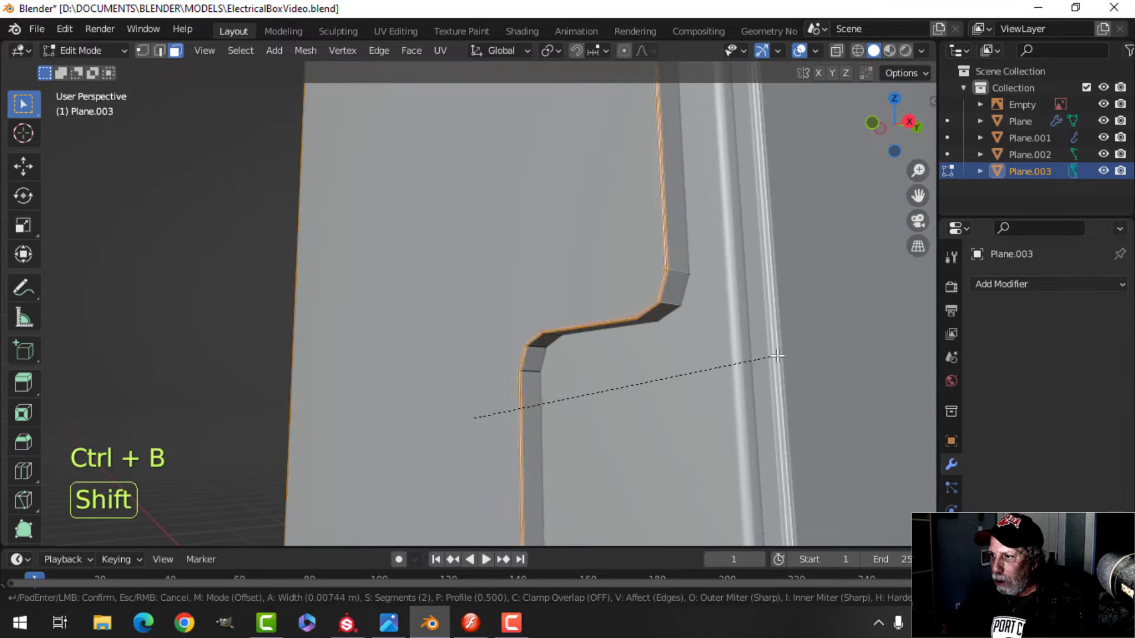
{"action": "left_click", "coordinate": [815, 352]}
Return to Object Mode and apply smooth shading to the door panel
{"action": "key", "text": "Tab"}
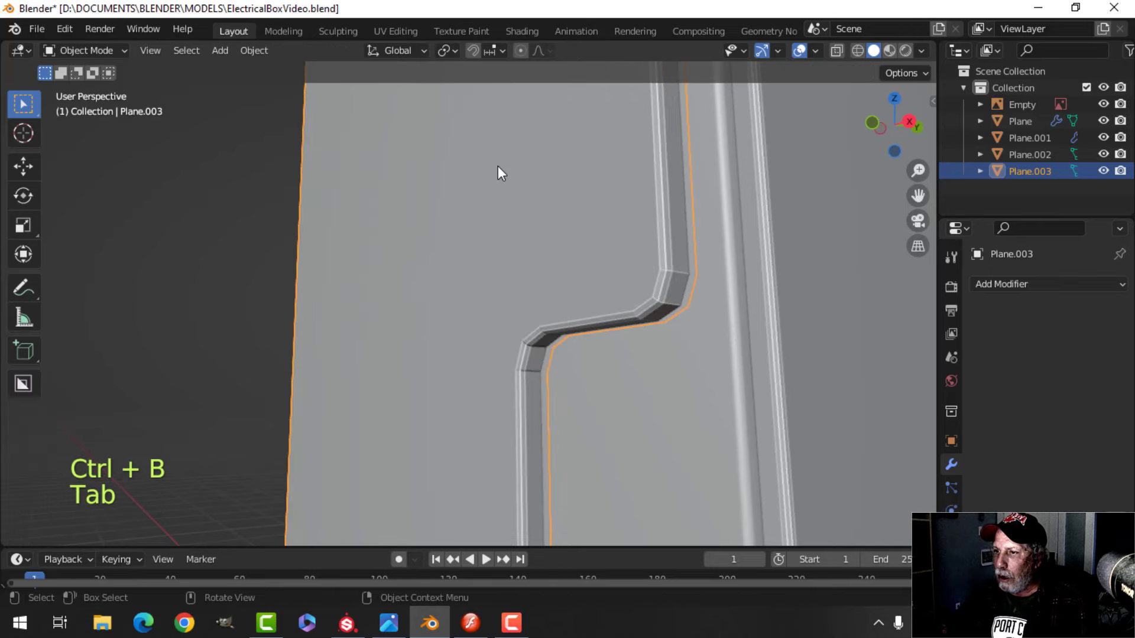
{"action": "key", "text": "alt+a"}
{"action": "middle_click_drag", "start_coordinate": [497, 167], "coordinate": [562, 266]}
{"action": "scroll", "coordinate": [598, 303], "scroll_direction": "down", "scroll_amount": 3}
{"action": "scroll", "coordinate": [522, 313], "scroll_direction": "down", "scroll_amount": 2}
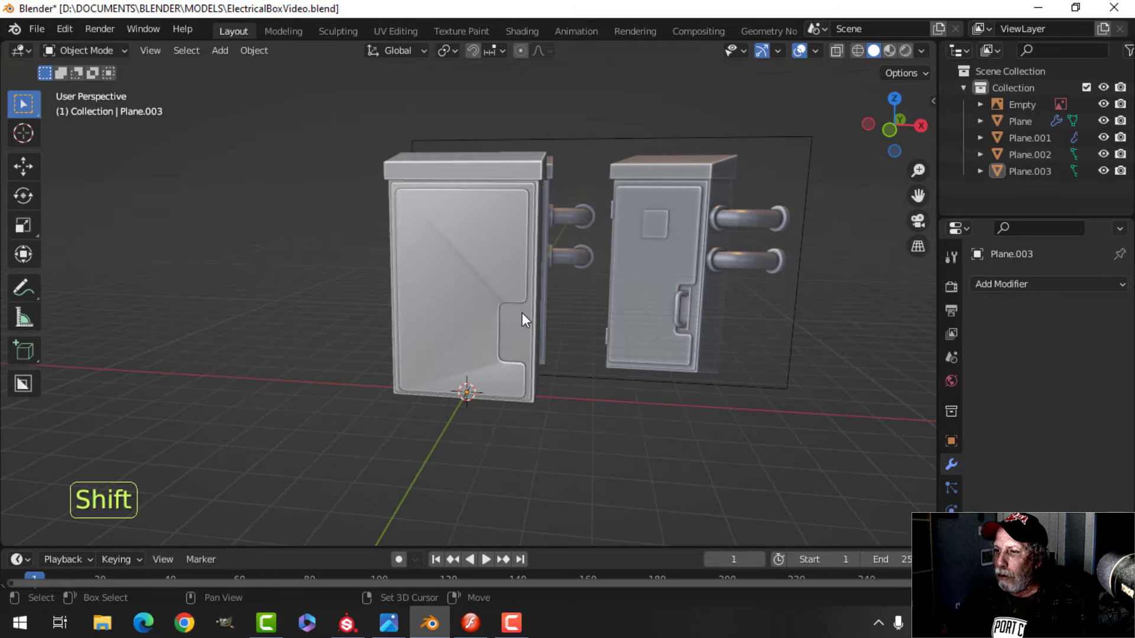
{"action": "middle_click_drag", "start_coordinate": [522, 313], "coordinate": [512, 232]}
Add a Weighted Normal modifier to the door panel, enable Auto Smooth at 30° and deselect the panel
{"action": "left_click", "coordinate": [511, 232]}
{"action": "left_click", "coordinate": [1002, 285]}
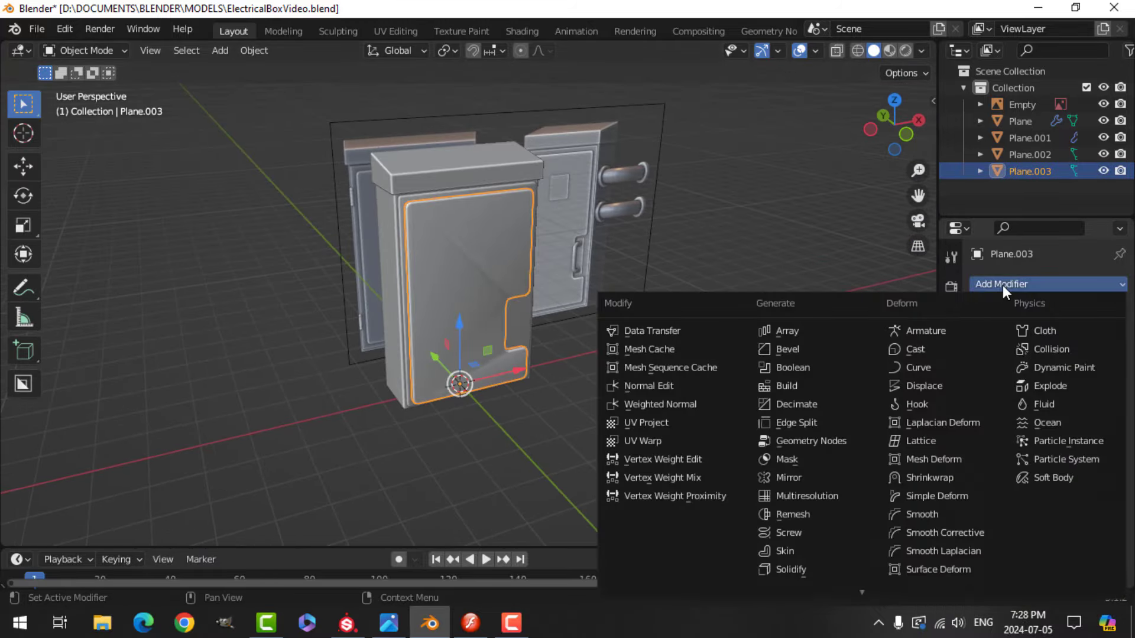
{"action": "left_click", "coordinate": [674, 403]}
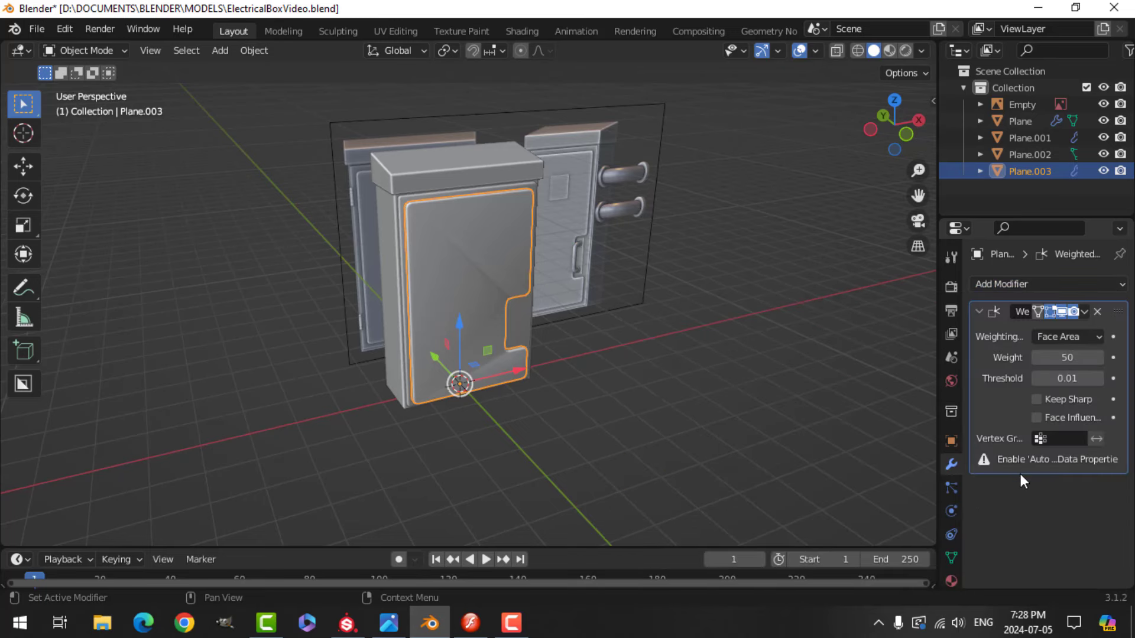
{"action": "left_click", "coordinate": [951, 556]}
{"action": "scroll", "coordinate": [1037, 519], "scroll_direction": "down", "scroll_amount": 5}
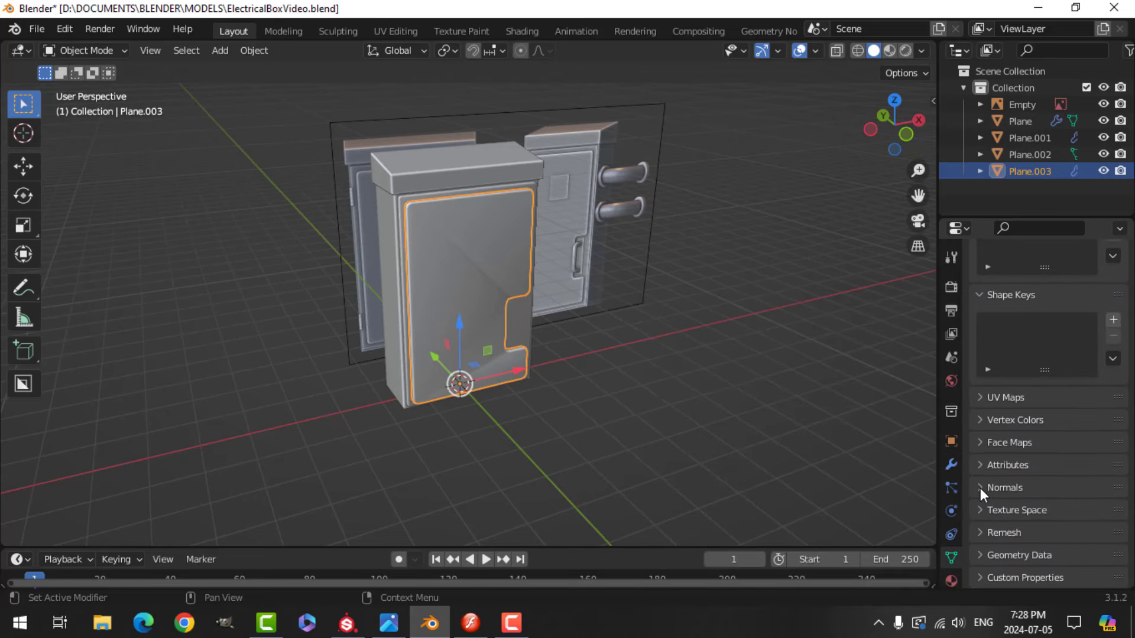
{"action": "left_click", "coordinate": [979, 487]}
{"action": "left_click", "coordinate": [1036, 512]}
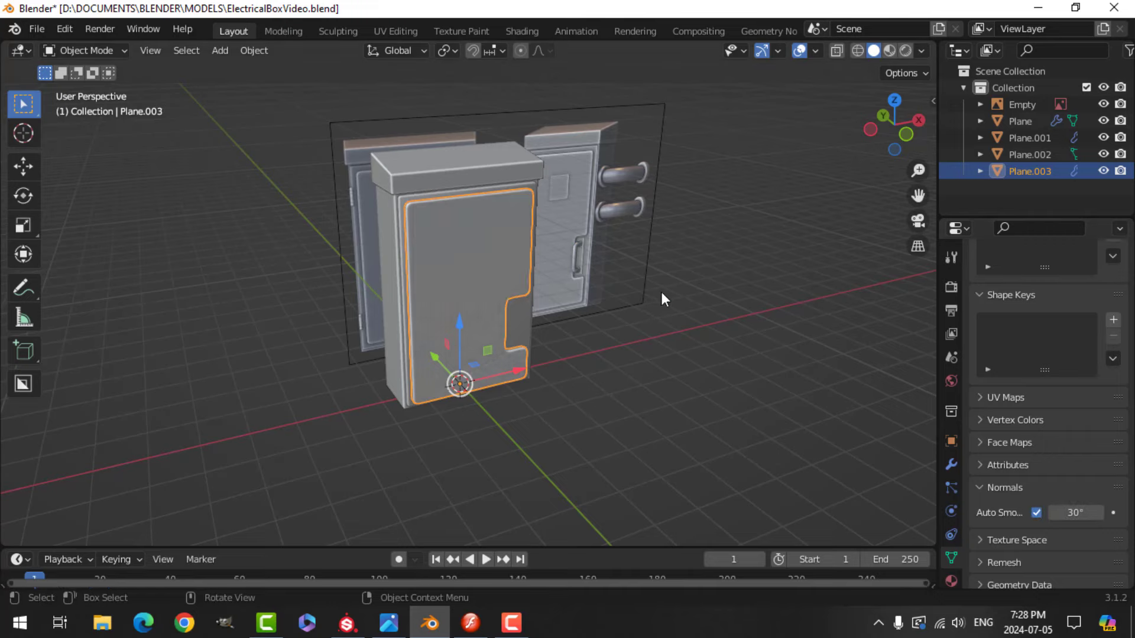
{"action": "key", "text": "alt+a"}
Examine the door panel's shading and compare it with the small rectangular plate on the reference box's door
{"action": "middle_click_drag", "start_coordinate": [661, 291], "coordinate": [552, 286]}
{"action": "scroll", "coordinate": [547, 308], "scroll_direction": "up", "scroll_amount": 4}
{"action": "middle_click_drag", "start_coordinate": [547, 308], "coordinate": [549, 332], "text": "shift"}
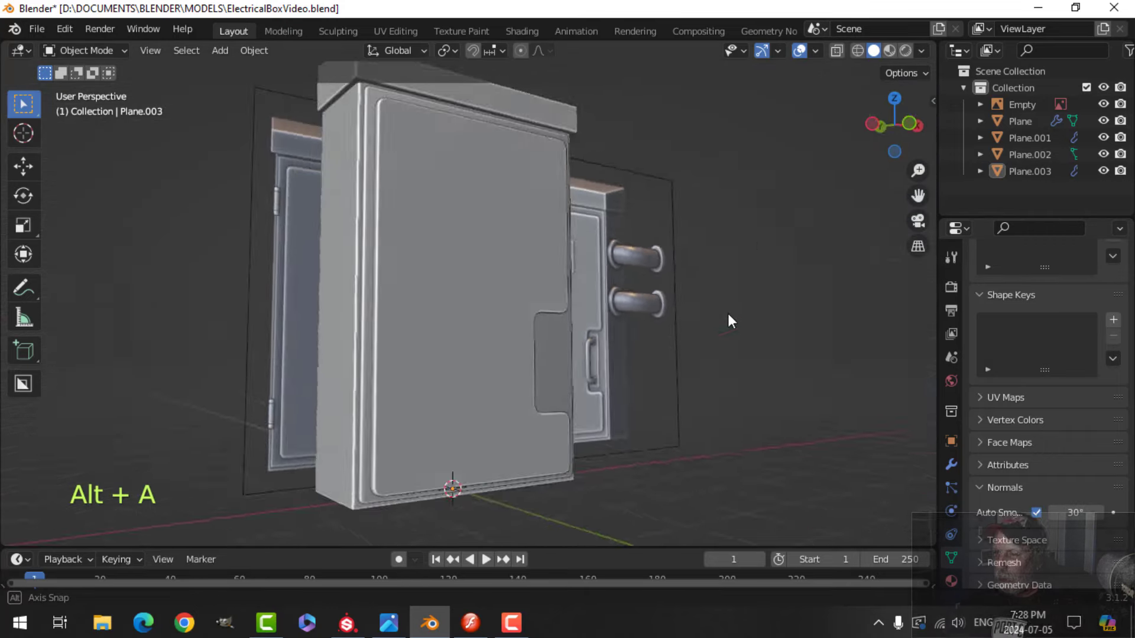
{"action": "middle_click_drag", "start_coordinate": [728, 313], "coordinate": [655, 311]}
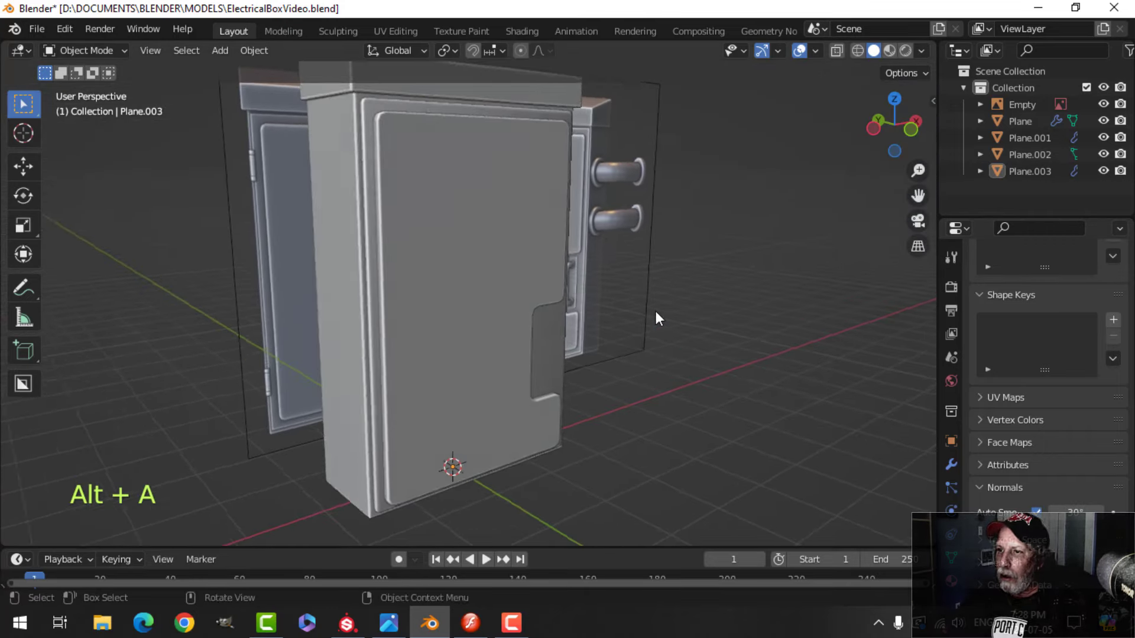
{"action": "middle_click_drag", "start_coordinate": [561, 309], "coordinate": [508, 356]}
{"action": "middle_click_drag", "start_coordinate": [632, 292], "coordinate": [463, 338], "text": "shift"}
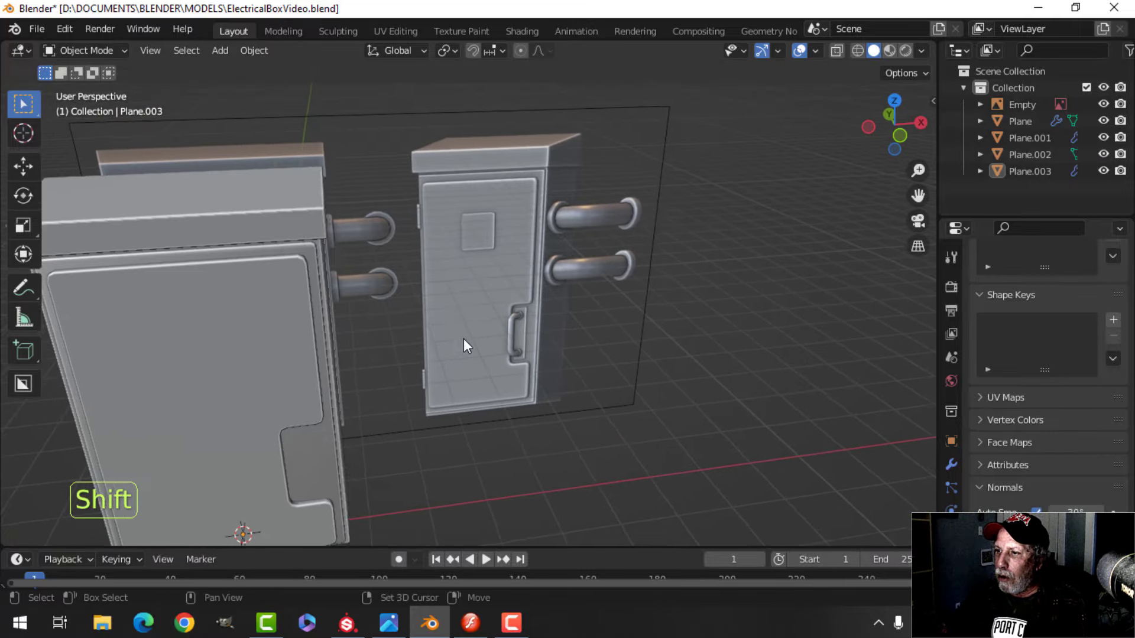
{"action": "scroll", "coordinate": [463, 339], "scroll_direction": "up", "scroll_amount": 4}
{"action": "scroll", "coordinate": [591, 127], "scroll_direction": "down", "scroll_amount": 1}
{"action": "middle_click_drag", "start_coordinate": [601, 146], "coordinate": [633, 168], "text": "shift"}
{"action": "middle_click_drag", "start_coordinate": [561, 249], "coordinate": [547, 260]}
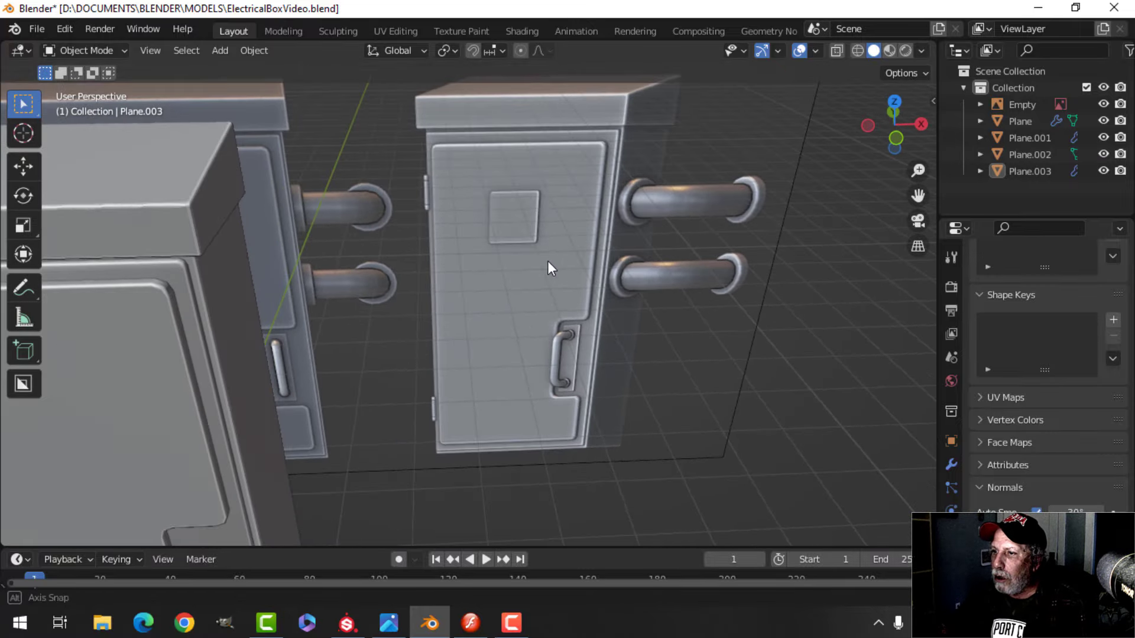
{"action": "middle_click_drag", "start_coordinate": [580, 190], "coordinate": [527, 328], "text": "shift"}
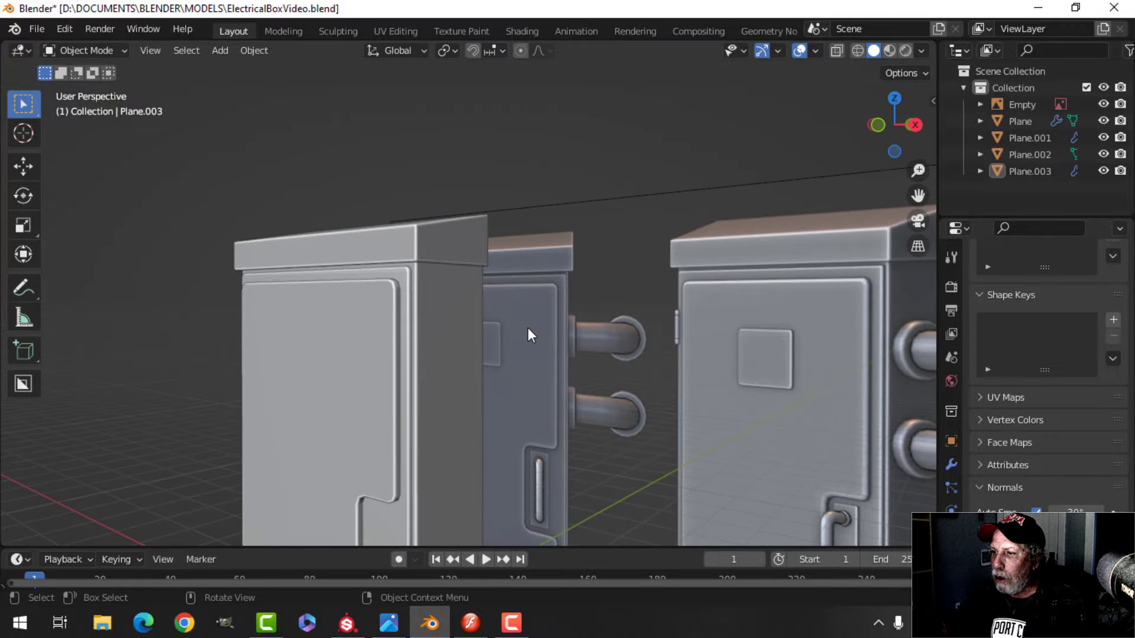
{"action": "middle_click_drag", "start_coordinate": [754, 370], "coordinate": [636, 346], "text": "shift"}
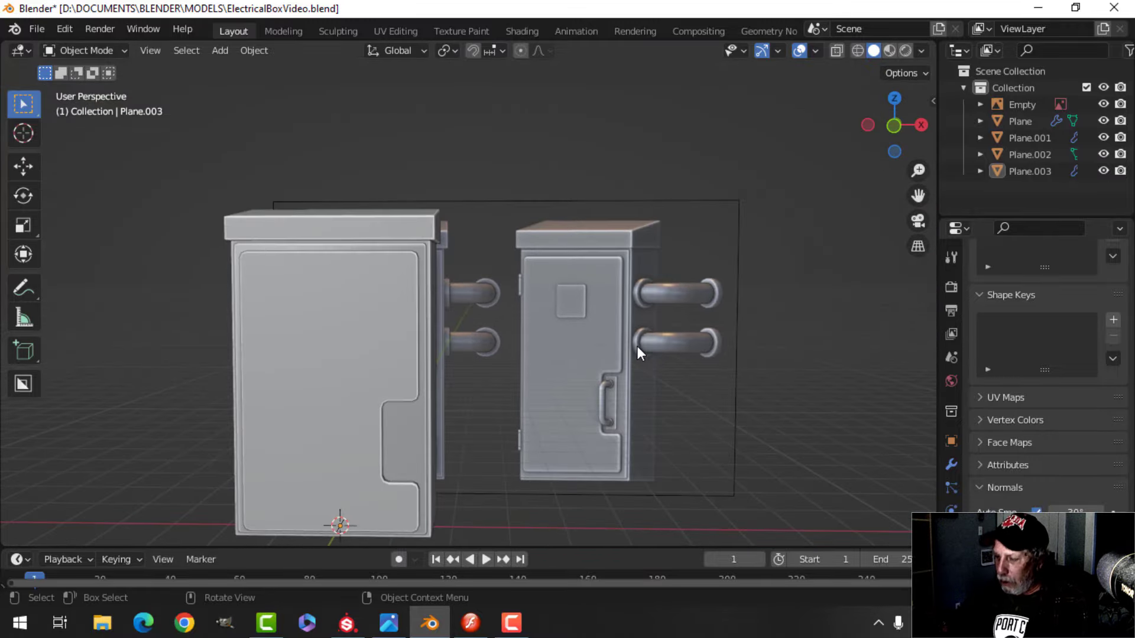
Add a new plane in front view and rotate its mesh 90° about X in Edit Mode
{"action": "key", "text": "KP_1"}
{"action": "scroll", "coordinate": [532, 372], "scroll_direction": "down", "scroll_amount": 4}
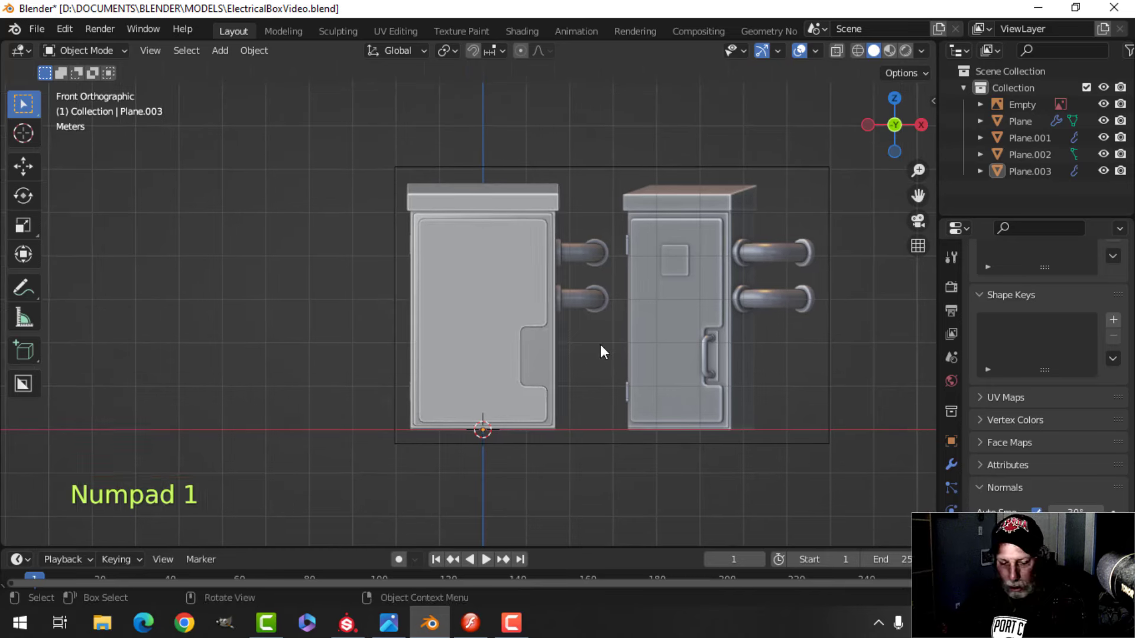
{"action": "key", "text": "shift+a"}
{"action": "mouse_move", "coordinate": [530, 252]}
{"action": "left_click", "coordinate": [650, 252]}
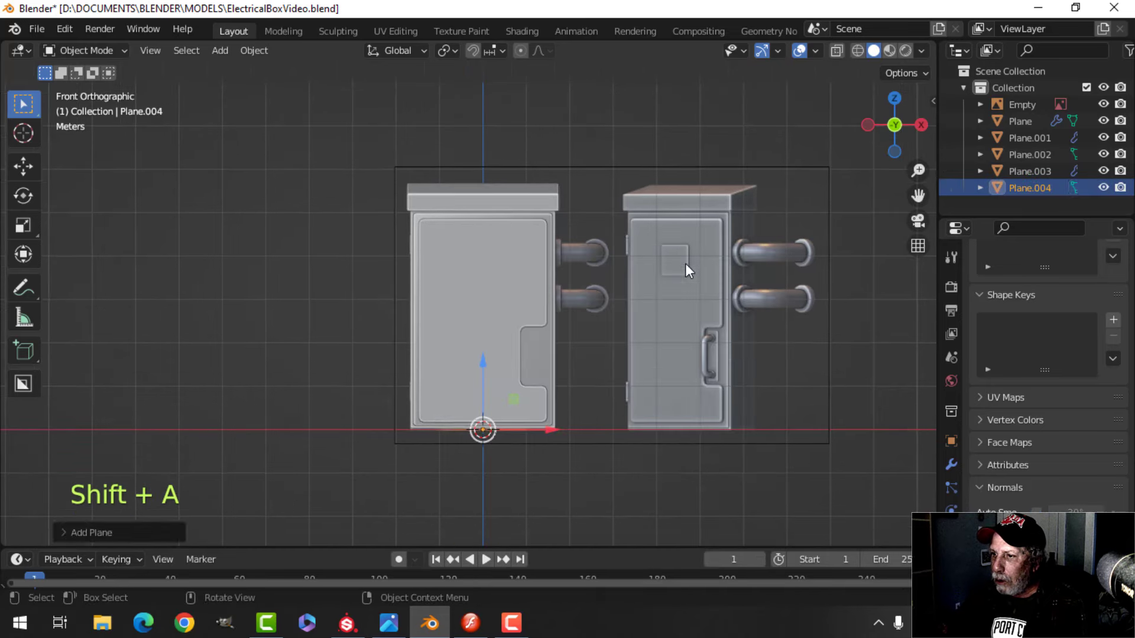
{"action": "key", "text": "Tab"}
{"action": "key", "text": "r"}
{"action": "key", "text": "x"}
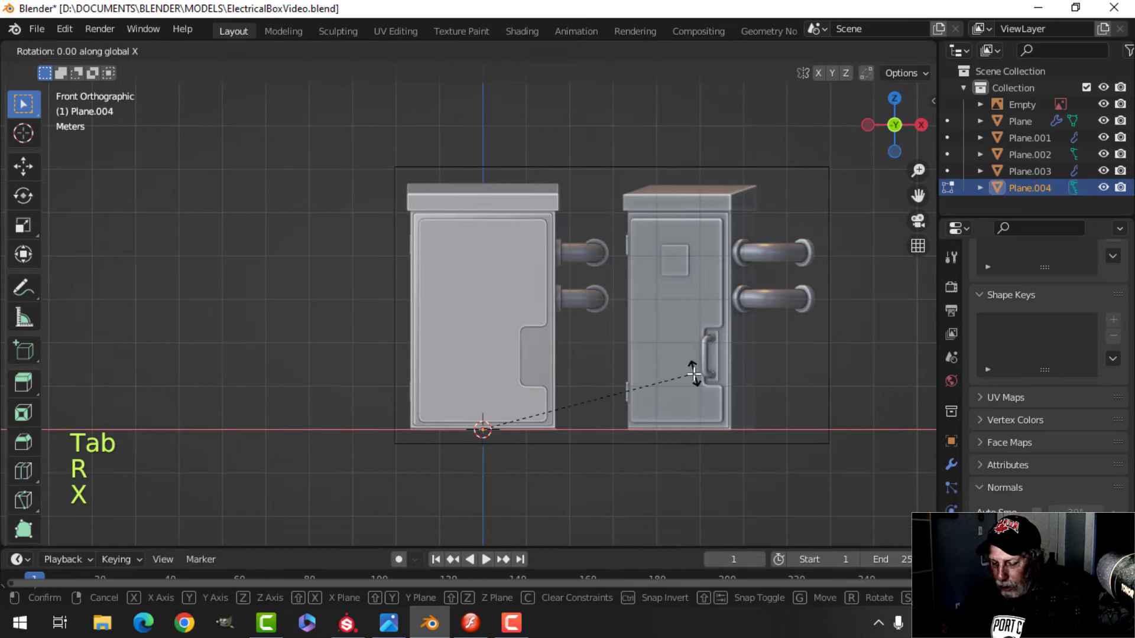
{"action": "key", "text": "9"}
{"action": "key", "text": "0"}
{"action": "left_click", "coordinate": [515, 390]}
Raise the plane along Z to the upper door area and move it along Y in front of the box
{"action": "left_click_drag", "start_coordinate": [515, 397], "coordinate": [507, 238]}
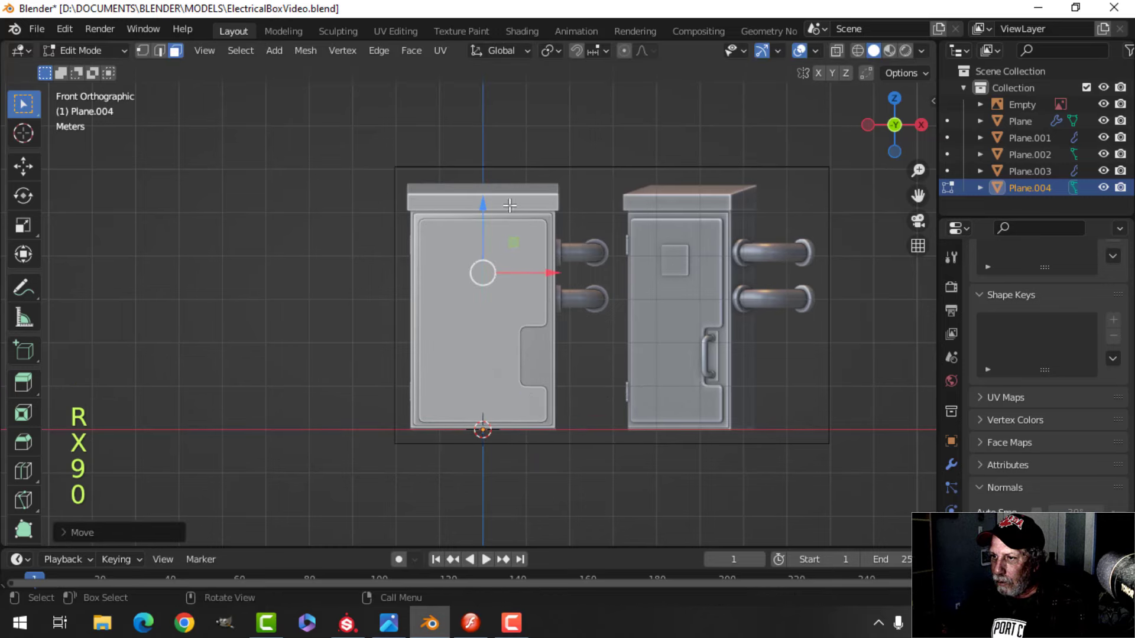
{"action": "middle_click_drag", "start_coordinate": [506, 238], "coordinate": [573, 294]}
{"action": "left_click_drag", "start_coordinate": [645, 267], "coordinate": [601, 265]}
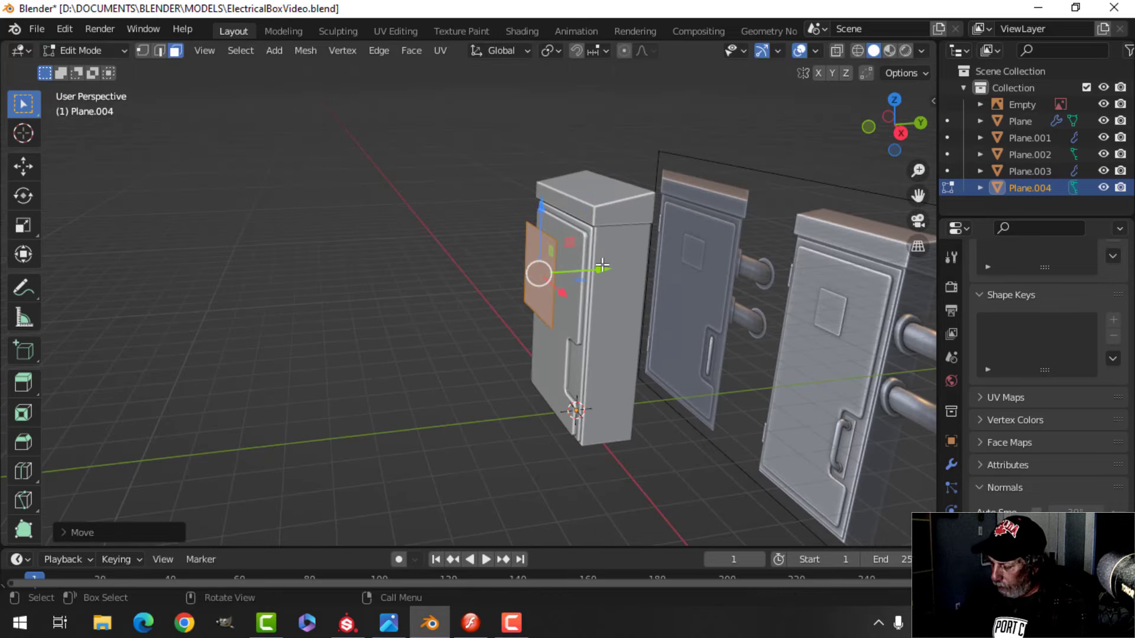
In front wireframe view, scale the plane down uniformly and shift it up over the reference's rectangular plate
{"action": "key", "text": "KP_1"}
{"action": "key", "text": "z"}
{"action": "left_click", "coordinate": [496, 264]}
{"action": "scroll", "coordinate": [496, 264], "scroll_direction": "up", "scroll_amount": 4}
{"action": "key", "text": "s"}
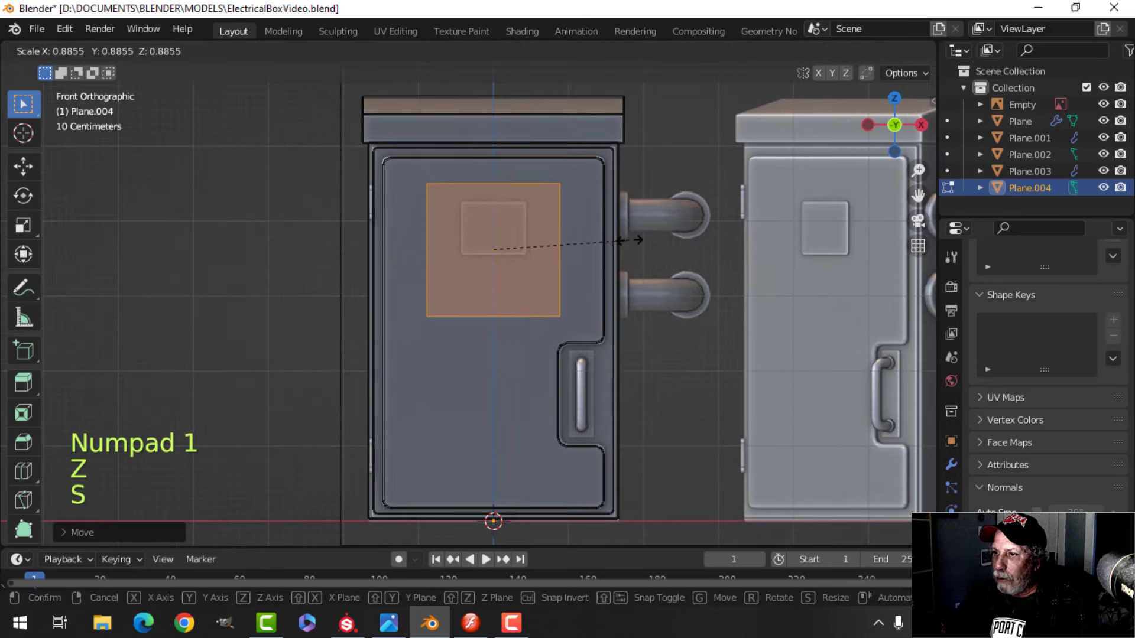
{"action": "left_click", "coordinate": [595, 245]}
{"action": "scroll", "coordinate": [595, 245], "scroll_direction": "up", "scroll_amount": 3}
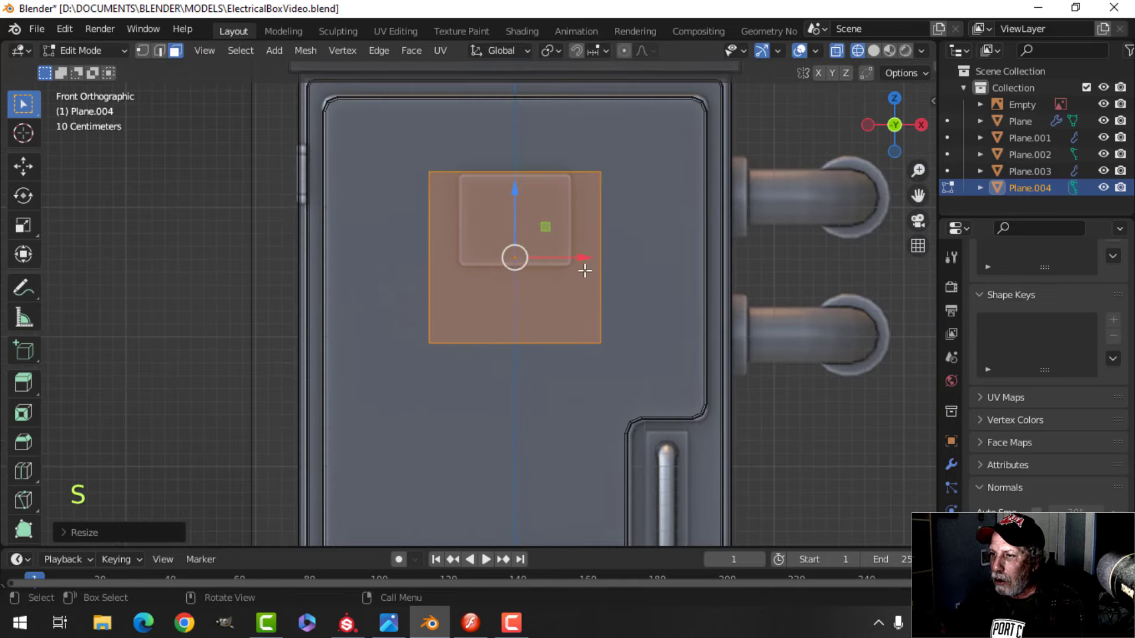
{"action": "left_click_drag", "start_coordinate": [515, 195], "coordinate": [514, 157]}
{"action": "key", "text": "s"}
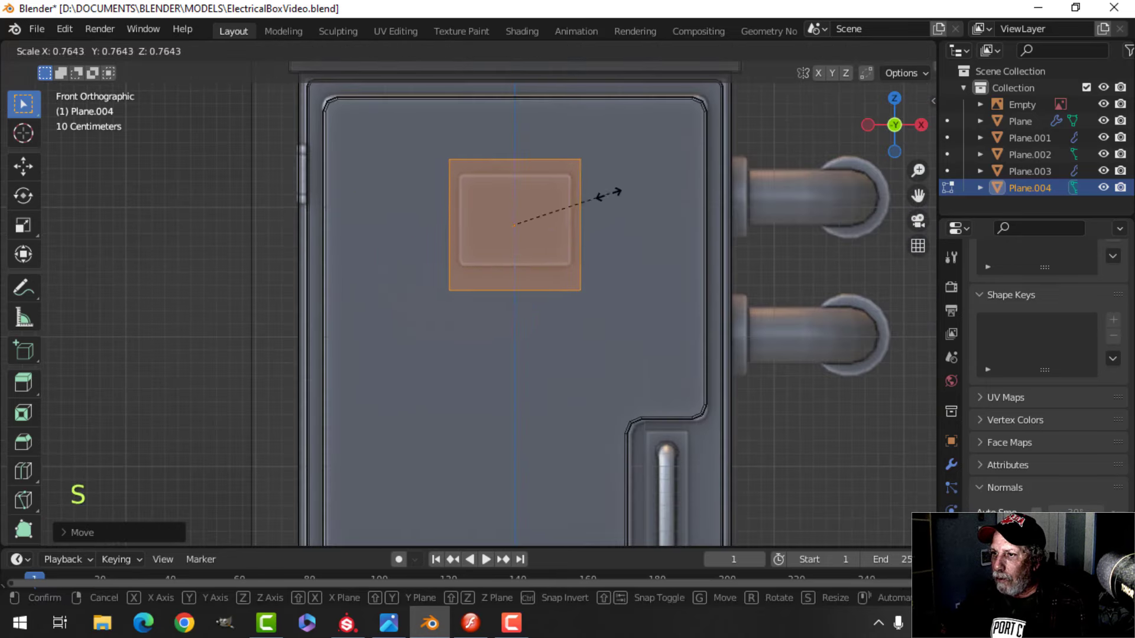
{"action": "left_click", "coordinate": [591, 199]}
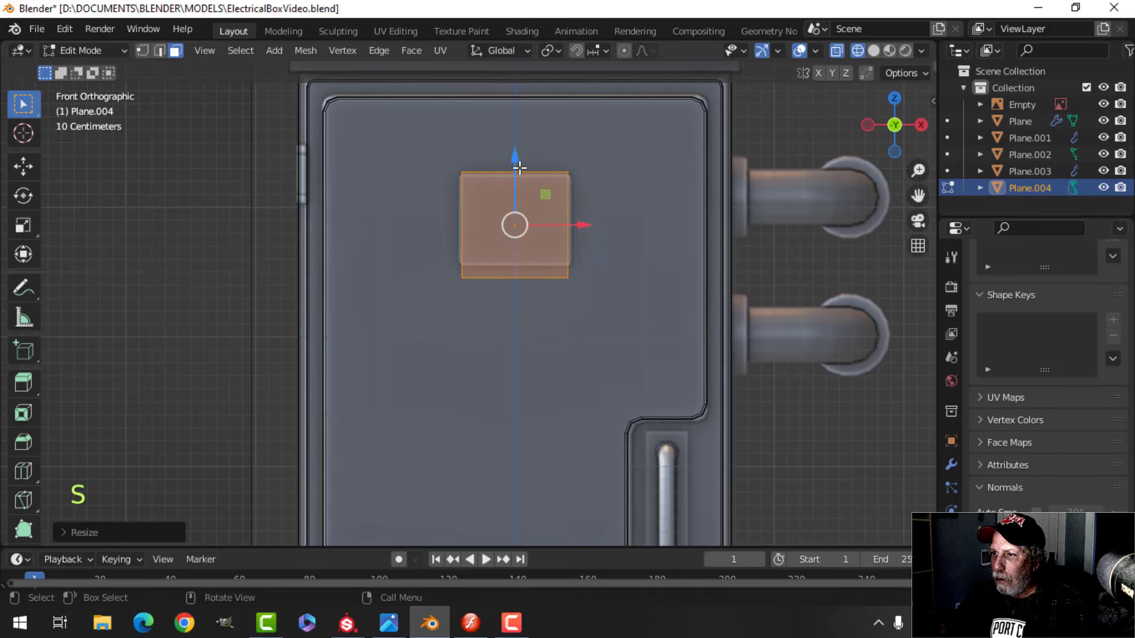
{"action": "left_click_drag", "start_coordinate": [519, 169], "coordinate": [518, 163]}
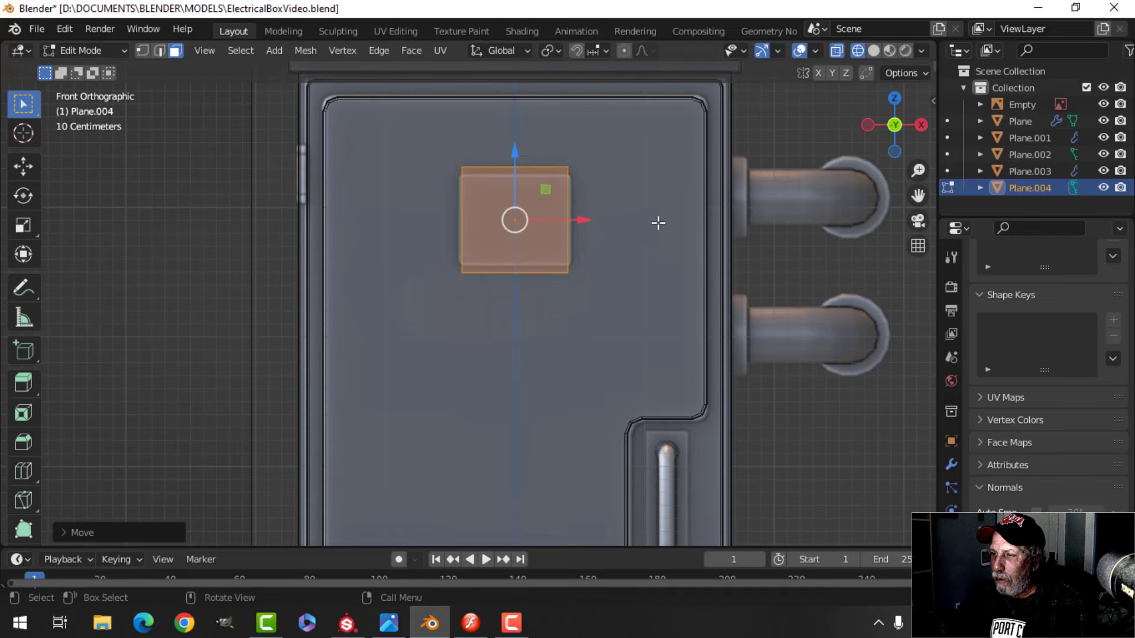
Scale the plane along Z and X to match the height and width of the reference plate
{"action": "key", "text": "s"}
{"action": "key", "text": "z"}
{"action": "left_click", "coordinate": [624, 234]}
{"action": "key", "text": "s"}
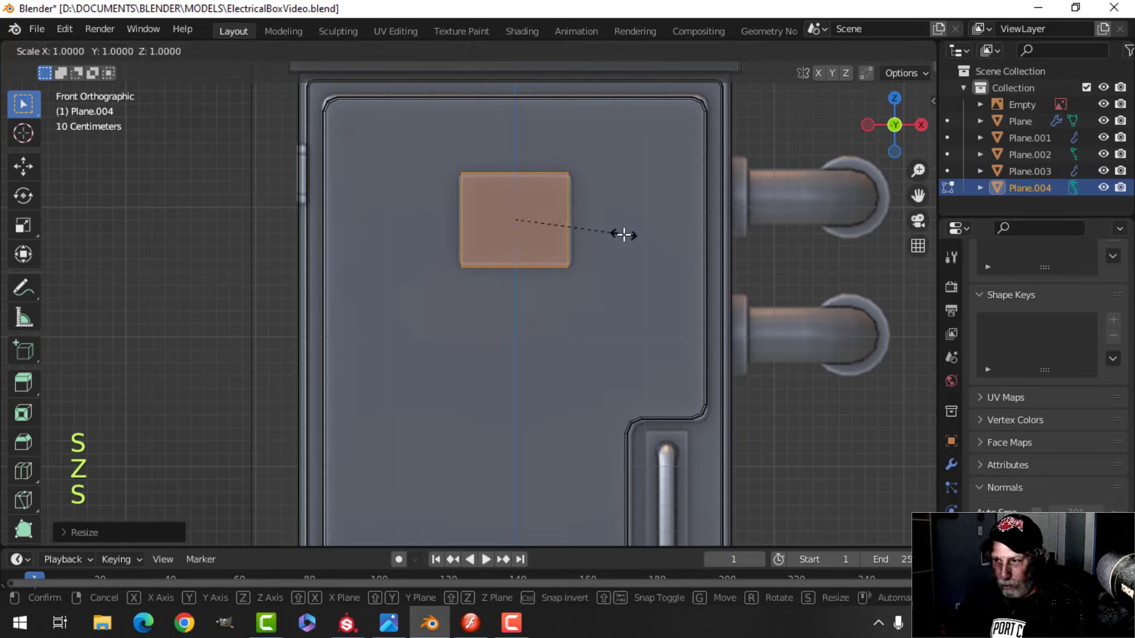
{"action": "key", "text": "x"}
{"action": "left_click", "coordinate": [653, 240]}
Extrude the plate slightly toward the box in solid shading and delete its back face
{"action": "mouse_move", "coordinate": [653, 240]}
{"action": "middle_mouse_down"}
{"action": "mouse_move", "coordinate": [456, 337]}
{"action": "mouse_move", "coordinate": [485, 329]}
{"action": "middle_mouse_up"}
{"action": "key", "text": "z"}
{"action": "left_click", "coordinate": [576, 317]}
{"action": "key", "text": "e"}
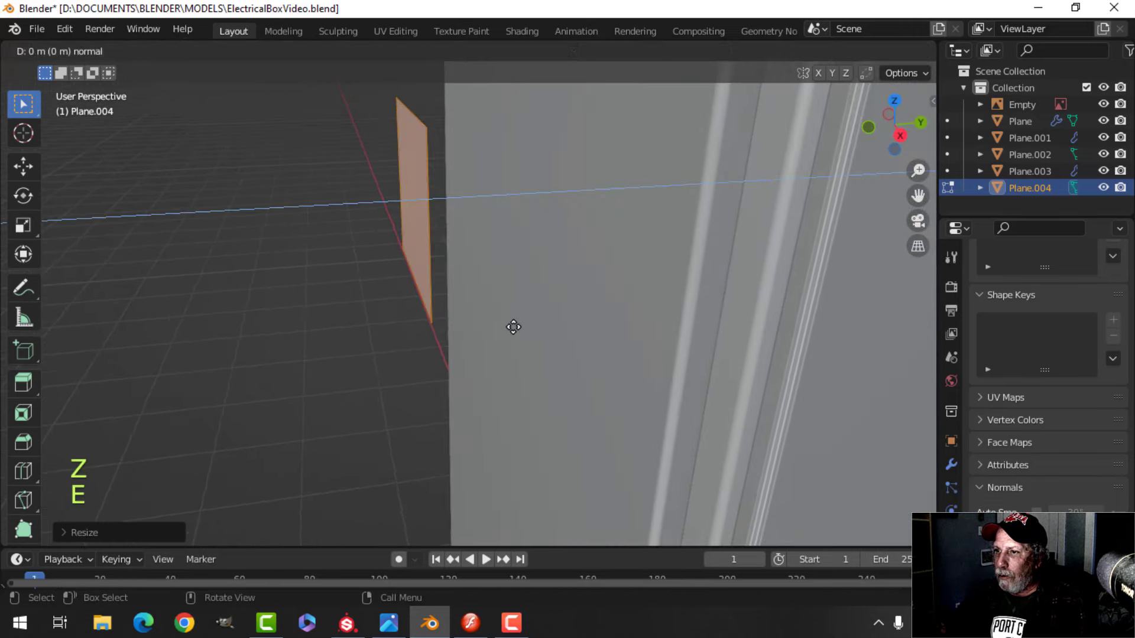
{"action": "left_click", "coordinate": [488, 258]}
{"action": "key", "text": "x"}
{"action": "left_click", "coordinate": [466, 254]}
Move the entire plate along Y until it sits against the front of the door panel
{"action": "key", "text": "a"}
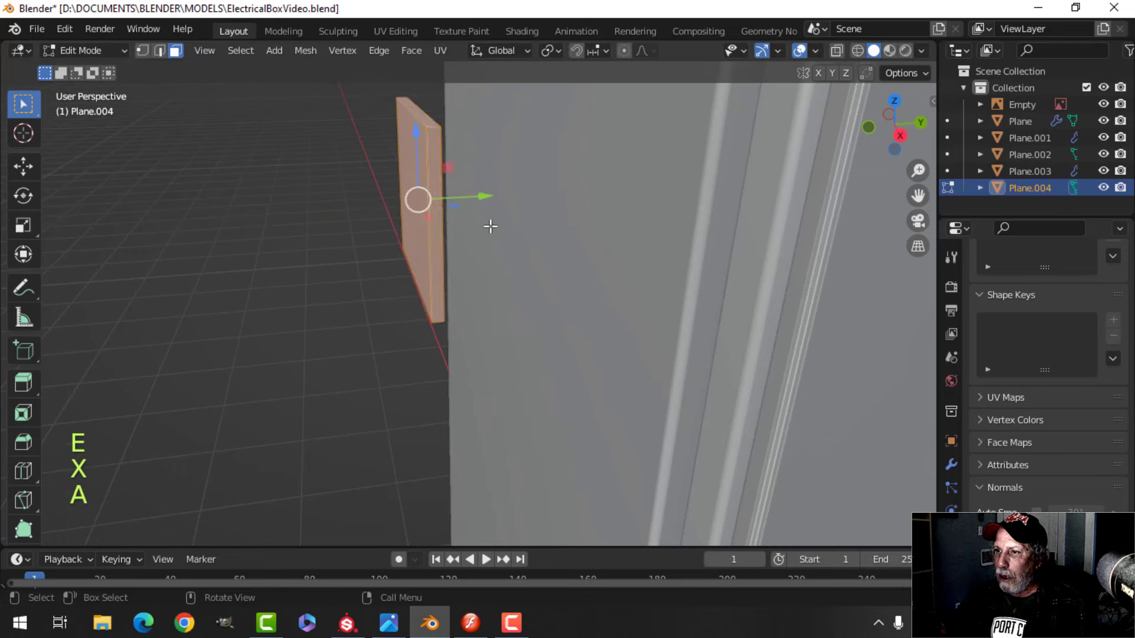
{"action": "middle_click_drag", "start_coordinate": [491, 228], "coordinate": [496, 321], "text": "shift"}
{"action": "left_click_drag", "start_coordinate": [497, 288], "coordinate": [580, 284]}
{"action": "scroll", "coordinate": [580, 284], "scroll_direction": "up", "scroll_amount": 3}
{"action": "middle_click_drag", "start_coordinate": [578, 285], "coordinate": [497, 302], "text": "shift"}
Select the plate's four short corner edges and bevel them to round the corners
{"action": "key", "text": "alt+a"}
{"action": "left_click", "coordinate": [528, 184]}
{"action": "middle_click_drag", "start_coordinate": [427, 223], "coordinate": [702, 277], "text": "shift"}
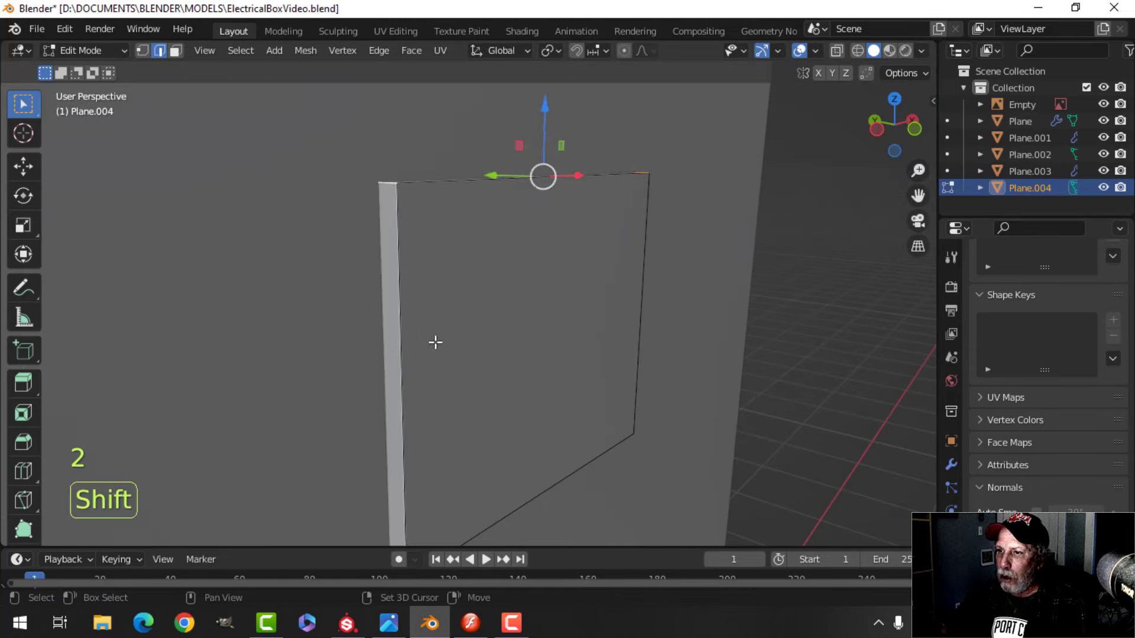
{"action": "middle_click_drag", "start_coordinate": [435, 342], "coordinate": [394, 282], "text": "shift"}
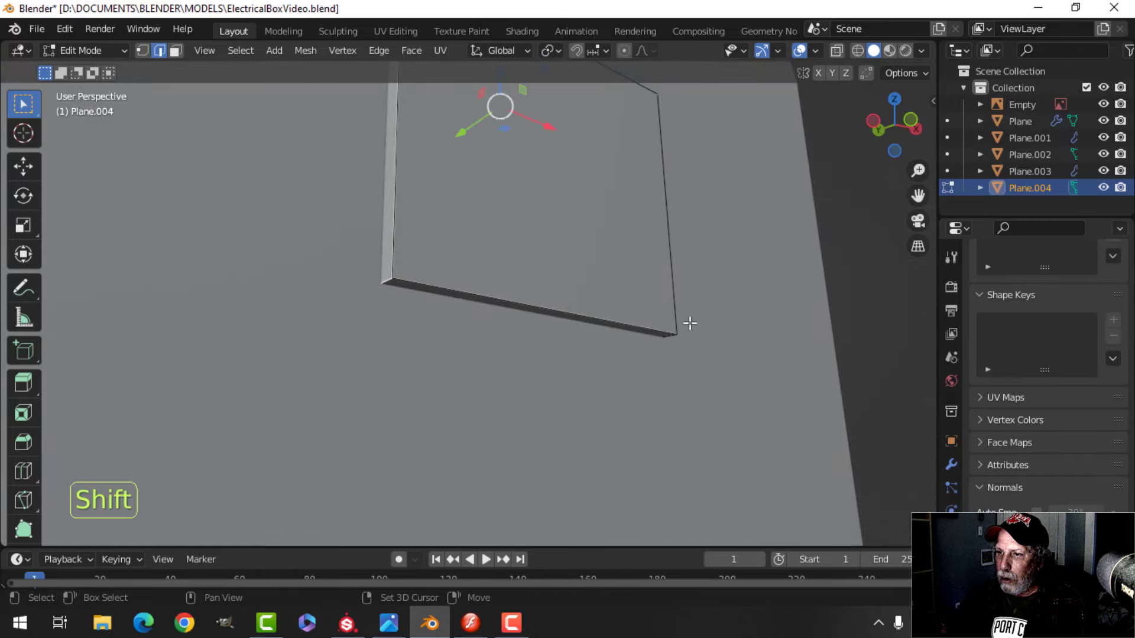
{"action": "middle_click_drag", "start_coordinate": [690, 323], "coordinate": [497, 337]}
{"action": "middle_click_drag", "start_coordinate": [667, 241], "coordinate": [631, 282], "text": "shift"}
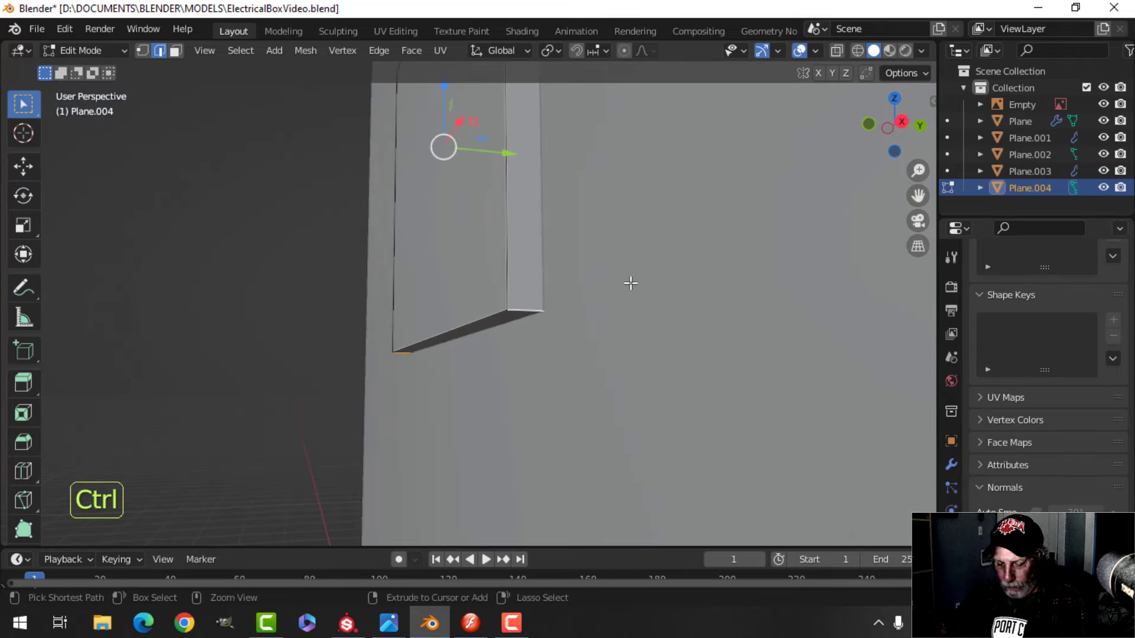
{"action": "key", "text": "ctrl+b"}
{"action": "left_click", "coordinate": [713, 293]}
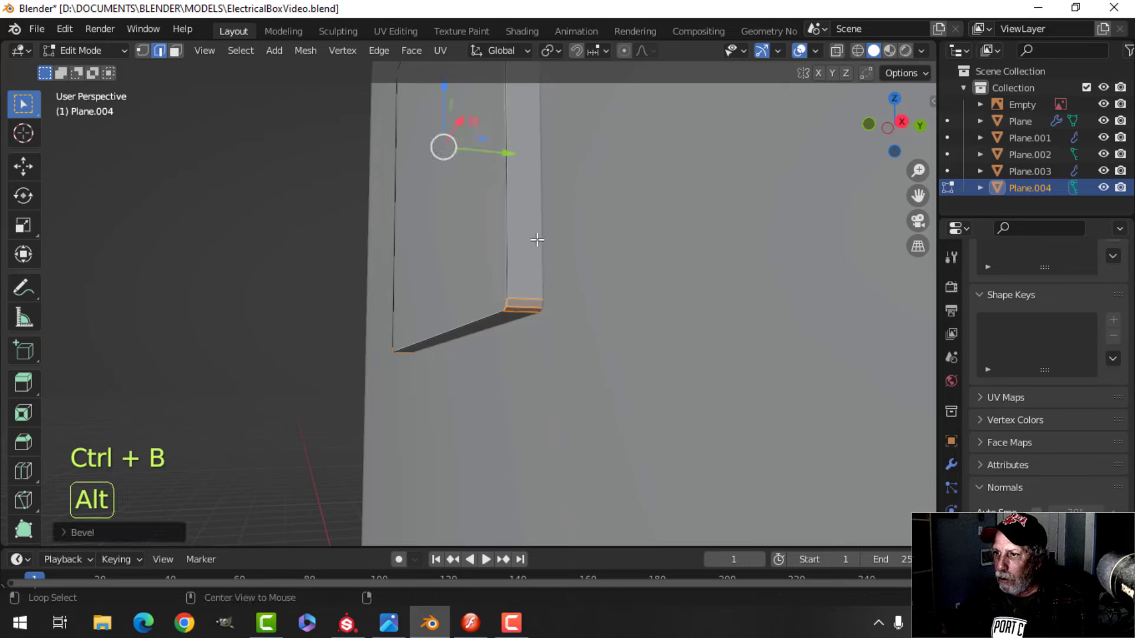
Bevel the edge loop around the plate's front face with 2 segments and return to Object Mode
{"action": "key", "text": "alt+a"}
{"action": "left_click", "coordinate": [508, 239], "text": "alt+shift"}
{"action": "key", "text": "ctrl+b"}
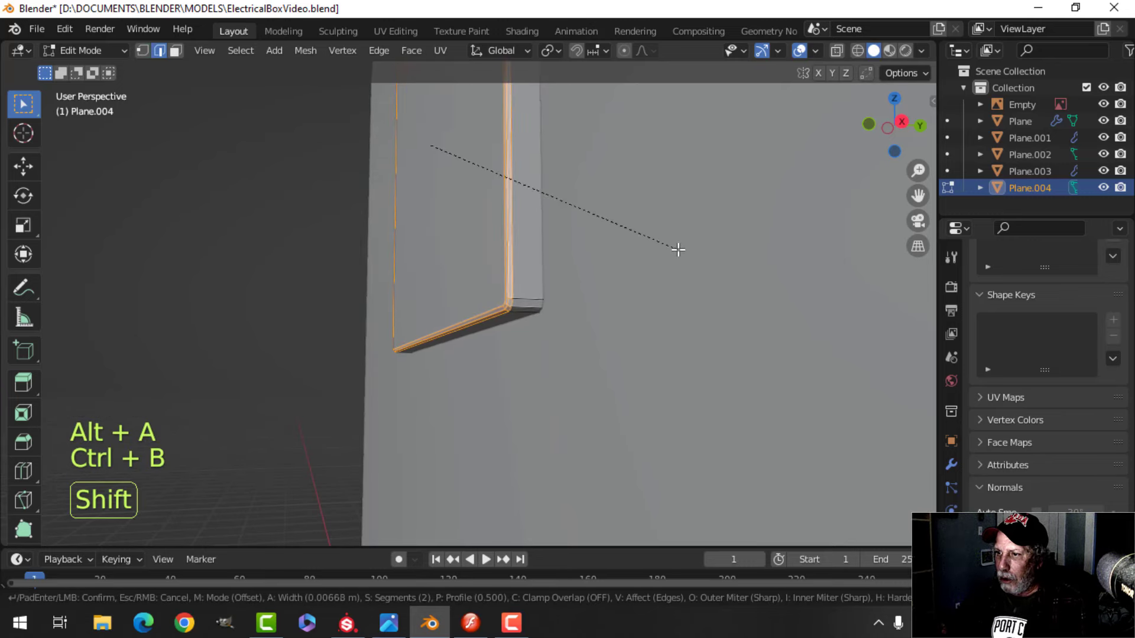
{"action": "left_click", "coordinate": [670, 250]}
{"action": "scroll", "coordinate": [670, 250], "scroll_direction": "down", "scroll_amount": 5}
{"action": "key", "text": "Tab"}
{"action": "scroll", "coordinate": [565, 280], "scroll_direction": "down", "scroll_amount": 5}
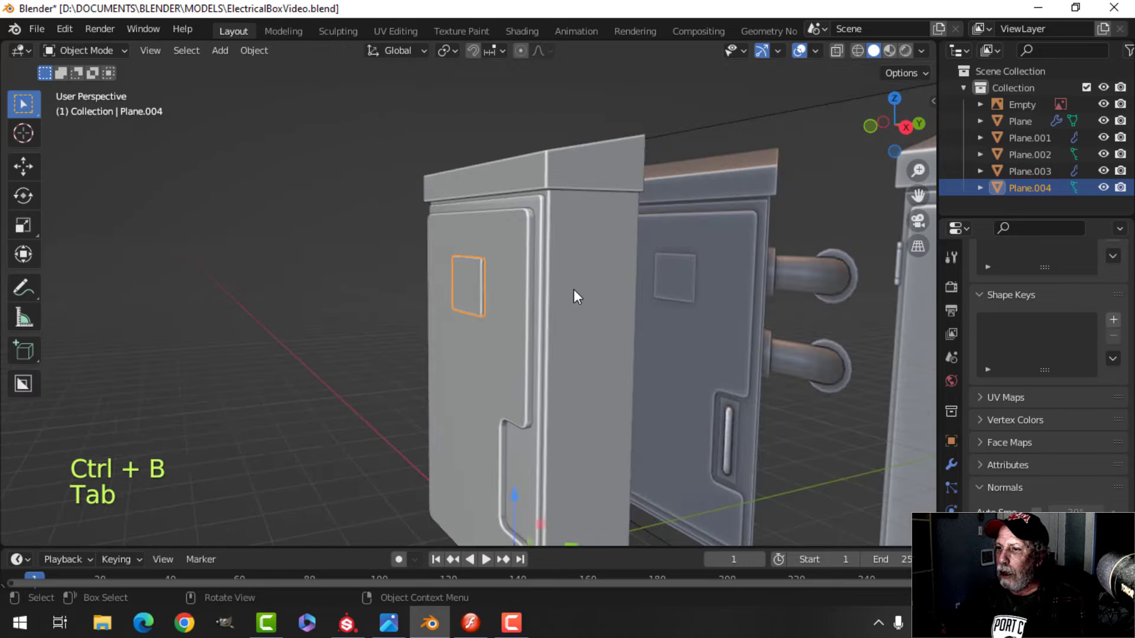
Deselect the plate and enable the Face Orientation overlay to check the normals
{"action": "key", "text": "alt+a"}
{"action": "mouse_move", "coordinate": [551, 332]}
{"action": "middle_mouse_down"}
{"action": "mouse_move", "coordinate": [582, 322]}
{"action": "mouse_move", "coordinate": [539, 321]}
{"action": "middle_mouse_up"}
{"action": "left_click", "coordinate": [815, 51]}
{"action": "left_click", "coordinate": [712, 353]}
Recalculate the normals of the door panel and plate meshes to face outward, and turn off Face Orientation
{"action": "left_click", "coordinate": [501, 278], "text": "shift"}
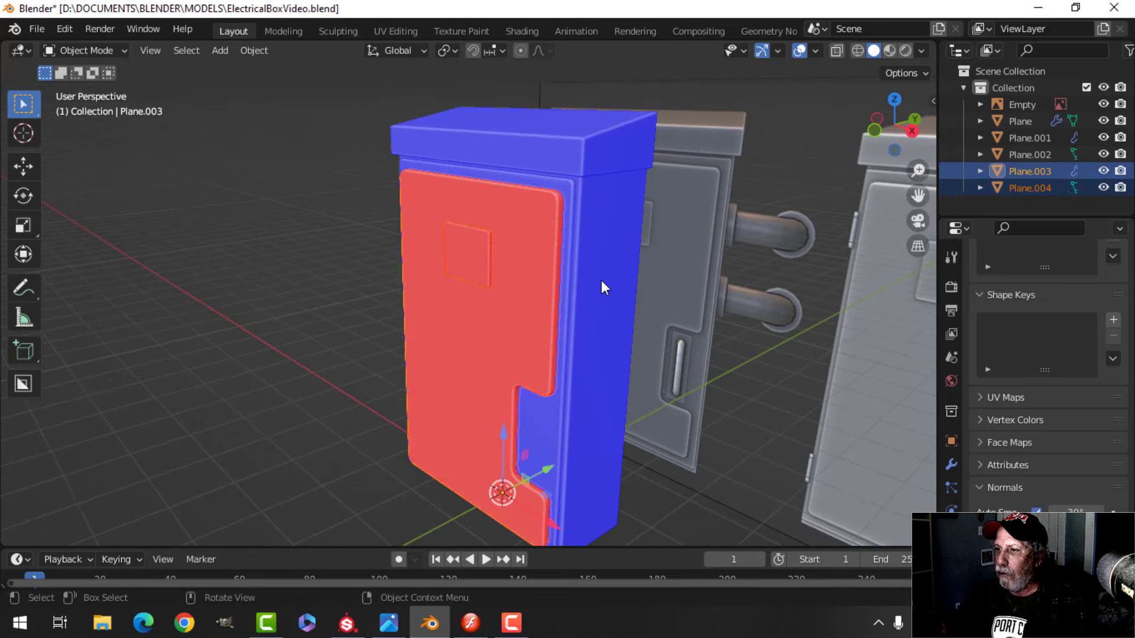
{"action": "key", "text": "Tab"}
{"action": "key", "text": "a"}
{"action": "key", "text": "s"}
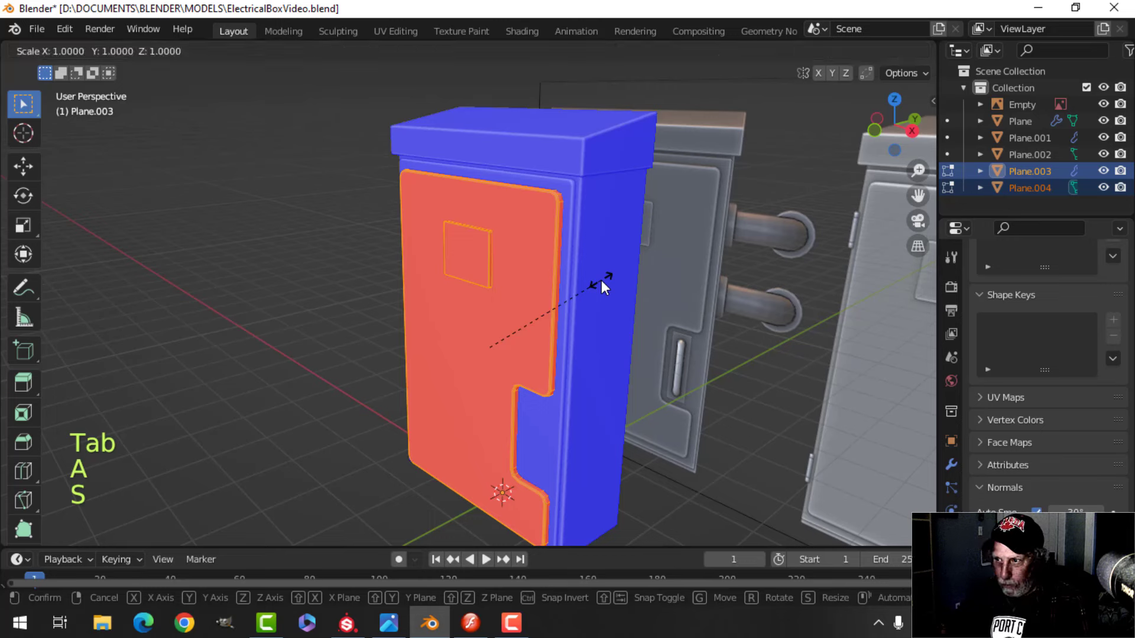
{"action": "key", "text": "Escape"}
{"action": "key", "text": "alt+n"}
{"action": "left_click", "coordinate": [601, 280]}
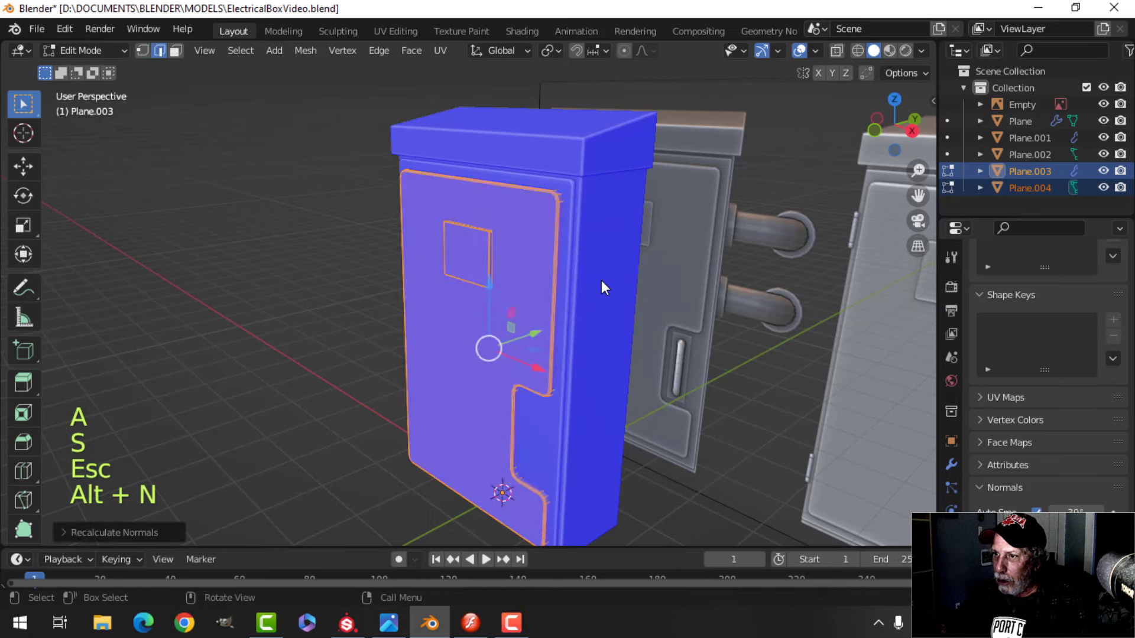
{"action": "key", "text": "Tab"}
{"action": "key", "text": "alt+a"}
{"action": "left_click", "coordinate": [817, 50]}
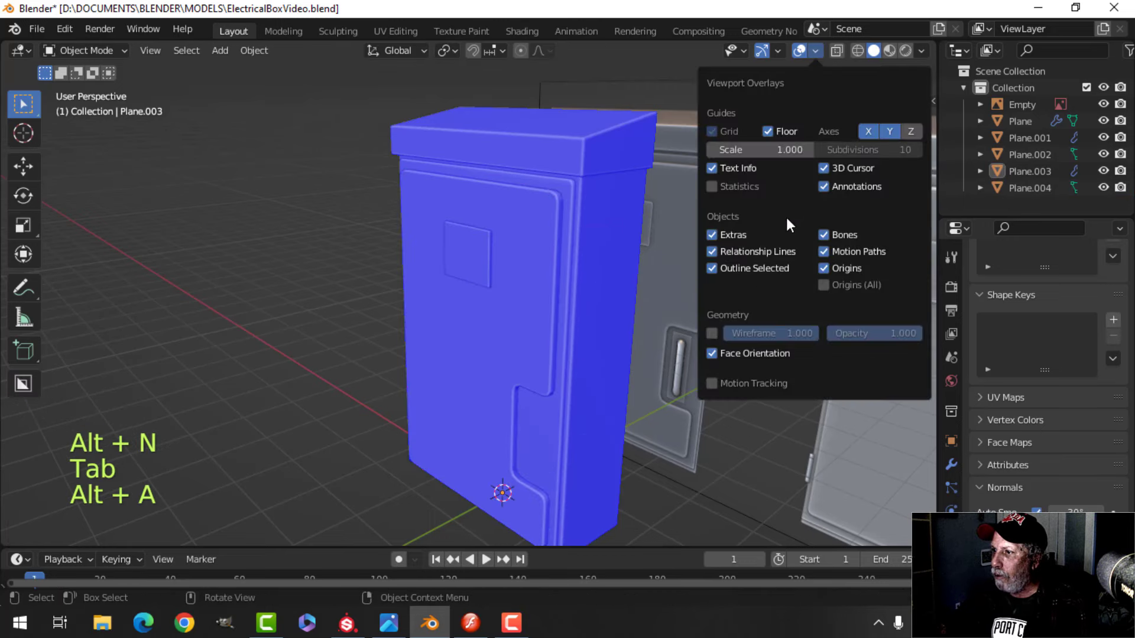
{"action": "left_click", "coordinate": [752, 353]}
Inspect the box with its door panel and plate from several angles and compare it with the reference
{"action": "middle_click_drag", "start_coordinate": [535, 285], "coordinate": [654, 306]}
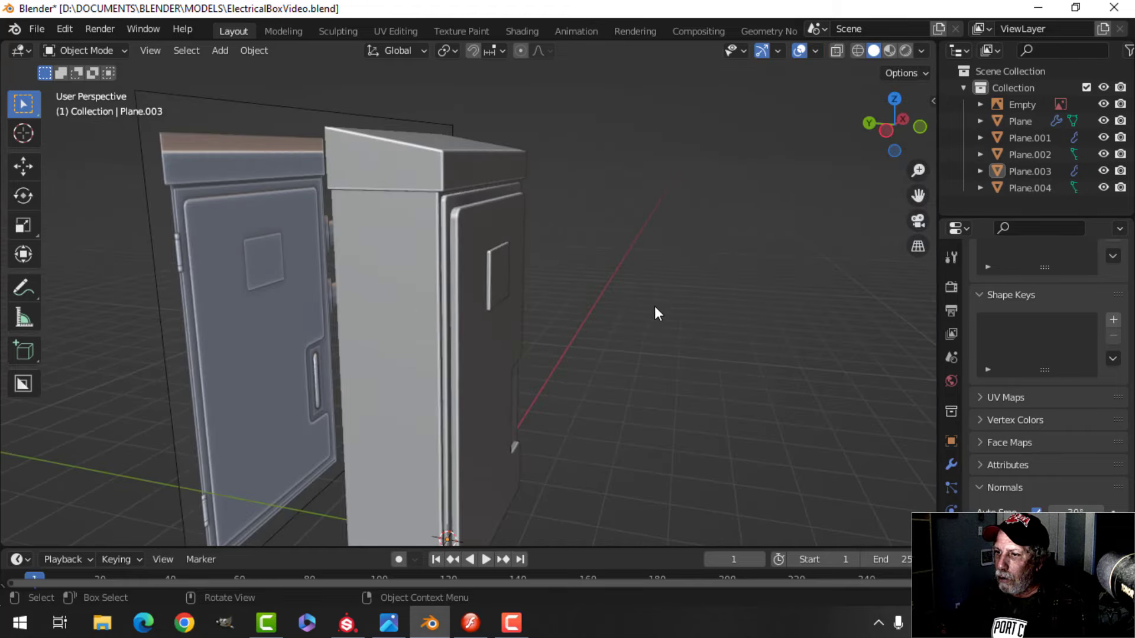
{"action": "scroll", "coordinate": [730, 331], "scroll_direction": "up", "scroll_amount": 5}
{"action": "middle_click_drag", "start_coordinate": [730, 322], "coordinate": [591, 278]}
{"action": "scroll", "coordinate": [701, 321], "scroll_direction": "down", "scroll_amount": 4}
{"action": "middle_click_drag", "start_coordinate": [556, 284], "coordinate": [390, 288]}
{"action": "middle_click_drag", "start_coordinate": [455, 278], "coordinate": [680, 284], "text": "shift"}
{"action": "scroll", "coordinate": [461, 293], "scroll_direction": "up", "scroll_amount": 2}
{"action": "scroll", "coordinate": [676, 286], "scroll_direction": "down", "scroll_amount": 4}
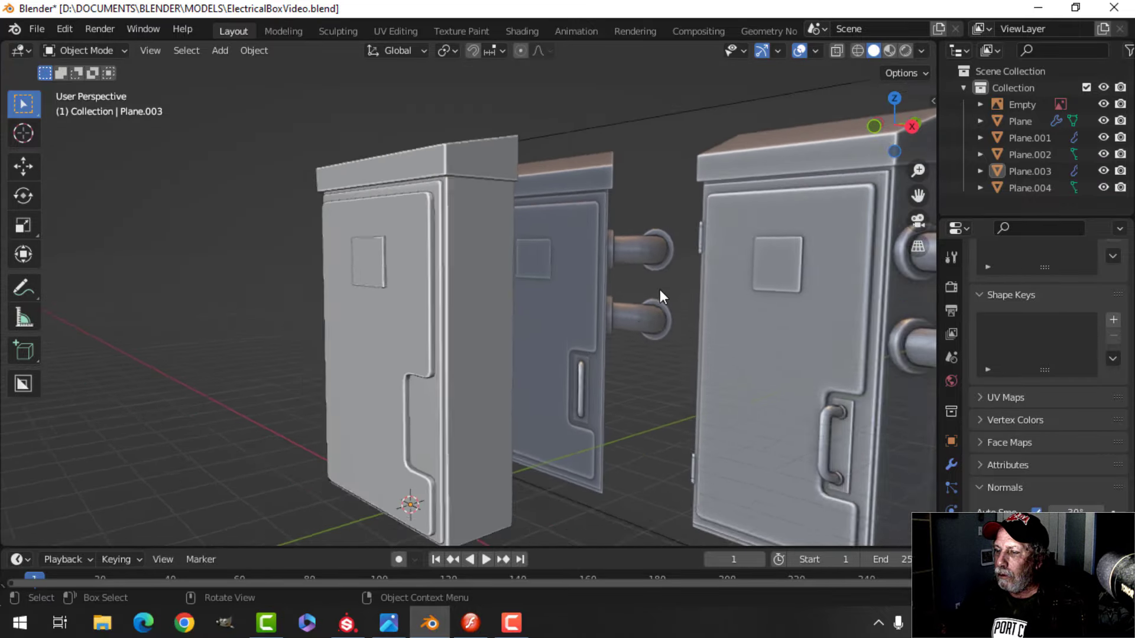
Add a plane mesh, show the scene as wireframe in front view, and rotate the plane 90° about the X axis
{"action": "middle_click_drag", "start_coordinate": [576, 304], "coordinate": [594, 291]}
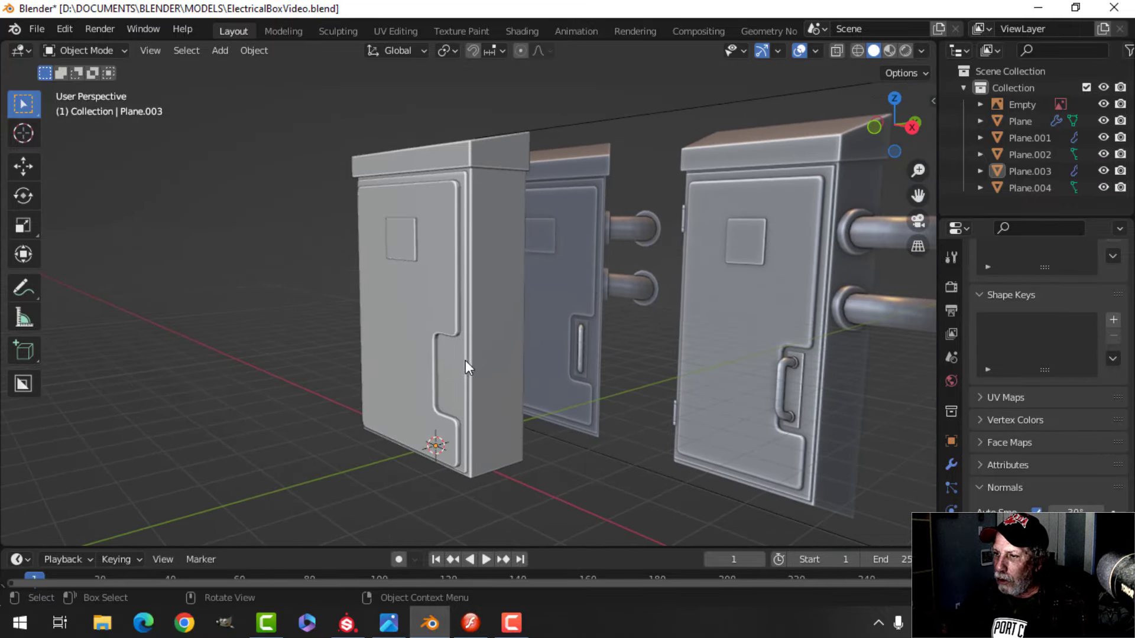
{"action": "scroll", "coordinate": [676, 335], "scroll_direction": "up", "scroll_amount": 5}
{"action": "key", "text": "KP_1"}
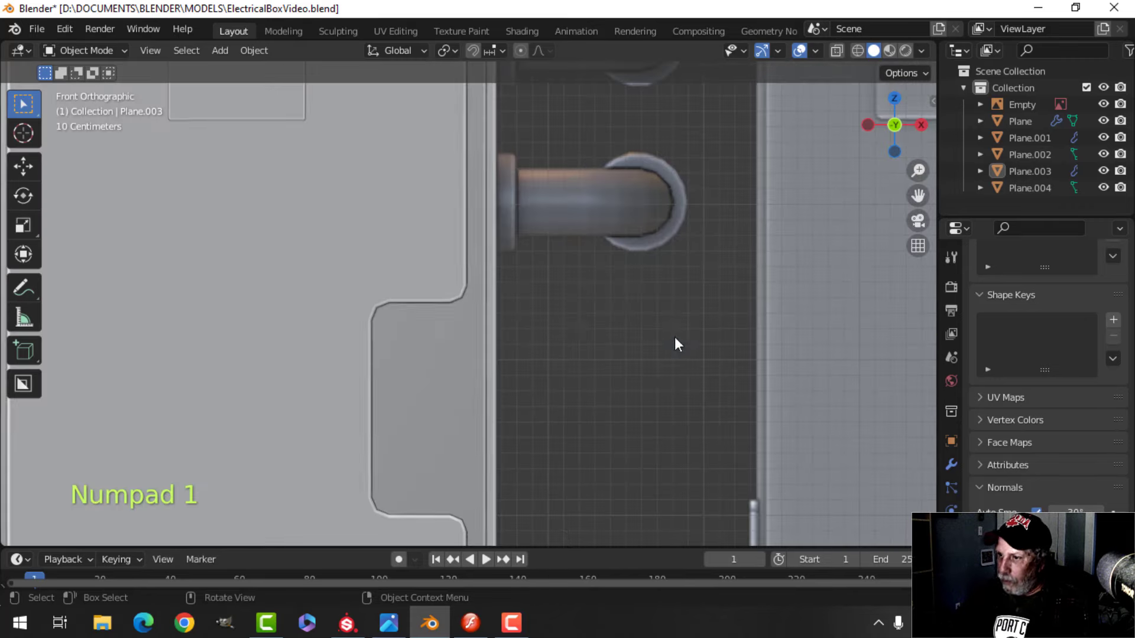
{"action": "scroll", "coordinate": [425, 375], "scroll_direction": "down", "scroll_amount": 4}
{"action": "middle_click_drag", "start_coordinate": [425, 375], "coordinate": [488, 284], "text": "shift"}
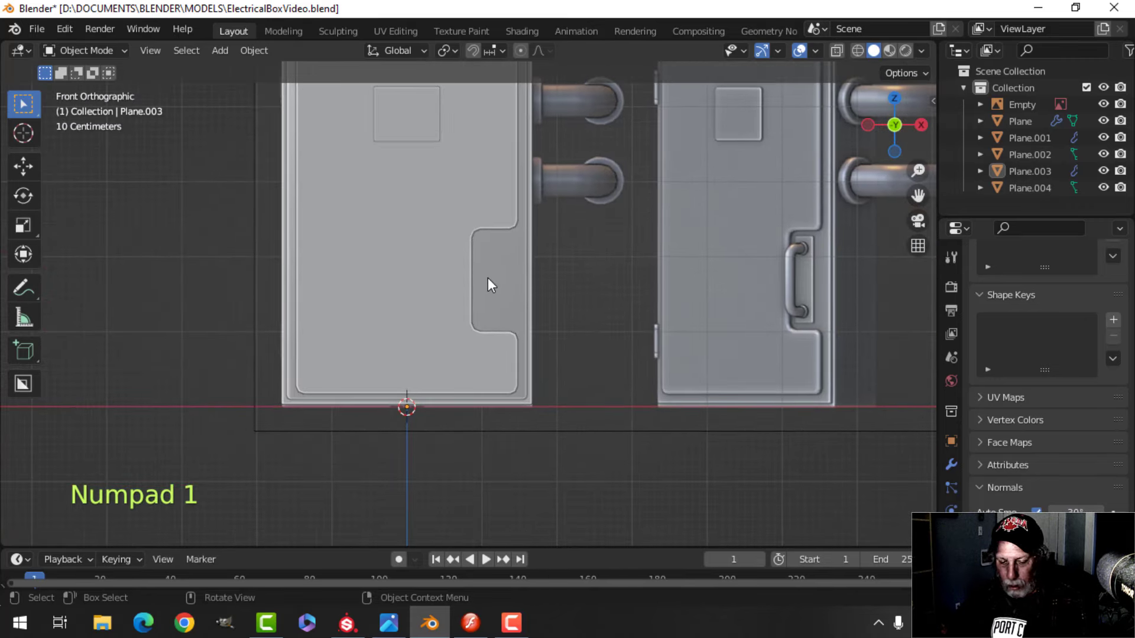
{"action": "key", "text": "shift+a"}
{"action": "mouse_move", "coordinate": [451, 247]}
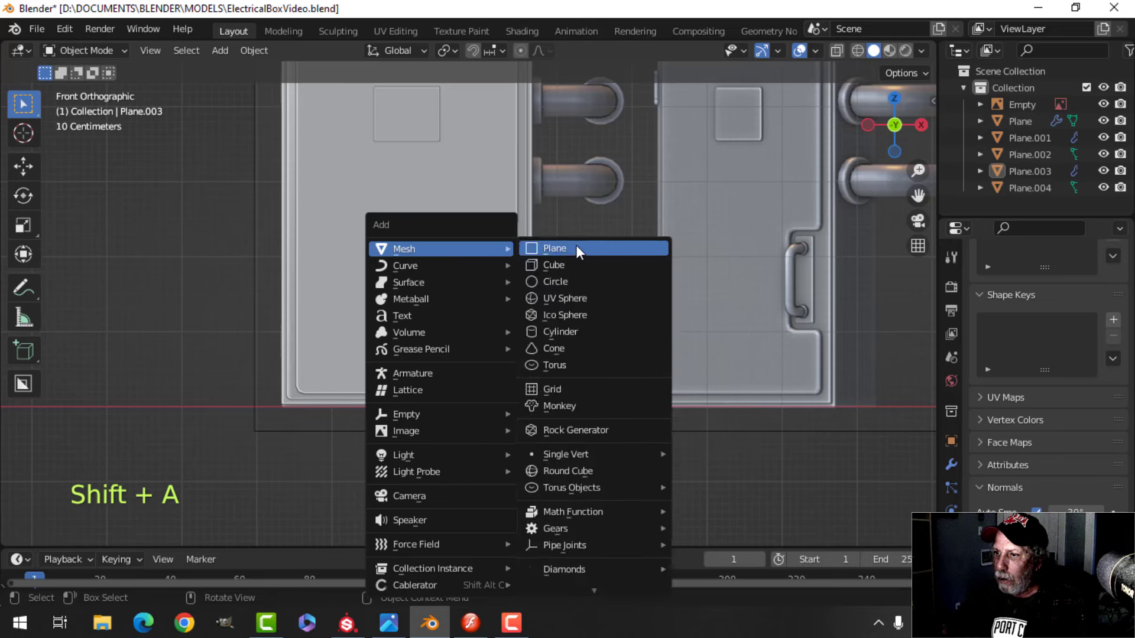
{"action": "left_click", "coordinate": [585, 244]}
{"action": "key", "text": "z"}
{"action": "left_click", "coordinate": [565, 250]}
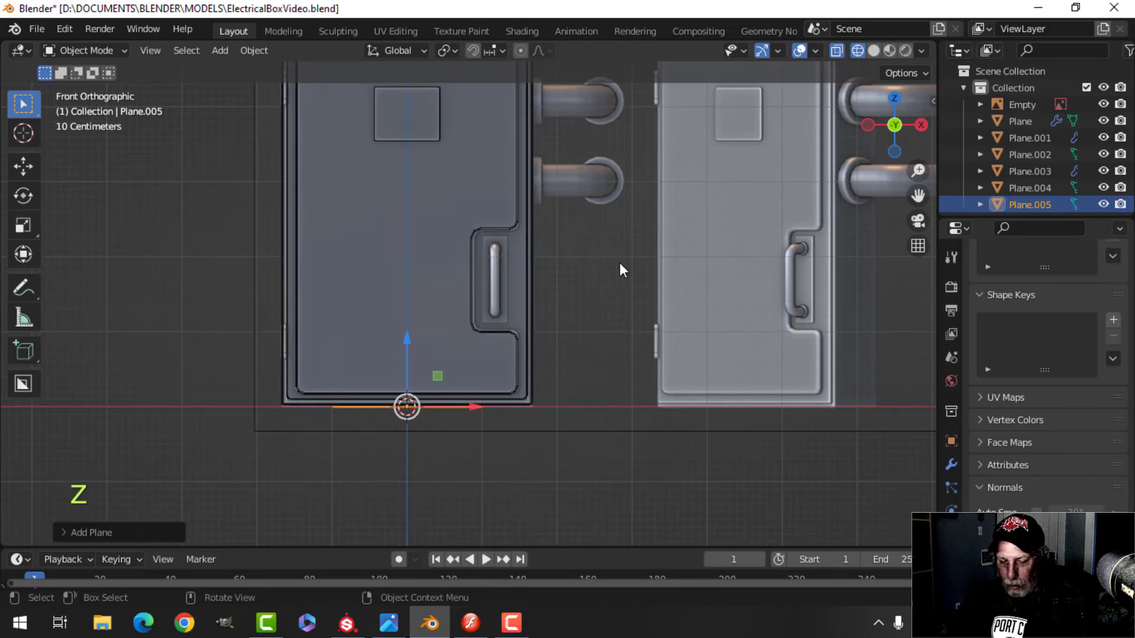
{"action": "key", "text": "r"}
{"action": "key", "text": "x"}
{"action": "key", "text": "9"}
{"action": "key", "text": "0"}
{"action": "key", "text": "Return"}
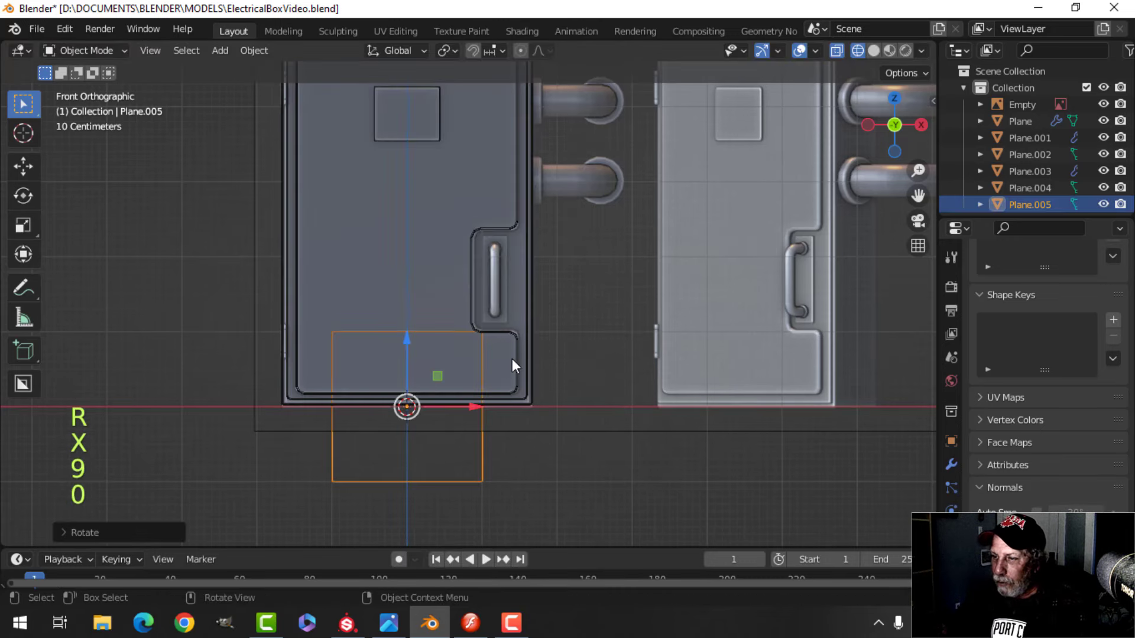
Move the new plane beside the reference door handle and scale its mesh down slightly in Edit Mode
{"action": "key", "text": "g"}
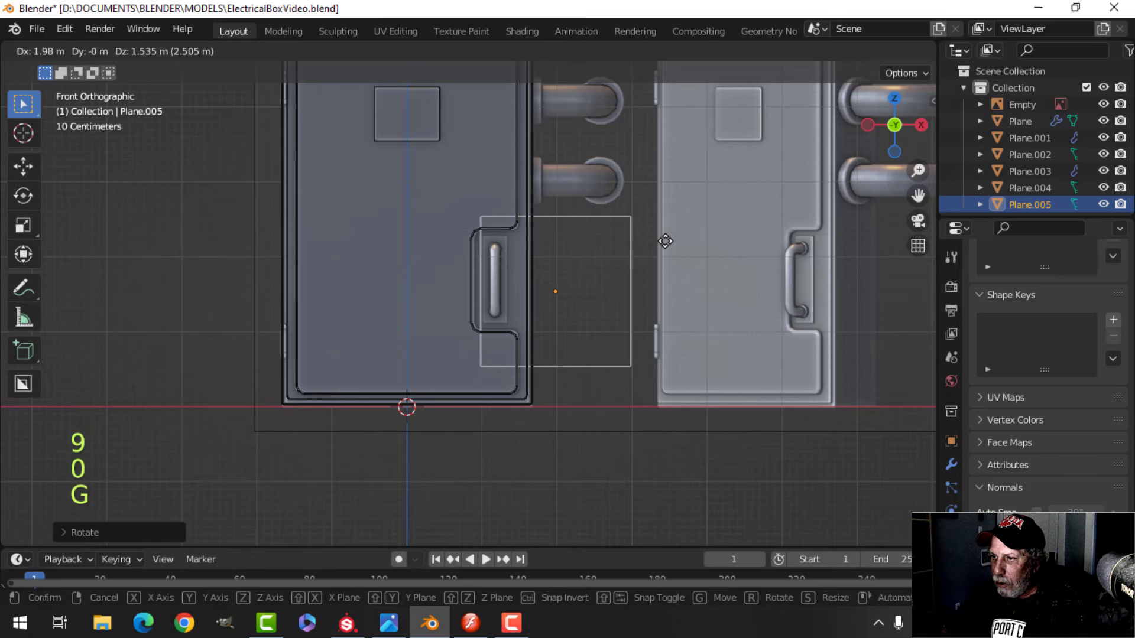
{"action": "left_click", "coordinate": [665, 240]}
{"action": "key", "text": "z"}
{"action": "left_click", "coordinate": [526, 243]}
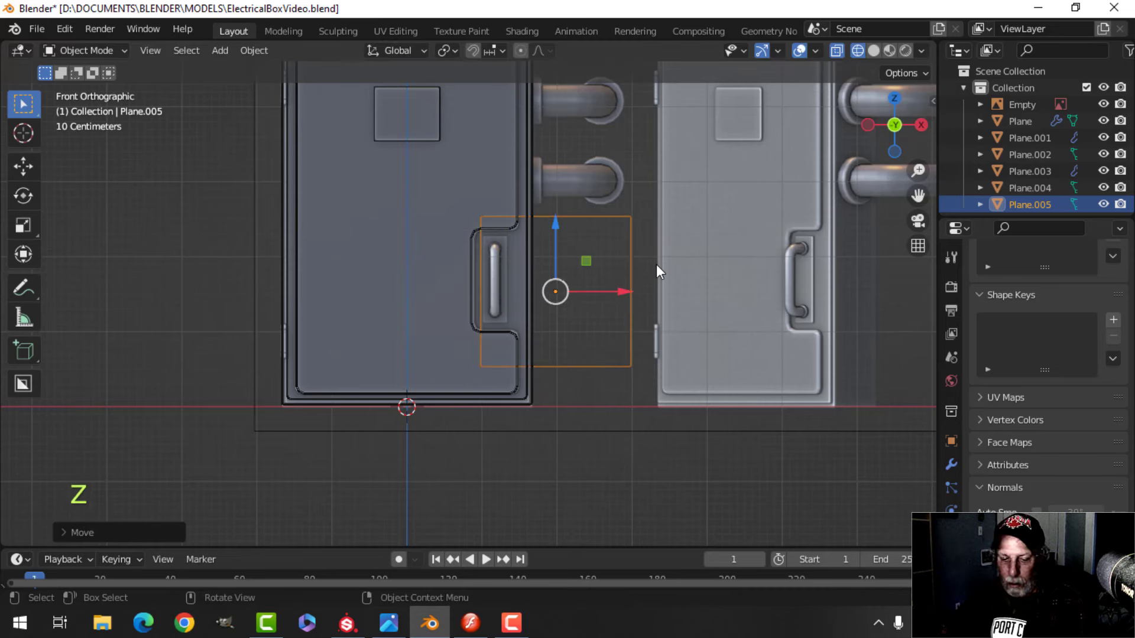
{"action": "key", "text": "Tab"}
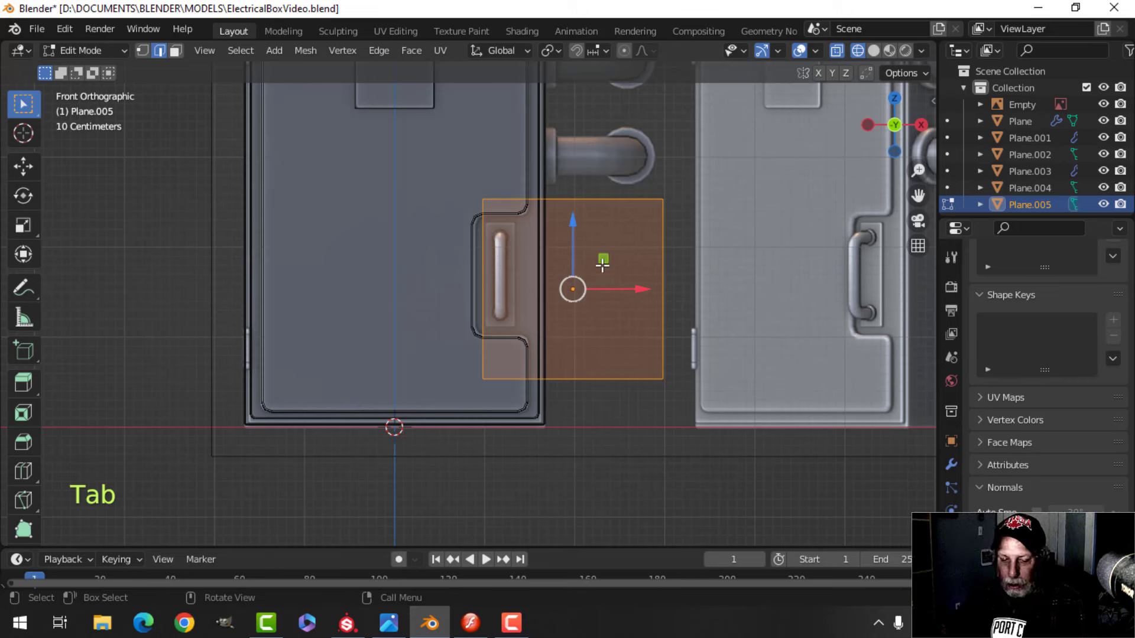
{"action": "key", "text": "s"}
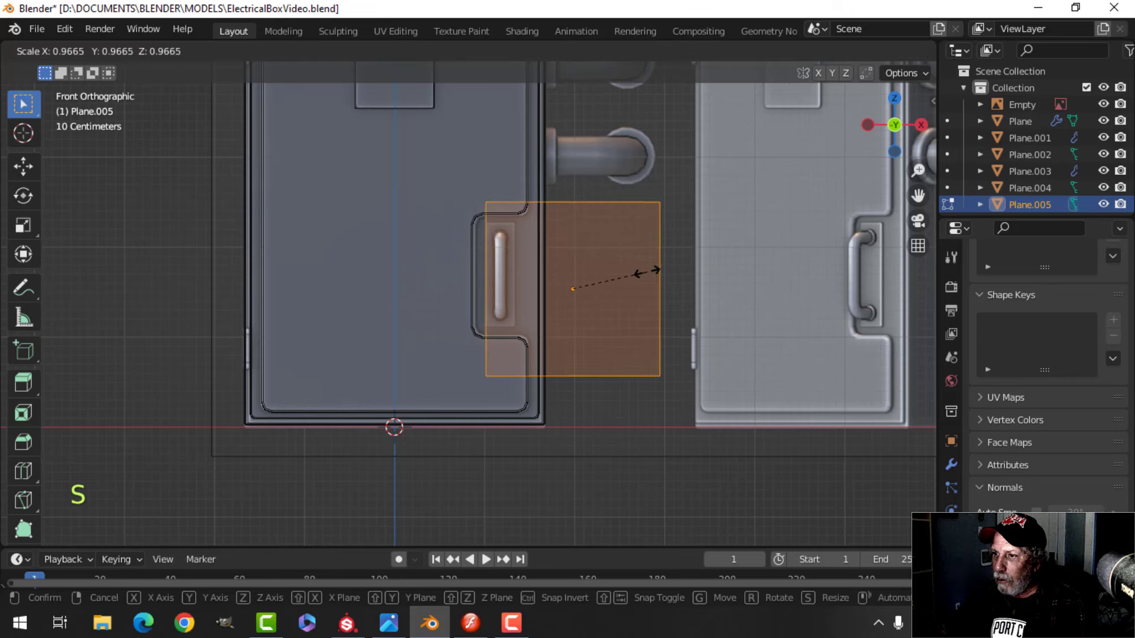
{"action": "left_click", "coordinate": [647, 273]}
Move the plane's top, bottom and right edges to match the outline of the handle's backing plate in the reference
{"action": "left_click", "coordinate": [565, 201]}
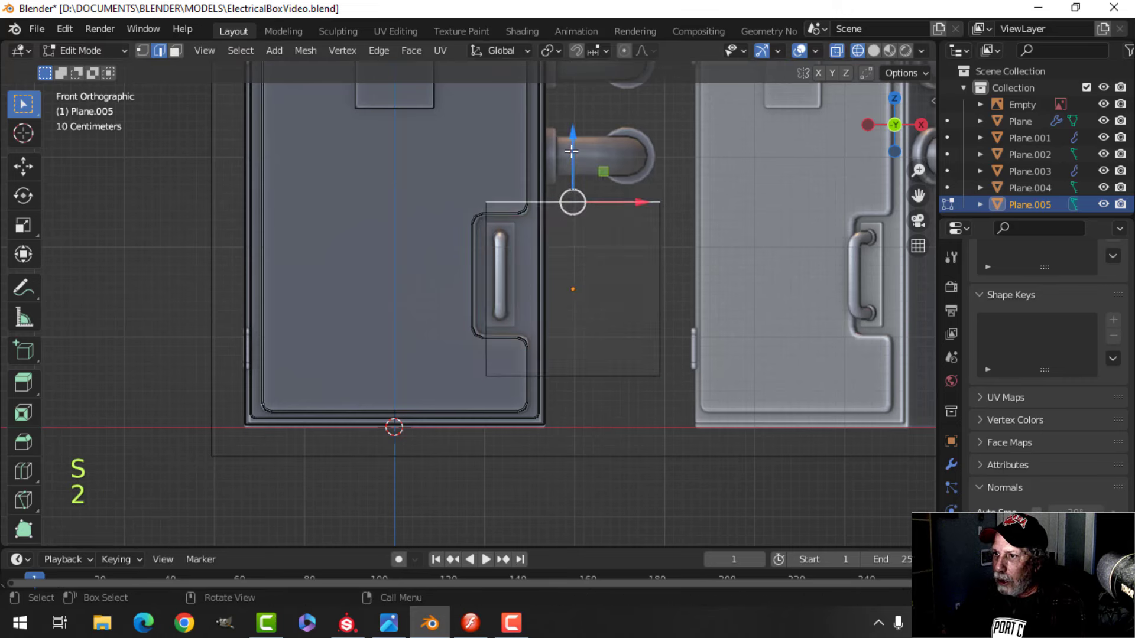
{"action": "left_click_drag", "start_coordinate": [571, 151], "coordinate": [576, 178]}
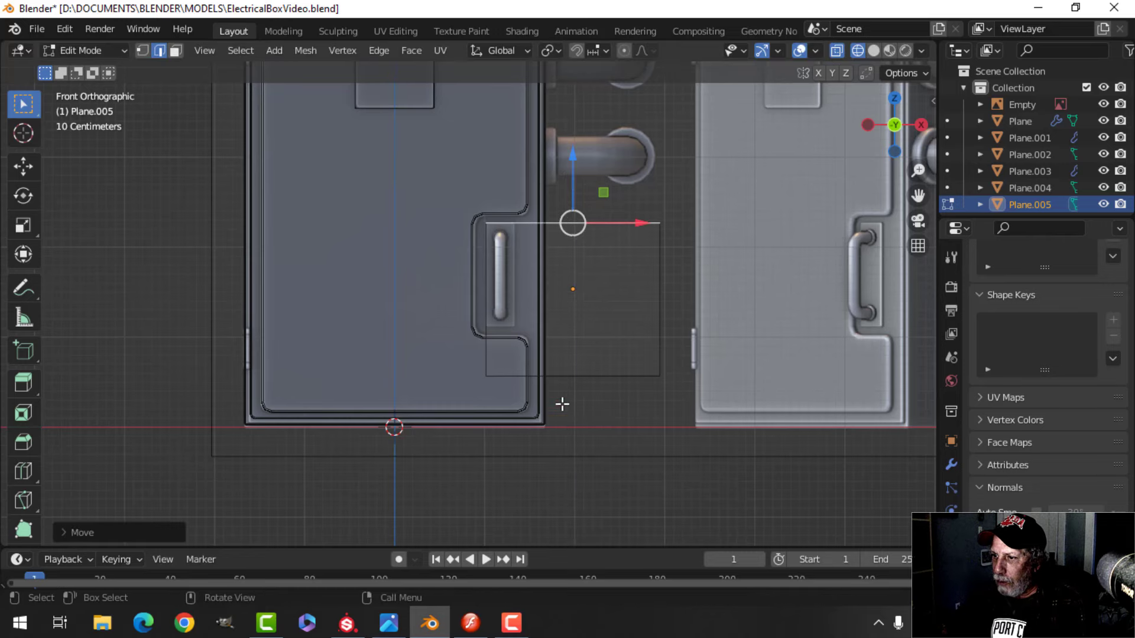
{"action": "left_click", "coordinate": [560, 372]}
{"action": "left_click_drag", "start_coordinate": [572, 308], "coordinate": [595, 261]}
{"action": "scroll", "coordinate": [610, 286], "scroll_direction": "up", "scroll_amount": 4}
{"action": "middle_click_drag", "start_coordinate": [626, 286], "coordinate": [501, 327], "text": "shift"}
{"action": "left_click", "coordinate": [747, 300]}
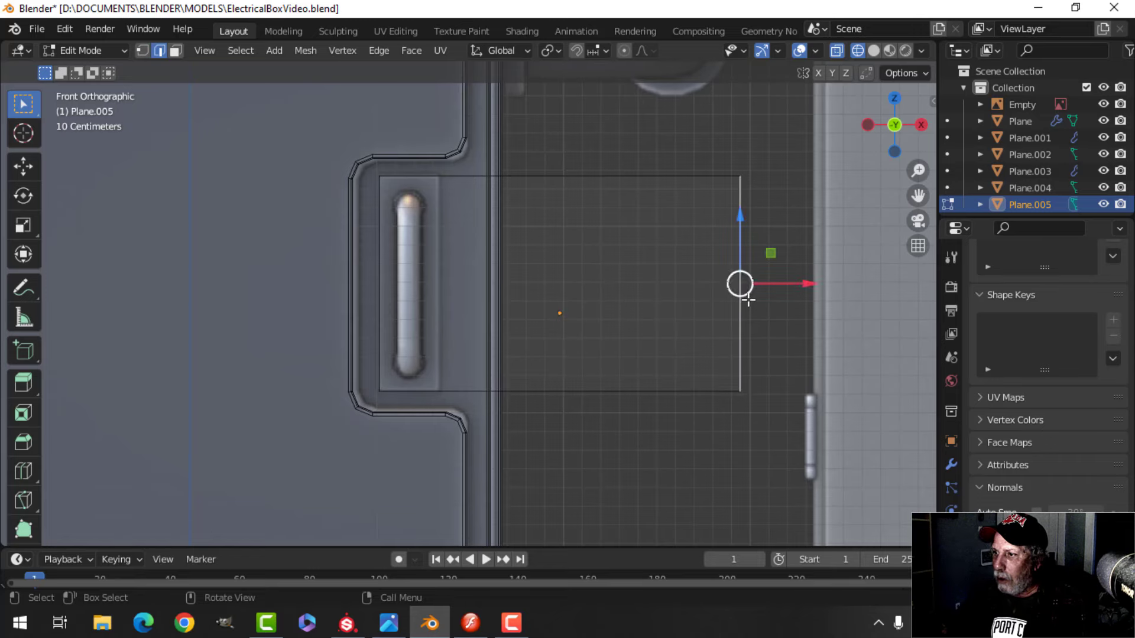
{"action": "left_click_drag", "start_coordinate": [806, 294], "coordinate": [501, 302]}
Move the whole handle plate mesh forward along Y until it sits in front of the door, with solid shading
{"action": "key", "text": "a"}
{"action": "middle_click_drag", "start_coordinate": [503, 319], "coordinate": [434, 384]}
{"action": "middle_click_drag", "start_coordinate": [467, 325], "coordinate": [442, 317]}
{"action": "left_click_drag", "start_coordinate": [498, 274], "coordinate": [342, 272]}
{"action": "mouse_move", "coordinate": [365, 300]}
{"action": "middle_mouse_down", "text": "shift"}
{"action": "mouse_move", "coordinate": [599, 368]}
{"action": "mouse_move", "coordinate": [567, 364]}
{"action": "middle_mouse_up", "text": "shift"}
{"action": "key", "text": "z"}
{"action": "left_click", "coordinate": [554, 322]}
Extrude the handle plate about 0.045 m toward the door and delete its back face
{"action": "key", "text": "e"}
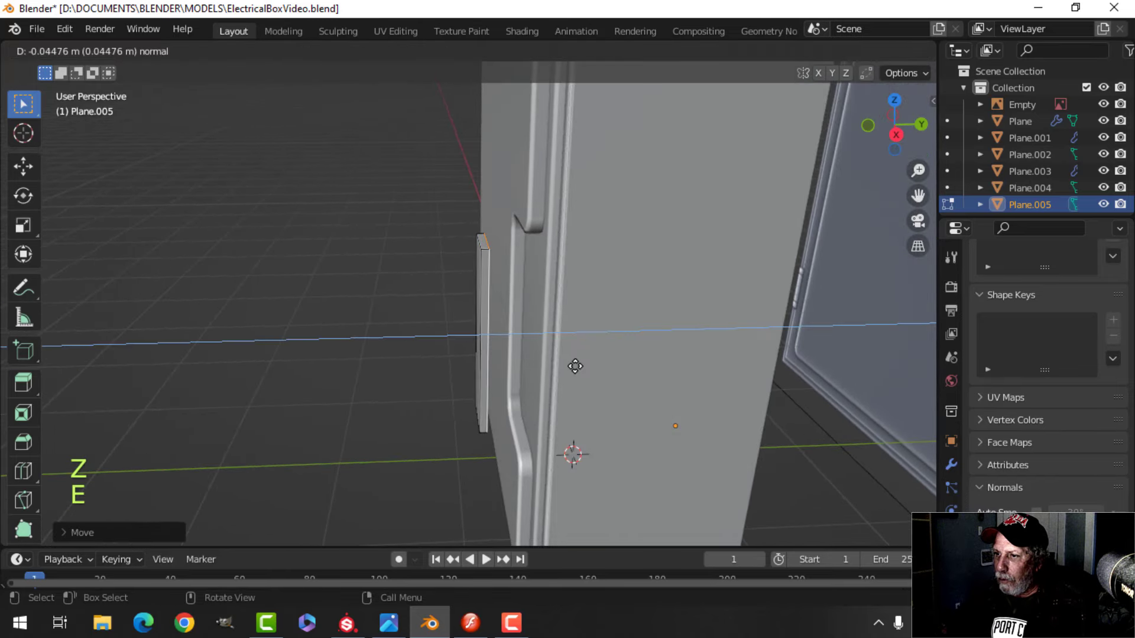
{"action": "left_click", "coordinate": [570, 365]}
{"action": "key", "text": "x"}
{"action": "left_click", "coordinate": [568, 365]}
Bevel the four short corner edges of the handle plate with 2 segments
{"action": "middle_click_drag", "start_coordinate": [550, 322], "coordinate": [521, 336]}
{"action": "scroll", "coordinate": [570, 331], "scroll_direction": "up", "scroll_amount": 3}
{"action": "key", "text": "2"}
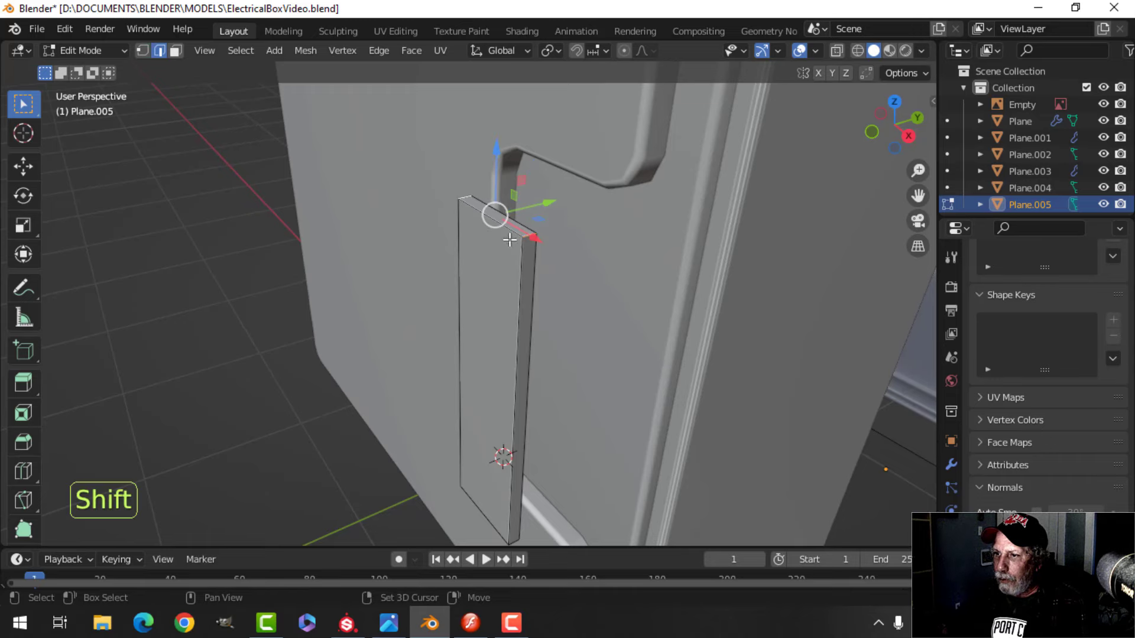
{"action": "middle_click_drag", "start_coordinate": [554, 337], "coordinate": [568, 234]}
{"action": "middle_click_drag", "start_coordinate": [591, 418], "coordinate": [520, 225], "text": "shift"}
{"action": "scroll", "coordinate": [461, 307], "scroll_direction": "up", "scroll_amount": 3}
{"action": "middle_click_drag", "start_coordinate": [494, 349], "coordinate": [514, 380], "text": "shift"}
{"action": "scroll", "coordinate": [448, 315], "scroll_direction": "down", "scroll_amount": 3}
{"action": "scroll", "coordinate": [621, 436], "scroll_direction": "up", "scroll_amount": 3}
{"action": "key", "text": "ctrl+b"}
{"action": "key", "text": "shift"}
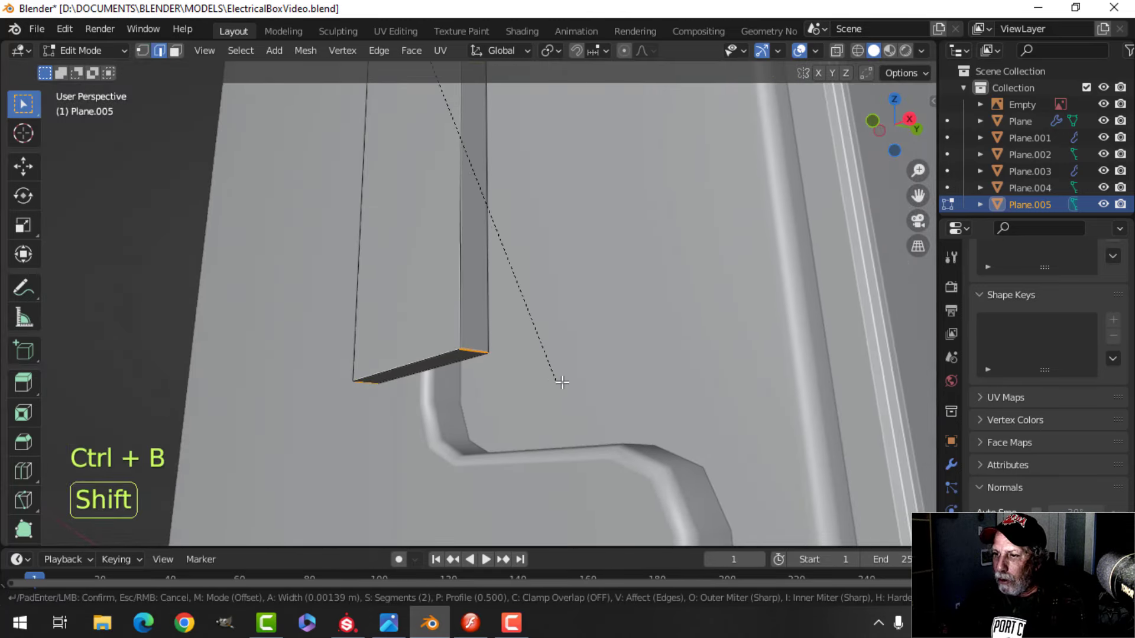
{"action": "right_click", "coordinate": [490, 302]}
Bevel the edge loop around the handle plate's front face
{"action": "key", "text": "alt+a"}
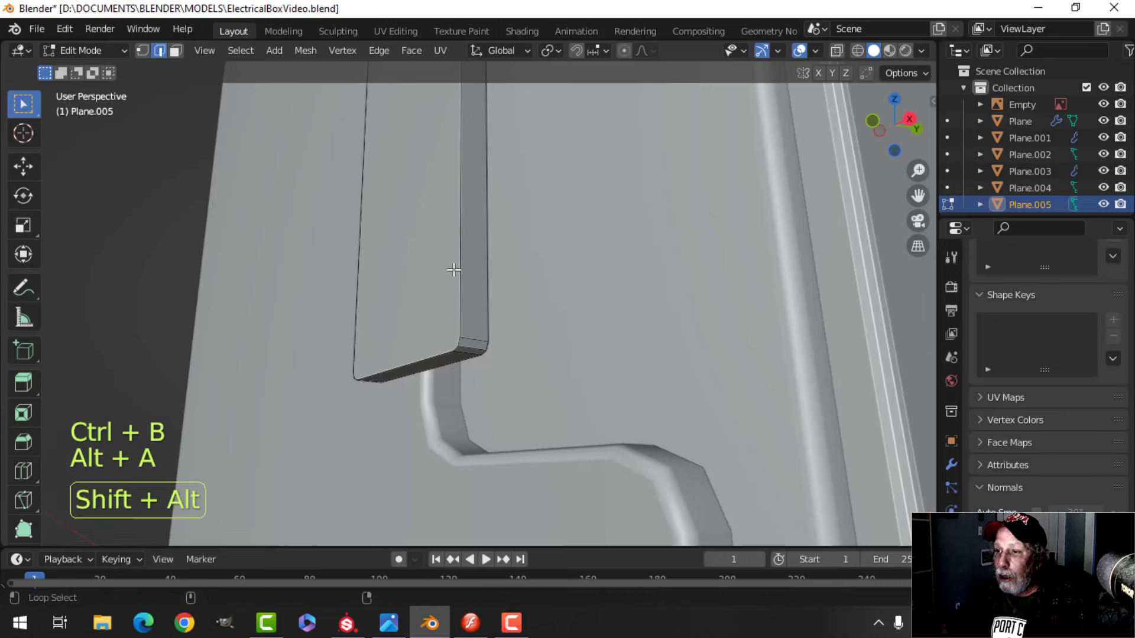
{"action": "left_click", "coordinate": [458, 271], "text": "alt+shift"}
{"action": "key", "text": "ctrl+b"}
{"action": "key", "text": "shift"}
{"action": "left_click", "coordinate": [561, 278]}
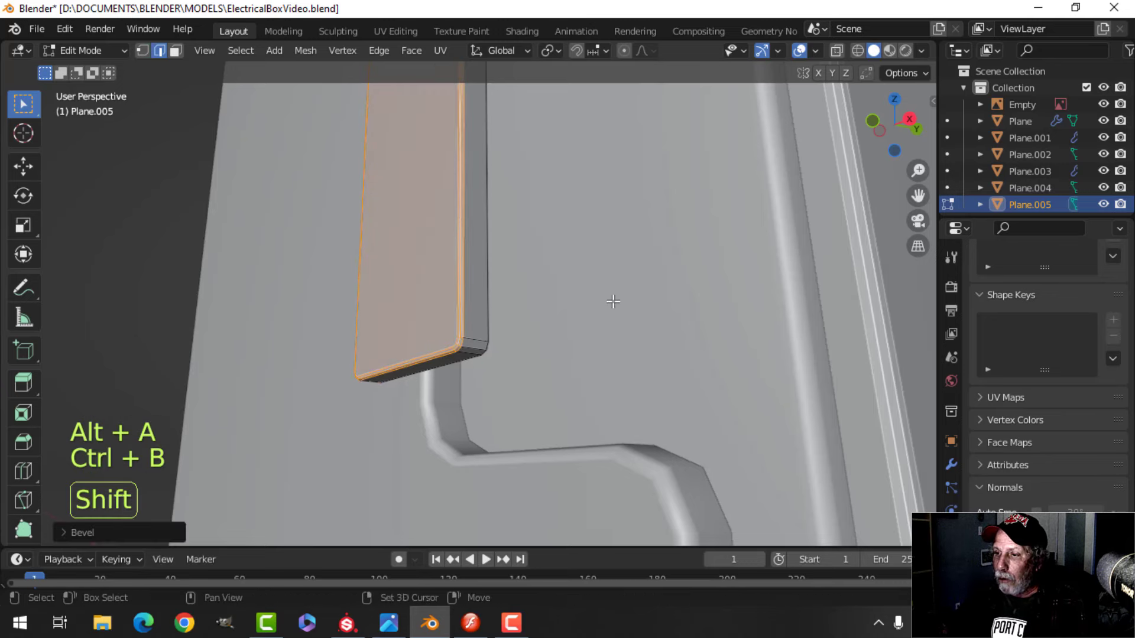
Move the whole handle plate back along Y into the door notch, return to Object Mode and deselect it
{"action": "key", "text": "a"}
{"action": "middle_click_drag", "start_coordinate": [569, 312], "coordinate": [579, 385]}
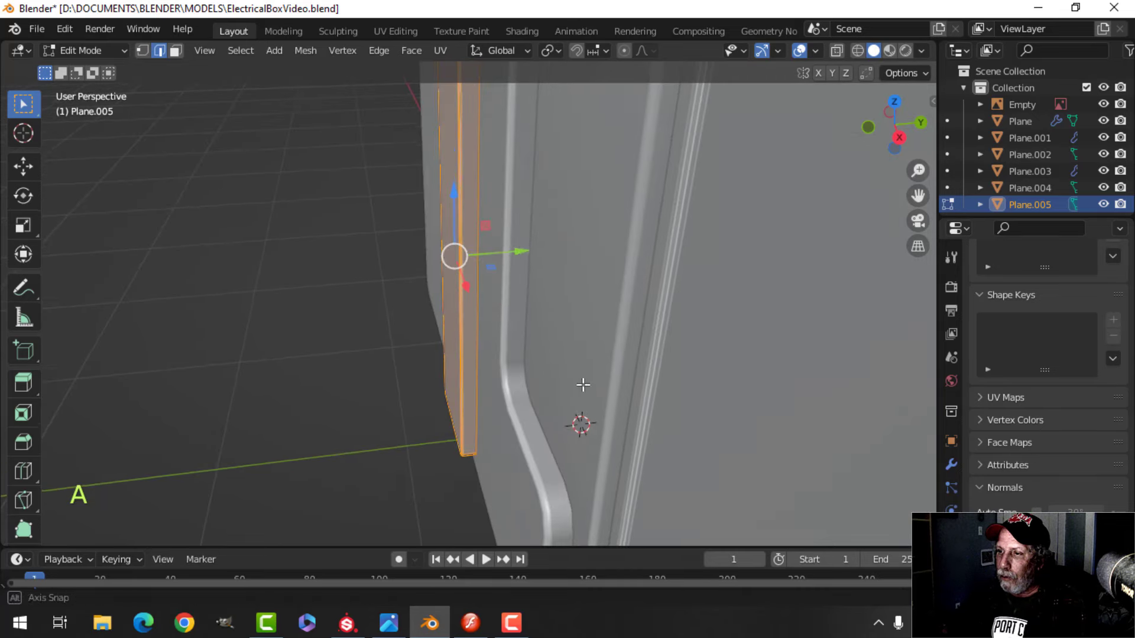
{"action": "left_click_drag", "start_coordinate": [520, 246], "coordinate": [615, 249]}
{"action": "key", "text": "Tab"}
{"action": "key", "text": "alt+a"}
{"action": "middle_click_drag", "start_coordinate": [562, 311], "coordinate": [593, 290]}
Snap the 3D cursor to the center of the handle plate's mesh and return to Object Mode
{"action": "key", "text": "KP_1"}
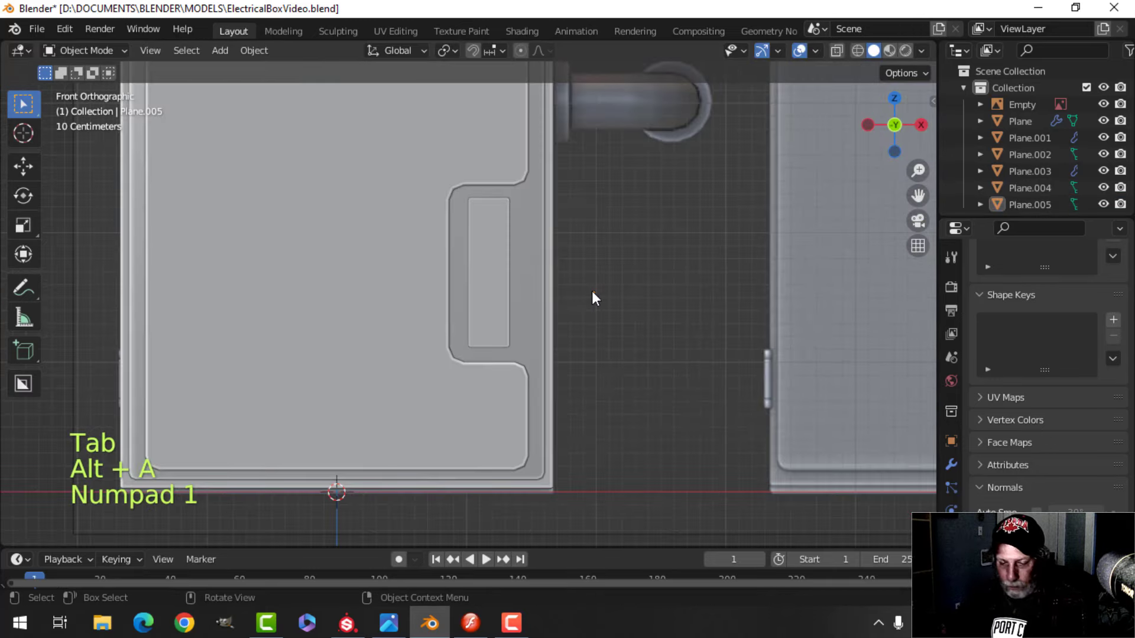
{"action": "key", "text": "z"}
{"action": "left_click", "coordinate": [467, 292]}
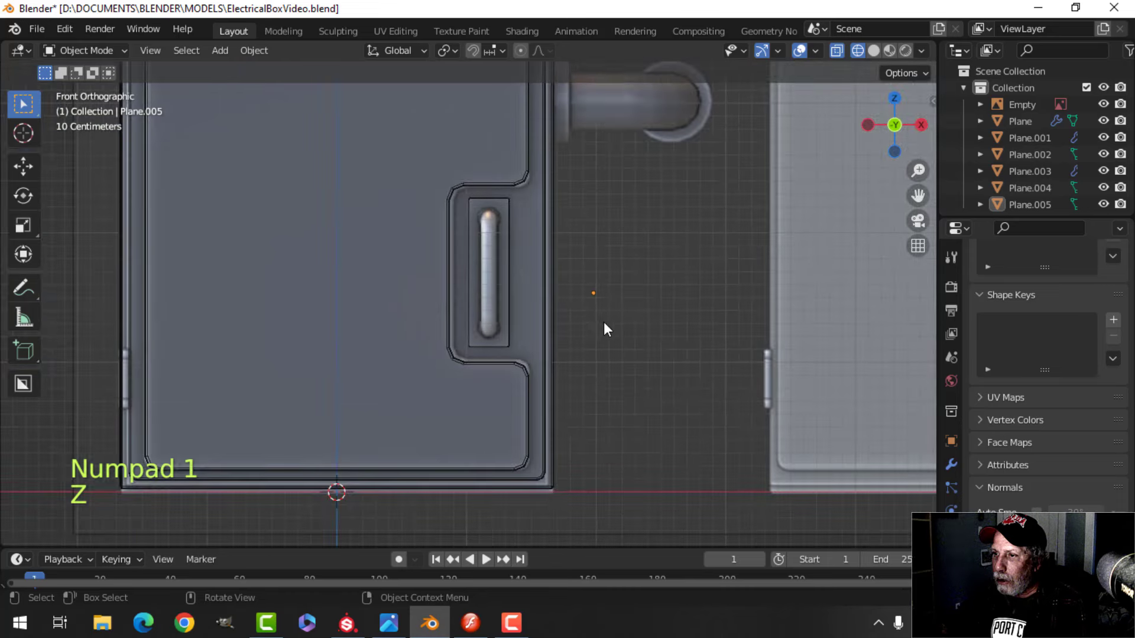
{"action": "left_click", "coordinate": [506, 270]}
{"action": "left_click", "coordinate": [508, 257]}
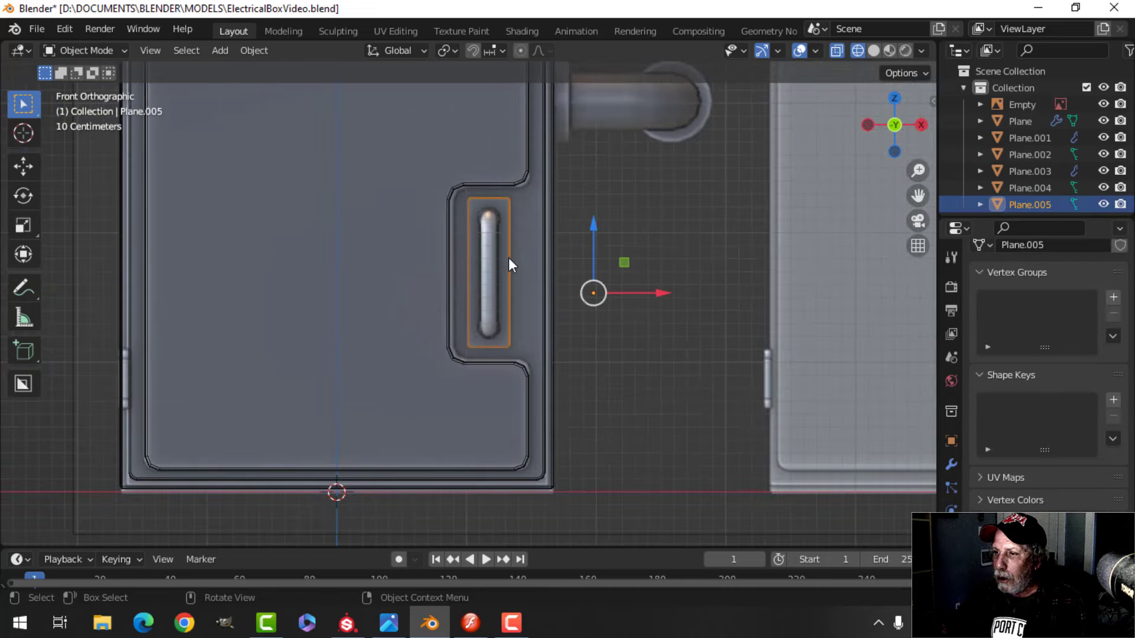
{"action": "key", "text": "Tab"}
{"action": "key", "text": "a"}
{"action": "key", "text": "shift+s"}
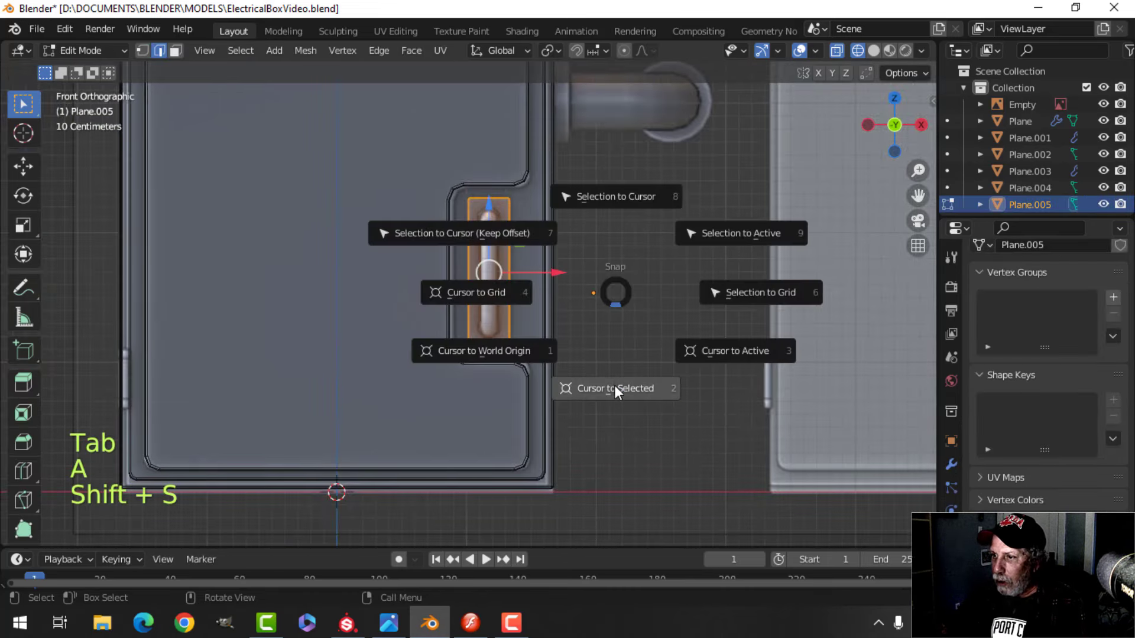
{"action": "left_click", "coordinate": [615, 387]}
{"action": "key", "text": "Tab"}
Add a cube mesh at the 3D cursor and switch to solid shading
{"action": "key", "text": "shift+a"}
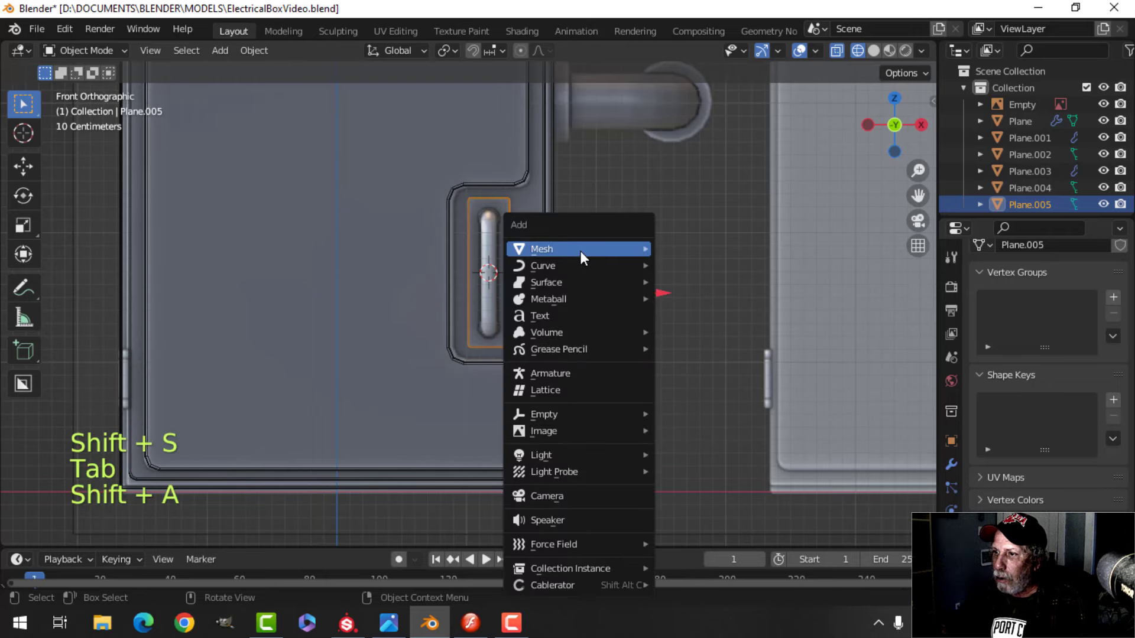
{"action": "mouse_move", "coordinate": [580, 251]}
{"action": "left_click", "coordinate": [688, 255]}
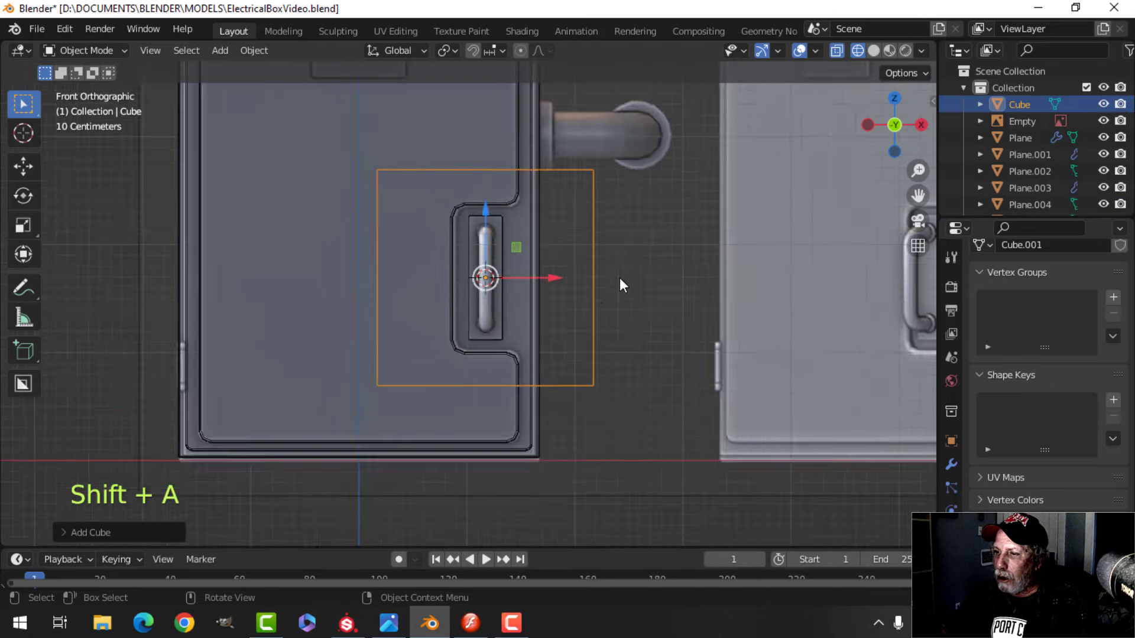
{"action": "mouse_move", "coordinate": [620, 278]}
{"action": "middle_mouse_down"}
{"action": "mouse_move", "coordinate": [469, 353]}
{"action": "mouse_move", "coordinate": [480, 349]}
{"action": "middle_mouse_up"}
{"action": "key", "text": "z"}
{"action": "left_click", "coordinate": [577, 352]}
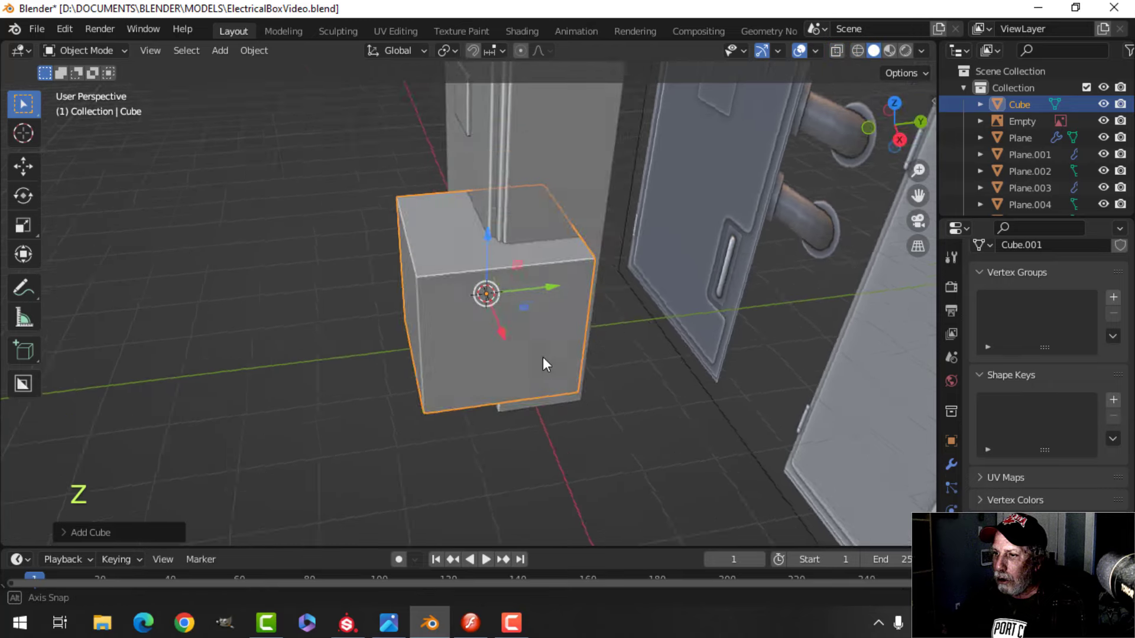
Delete all of the cube's faces except the front one in Edit Mode, and select the remaining face
{"action": "key", "text": "Tab"}
{"action": "key", "text": "3"}
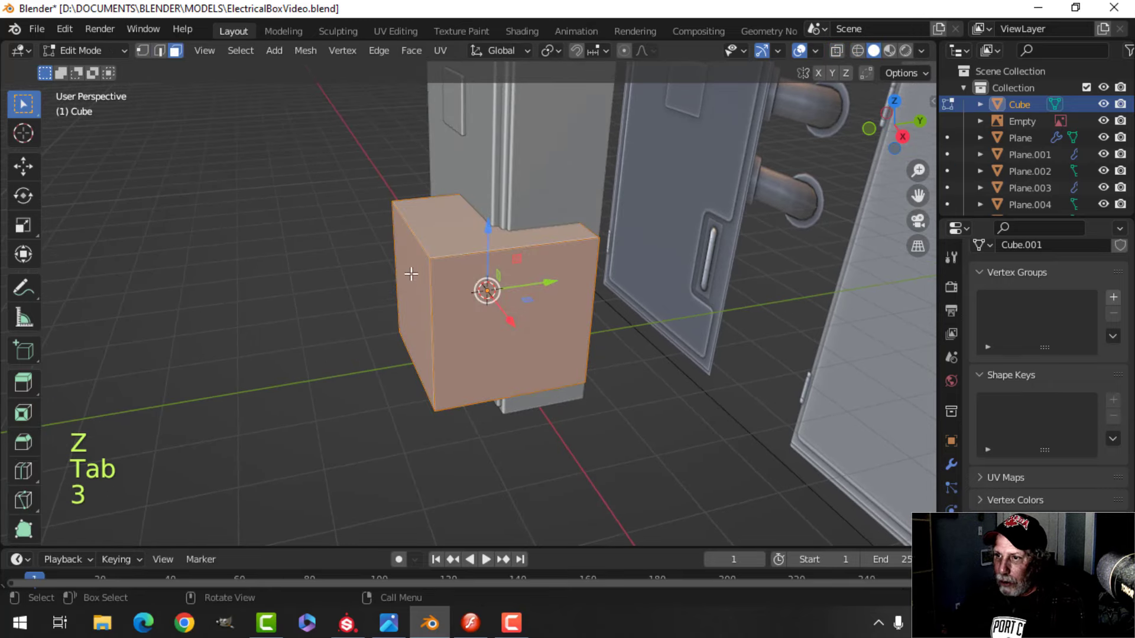
{"action": "left_click", "coordinate": [411, 274]}
{"action": "key", "text": "ctrl+i"}
{"action": "key", "text": "x"}
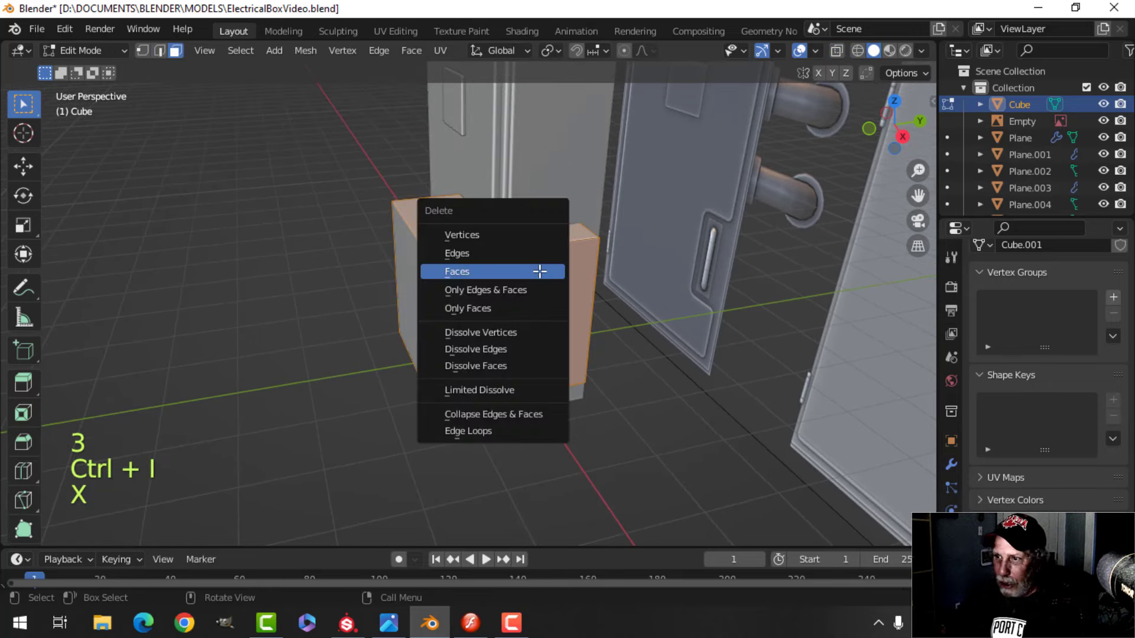
{"action": "left_click", "coordinate": [539, 273]}
{"action": "key", "text": "a"}
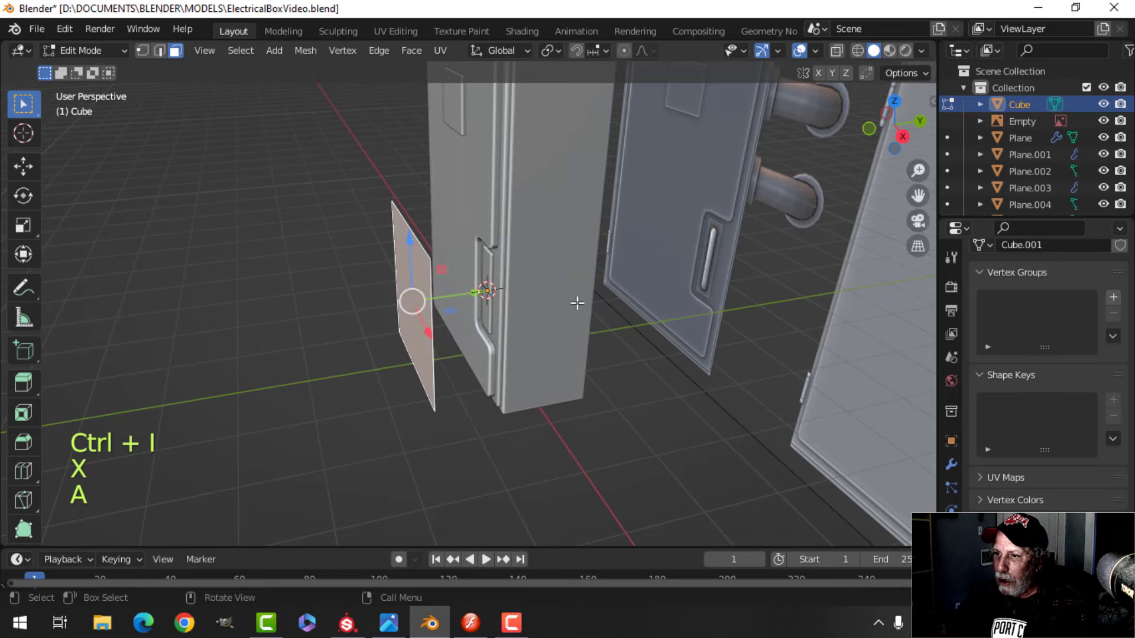
Rotate the remaining face 90° about the Z axis so it stands perpendicular to the door
{"action": "mouse_move", "coordinate": [578, 299]}
{"action": "middle_mouse_down"}
{"action": "mouse_move", "coordinate": [670, 292]}
{"action": "mouse_move", "coordinate": [593, 299]}
{"action": "middle_mouse_up"}
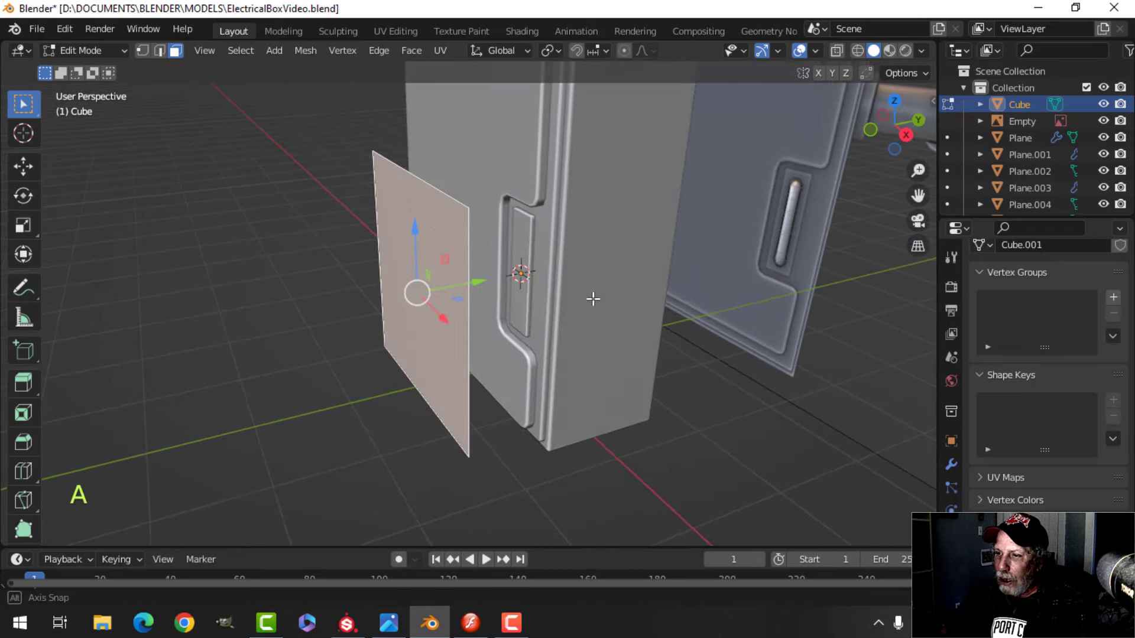
{"action": "key", "text": "r"}
{"action": "key", "text": "z"}
{"action": "key", "text": "9"}
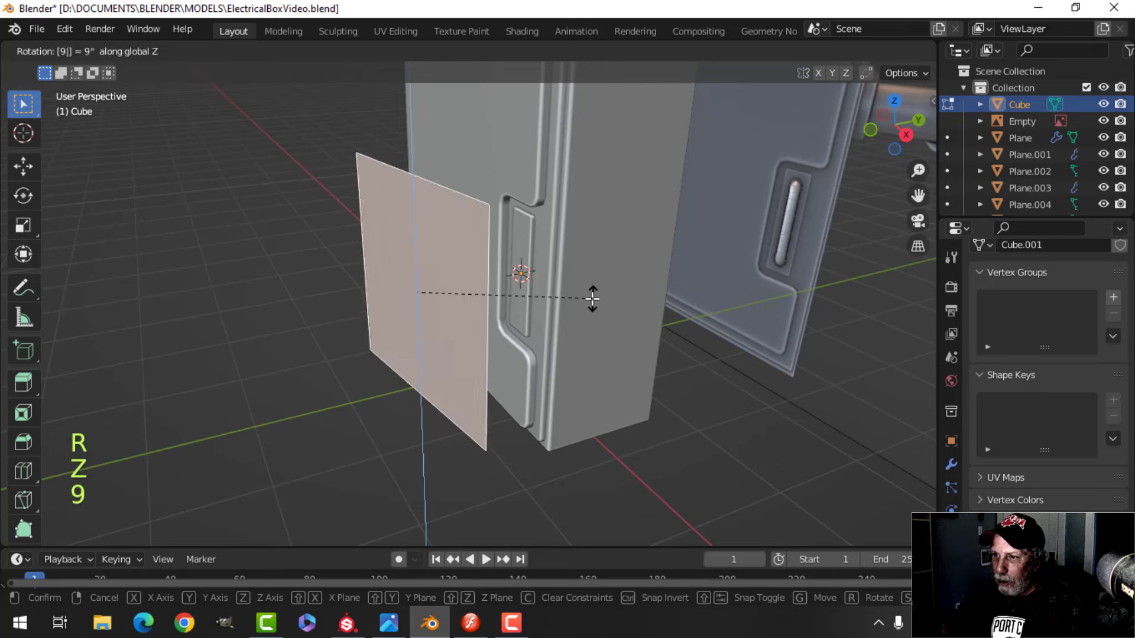
{"action": "key", "text": "0"}
{"action": "left_click", "coordinate": [682, 275]}
Move the face up against the handle plate and scale it down to about the handle's height
{"action": "key", "text": "s"}
{"action": "left_click", "coordinate": [591, 289]}
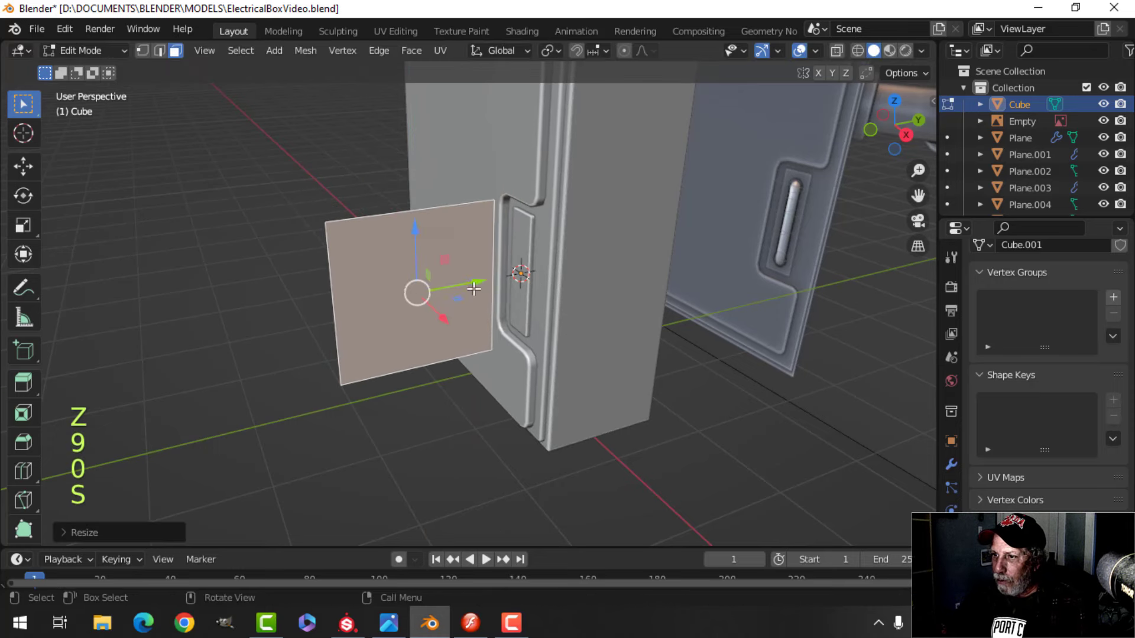
{"action": "key", "text": "g"}
{"action": "left_click", "coordinate": [542, 288]}
{"action": "key", "text": "s"}
{"action": "left_click", "coordinate": [627, 284]}
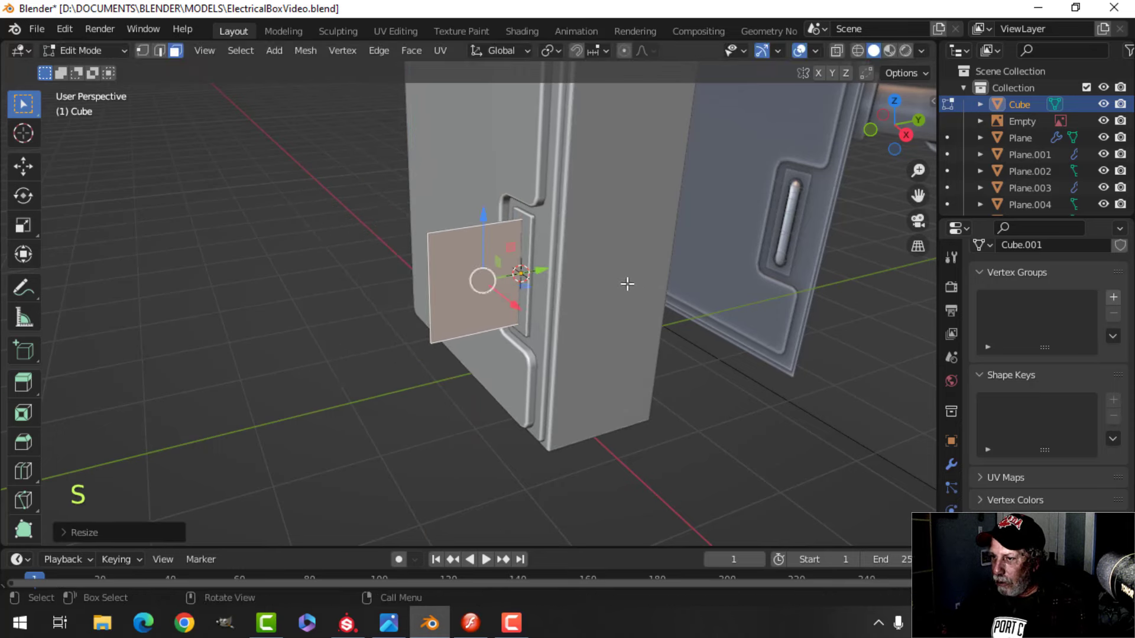
Compare the face's height and position with the reference handle in front wireframe view and from the side
{"action": "key", "text": "KP_1"}
{"action": "key", "text": "z"}
{"action": "left_click", "coordinate": [562, 285]}
{"action": "scroll", "coordinate": [633, 274], "scroll_direction": "up", "scroll_amount": 4}
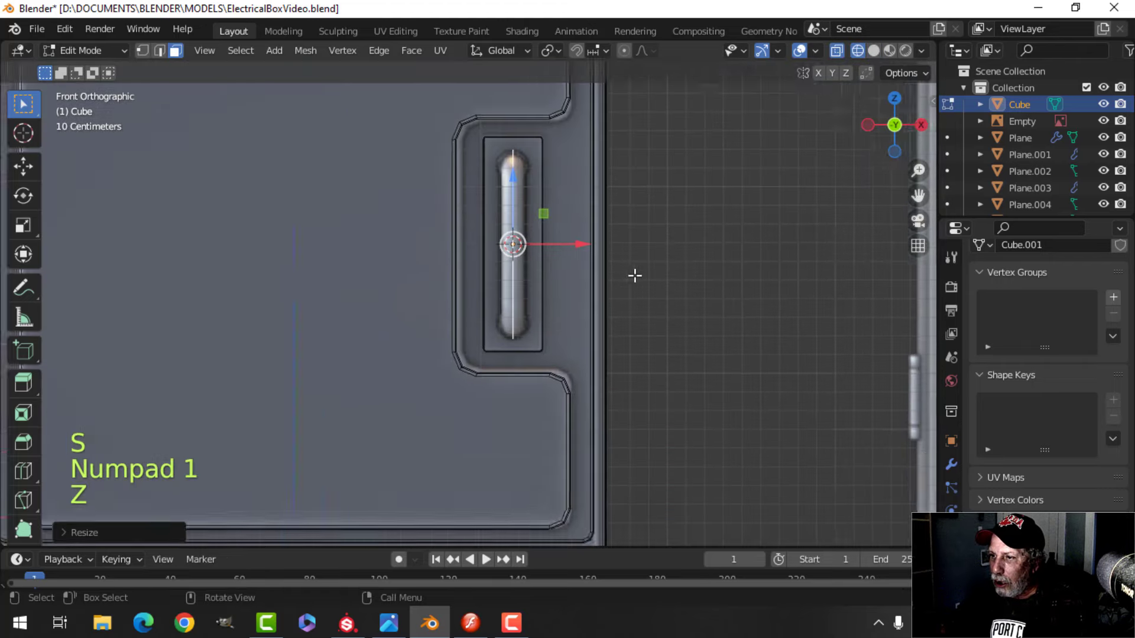
{"action": "middle_click_drag", "start_coordinate": [633, 274], "coordinate": [540, 339], "text": "shift"}
{"action": "scroll", "coordinate": [649, 320], "scroll_direction": "up", "scroll_amount": 1}
{"action": "key", "text": "z"}
{"action": "left_click", "coordinate": [752, 334]}
{"action": "scroll", "coordinate": [559, 350], "scroll_direction": "up", "scroll_amount": 3}
{"action": "scroll", "coordinate": [558, 350], "scroll_direction": "down", "scroll_amount": 3}
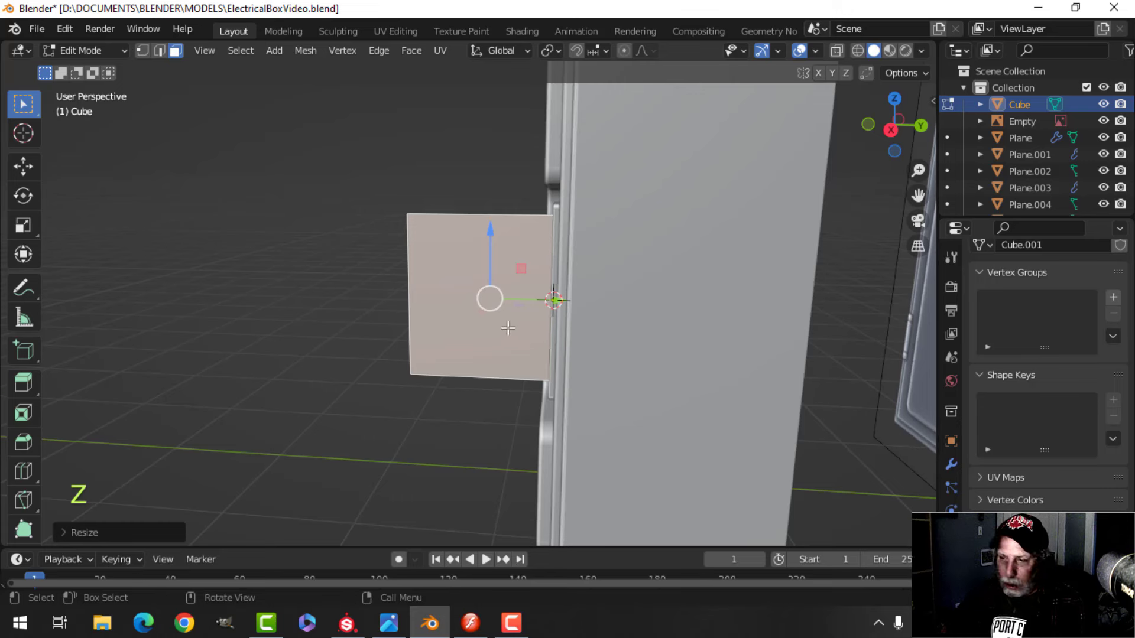
Move the face's outer edge closer to the door and delete its door-side edge, leaving an open U-shaped outline
{"action": "key", "text": "2"}
{"action": "left_click_drag", "start_coordinate": [487, 300], "coordinate": [562, 302]}
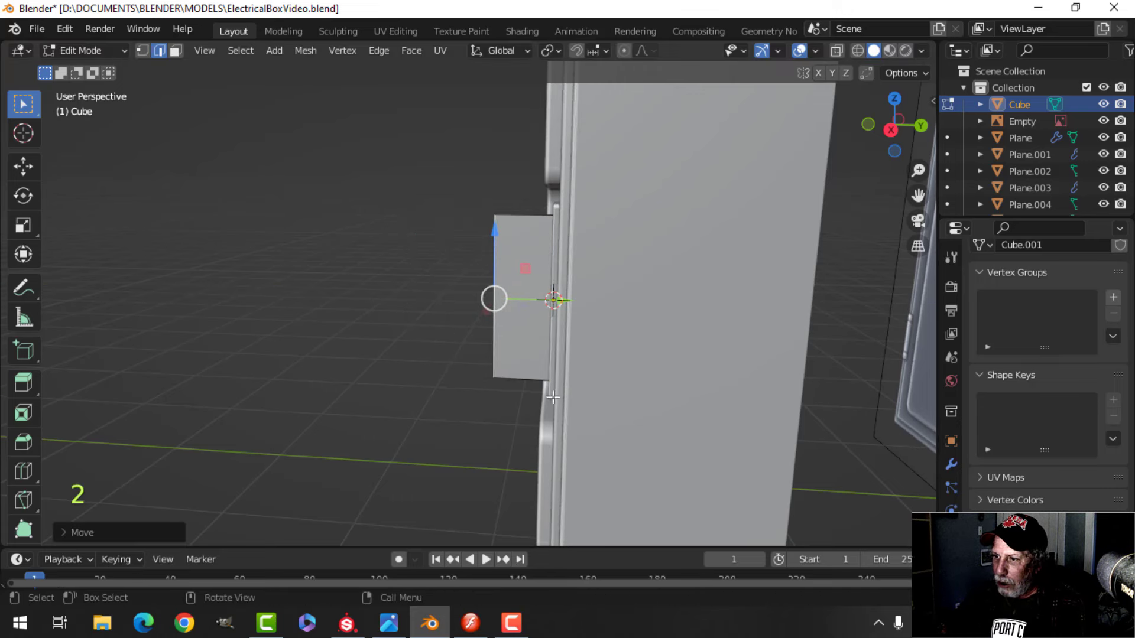
{"action": "left_click", "coordinate": [564, 291]}
{"action": "key", "text": "x"}
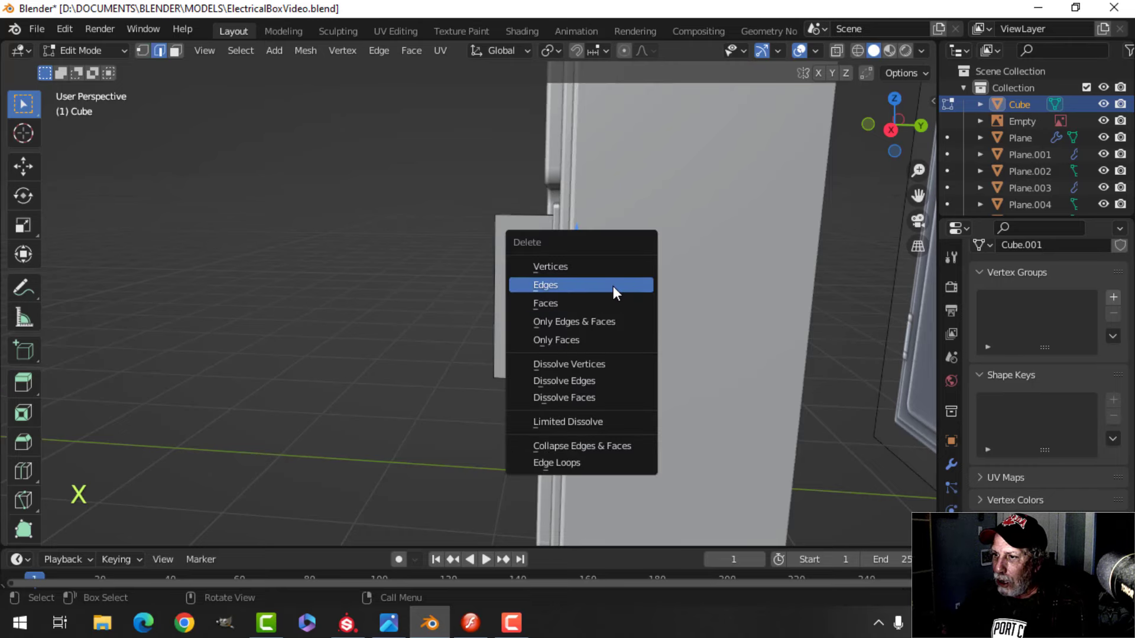
{"action": "left_click", "coordinate": [615, 288]}
{"action": "key", "text": "a"}
Round the two outer corners of the U-shaped outline with a four-segment vertex bevel
{"action": "middle_click_drag", "start_coordinate": [598, 295], "coordinate": [534, 219]}
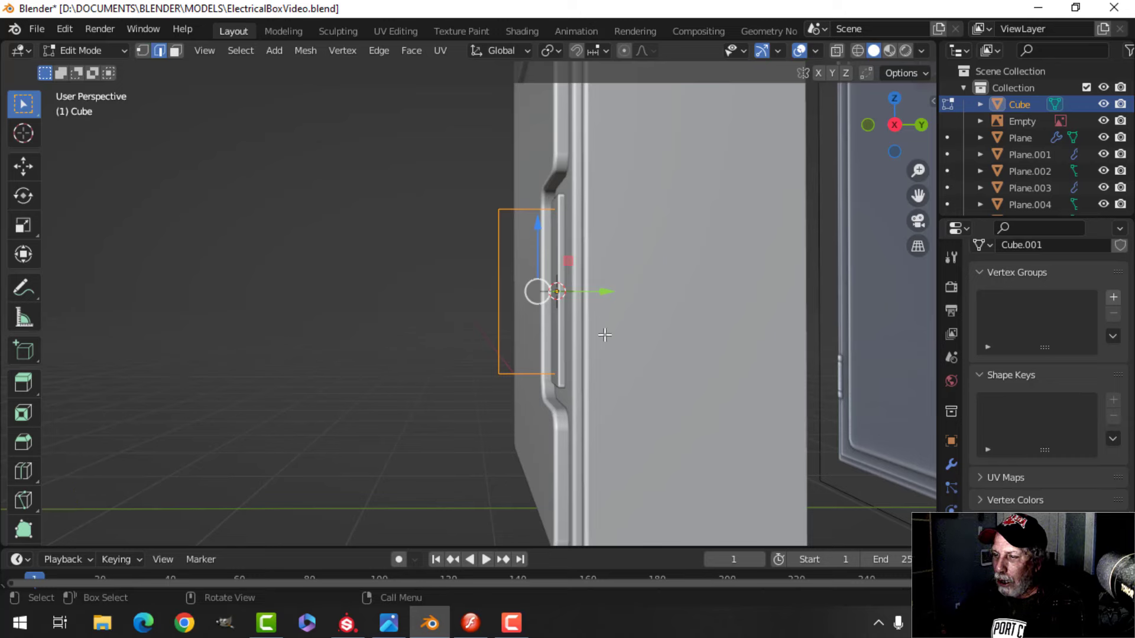
{"action": "scroll", "coordinate": [603, 335], "scroll_direction": "up", "scroll_amount": 2}
{"action": "middle_click_drag", "start_coordinate": [599, 335], "coordinate": [565, 199], "text": "shift"}
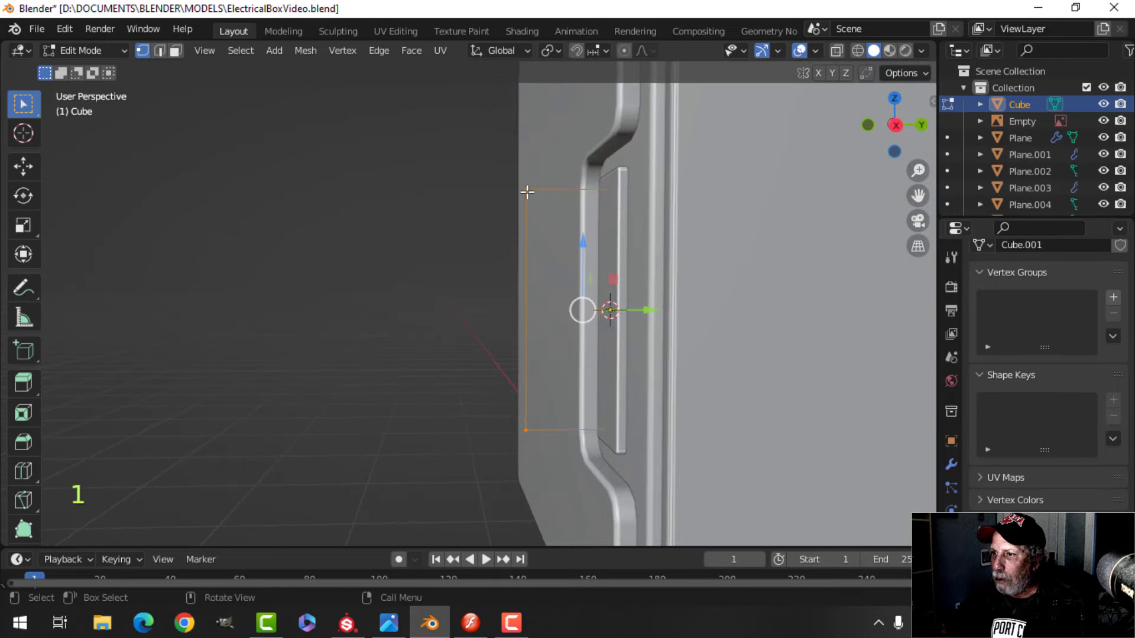
{"action": "middle_click_drag", "start_coordinate": [552, 435], "coordinate": [650, 437]}
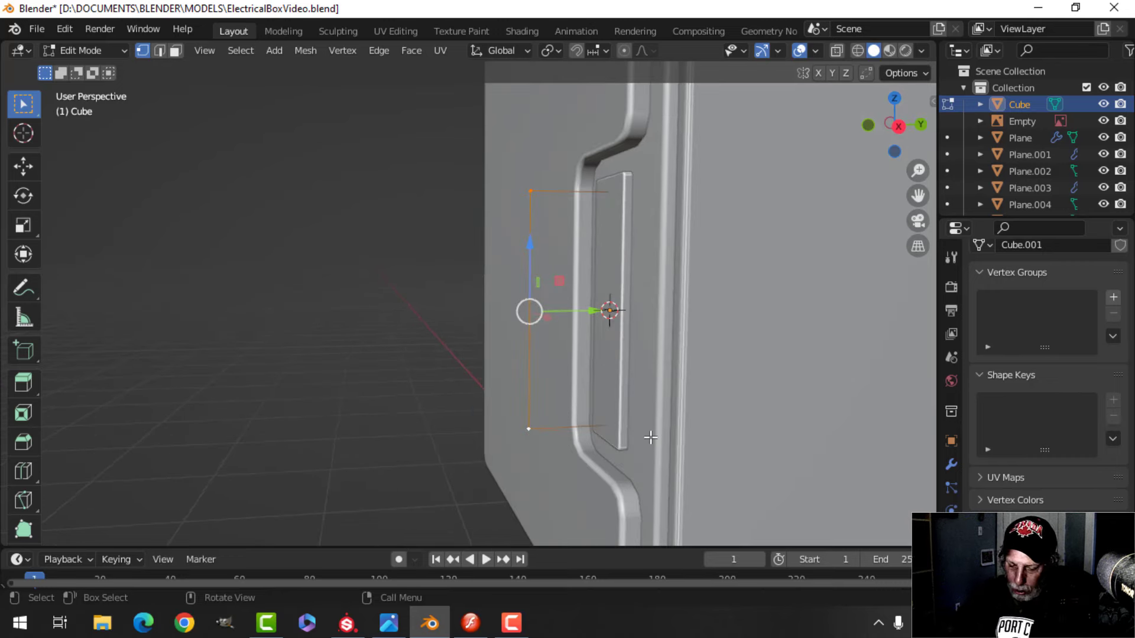
{"action": "key", "text": "ctrl+shift+b"}
{"action": "key", "text": "shift"}
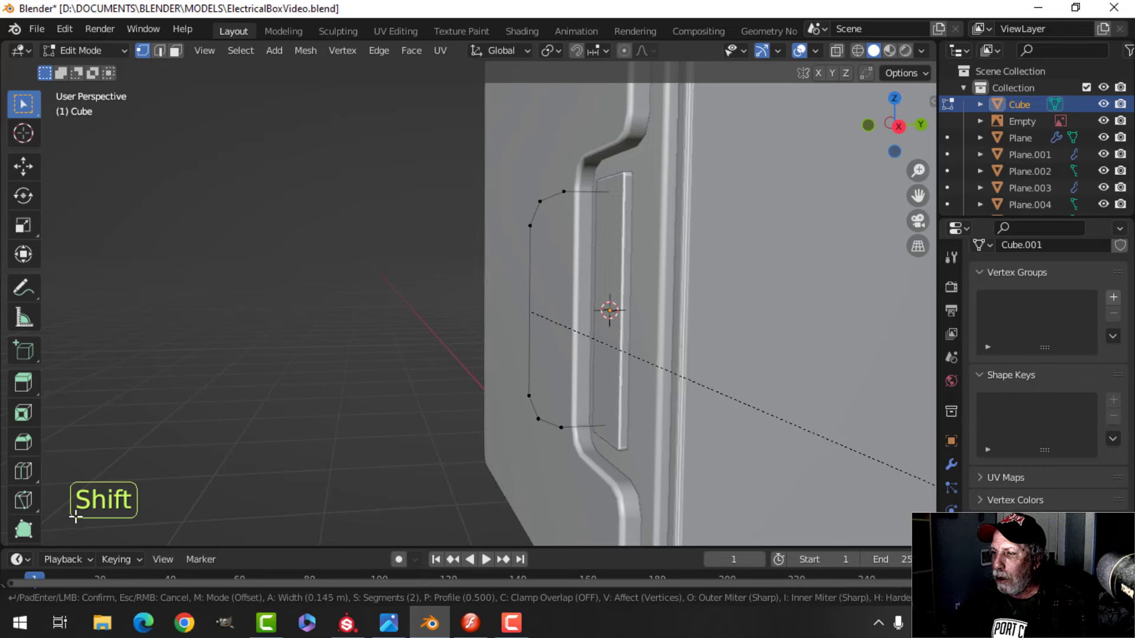
{"action": "left_click", "coordinate": [45, 523]}
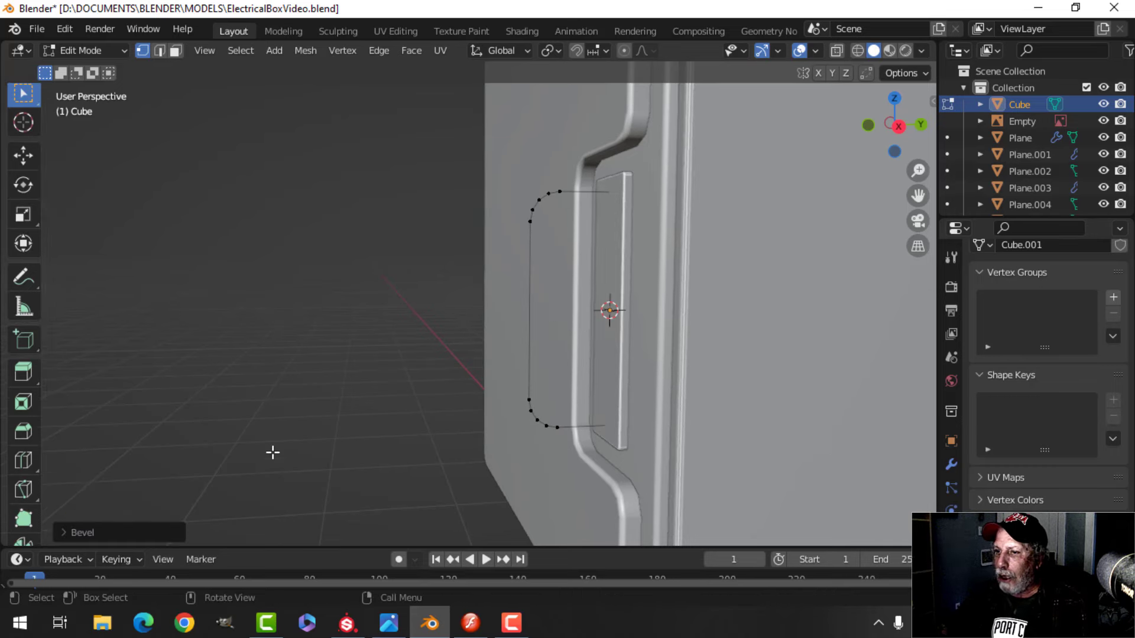
Return to Object Mode and convert the handle outline to a curve
{"action": "middle_click_drag", "start_coordinate": [272, 453], "coordinate": [533, 417]}
{"action": "key", "text": "Tab"}
{"action": "scroll", "coordinate": [533, 416], "scroll_direction": "down", "scroll_amount": 4}
{"action": "key", "text": "alt+a"}
{"action": "scroll", "coordinate": [512, 340], "scroll_direction": "up", "scroll_amount": 2}
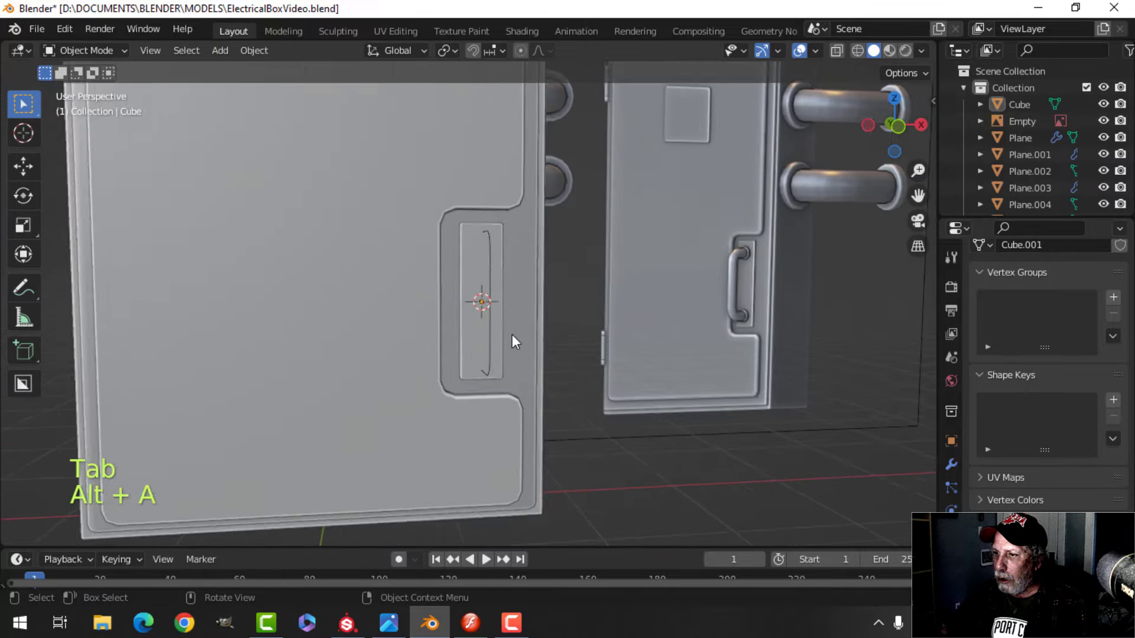
{"action": "middle_click_drag", "start_coordinate": [512, 340], "coordinate": [526, 265]}
{"action": "right_click", "coordinate": [536, 197]}
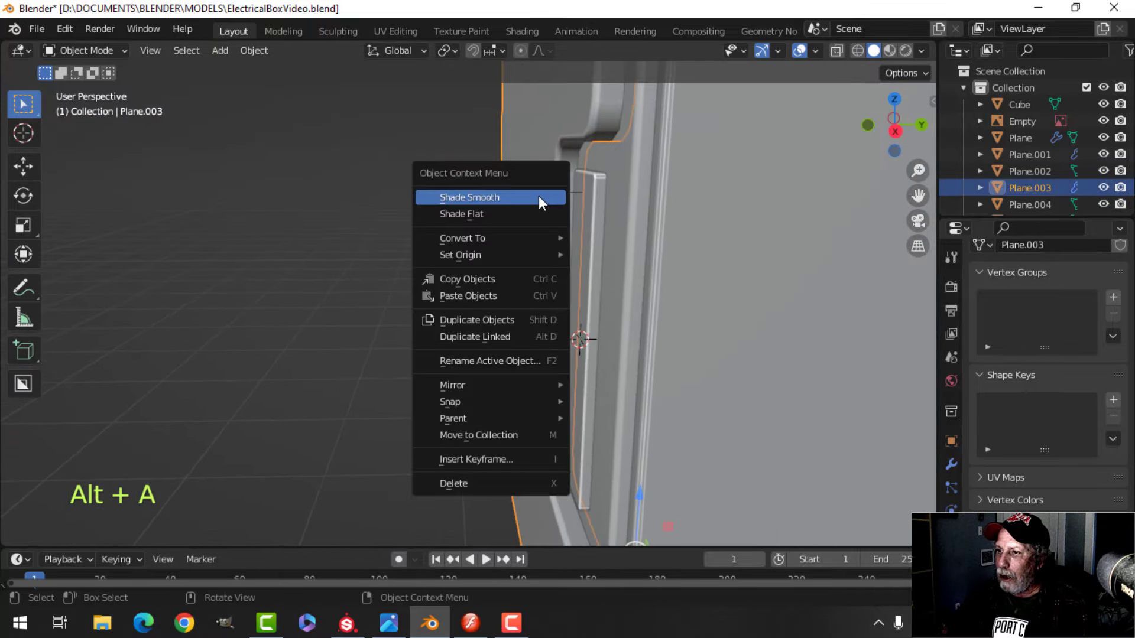
{"action": "key", "text": "Escape"}
{"action": "left_click", "coordinate": [536, 190]}
{"action": "right_click", "coordinate": [536, 192]}
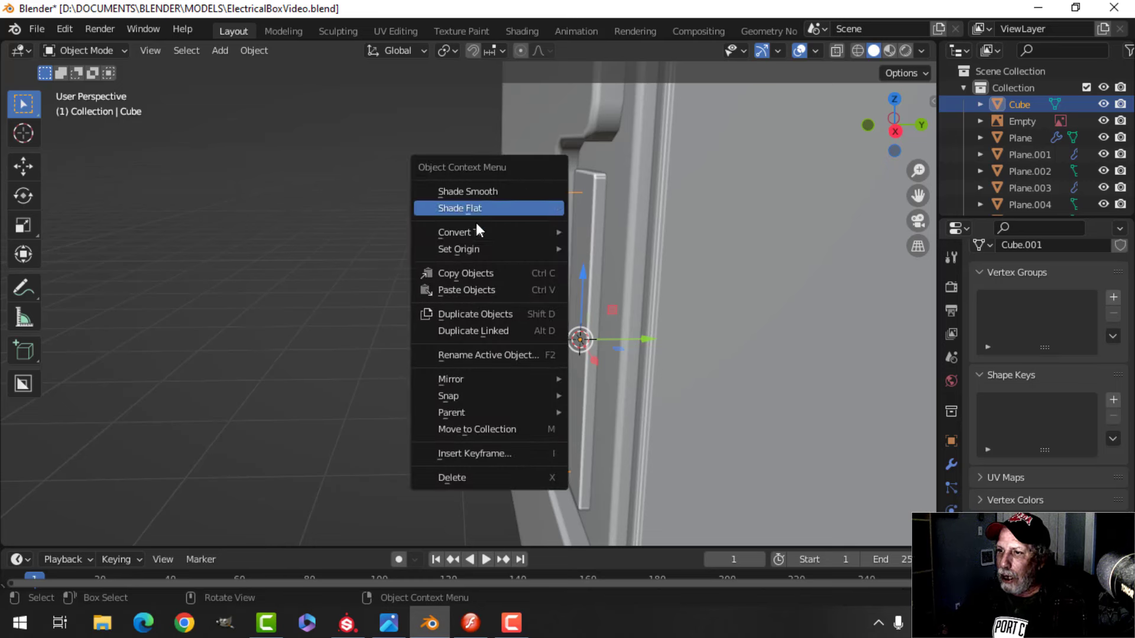
{"action": "mouse_move", "coordinate": [530, 229]}
{"action": "left_click", "coordinate": [630, 231]}
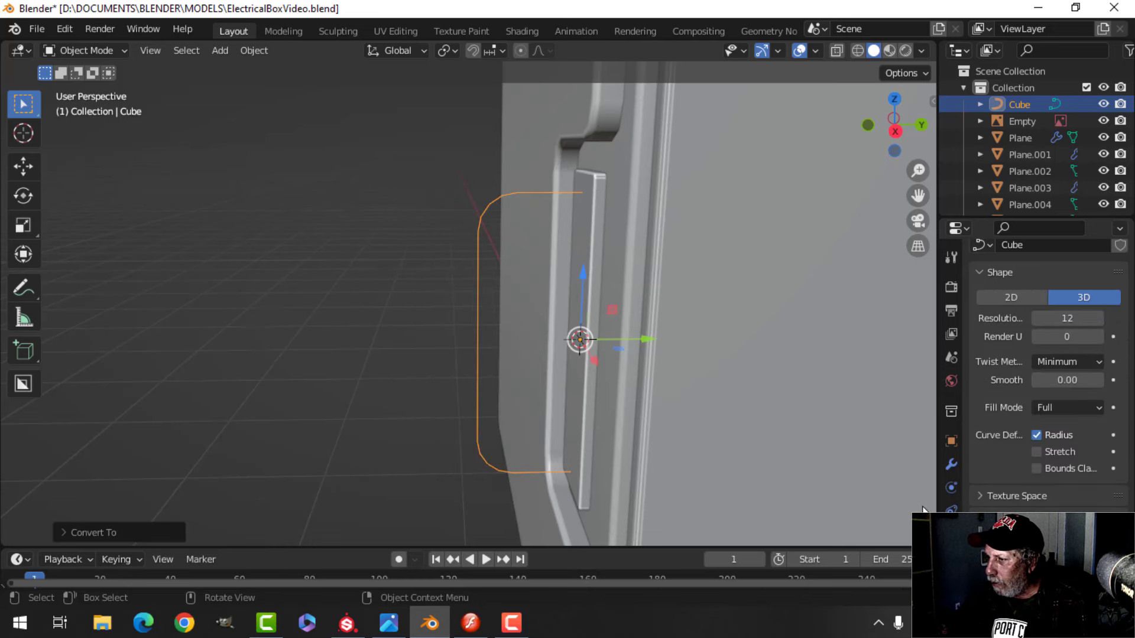
Give the handle curve a round bevel with a depth of about 0.078 m
{"action": "scroll", "coordinate": [1041, 499], "scroll_direction": "down", "scroll_amount": 5}
{"action": "left_click", "coordinate": [979, 408]}
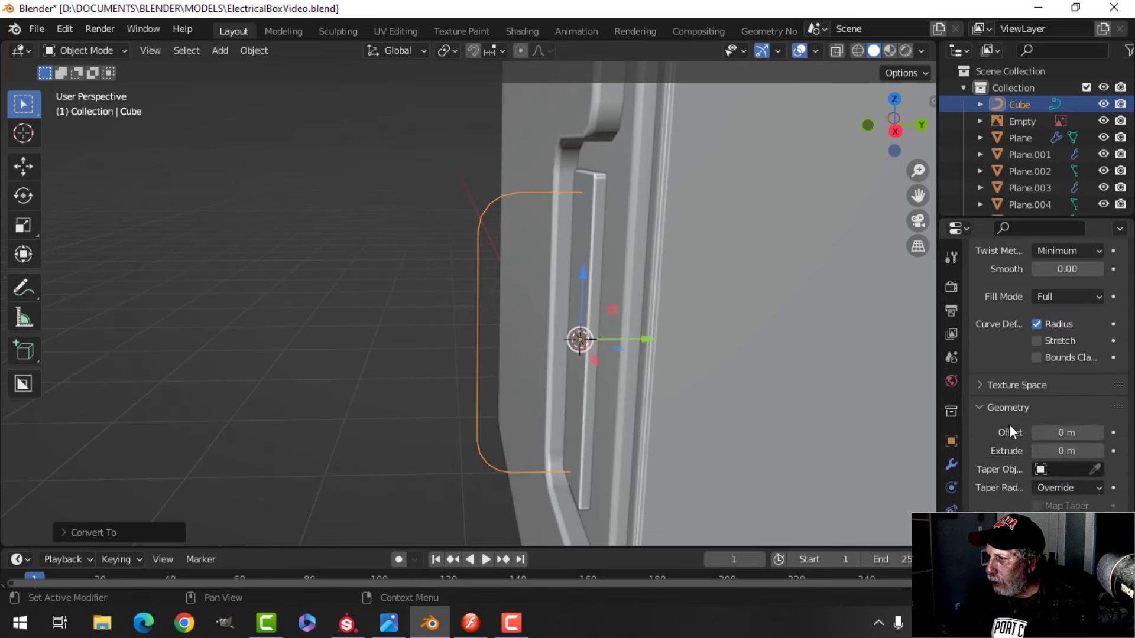
{"action": "scroll", "coordinate": [1009, 424], "scroll_direction": "down", "scroll_amount": 5}
{"action": "left_click_drag", "start_coordinate": [1067, 411], "coordinate": [1104, 410], "text": "shift"}
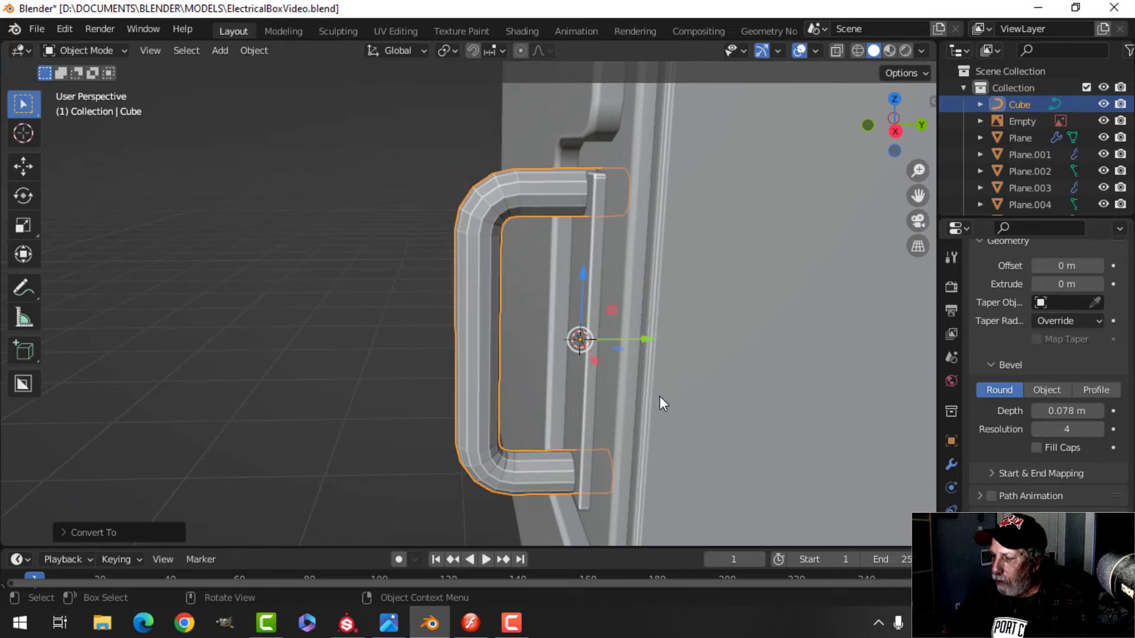
In side wireframe view, lower the control points of the handle's upper end so it sits within the backing plate
{"action": "key", "text": "KP_1"}
{"action": "key", "text": "KP_3"}
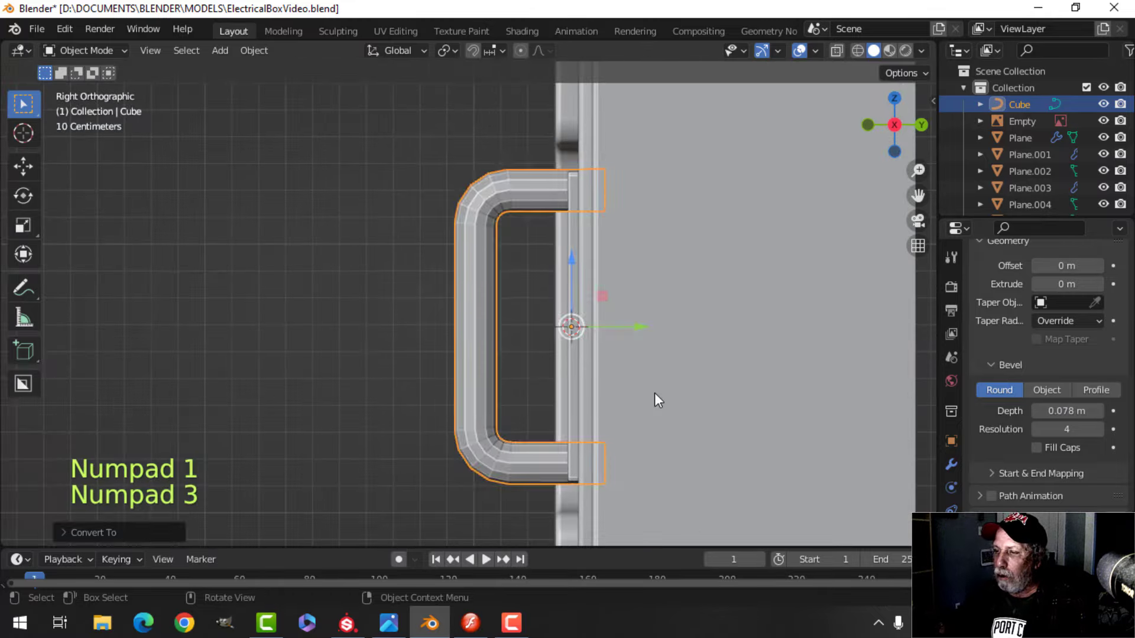
{"action": "key", "text": "Tab"}
{"action": "key", "text": "z"}
{"action": "left_click", "coordinate": [494, 392]}
{"action": "key", "text": "alt+a"}
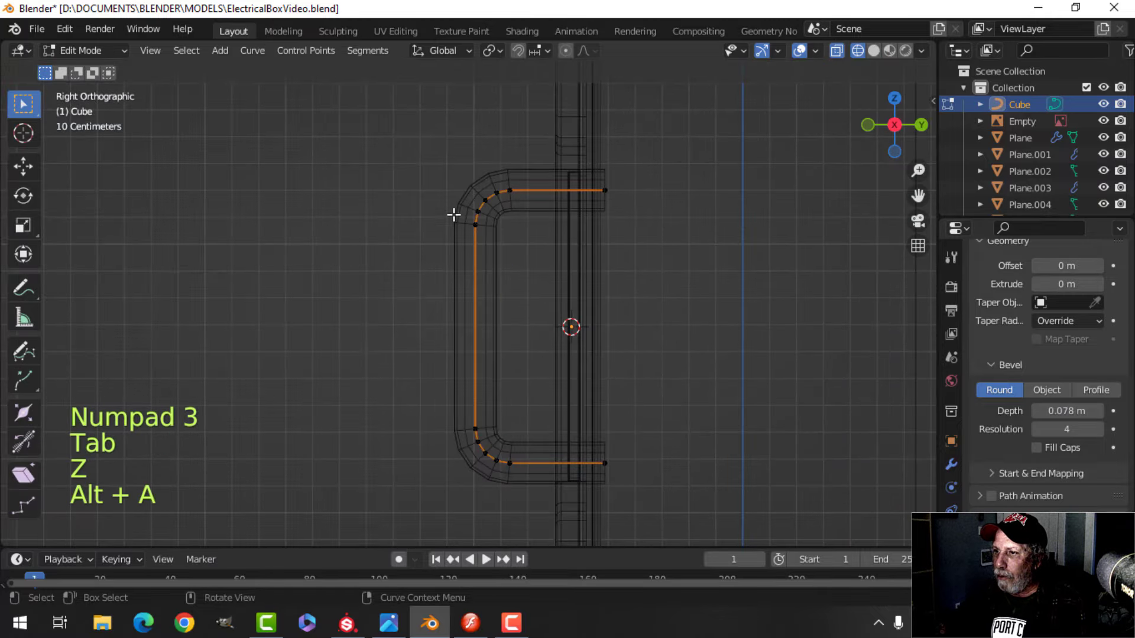
{"action": "key", "text": "b"}
{"action": "left_click_drag", "start_coordinate": [392, 88], "coordinate": [762, 266]}
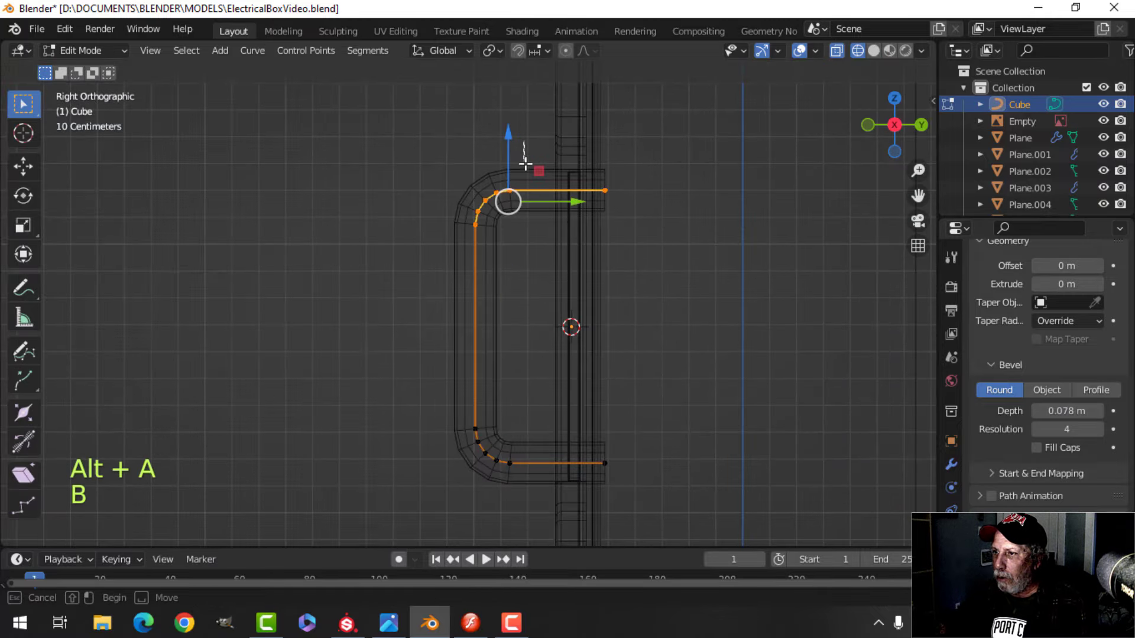
{"action": "left_click_drag", "start_coordinate": [525, 164], "coordinate": [511, 155]}
{"action": "key", "text": "ctrl+z"}
Raise the control points of the handle's lower end within the plate and return to solid shading
{"action": "key", "text": "alt+a"}
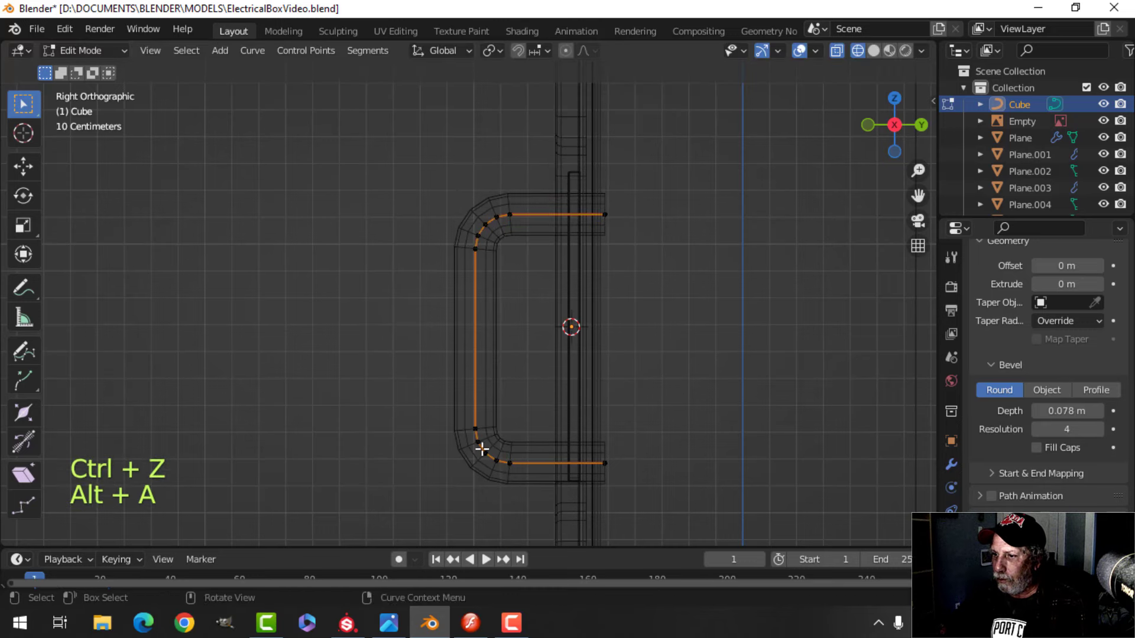
{"action": "key", "text": "b"}
{"action": "left_click_drag", "start_coordinate": [385, 379], "coordinate": [733, 541]}
{"action": "left_click_drag", "start_coordinate": [510, 390], "coordinate": [523, 360]}
{"action": "key", "text": "KP_1"}
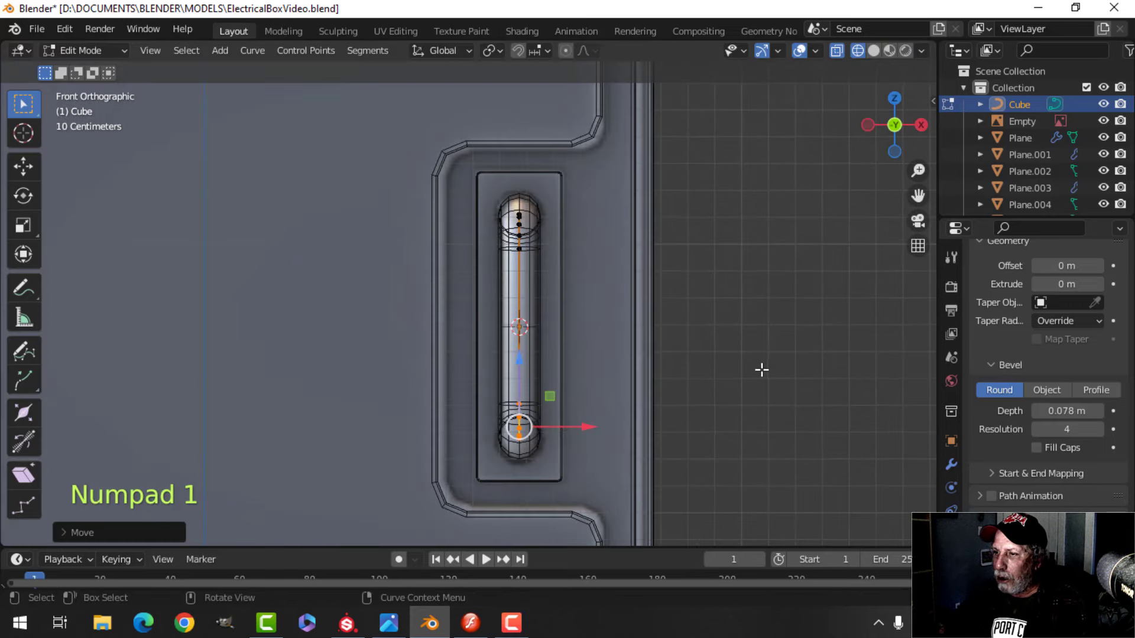
{"action": "key", "text": "z"}
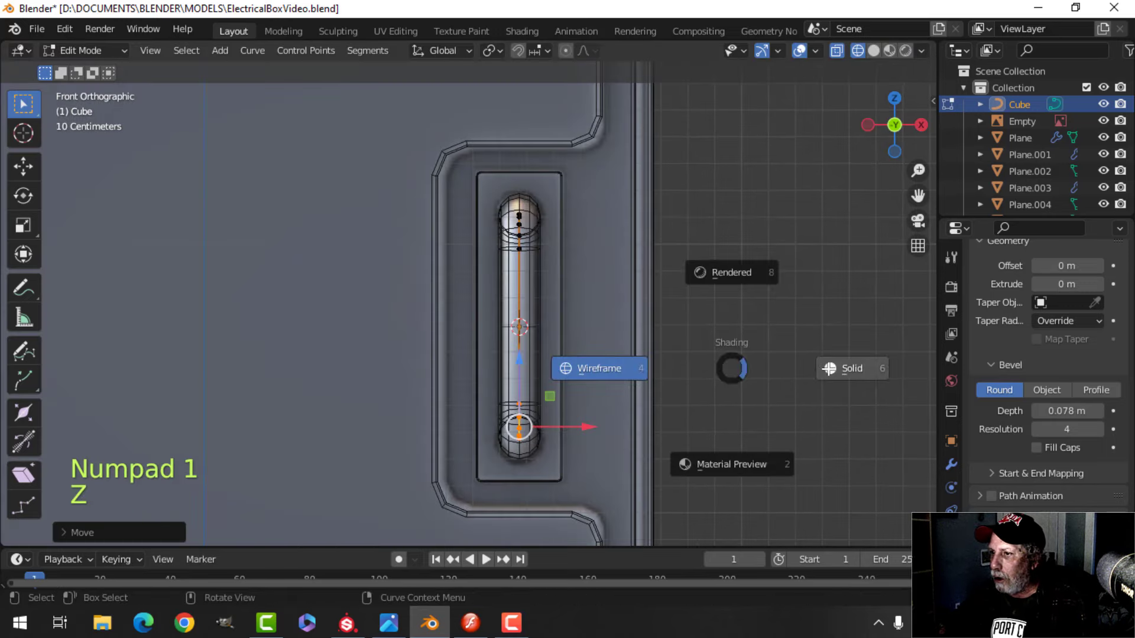
{"action": "left_click", "coordinate": [859, 375]}
Move the whole handle curve slightly along Y toward the door
{"action": "mouse_move", "coordinate": [667, 361]}
{"action": "middle_mouse_down"}
{"action": "mouse_move", "coordinate": [550, 377]}
{"action": "mouse_move", "coordinate": [461, 367]}
{"action": "mouse_move", "coordinate": [524, 379]}
{"action": "mouse_move", "coordinate": [388, 377]}
{"action": "mouse_move", "coordinate": [594, 383]}
{"action": "mouse_move", "coordinate": [593, 370]}
{"action": "mouse_move", "coordinate": [634, 363]}
{"action": "mouse_move", "coordinate": [626, 399]}
{"action": "middle_mouse_up"}
{"action": "key", "text": "Tab"}
{"action": "scroll", "coordinate": [550, 378], "scroll_direction": "down", "scroll_amount": 3}
{"action": "key", "text": "alt+a"}
{"action": "key", "text": "Tab"}
{"action": "key", "text": "a"}
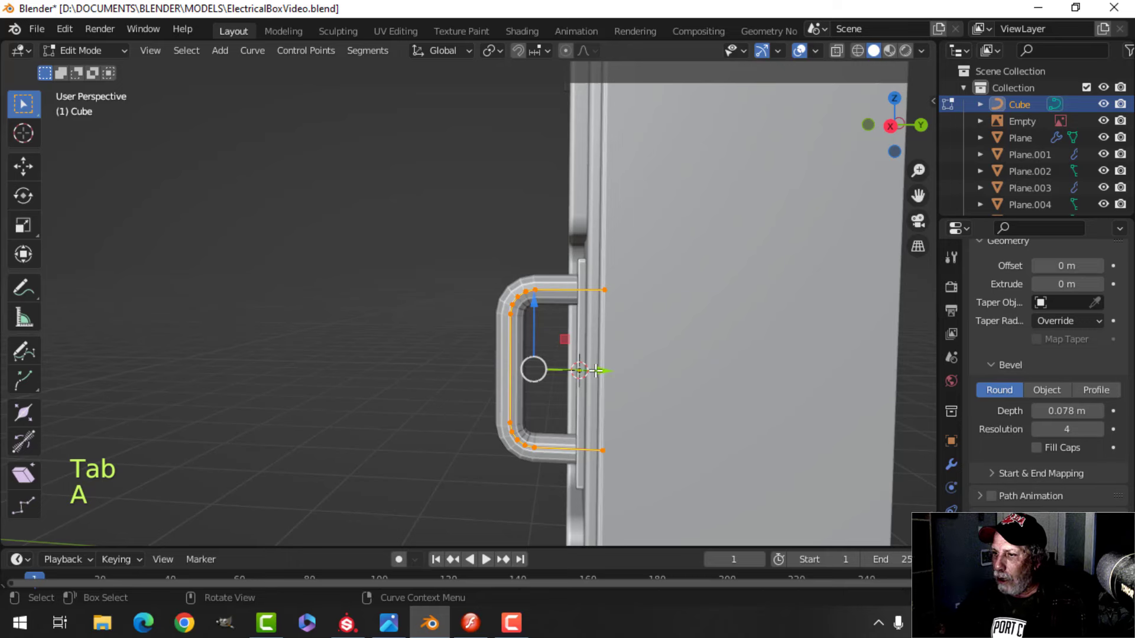
{"action": "left_click_drag", "start_coordinate": [595, 371], "coordinate": [611, 370]}
Select the handle curve's two end points and pull them back along Y toward the backing plate, then leave Edit Mode
{"action": "left_click", "coordinate": [622, 290]}
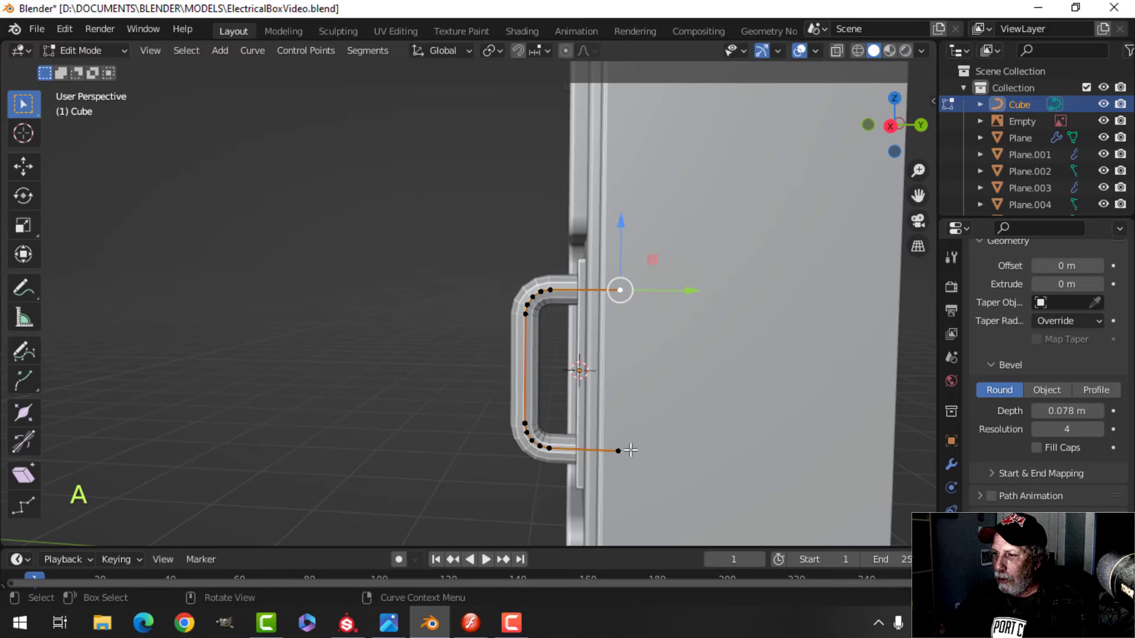
{"action": "left_click", "coordinate": [620, 452], "text": "shift"}
{"action": "left_click_drag", "start_coordinate": [686, 374], "coordinate": [660, 369]}
{"action": "key", "text": "Tab"}
Shade the handle smooth
{"action": "middle_click_drag", "start_coordinate": [545, 395], "coordinate": [520, 346]}
{"action": "key", "text": "alt+a"}
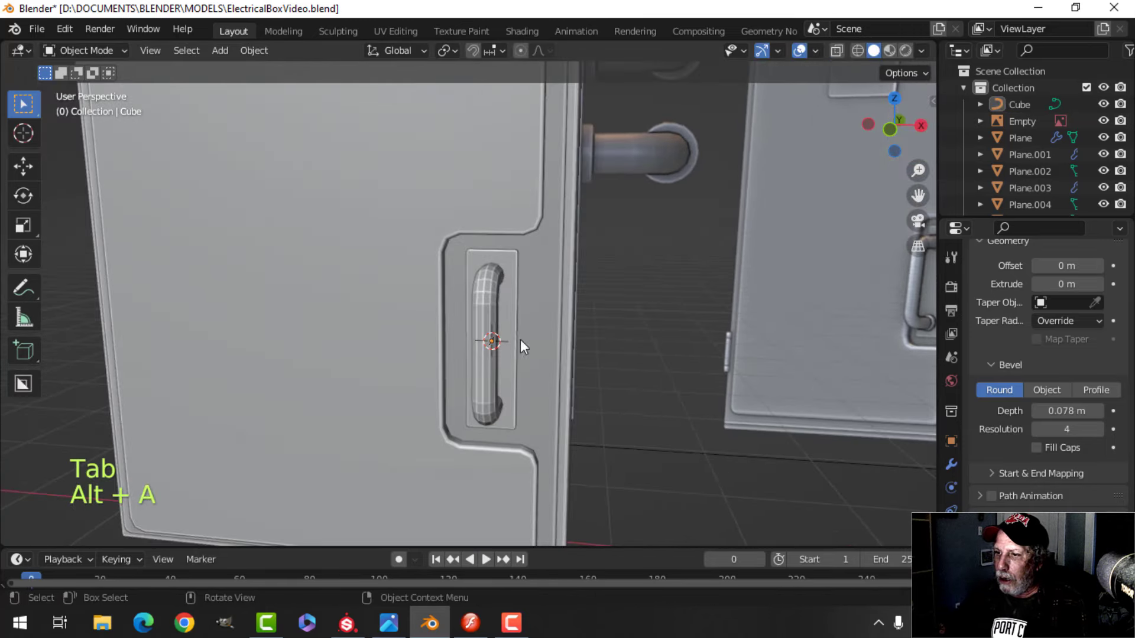
{"action": "right_click", "coordinate": [490, 297]}
{"action": "scroll", "coordinate": [672, 332], "scroll_direction": "down", "scroll_amount": 3}
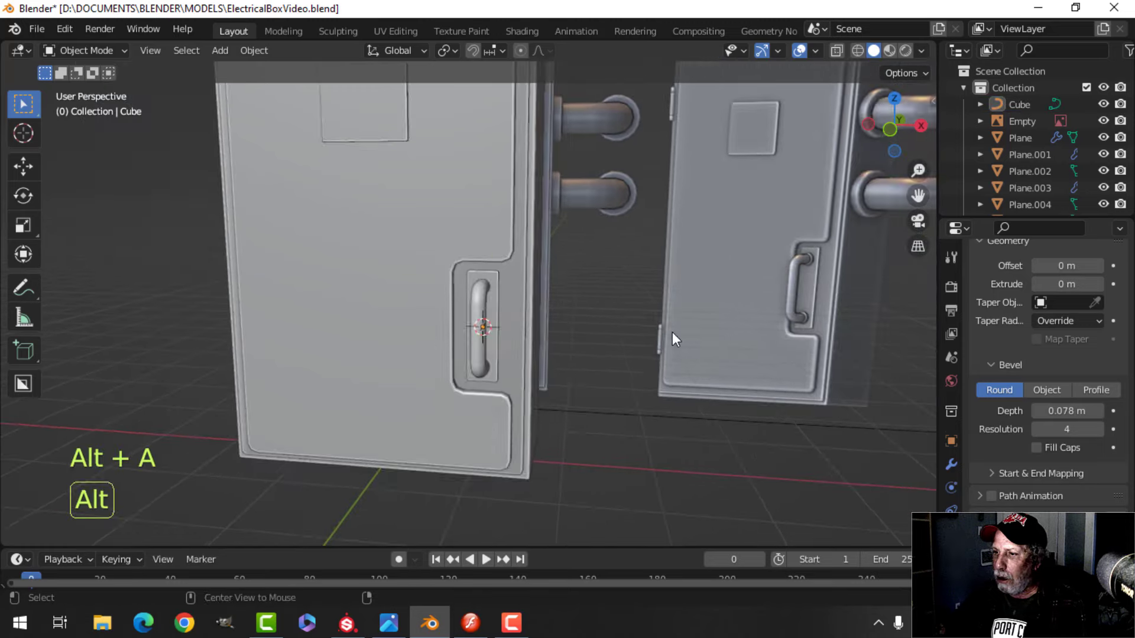
Compare the modeled handle with the reference handle, examining its thickness and how its ends meet the backing plate
{"action": "middle_click_drag", "start_coordinate": [716, 316], "coordinate": [642, 322], "text": "shift"}
{"action": "scroll", "coordinate": [410, 367], "scroll_direction": "up", "scroll_amount": 3}
{"action": "middle_click_drag", "start_coordinate": [411, 368], "coordinate": [535, 369], "text": "shift"}
{"action": "middle_click_drag", "start_coordinate": [535, 370], "coordinate": [822, 266]}
{"action": "scroll", "coordinate": [739, 340], "scroll_direction": "down", "scroll_amount": 3}
{"action": "middle_click_drag", "start_coordinate": [739, 339], "coordinate": [529, 323], "text": "shift"}
{"action": "middle_click_drag", "start_coordinate": [695, 310], "coordinate": [757, 353], "text": "shift"}
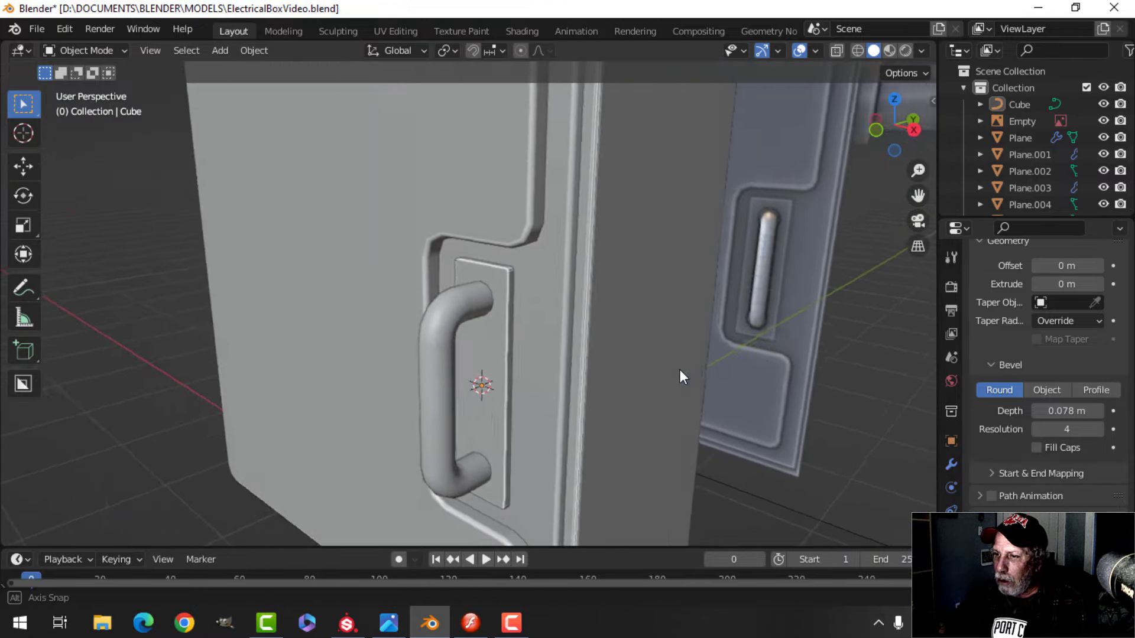
{"action": "scroll", "coordinate": [611, 384], "scroll_direction": "up", "scroll_amount": 2}
{"action": "middle_click_drag", "start_coordinate": [680, 369], "coordinate": [545, 336]}
Set the handle curve's bevel depth to 0.075 m
{"action": "left_click", "coordinate": [463, 250]}
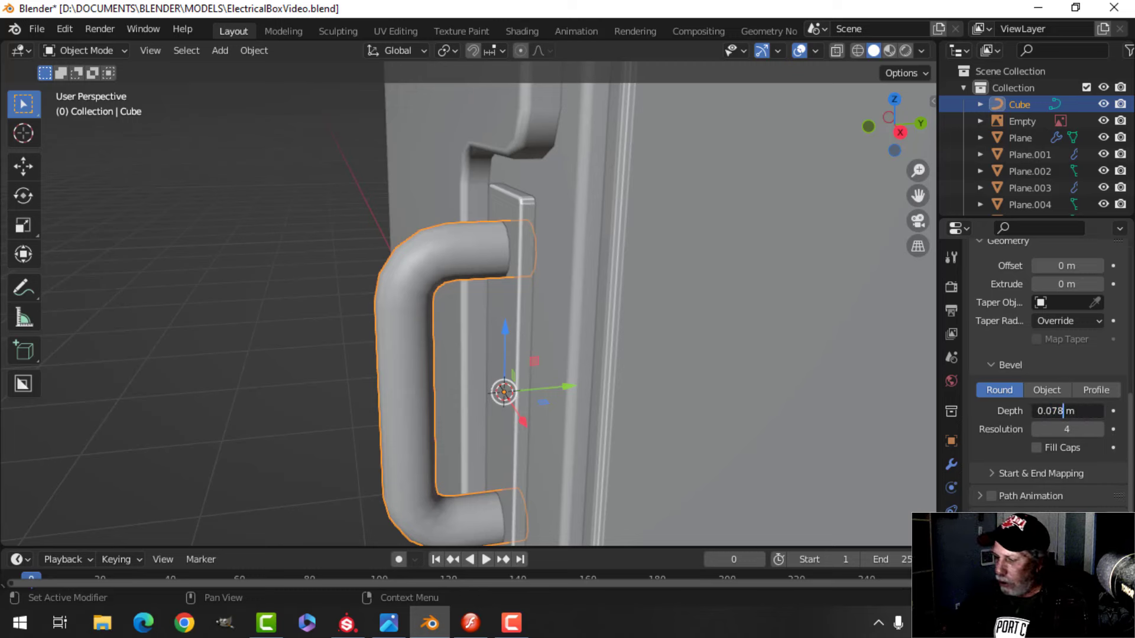
{"action": "type", "text": "5"}
{"action": "key", "text": "Return"}
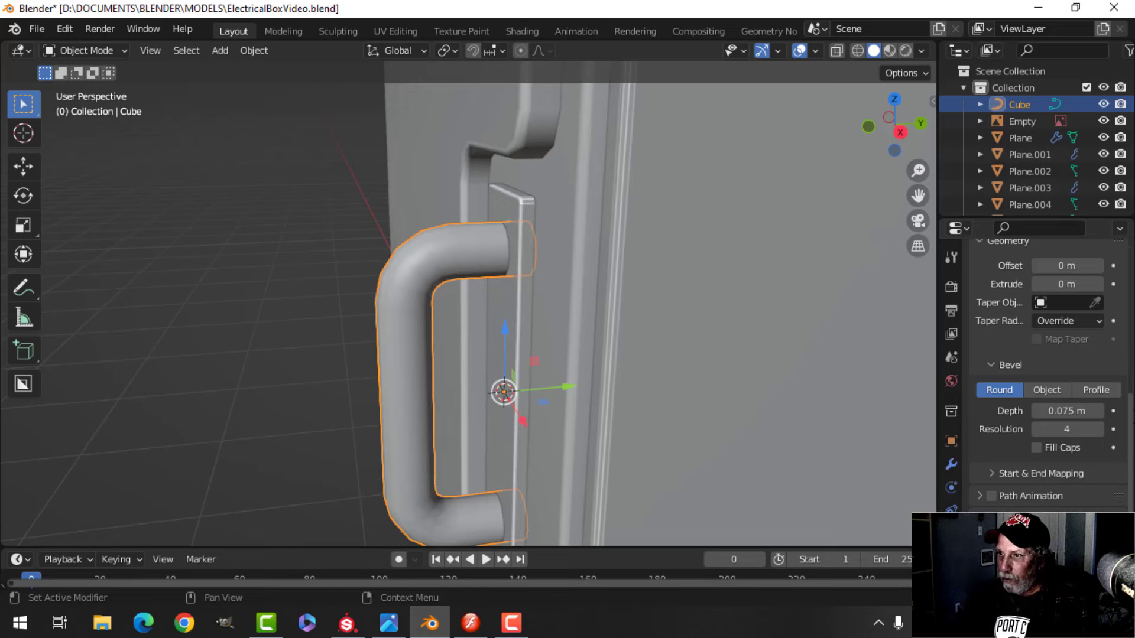
Duplicate the end segment at the top of the handle curve and separate it into its own object
{"action": "key", "text": "Tab"}
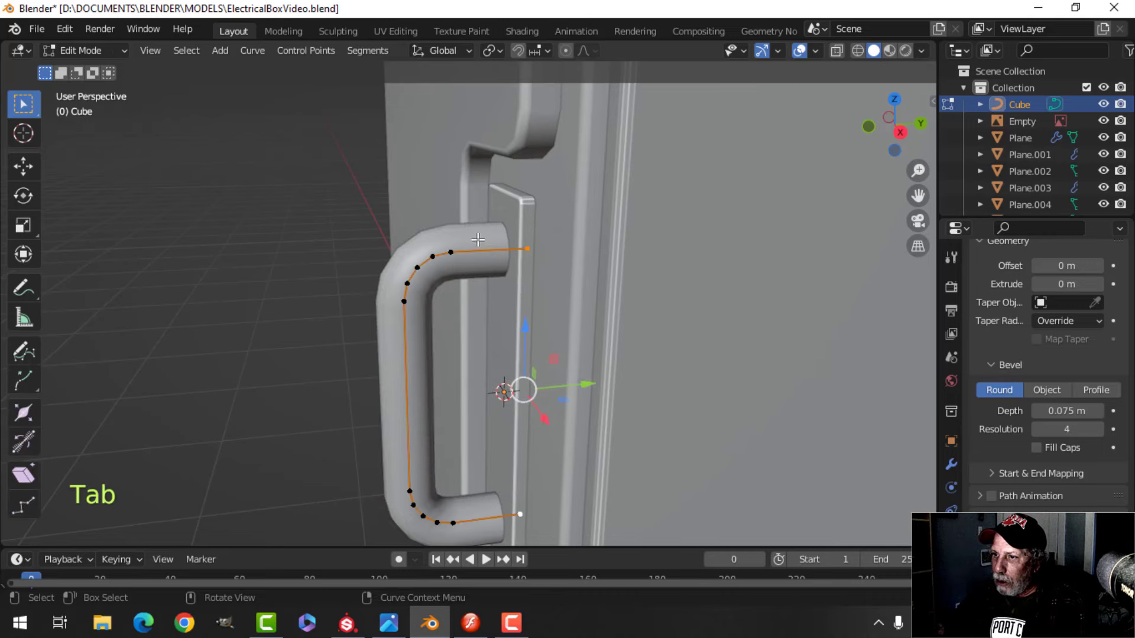
{"action": "middle_click_drag", "start_coordinate": [510, 240], "coordinate": [535, 287], "text": "shift"}
{"action": "middle_click_drag", "start_coordinate": [490, 235], "coordinate": [605, 332]}
{"action": "key", "text": "shift+d"}
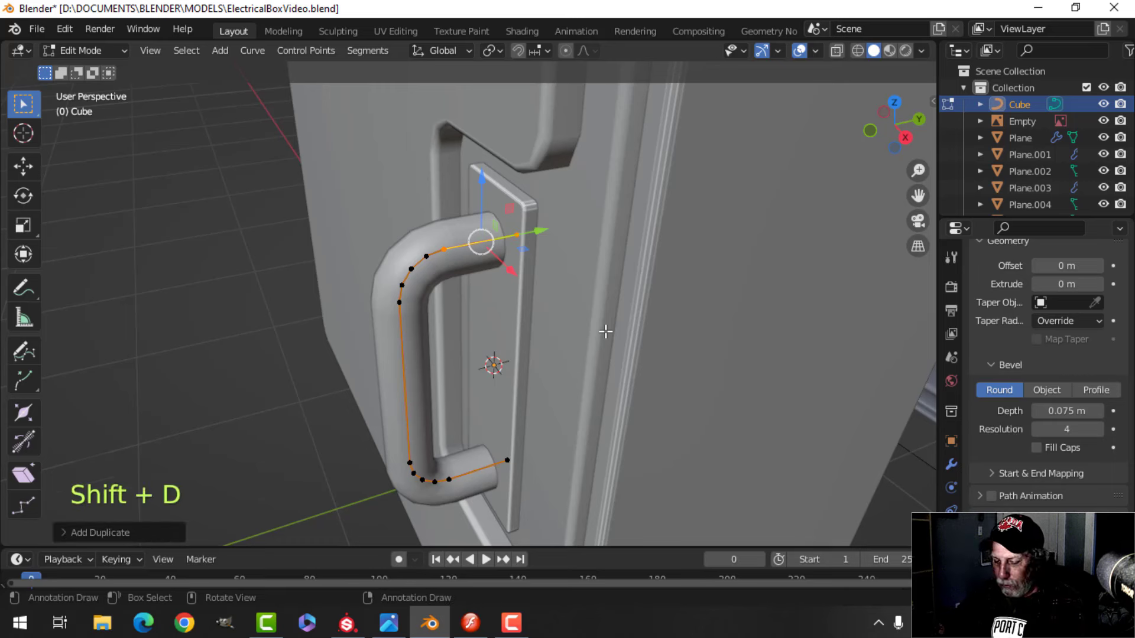
{"action": "key", "text": "p"}
{"action": "left_click", "coordinate": [605, 332]}
{"action": "key", "text": "Tab"}
Set the separated segment's bevel depth to 0.096 m and its preview resolution to 3
{"action": "left_click", "coordinate": [474, 251]}
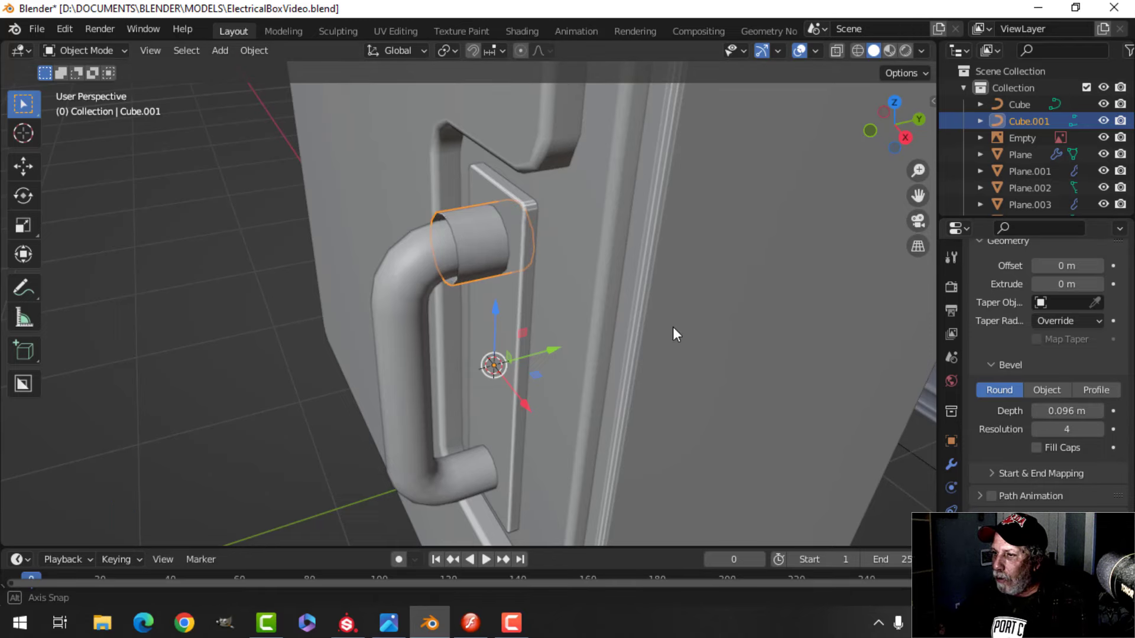
{"action": "middle_click_drag", "start_coordinate": [673, 327], "coordinate": [745, 323]}
{"action": "scroll", "coordinate": [1067, 328], "scroll_direction": "up", "scroll_amount": 6}
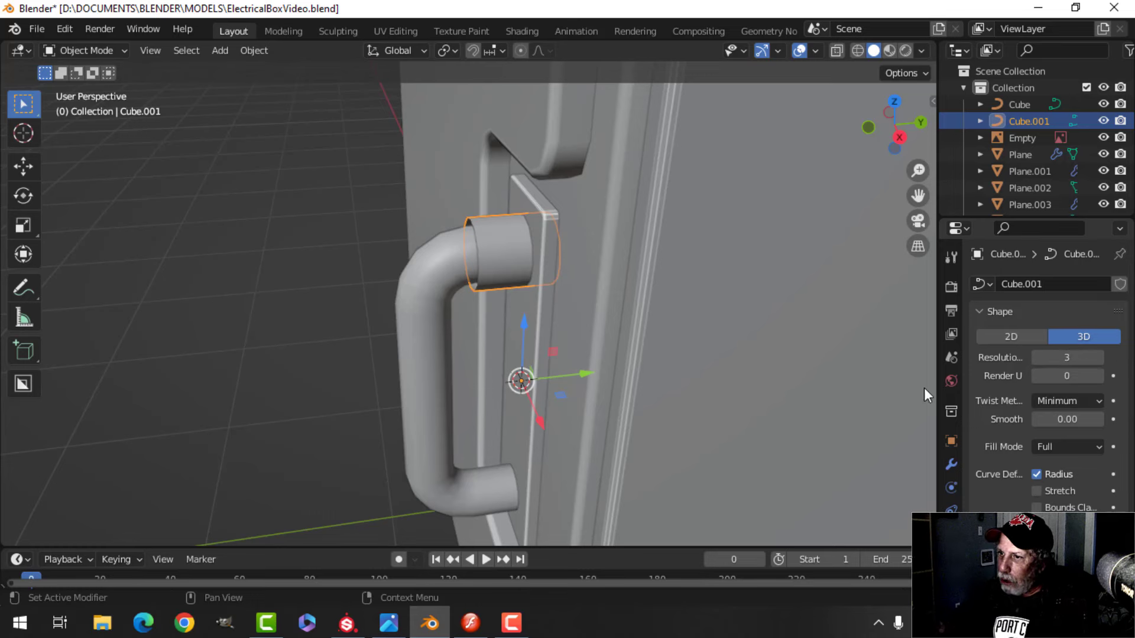
Convert the separated segment to a mesh and open it in Edit Mode with nothing selected
{"action": "right_click", "coordinate": [508, 242]}
{"action": "mouse_move", "coordinate": [494, 283]}
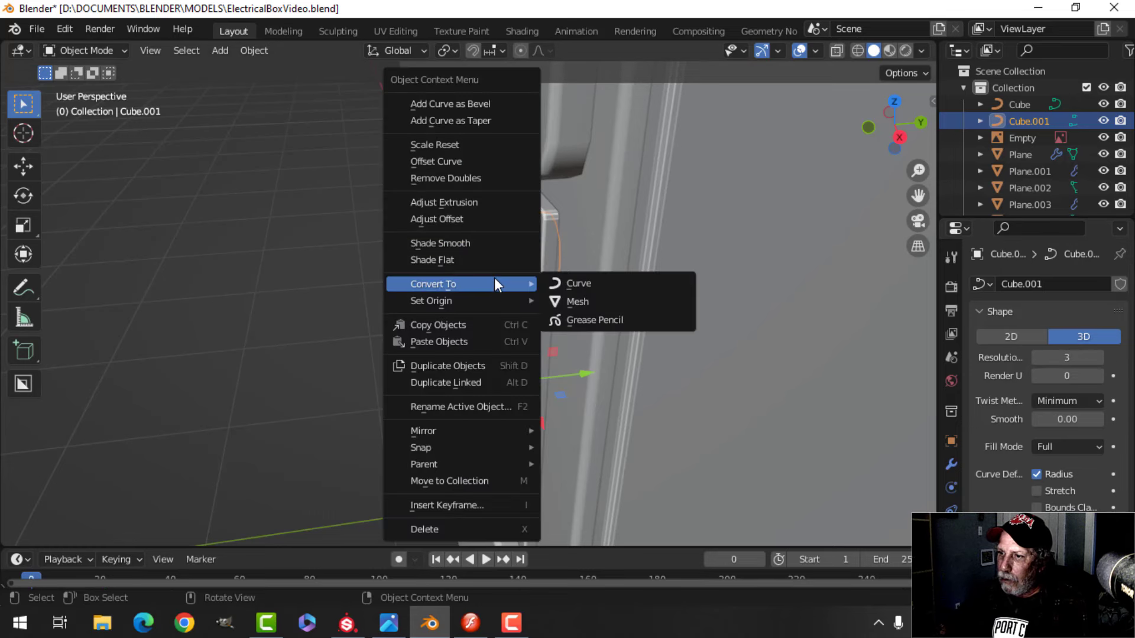
{"action": "left_click", "coordinate": [571, 302]}
{"action": "key", "text": "Tab"}
{"action": "key", "text": "alt+a"}
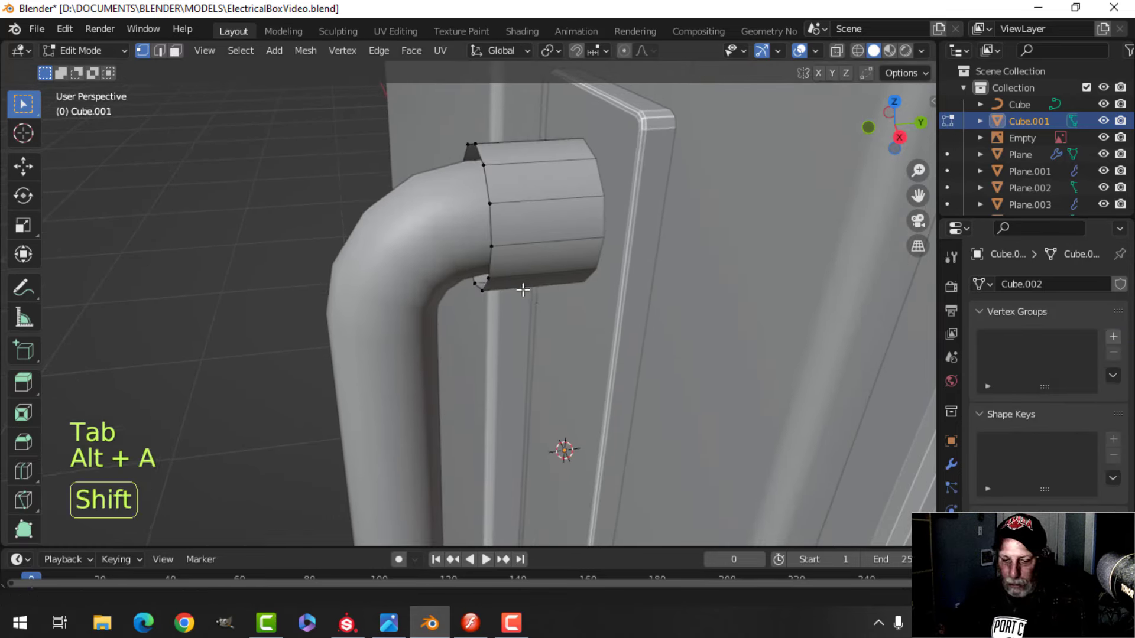
Move the front edge loop of the sleeve along Y close to the plate to form a short collar, and fill its opening
{"action": "key", "text": "2"}
{"action": "left_click", "coordinate": [496, 223], "text": "alt"}
{"action": "middle_click_drag", "start_coordinate": [562, 271], "coordinate": [534, 270]}
{"action": "left_click_drag", "start_coordinate": [589, 209], "coordinate": [674, 217]}
{"action": "key", "text": "f"}
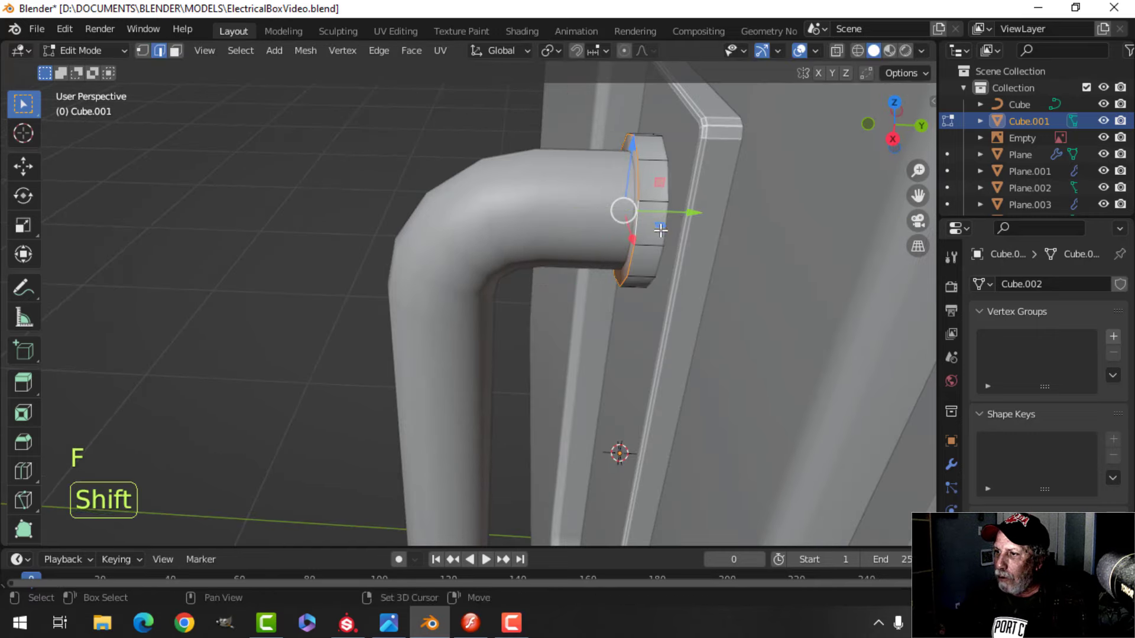
Bevel the collar's front edge loop with two segments and a width of about 0.008 m
{"action": "middle_click_drag", "start_coordinate": [674, 218], "coordinate": [537, 307], "text": "shift"}
{"action": "middle_click_drag", "start_coordinate": [538, 308], "coordinate": [620, 315]}
{"action": "scroll", "coordinate": [594, 338], "scroll_direction": "up", "scroll_amount": 2}
{"action": "key", "text": "ctrl+b"}
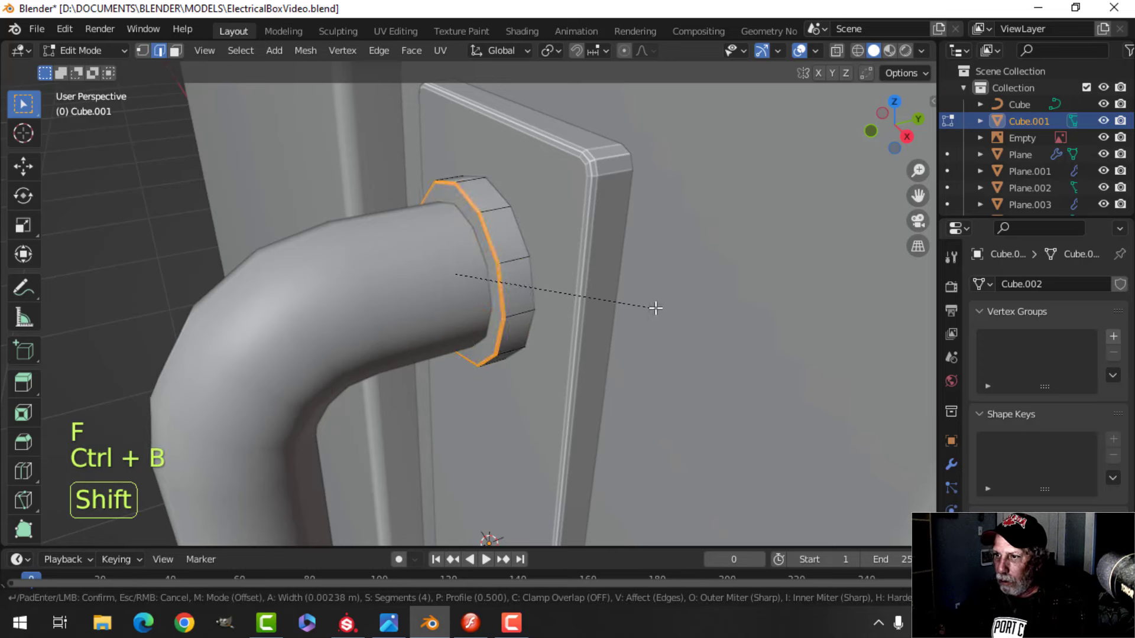
{"action": "scroll", "coordinate": [702, 306], "scroll_direction": "down", "scroll_amount": 3}
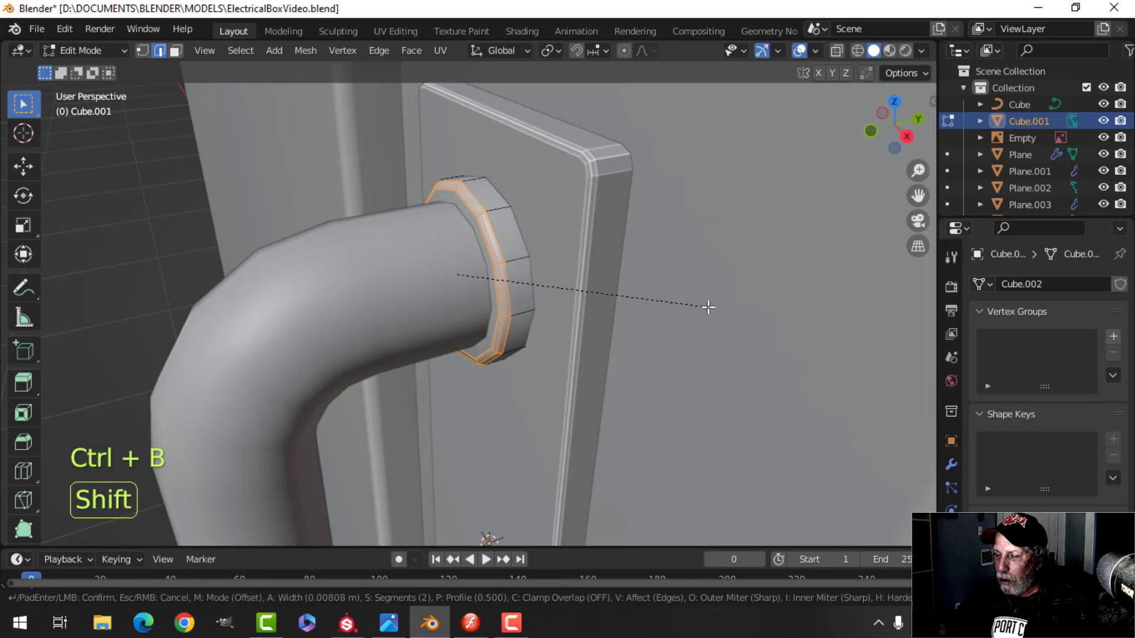
{"action": "left_click", "coordinate": [708, 308]}
{"action": "scroll", "coordinate": [641, 316], "scroll_direction": "down", "scroll_amount": 3}
Duplicate the whole collar within its mesh and move the copy straight down along Z to the handle's lower end
{"action": "key", "text": "a"}
{"action": "middle_click_drag", "start_coordinate": [638, 317], "coordinate": [598, 199]}
{"action": "key", "text": "KP_1"}
{"action": "scroll", "coordinate": [597, 199], "scroll_direction": "down", "scroll_amount": 5}
{"action": "middle_click_drag", "start_coordinate": [459, 273], "coordinate": [528, 215], "text": "shift"}
{"action": "key", "text": "KP_3"}
{"action": "key", "text": "shift+d"}
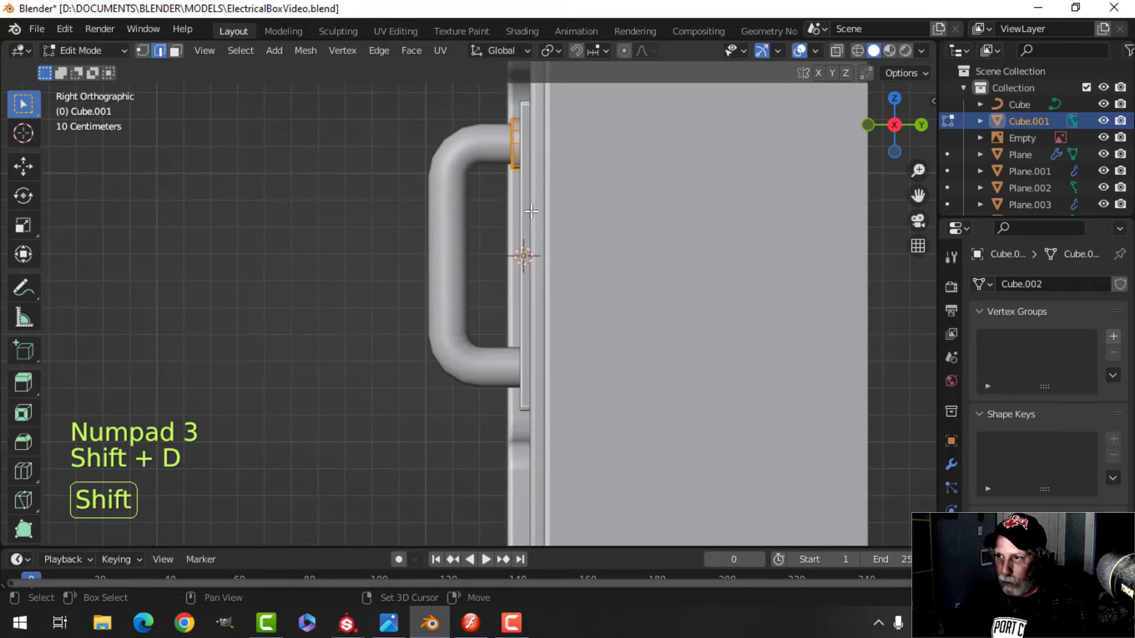
{"action": "right_click", "coordinate": [520, 62]}
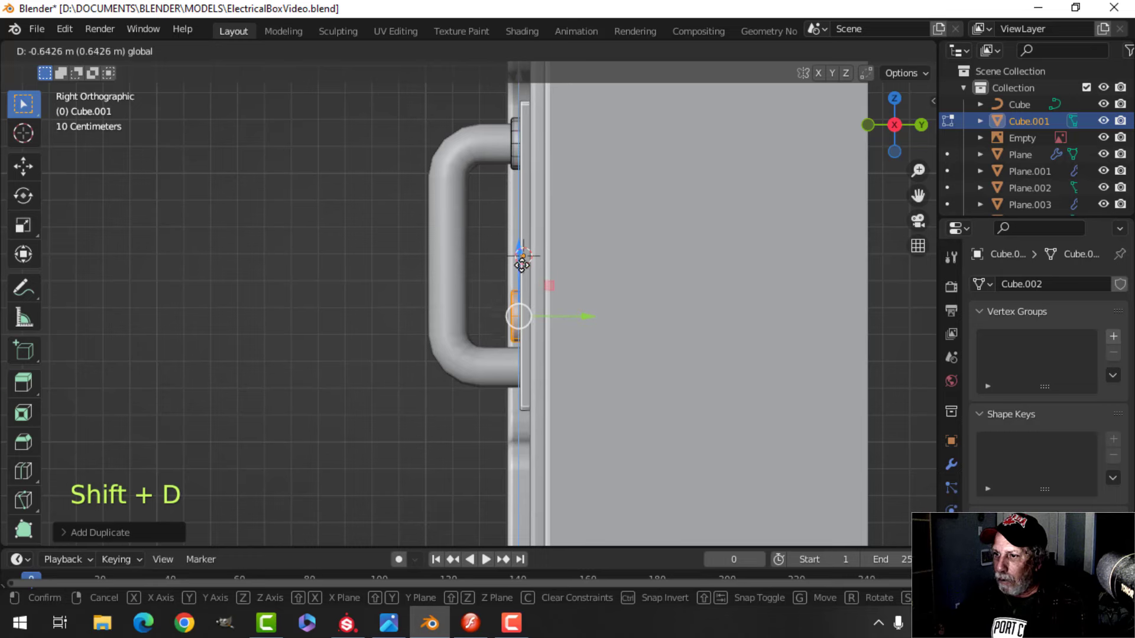
{"action": "left_click", "coordinate": [525, 308]}
Fine-tune the lower collar's height along Z to centre it on the handle tube, and return to Object Mode
{"action": "scroll", "coordinate": [544, 233], "scroll_direction": "up", "scroll_amount": 6}
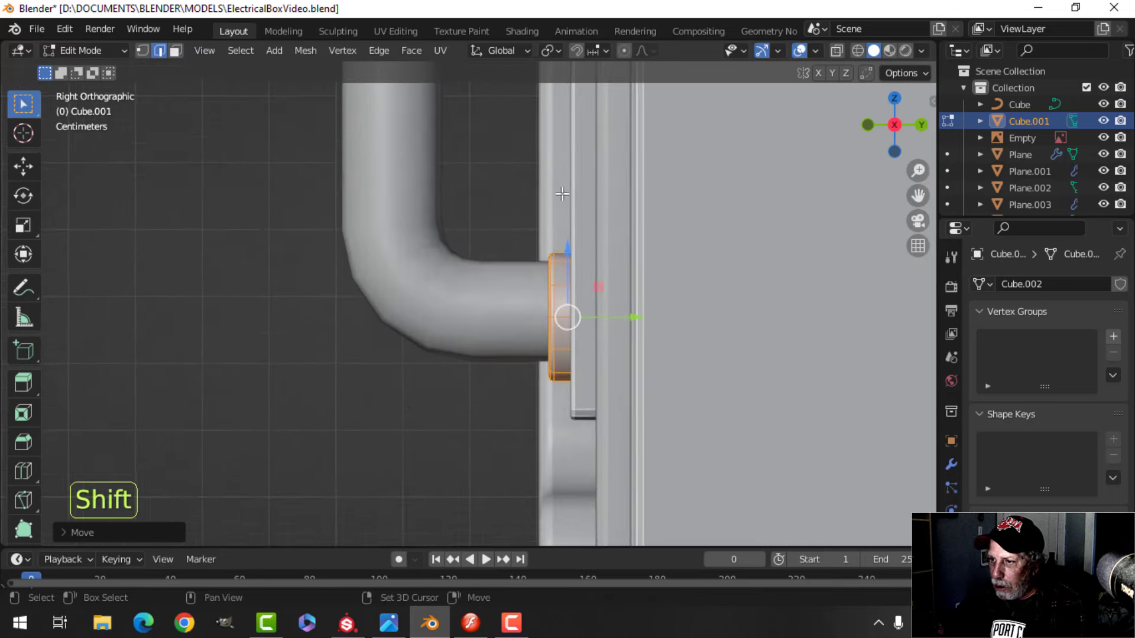
{"action": "key", "text": "g"}
{"action": "key", "text": "z"}
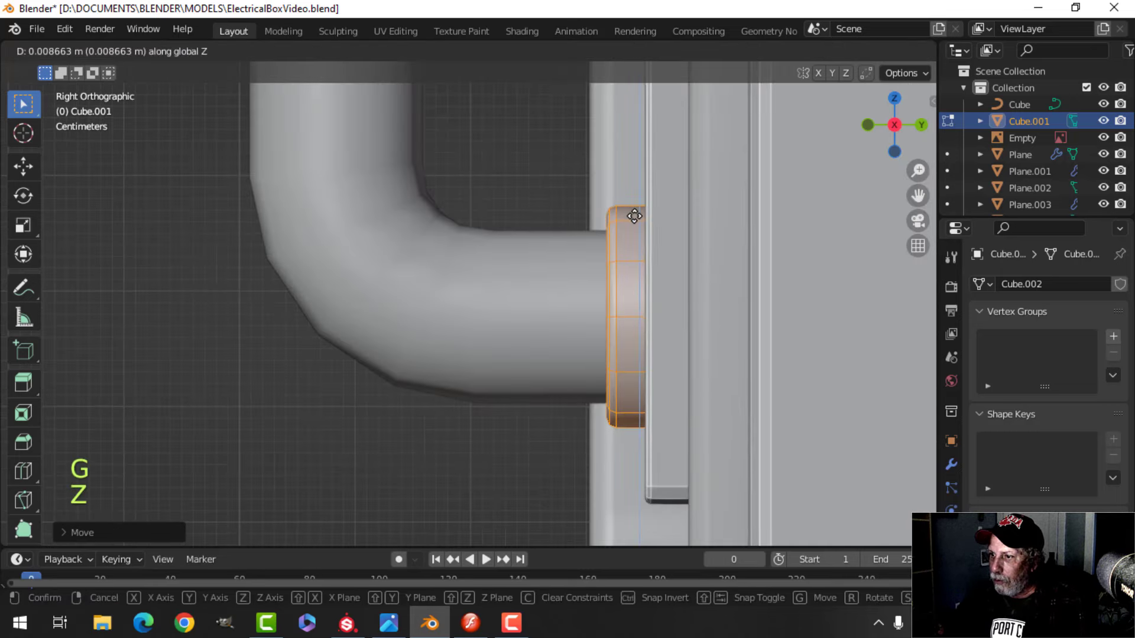
{"action": "left_click", "coordinate": [634, 215]}
{"action": "scroll", "coordinate": [627, 219], "scroll_direction": "down", "scroll_amount": 3}
{"action": "middle_click_drag", "start_coordinate": [546, 225], "coordinate": [646, 246]}
{"action": "scroll", "coordinate": [520, 248], "scroll_direction": "down", "scroll_amount": 5}
{"action": "key", "text": "Tab"}
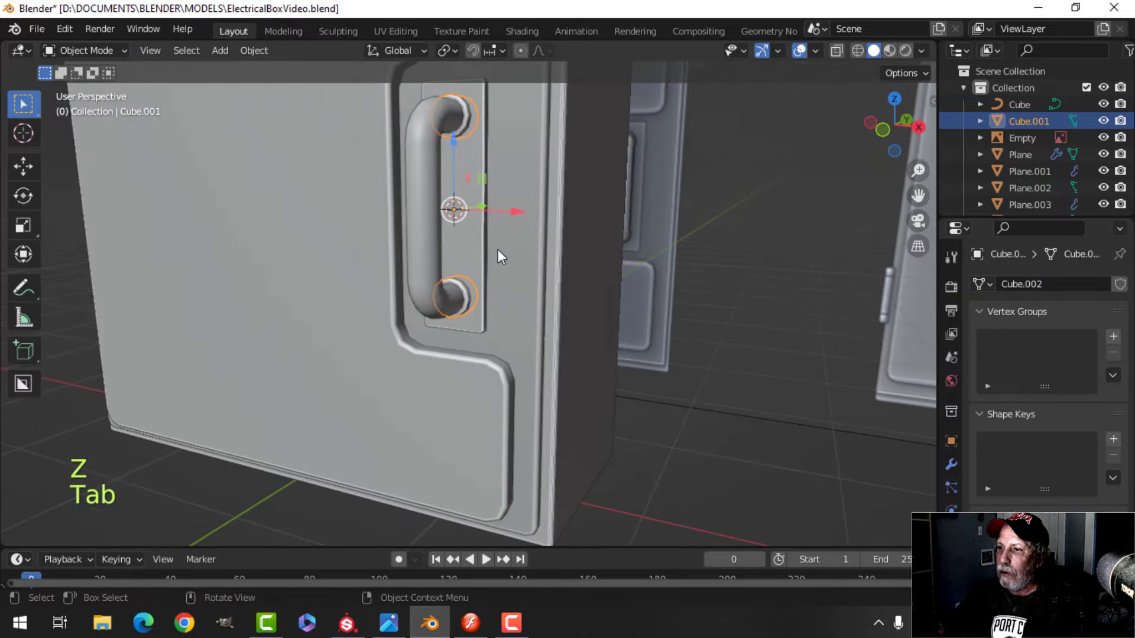
Set the handle curve's preview resolution to 3 and convert the curve to a mesh
{"action": "key", "text": "alt+a"}
{"action": "middle_click_drag", "start_coordinate": [533, 243], "coordinate": [416, 187]}
{"action": "left_click", "coordinate": [381, 204]}
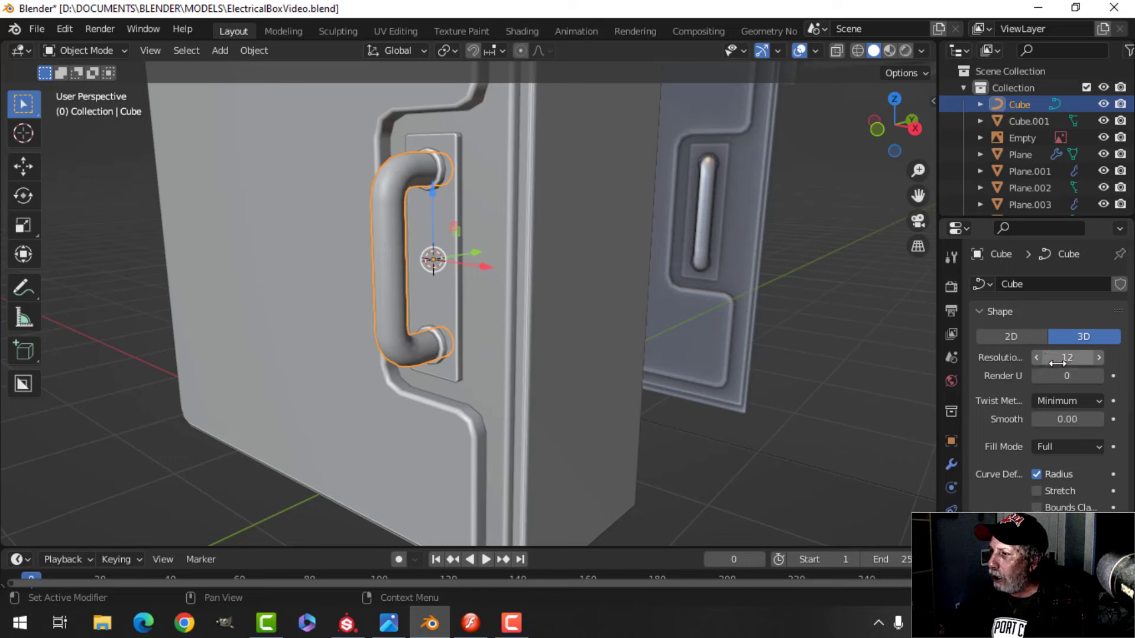
{"action": "key", "text": "Return"}
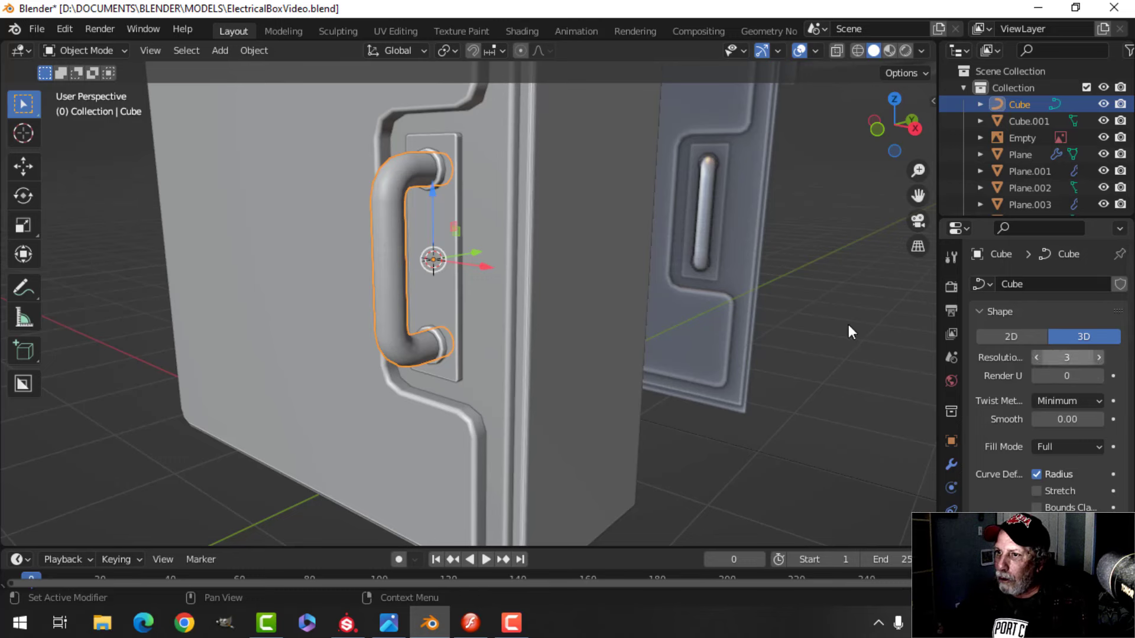
{"action": "right_click", "coordinate": [391, 214]}
{"action": "mouse_move", "coordinate": [370, 241]}
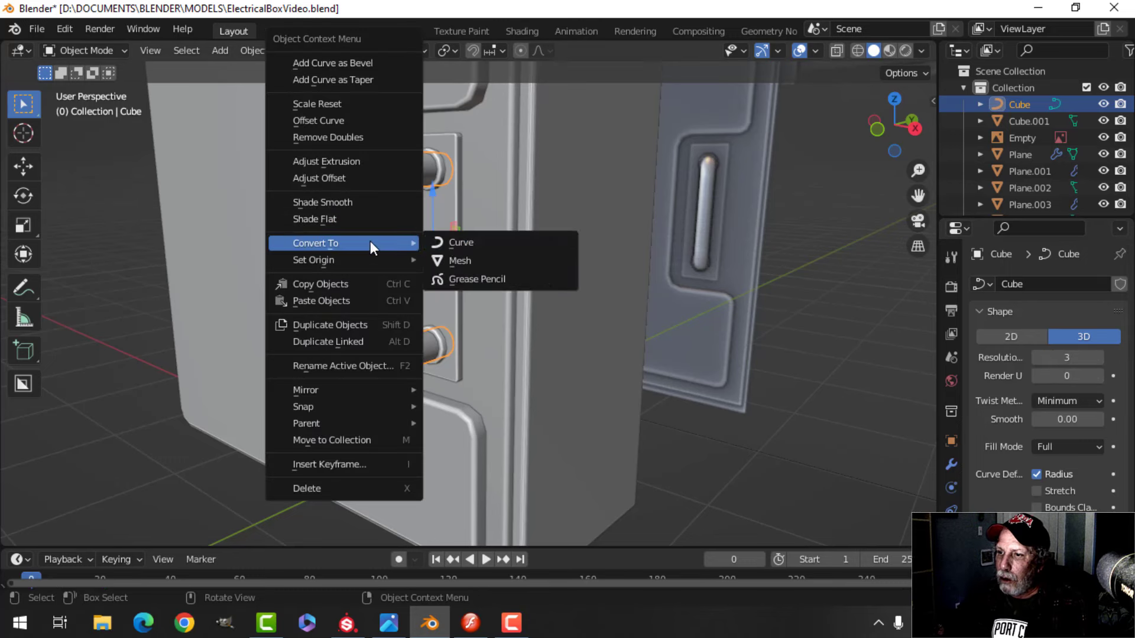
{"action": "left_click", "coordinate": [463, 256]}
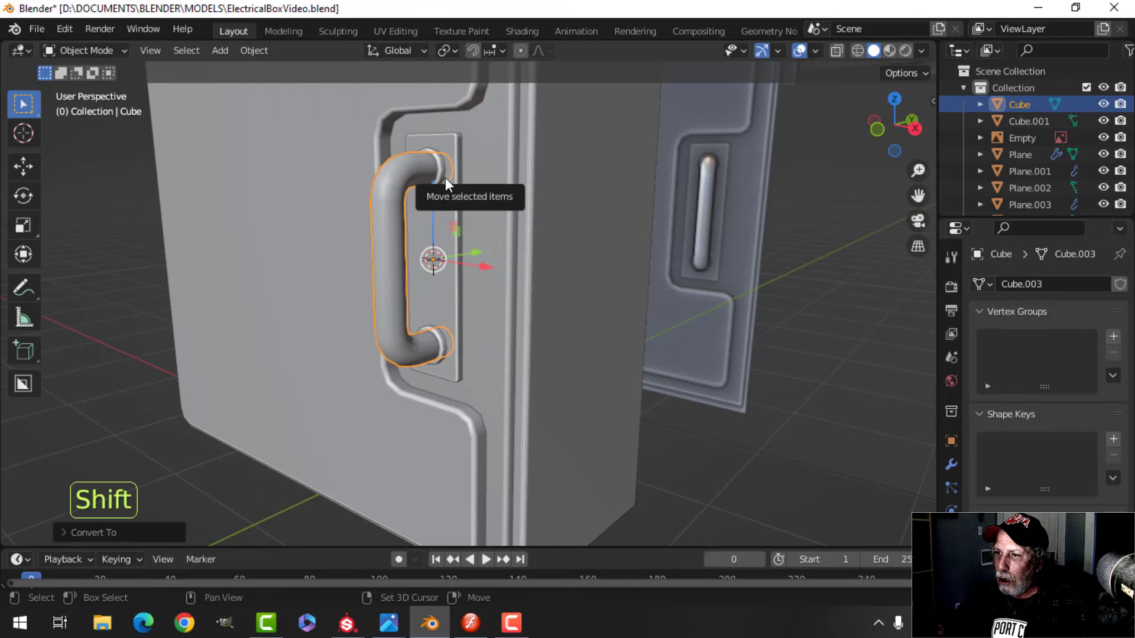
Join the handle and the two collars into one object and clear the selection
{"action": "left_click", "coordinate": [444, 179], "text": "shift"}
{"action": "key", "text": "ctrl+j"}
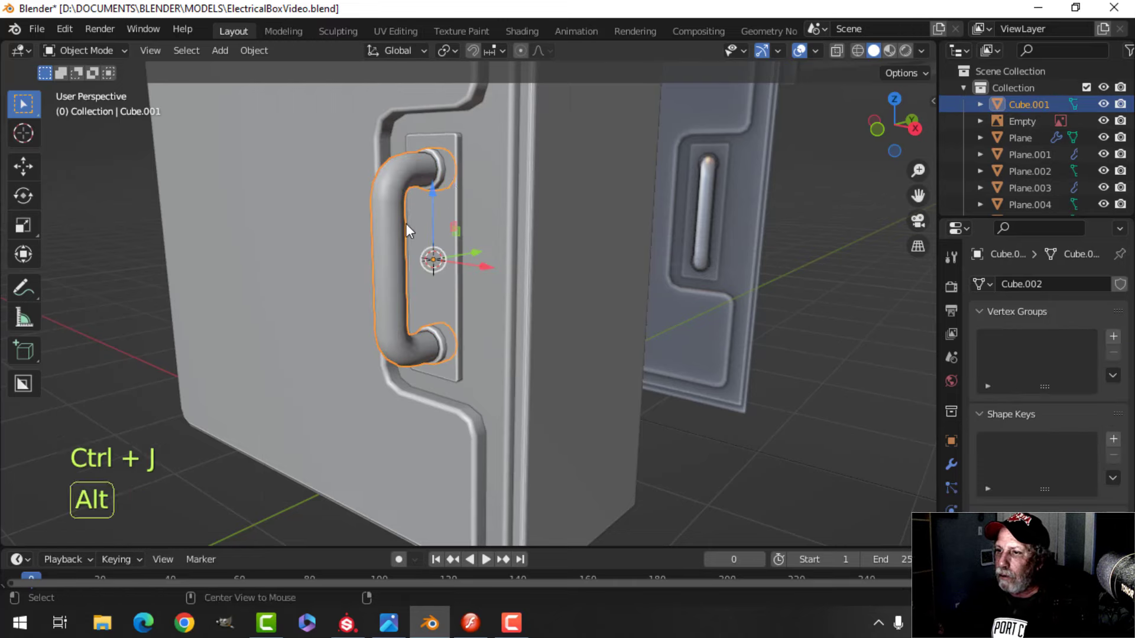
{"action": "key", "text": "alt+a"}
Examine the joined handle close up and compare the whole box with the reference image
{"action": "middle_click_drag", "start_coordinate": [405, 223], "coordinate": [489, 256]}
{"action": "scroll", "coordinate": [461, 269], "scroll_direction": "down", "scroll_amount": 5}
{"action": "middle_click_drag", "start_coordinate": [490, 256], "coordinate": [320, 278]}
{"action": "scroll", "coordinate": [408, 288], "scroll_direction": "up", "scroll_amount": 5}
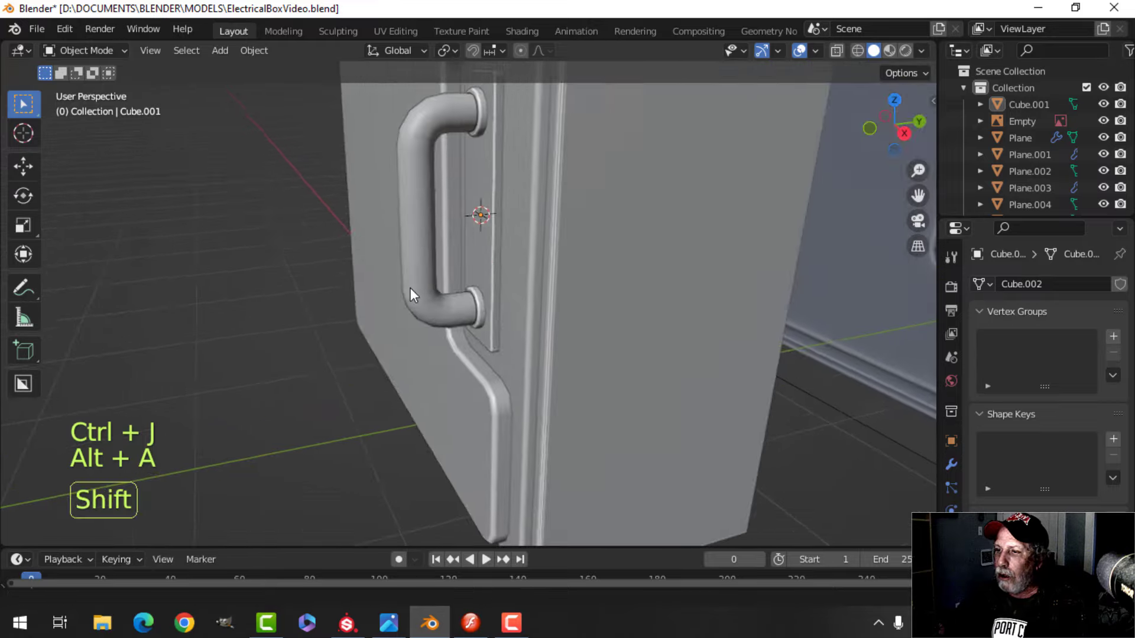
{"action": "middle_click_drag", "start_coordinate": [410, 289], "coordinate": [383, 328], "text": "shift"}
{"action": "middle_click_drag", "start_coordinate": [382, 329], "coordinate": [540, 310]}
{"action": "scroll", "coordinate": [531, 285], "scroll_direction": "down", "scroll_amount": 5}
{"action": "scroll", "coordinate": [471, 307], "scroll_direction": "up", "scroll_amount": 4}
{"action": "scroll", "coordinate": [504, 310], "scroll_direction": "down", "scroll_amount": 3}
{"action": "middle_click_drag", "start_coordinate": [462, 299], "coordinate": [518, 305], "text": "shift"}
{"action": "middle_click_drag", "start_coordinate": [518, 305], "coordinate": [407, 217]}
{"action": "scroll", "coordinate": [392, 228], "scroll_direction": "down", "scroll_amount": 1}
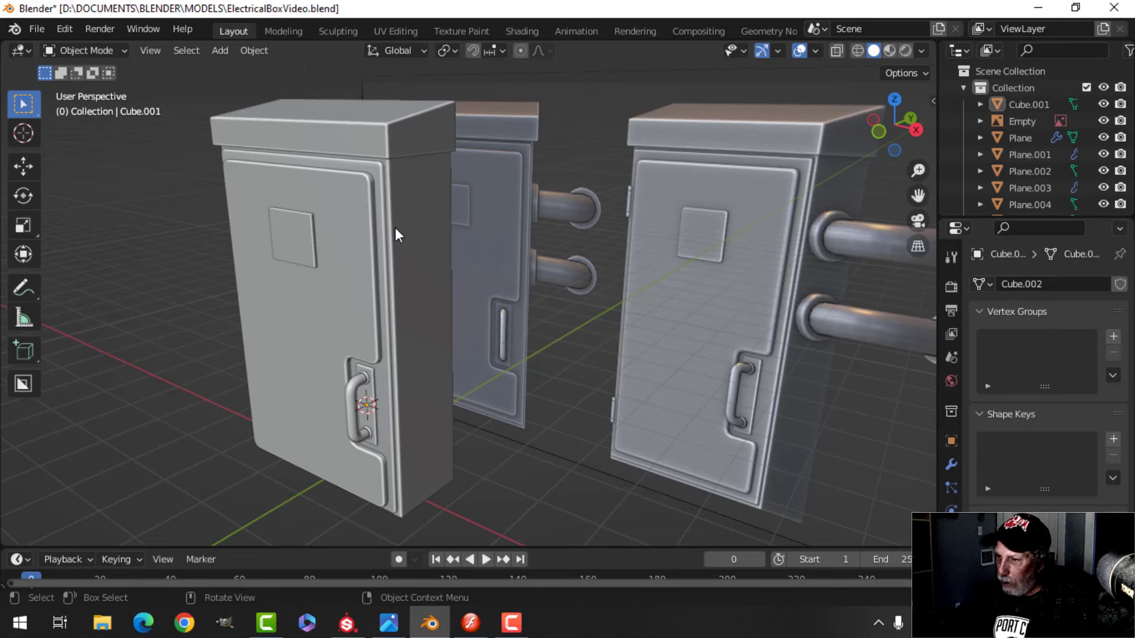
Add a mesh plane in front view and move it in Edit Mode to the height of the reference's upper side pipe
{"action": "key", "text": "KP_1"}
{"action": "scroll", "coordinate": [462, 329], "scroll_direction": "up", "scroll_amount": 2}
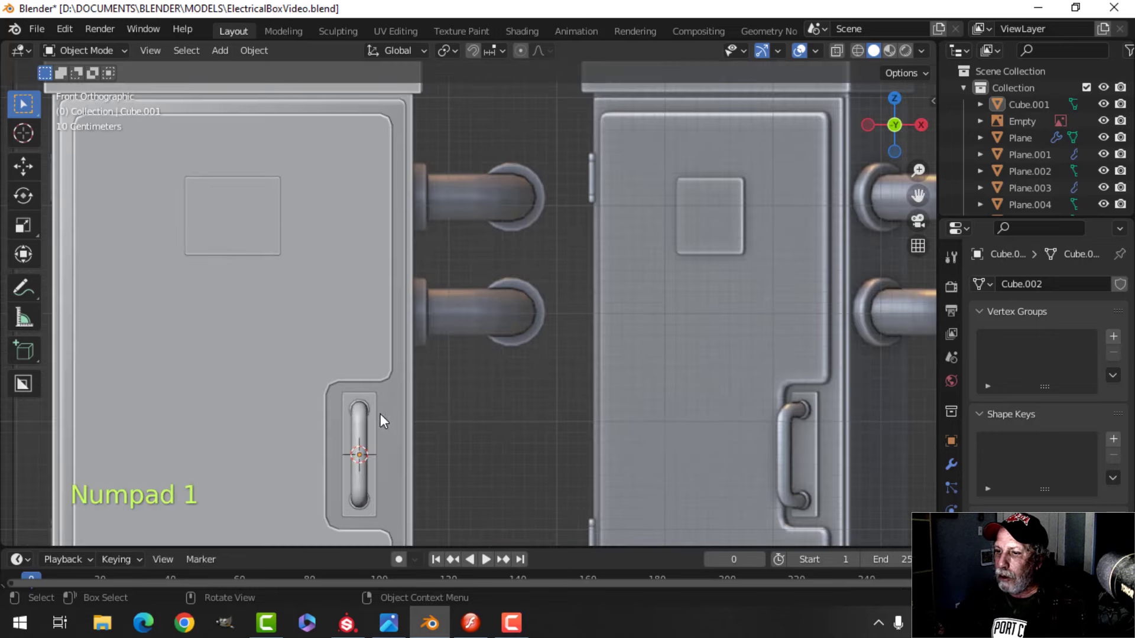
{"action": "middle_click_drag", "start_coordinate": [381, 414], "coordinate": [523, 381], "text": "shift"}
{"action": "key", "text": "shift+a"}
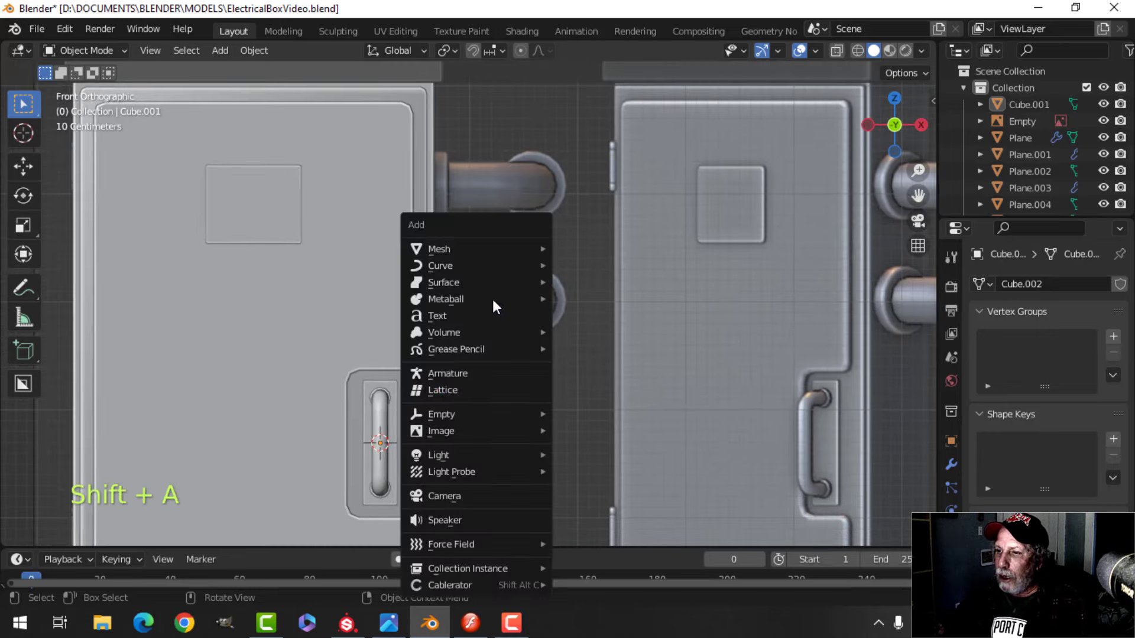
{"action": "mouse_move", "coordinate": [476, 249]}
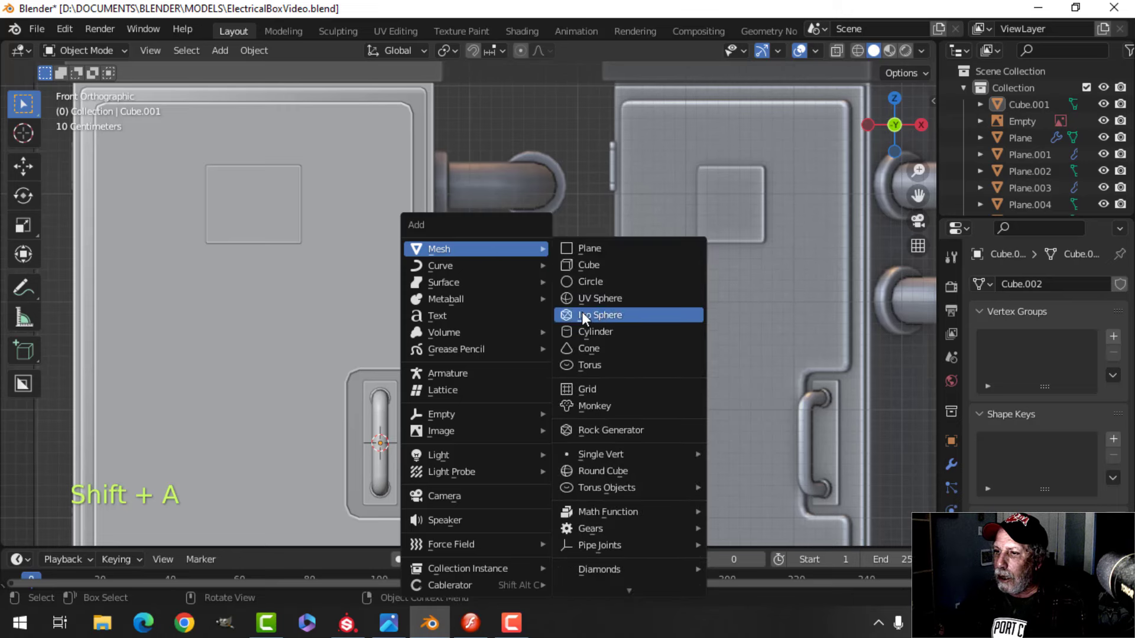
{"action": "mouse_move", "coordinate": [469, 267]}
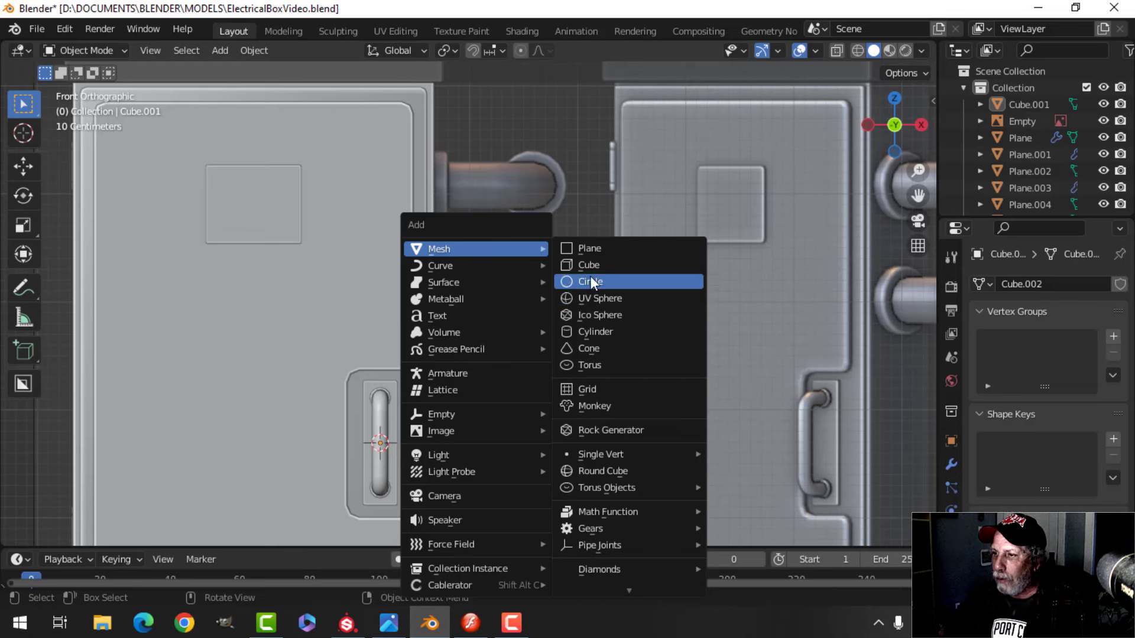
{"action": "left_click", "coordinate": [589, 249]}
{"action": "key", "text": "Tab"}
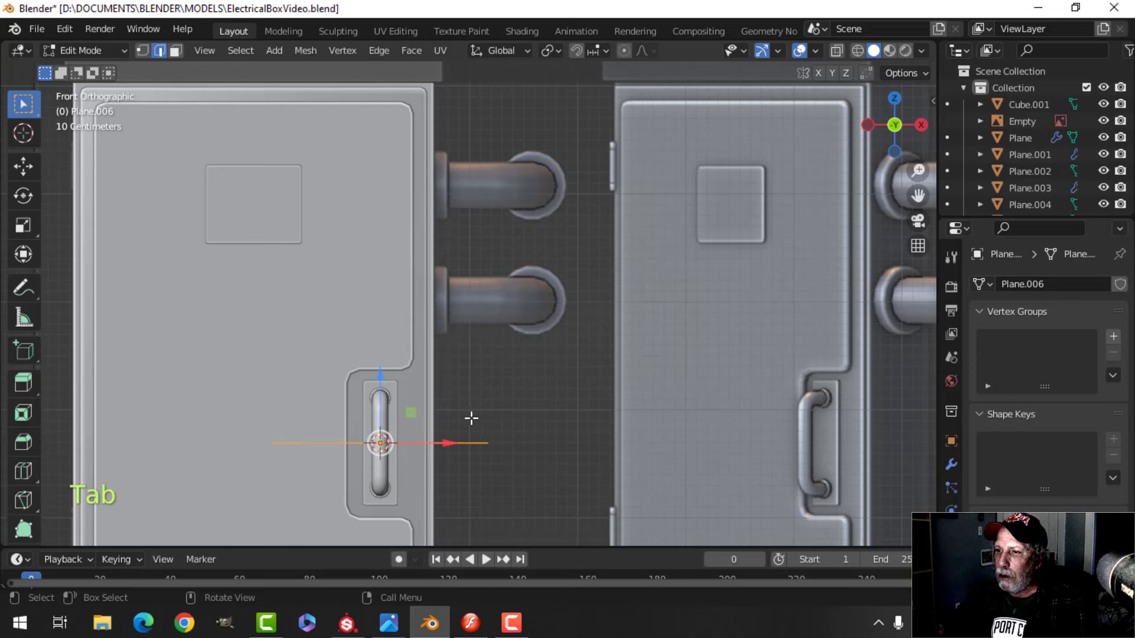
{"action": "key", "text": "g"}
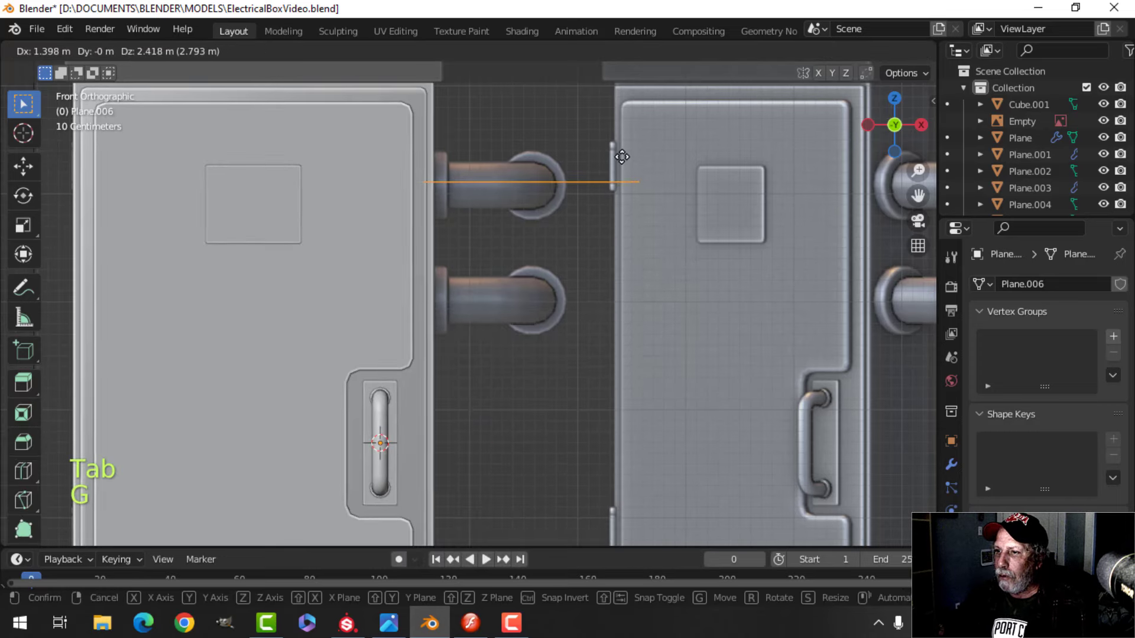
{"action": "left_click", "coordinate": [622, 156]}
Switch to wireframe and move the plane's outer vertices inward along X to the centre of the upper pipe's elbow
{"action": "key", "text": "z"}
{"action": "left_click", "coordinate": [638, 185]}
{"action": "middle_click_drag", "start_coordinate": [638, 185], "coordinate": [589, 228], "text": "shift"}
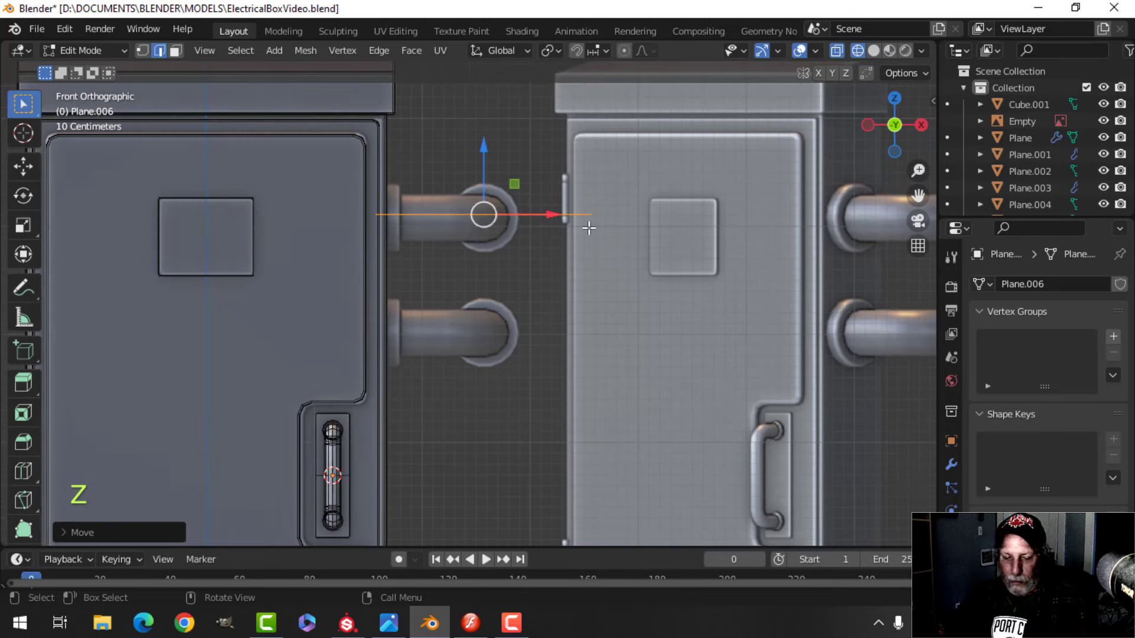
{"action": "key", "text": "1"}
{"action": "key", "text": "alt+a"}
{"action": "key", "text": "b"}
{"action": "left_click_drag", "start_coordinate": [558, 152], "coordinate": [662, 231]}
{"action": "key", "text": "g"}
{"action": "key", "text": "x"}
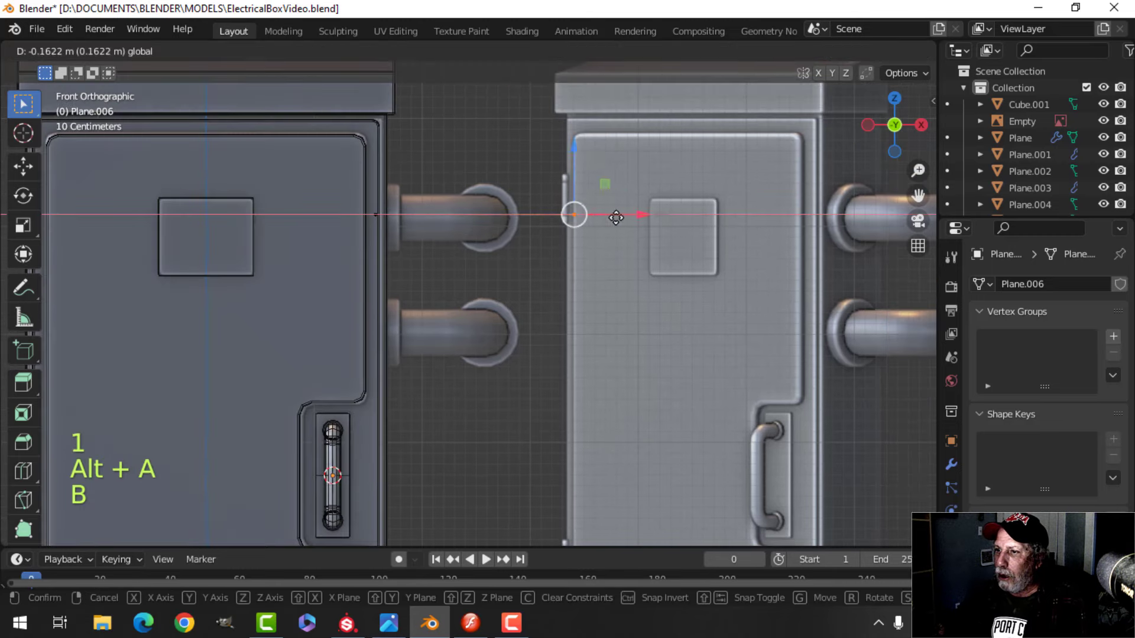
{"action": "left_click", "coordinate": [527, 234]}
Delete the plane's two front vertices so that only the rear edge remains
{"action": "middle_click_drag", "start_coordinate": [527, 235], "coordinate": [463, 353]}
{"action": "key", "text": "alt+a"}
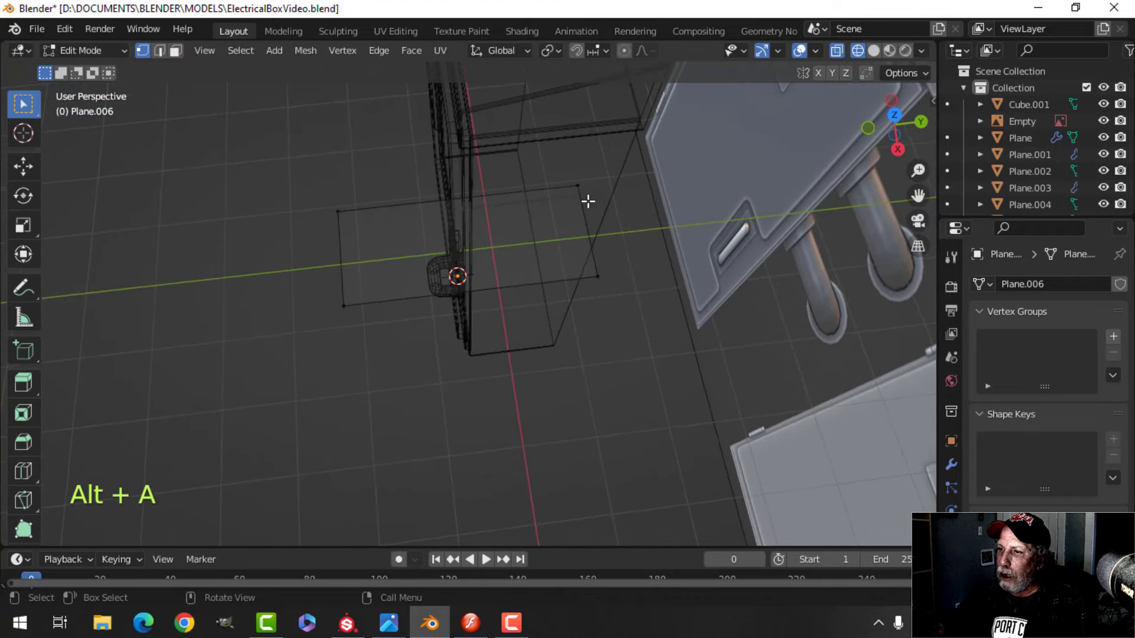
{"action": "left_click", "coordinate": [337, 211]}
{"action": "left_click", "coordinate": [344, 305], "text": "shift"}
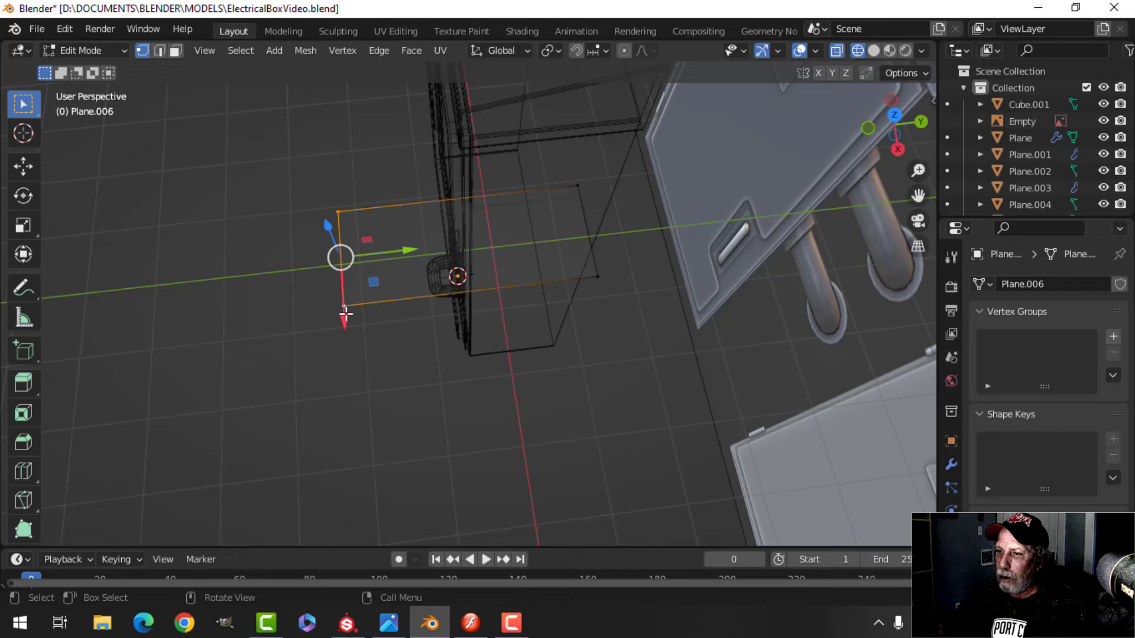
{"action": "key", "text": "x"}
{"action": "left_click", "coordinate": [334, 299]}
Move the remaining edge forward along Y to about the middle of the box's depth
{"action": "key", "text": "a"}
{"action": "middle_click_drag", "start_coordinate": [620, 249], "coordinate": [664, 261]}
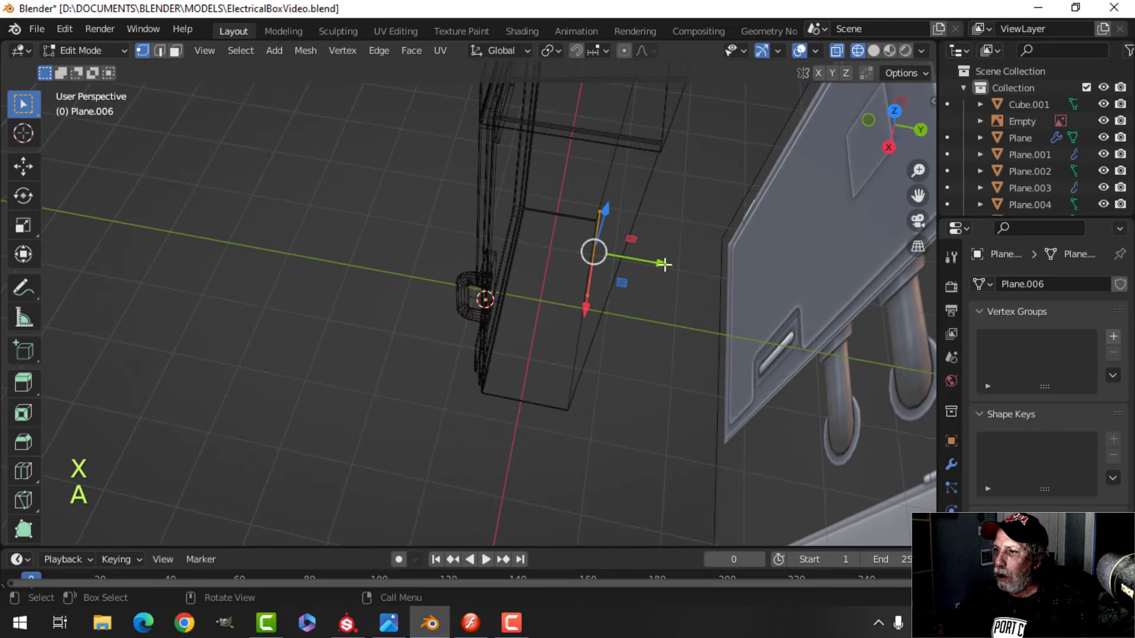
{"action": "left_click_drag", "start_coordinate": [664, 261], "coordinate": [623, 259]}
{"action": "middle_click_drag", "start_coordinate": [623, 258], "coordinate": [663, 271]}
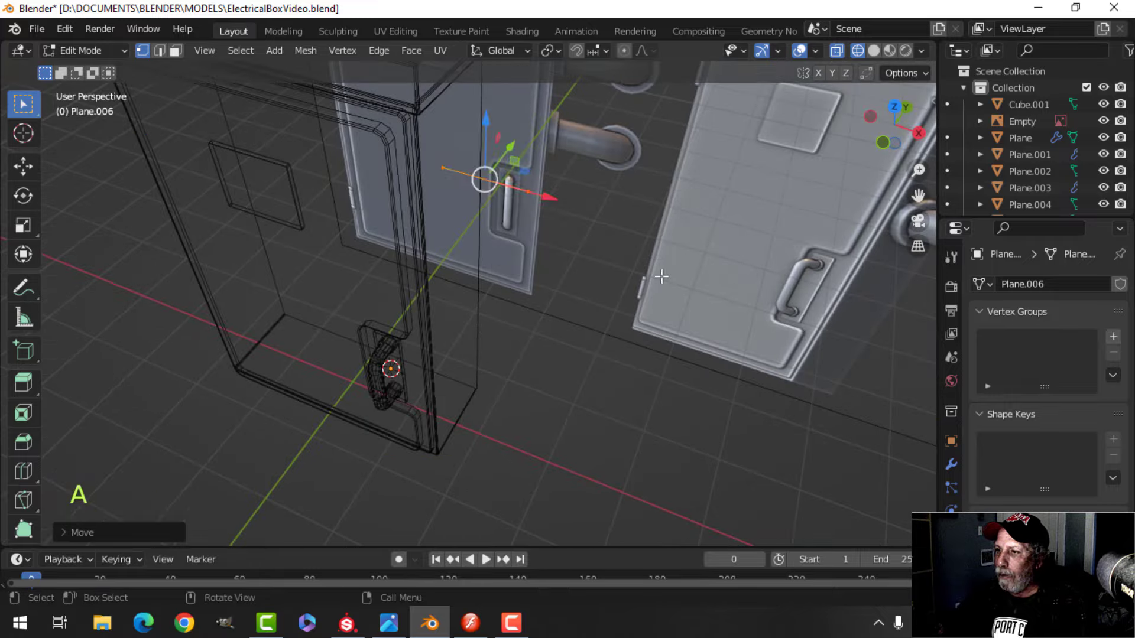
Extrude the edge's outer end vertex and pull it backward along Y to form an L-shaped pipe path
{"action": "key", "text": "alt+a"}
{"action": "middle_click_drag", "start_coordinate": [544, 193], "coordinate": [497, 320], "text": "shift"}
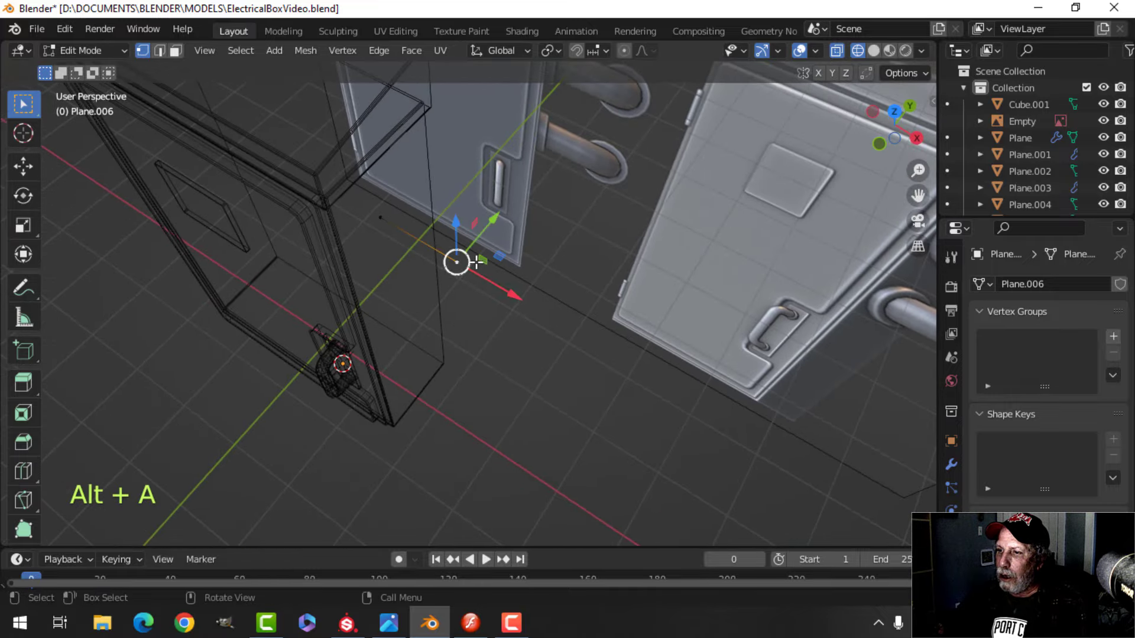
{"action": "middle_click_drag", "start_coordinate": [476, 262], "coordinate": [515, 362]}
{"action": "key", "text": "e"}
{"action": "right_click", "coordinate": [456, 301]}
{"action": "left_click_drag", "start_coordinate": [507, 280], "coordinate": [600, 269]}
{"action": "middle_click_drag", "start_coordinate": [600, 269], "coordinate": [617, 314]}
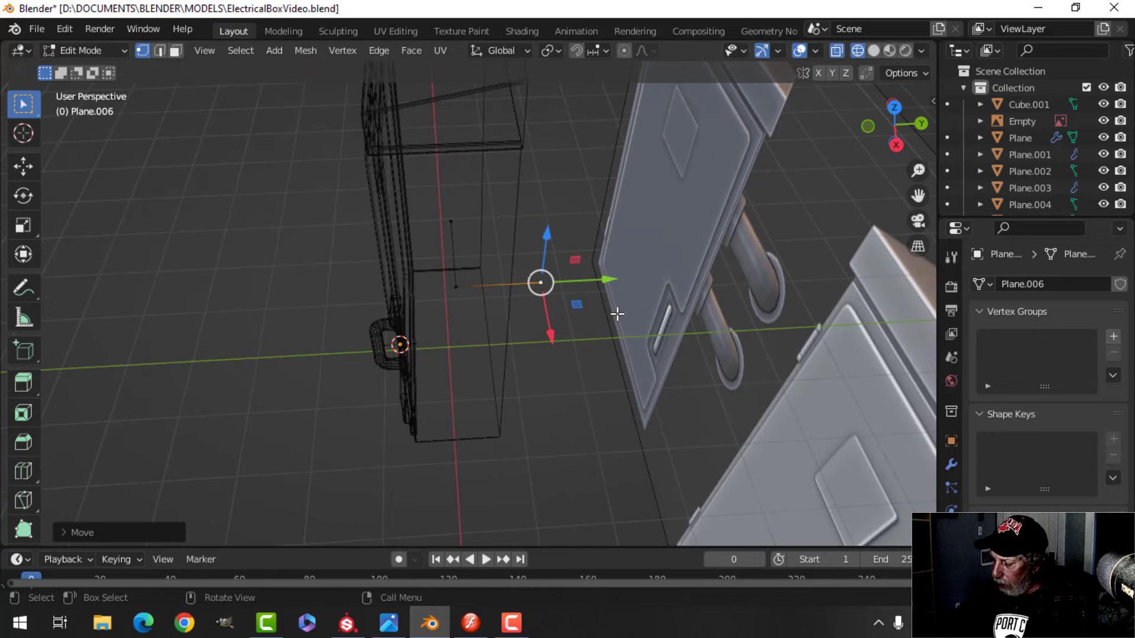
Align the path's end vertex along Y with the back of the box in right view, and clear the selection
{"action": "key", "text": "KP_3"}
{"action": "left_click_drag", "start_coordinate": [607, 270], "coordinate": [586, 261]}
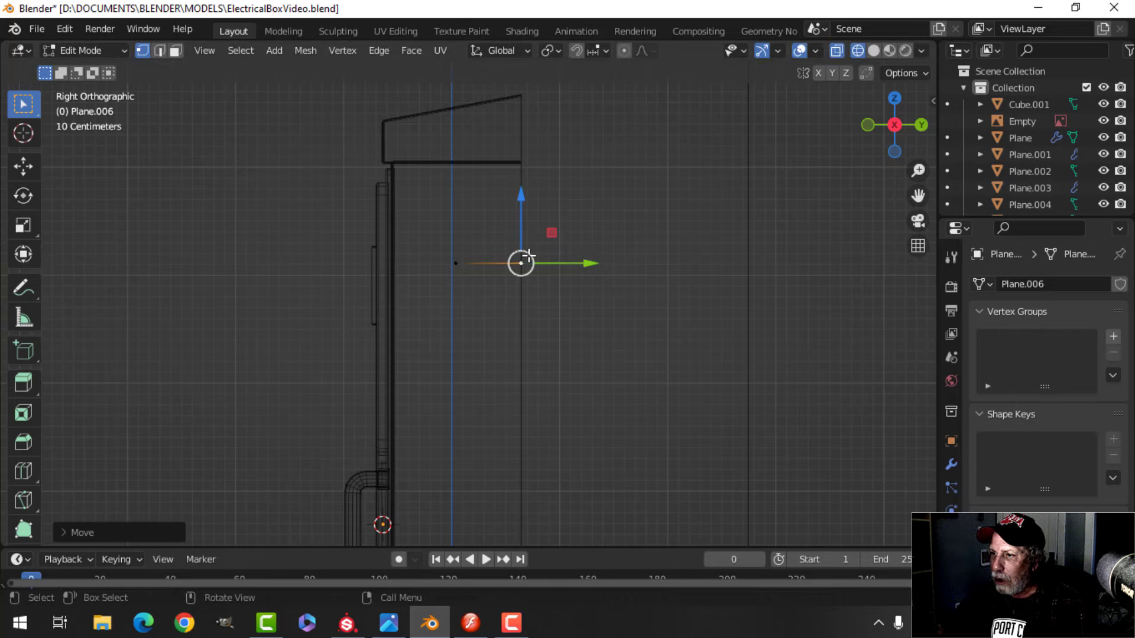
{"action": "scroll", "coordinate": [566, 337], "scroll_direction": "down", "scroll_amount": 2}
{"action": "middle_click_drag", "start_coordinate": [565, 347], "coordinate": [730, 426]}
{"action": "scroll", "coordinate": [508, 333], "scroll_direction": "up", "scroll_amount": 3}
{"action": "key", "text": "alt+a"}
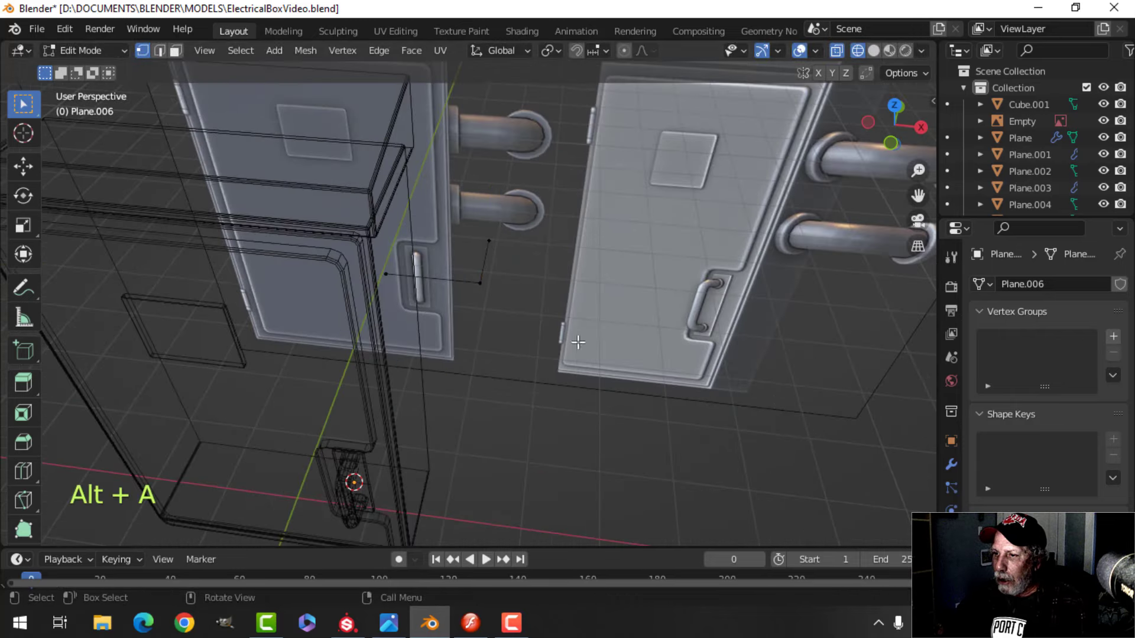
Round the corner vertex of the L-shaped pipe path with a 4-segment vertex bevel about 0.313 m wide
{"action": "middle_click_drag", "start_coordinate": [503, 329], "coordinate": [598, 416]}
{"action": "key", "text": "ctrl+shift+b"}
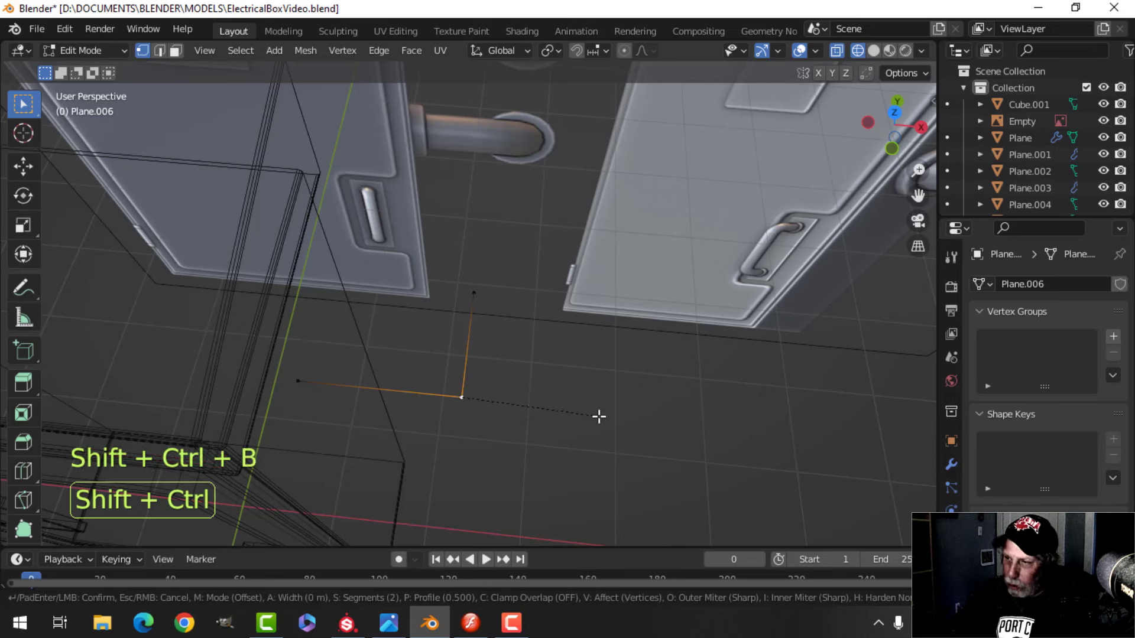
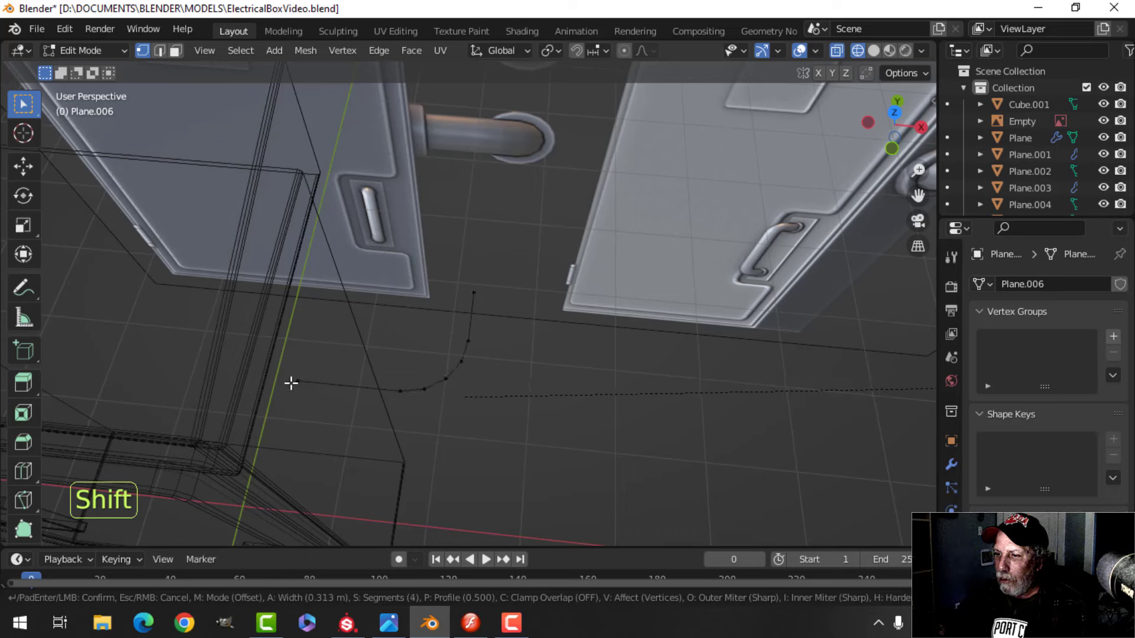
{"action": "left_click", "coordinate": [151, 440]}
Convert the rounded pipe path from a mesh into a curve
{"action": "middle_click_drag", "start_coordinate": [407, 413], "coordinate": [506, 398]}
{"action": "key", "text": "KP_1"}
{"action": "key", "text": "Tab"}
{"action": "key", "text": "alt+a"}
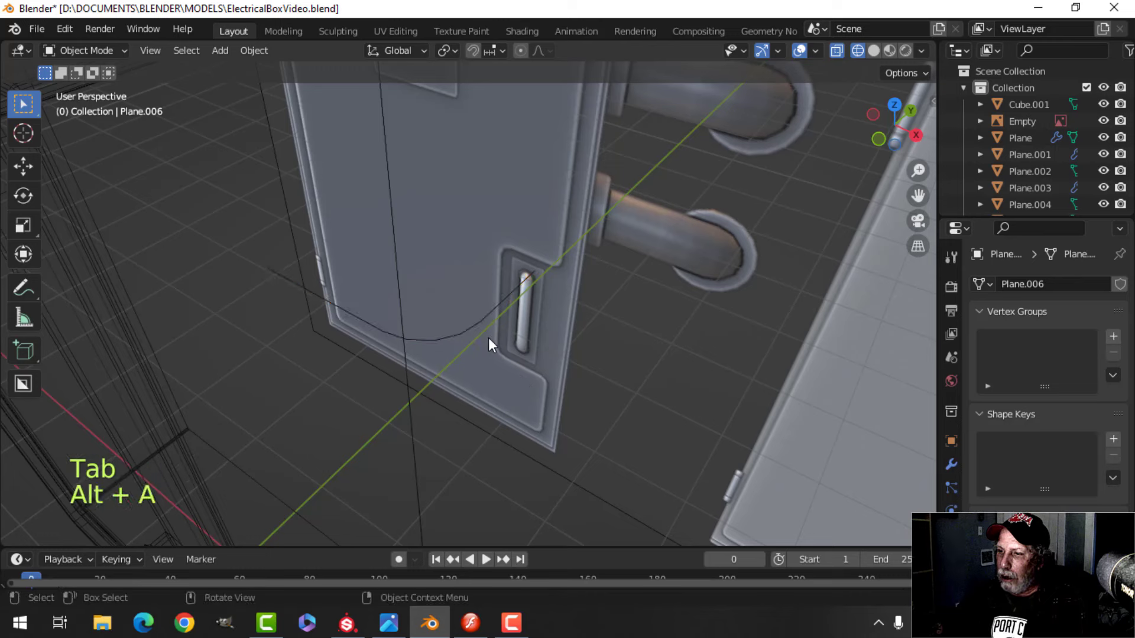
{"action": "left_click", "coordinate": [472, 331]}
{"action": "left_click", "coordinate": [429, 337]}
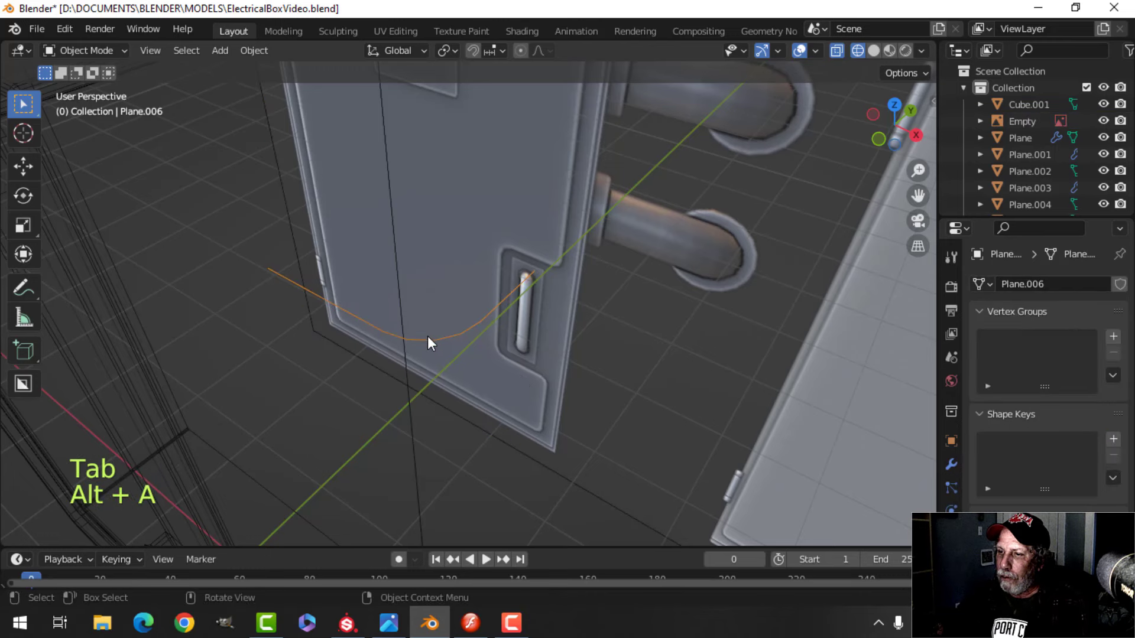
{"action": "right_click", "coordinate": [427, 336]}
{"action": "mouse_move", "coordinate": [361, 336]}
{"action": "left_click", "coordinate": [478, 336]}
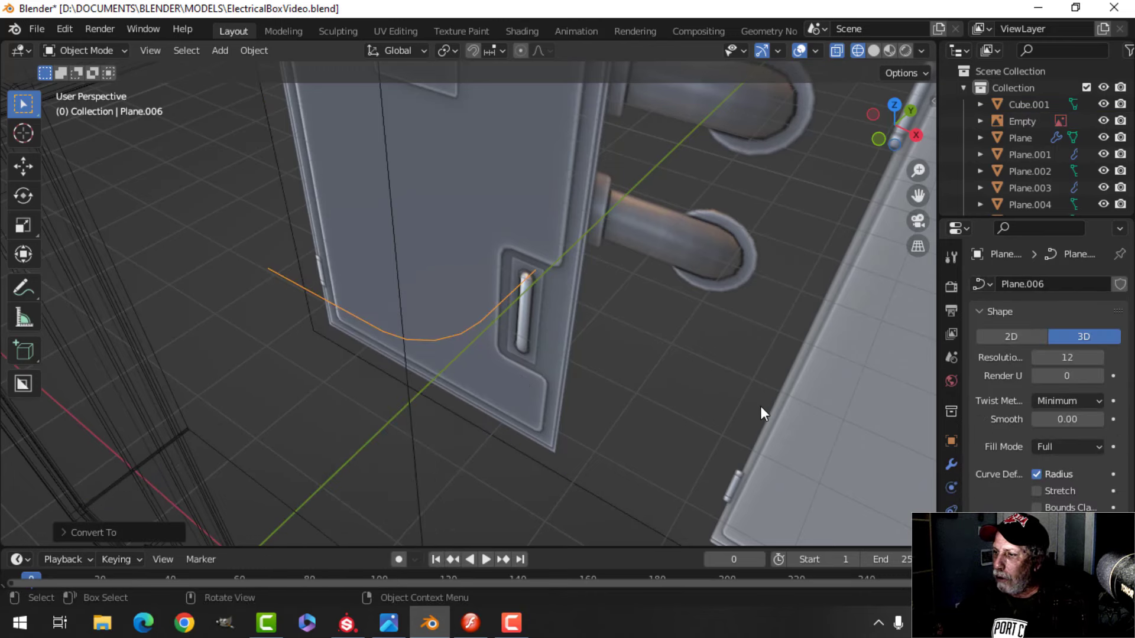
Switch to solid shading and thicken the curve into a pipe with a round bevel depth of 0.219 m
{"action": "key", "text": "z"}
{"action": "left_click", "coordinate": [830, 403]}
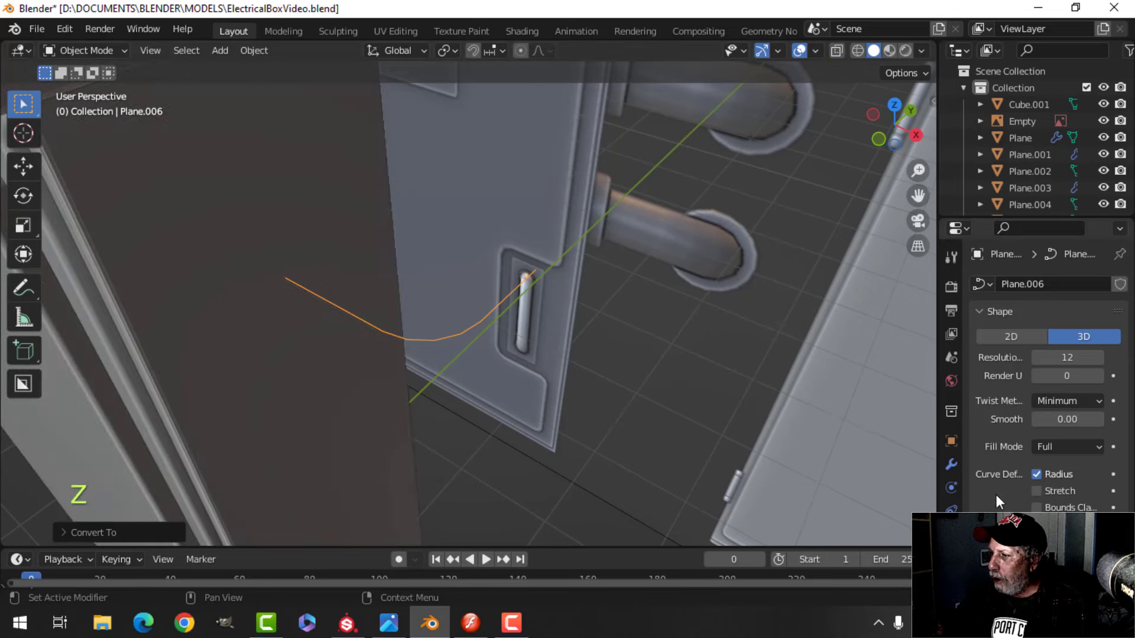
{"action": "scroll", "coordinate": [1046, 378], "scroll_direction": "down", "scroll_amount": 8}
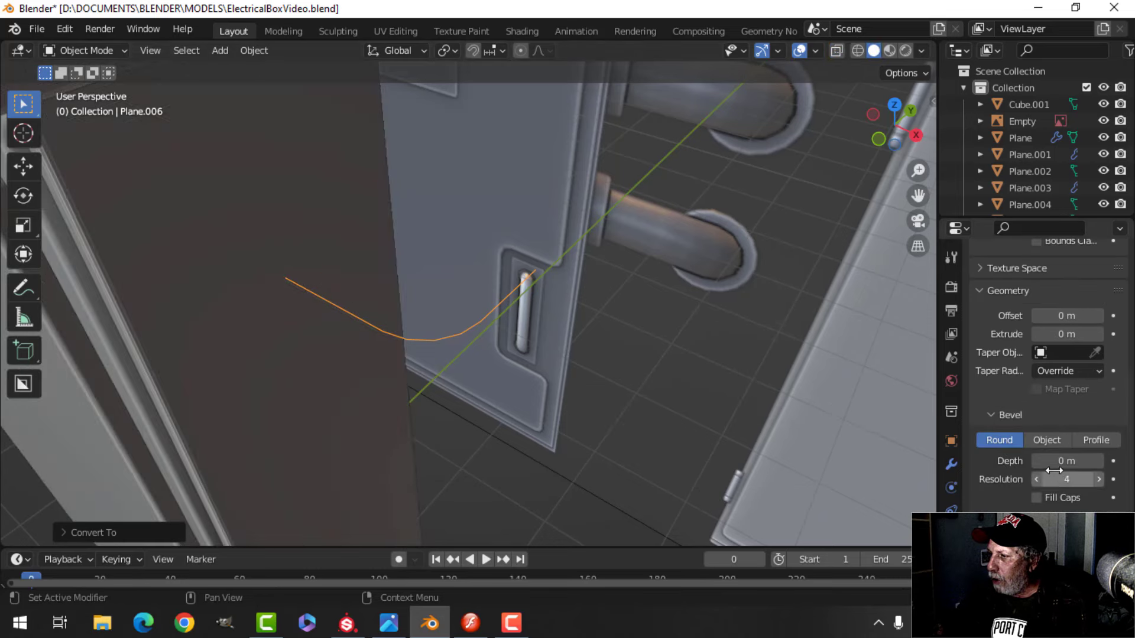
{"action": "left_click_drag", "start_coordinate": [1057, 461], "coordinate": [1023, 455], "text": "shift"}
{"action": "key", "text": "KP_1"}
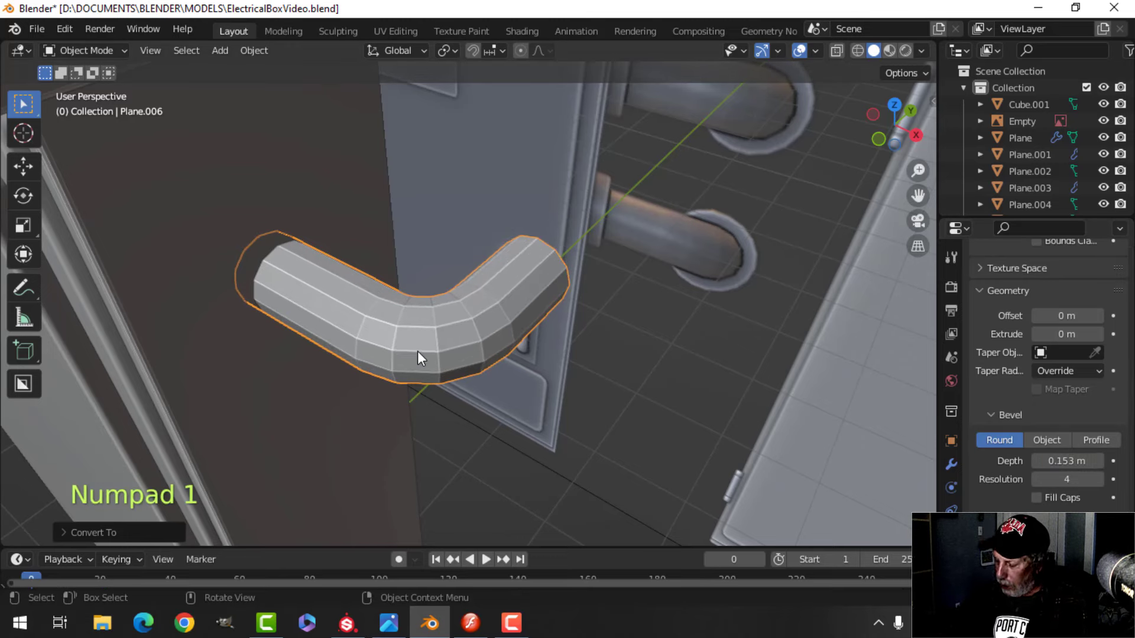
{"action": "key", "text": "KP_1"}
{"action": "left_click_drag", "start_coordinate": [1093, 461], "coordinate": [1131, 461], "text": "shift"}
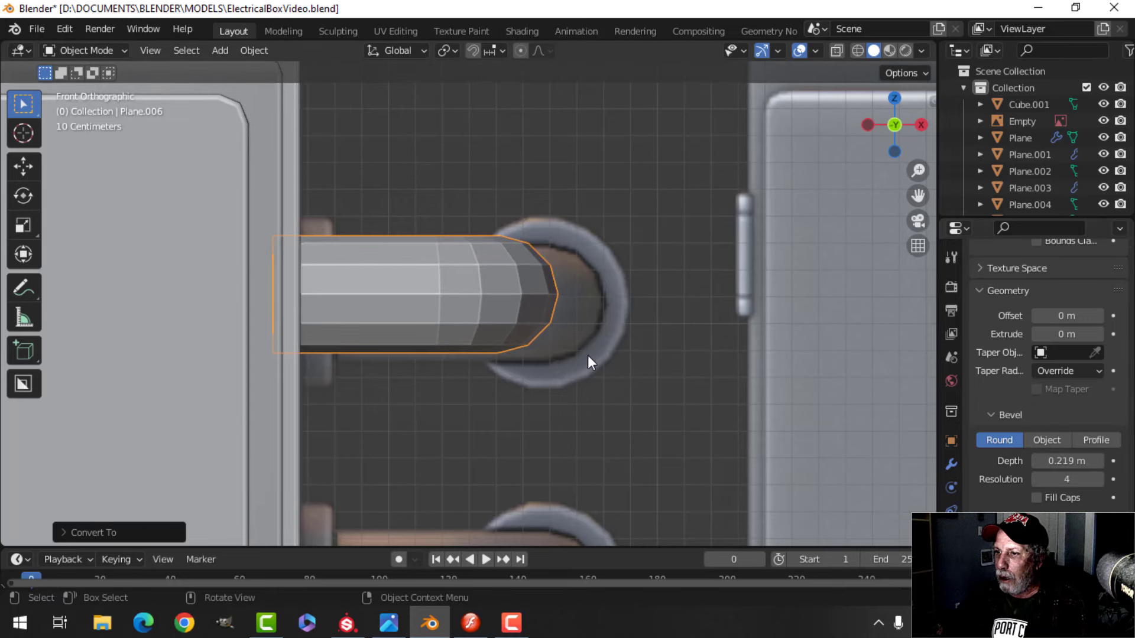
Shift the elbow's control points outward along X, lengthening the straight run to match the reference pipe
{"action": "middle_click_drag", "start_coordinate": [588, 356], "coordinate": [581, 423]}
{"action": "key", "text": "alt+a"}
{"action": "left_click", "coordinate": [509, 378]}
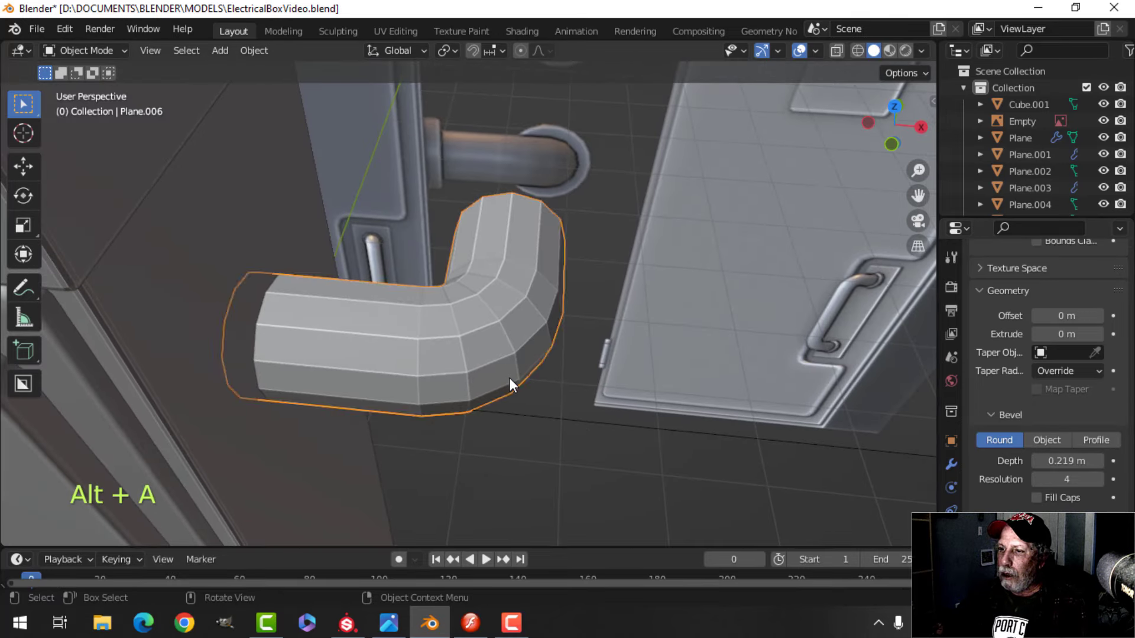
{"action": "key", "text": "Tab"}
{"action": "key", "text": "alt+a"}
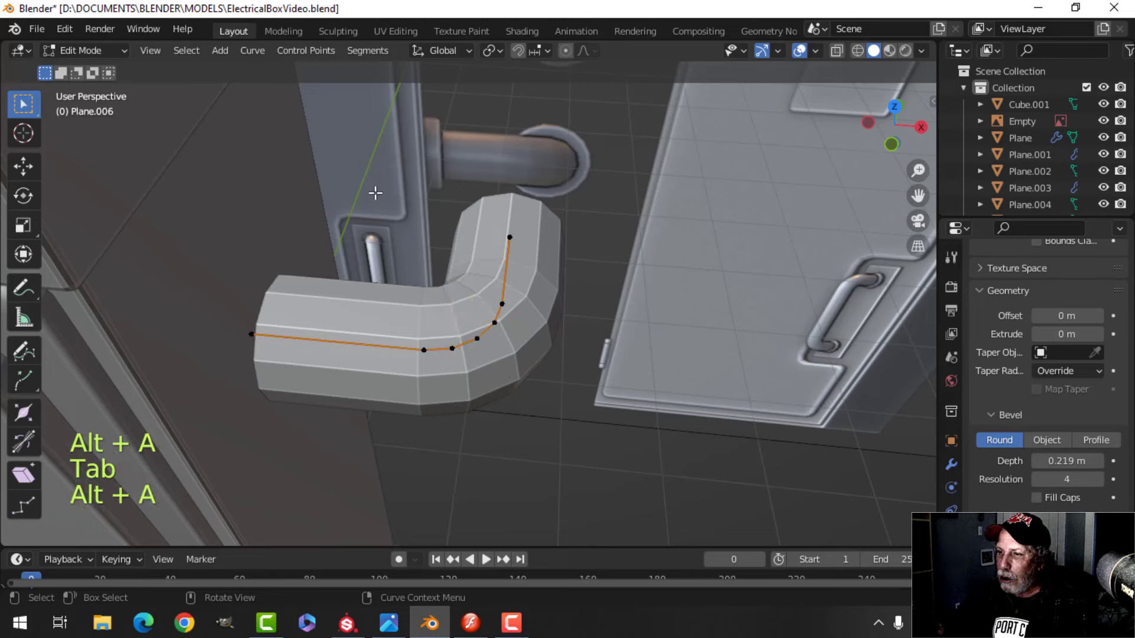
{"action": "key", "text": "b"}
{"action": "left_click_drag", "start_coordinate": [407, 183], "coordinate": [559, 401]}
{"action": "key", "text": "KP_1"}
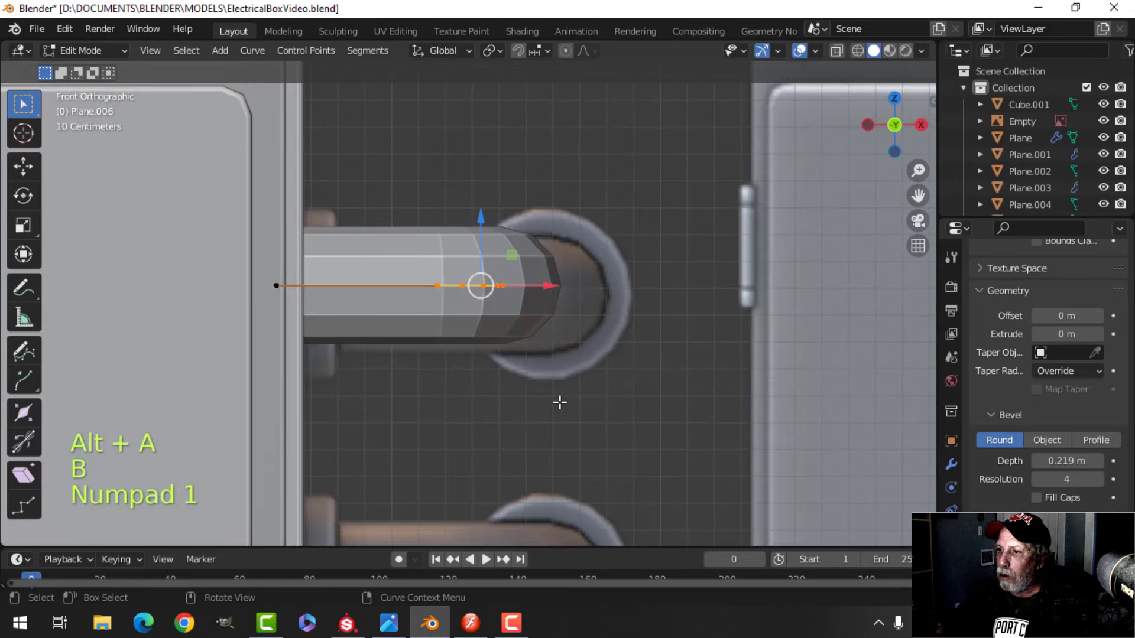
{"action": "left_click_drag", "start_coordinate": [548, 294], "coordinate": [605, 316]}
Examine the pipe elbow from several angles and compare it with the reference pipes
{"action": "middle_click_drag", "start_coordinate": [661, 314], "coordinate": [591, 331]}
{"action": "key", "text": "alt+a"}
{"action": "middle_click_drag", "start_coordinate": [463, 350], "coordinate": [520, 385]}
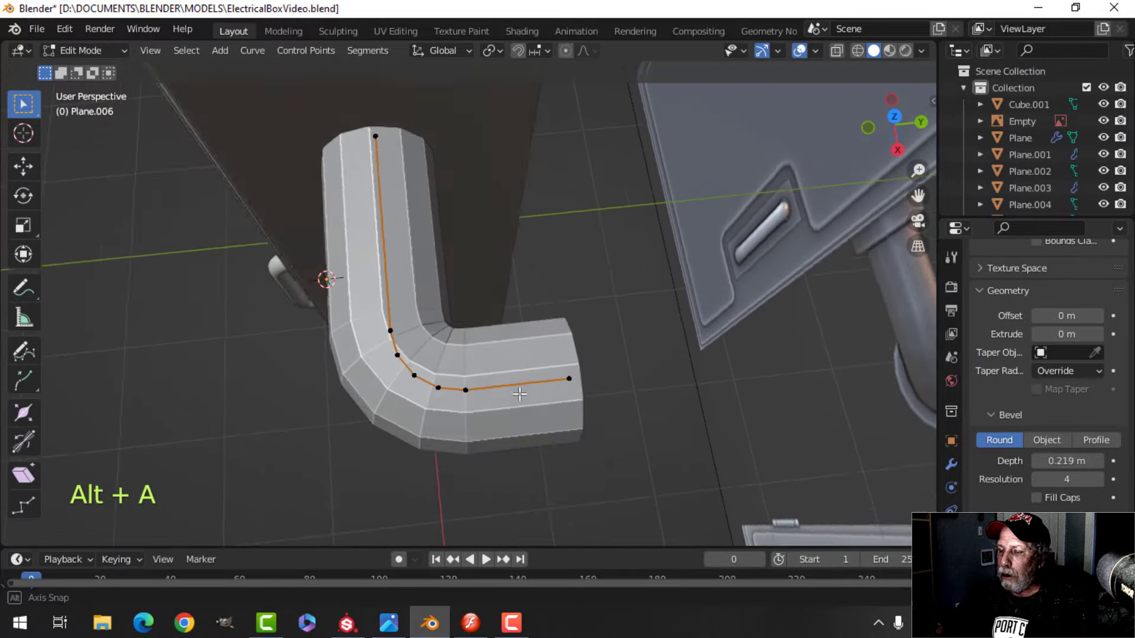
{"action": "scroll", "coordinate": [572, 426], "scroll_direction": "up", "scroll_amount": 3}
{"action": "middle_click_drag", "start_coordinate": [572, 426], "coordinate": [644, 438], "text": "shift"}
{"action": "middle_click_drag", "start_coordinate": [524, 397], "coordinate": [621, 413]}
{"action": "scroll", "coordinate": [615, 414], "scroll_direction": "down", "scroll_amount": 4}
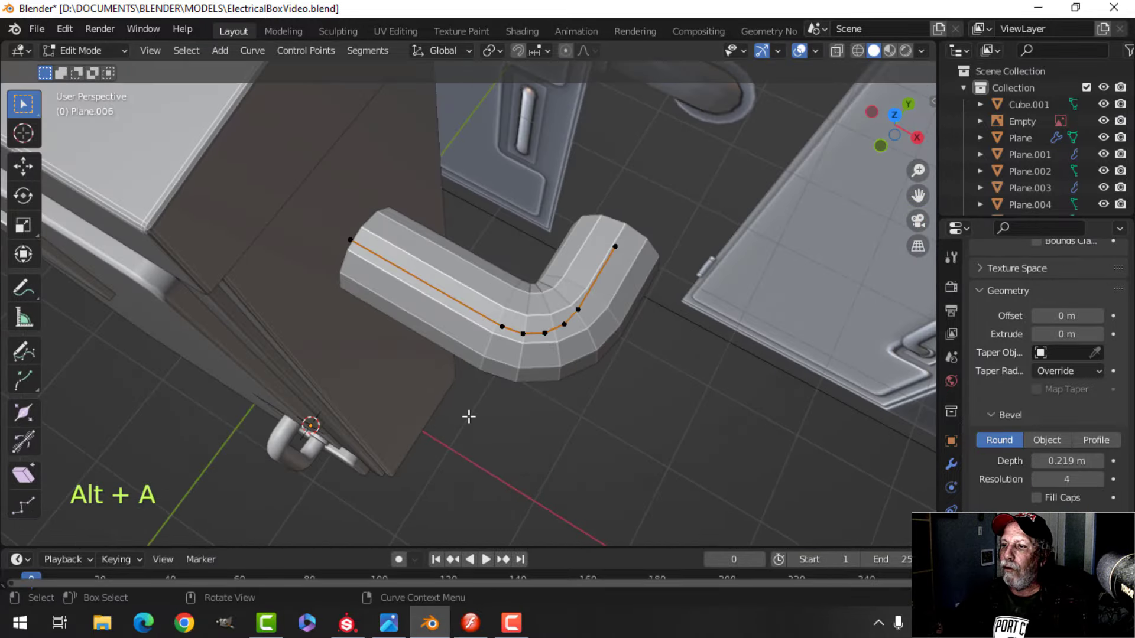
{"action": "middle_click_drag", "start_coordinate": [469, 415], "coordinate": [533, 387]}
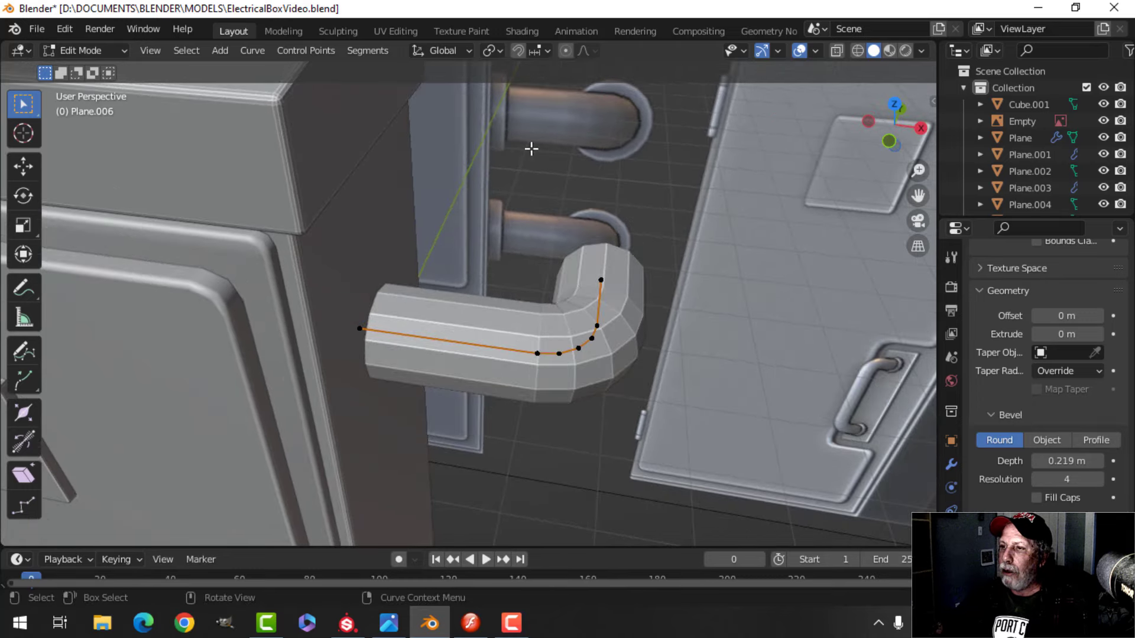
{"action": "middle_click_drag", "start_coordinate": [520, 340], "coordinate": [545, 374], "text": "shift"}
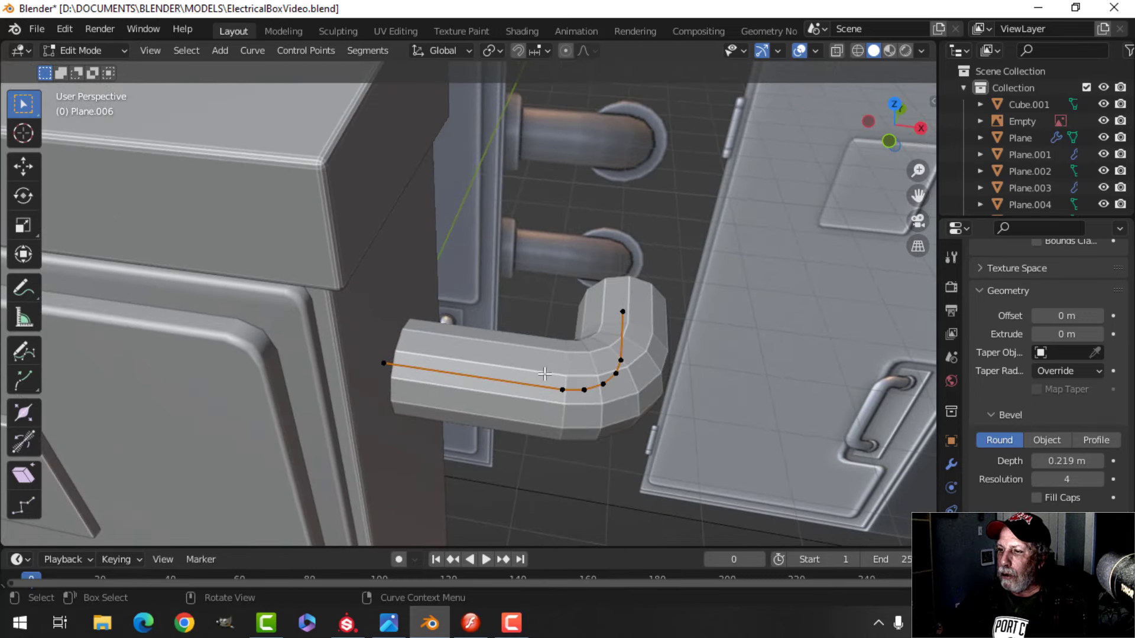
Duplicate the straight segment next to the box in place and separate it into its own curve object
{"action": "left_click", "coordinate": [385, 367], "text": "shift"}
{"action": "middle_click_drag", "start_coordinate": [473, 418], "coordinate": [479, 405]}
{"action": "key", "text": "shift+d"}
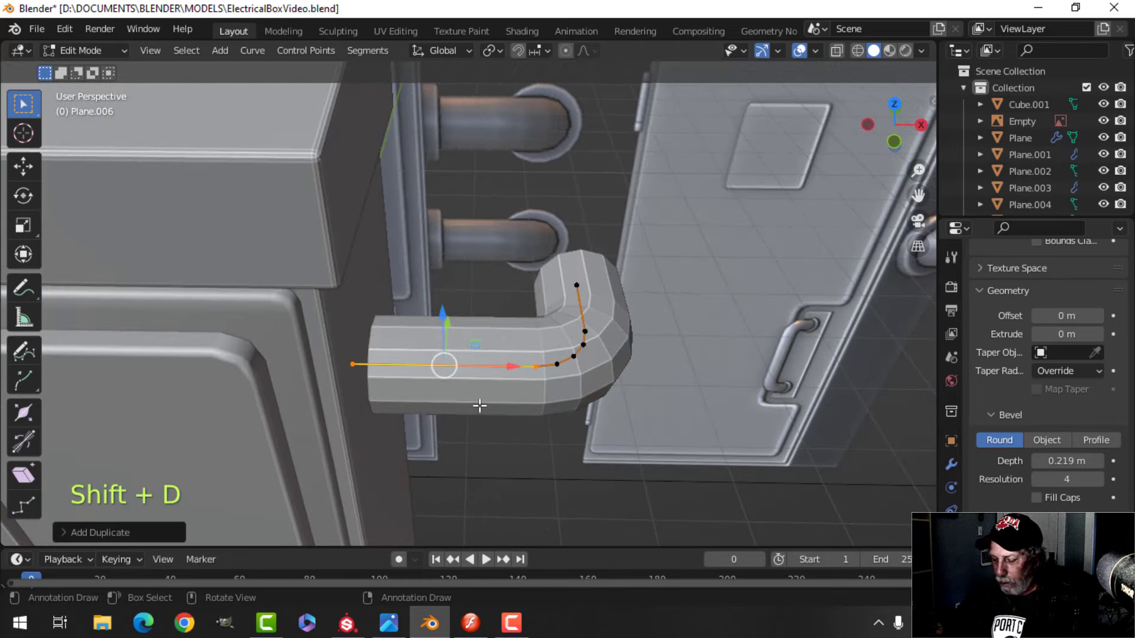
{"action": "right_click", "coordinate": [479, 406]}
{"action": "key", "text": "p"}
{"action": "key", "text": "q"}
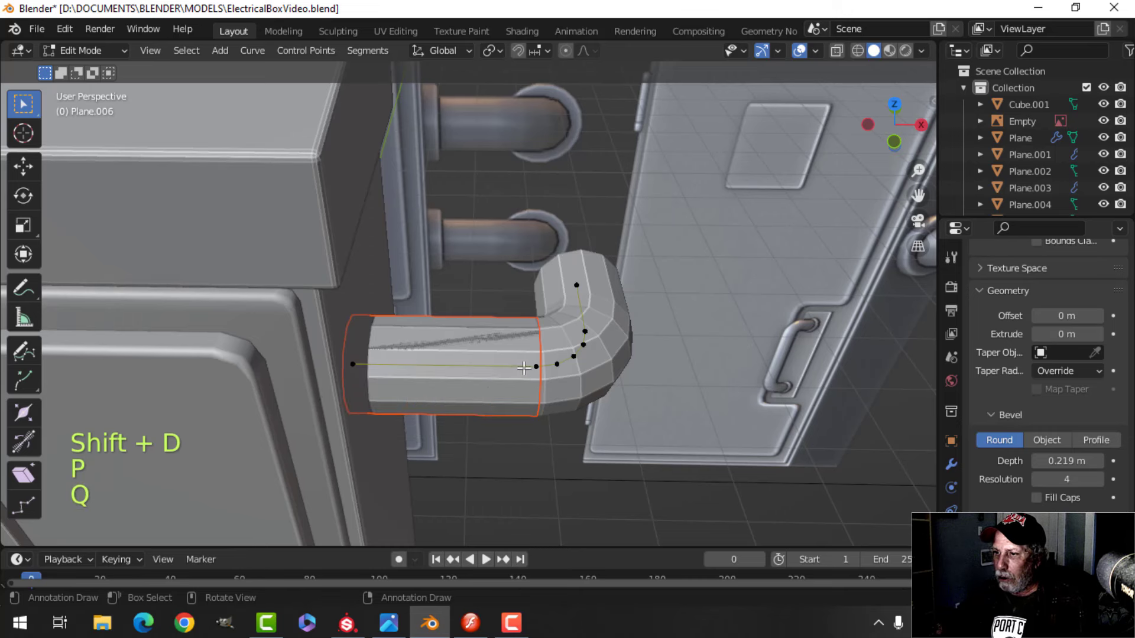
Shorten the separated segment into a collar by moving its outer point along X toward the box
{"action": "key", "text": "Tab"}
{"action": "left_click", "coordinate": [523, 344]}
{"action": "key", "text": "Tab"}
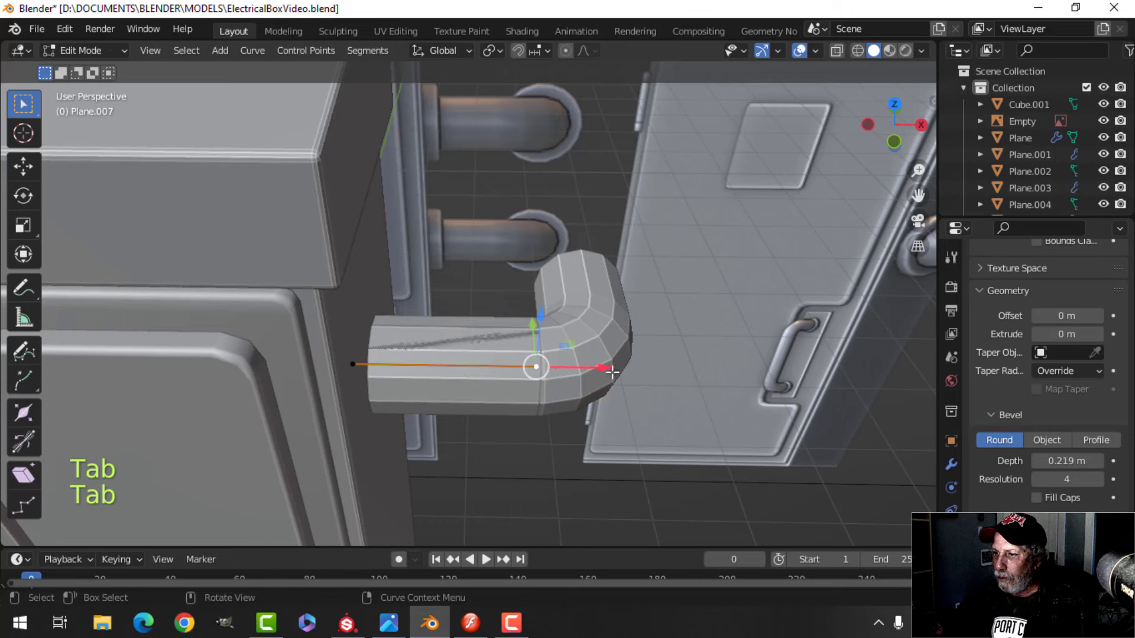
{"action": "left_click_drag", "start_coordinate": [528, 360], "coordinate": [462, 370]}
{"action": "key", "text": "KP_1"}
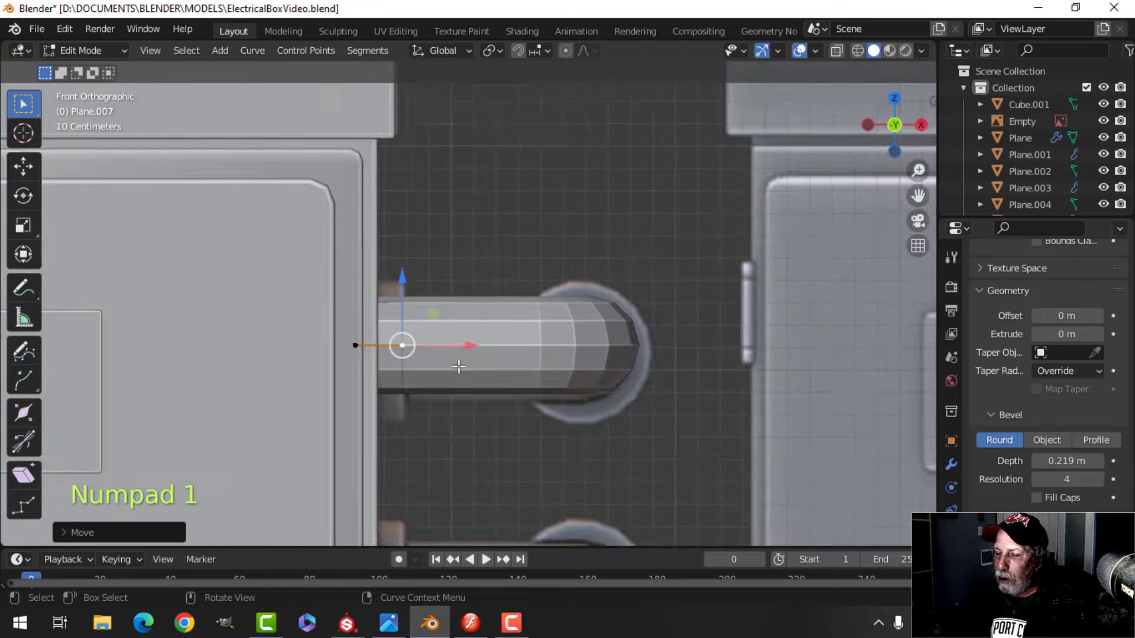
{"action": "scroll", "coordinate": [458, 367], "scroll_direction": "up", "scroll_amount": 1}
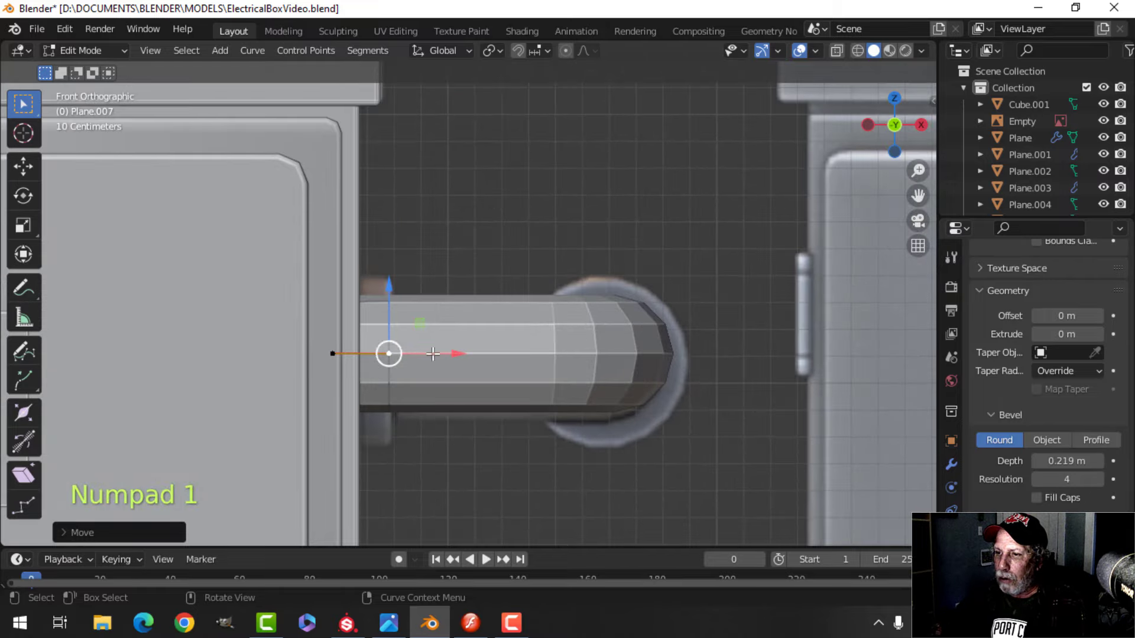
{"action": "middle_click_drag", "start_coordinate": [527, 387], "coordinate": [413, 370]}
{"action": "key", "text": "Tab"}
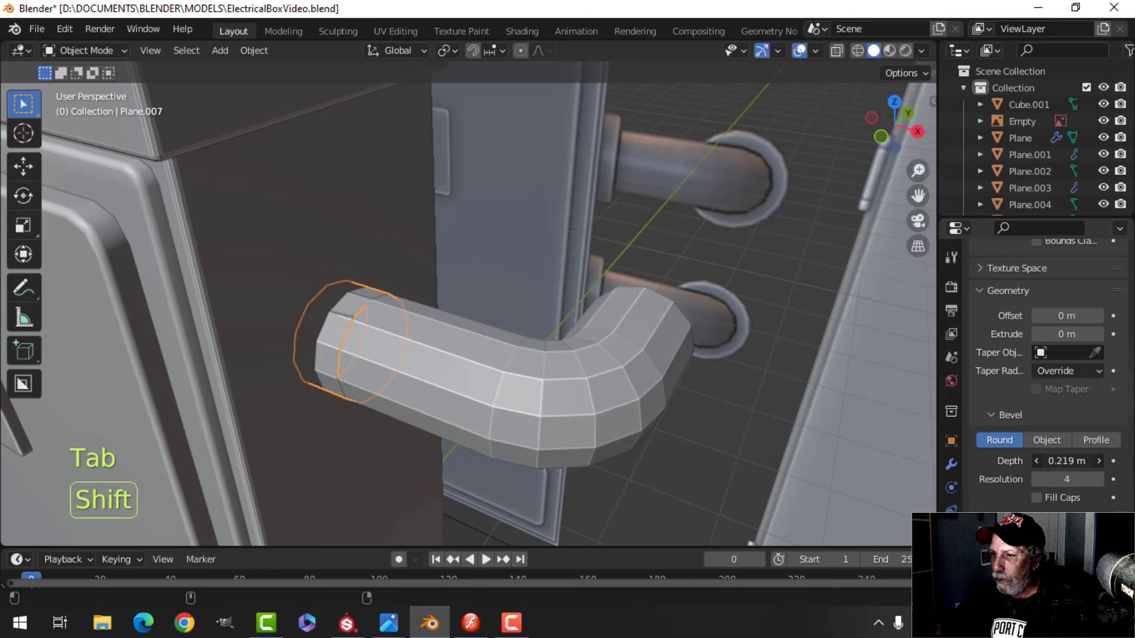
Enlarge the collar to the reference flange size with a bevel depth of 0.311 m
{"action": "left_click_drag", "start_coordinate": [1067, 461], "coordinate": [1093, 461], "text": "shift"}
{"action": "key", "text": "KP_1"}
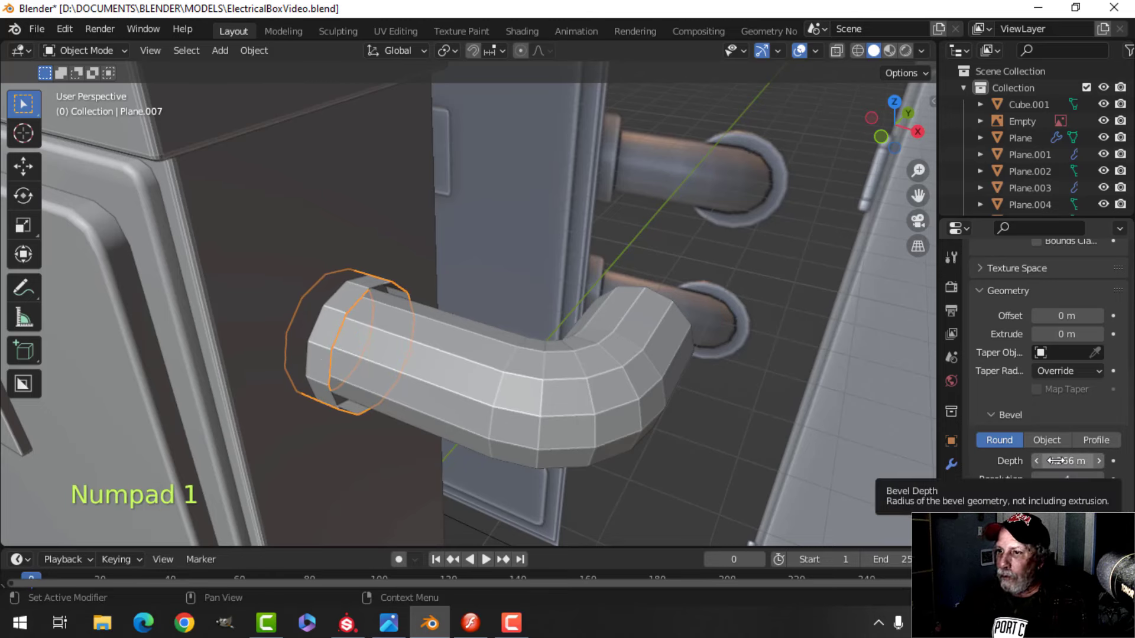
{"action": "key", "text": "KP_1"}
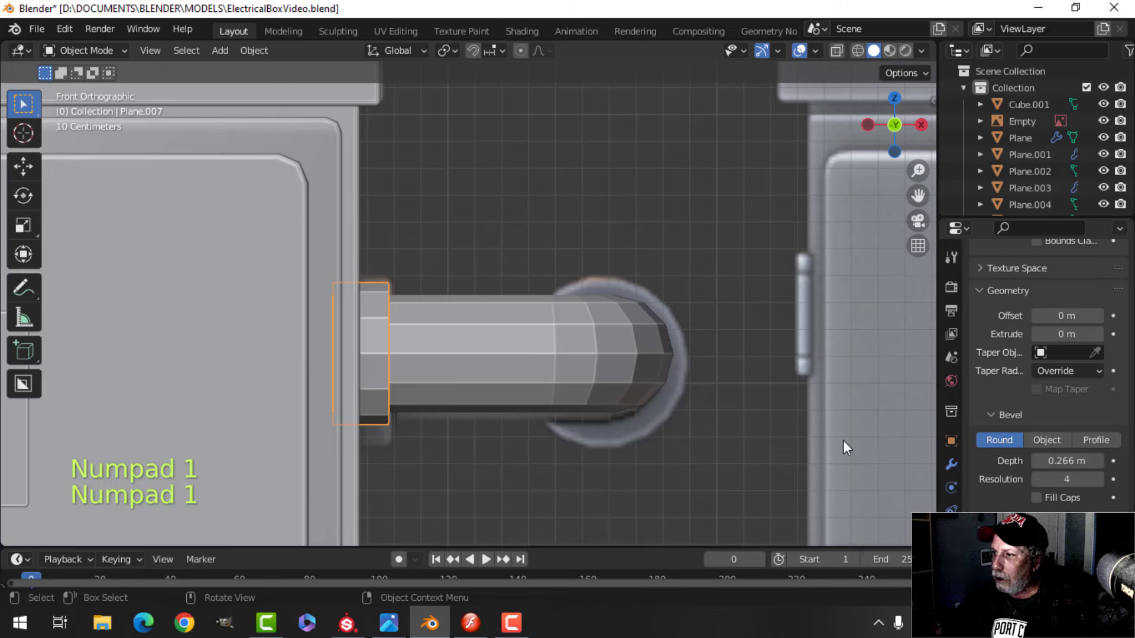
{"action": "left_click_drag", "start_coordinate": [1066, 461], "coordinate": [1079, 461], "text": "shift"}
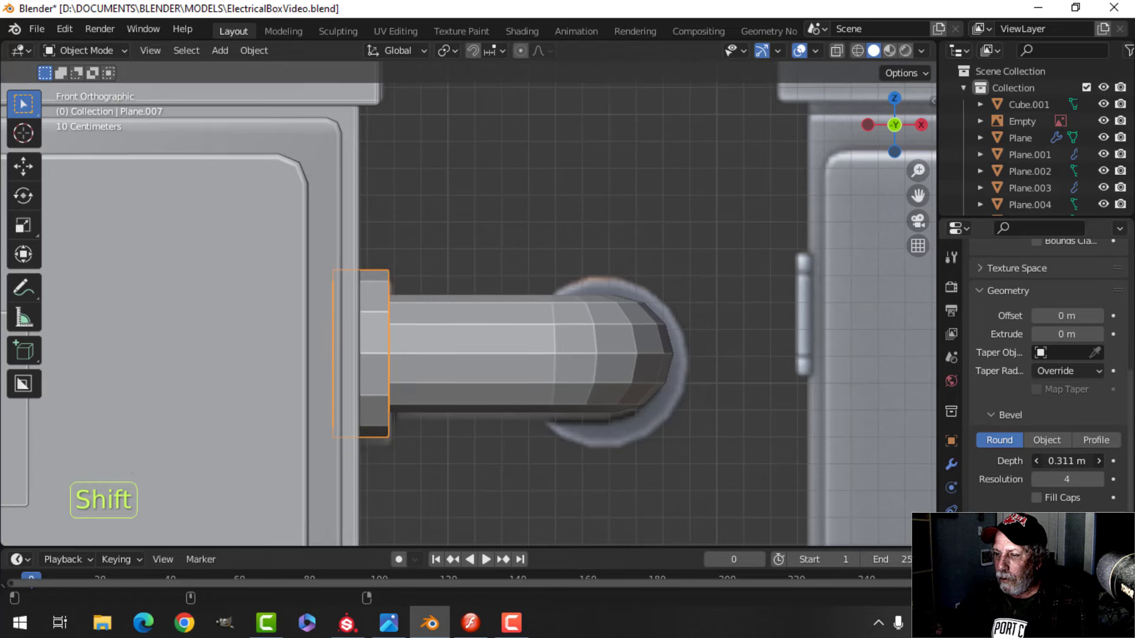
Move the pipe and its collar together slightly down along Z to align them with the reference image
{"action": "left_click", "coordinate": [504, 347], "text": "shift"}
{"action": "key", "text": "Tab"}
{"action": "key", "text": "a"}
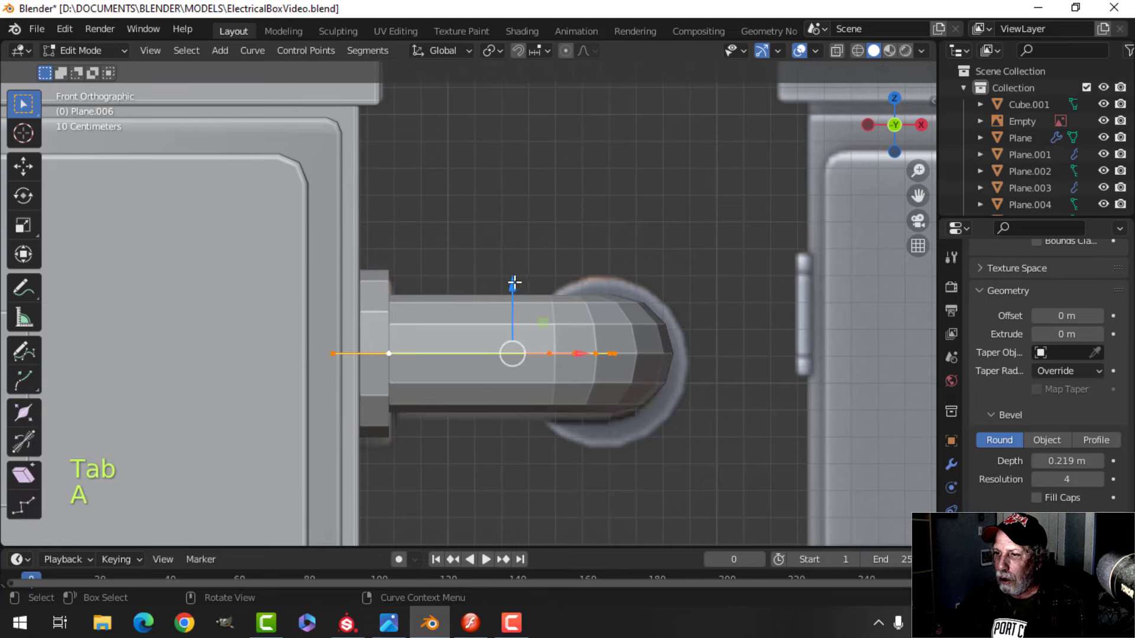
{"action": "left_click_drag", "start_coordinate": [512, 283], "coordinate": [522, 294]}
{"action": "key", "text": "z"}
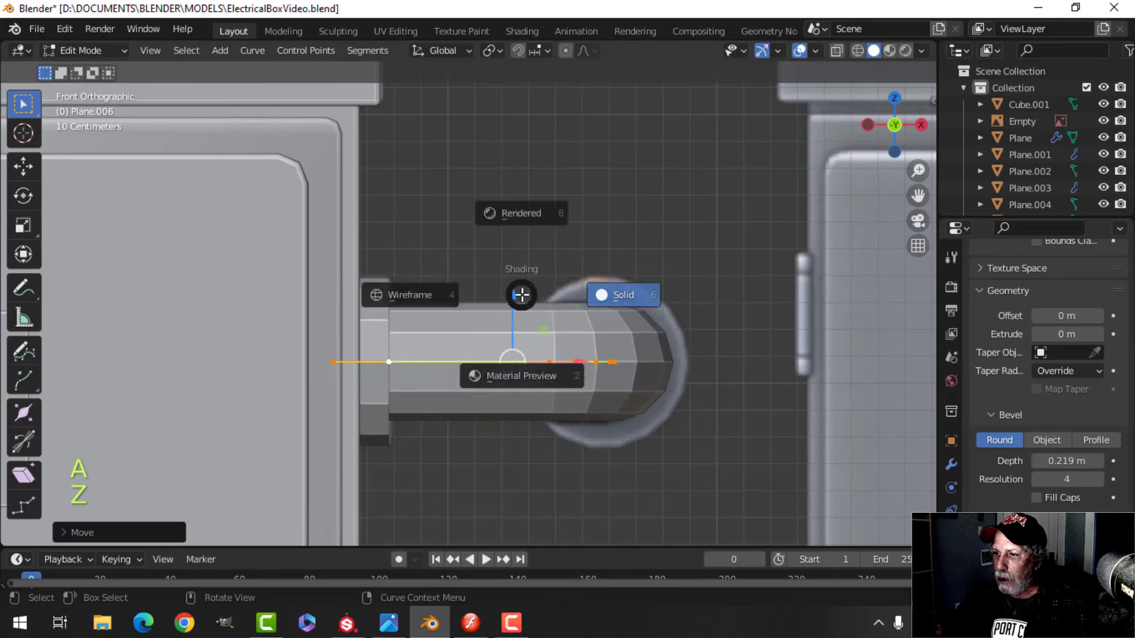
{"action": "left_click", "coordinate": [612, 308]}
{"action": "middle_click_drag", "start_coordinate": [610, 316], "coordinate": [407, 406]}
{"action": "scroll", "coordinate": [408, 402], "scroll_direction": "up", "scroll_amount": 2}
{"action": "key", "text": "alt+a"}
{"action": "key", "text": "Tab"}
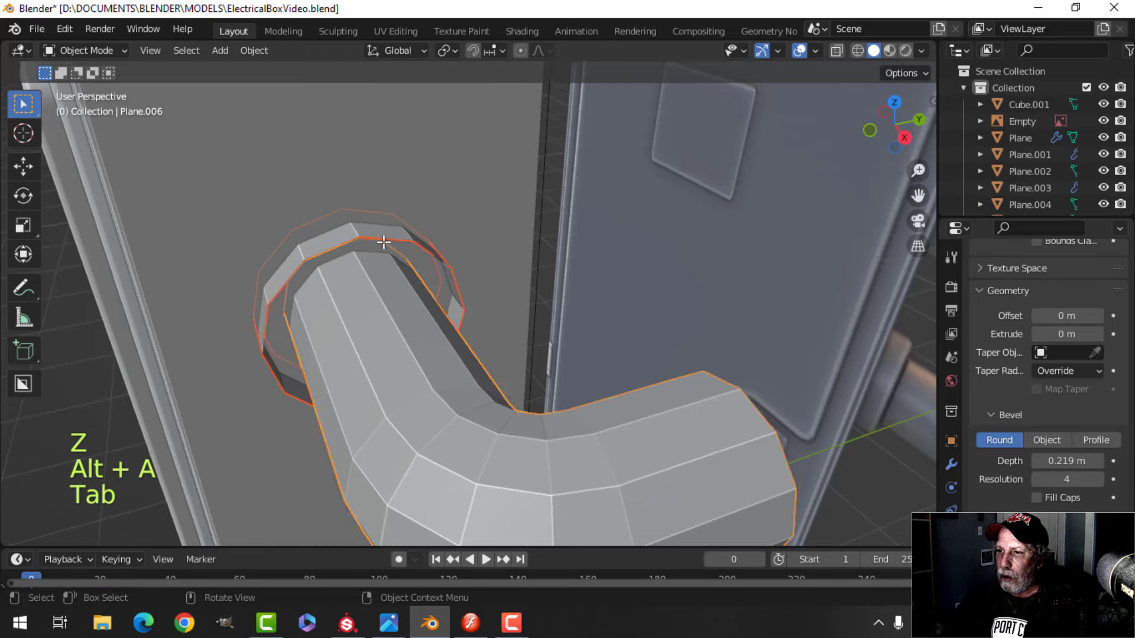
Set the collar curve's preview resolution to 3 and convert it to a mesh
{"action": "left_click", "coordinate": [352, 305]}
{"action": "middle_click_drag", "start_coordinate": [352, 305], "coordinate": [481, 308]}
{"action": "scroll", "coordinate": [1052, 355], "scroll_direction": "up", "scroll_amount": 10}
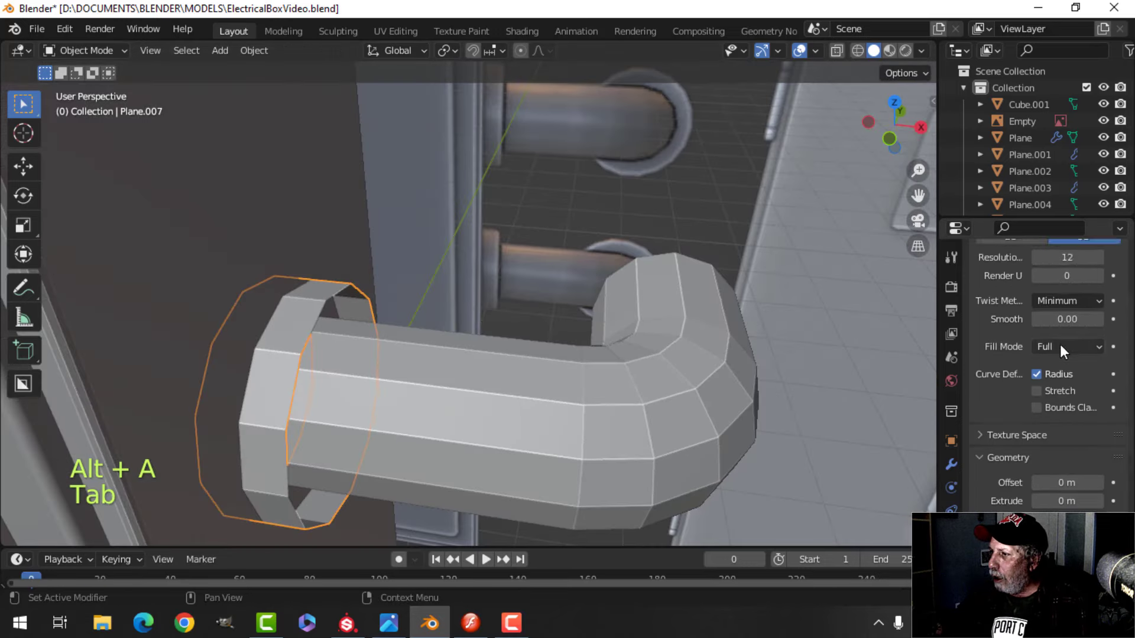
{"action": "left_click", "coordinate": [1067, 357]}
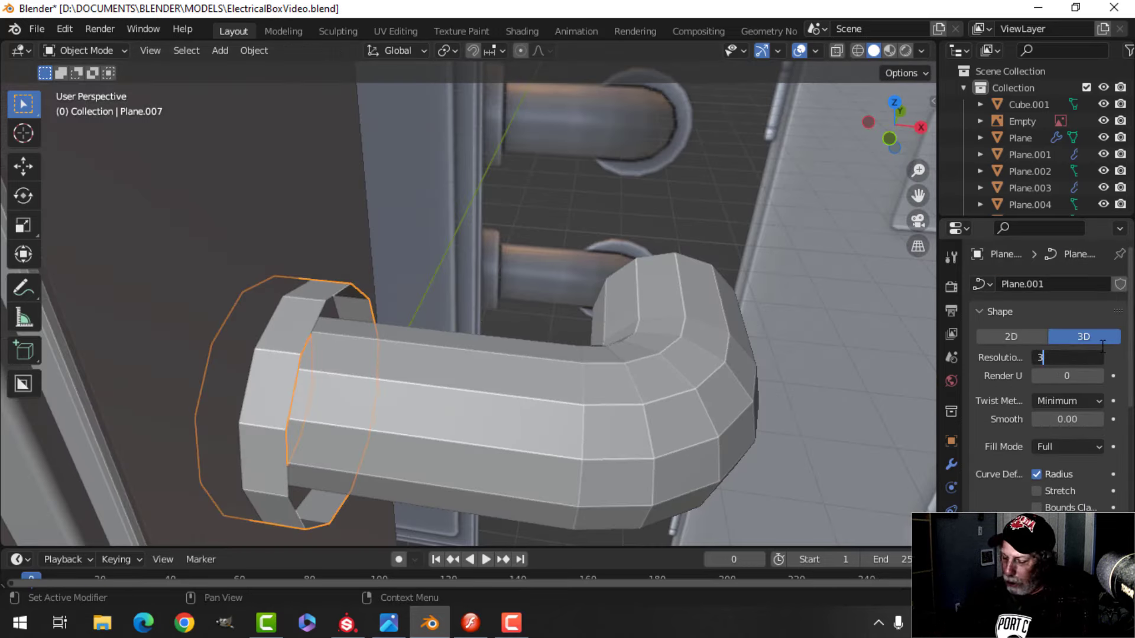
{"action": "right_click", "coordinate": [291, 327]}
{"action": "mouse_move", "coordinate": [293, 327]}
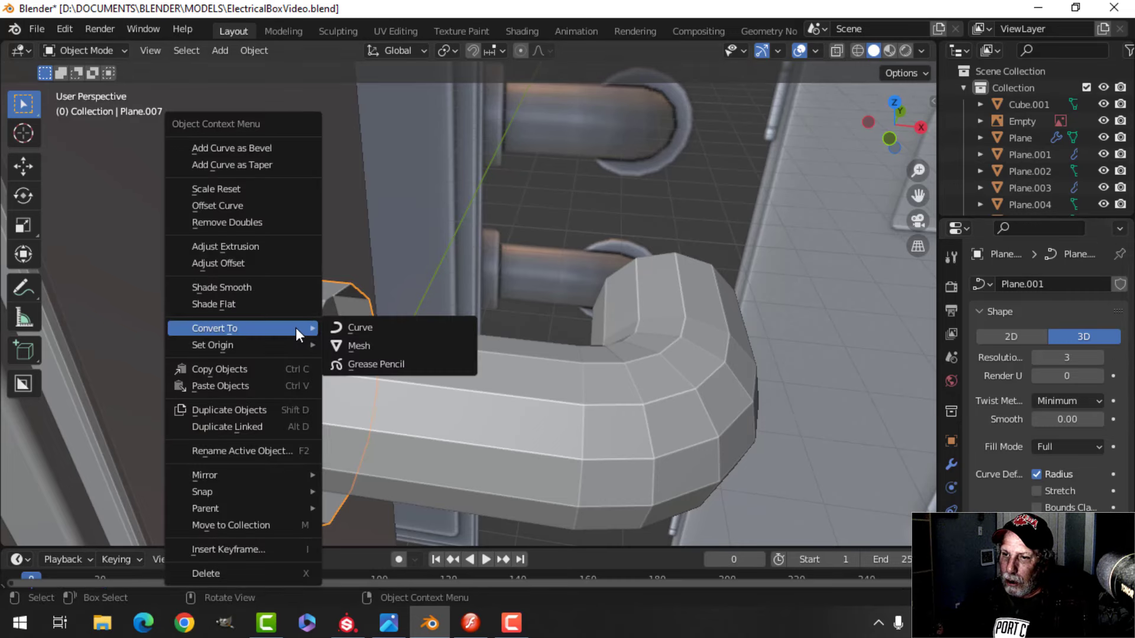
{"action": "left_click", "coordinate": [363, 345]}
Select the edge loop at the collar's open outer end and fill it with a face
{"action": "key", "text": "Tab"}
{"action": "key", "text": "alt+a"}
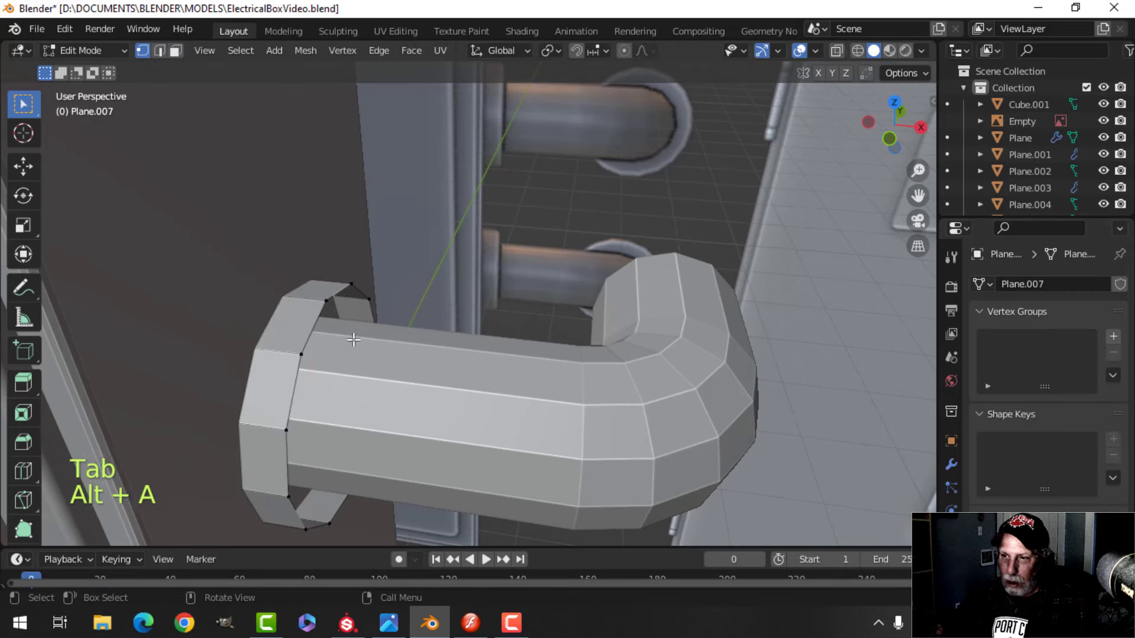
{"action": "key", "text": "2"}
{"action": "left_click", "coordinate": [315, 316], "text": "alt+shift"}
{"action": "key", "text": "f"}
Bevel the collar's outer rim with a single segment about 0.013 m wide
{"action": "middle_click_drag", "start_coordinate": [418, 314], "coordinate": [489, 347], "text": "shift"}
{"action": "scroll", "coordinate": [489, 347], "scroll_direction": "up", "scroll_amount": 2}
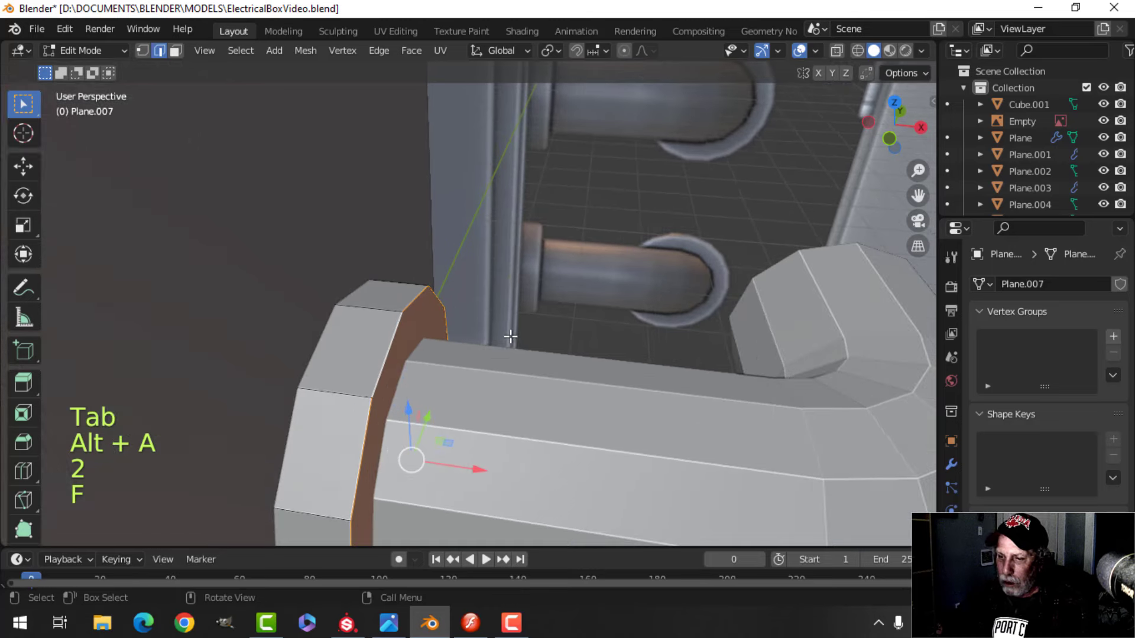
{"action": "key", "text": "ctrl+b"}
{"action": "scroll", "coordinate": [572, 292], "scroll_direction": "down", "scroll_amount": 3, "text": "shift"}
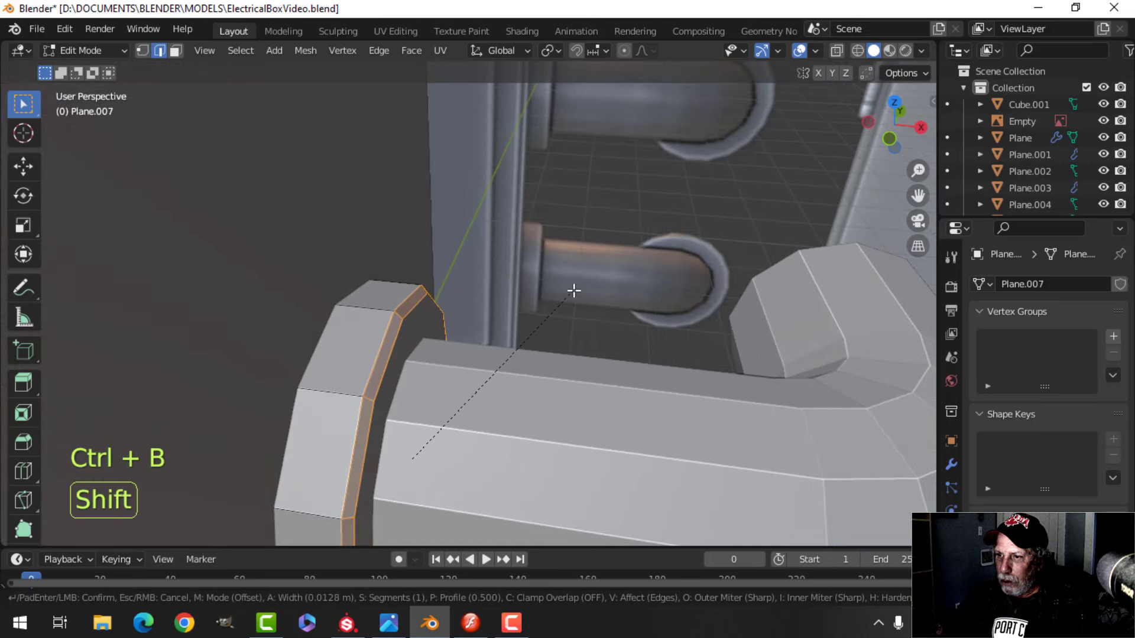
{"action": "left_click", "coordinate": [585, 282]}
{"action": "key", "text": "Tab"}
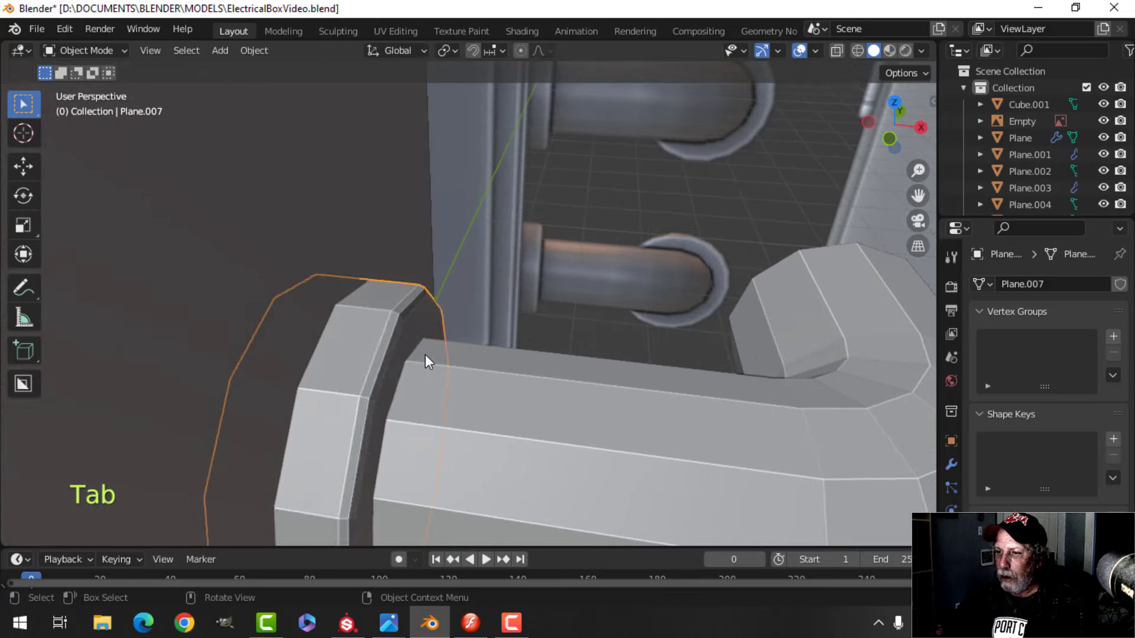
Duplicate the collar within its mesh, place the copy at the pipe's bend and rotate it -90° about Z
{"action": "scroll", "coordinate": [428, 357], "scroll_direction": "down", "scroll_amount": 4}
{"action": "scroll", "coordinate": [487, 356], "scroll_direction": "down", "scroll_amount": 1}
{"action": "middle_click_drag", "start_coordinate": [491, 357], "coordinate": [355, 370], "text": "shift"}
{"action": "key", "text": "Tab"}
{"action": "key", "text": "a"}
{"action": "scroll", "coordinate": [393, 383], "scroll_direction": "down", "scroll_amount": 2}
{"action": "key", "text": "shift+d"}
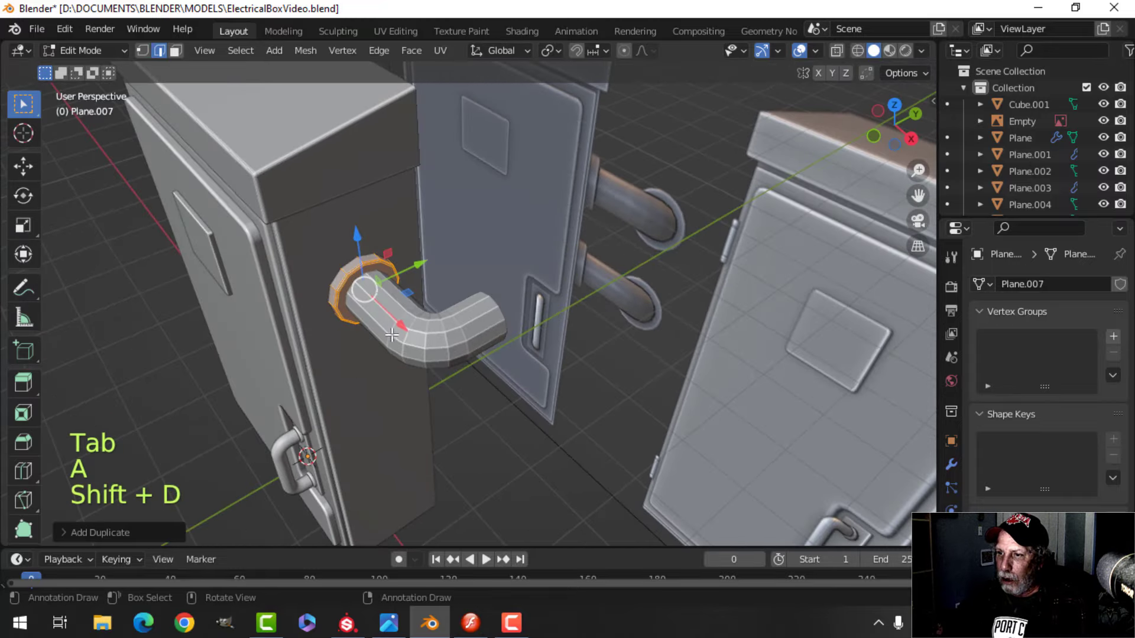
{"action": "left_click", "coordinate": [456, 374]}
{"action": "scroll", "coordinate": [473, 354], "scroll_direction": "up", "scroll_amount": 4}
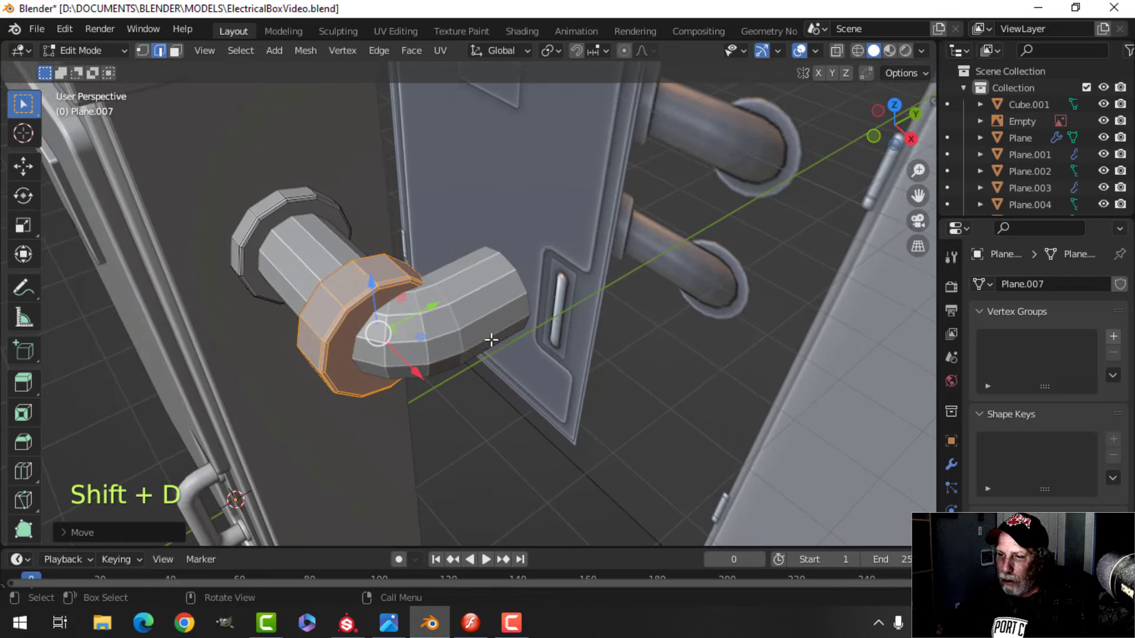
{"action": "type", "text": "rz90"}
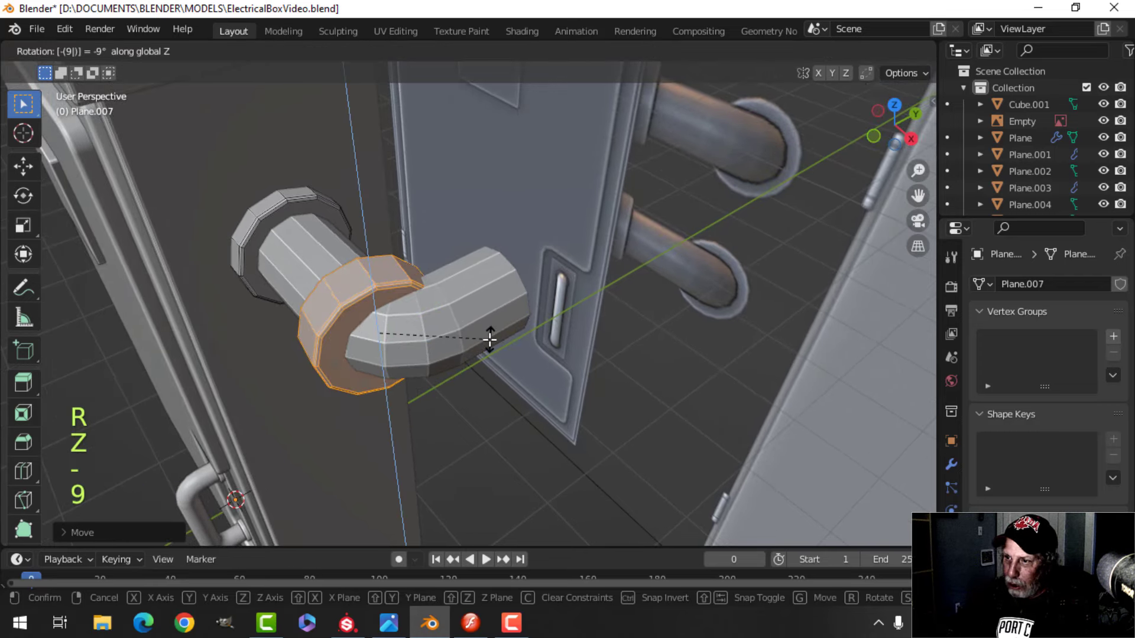
{"action": "key", "text": "Return"}
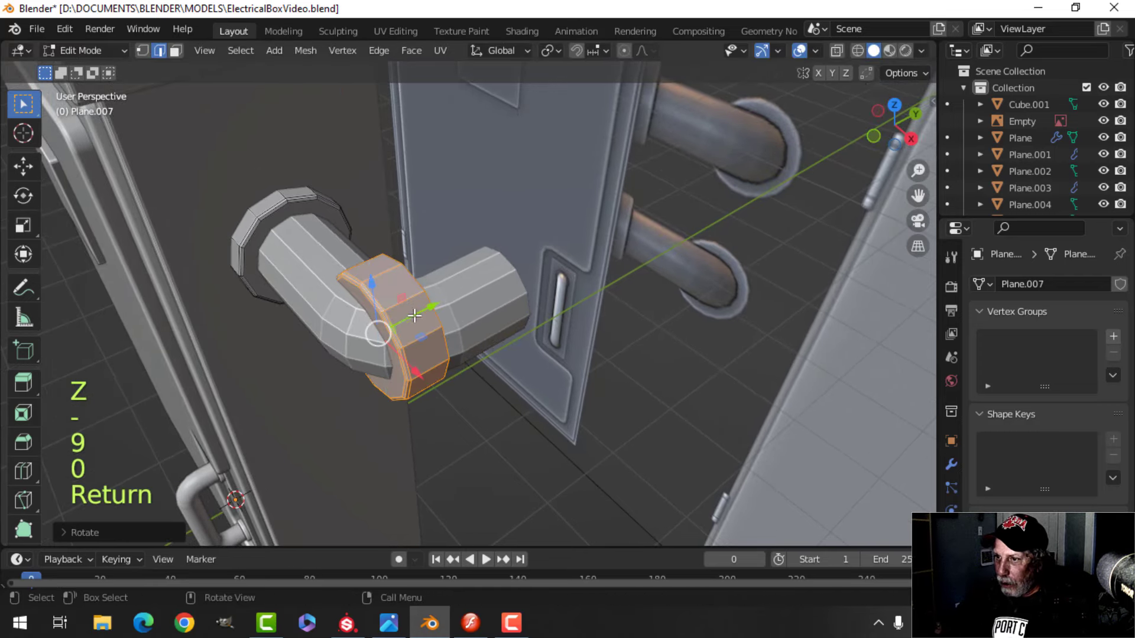
Move the copied collar along Y onto the elbow's free end and nudge it along X to centre it on the pipe
{"action": "left_click_drag", "start_coordinate": [414, 315], "coordinate": [515, 318]}
{"action": "key", "text": "KP_1"}
{"action": "key", "text": "z"}
{"action": "left_click", "coordinate": [640, 317]}
{"action": "middle_click_drag", "start_coordinate": [640, 316], "coordinate": [565, 398]}
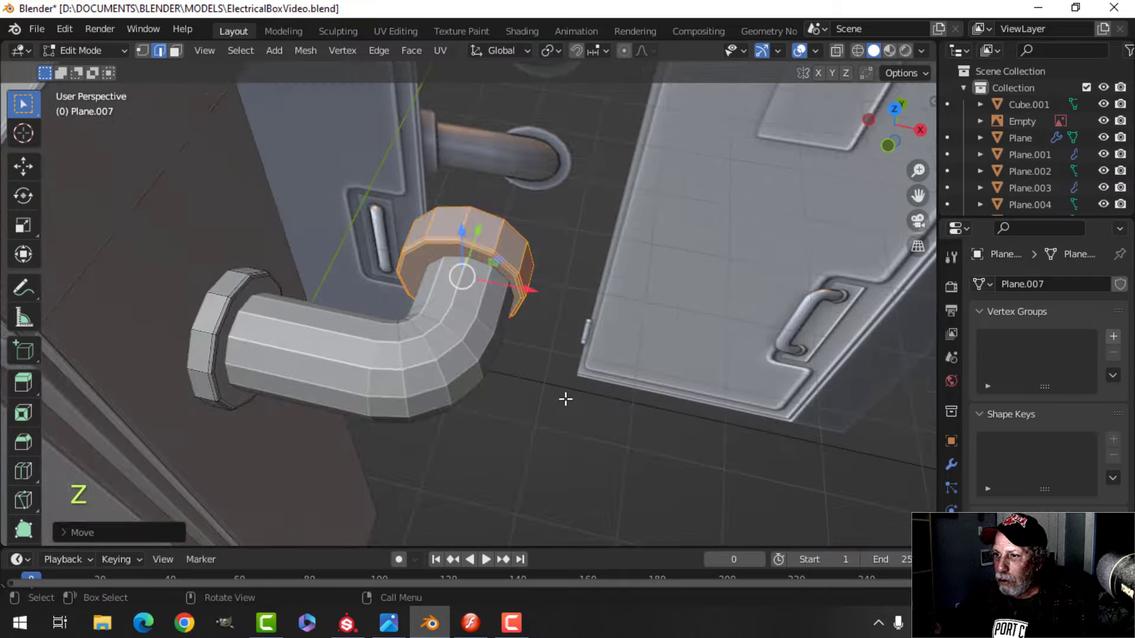
{"action": "scroll", "coordinate": [563, 354], "scroll_direction": "up", "scroll_amount": 3}
{"action": "left_click_drag", "start_coordinate": [530, 300], "coordinate": [538, 299]}
{"action": "middle_click_drag", "start_coordinate": [537, 299], "coordinate": [591, 360]}
{"action": "scroll", "coordinate": [622, 384], "scroll_direction": "up", "scroll_amount": 3}
{"action": "key", "text": "Tab"}
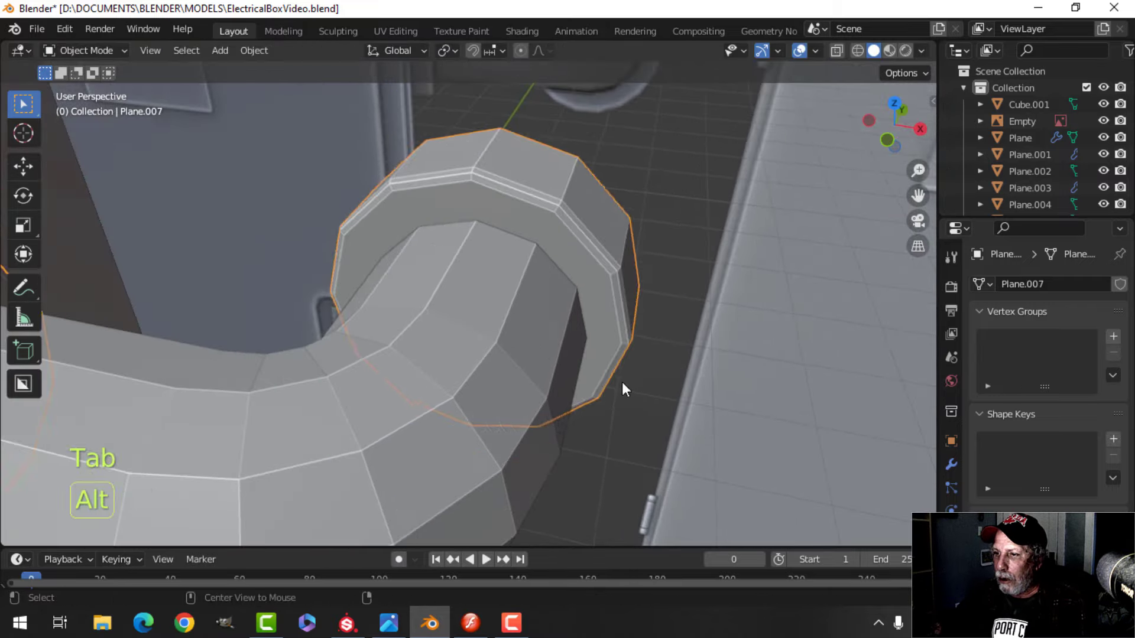
Set the pipe curve's preview resolution to 3 and convert it to a mesh
{"action": "key", "text": "alt+a"}
{"action": "middle_click_drag", "start_coordinate": [532, 380], "coordinate": [501, 329]}
{"action": "left_click", "coordinate": [491, 315]}
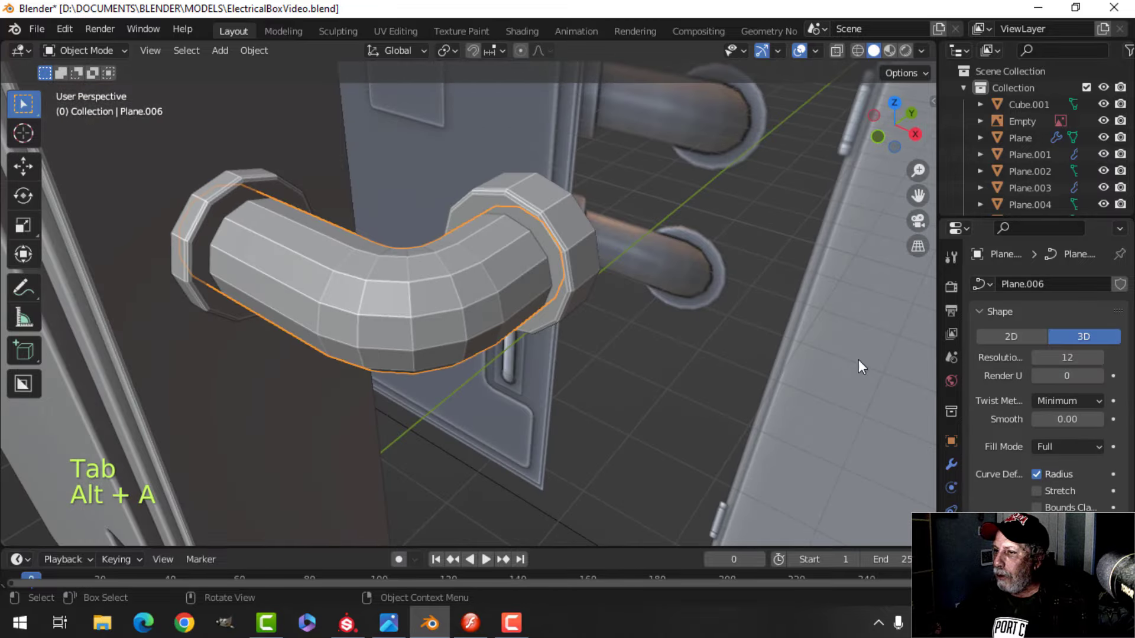
{"action": "left_click", "coordinate": [1067, 357]}
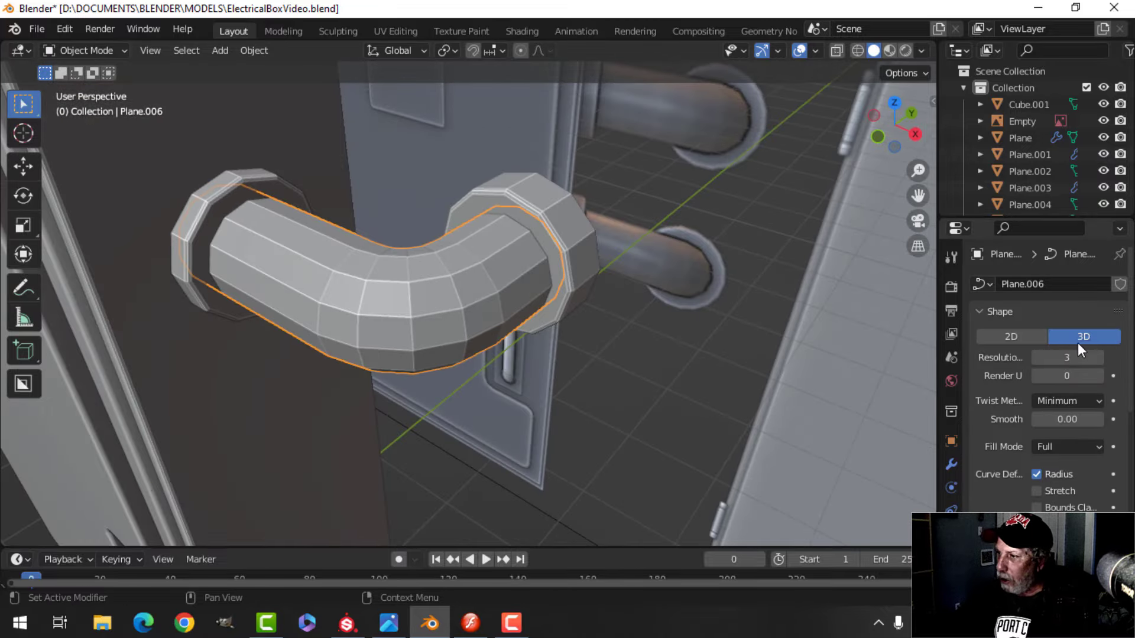
{"action": "right_click", "coordinate": [405, 297]}
{"action": "mouse_move", "coordinate": [406, 296]}
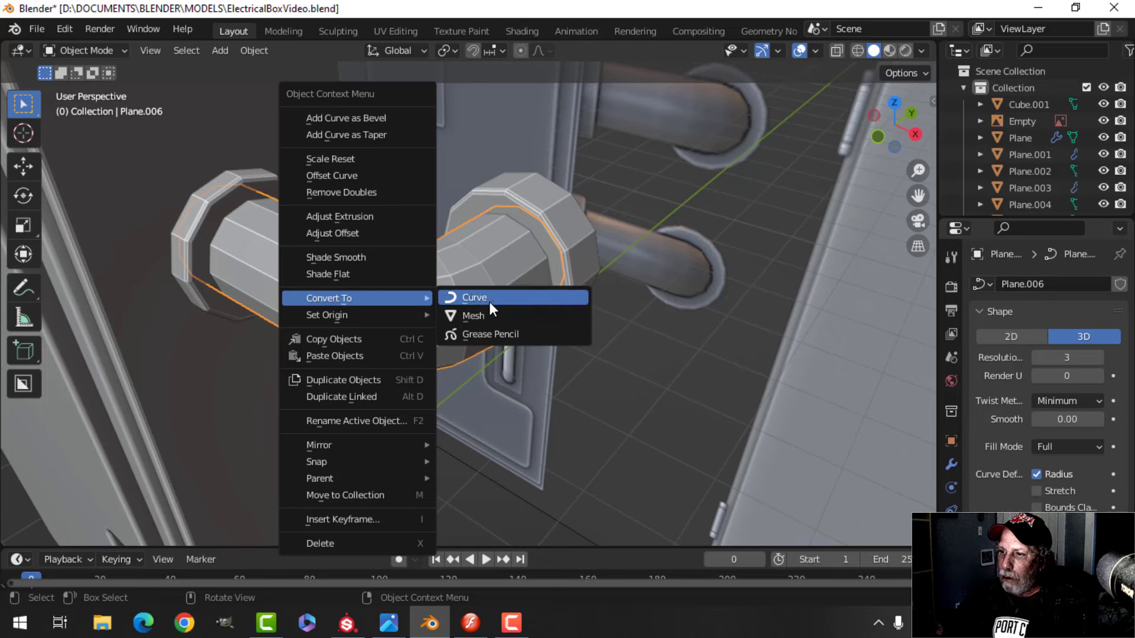
{"action": "left_click", "coordinate": [497, 316]}
Join the pipe and its collars into one object and give it smooth shading
{"action": "left_click", "coordinate": [565, 226], "text": "shift"}
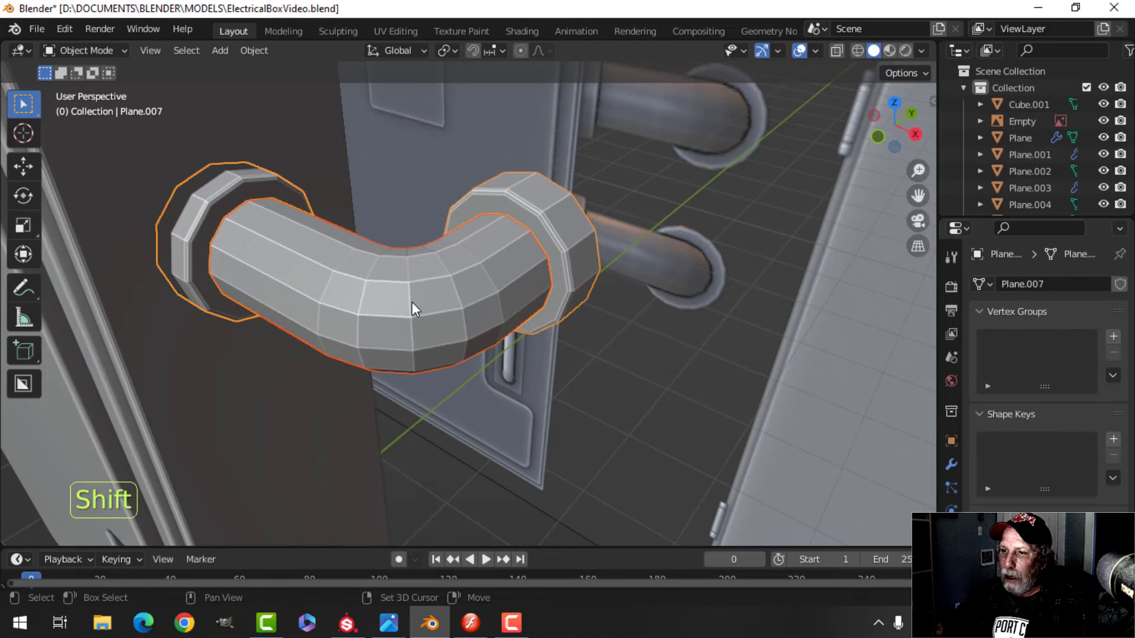
{"action": "key", "text": "ctrl+j"}
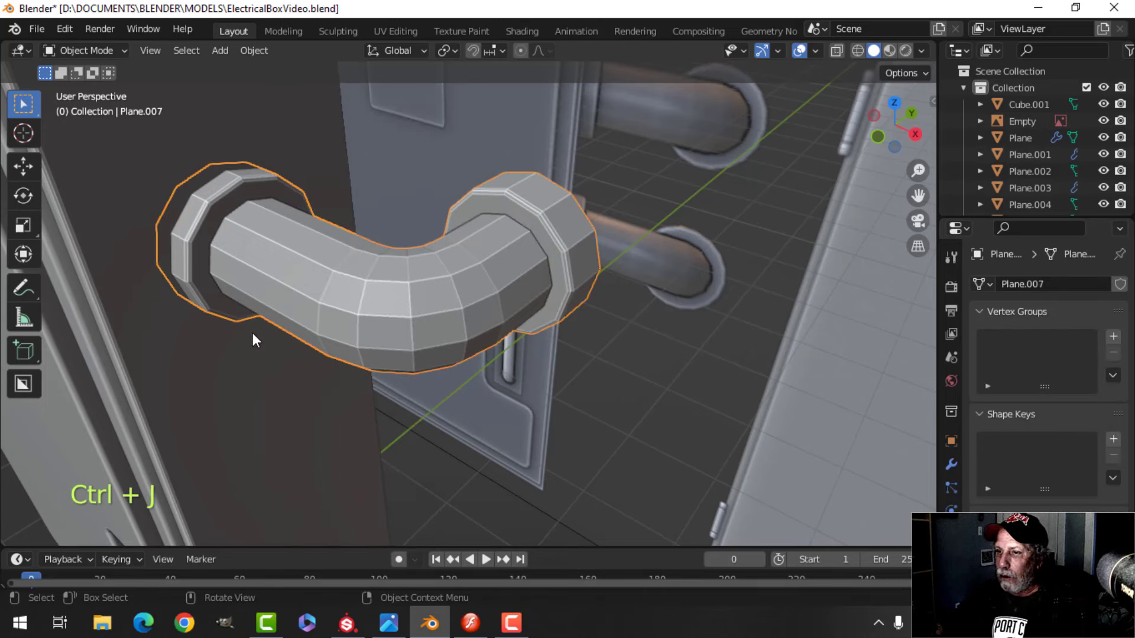
{"action": "right_click", "coordinate": [307, 289]}
{"action": "left_click", "coordinate": [310, 250]}
{"action": "key", "text": "alt+a"}
{"action": "scroll", "coordinate": [434, 314], "scroll_direction": "down", "scroll_amount": 3}
{"action": "middle_click_drag", "start_coordinate": [434, 315], "coordinate": [490, 290]}
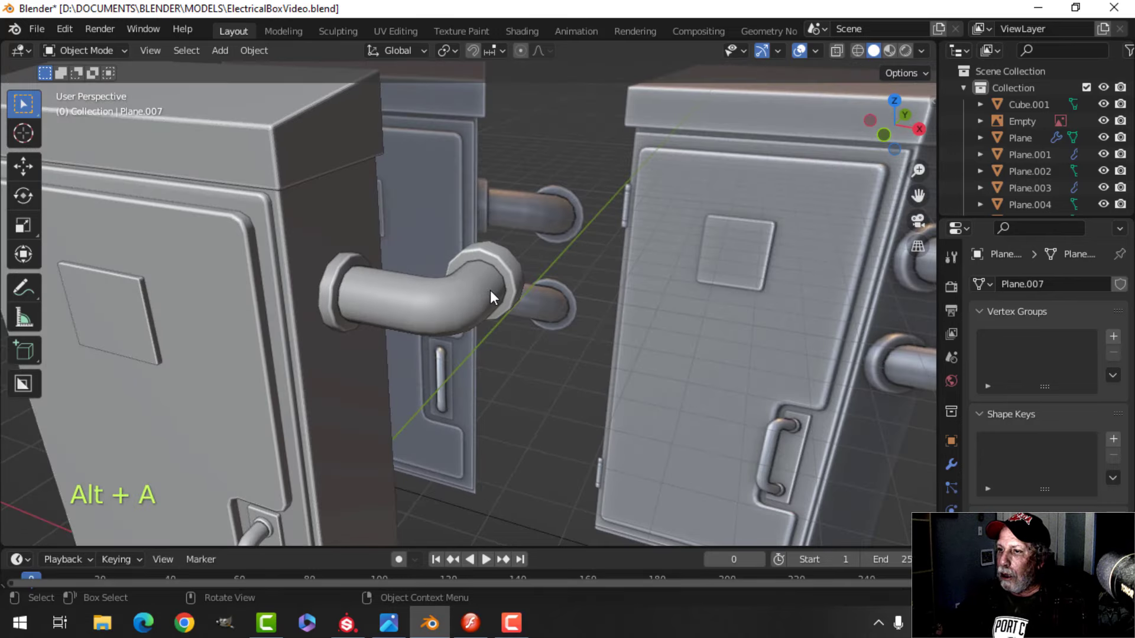
Display face orientation and recalculate the normals of the door handle's backing plate to the outside
{"action": "left_click", "coordinate": [815, 50]}
{"action": "scroll", "coordinate": [591, 366], "scroll_direction": "down", "scroll_amount": 4}
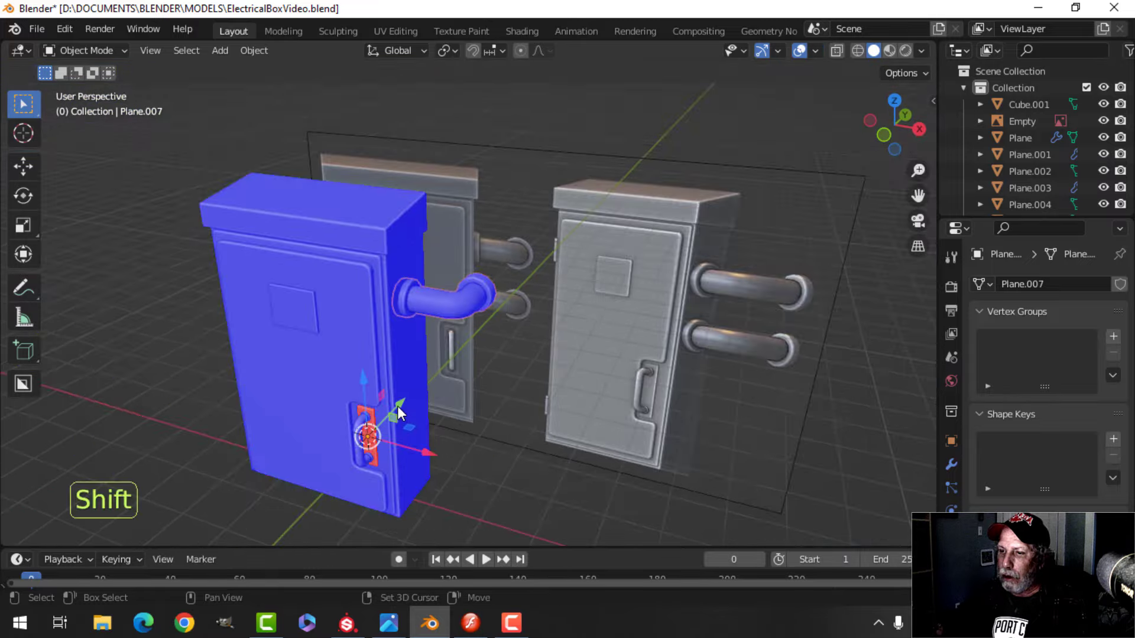
{"action": "middle_click_drag", "start_coordinate": [397, 406], "coordinate": [432, 312], "text": "shift"}
{"action": "scroll", "coordinate": [427, 361], "scroll_direction": "up", "scroll_amount": 4}
{"action": "middle_click_drag", "start_coordinate": [427, 365], "coordinate": [442, 322], "text": "shift"}
{"action": "scroll", "coordinate": [383, 324], "scroll_direction": "up", "scroll_amount": 3}
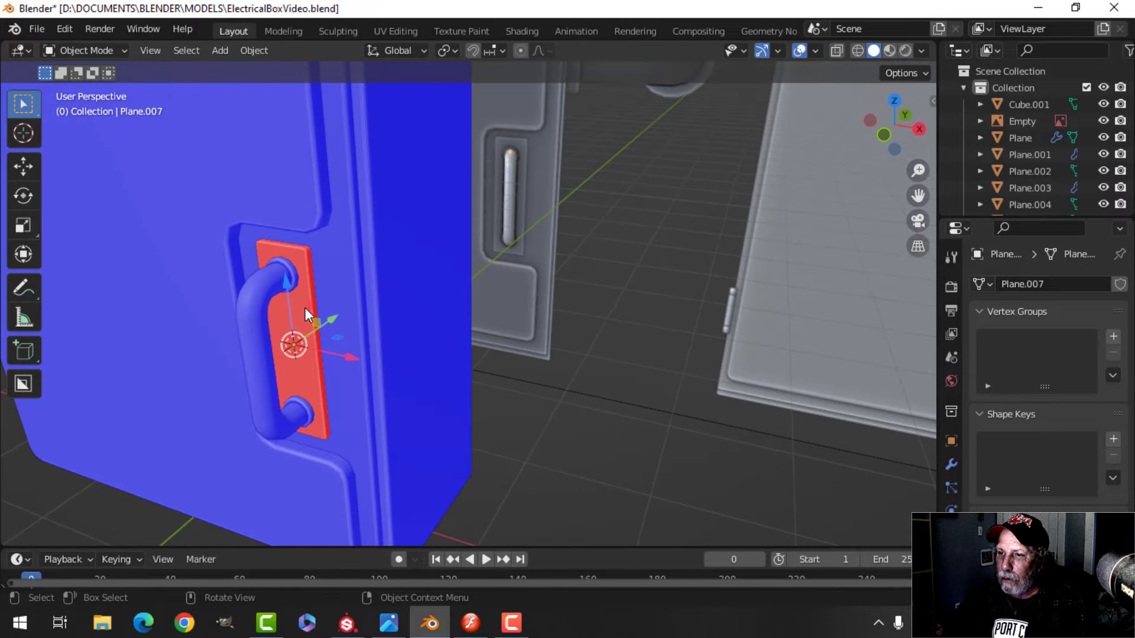
{"action": "left_click", "coordinate": [305, 307]}
{"action": "key", "text": "Tab"}
{"action": "key", "text": "alt+n"}
{"action": "left_click", "coordinate": [416, 316]}
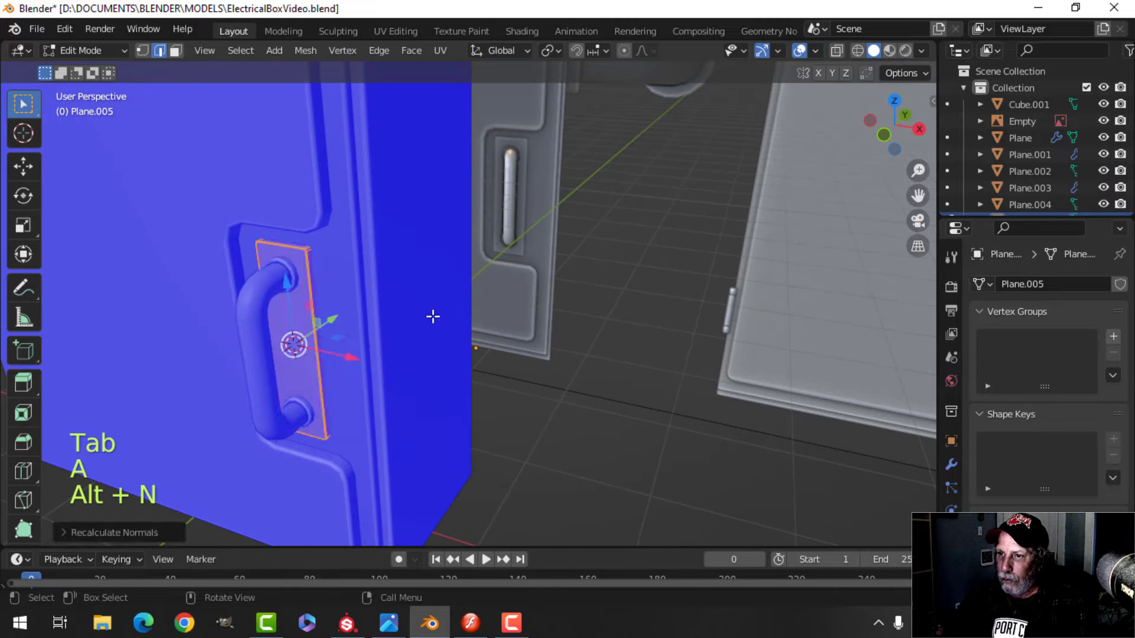
{"action": "key", "text": "Tab"}
{"action": "scroll", "coordinate": [520, 300], "scroll_direction": "down", "scroll_amount": 4}
{"action": "key", "text": "alt+a"}
Turn off the face orientation overlay
{"action": "middle_click_drag", "start_coordinate": [674, 267], "coordinate": [658, 320], "text": "shift"}
{"action": "scroll", "coordinate": [659, 321], "scroll_direction": "up", "scroll_amount": 1}
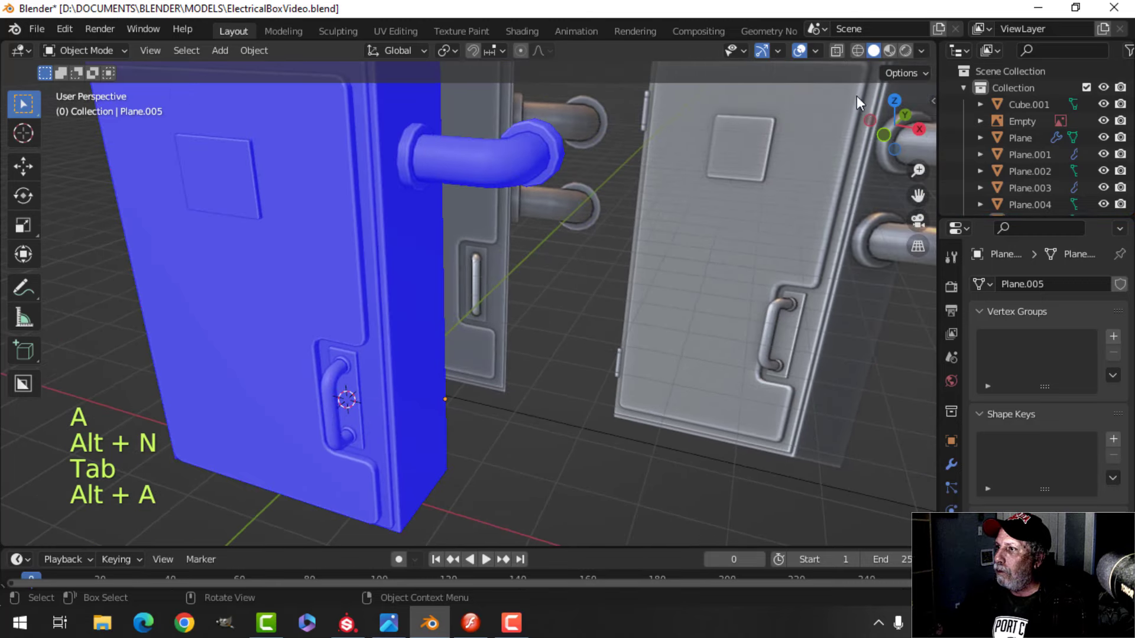
{"action": "left_click", "coordinate": [814, 50]}
{"action": "left_click", "coordinate": [744, 352]}
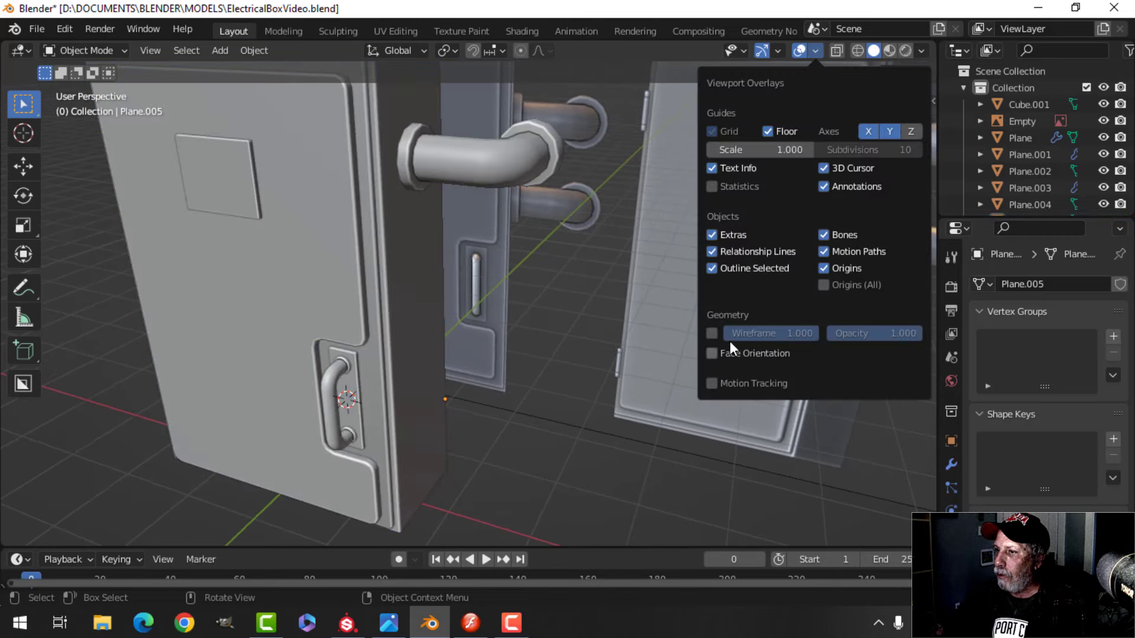
Duplicate the whole pipe with its collars and move the copy down along Z onto the lower pipe in the reference image
{"action": "mouse_move", "coordinate": [502, 260]}
{"action": "middle_mouse_down", "text": "shift"}
{"action": "mouse_move", "coordinate": [456, 311]}
{"action": "mouse_move", "coordinate": [472, 280]}
{"action": "mouse_move", "coordinate": [520, 279]}
{"action": "mouse_move", "coordinate": [531, 247]}
{"action": "mouse_move", "coordinate": [495, 244]}
{"action": "middle_mouse_up", "text": "shift"}
{"action": "left_click", "coordinate": [403, 222]}
{"action": "key", "text": "KP_1"}
{"action": "key", "text": "Tab"}
{"action": "key", "text": "a"}
{"action": "scroll", "coordinate": [495, 245], "scroll_direction": "down", "scroll_amount": 4}
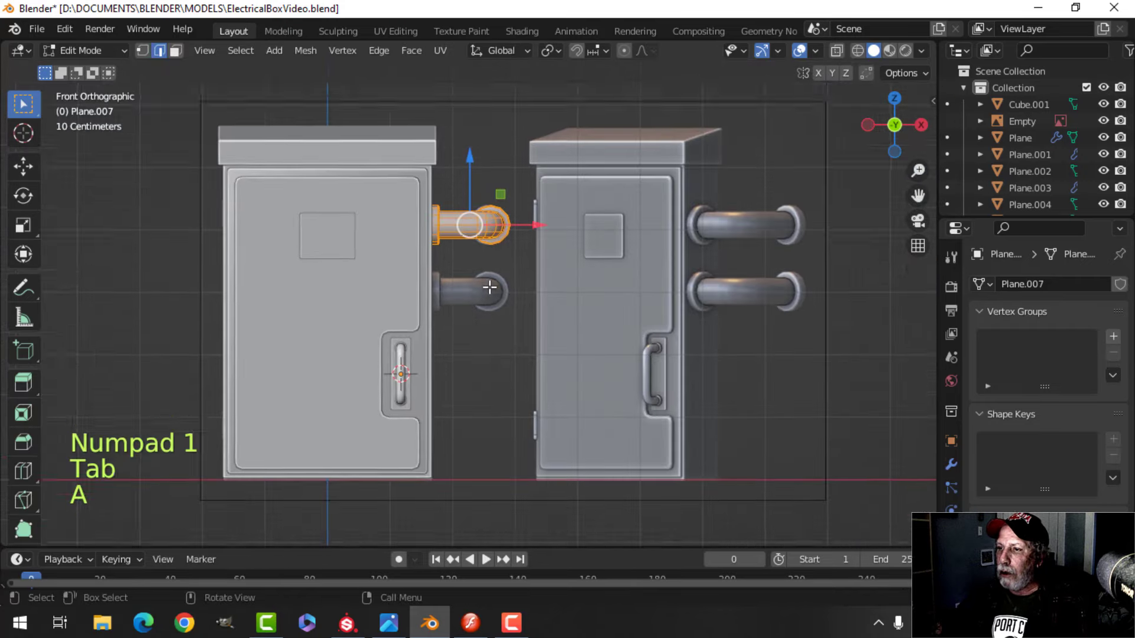
{"action": "left_click_drag", "start_coordinate": [472, 146], "coordinate": [483, 208]}
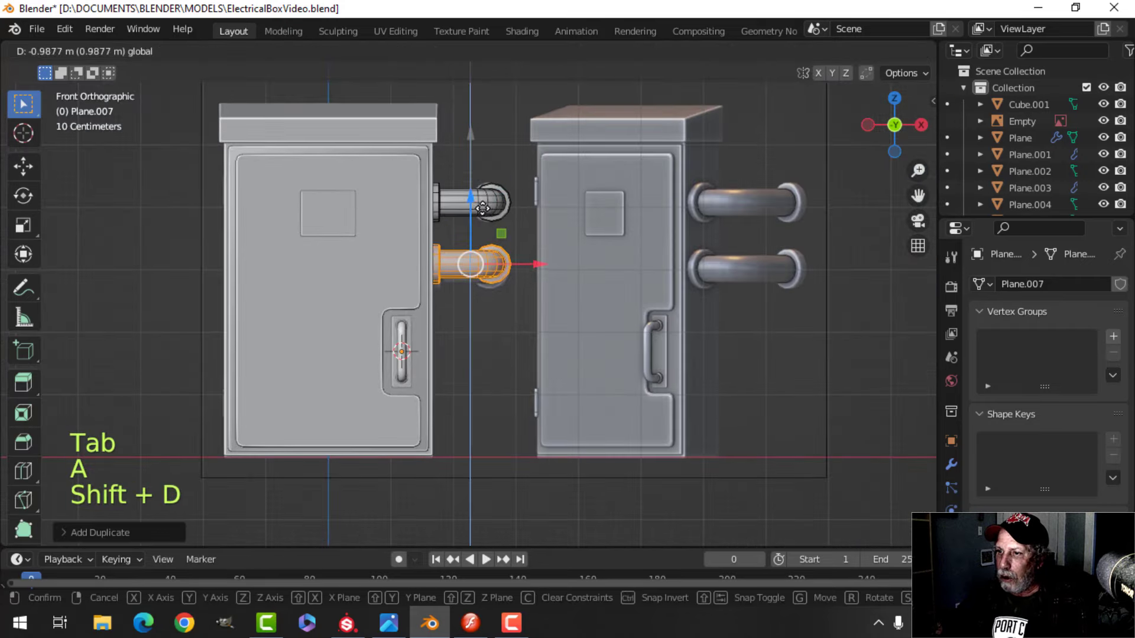
{"action": "left_click", "coordinate": [485, 213]}
{"action": "key", "text": "z"}
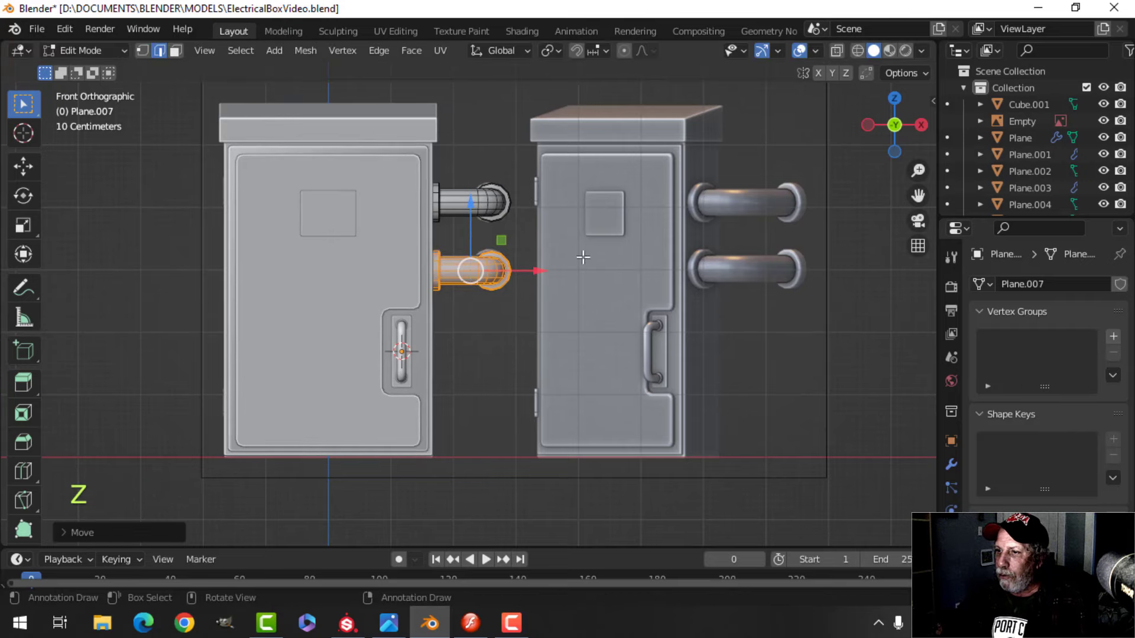
{"action": "key", "text": "Tab"}
{"action": "key", "text": "alt+a"}
Examine the new pipes, the box's hinge side and the door panel's mesh from several angles
{"action": "middle_click_drag", "start_coordinate": [551, 268], "coordinate": [400, 390]}
{"action": "scroll", "coordinate": [428, 327], "scroll_direction": "up", "scroll_amount": 3}
{"action": "scroll", "coordinate": [401, 390], "scroll_direction": "down", "scroll_amount": 5}
{"action": "middle_click_drag", "start_coordinate": [330, 398], "coordinate": [555, 381]}
{"action": "scroll", "coordinate": [406, 363], "scroll_direction": "up", "scroll_amount": 5}
{"action": "left_click", "coordinate": [466, 268]}
{"action": "key", "text": "Tab"}
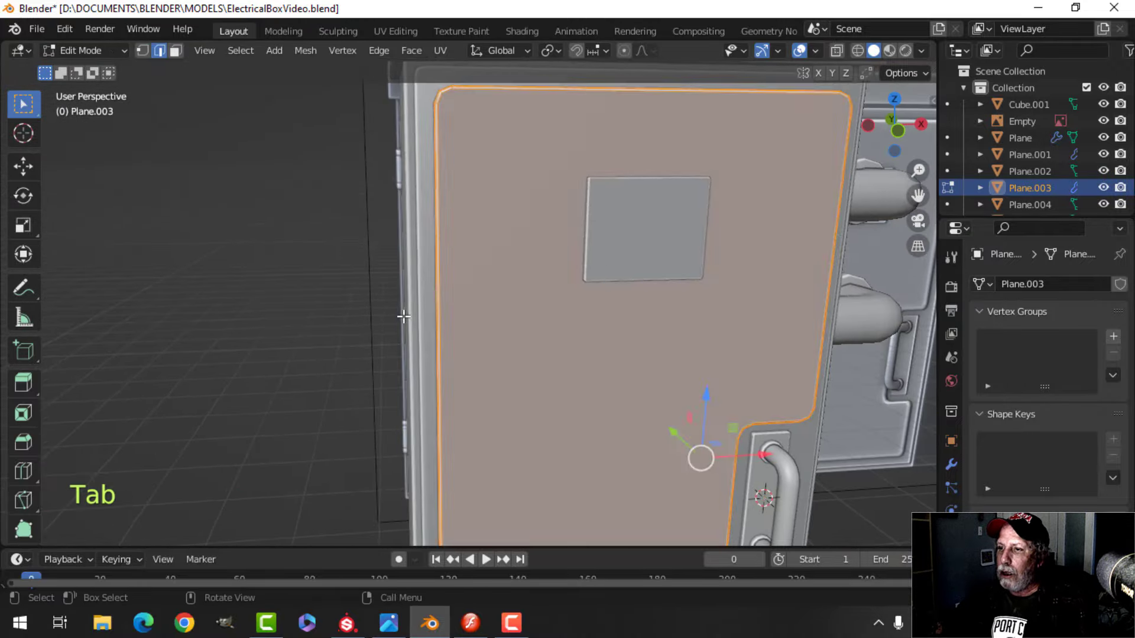
{"action": "middle_click_drag", "start_coordinate": [400, 316], "coordinate": [455, 310]}
{"action": "key", "text": "alt+a"}
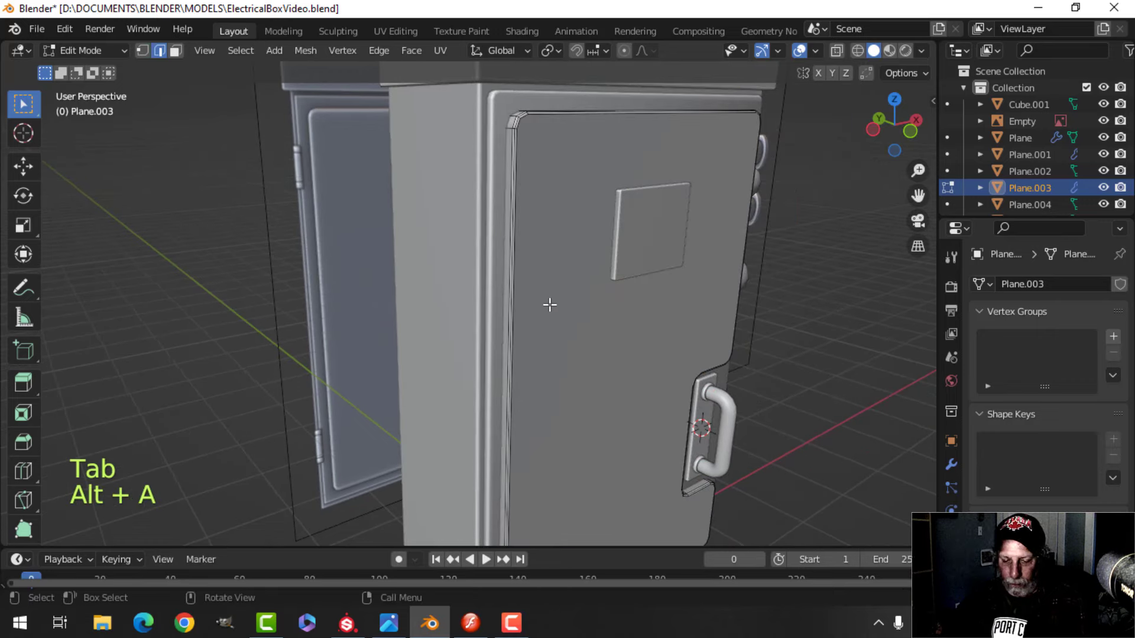
{"action": "scroll", "coordinate": [605, 308], "scroll_direction": "down", "scroll_amount": 4}
{"action": "middle_click_drag", "start_coordinate": [552, 309], "coordinate": [552, 274], "text": "shift"}
{"action": "key", "text": "Tab"}
Add a cylinder with 16 vertices in front view
{"action": "key", "text": "KP_1"}
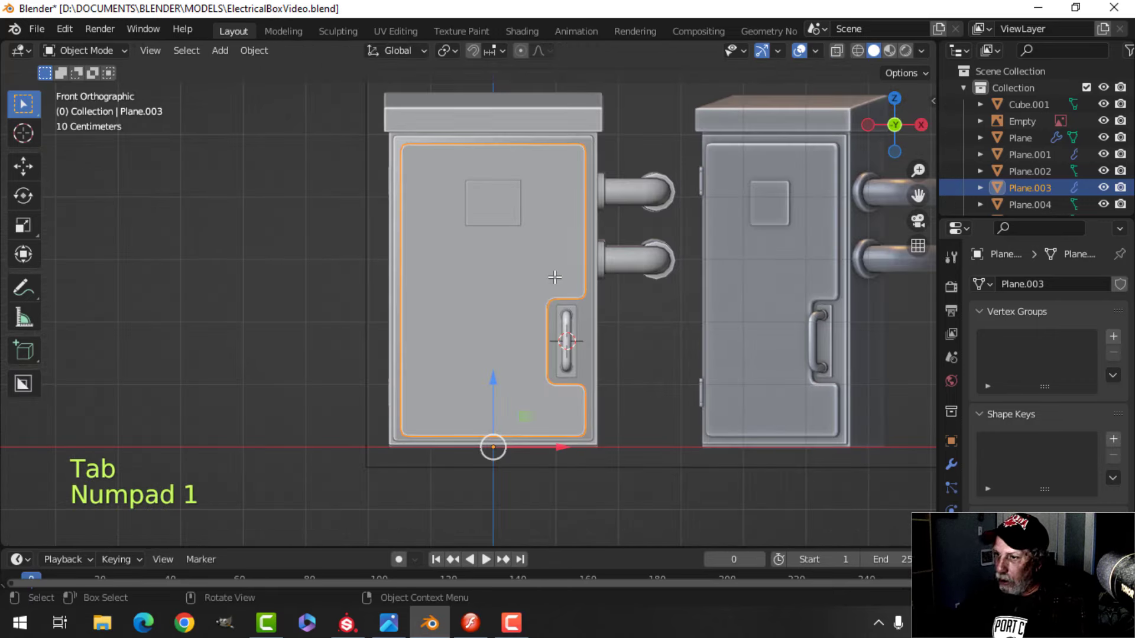
{"action": "key", "text": "shift+a"}
{"action": "mouse_move", "coordinate": [505, 247]}
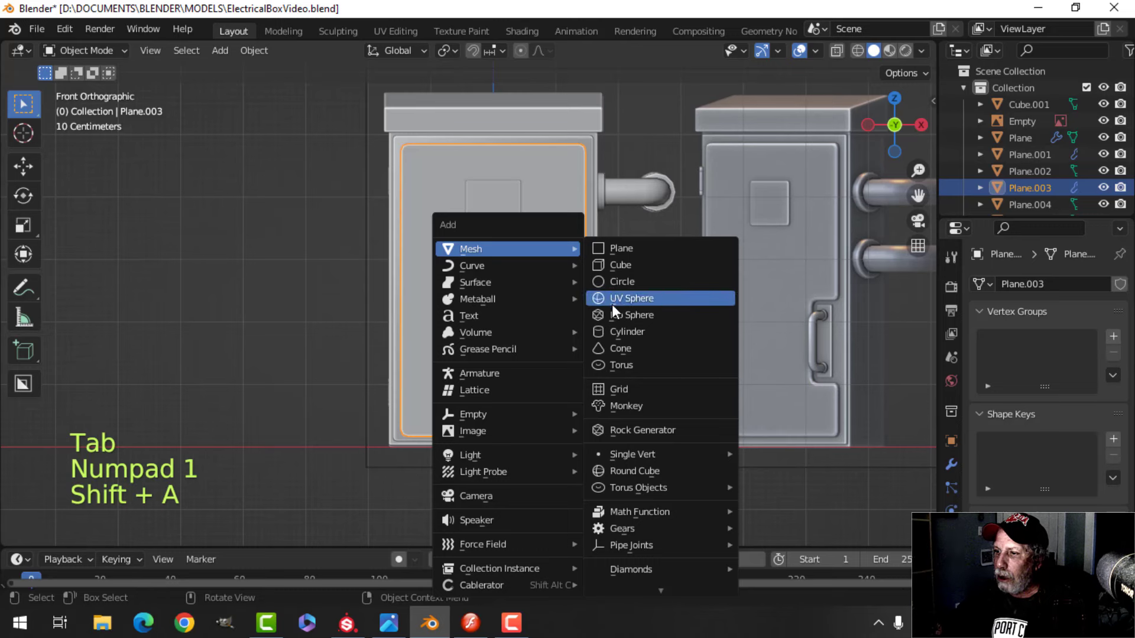
{"action": "left_click", "coordinate": [616, 333]}
{"action": "left_click", "coordinate": [113, 531]}
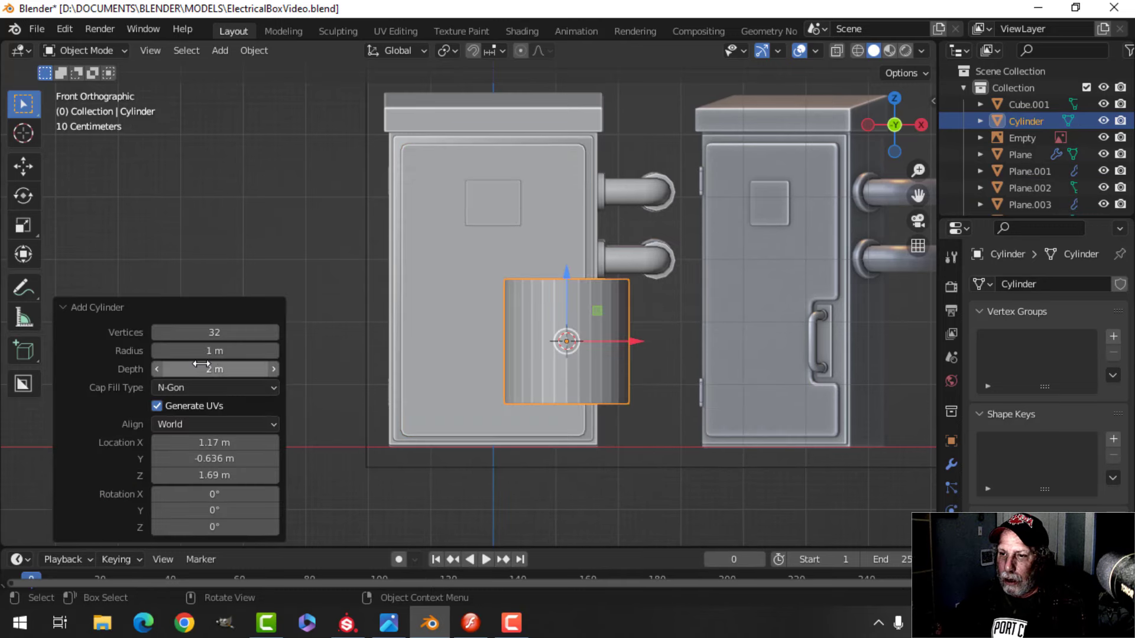
{"action": "type", "text": "16"}
{"action": "key", "text": "Return"}
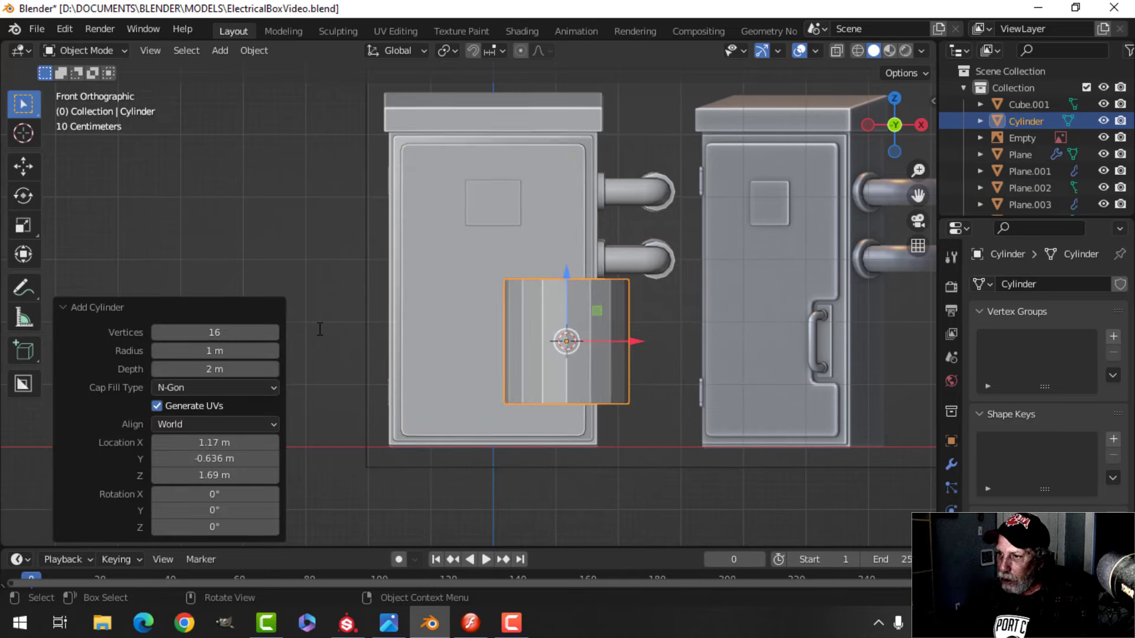
Scale the cylinder's mesh to about 0.269 and move it near the upper hinge on the door's outer edge
{"action": "key", "text": "Tab"}
{"action": "key", "text": "g"}
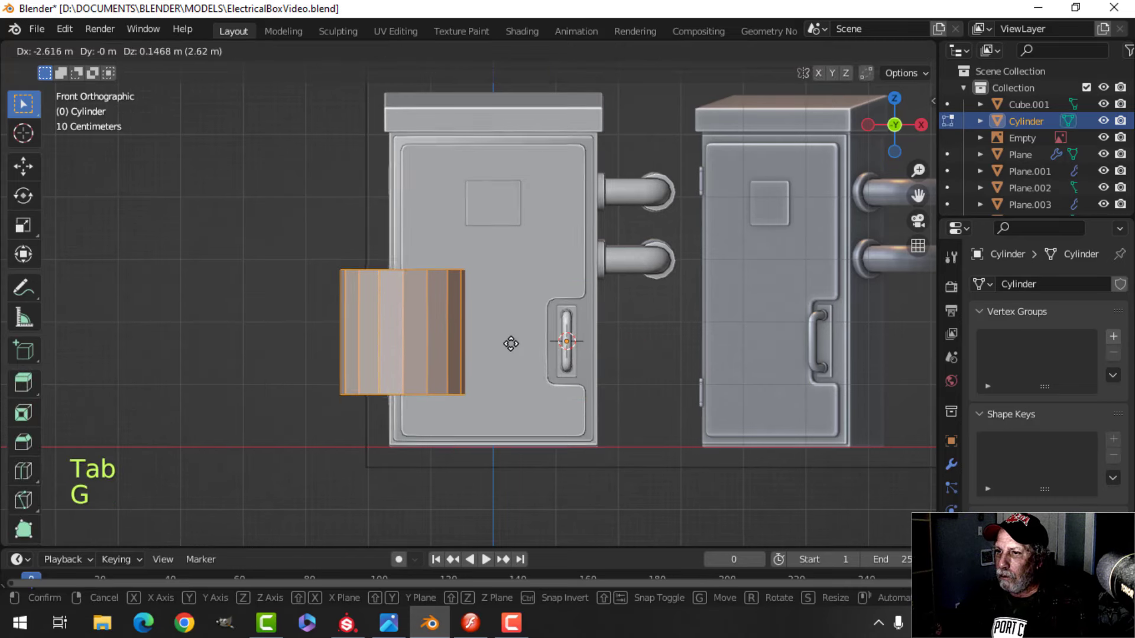
{"action": "left_click", "coordinate": [400, 322]}
{"action": "key", "text": "s"}
{"action": "left_click", "coordinate": [423, 332]}
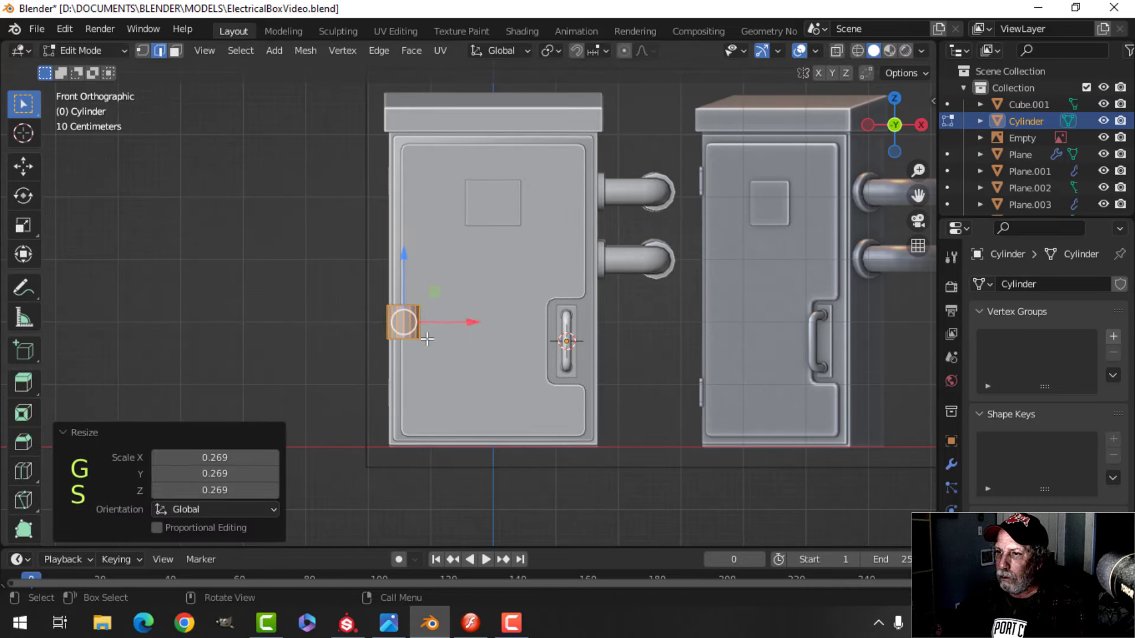
{"action": "key", "text": "g"}
{"action": "left_click", "coordinate": [421, 197]}
Switch to wireframe shading, centre the cylinder over the reference image's upper hinge and scale it by about -0.174 to roughly the hinge's width
{"action": "key", "text": "z"}
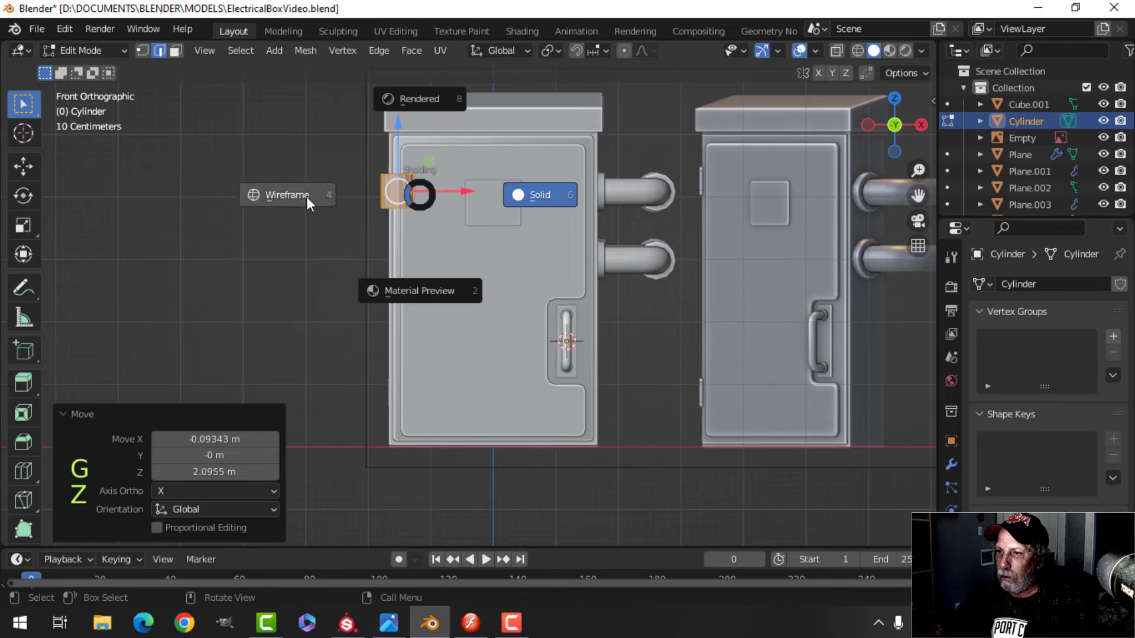
{"action": "scroll", "coordinate": [331, 204], "scroll_direction": "up", "scroll_amount": 5}
{"action": "middle_click_drag", "start_coordinate": [367, 210], "coordinate": [463, 398], "text": "shift"}
{"action": "scroll", "coordinate": [477, 402], "scroll_direction": "up", "scroll_amount": 3}
{"action": "key", "text": "g"}
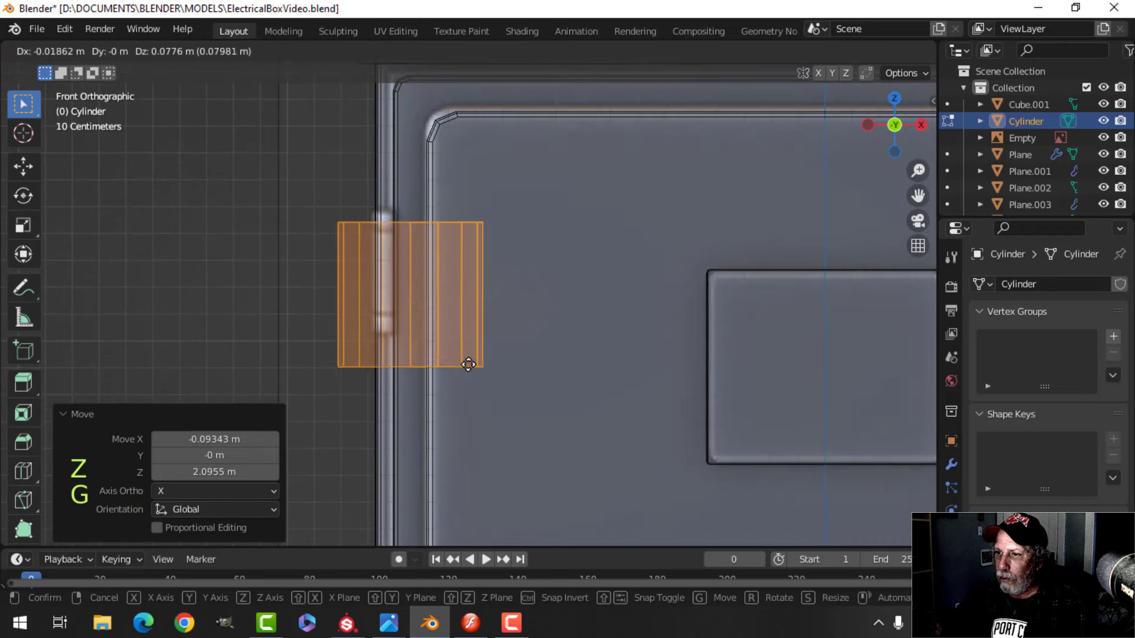
{"action": "left_click", "coordinate": [441, 350]}
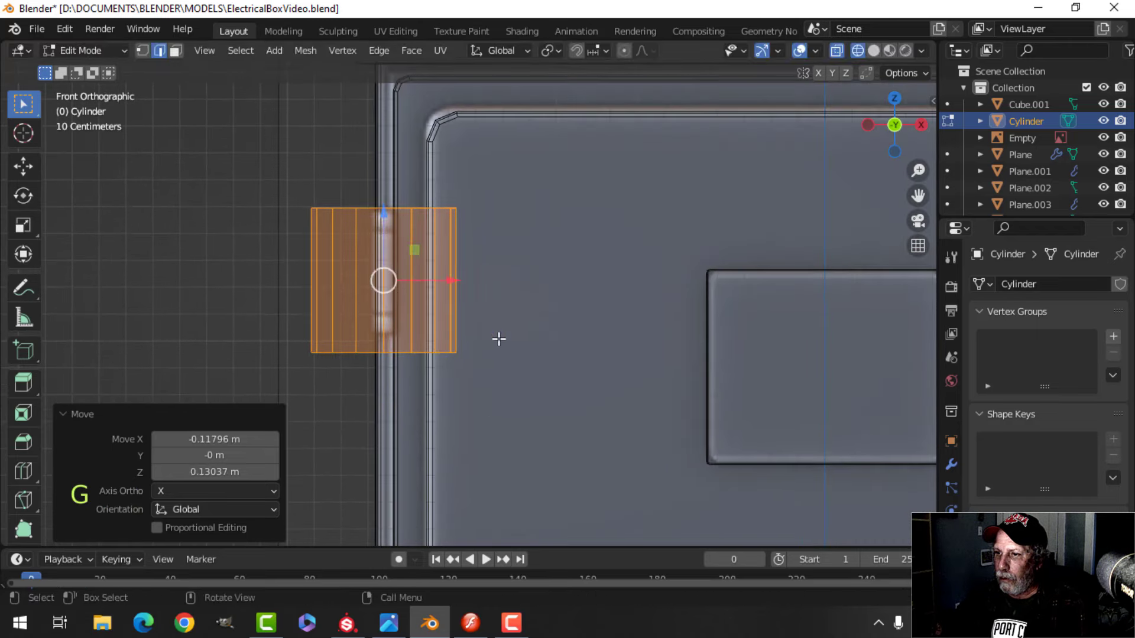
{"action": "key", "text": "s"}
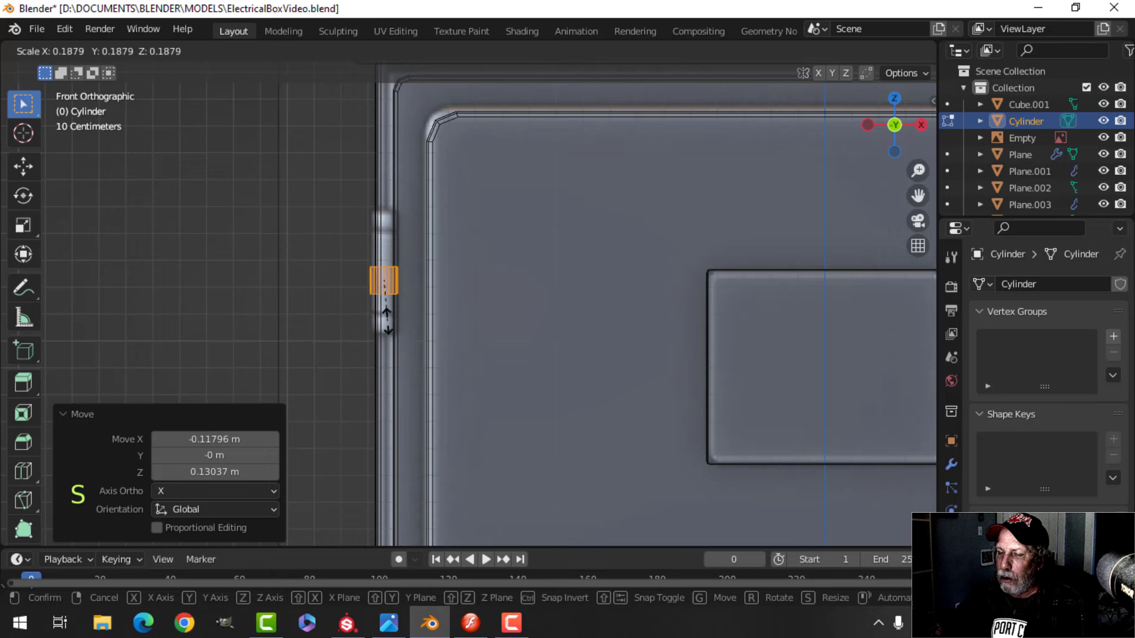
{"action": "left_click", "coordinate": [374, 316]}
Stretch the cylinder along Z by a factor of about 5.54 to span the upper hinge
{"action": "scroll", "coordinate": [413, 321], "scroll_direction": "up", "scroll_amount": 1}
{"action": "middle_click_drag", "start_coordinate": [413, 322], "coordinate": [476, 332], "text": "shift"}
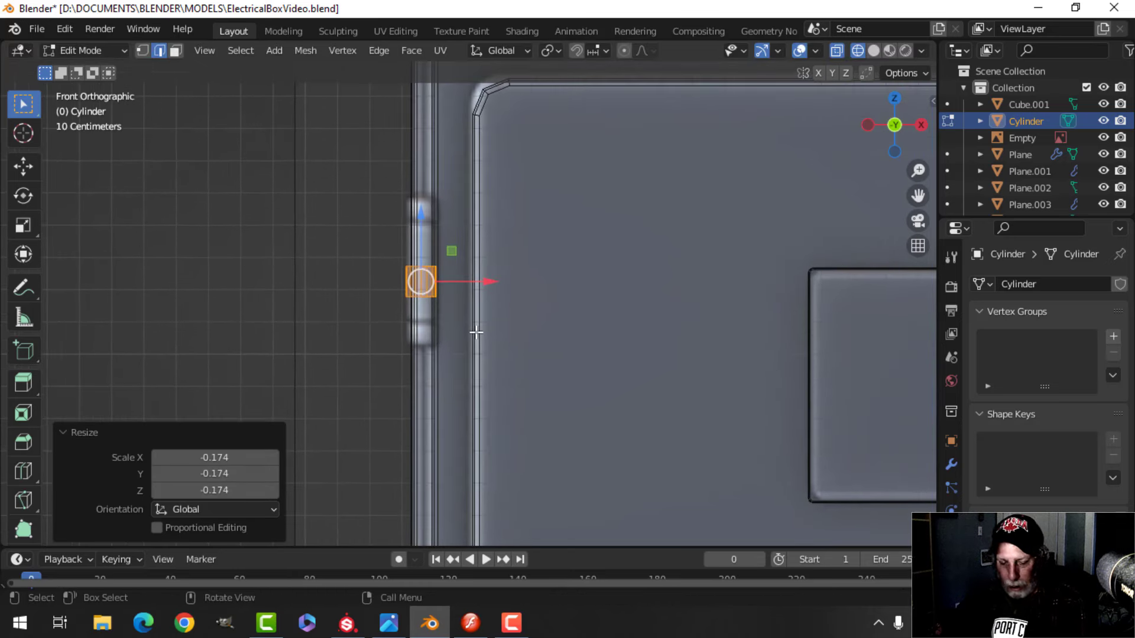
{"action": "key", "text": "s"}
{"action": "key", "text": "z"}
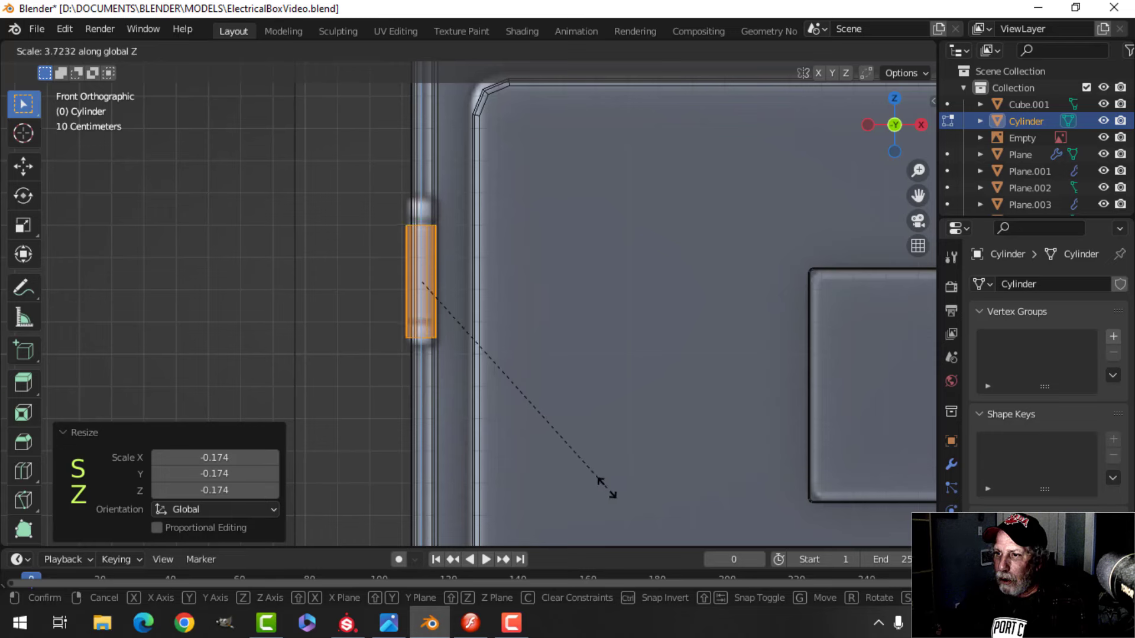
{"action": "left_click", "coordinate": [670, 130]}
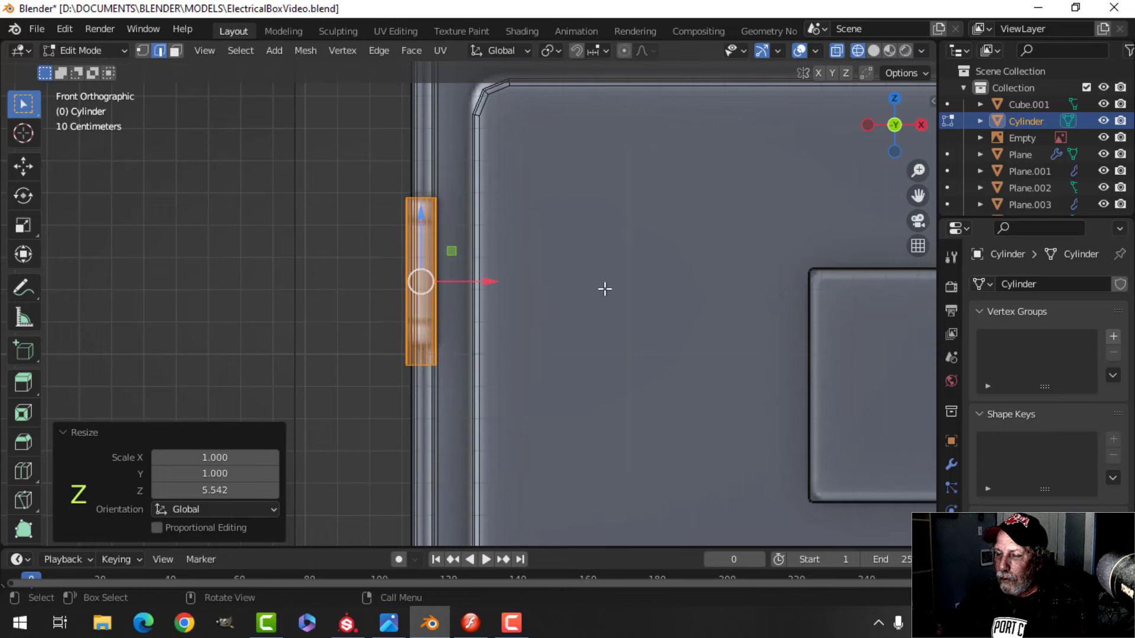
Add a centred loop cut around the hinge cylinder and bevel it by 0.161 m to mark off the two end sections
{"action": "scroll", "coordinate": [455, 233], "scroll_direction": "up", "scroll_amount": 2}
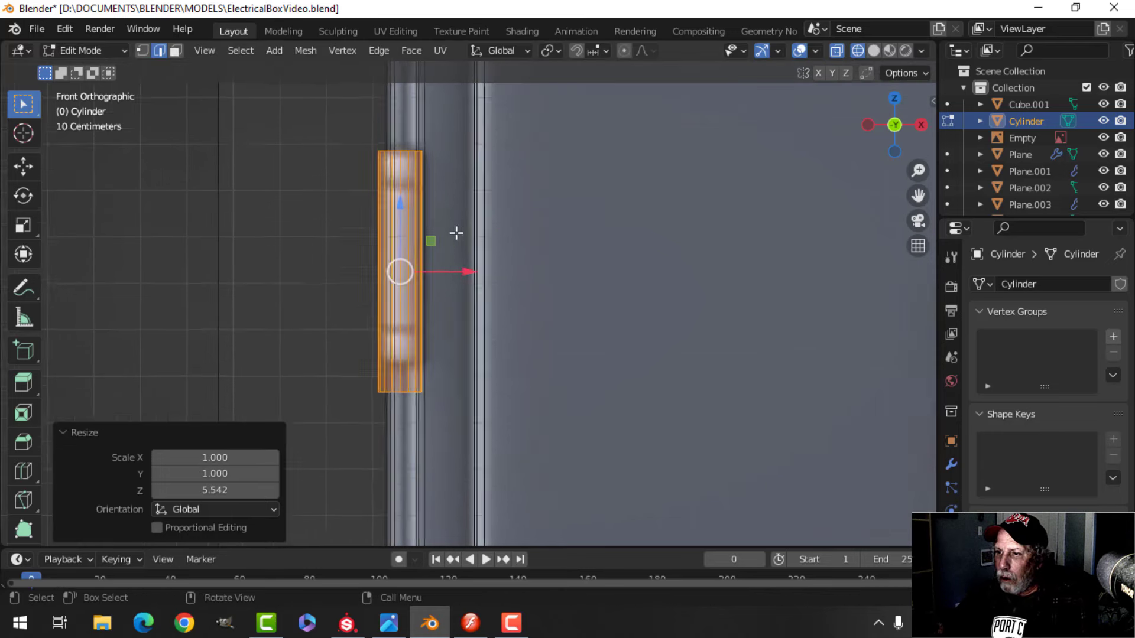
{"action": "left_click", "coordinate": [410, 191]}
{"action": "right_click", "coordinate": [410, 191]}
{"action": "key", "text": "ctrl+b"}
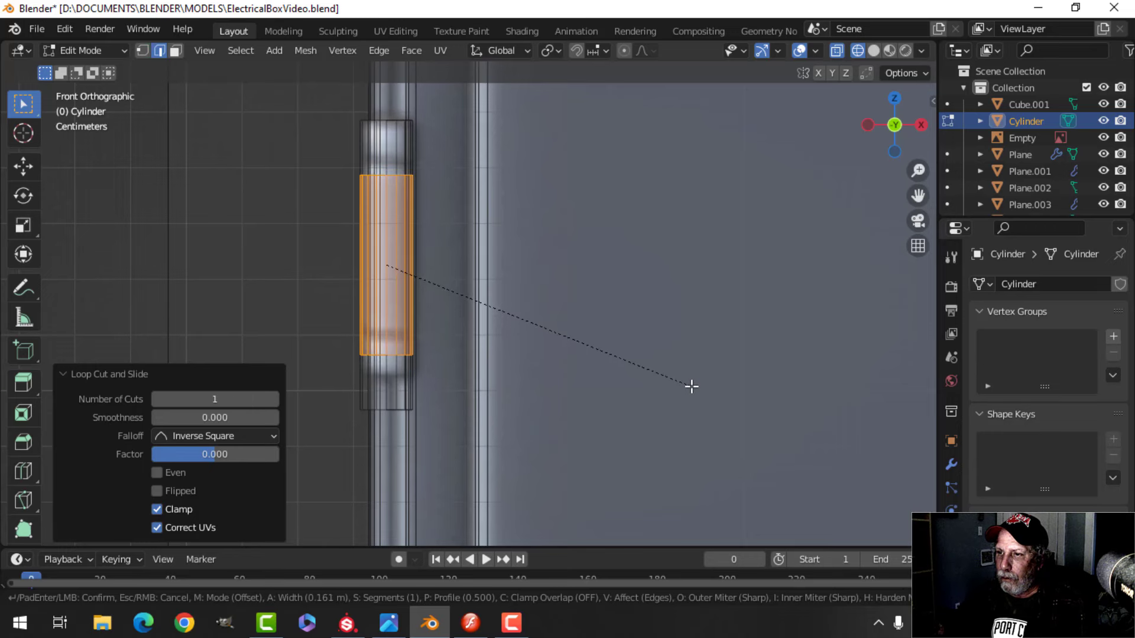
{"action": "left_click", "coordinate": [692, 385]}
{"action": "key", "text": "z"}
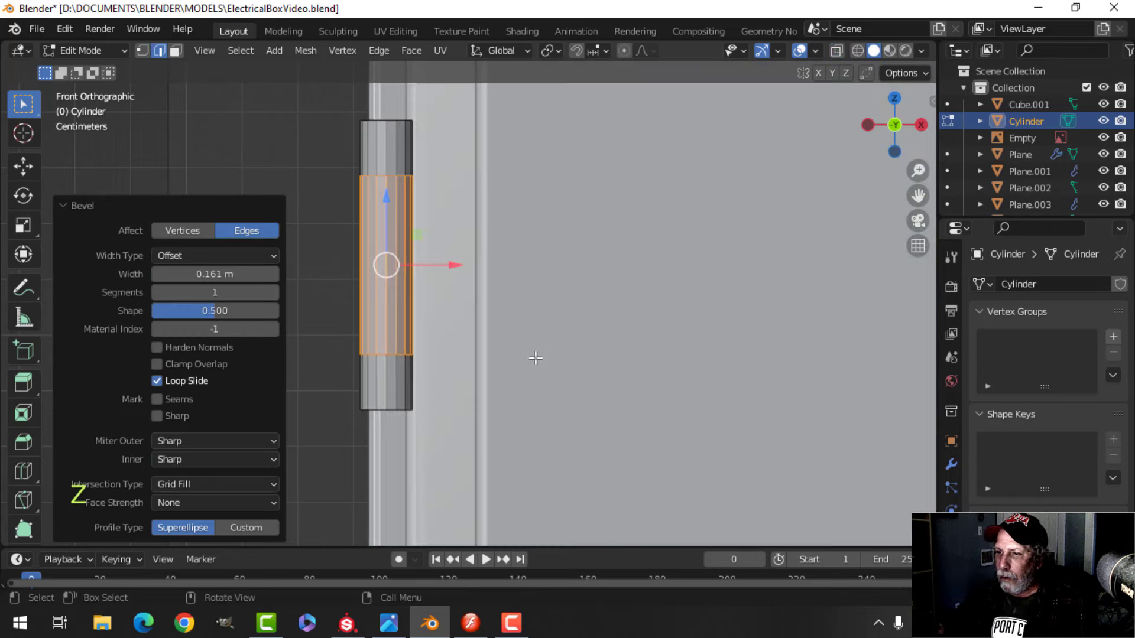
Move the whole cylinder up about 0.046 m and scale it along Z by 0.832 against the wireframe reference
{"action": "key", "text": "a"}
{"action": "left_click_drag", "start_coordinate": [387, 186], "coordinate": [387, 158]}
{"action": "key", "text": "z"}
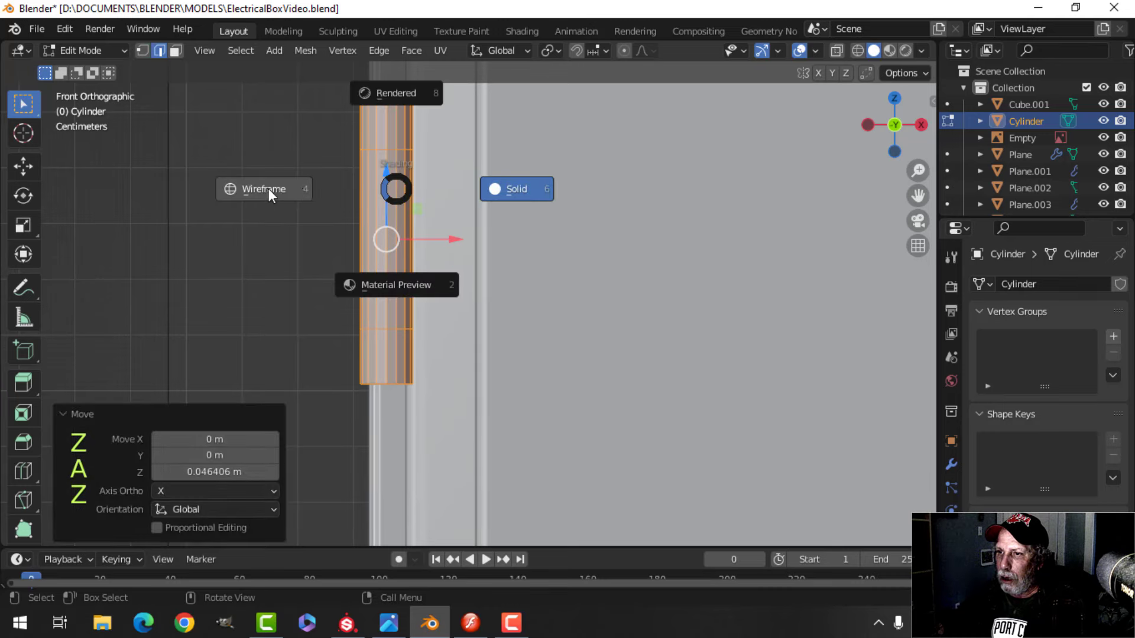
{"action": "left_click", "coordinate": [268, 189]}
{"action": "middle_click_drag", "start_coordinate": [397, 211], "coordinate": [415, 262], "text": "shift"}
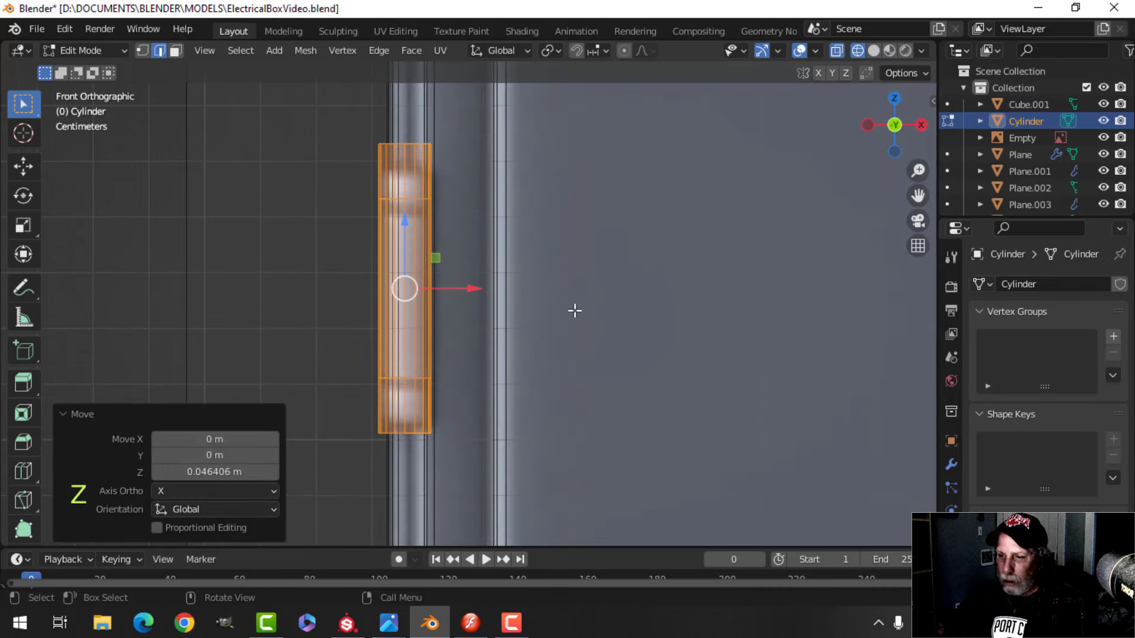
{"action": "key", "text": "s"}
{"action": "key", "text": "z"}
{"action": "left_click", "coordinate": [544, 306]}
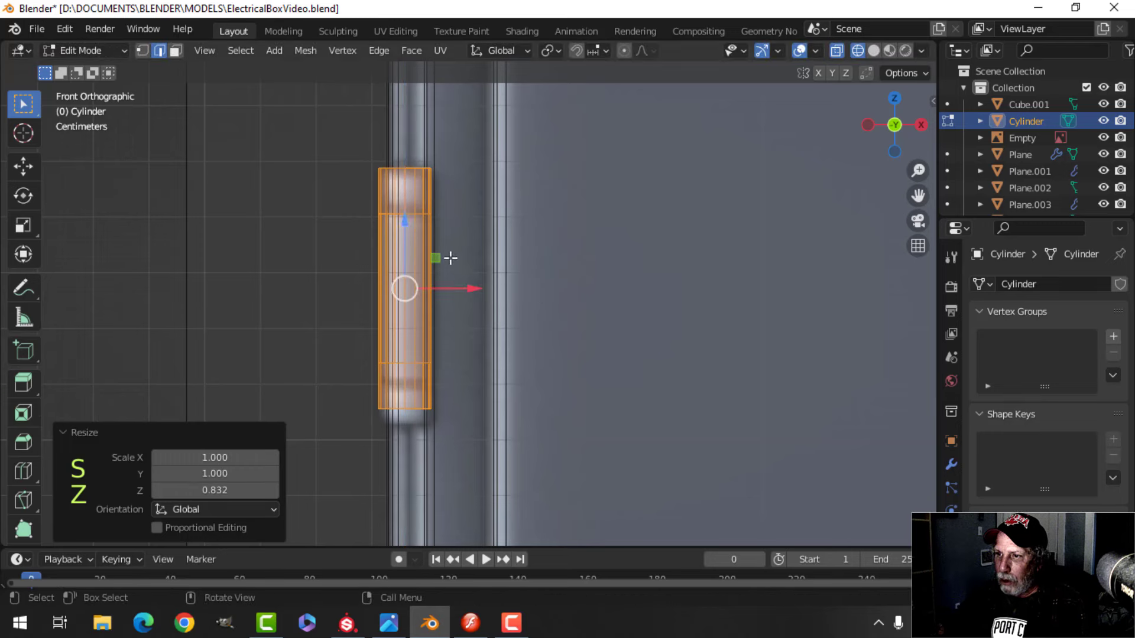
Lower the cylinder slightly and stretch it along Z by 1.067 to match the reference hinge
{"action": "left_click_drag", "start_coordinate": [403, 224], "coordinate": [406, 239]}
{"action": "key", "text": "s"}
{"action": "key", "text": "z"}
{"action": "left_click", "coordinate": [502, 273]}
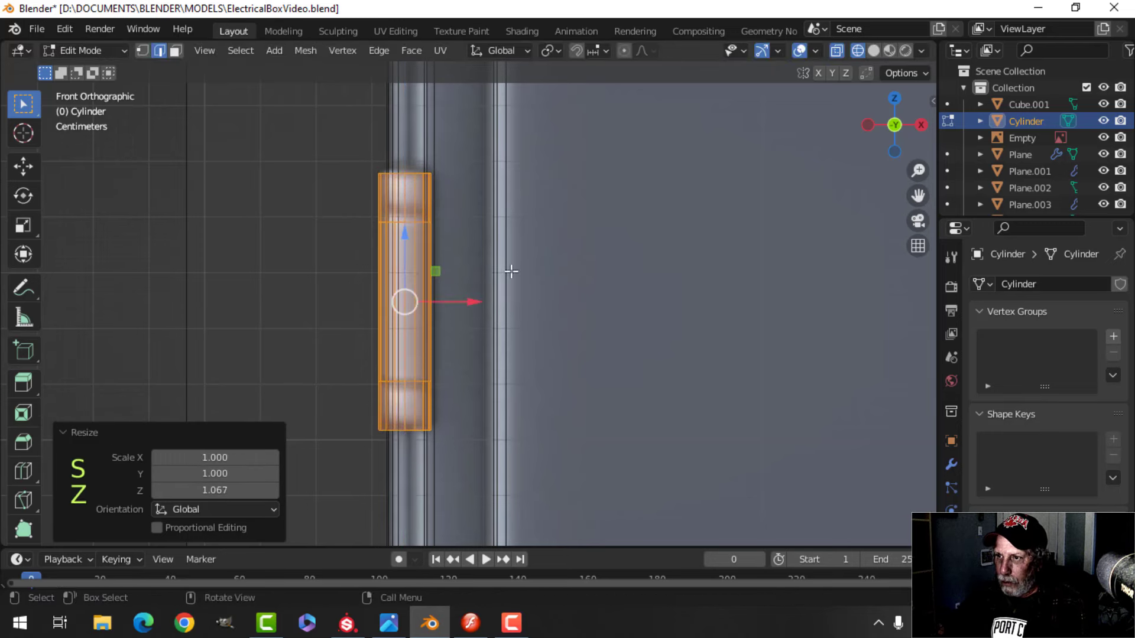
Return to solid shading and bevel the cylinder's top and bottom cap faces by about 0.007 m
{"action": "key", "text": "alt+a"}
{"action": "middle_click_drag", "start_coordinate": [506, 271], "coordinate": [552, 299]}
{"action": "key", "text": "z"}
{"action": "key", "text": "z"}
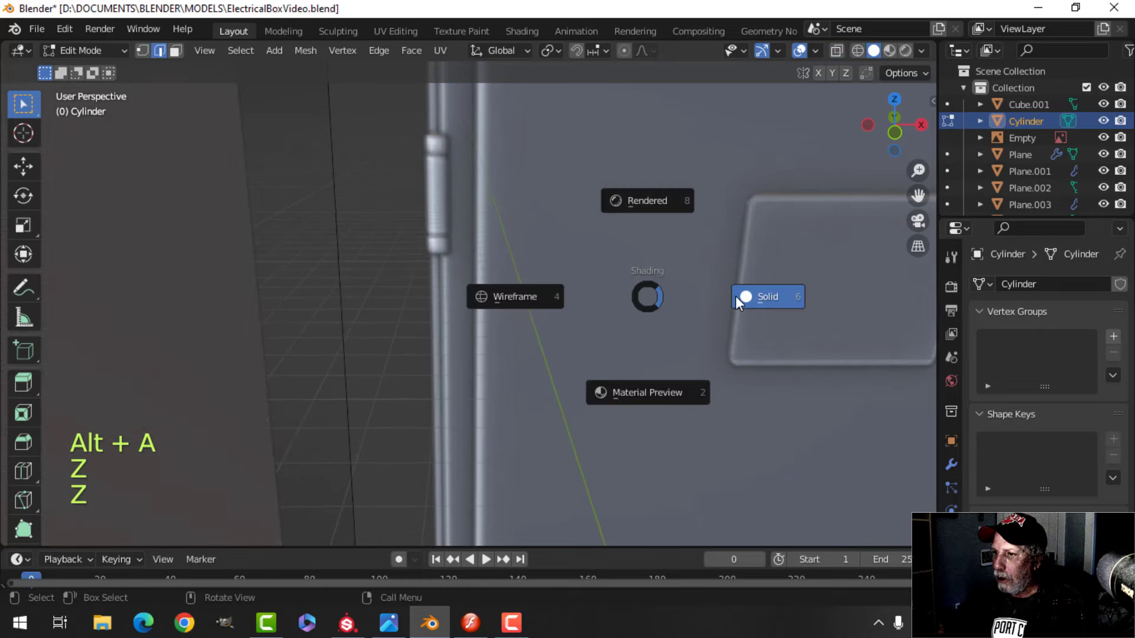
{"action": "left_click", "coordinate": [735, 296]}
{"action": "middle_click_drag", "start_coordinate": [499, 293], "coordinate": [546, 296]}
{"action": "scroll", "coordinate": [378, 332], "scroll_direction": "up", "scroll_amount": 3}
{"action": "middle_click_drag", "start_coordinate": [459, 378], "coordinate": [416, 405], "text": "shift"}
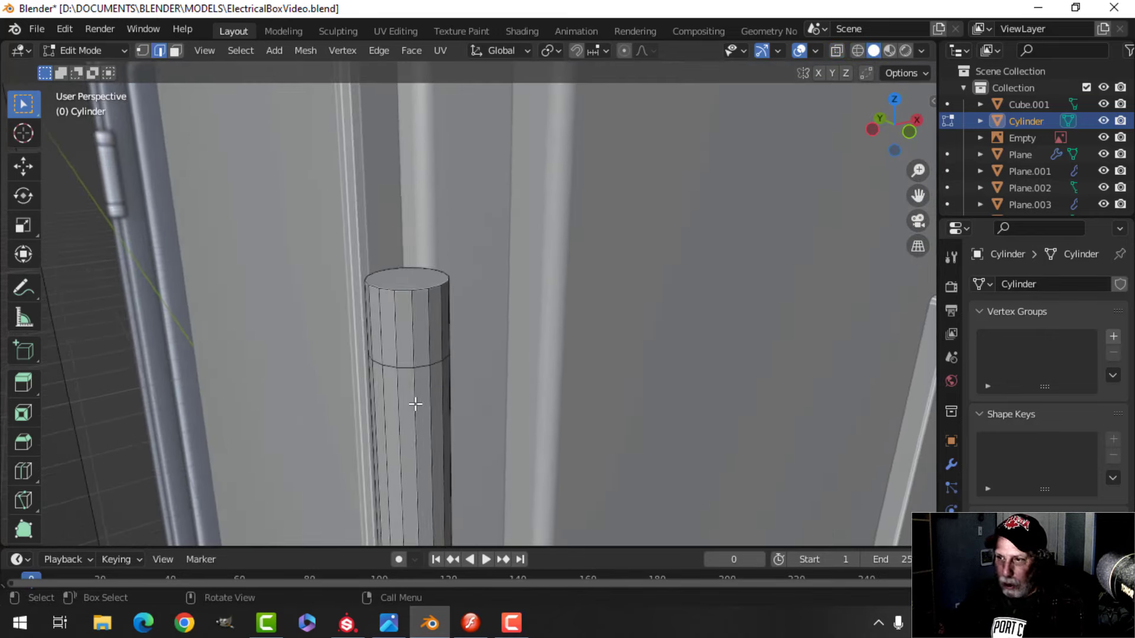
{"action": "left_click", "coordinate": [414, 280]}
{"action": "middle_click_drag", "start_coordinate": [494, 341], "coordinate": [532, 361]}
{"action": "scroll", "coordinate": [445, 390], "scroll_direction": "down", "scroll_amount": 5}
{"action": "middle_click_drag", "start_coordinate": [431, 349], "coordinate": [579, 413]}
{"action": "scroll", "coordinate": [494, 393], "scroll_direction": "up", "scroll_amount": 5}
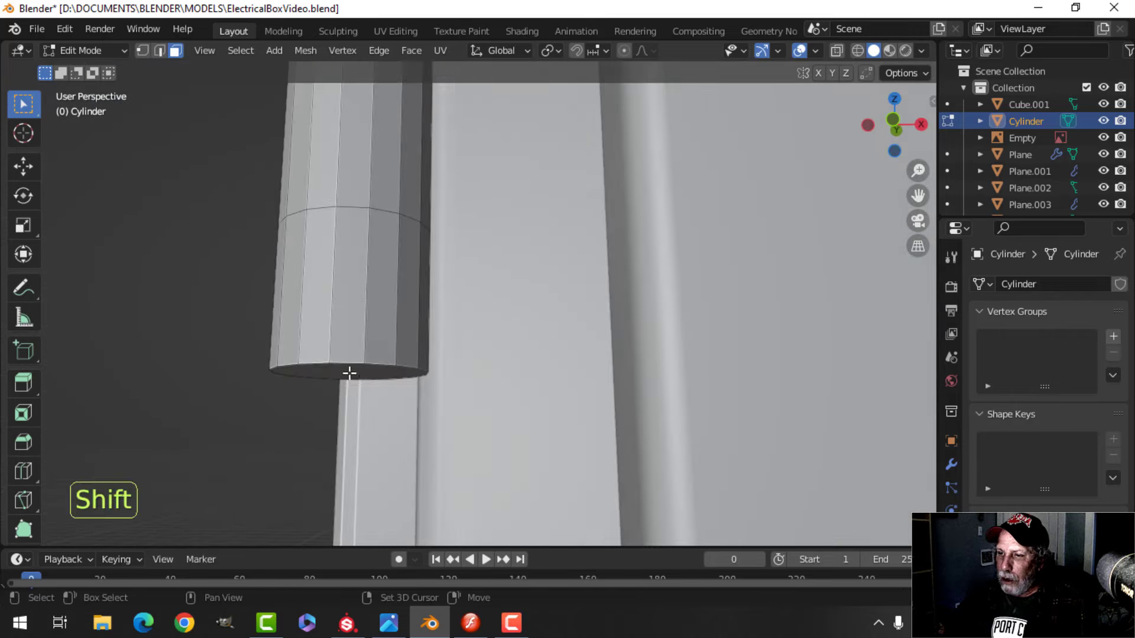
{"action": "key", "text": "ctrl+b"}
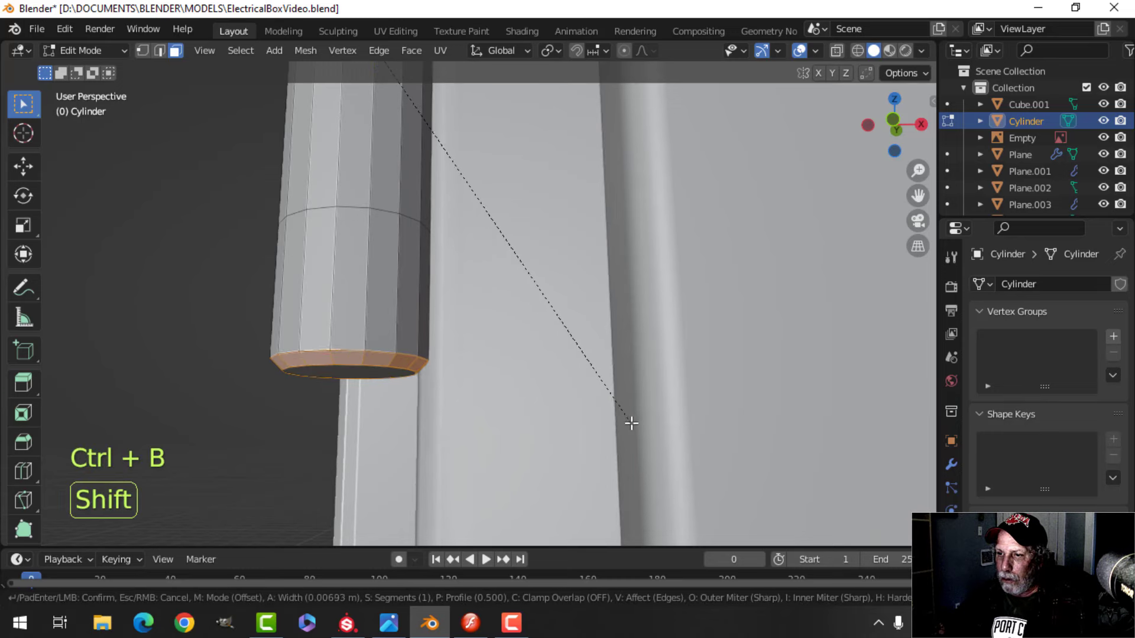
{"action": "left_click", "coordinate": [643, 436]}
{"action": "key", "text": "alt+a"}
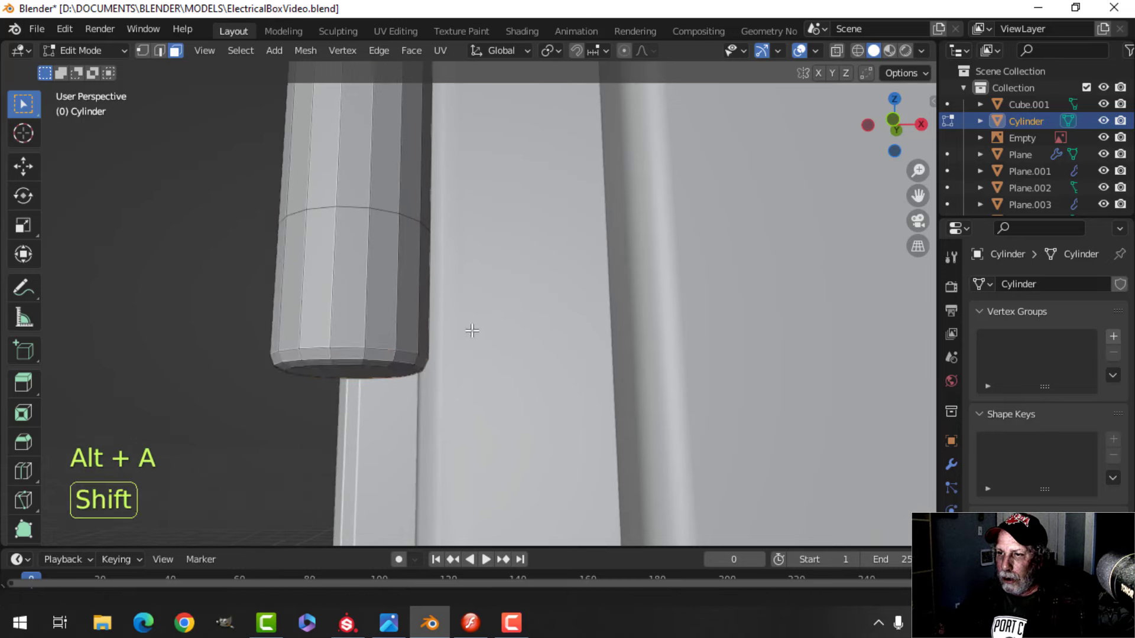
Bevel the two edge loops between the hinge's middle and end sections into narrow bands
{"action": "middle_click_drag", "start_coordinate": [471, 331], "coordinate": [469, 357]}
{"action": "key", "text": "2"}
{"action": "left_click", "coordinate": [426, 401], "text": "alt+shift"}
{"action": "scroll", "coordinate": [425, 401], "scroll_direction": "down", "scroll_amount": 7}
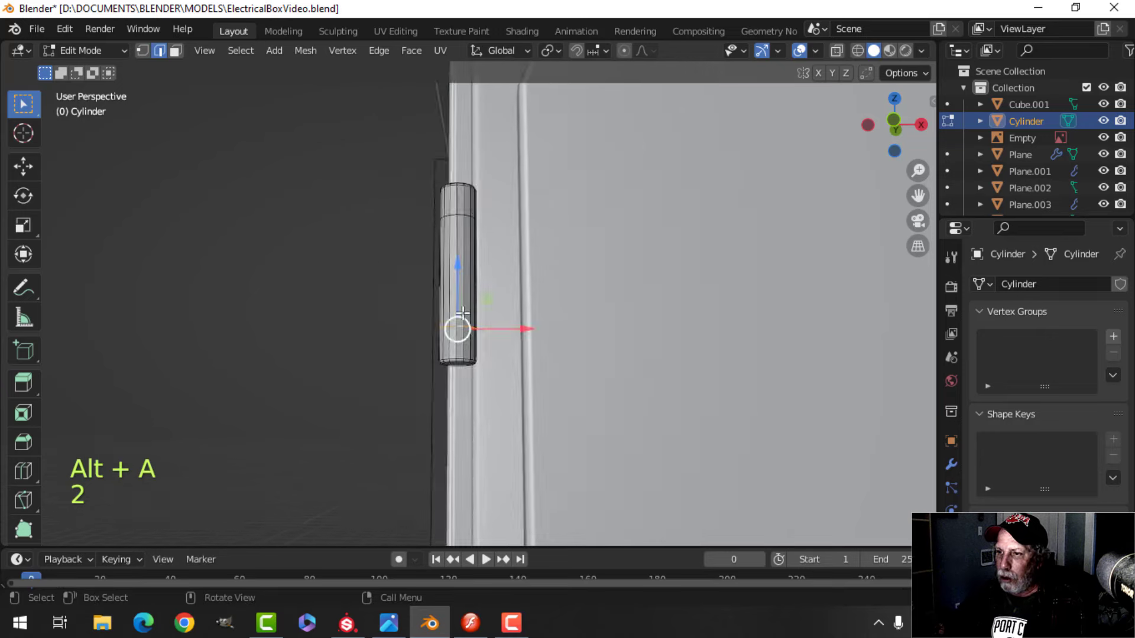
{"action": "middle_click_drag", "start_coordinate": [459, 237], "coordinate": [480, 435], "text": "shift"}
{"action": "scroll", "coordinate": [480, 435], "scroll_direction": "up", "scroll_amount": 9}
{"action": "middle_click_drag", "start_coordinate": [555, 496], "coordinate": [507, 370], "text": "shift"}
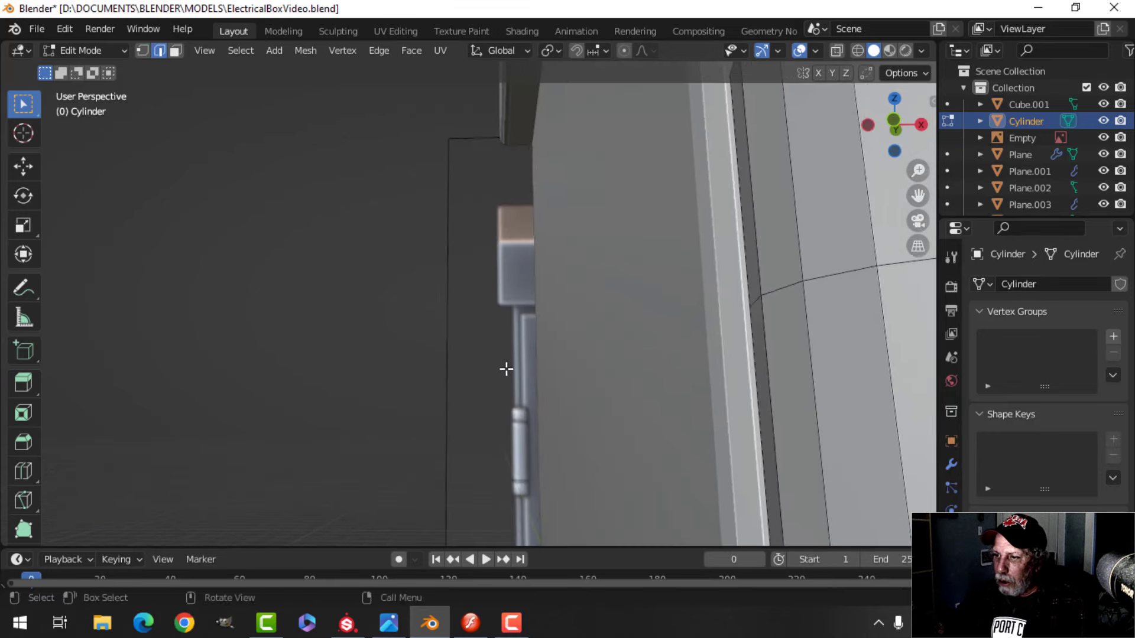
{"action": "scroll", "coordinate": [554, 349], "scroll_direction": "down", "scroll_amount": 2}
{"action": "scroll", "coordinate": [726, 290], "scroll_direction": "down", "scroll_amount": 4}
{"action": "middle_click_drag", "start_coordinate": [717, 309], "coordinate": [643, 319], "text": "shift"}
{"action": "key", "text": "ctrl+b"}
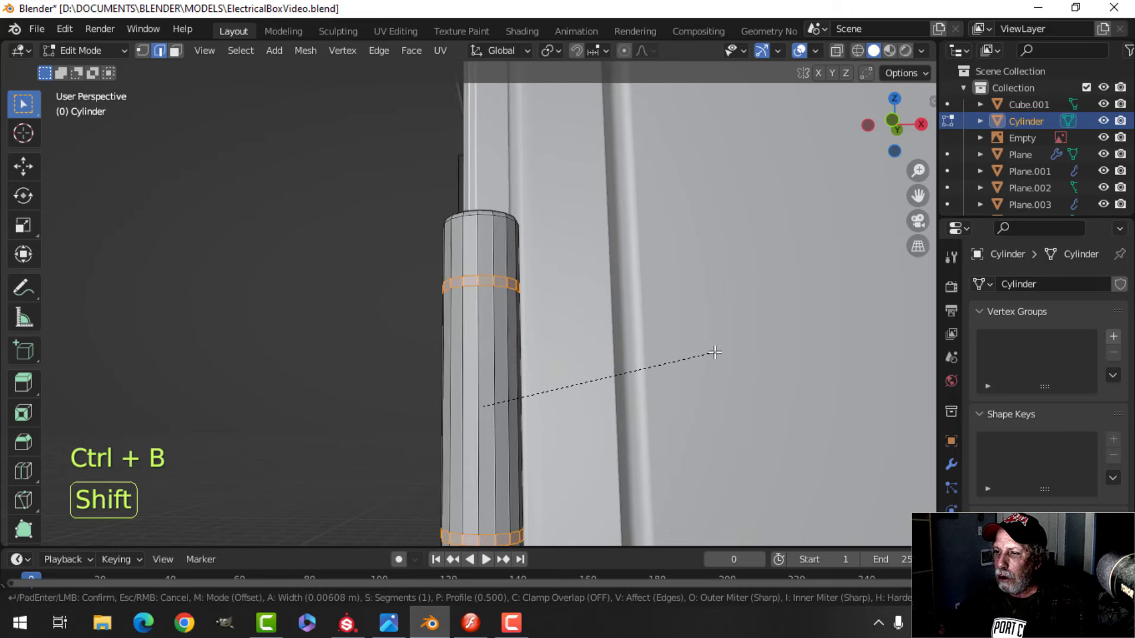
{"action": "left_click", "coordinate": [682, 350]}
Extrude both narrow bands in place and shrink them inward by about 0.006 m to form grooves
{"action": "key", "text": "e"}
{"action": "right_click", "coordinate": [645, 338]}
{"action": "key", "text": "alt+s"}
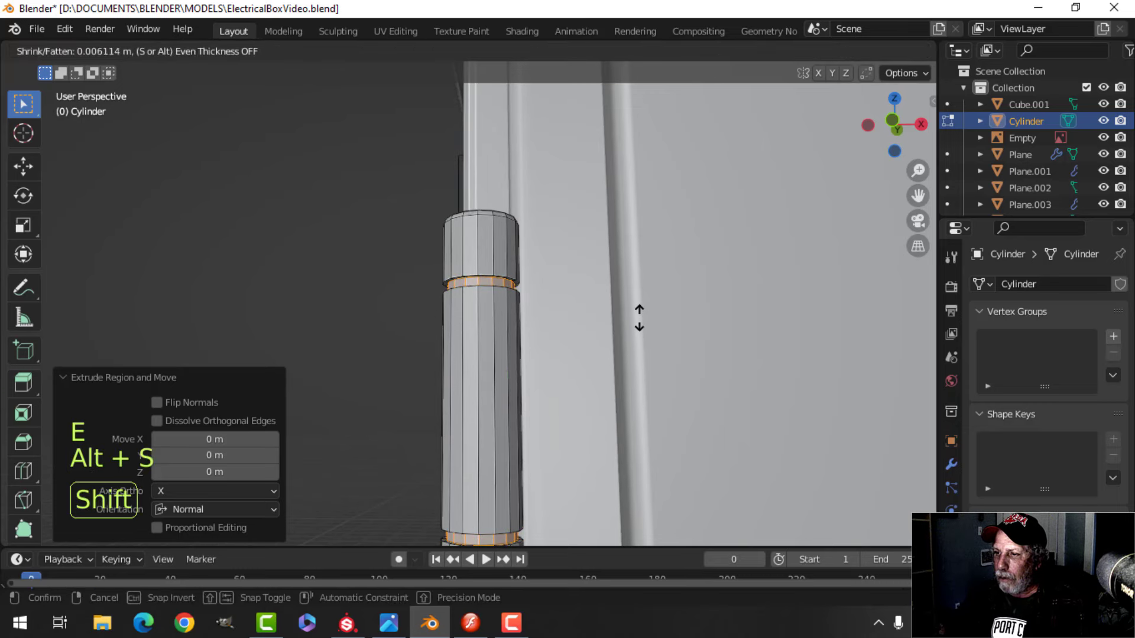
{"action": "left_click", "coordinate": [639, 318]}
{"action": "scroll", "coordinate": [517, 314], "scroll_direction": "up", "scroll_amount": 4}
{"action": "key", "text": "alt+a"}
Bevel the outer edge loops of both grooves with a width of 0.00253 m and 2 segments
{"action": "scroll", "coordinate": [516, 296], "scroll_direction": "up", "scroll_amount": 2}
{"action": "middle_click_drag", "start_coordinate": [517, 296], "coordinate": [499, 335], "text": "shift"}
{"action": "scroll", "coordinate": [498, 334], "scroll_direction": "down", "scroll_amount": 4}
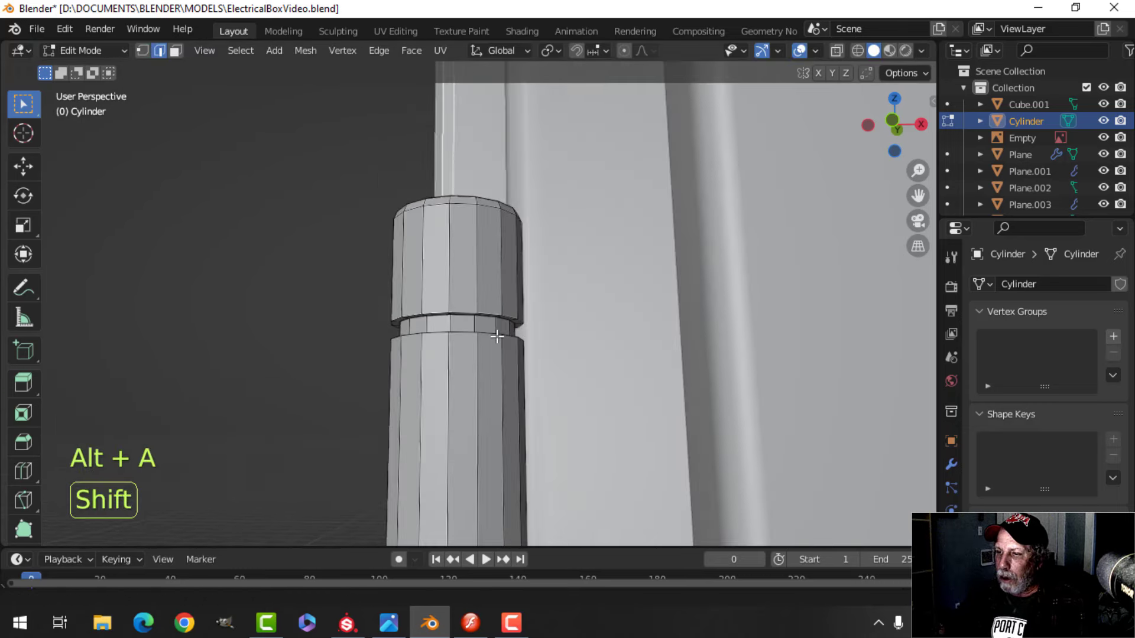
{"action": "key", "text": "KP_Decimal"}
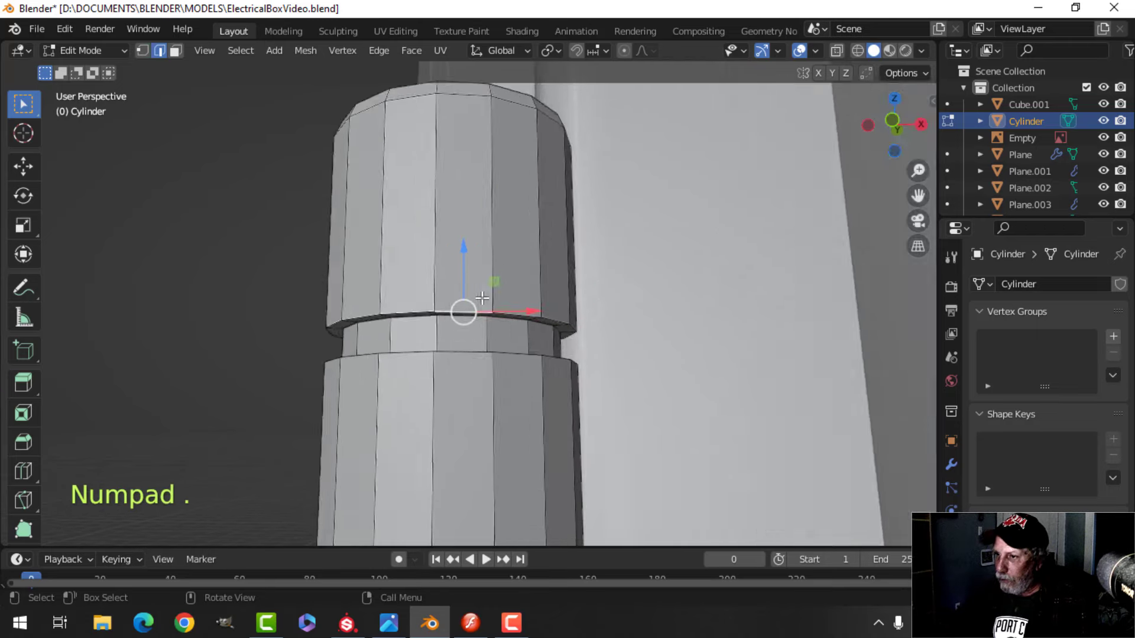
{"action": "key", "text": "alt+a"}
{"action": "left_click", "coordinate": [441, 301], "text": "alt"}
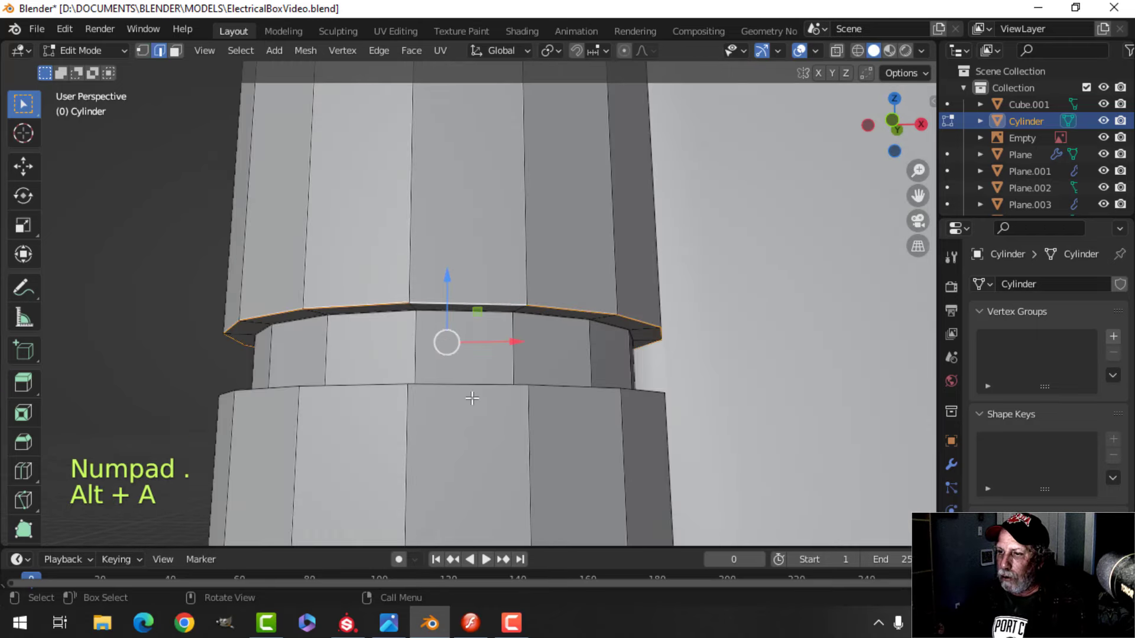
{"action": "middle_click_drag", "start_coordinate": [471, 394], "coordinate": [456, 299], "text": "shift"}
{"action": "key", "text": "alt+a"}
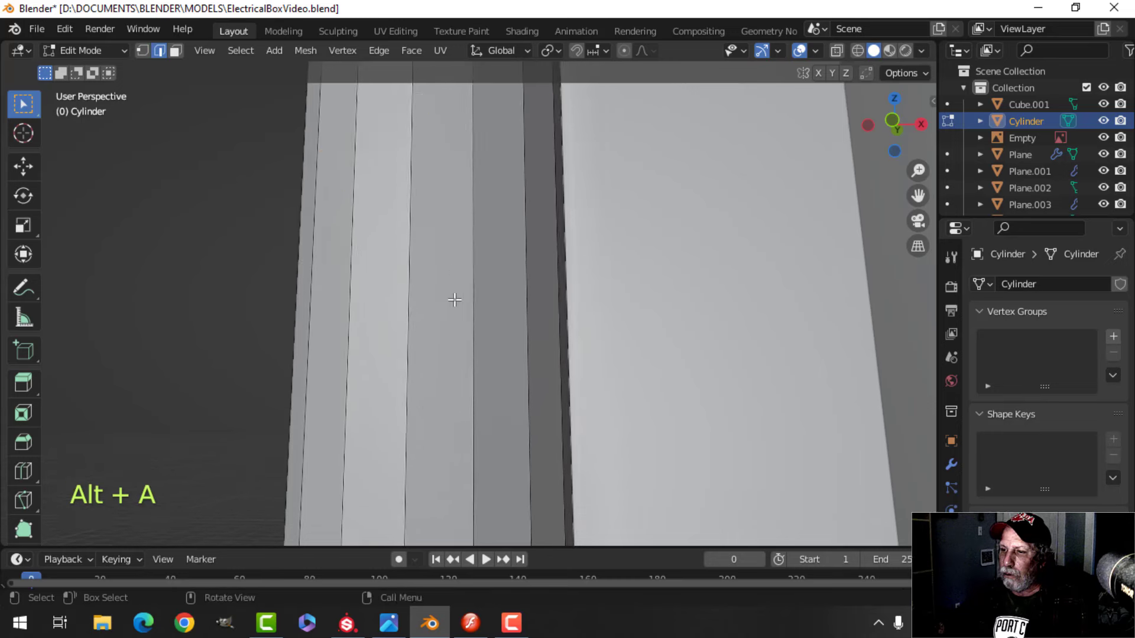
{"action": "scroll", "coordinate": [455, 299], "scroll_direction": "down", "scroll_amount": 2}
{"action": "middle_click_drag", "start_coordinate": [499, 491], "coordinate": [500, 236], "text": "shift"}
{"action": "scroll", "coordinate": [509, 385], "scroll_direction": "up", "scroll_amount": 2}
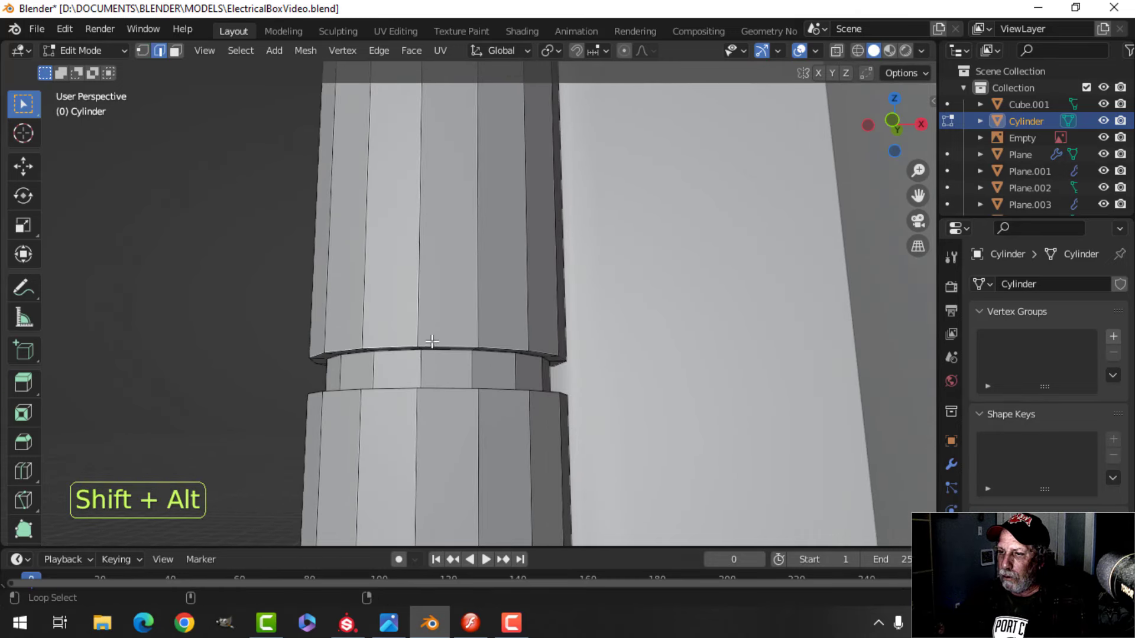
{"action": "key", "text": "ctrl+b"}
{"action": "key", "text": "shift"}
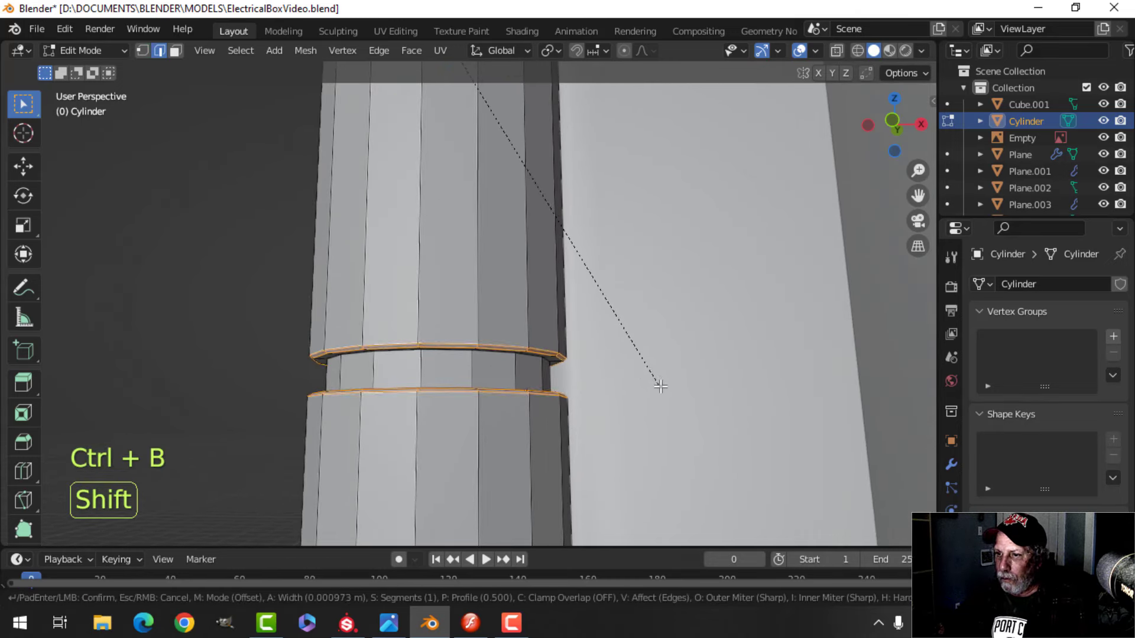
{"action": "left_click", "coordinate": [688, 410]}
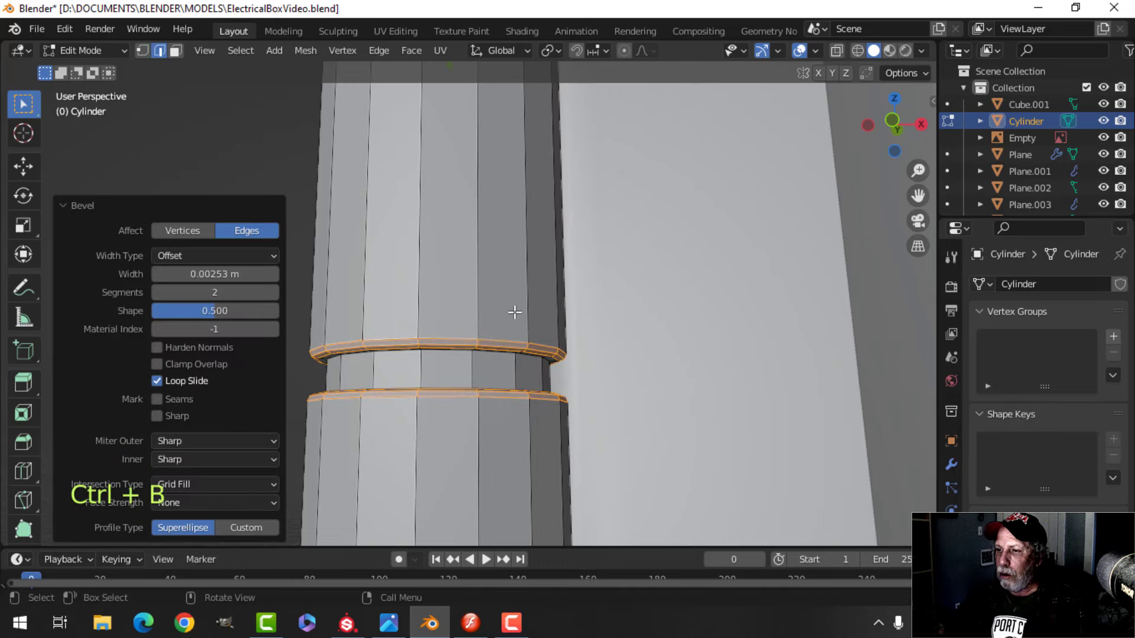
Apply smooth shading to the hinge cylinder and resume editing its mesh
{"action": "key", "text": "Tab"}
{"action": "right_click", "coordinate": [447, 196]}
{"action": "left_click", "coordinate": [447, 196]}
{"action": "scroll", "coordinate": [485, 271], "scroll_direction": "down", "scroll_amount": 2}
{"action": "key", "text": "Tab"}
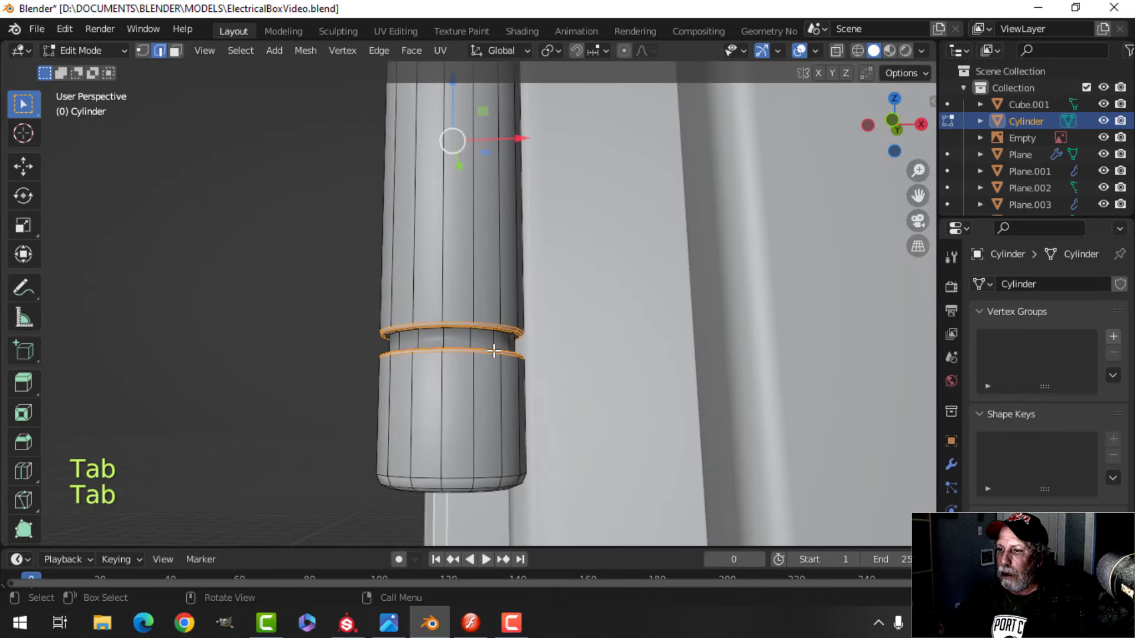
{"action": "key", "text": "ctrl+r"}
{"action": "left_click", "coordinate": [476, 343]}
{"action": "key", "text": "Escape"}
{"action": "key", "text": "ctrl+z"}
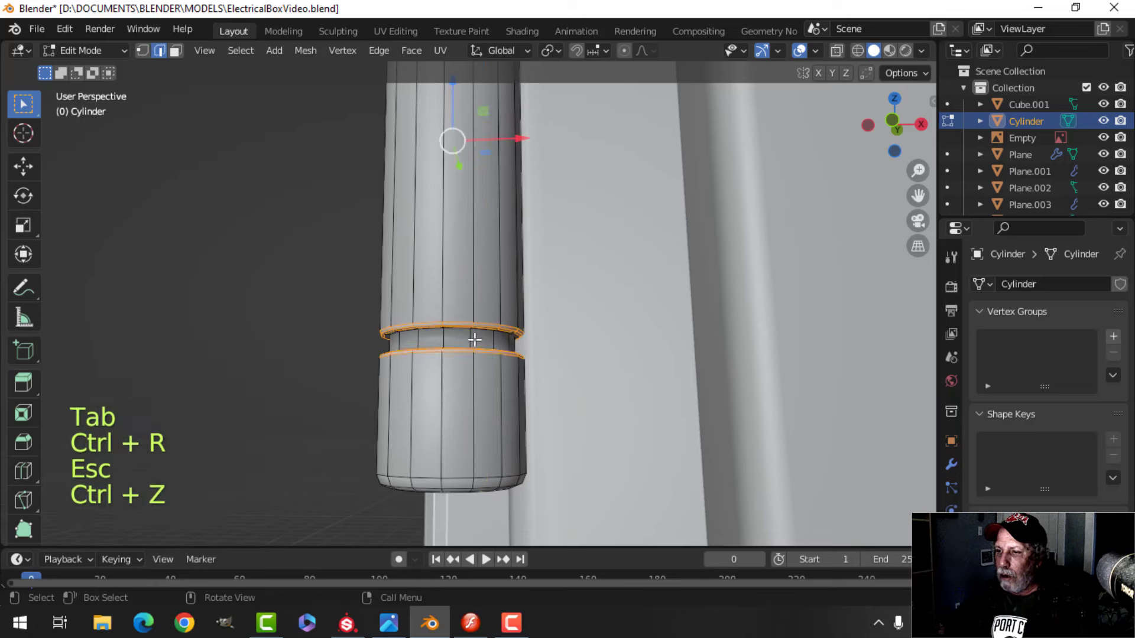
Add two supporting loop cuts inside the lower groove, with factors of about -0.752 and 0.891
{"action": "key", "text": "ctrl+r"}
{"action": "left_click", "coordinate": [473, 339]}
{"action": "left_click", "coordinate": [471, 329]}
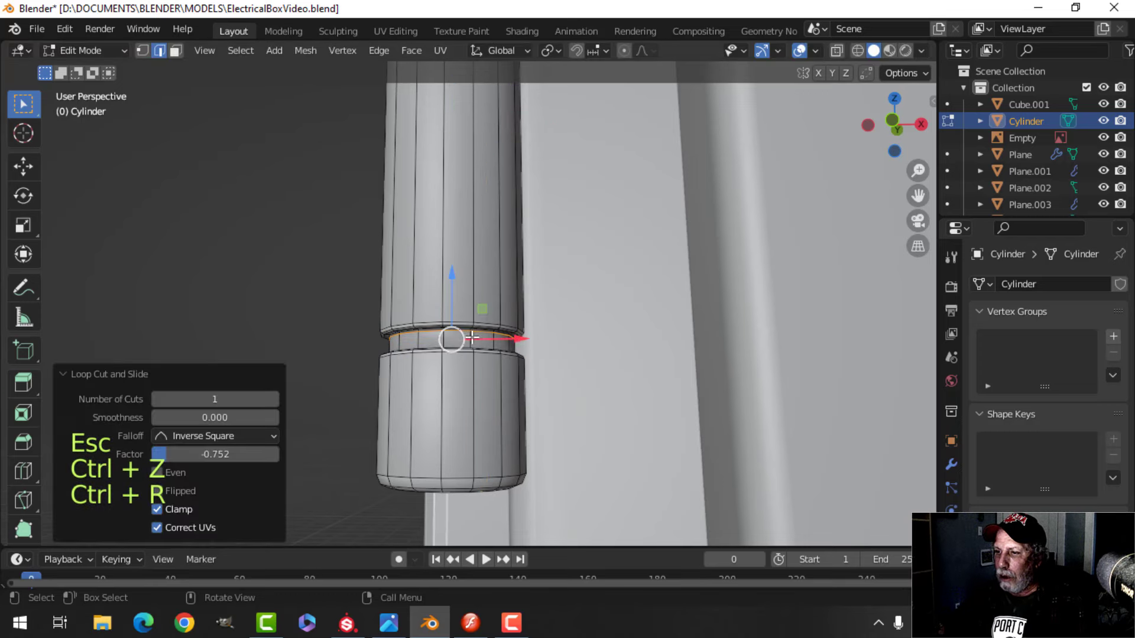
{"action": "key", "text": "ctrl+r"}
{"action": "left_click", "coordinate": [472, 342]}
{"action": "left_click", "coordinate": [474, 350]}
Add two supporting loop cuts inside the upper groove, one close to each of its edges
{"action": "middle_click_drag", "start_coordinate": [505, 234], "coordinate": [516, 489], "text": "shift"}
{"action": "middle_click_drag", "start_coordinate": [515, 322], "coordinate": [520, 392]}
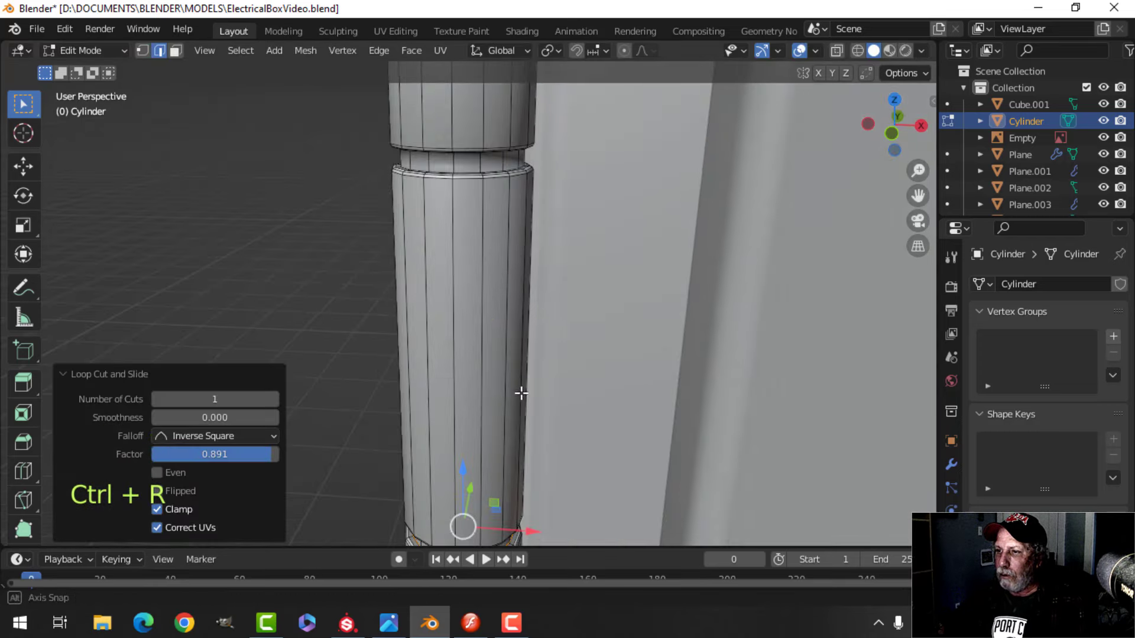
{"action": "scroll", "coordinate": [517, 378], "scroll_direction": "up", "scroll_amount": 2}
{"action": "middle_click_drag", "start_coordinate": [507, 289], "coordinate": [517, 505], "text": "shift"}
{"action": "middle_click_drag", "start_coordinate": [509, 357], "coordinate": [497, 295]}
{"action": "key", "text": "ctrl+r"}
{"action": "left_click", "coordinate": [494, 283]}
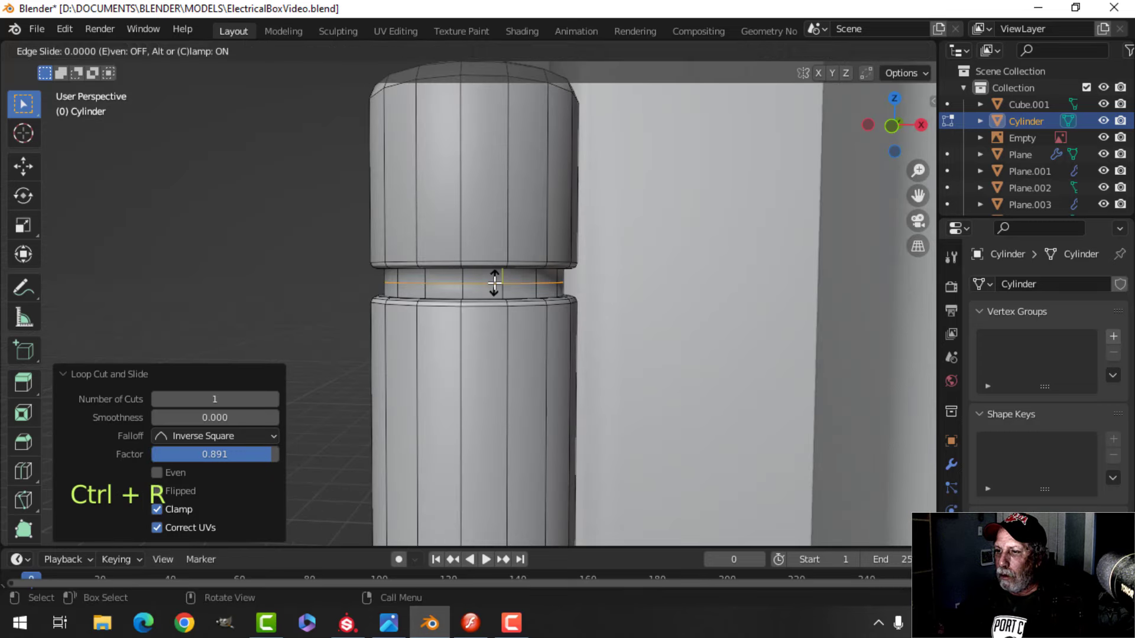
{"action": "left_click", "coordinate": [496, 271]}
{"action": "key", "text": "ctrl+r"}
{"action": "left_click", "coordinate": [498, 281]}
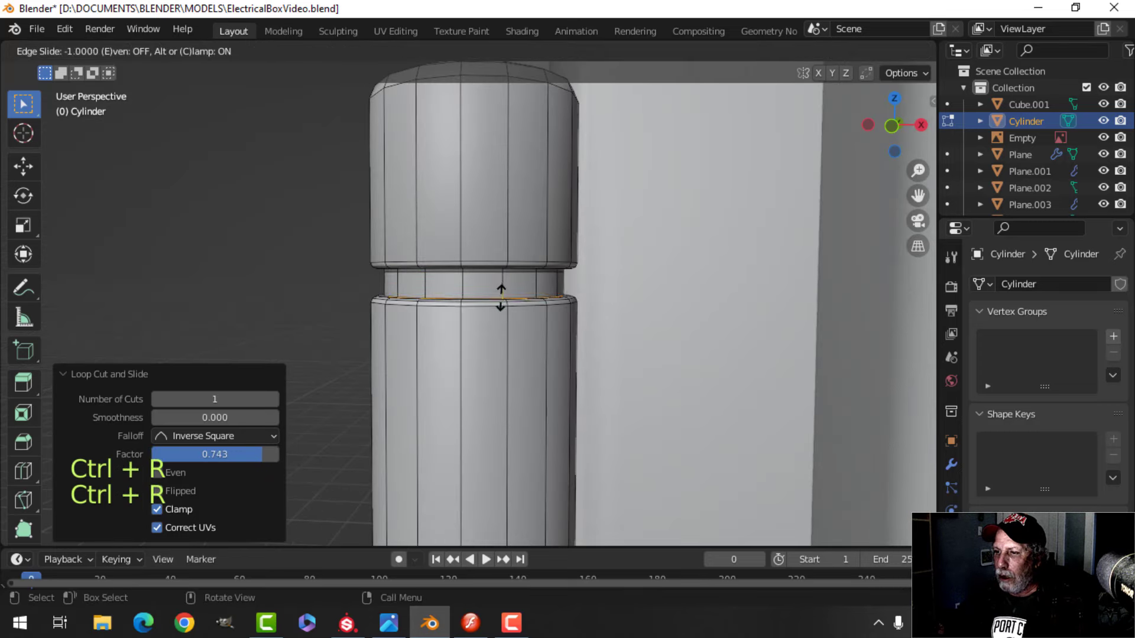
{"action": "left_click", "coordinate": [502, 293]}
Move the hinge's whole mesh along Y, back toward the electrical box's frame beside the door
{"action": "key", "text": "Tab"}
{"action": "scroll", "coordinate": [529, 310], "scroll_direction": "down", "scroll_amount": 11}
{"action": "key", "text": "alt+a"}
{"action": "middle_click_drag", "start_coordinate": [511, 360], "coordinate": [491, 304], "text": "shift"}
{"action": "middle_click_drag", "start_coordinate": [497, 313], "coordinate": [584, 323]}
{"action": "middle_click_drag", "start_coordinate": [523, 323], "coordinate": [502, 269], "text": "shift"}
{"action": "middle_click_drag", "start_coordinate": [503, 269], "coordinate": [529, 328]}
{"action": "middle_click_drag", "start_coordinate": [405, 295], "coordinate": [491, 392]}
{"action": "left_click", "coordinate": [490, 392]}
{"action": "key", "text": "Tab"}
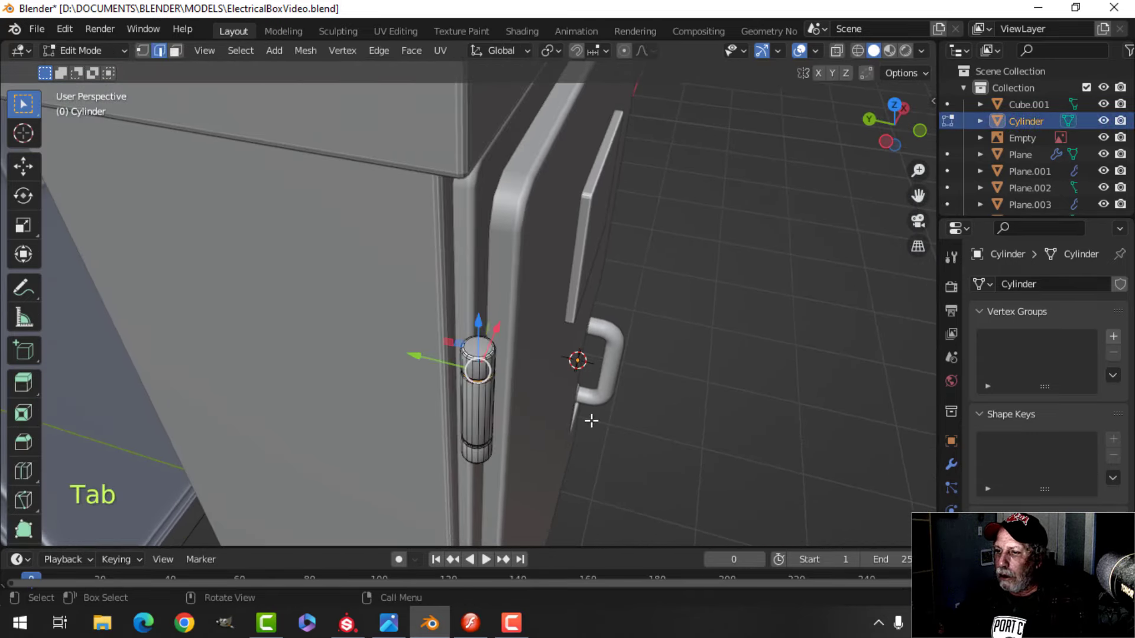
{"action": "key", "text": "a"}
{"action": "scroll", "coordinate": [598, 326], "scroll_direction": "up", "scroll_amount": 3}
{"action": "left_click_drag", "start_coordinate": [487, 404], "coordinate": [412, 385]}
{"action": "middle_click_drag", "start_coordinate": [572, 377], "coordinate": [462, 297]}
{"action": "scroll", "coordinate": [484, 339], "scroll_direction": "down", "scroll_amount": 9}
Isolate the hinge cylinder in local view and open its mesh for editing
{"action": "key", "text": "Tab"}
{"action": "key", "text": "alt+a"}
{"action": "scroll", "coordinate": [416, 342], "scroll_direction": "up", "scroll_amount": 4}
{"action": "scroll", "coordinate": [463, 297], "scroll_direction": "up", "scroll_amount": 2}
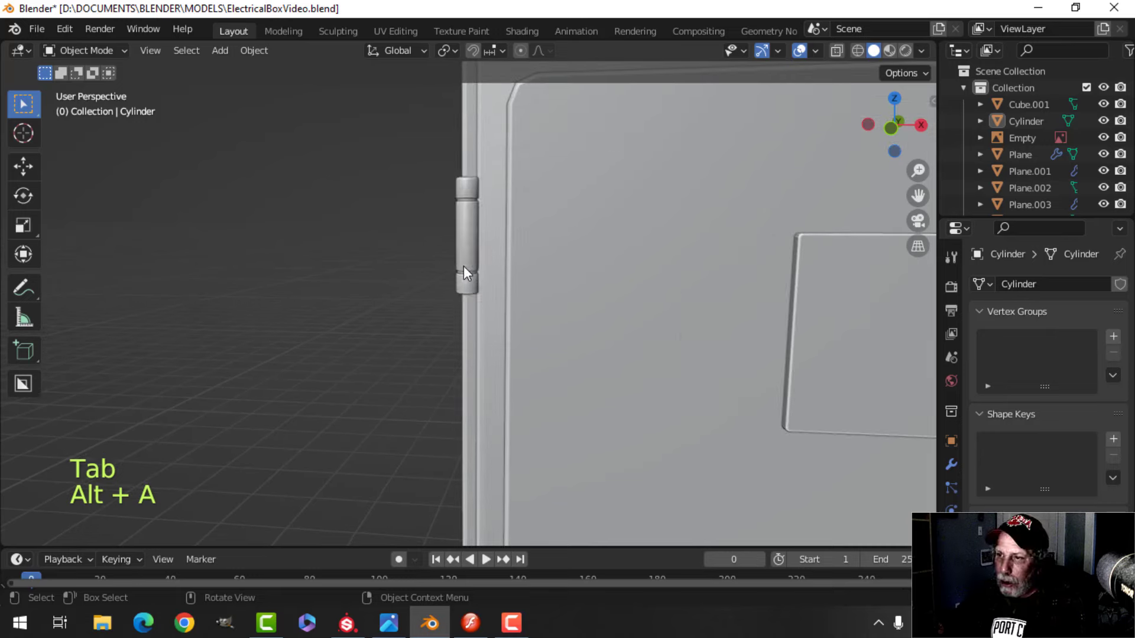
{"action": "left_click", "coordinate": [464, 267]}
{"action": "key", "text": "Tab"}
{"action": "middle_click_drag", "start_coordinate": [494, 331], "coordinate": [577, 413]}
{"action": "key", "text": "alt+a"}
{"action": "scroll", "coordinate": [550, 408], "scroll_direction": "up", "scroll_amount": 3}
{"action": "middle_click_drag", "start_coordinate": [503, 391], "coordinate": [458, 391], "text": "shift"}
{"action": "middle_click_drag", "start_coordinate": [458, 391], "coordinate": [415, 424]}
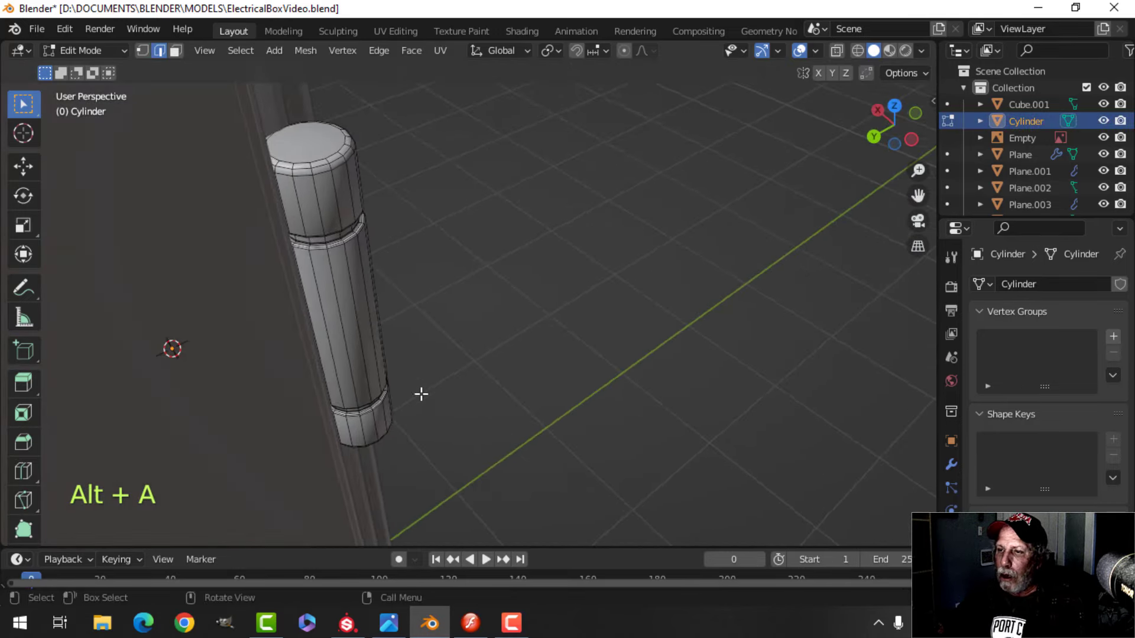
{"action": "key", "text": "Tab"}
{"action": "key", "text": "slash"}
{"action": "key", "text": "Tab"}
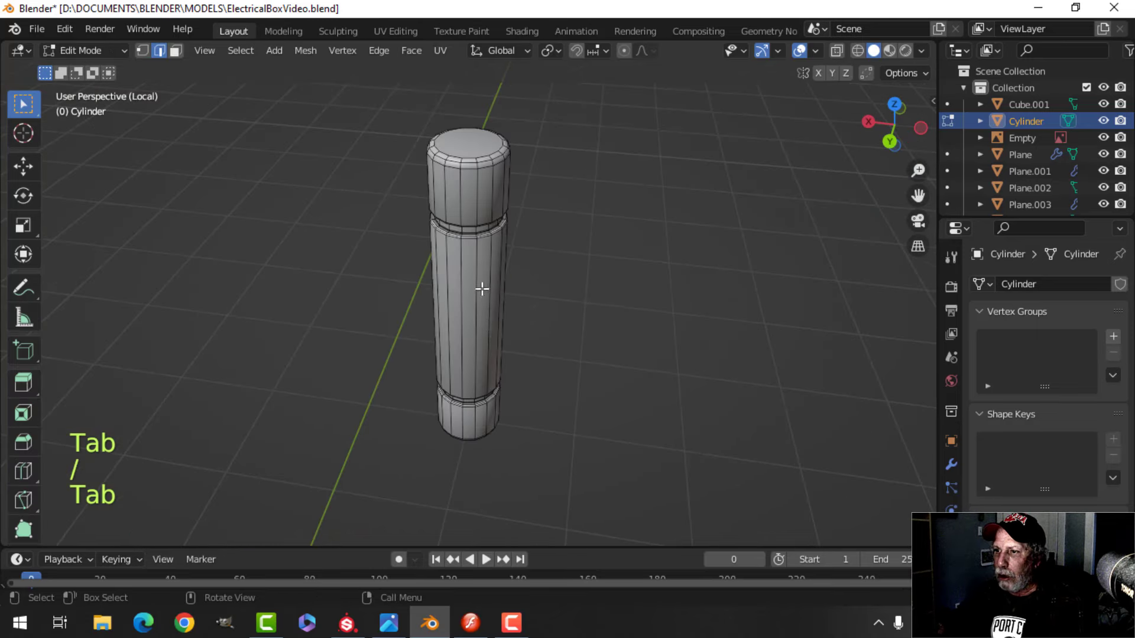
Mark a vertical edge line running along the hinge cylinder's full length as a seam
{"action": "middle_click_drag", "start_coordinate": [481, 289], "coordinate": [487, 329]}
{"action": "key", "text": "alt+a"}
{"action": "left_click", "coordinate": [471, 297], "text": "alt+shift"}
{"action": "key", "text": "ctrl+e"}
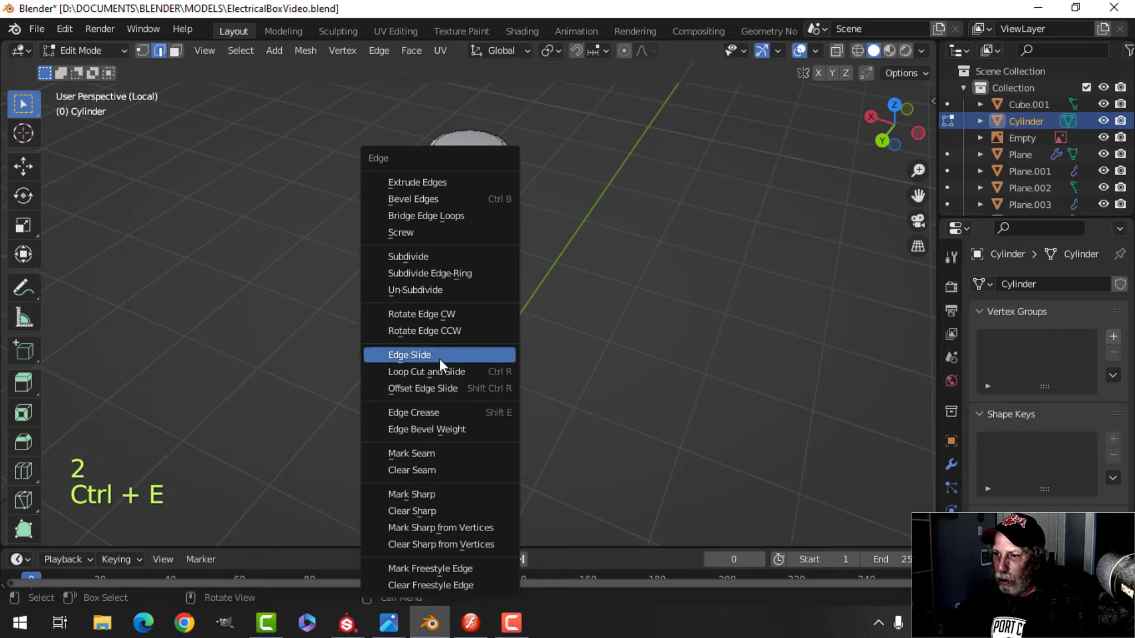
{"action": "left_click", "coordinate": [444, 450]}
{"action": "middle_click_drag", "start_coordinate": [485, 208], "coordinate": [487, 256], "text": "shift"}
{"action": "key", "text": "alt+a"}
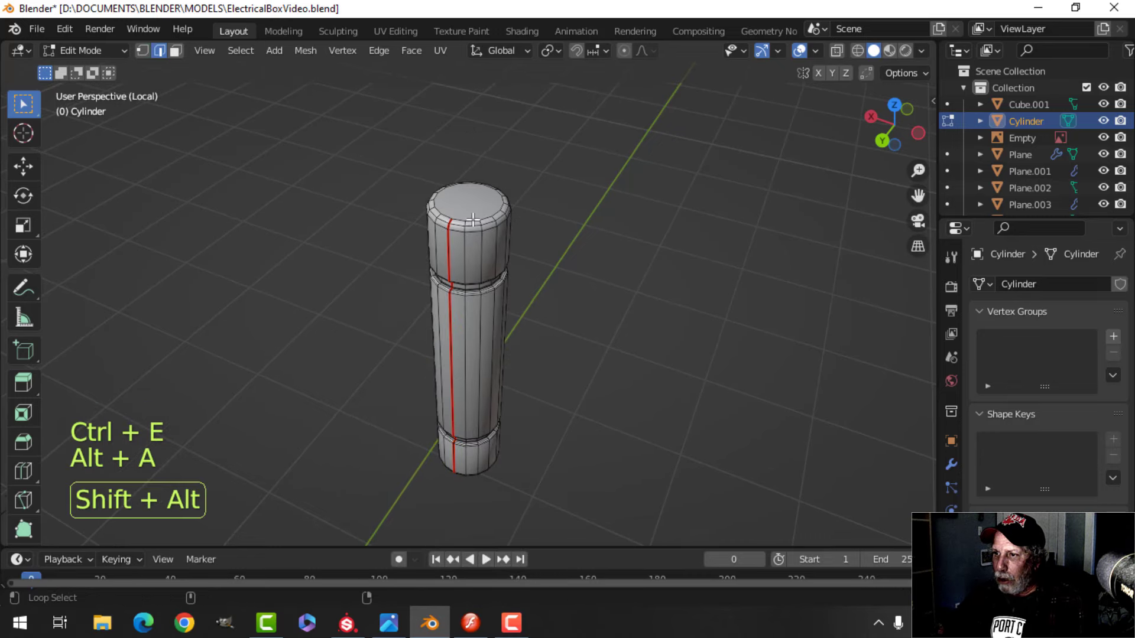
Mark the edge loops around the hinge cylinder's upper and lower end caps as seams and leave local view
{"action": "left_click", "coordinate": [478, 220], "text": "alt+shift"}
{"action": "middle_click_drag", "start_coordinate": [579, 379], "coordinate": [467, 392]}
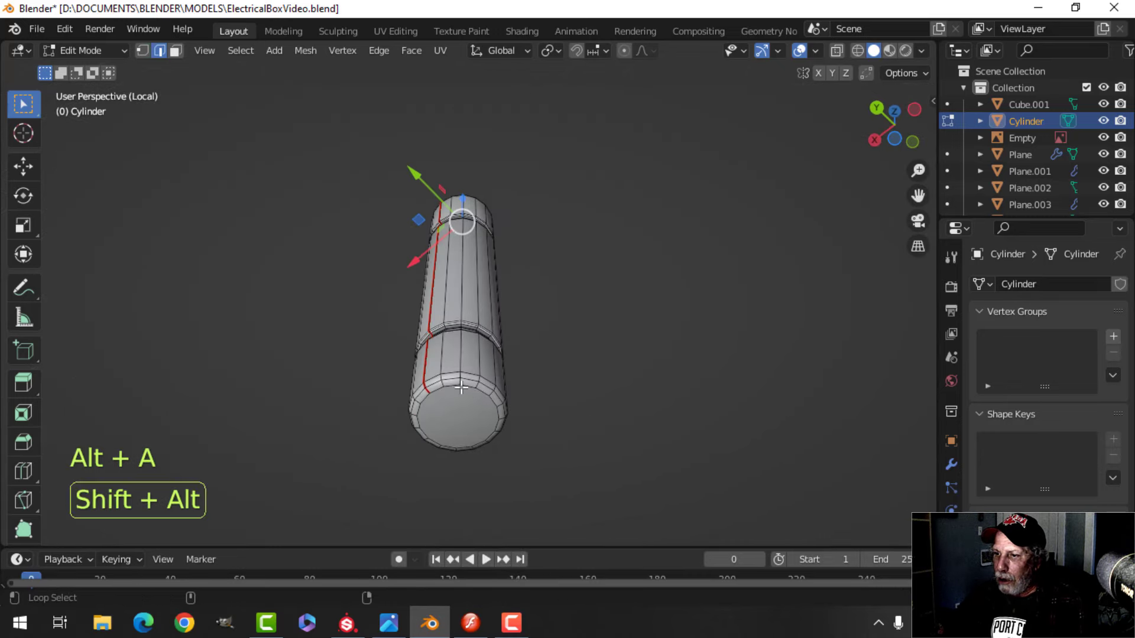
{"action": "middle_click_drag", "start_coordinate": [595, 385], "coordinate": [523, 444]}
{"action": "key", "text": "ctrl+e"}
{"action": "left_click", "coordinate": [595, 417]}
{"action": "key", "text": "Tab"}
{"action": "key", "text": "slash"}
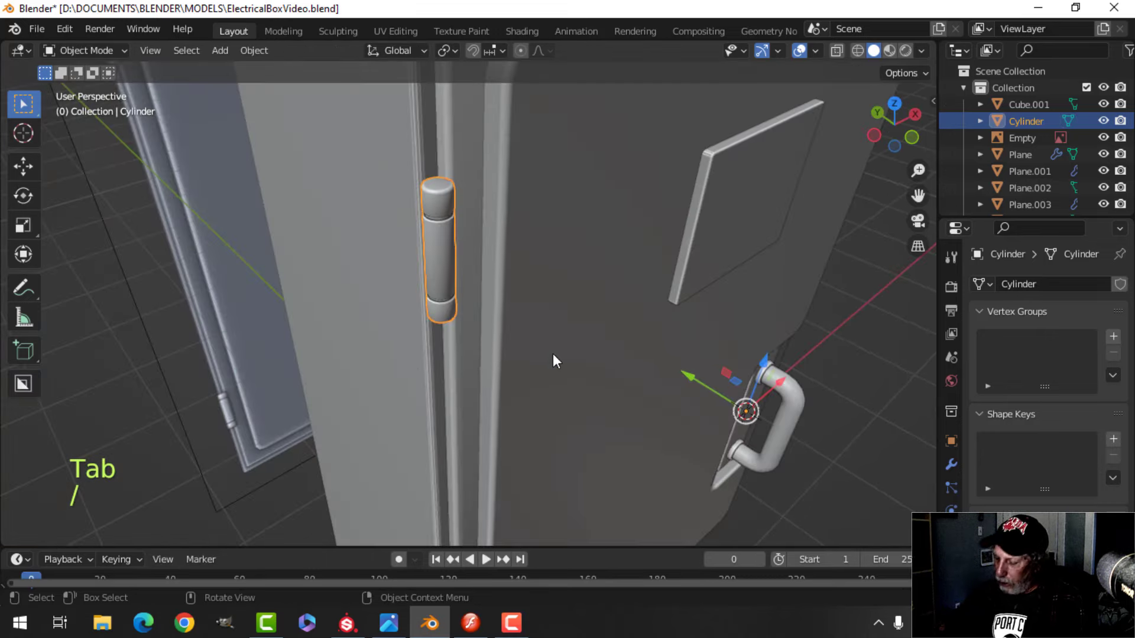
Duplicate the whole hinge mesh within its object and move the copy about 3.4 m down along Z to the door's lower hinge position
{"action": "key", "text": "KP_1"}
{"action": "scroll", "coordinate": [543, 353], "scroll_direction": "down", "scroll_amount": 6}
{"action": "middle_click_drag", "start_coordinate": [535, 351], "coordinate": [534, 289], "text": "shift"}
{"action": "key", "text": "Tab"}
{"action": "key", "text": "a"}
{"action": "scroll", "coordinate": [538, 320], "scroll_direction": "down", "scroll_amount": 4}
{"action": "middle_click_drag", "start_coordinate": [539, 342], "coordinate": [546, 288], "text": "shift"}
{"action": "key", "text": "z"}
{"action": "left_click", "coordinate": [440, 344]}
{"action": "scroll", "coordinate": [531, 308], "scroll_direction": "up", "scroll_amount": 2}
{"action": "scroll", "coordinate": [546, 288], "scroll_direction": "down", "scroll_amount": 1}
{"action": "key", "text": "shift+d"}
{"action": "right_click", "coordinate": [542, 292]}
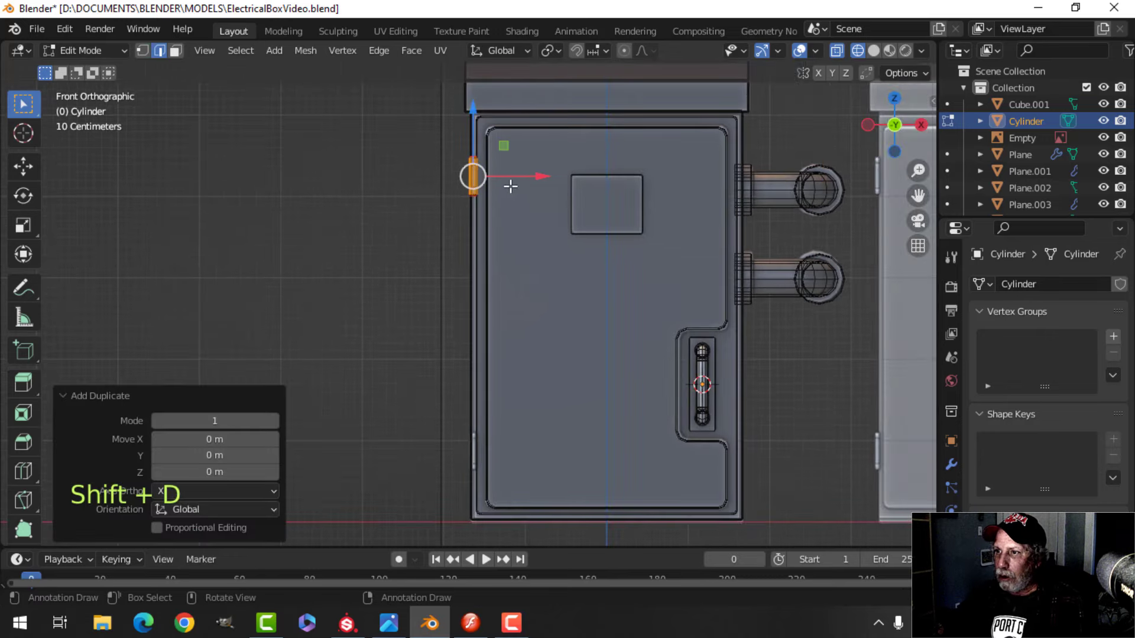
{"action": "left_click_drag", "start_coordinate": [481, 120], "coordinate": [480, 341]}
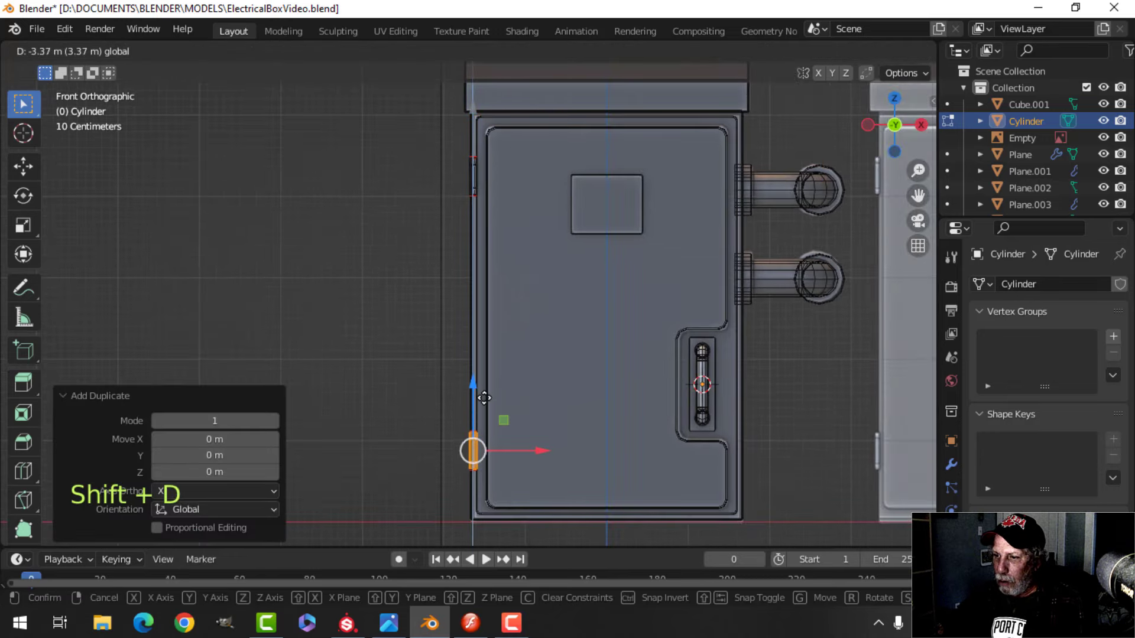
{"action": "left_click", "coordinate": [484, 400]}
{"action": "key", "text": "z"}
{"action": "left_click", "coordinate": [844, 238]}
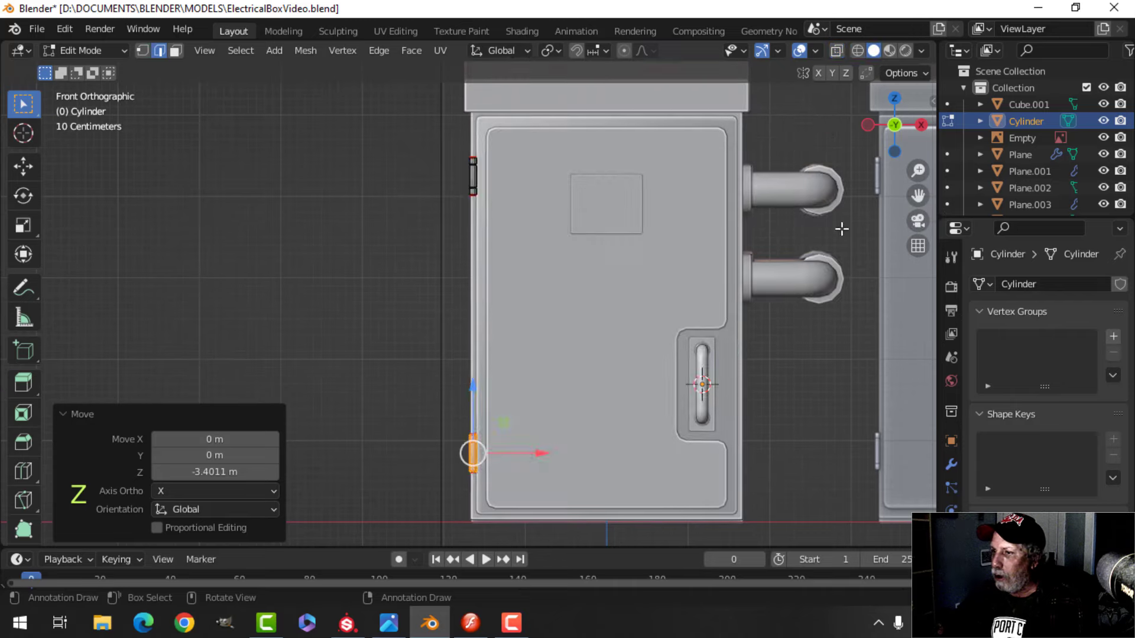
{"action": "key", "text": "Tab"}
{"action": "key", "text": "alt+a"}
Show the face orientation overlay and recalculate the normals of both hinges to the outside
{"action": "middle_click_drag", "start_coordinate": [662, 240], "coordinate": [586, 281]}
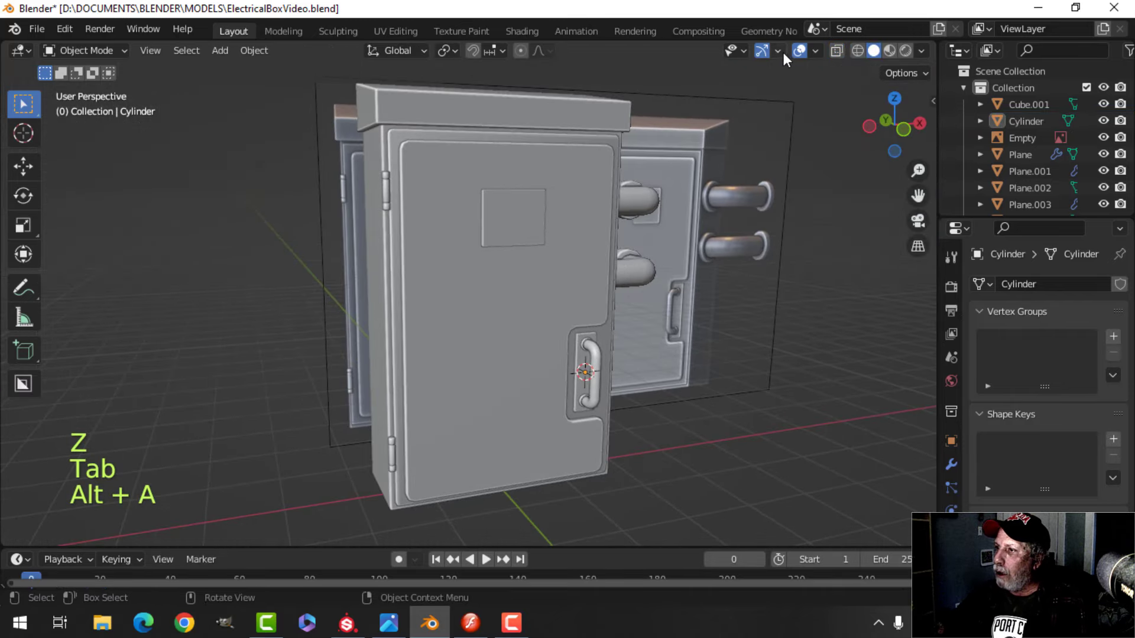
{"action": "left_click", "coordinate": [815, 51]}
{"action": "left_click", "coordinate": [745, 353]}
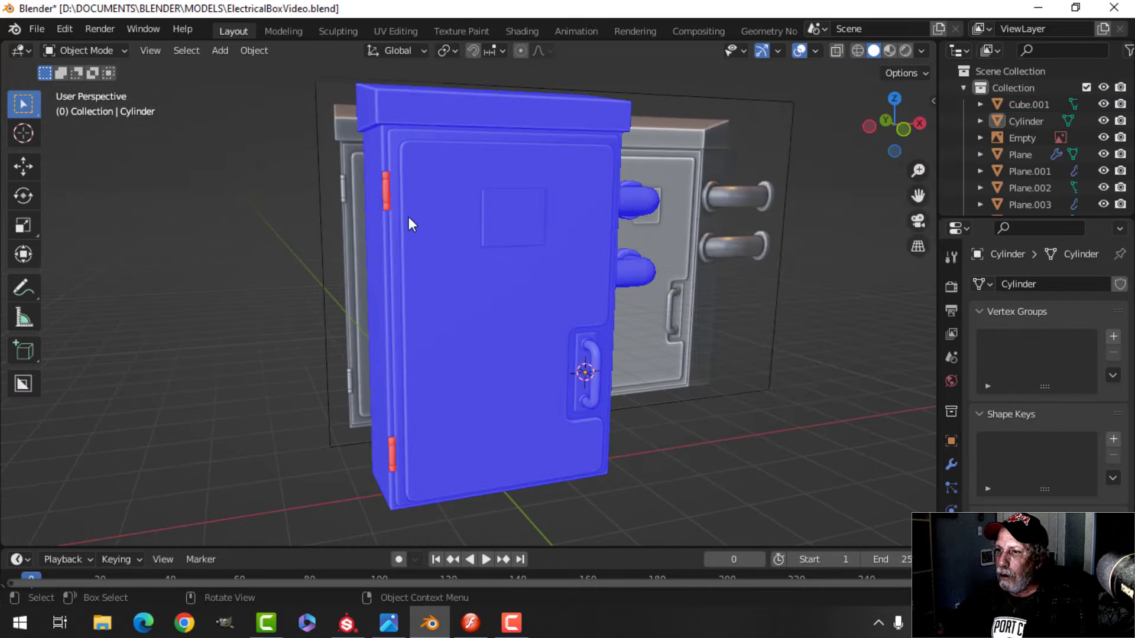
{"action": "left_click", "coordinate": [385, 190]}
{"action": "key", "text": "Tab"}
{"action": "key", "text": "a"}
{"action": "key", "text": "alt+n"}
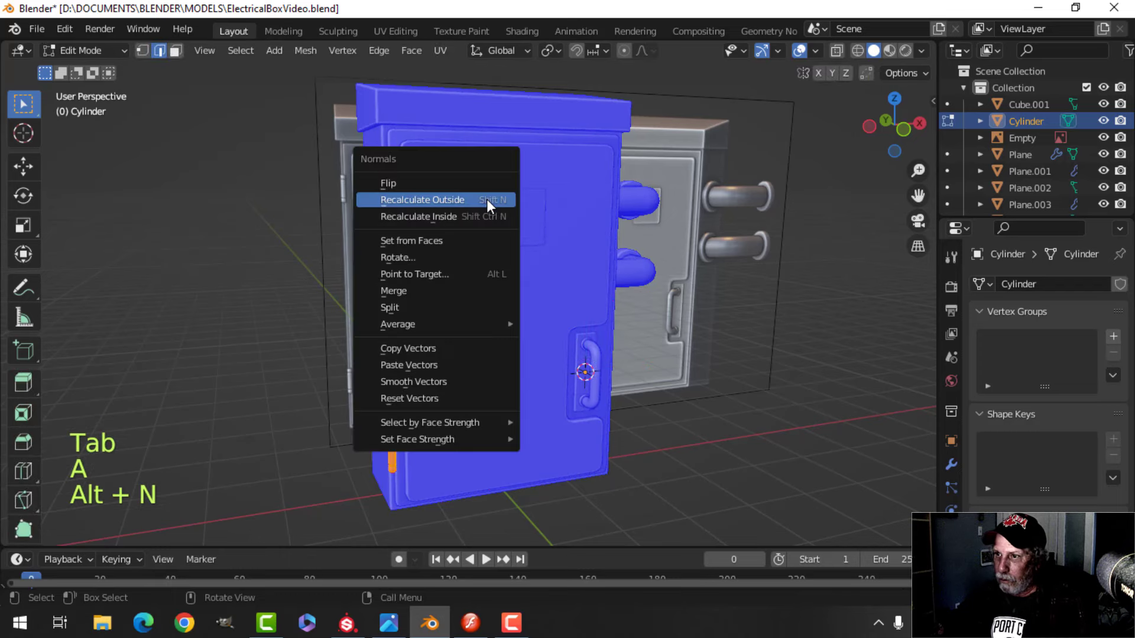
{"action": "left_click", "coordinate": [488, 199]}
{"action": "key", "text": "Tab"}
{"action": "key", "text": "alt+a"}
Turn off the face orientation overlay
{"action": "middle_click_drag", "start_coordinate": [678, 223], "coordinate": [832, 76]}
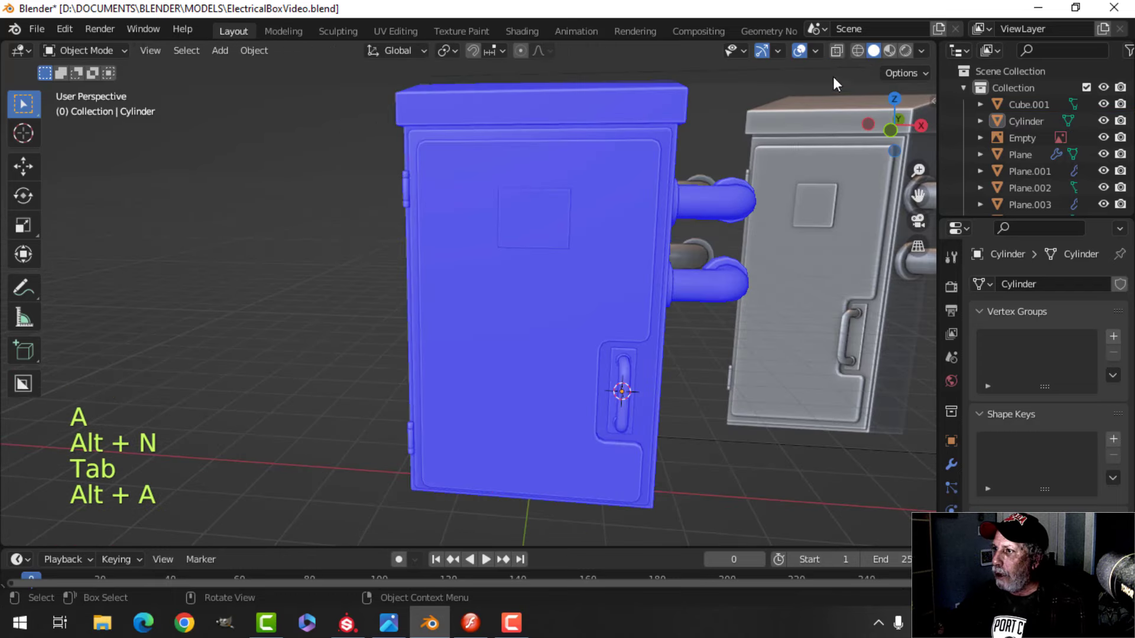
{"action": "left_click", "coordinate": [816, 51]}
{"action": "left_click", "coordinate": [764, 351]}
Examine the modelled box's door, hinges, handle and side pipes from several angles against the reference image
{"action": "scroll", "coordinate": [566, 236], "scroll_direction": "down", "scroll_amount": 2}
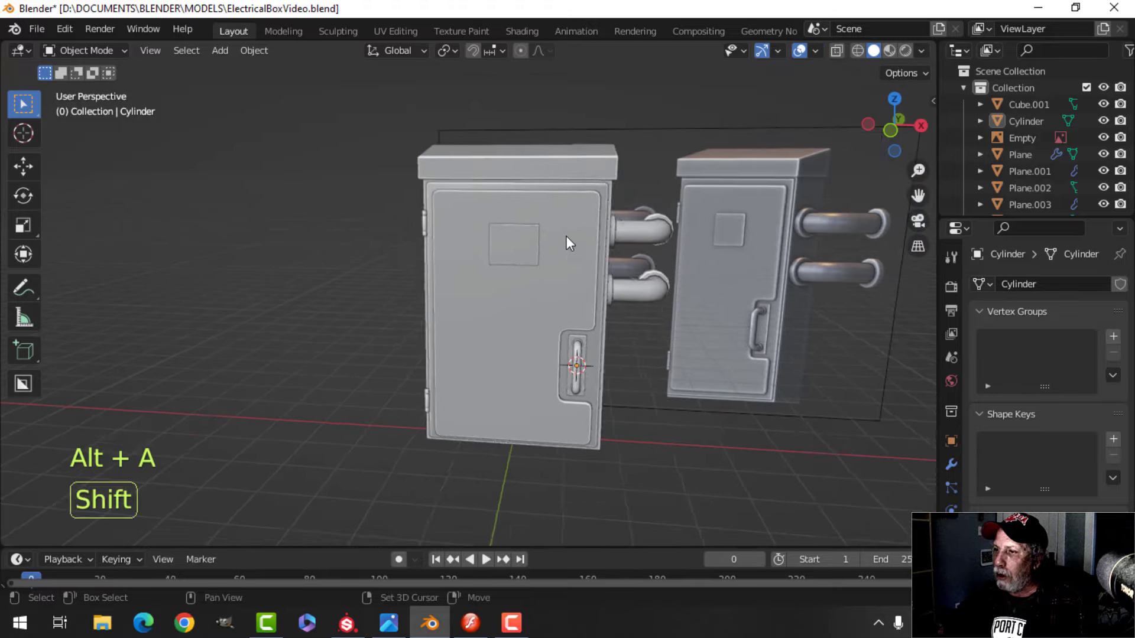
{"action": "middle_click_drag", "start_coordinate": [566, 236], "coordinate": [515, 264]}
{"action": "scroll", "coordinate": [488, 228], "scroll_direction": "up", "scroll_amount": 3}
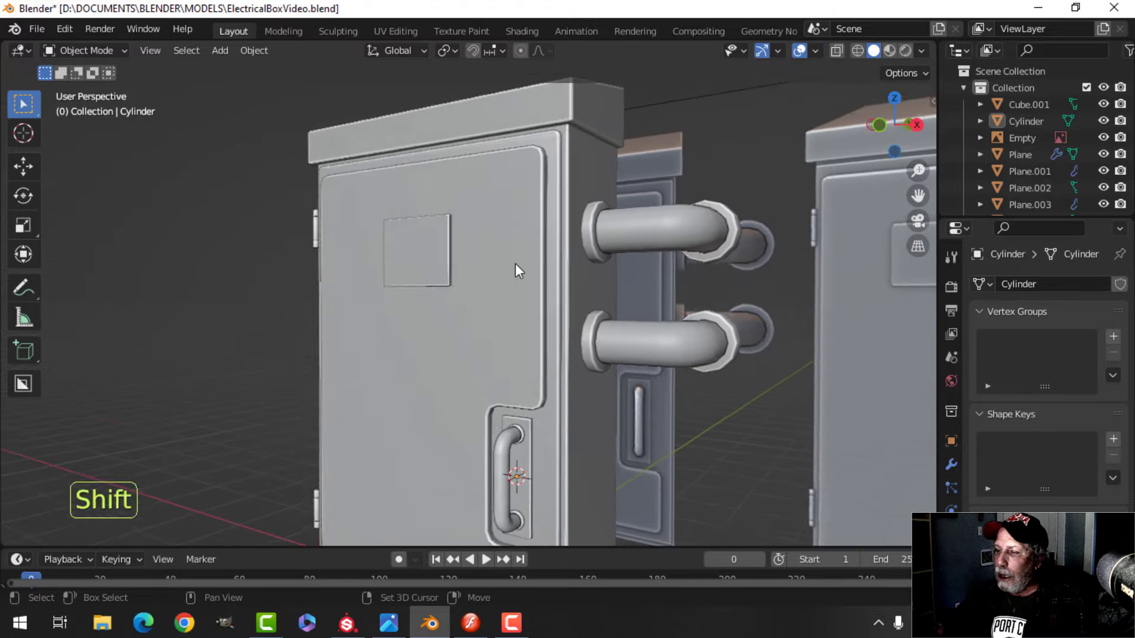
{"action": "middle_click_drag", "start_coordinate": [591, 214], "coordinate": [494, 296]}
{"action": "mouse_move", "coordinate": [480, 211]}
{"action": "middle_mouse_down", "text": "shift"}
{"action": "mouse_move", "coordinate": [466, 232]}
{"action": "mouse_move", "coordinate": [502, 208]}
{"action": "middle_mouse_up", "text": "shift"}
{"action": "scroll", "coordinate": [473, 237], "scroll_direction": "up", "scroll_amount": 4}
{"action": "scroll", "coordinate": [469, 242], "scroll_direction": "down", "scroll_amount": 6}
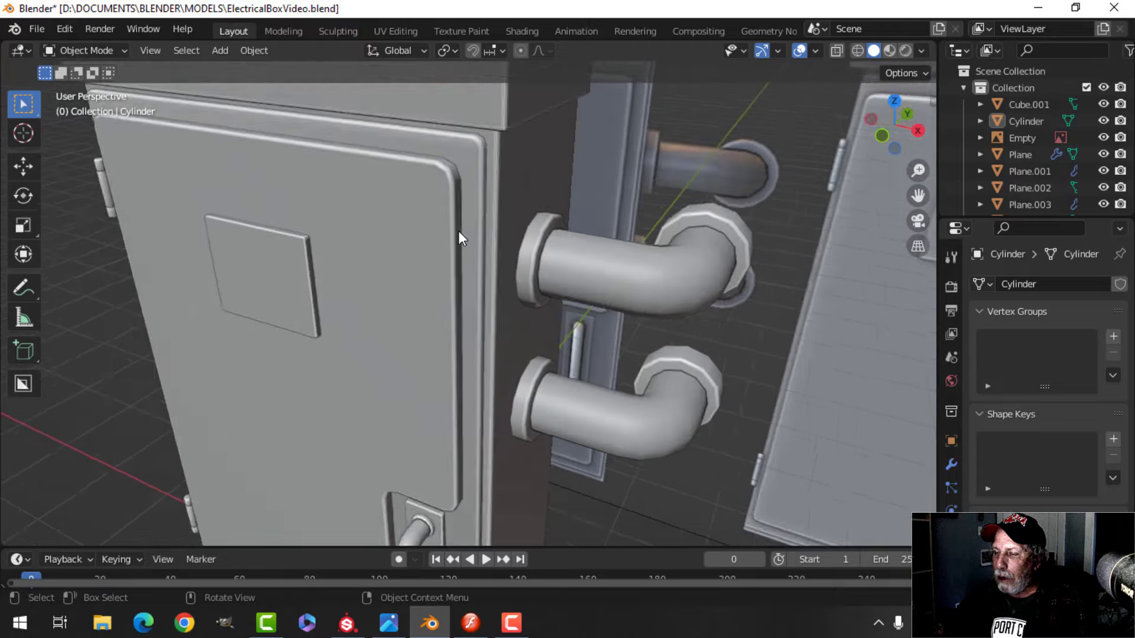
{"action": "middle_click_drag", "start_coordinate": [481, 253], "coordinate": [582, 190]}
{"action": "scroll", "coordinate": [502, 226], "scroll_direction": "down", "scroll_amount": 5}
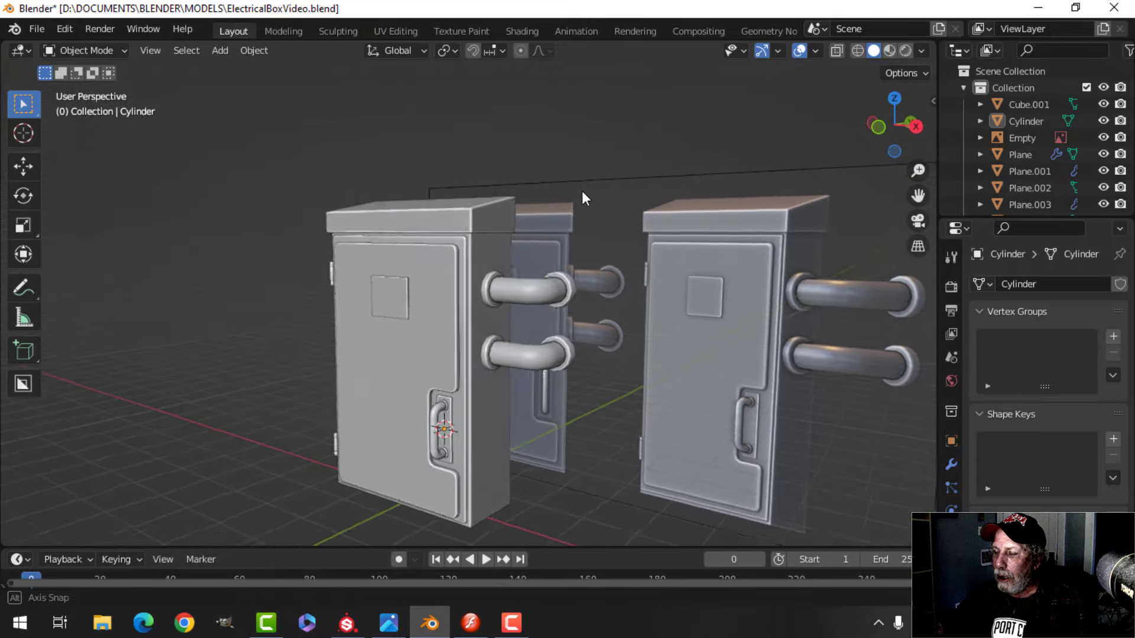
{"action": "scroll", "coordinate": [562, 244], "scroll_direction": "up", "scroll_amount": 3}
{"action": "scroll", "coordinate": [580, 247], "scroll_direction": "down", "scroll_amount": 4}
{"action": "middle_click_drag", "start_coordinate": [527, 234], "coordinate": [566, 219]}
Save the file and delete the reference image from the scene
{"action": "key", "text": "ctrl+s"}
{"action": "middle_click_drag", "start_coordinate": [375, 258], "coordinate": [380, 231]}
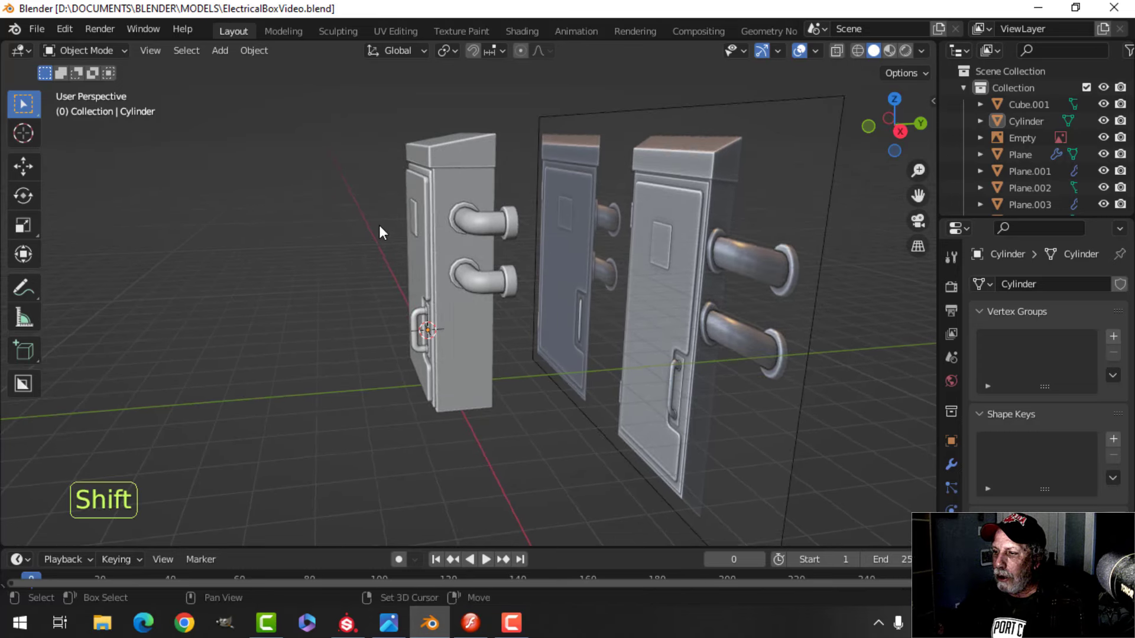
{"action": "left_click", "coordinate": [636, 229]}
{"action": "key", "text": "x"}
{"action": "left_click", "coordinate": [631, 231]}
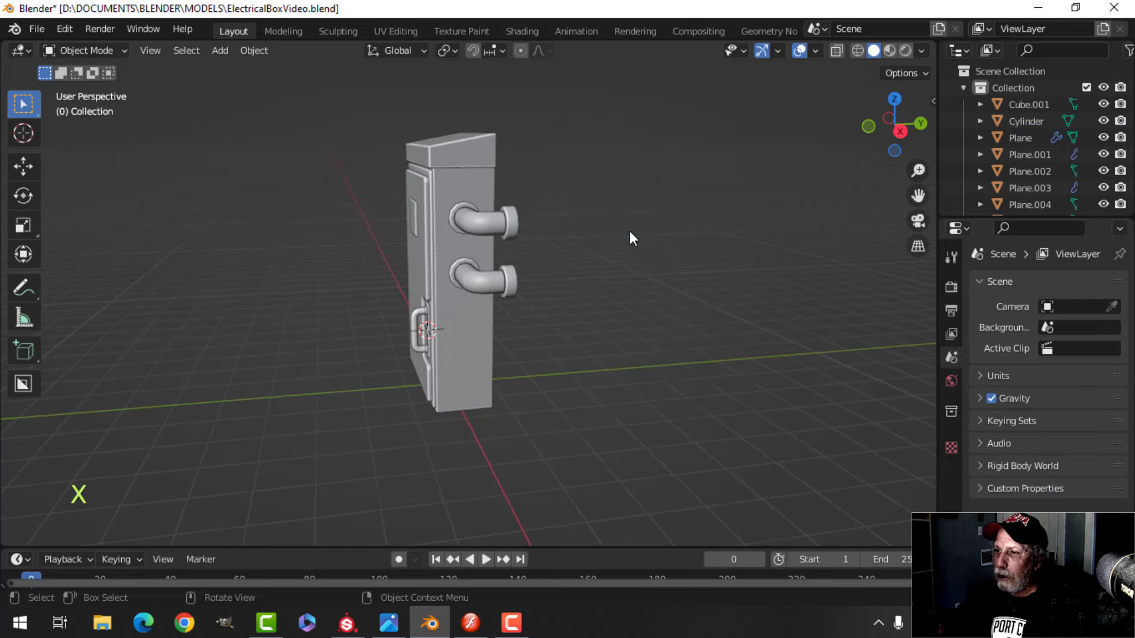
Select the box's sloped roof and switch to the UV Editing workspace
{"action": "middle_click_drag", "start_coordinate": [629, 232], "coordinate": [506, 258]}
{"action": "middle_click_drag", "start_coordinate": [498, 318], "coordinate": [524, 173]}
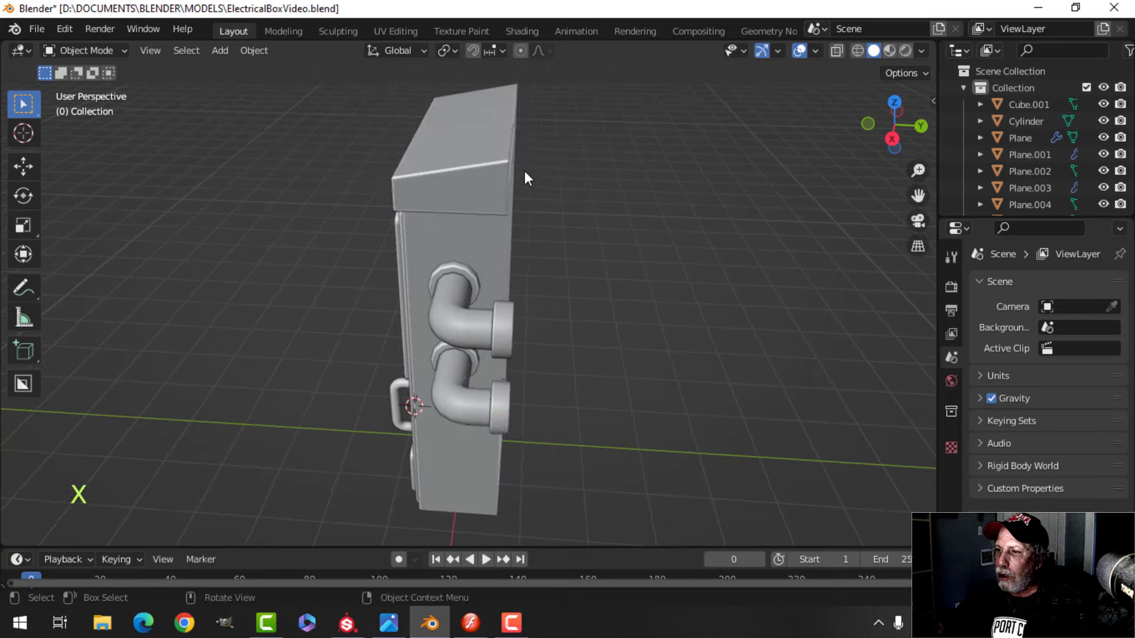
{"action": "left_click", "coordinate": [523, 173]}
{"action": "middle_click_drag", "start_coordinate": [516, 256], "coordinate": [544, 268]}
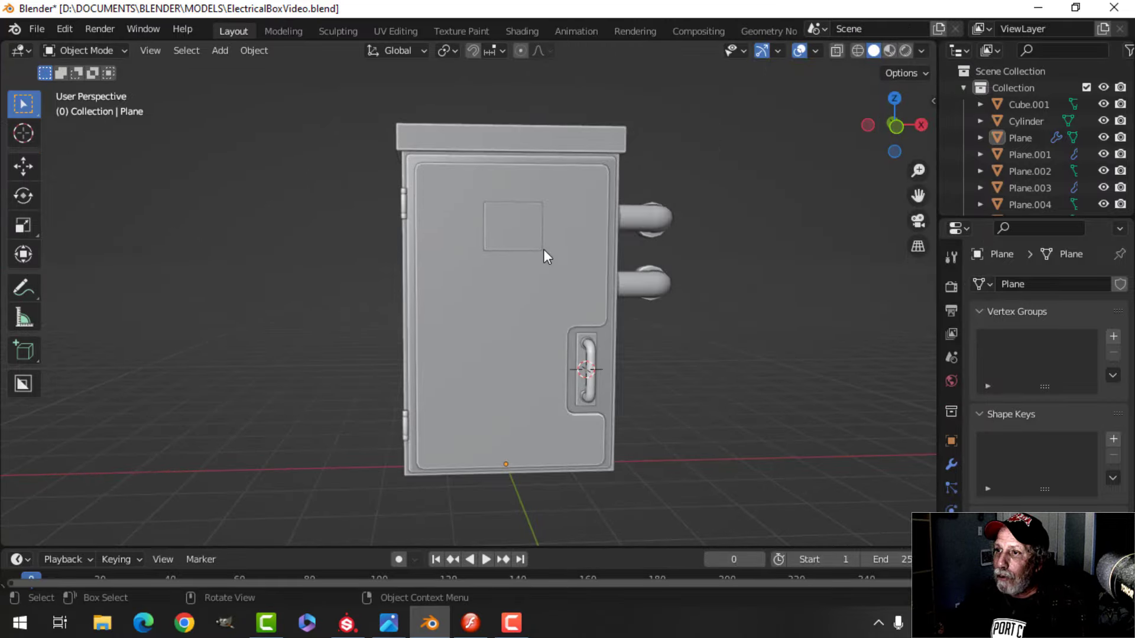
{"action": "left_click", "coordinate": [390, 31]}
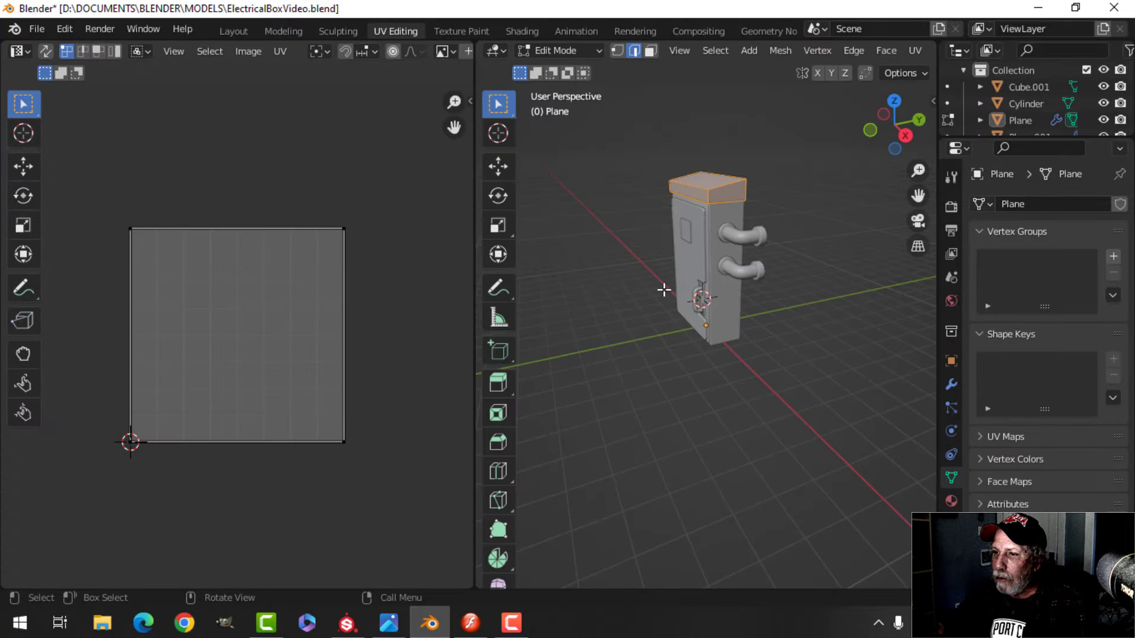
Display the roof's Bevel modifier settings and mark all of the roof's edges as seams
{"action": "middle_click_drag", "start_coordinate": [769, 266], "coordinate": [722, 339], "text": "shift"}
{"action": "middle_click_drag", "start_coordinate": [718, 338], "coordinate": [700, 322]}
{"action": "scroll", "coordinate": [744, 321], "scroll_direction": "up", "scroll_amount": 4}
{"action": "scroll", "coordinate": [756, 302], "scroll_direction": "down", "scroll_amount": 2}
{"action": "left_click", "coordinate": [951, 384]}
{"action": "scroll", "coordinate": [768, 313], "scroll_direction": "up", "scroll_amount": 4}
{"action": "key", "text": "ctrl+e"}
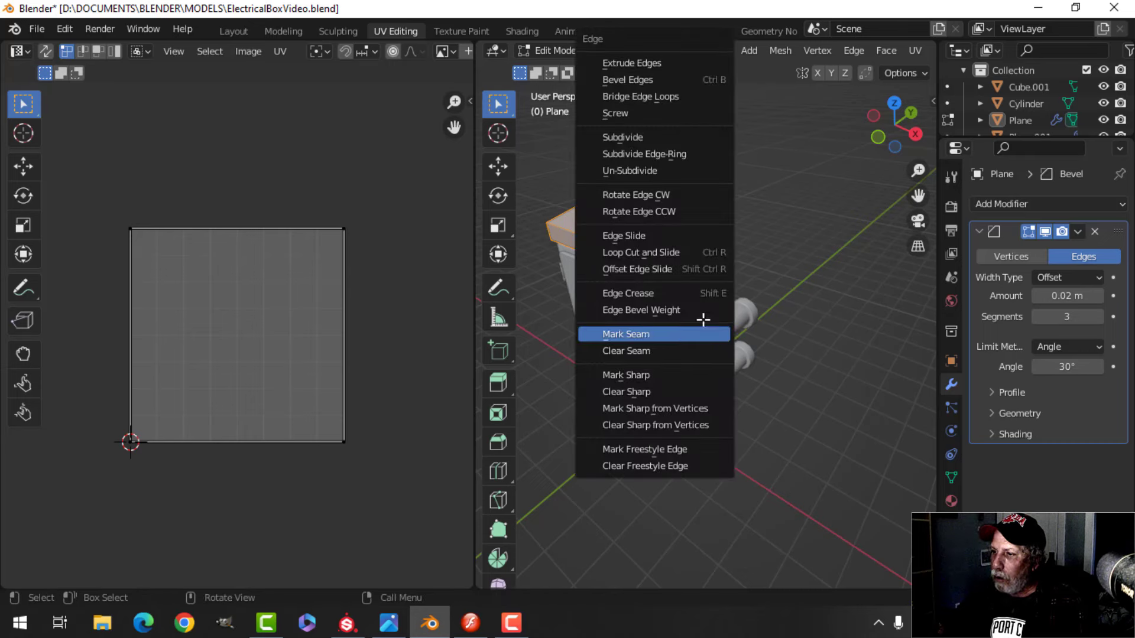
{"action": "left_click", "coordinate": [680, 331]}
{"action": "middle_click_drag", "start_coordinate": [679, 331], "coordinate": [602, 237]}
{"action": "key", "text": "alt+a"}
{"action": "middle_click_drag", "start_coordinate": [614, 199], "coordinate": [664, 245], "text": "shift"}
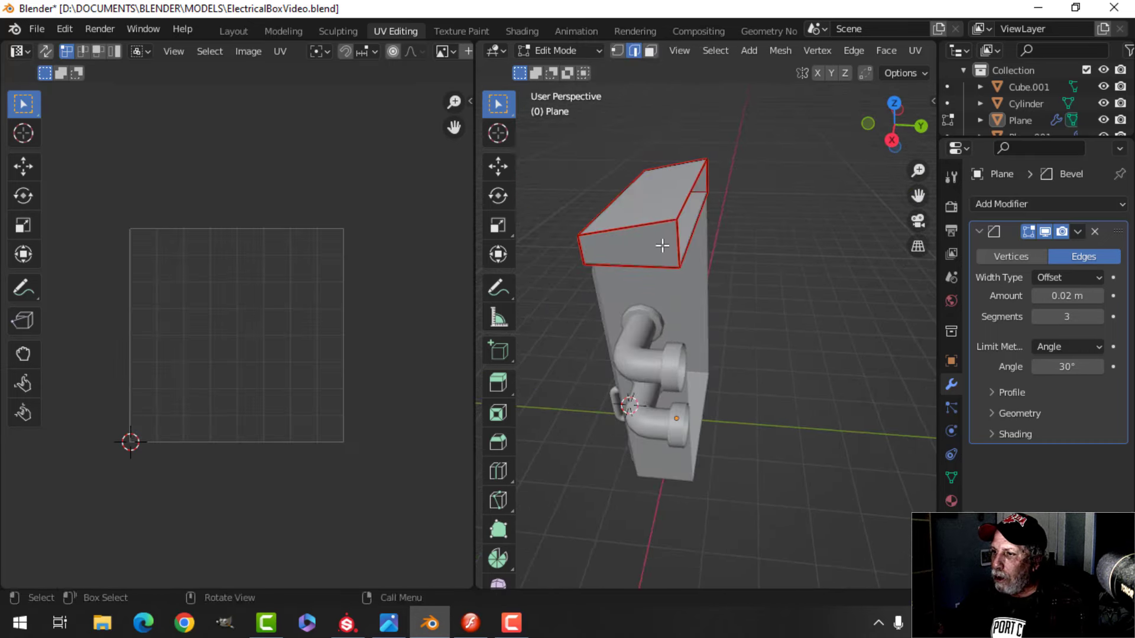
Unwrap the roof's entire mesh along its seams
{"action": "scroll", "coordinate": [686, 311], "scroll_direction": "down", "scroll_amount": 1}
{"action": "mouse_move", "coordinate": [686, 311]}
{"action": "middle_mouse_down"}
{"action": "mouse_move", "coordinate": [715, 314]}
{"action": "mouse_move", "coordinate": [679, 324]}
{"action": "middle_mouse_up"}
{"action": "key", "text": "a"}
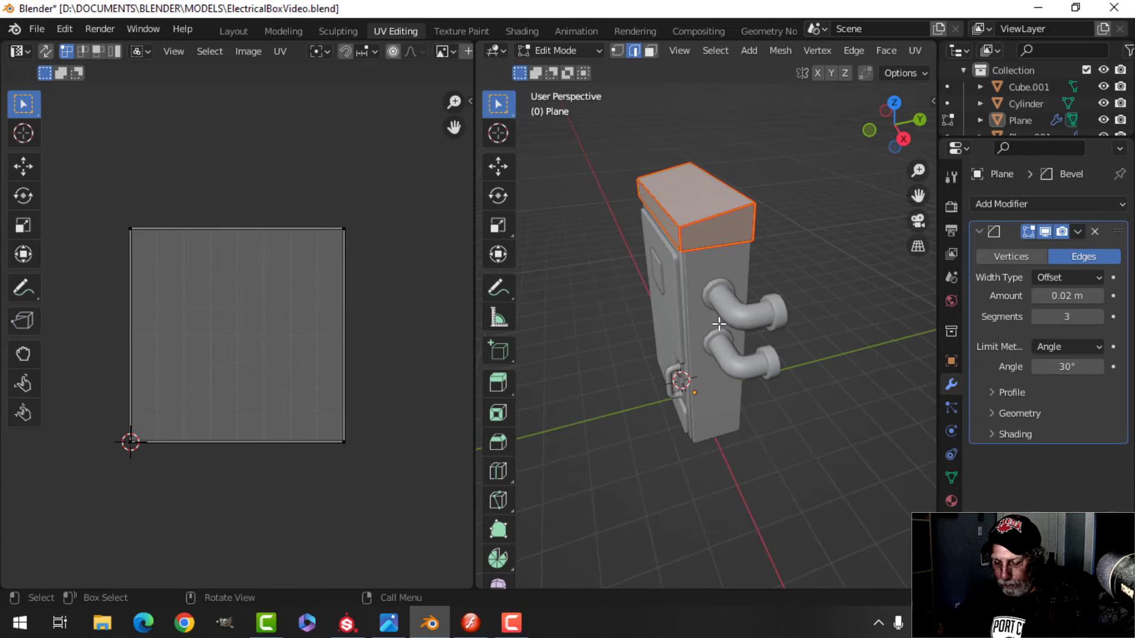
{"action": "key", "text": "u"}
{"action": "left_click", "coordinate": [680, 324]}
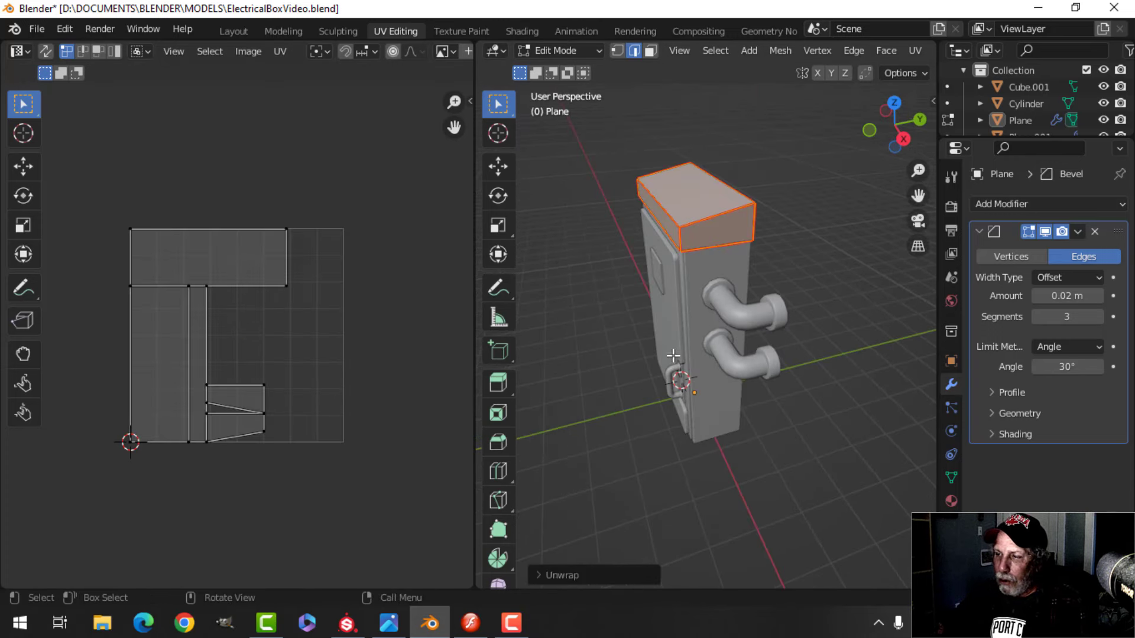
Scale down all of the roof's UV islands, move them above the UV square and leave mesh editing
{"action": "key", "text": "a"}
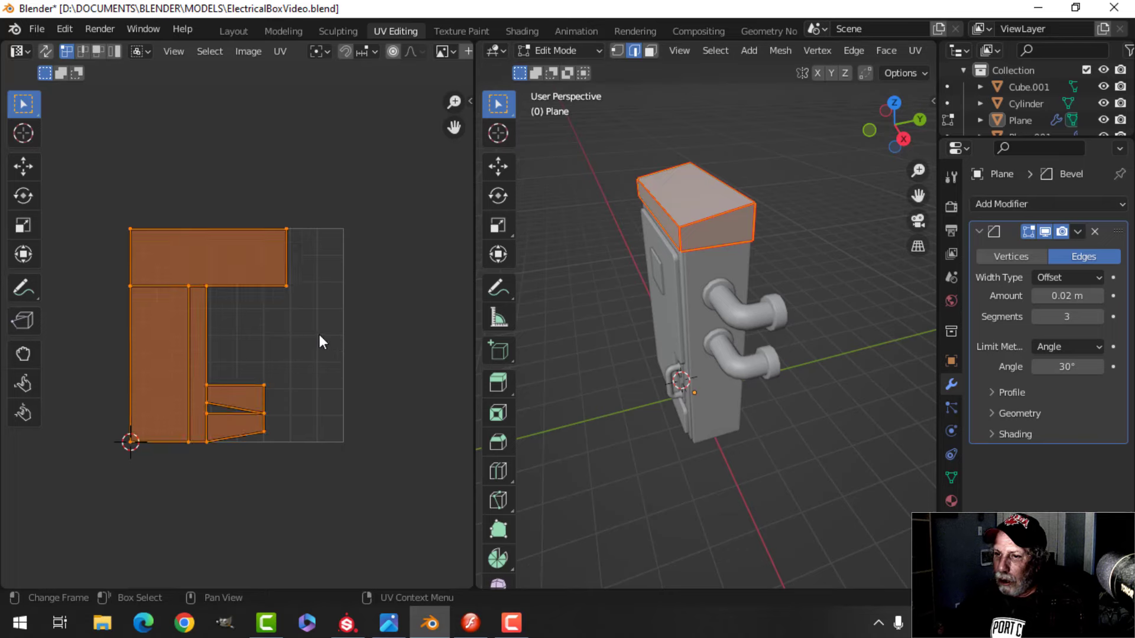
{"action": "key", "text": "s"}
{"action": "left_click", "coordinate": [296, 318]}
{"action": "key", "text": "g"}
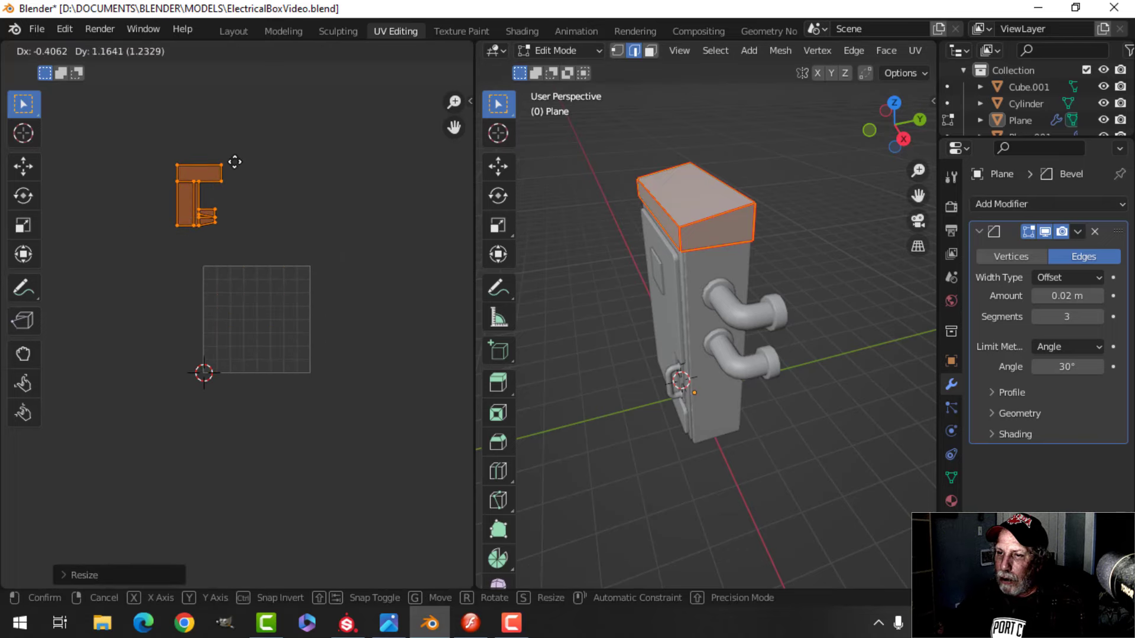
{"action": "left_click", "coordinate": [233, 162]}
{"action": "middle_click_drag", "start_coordinate": [650, 263], "coordinate": [706, 266]}
{"action": "key", "text": "Tab"}
{"action": "left_click", "coordinate": [824, 304]}
Create a new material on the roof and name it ElectricalBox
{"action": "scroll", "coordinate": [815, 304], "scroll_direction": "up", "scroll_amount": 3}
{"action": "middle_click_drag", "start_coordinate": [810, 304], "coordinate": [760, 319]}
{"action": "scroll", "coordinate": [760, 319], "scroll_direction": "down", "scroll_amount": 5}
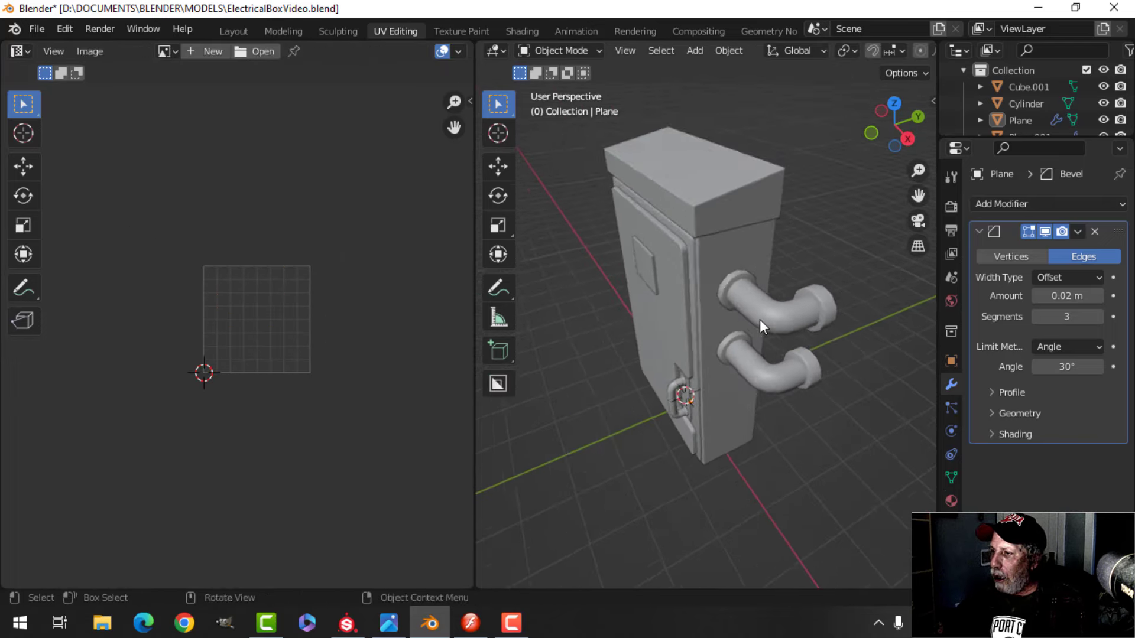
{"action": "left_click", "coordinate": [951, 500]}
{"action": "left_click", "coordinate": [1041, 273]}
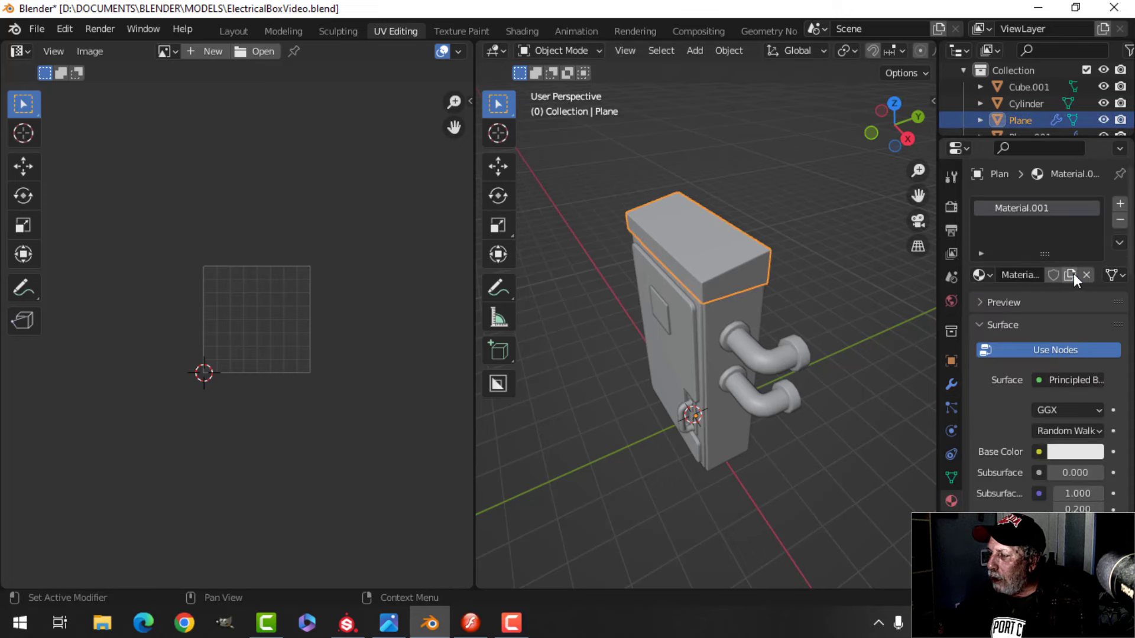
{"action": "double_click", "coordinate": [1043, 209]}
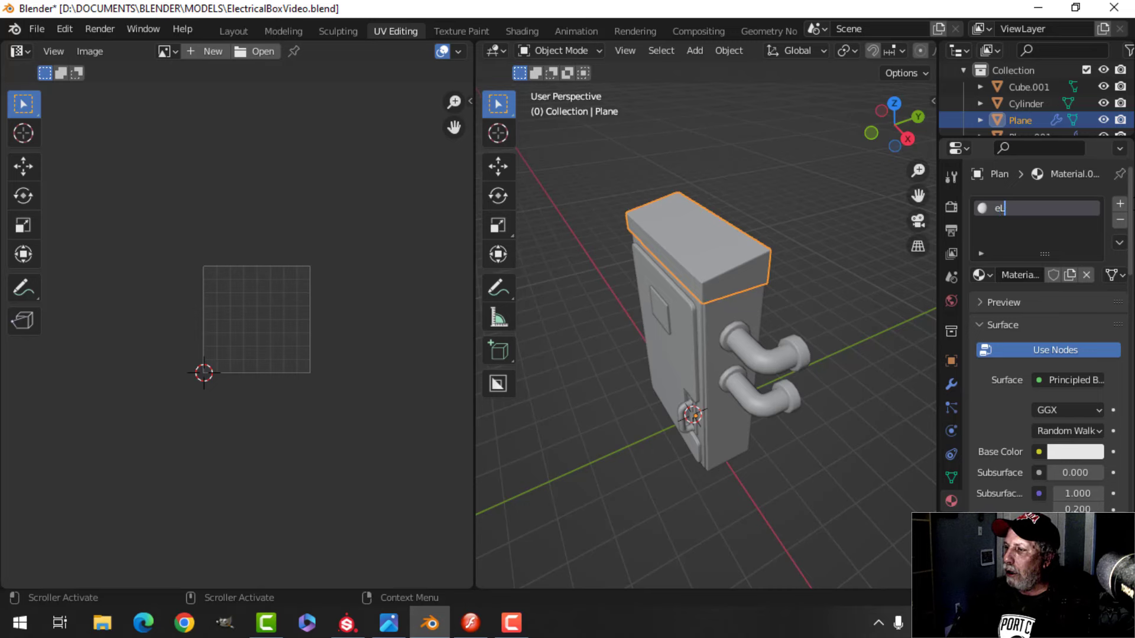
{"action": "key", "text": "BackSpace"}
{"action": "key", "text": "BackSpace"}
{"action": "key", "text": "Caps_Lock"}
{"action": "type", "text": "ElectricalBox"}
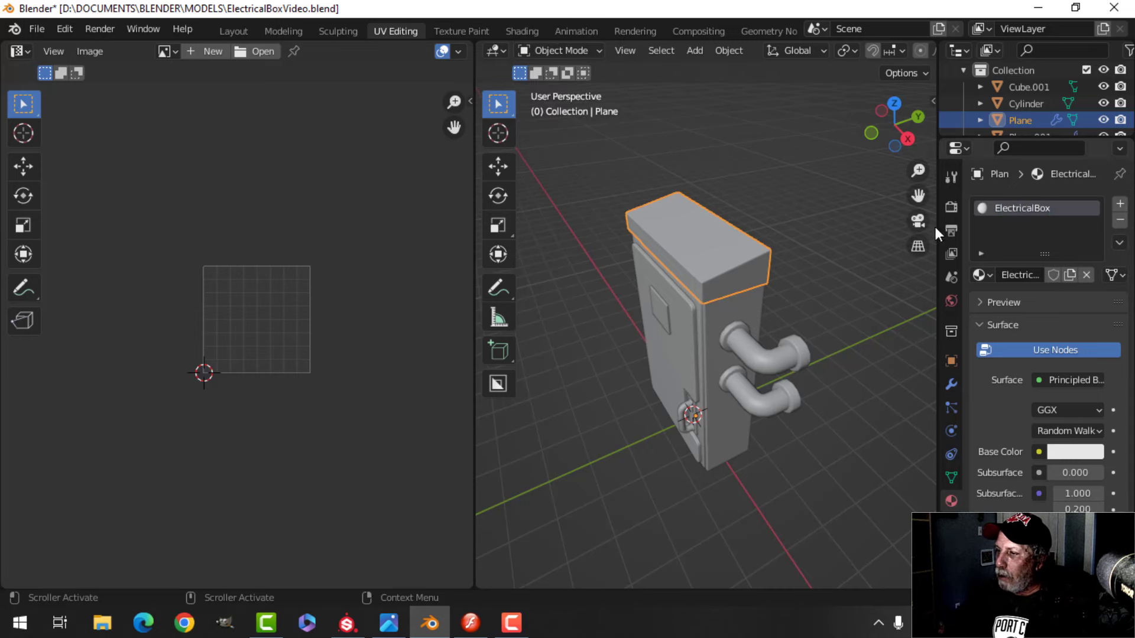
Link the roof's ElectricalBox material to all other parts of the box and clear the selection
{"action": "middle_click_drag", "start_coordinate": [933, 224], "coordinate": [790, 258]}
{"action": "scroll", "coordinate": [789, 258], "scroll_direction": "down", "scroll_amount": 4}
{"action": "key", "text": "a"}
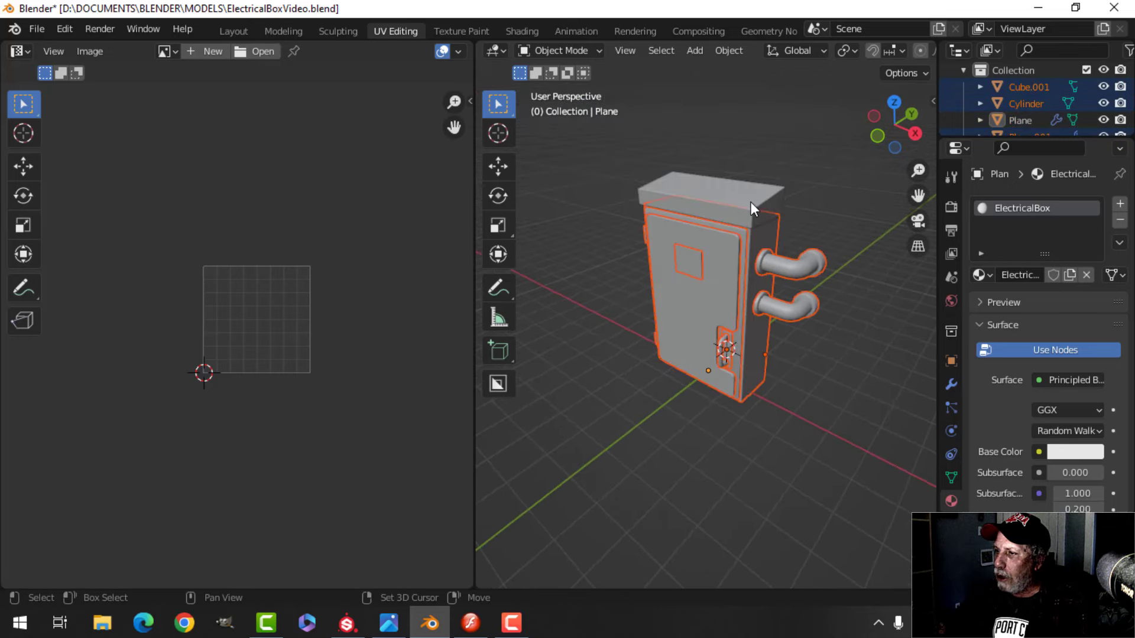
{"action": "left_click", "coordinate": [760, 203], "text": "shift"}
{"action": "key", "text": "ctrl+l"}
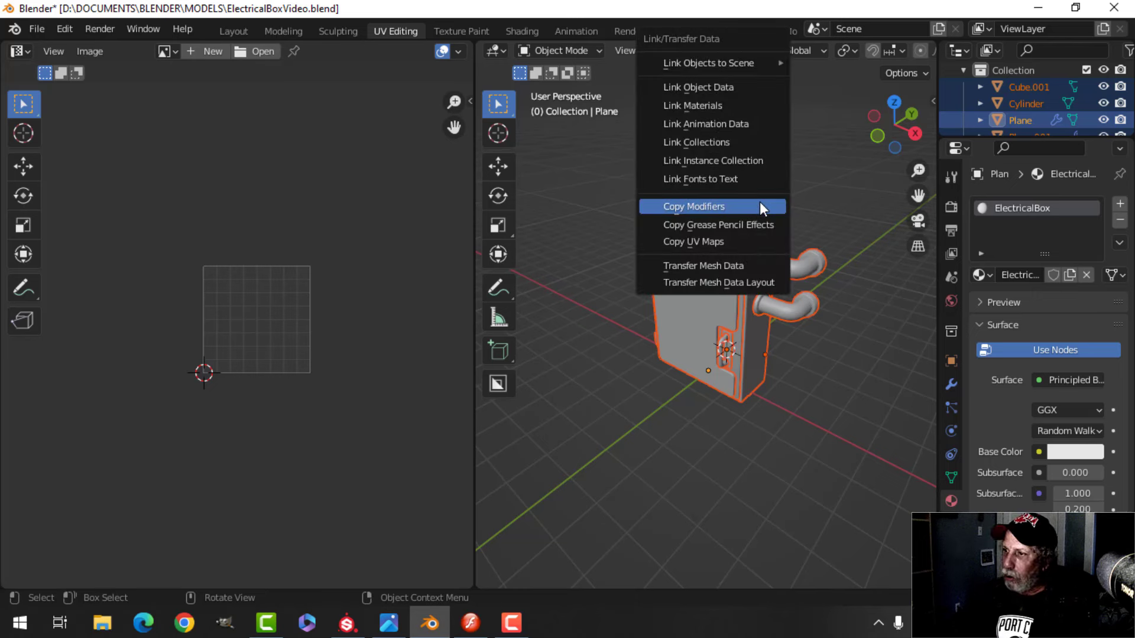
{"action": "left_click", "coordinate": [714, 106]}
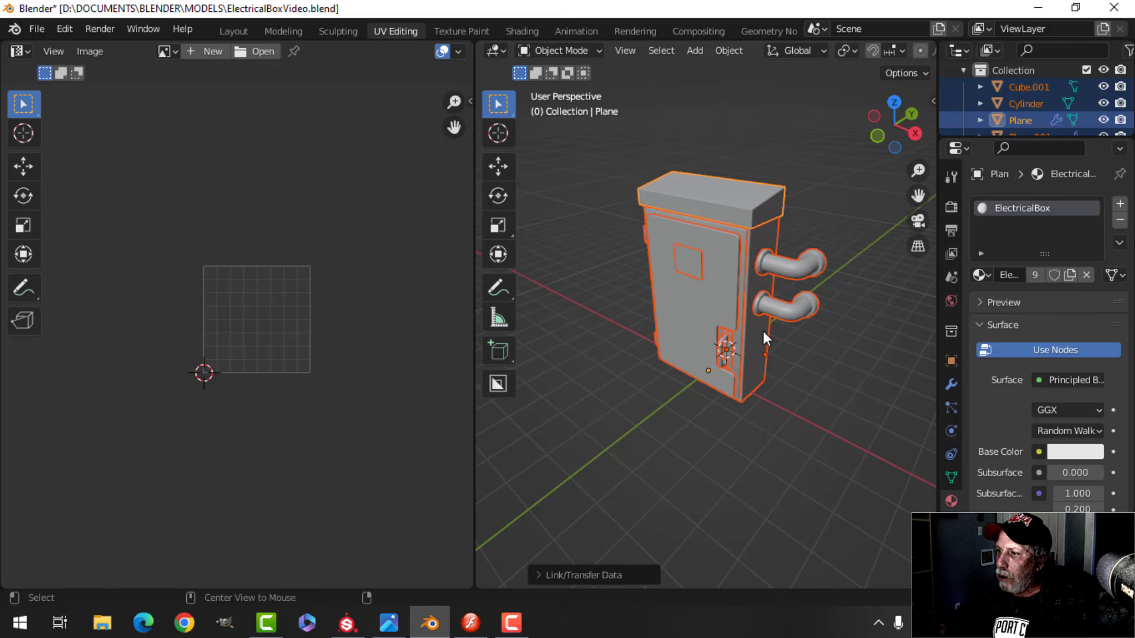
{"action": "key", "text": "alt+a"}
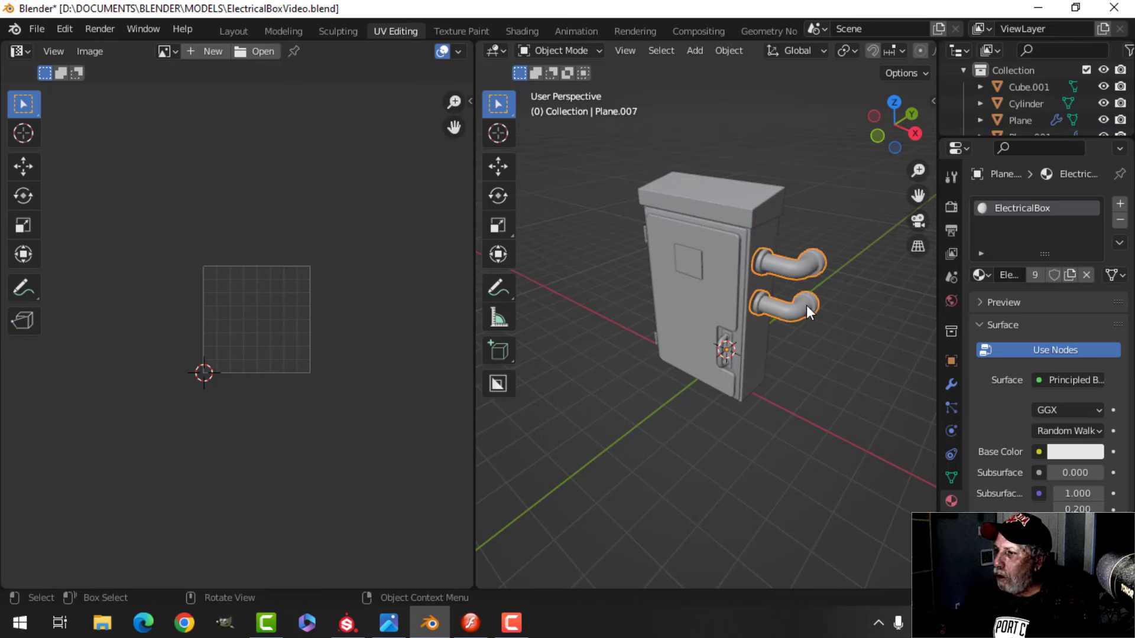
{"action": "key", "text": "alt+a"}
Mark all edges of the box's main body as seams and unwrap its mesh
{"action": "middle_click_drag", "start_coordinate": [792, 286], "coordinate": [745, 277]}
{"action": "scroll", "coordinate": [724, 337], "scroll_direction": "up", "scroll_amount": 3}
{"action": "left_click", "coordinate": [726, 291]}
{"action": "key", "text": "Tab"}
{"action": "key", "text": "ctrl+e"}
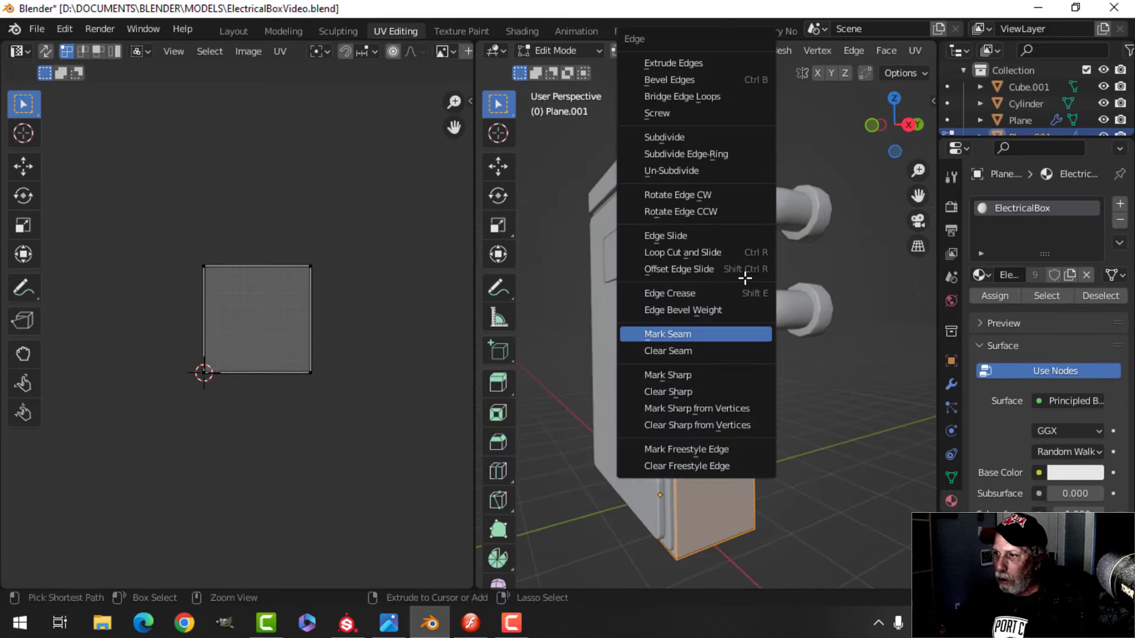
{"action": "left_click", "coordinate": [703, 332]}
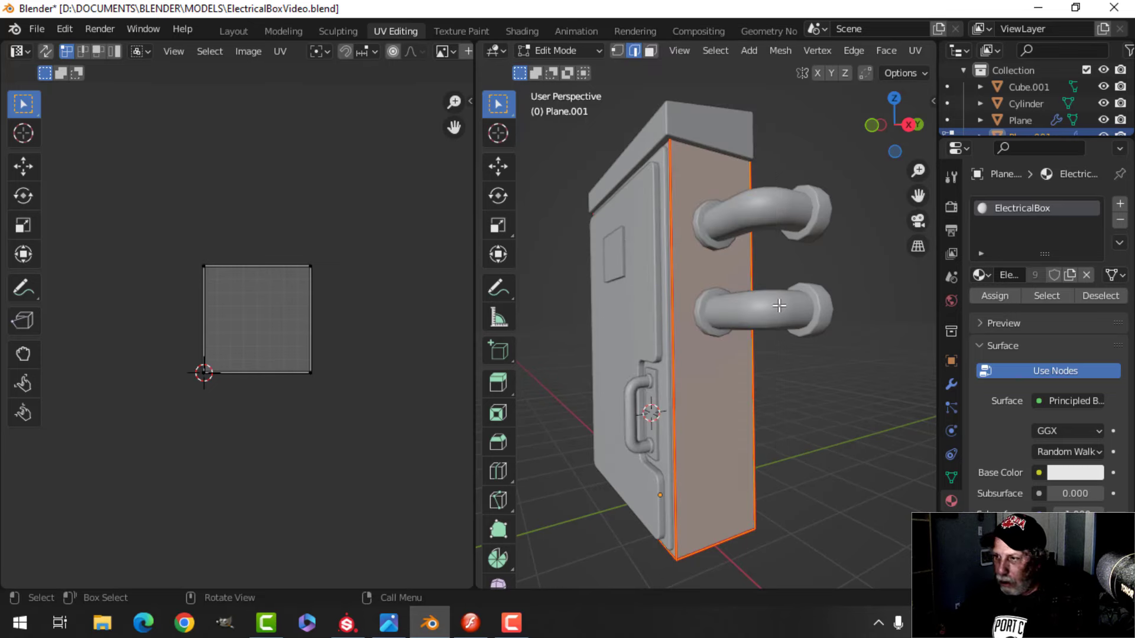
{"action": "key", "text": "u"}
{"action": "left_click", "coordinate": [778, 305]}
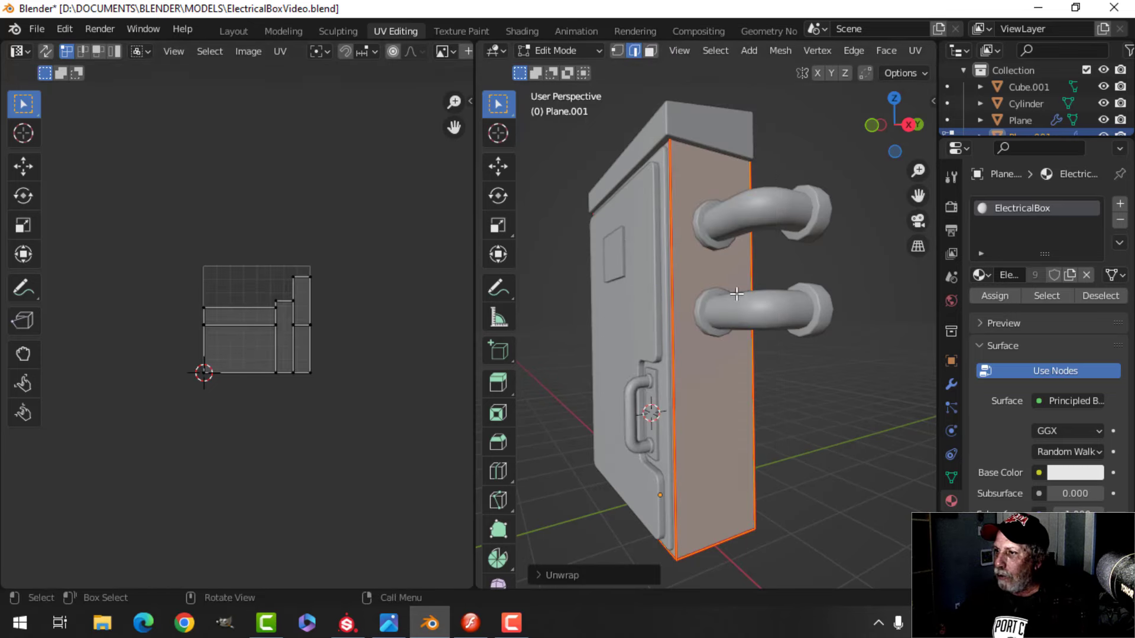
Leave mesh editing of the main body and hide it together with the roof
{"action": "key", "text": "Tab"}
{"action": "middle_click_drag", "start_coordinate": [736, 293], "coordinate": [759, 313]}
{"action": "left_click", "coordinate": [774, 172], "text": "shift"}
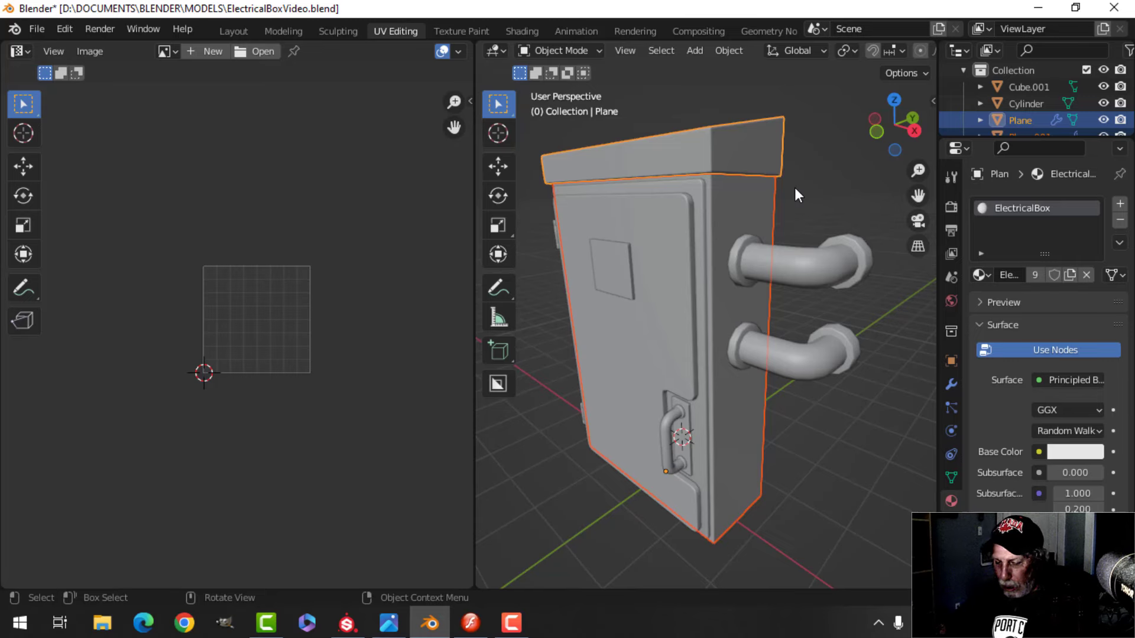
{"action": "key", "text": "h"}
Open the two elbow pipes' mesh for editing and mark a lengthwise edge line along each pipe as a seam
{"action": "middle_click_drag", "start_coordinate": [744, 264], "coordinate": [770, 271]}
{"action": "left_click", "coordinate": [774, 326]}
{"action": "middle_click_drag", "start_coordinate": [774, 326], "coordinate": [644, 327]}
{"action": "key", "text": "Tab"}
{"action": "key", "text": "alt+a"}
{"action": "scroll", "coordinate": [573, 322], "scroll_direction": "up", "scroll_amount": 4}
{"action": "scroll", "coordinate": [679, 325], "scroll_direction": "down", "scroll_amount": 3}
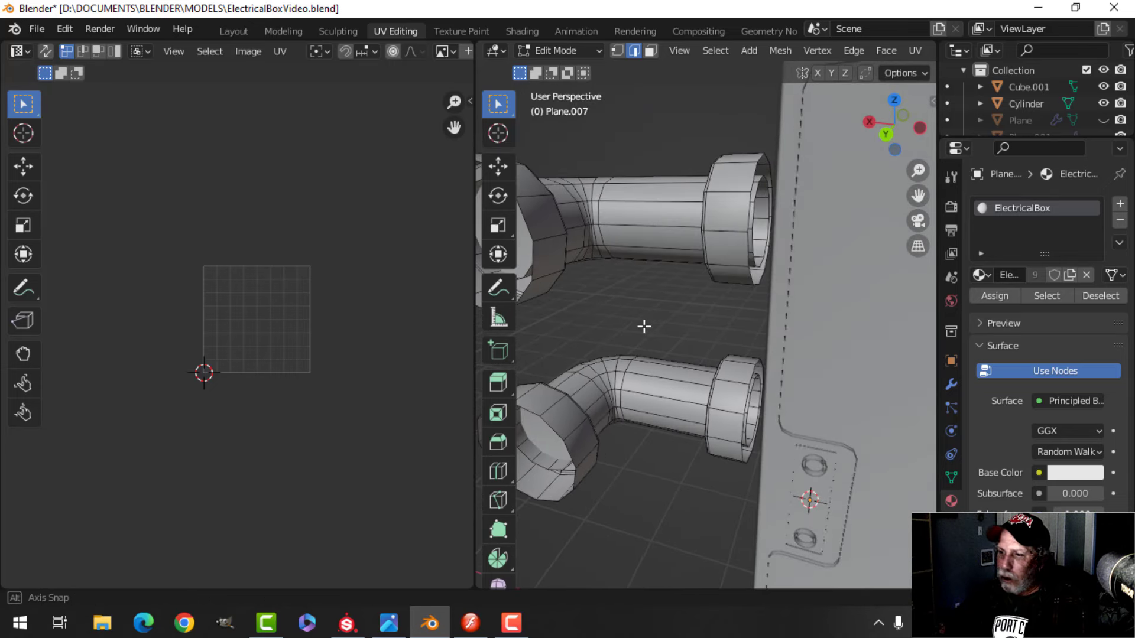
{"action": "key", "text": "2"}
{"action": "key", "text": "F2"}
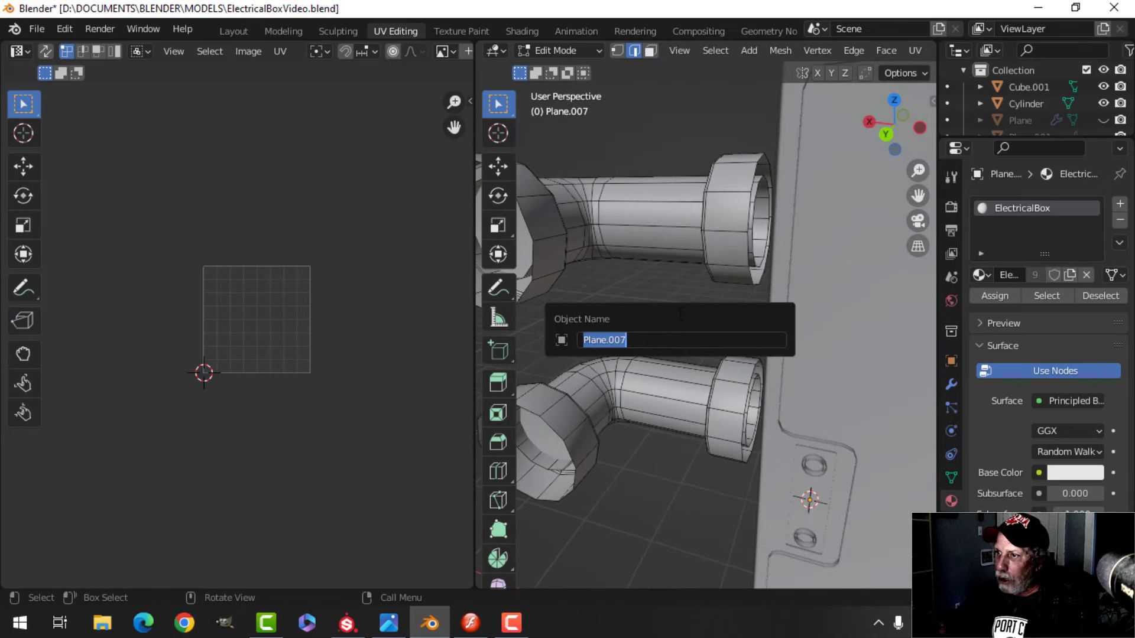
{"action": "key", "text": "Escape"}
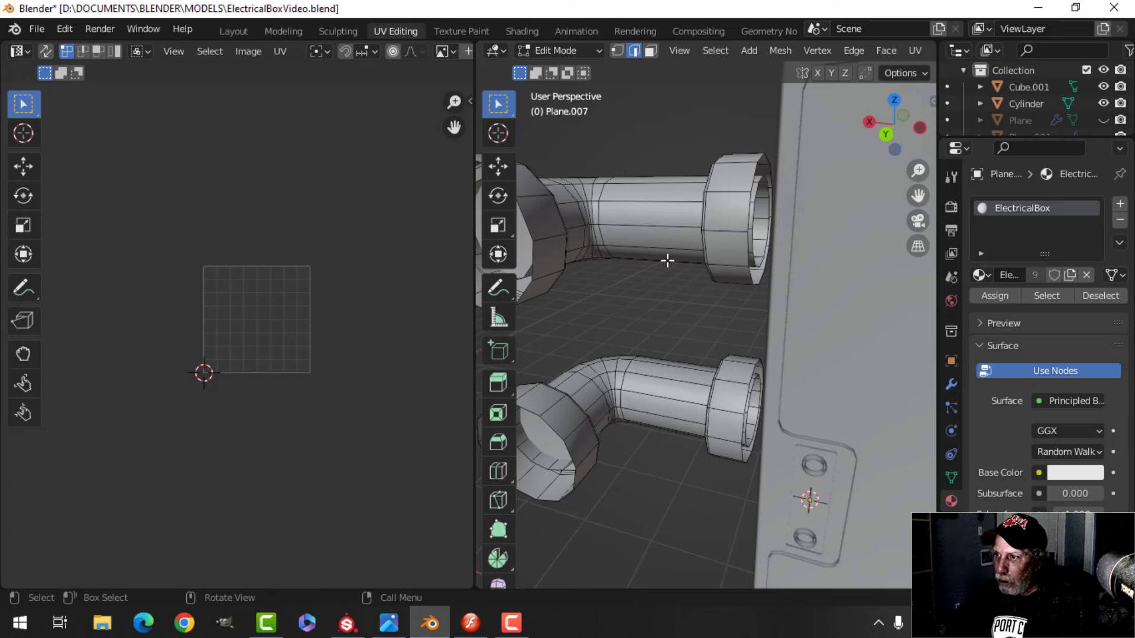
{"action": "left_click", "coordinate": [659, 418], "text": "alt+shift"}
{"action": "middle_click_drag", "start_coordinate": [685, 416], "coordinate": [698, 361], "text": "shift"}
{"action": "key", "text": "ctrl+e"}
{"action": "left_click", "coordinate": [700, 370]}
{"action": "scroll", "coordinate": [632, 304], "scroll_direction": "down", "scroll_amount": 5}
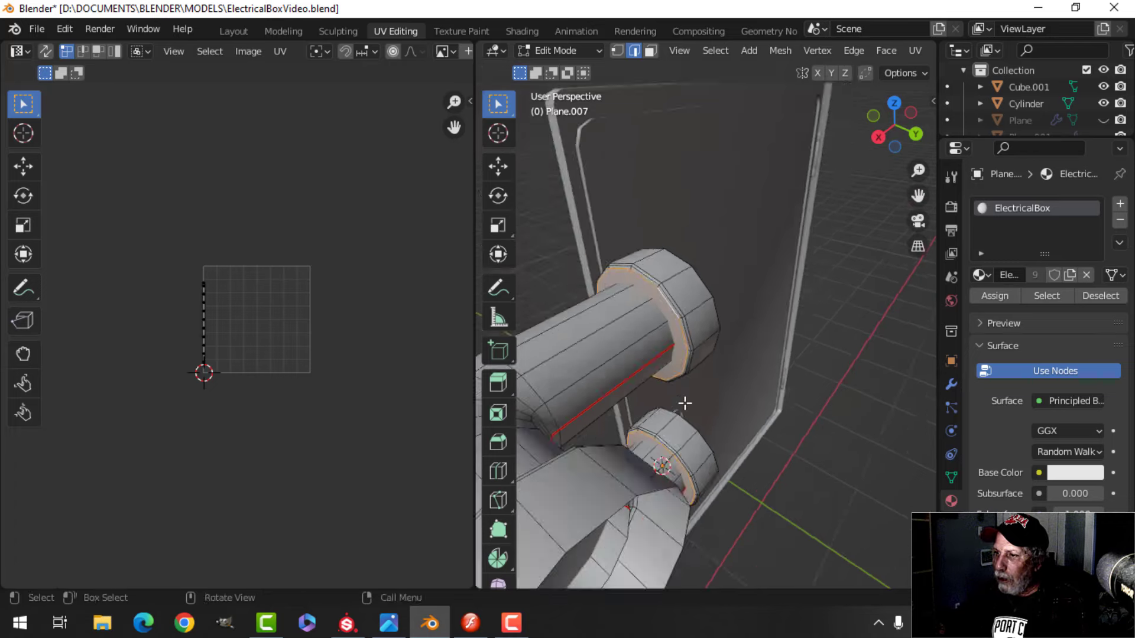
Mark the edge loops around the pipes' end collars as seams
{"action": "middle_click_drag", "start_coordinate": [683, 400], "coordinate": [717, 357]}
{"action": "scroll", "coordinate": [716, 356], "scroll_direction": "down", "scroll_amount": 3}
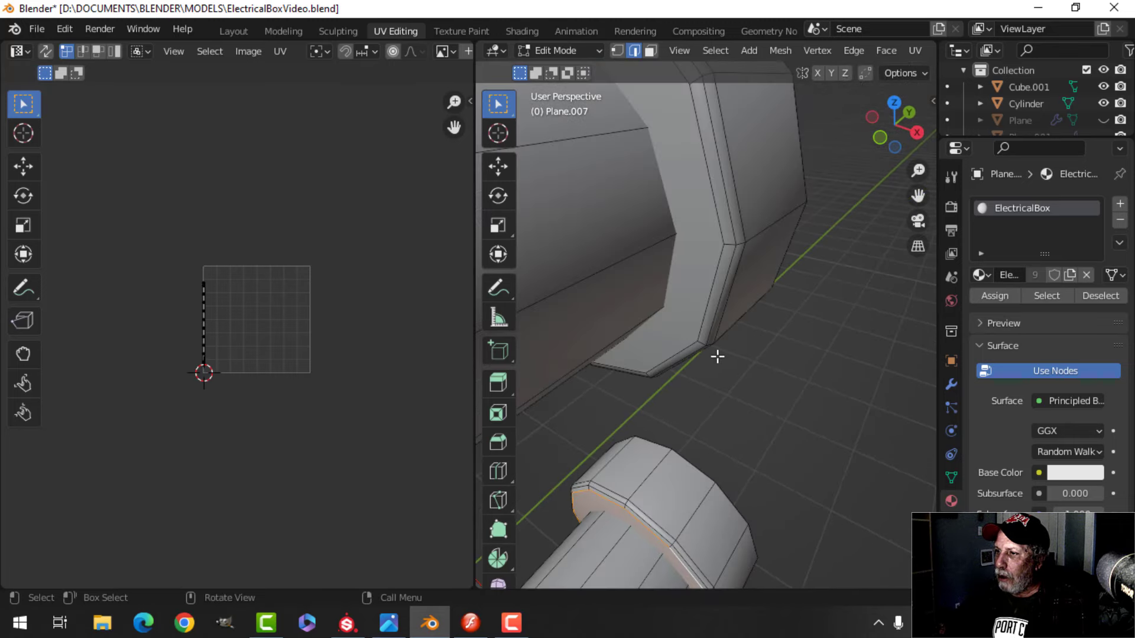
{"action": "key", "text": "ctrl+e"}
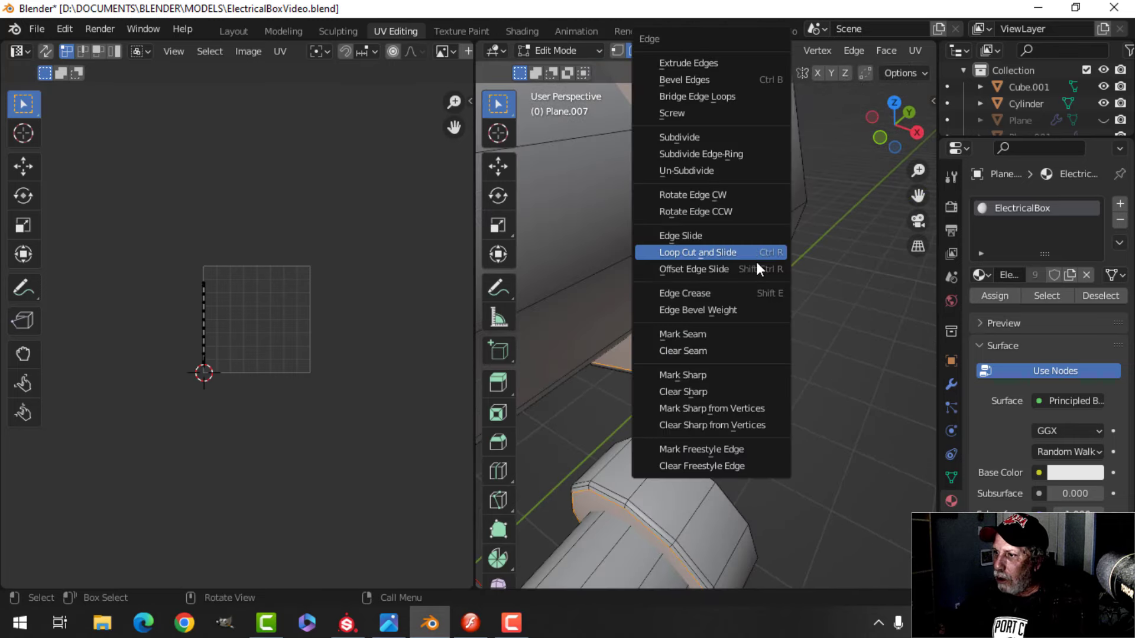
{"action": "left_click", "coordinate": [712, 335]}
Unwrap the complete mesh of both elbow pipes
{"action": "scroll", "coordinate": [709, 334], "scroll_direction": "down", "scroll_amount": 5}
{"action": "key", "text": "a"}
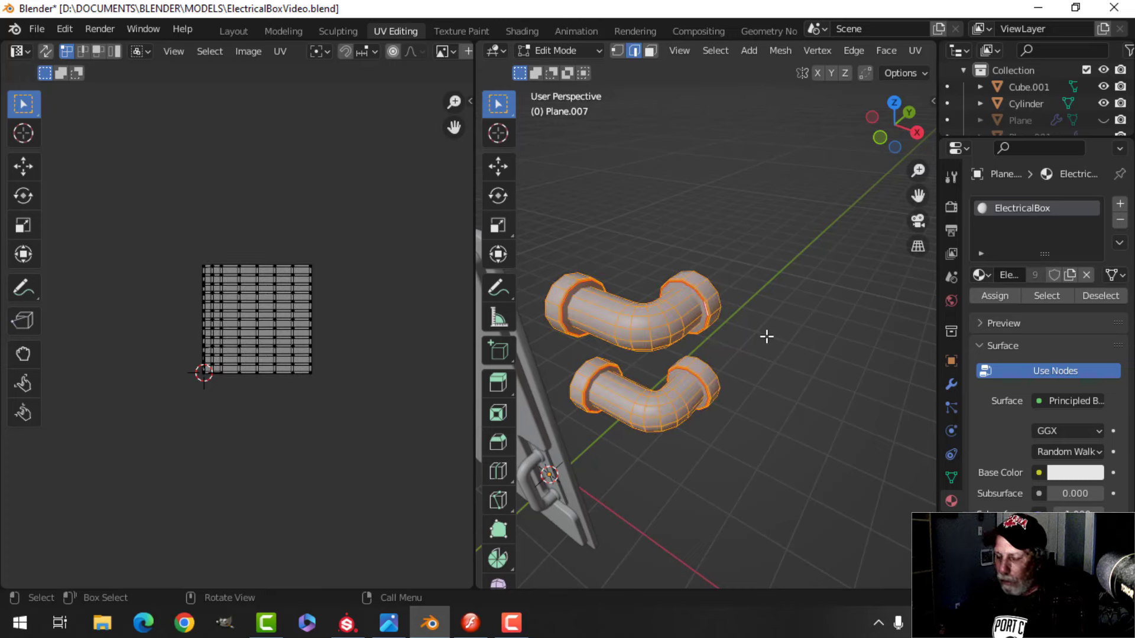
{"action": "key", "text": "u"}
{"action": "left_click", "coordinate": [761, 334]}
{"action": "scroll", "coordinate": [270, 357], "scroll_direction": "up", "scroll_amount": 4}
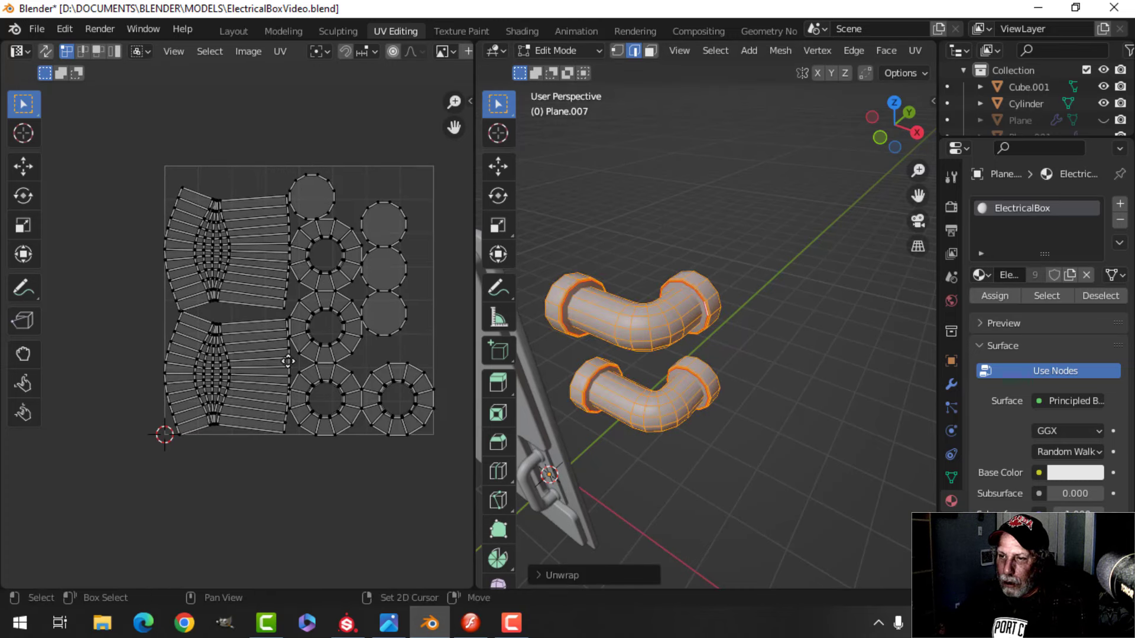
{"action": "scroll", "coordinate": [239, 319], "scroll_direction": "down", "scroll_amount": 2}
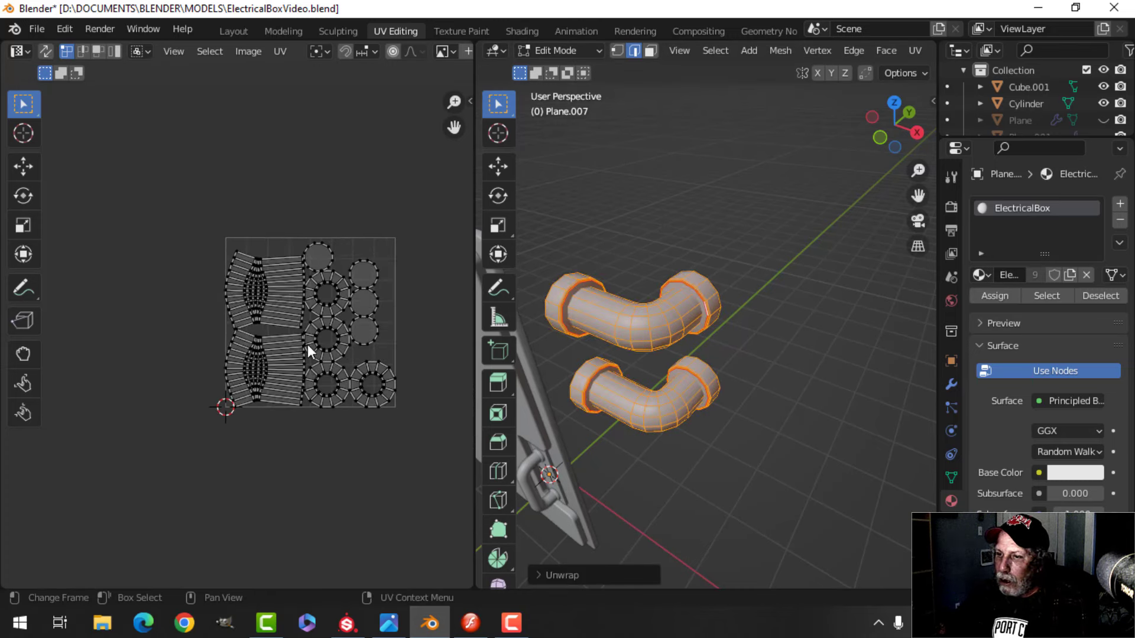
{"action": "middle_click_drag", "start_coordinate": [307, 345], "coordinate": [261, 343]}
Leave mesh editing of the elbow pipes and hide them
{"action": "middle_click_drag", "start_coordinate": [680, 336], "coordinate": [697, 317]}
{"action": "key", "text": "Tab"}
{"action": "scroll", "coordinate": [709, 333], "scroll_direction": "down", "scroll_amount": 4}
{"action": "scroll", "coordinate": [697, 317], "scroll_direction": "up", "scroll_amount": 4}
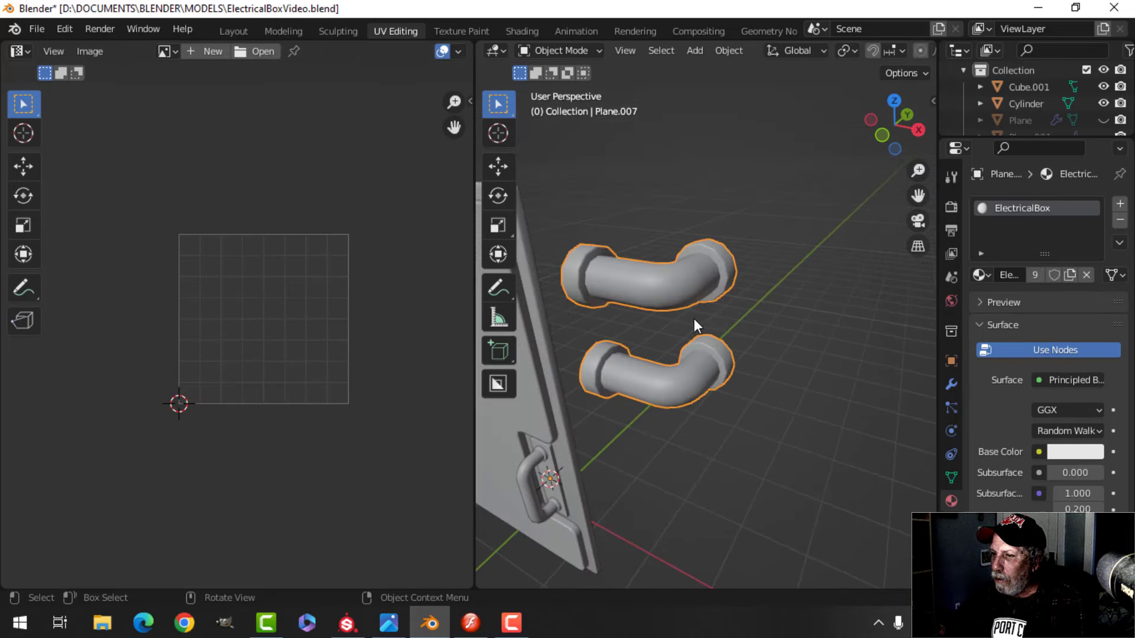
{"action": "key", "text": "Tab"}
{"action": "key", "text": "Tab"}
{"action": "middle_click_drag", "start_coordinate": [684, 353], "coordinate": [661, 410]}
{"action": "key", "text": "alt+a"}
{"action": "scroll", "coordinate": [701, 351], "scroll_direction": "down", "scroll_amount": 3}
{"action": "key", "text": "h"}
Open the door hinges' mesh for editing and unwrap all of it
{"action": "scroll", "coordinate": [690, 445], "scroll_direction": "up", "scroll_amount": 3}
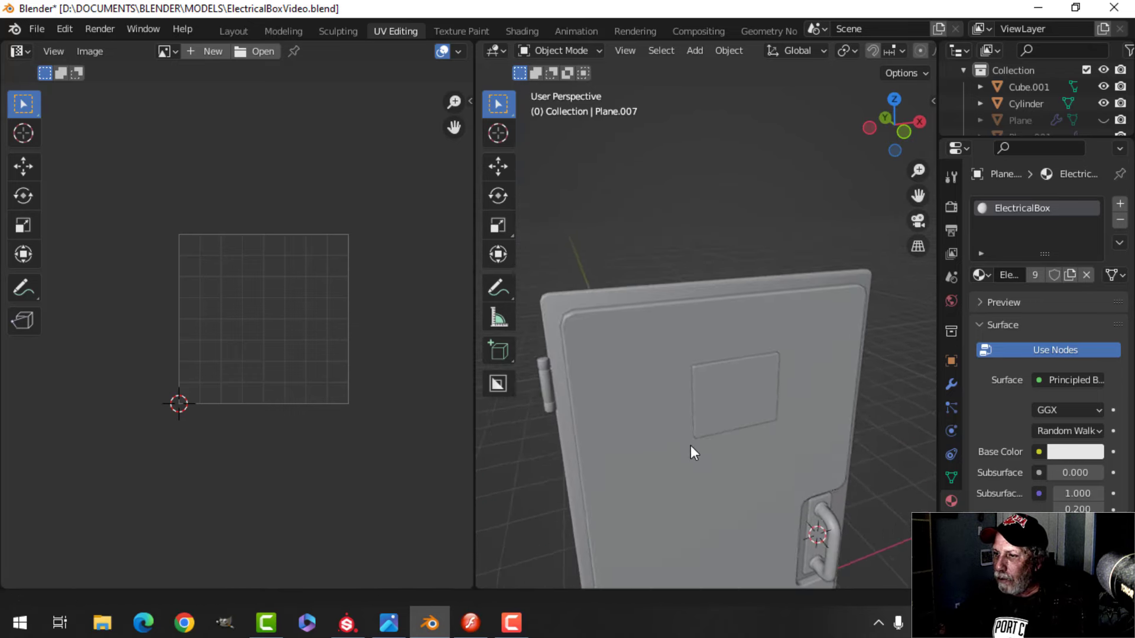
{"action": "middle_click_drag", "start_coordinate": [690, 445], "coordinate": [737, 400], "text": "shift"}
{"action": "left_click", "coordinate": [609, 336]}
{"action": "key", "text": "Tab"}
{"action": "scroll", "coordinate": [674, 380], "scroll_direction": "down", "scroll_amount": 2}
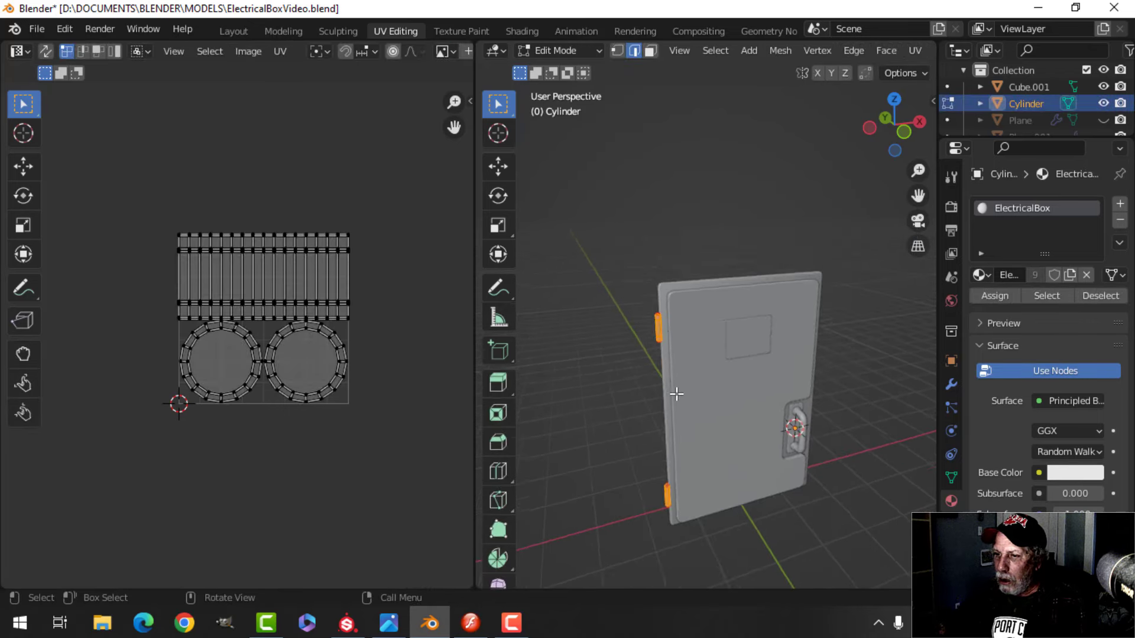
{"action": "scroll", "coordinate": [684, 374], "scroll_direction": "up", "scroll_amount": 2}
{"action": "key", "text": "u"}
{"action": "left_click", "coordinate": [680, 367]}
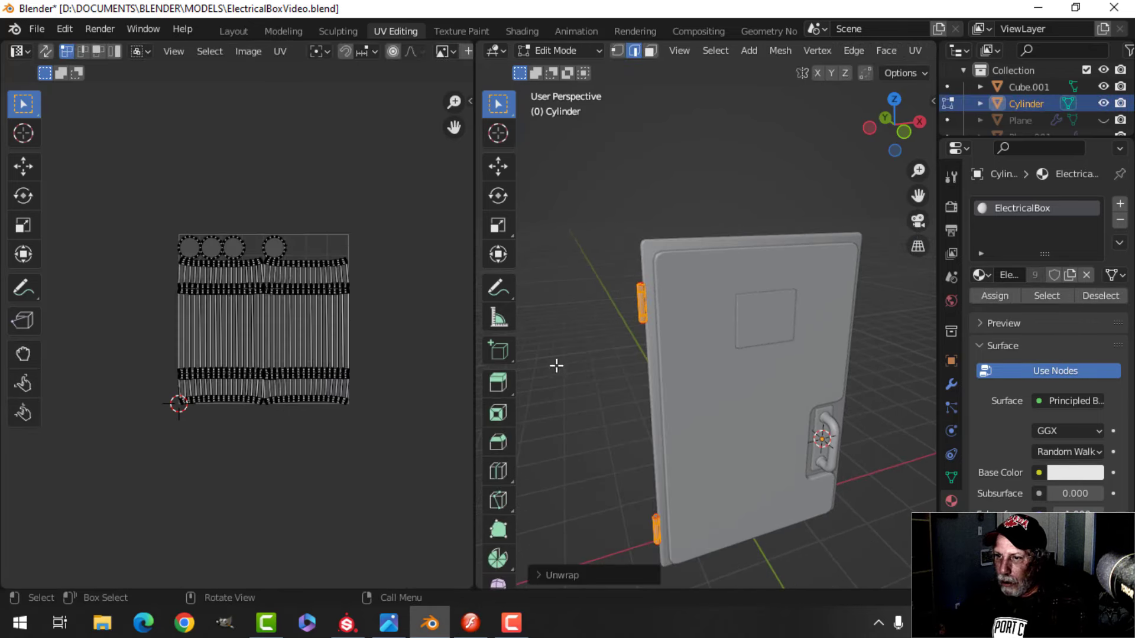
Scale down all of the hinges' UV islands, move them below the UV square and leave mesh editing
{"action": "key", "text": "a"}
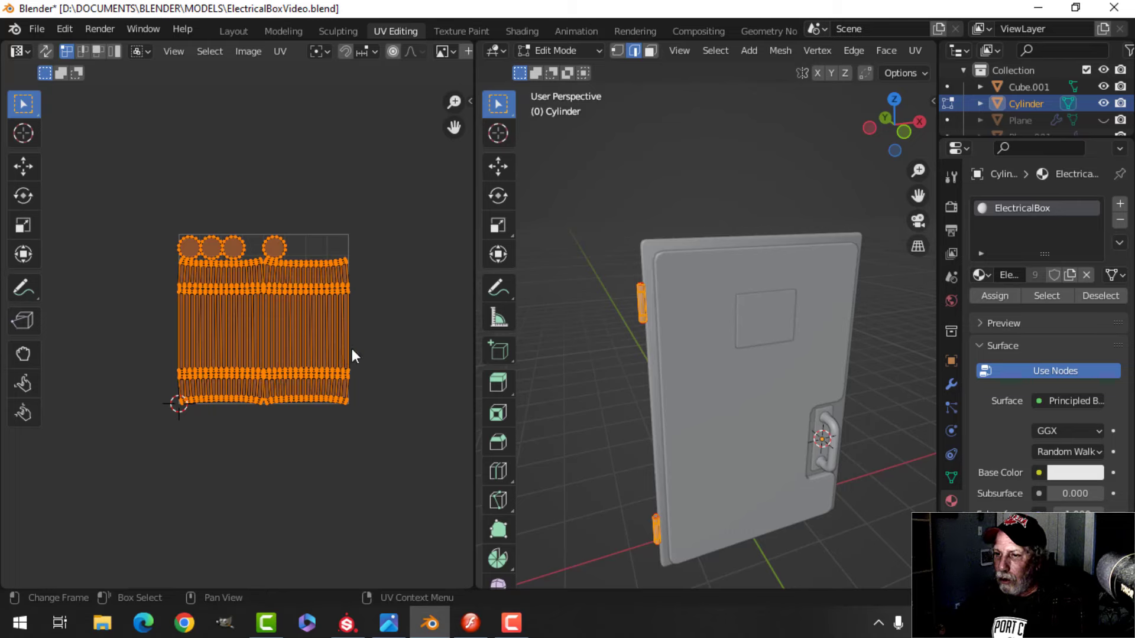
{"action": "key", "text": "s"}
{"action": "left_click", "coordinate": [299, 393]}
{"action": "key", "text": "g"}
{"action": "left_click", "coordinate": [313, 542]}
{"action": "key", "text": "Tab"}
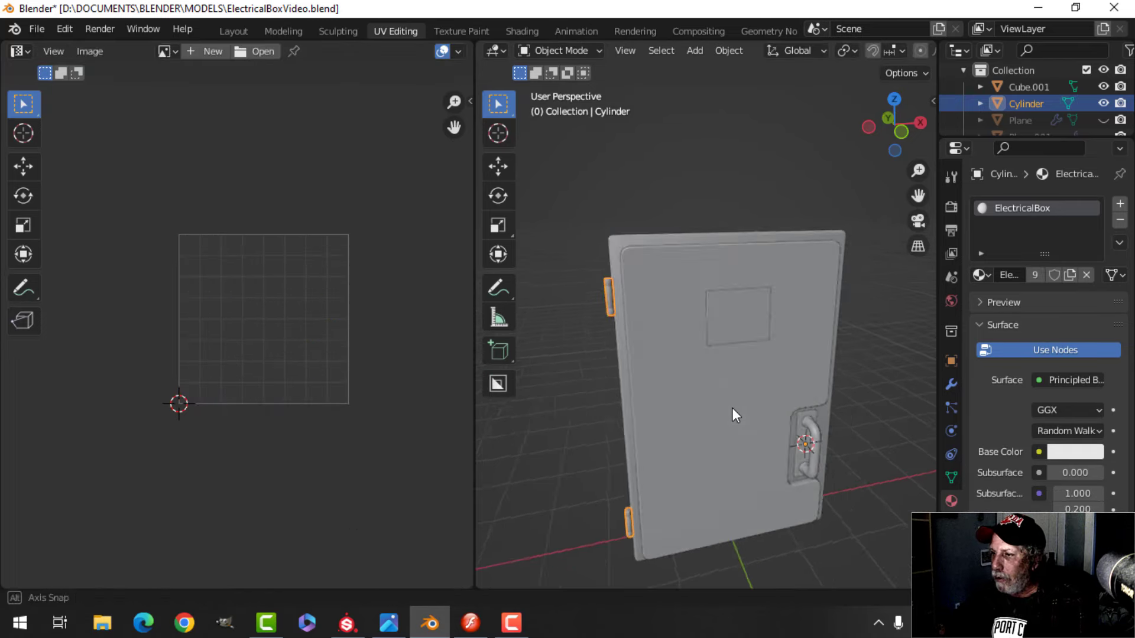
Hide the hinges and open the mesh of the rectangular plate on the door for editing
{"action": "scroll", "coordinate": [723, 401], "scroll_direction": "up", "scroll_amount": 3}
{"action": "middle_click_drag", "start_coordinate": [723, 402], "coordinate": [721, 373]}
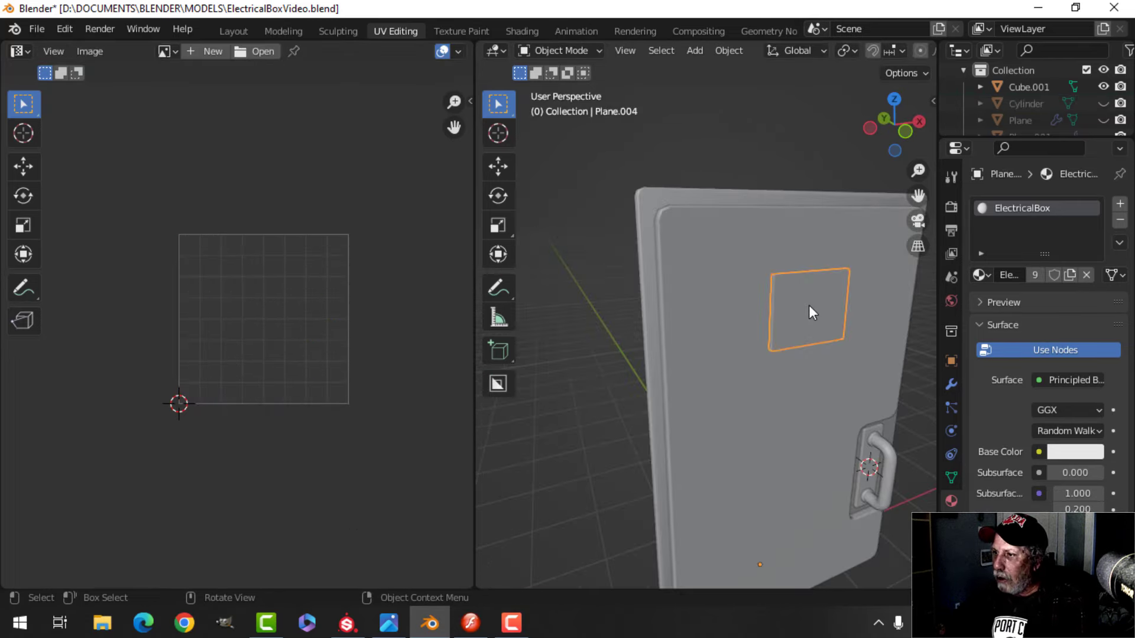
{"action": "key", "text": "Tab"}
{"action": "middle_click_drag", "start_coordinate": [846, 352], "coordinate": [744, 368]}
{"action": "scroll", "coordinate": [781, 367], "scroll_direction": "up", "scroll_amount": 4}
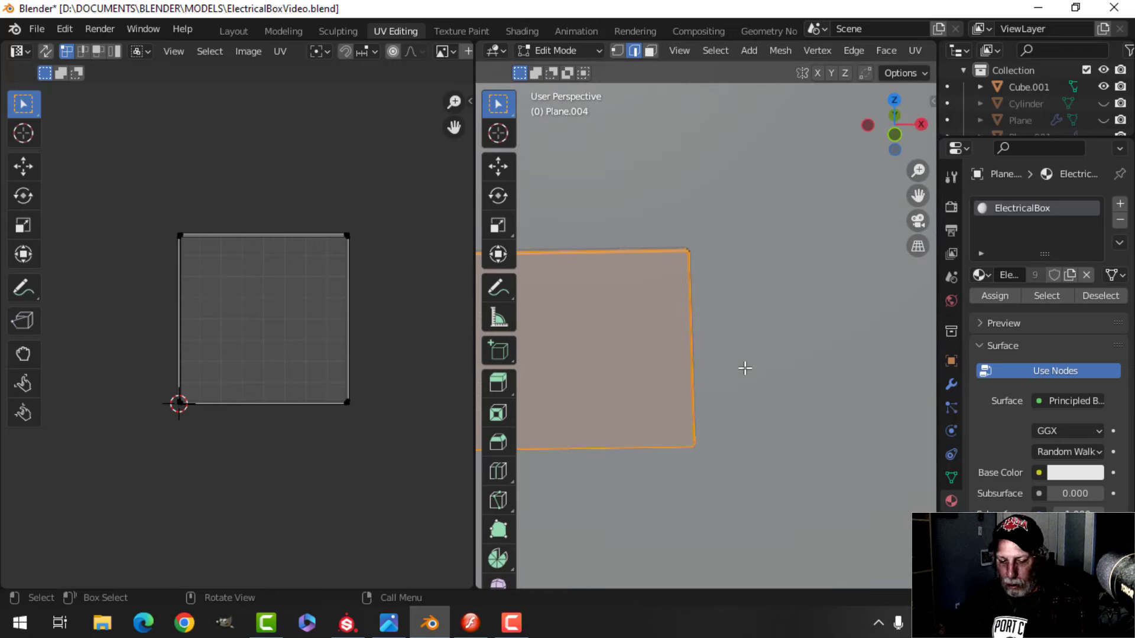
Try marking all edges of the door plate as seams and unwrapping it, and inspect the UV islands
{"action": "key", "text": "ctrl+e"}
{"action": "left_click", "coordinate": [693, 369]}
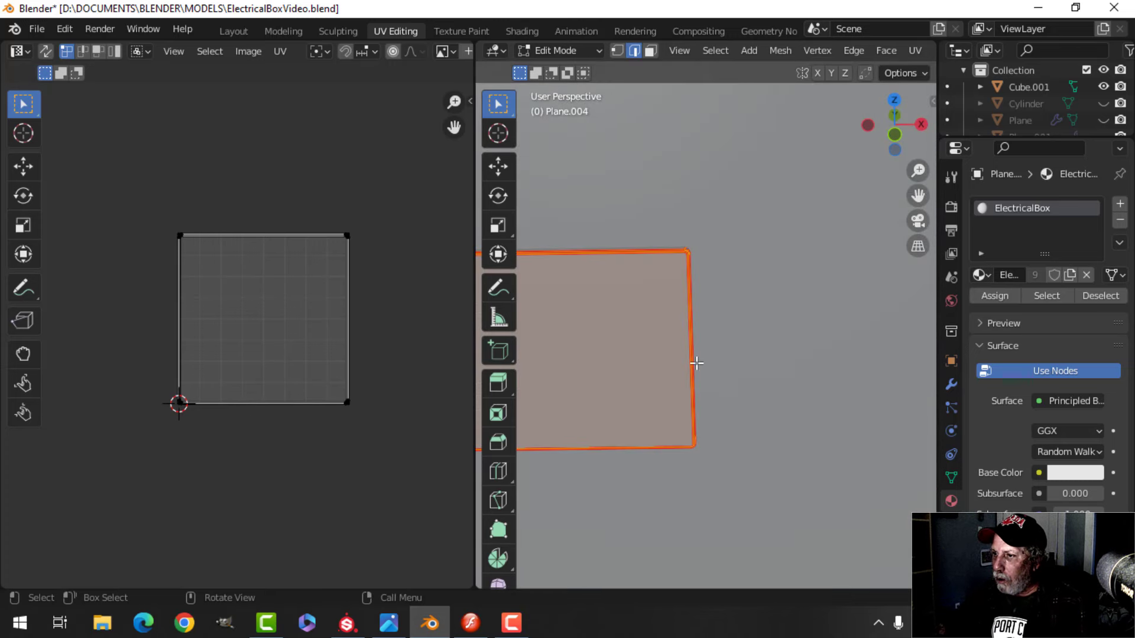
{"action": "key", "text": "u"}
{"action": "left_click", "coordinate": [751, 364]}
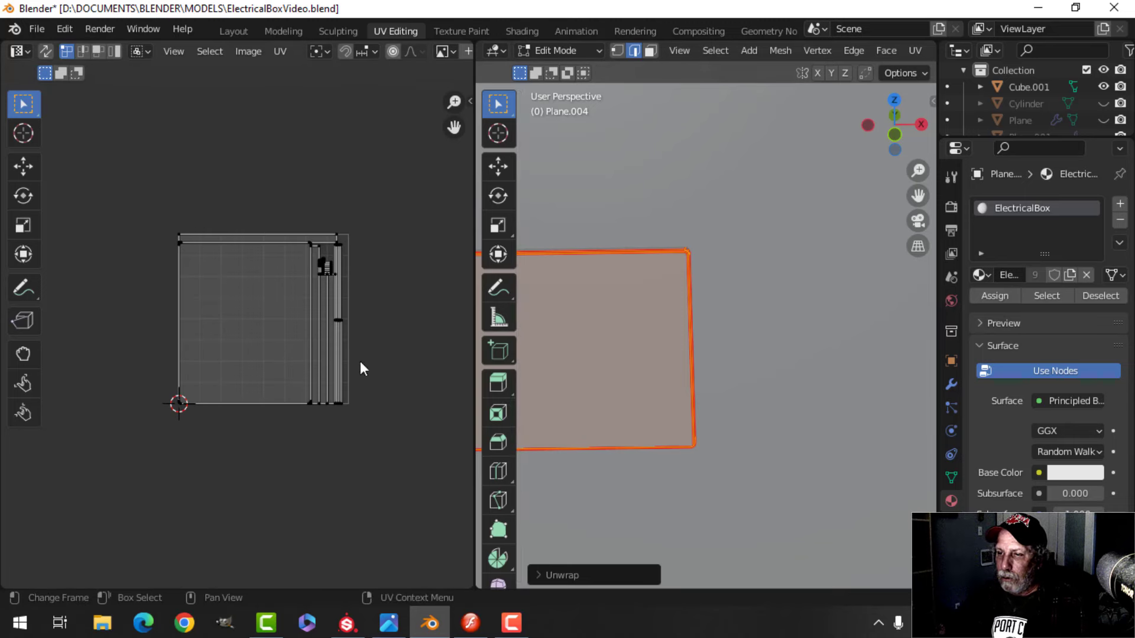
{"action": "key", "text": "a"}
{"action": "scroll", "coordinate": [362, 365], "scroll_direction": "up", "scroll_amount": 3}
{"action": "scroll", "coordinate": [254, 428], "scroll_direction": "up", "scroll_amount": 4}
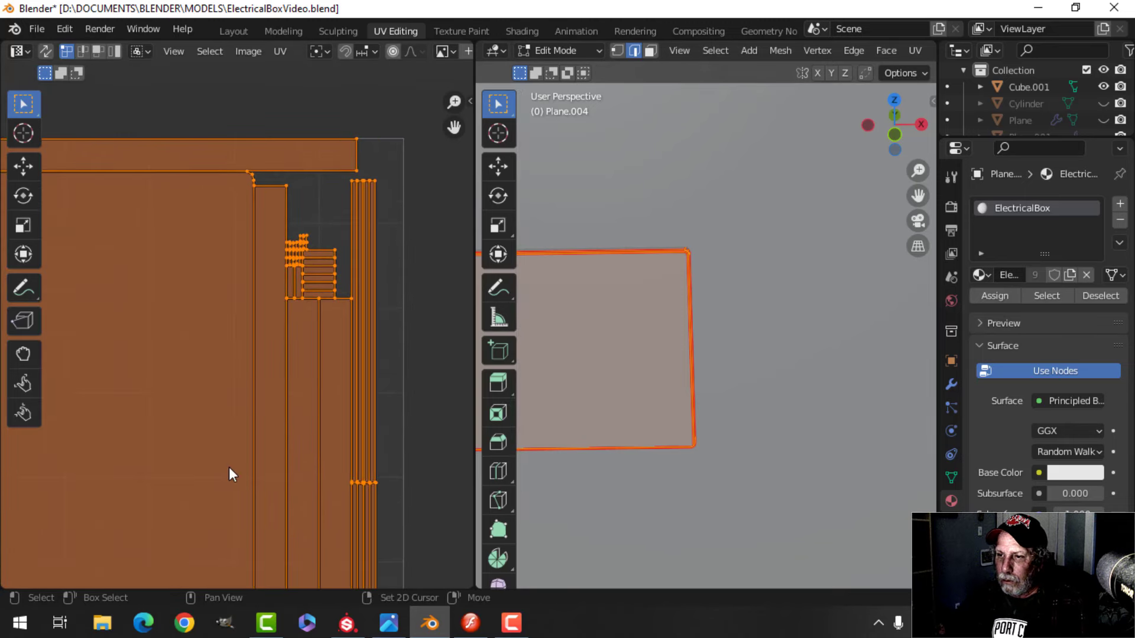
{"action": "scroll", "coordinate": [229, 467], "scroll_direction": "down", "scroll_amount": 4}
{"action": "scroll", "coordinate": [636, 418], "scroll_direction": "down", "scroll_amount": 2}
Undo the door plate's unwrap and its seams on all edges
{"action": "middle_click_drag", "start_coordinate": [636, 418], "coordinate": [737, 403]}
{"action": "scroll", "coordinate": [733, 404], "scroll_direction": "up", "scroll_amount": 5}
{"action": "key", "text": "ctrl+z"}
{"action": "key", "text": "ctrl+z"}
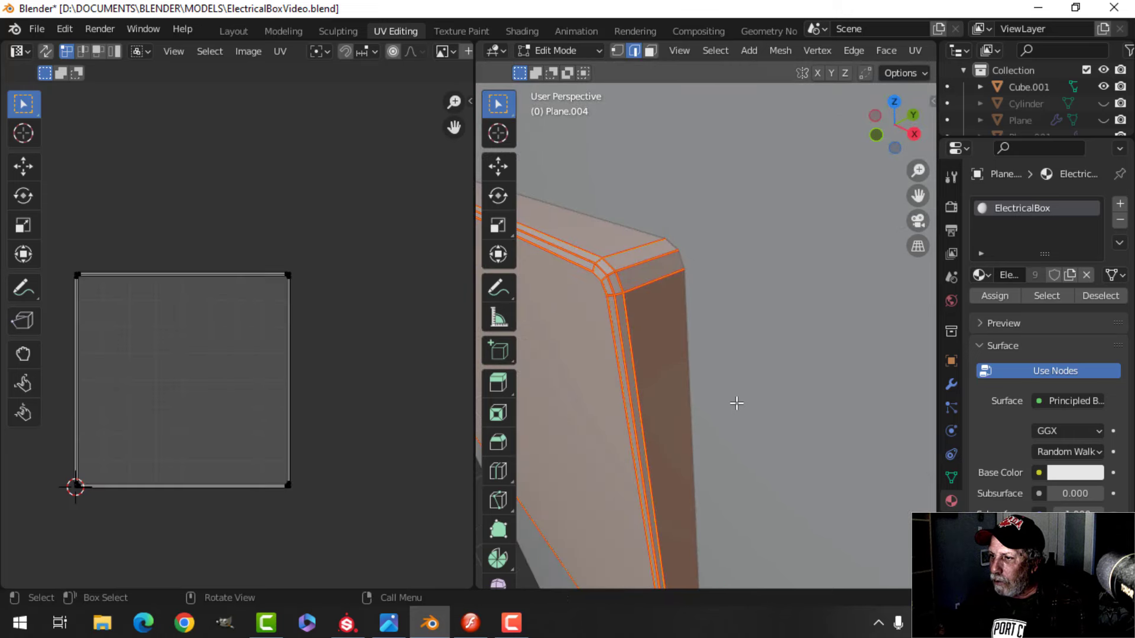
{"action": "key", "text": "ctrl+z"}
{"action": "key", "text": "ctrl+z"}
Mark the outline of the door plate's front face and one corner edge of its rim as seams, and unwrap the plate
{"action": "middle_click_drag", "start_coordinate": [633, 392], "coordinate": [722, 362], "text": "shift"}
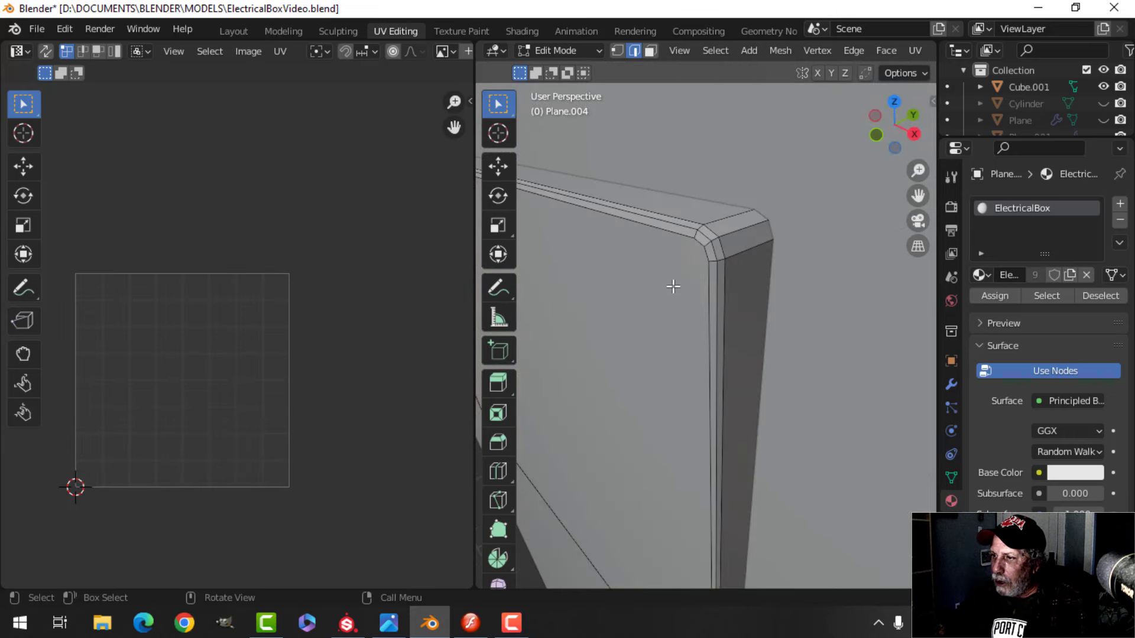
{"action": "left_click", "coordinate": [676, 236], "text": "alt"}
{"action": "scroll", "coordinate": [705, 352], "scroll_direction": "down", "scroll_amount": 4}
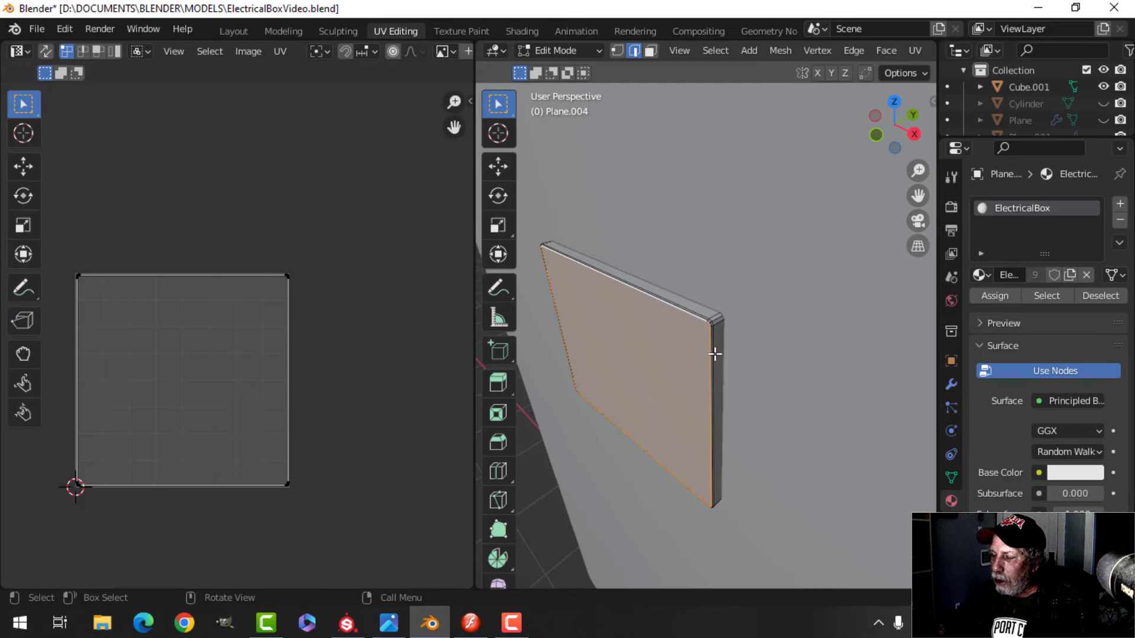
{"action": "scroll", "coordinate": [715, 353], "scroll_direction": "up", "scroll_amount": 5}
{"action": "middle_click_drag", "start_coordinate": [749, 362], "coordinate": [614, 383]}
{"action": "middle_click_drag", "start_coordinate": [532, 380], "coordinate": [608, 370]}
{"action": "scroll", "coordinate": [608, 370], "scroll_direction": "down", "scroll_amount": 4}
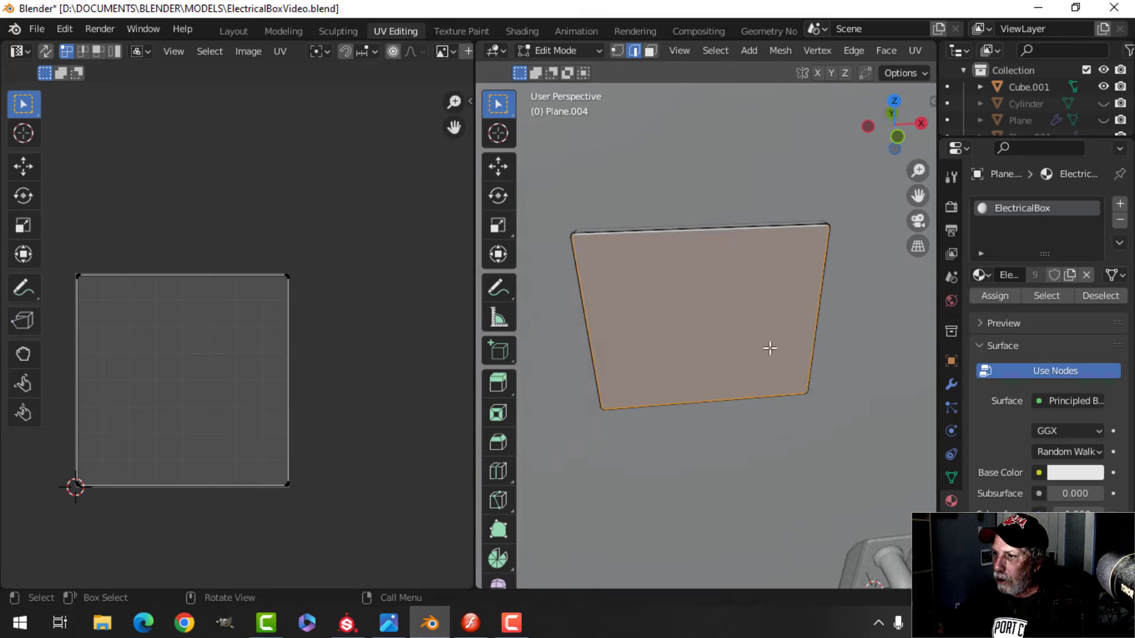
{"action": "middle_click_drag", "start_coordinate": [769, 349], "coordinate": [634, 297]}
{"action": "scroll", "coordinate": [621, 284], "scroll_direction": "down", "scroll_amount": 2}
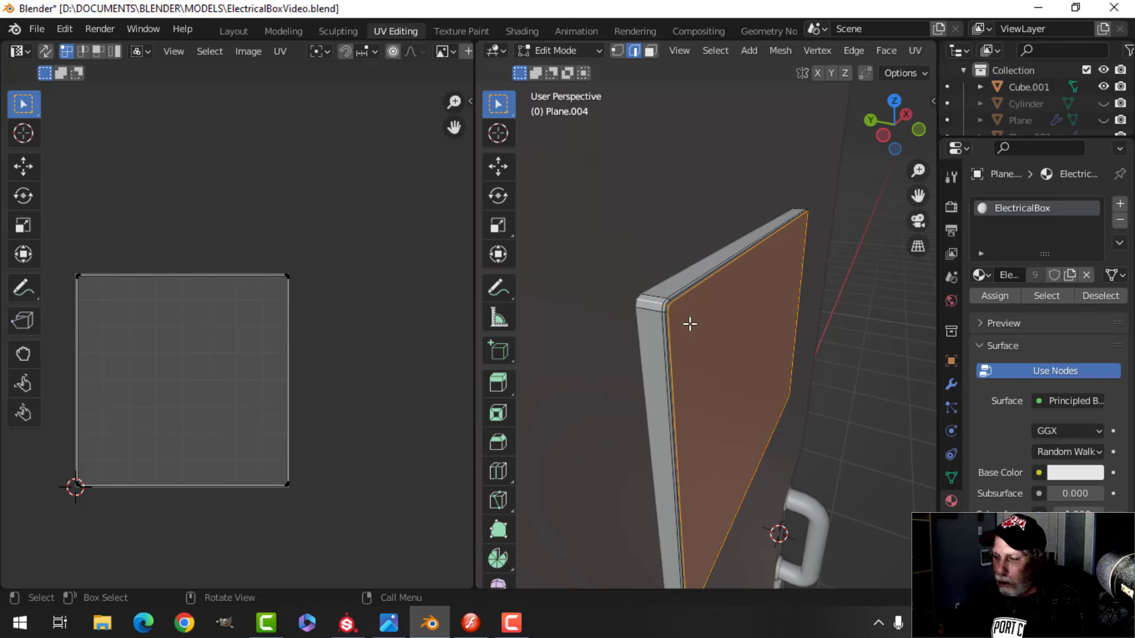
{"action": "key", "text": "ctrl+e"}
{"action": "left_click", "coordinate": [691, 332]}
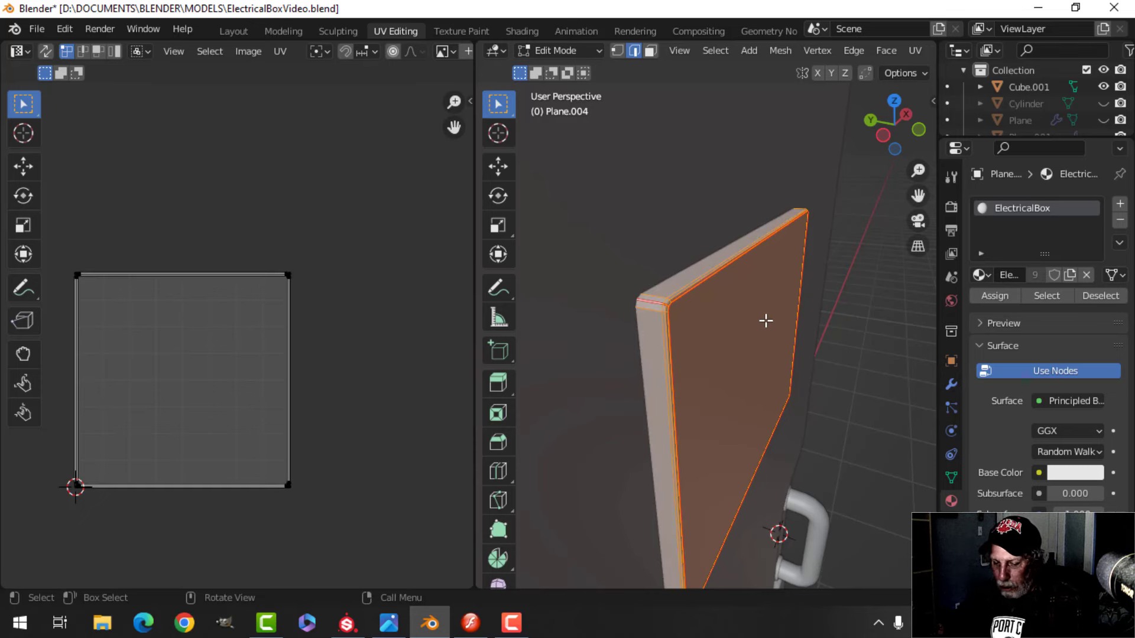
{"action": "key", "text": "u"}
{"action": "left_click", "coordinate": [765, 320]}
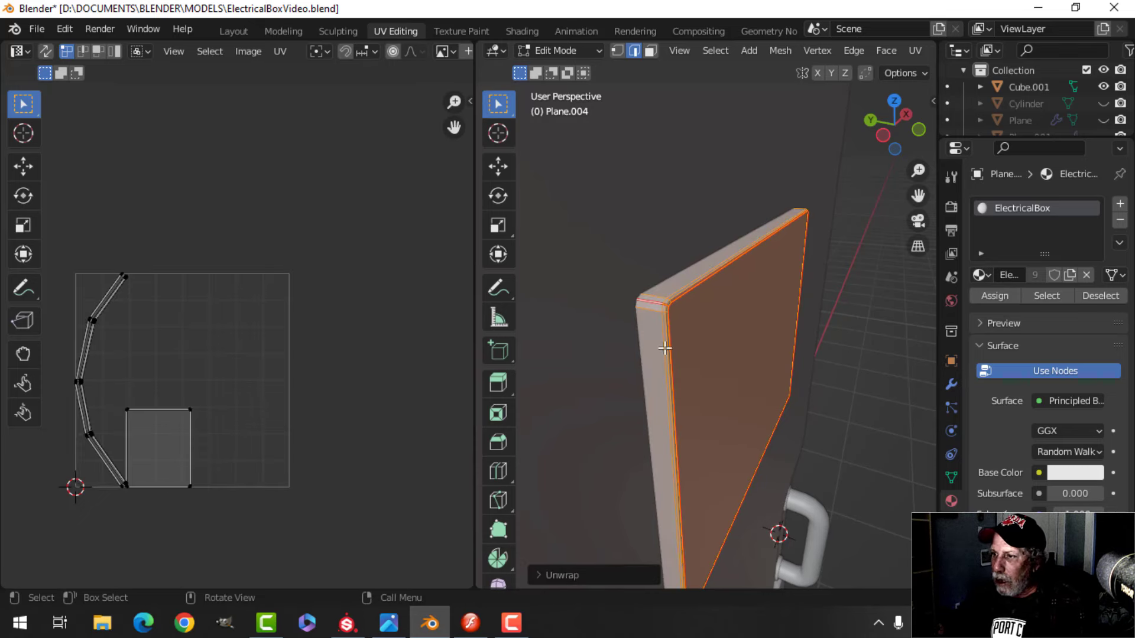
Mark the edges across the remaining corners of the door plate's rim as seams
{"action": "left_click", "coordinate": [845, 353]}
{"action": "middle_click_drag", "start_coordinate": [839, 353], "coordinate": [664, 378]}
{"action": "scroll", "coordinate": [668, 378], "scroll_direction": "up", "scroll_amount": 3}
{"action": "middle_click_drag", "start_coordinate": [739, 387], "coordinate": [561, 332], "text": "shift"}
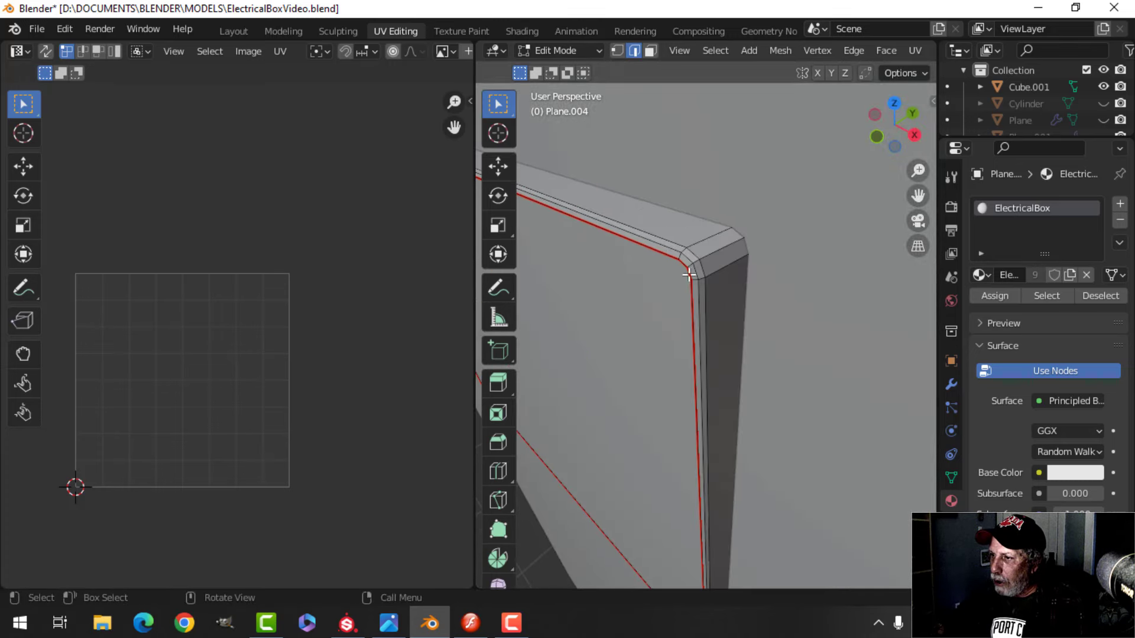
{"action": "middle_click_drag", "start_coordinate": [720, 285], "coordinate": [756, 425]}
{"action": "middle_click_drag", "start_coordinate": [672, 353], "coordinate": [740, 491]}
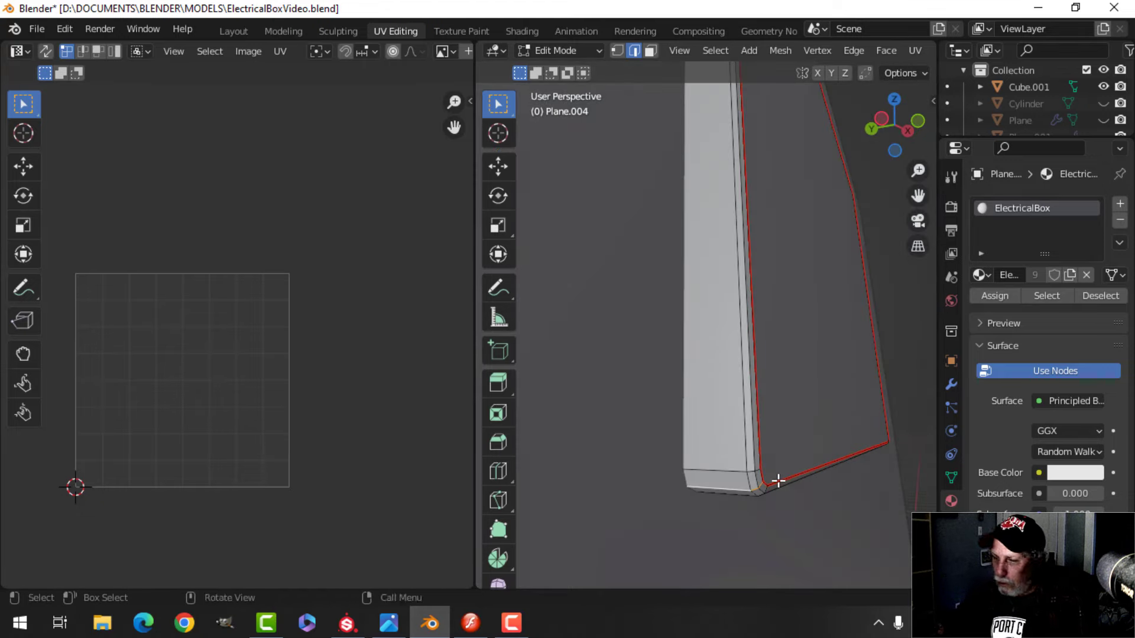
{"action": "key", "text": "ctrl+e"}
{"action": "left_click", "coordinate": [742, 456]}
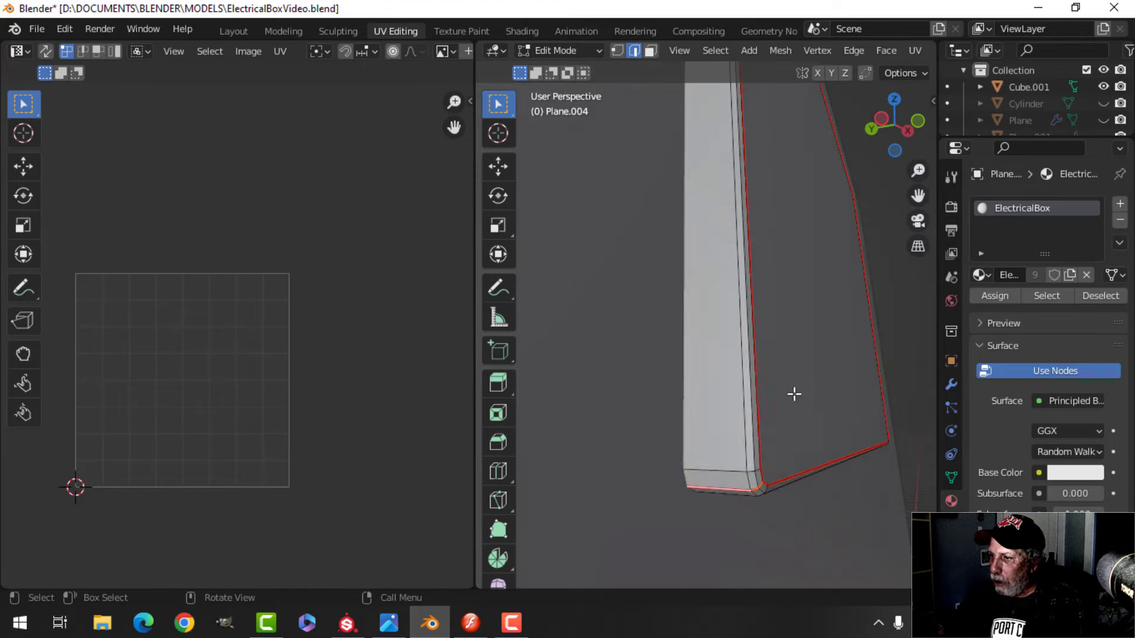
Unwrap the whole door plate again and move its UV islands below the UV square
{"action": "key", "text": "a"}
{"action": "key", "text": "u"}
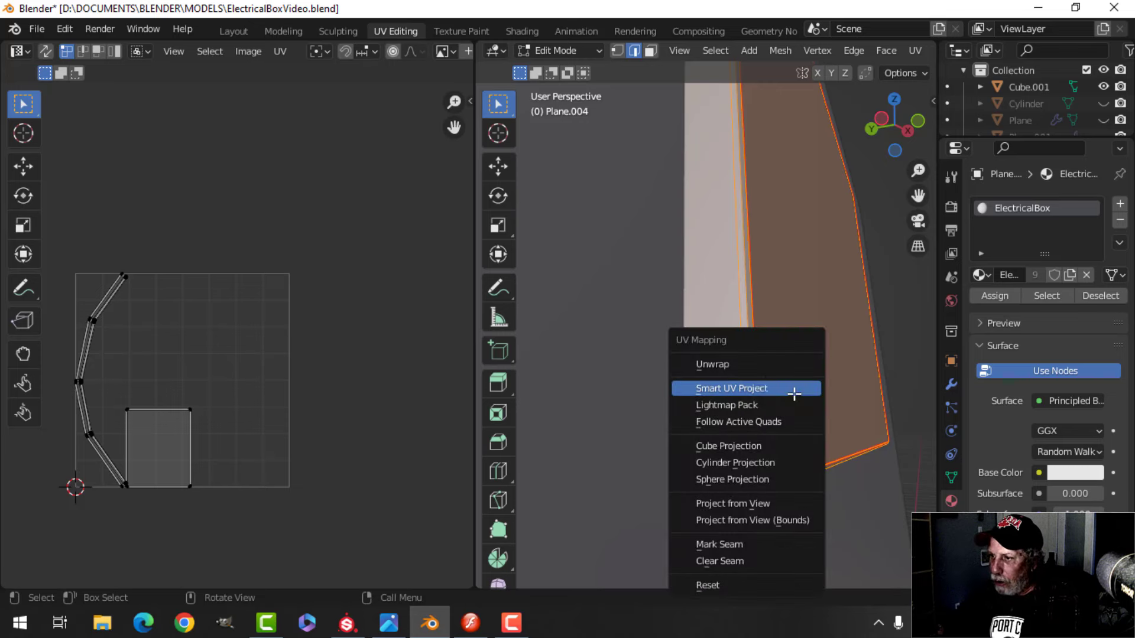
{"action": "left_click", "coordinate": [754, 367]}
{"action": "key", "text": "a"}
{"action": "key", "text": "g"}
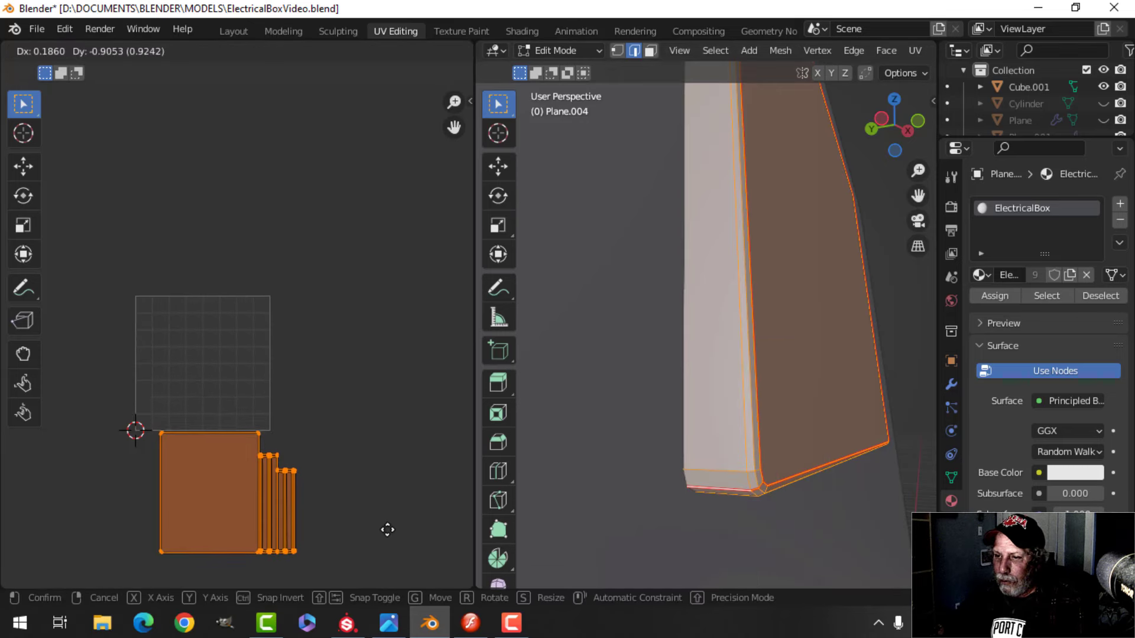
{"action": "left_click", "coordinate": [387, 530]}
Leave mesh editing of the door plate and clear the selection, bringing the door handle into close view
{"action": "middle_click_drag", "start_coordinate": [754, 467], "coordinate": [712, 439]}
{"action": "scroll", "coordinate": [717, 435], "scroll_direction": "down", "scroll_amount": 5}
{"action": "key", "text": "Tab"}
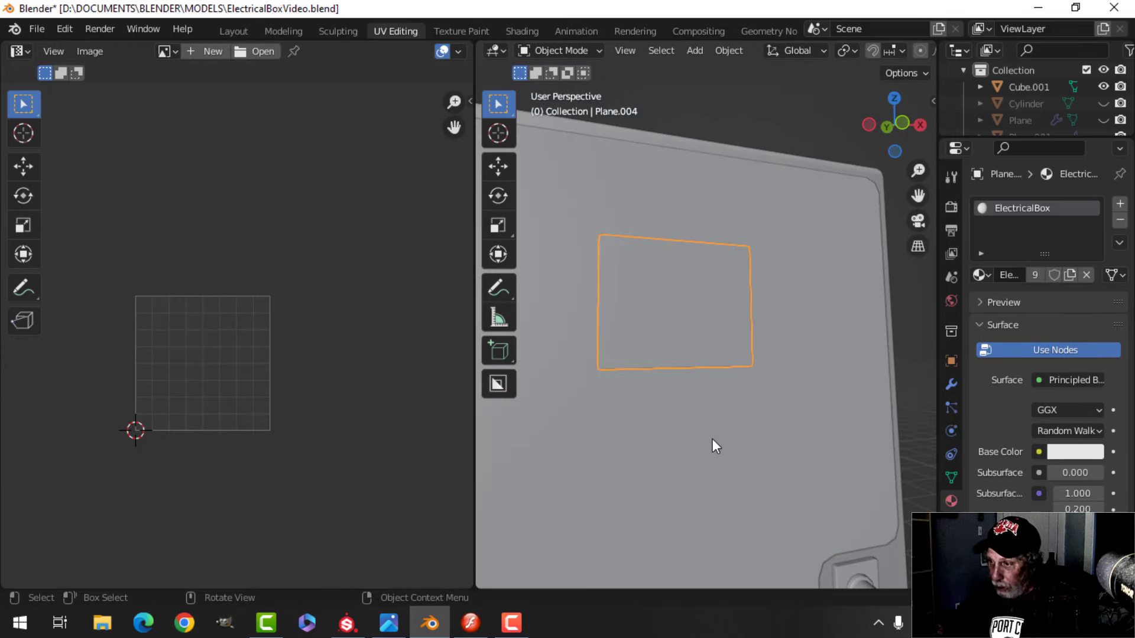
{"action": "key", "text": "alt+a"}
{"action": "middle_click_drag", "start_coordinate": [783, 427], "coordinate": [703, 310]}
{"action": "scroll", "coordinate": [717, 372], "scroll_direction": "up", "scroll_amount": 6}
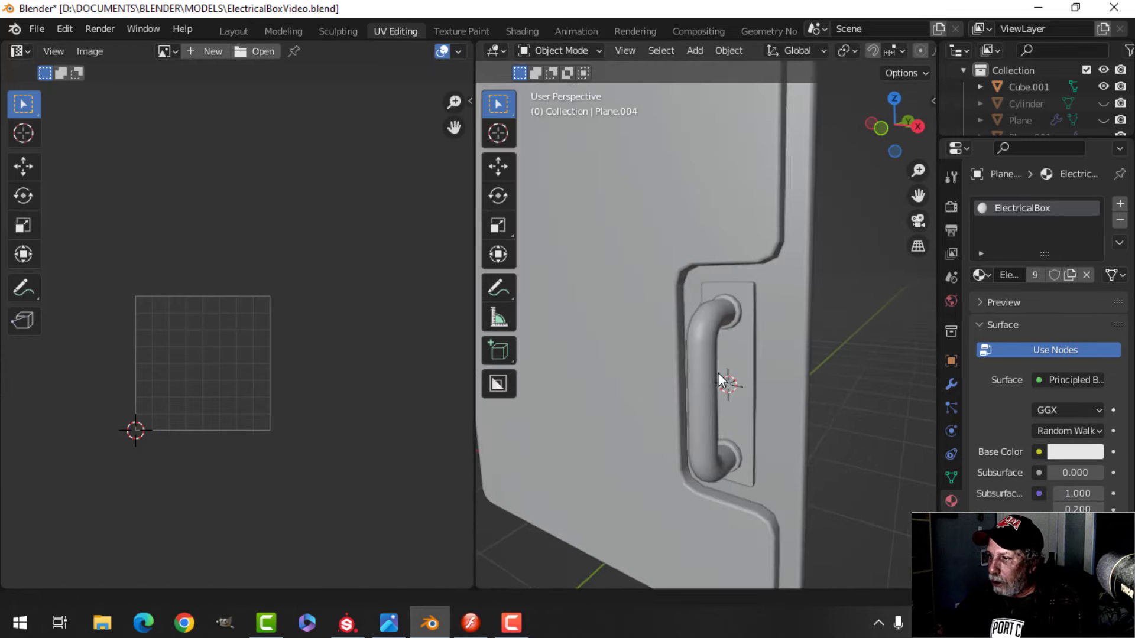
Mark the outline of the front face and one rim corner edge of the door handle's backing plate as seams
{"action": "left_click", "coordinate": [683, 374]}
{"action": "scroll", "coordinate": [683, 375], "scroll_direction": "up", "scroll_amount": 4}
{"action": "key", "text": "Tab"}
{"action": "middle_click_drag", "start_coordinate": [693, 360], "coordinate": [698, 405], "text": "shift"}
{"action": "key", "text": "alt+a"}
{"action": "scroll", "coordinate": [654, 400], "scroll_direction": "up", "scroll_amount": 2}
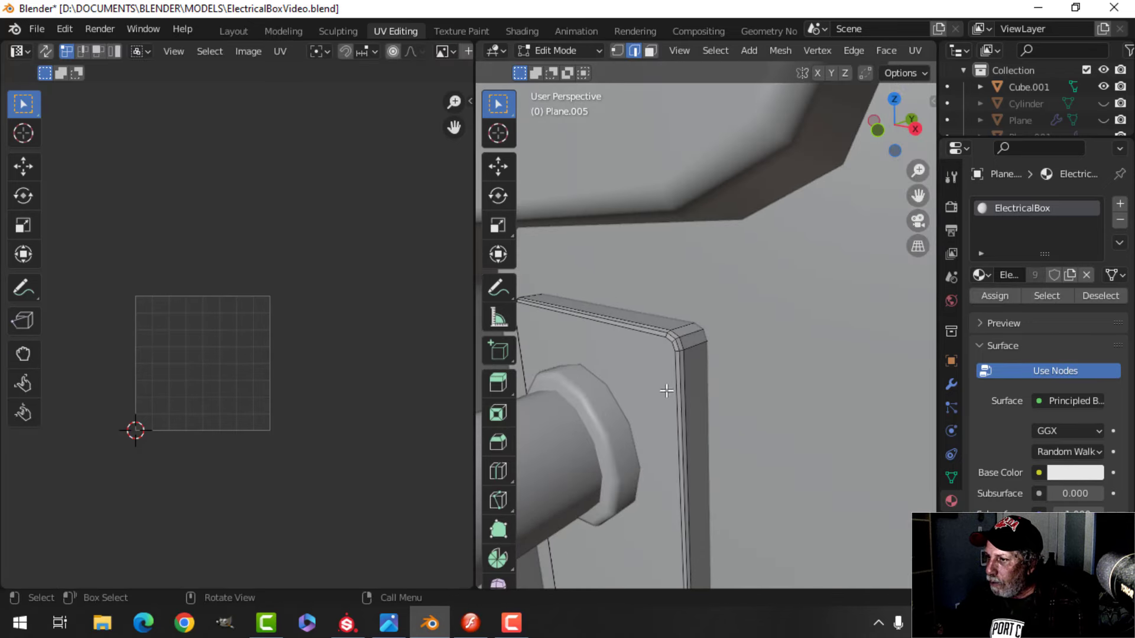
{"action": "left_click", "coordinate": [951, 384]}
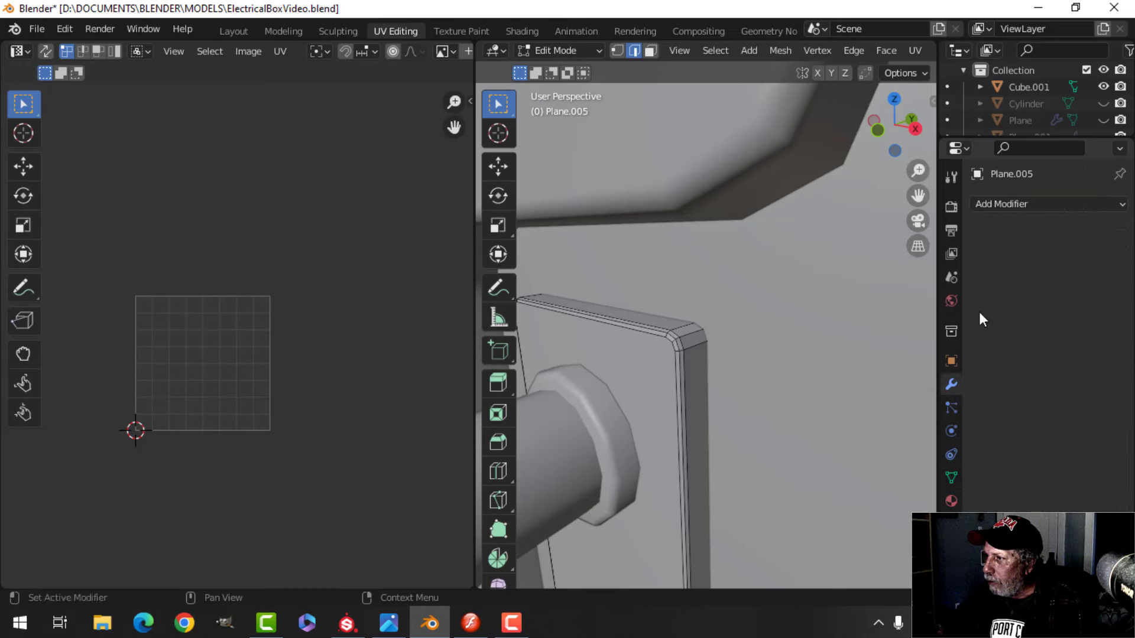
{"action": "left_click", "coordinate": [654, 359], "text": "alt"}
{"action": "middle_click_drag", "start_coordinate": [653, 359], "coordinate": [696, 392]}
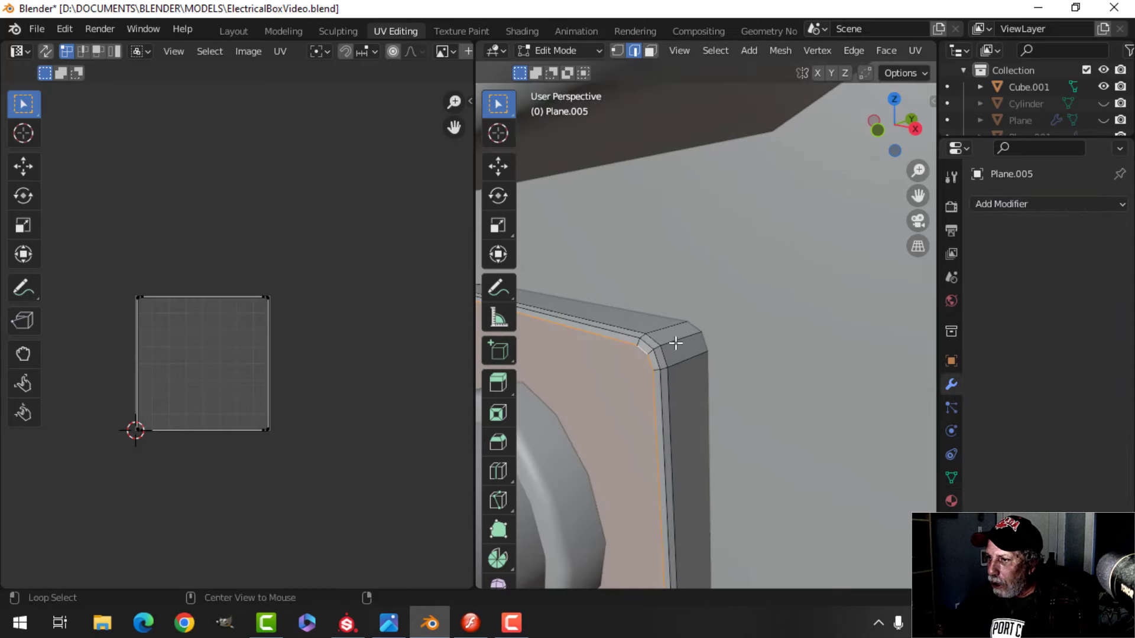
{"action": "middle_click_drag", "start_coordinate": [675, 343], "coordinate": [701, 390]}
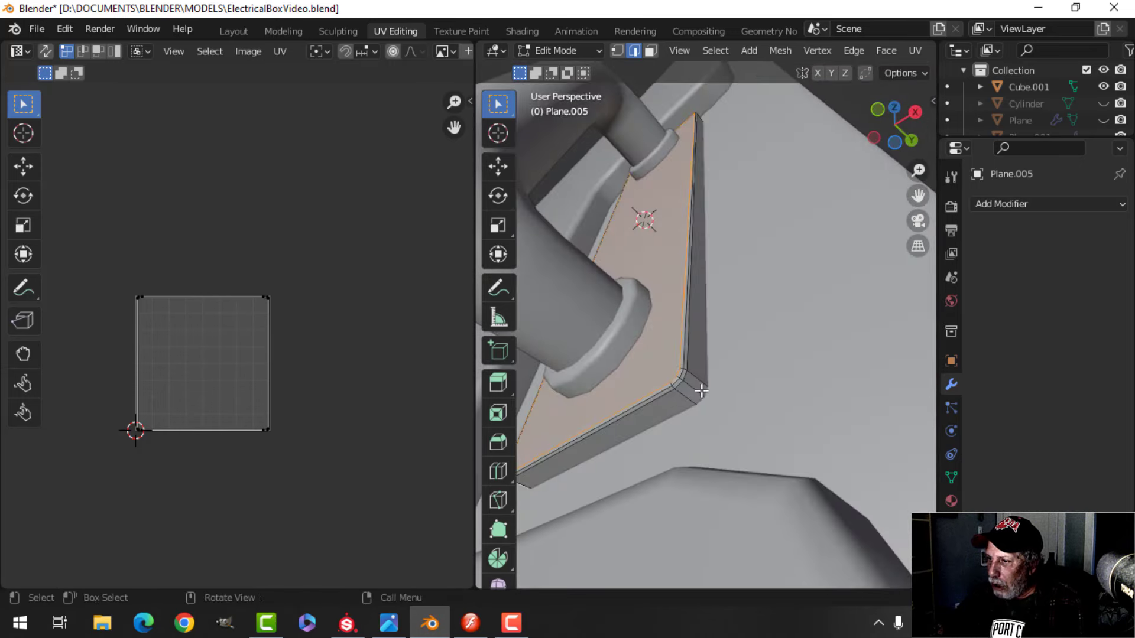
{"action": "key", "text": "ctrl+e"}
{"action": "left_click", "coordinate": [755, 375]}
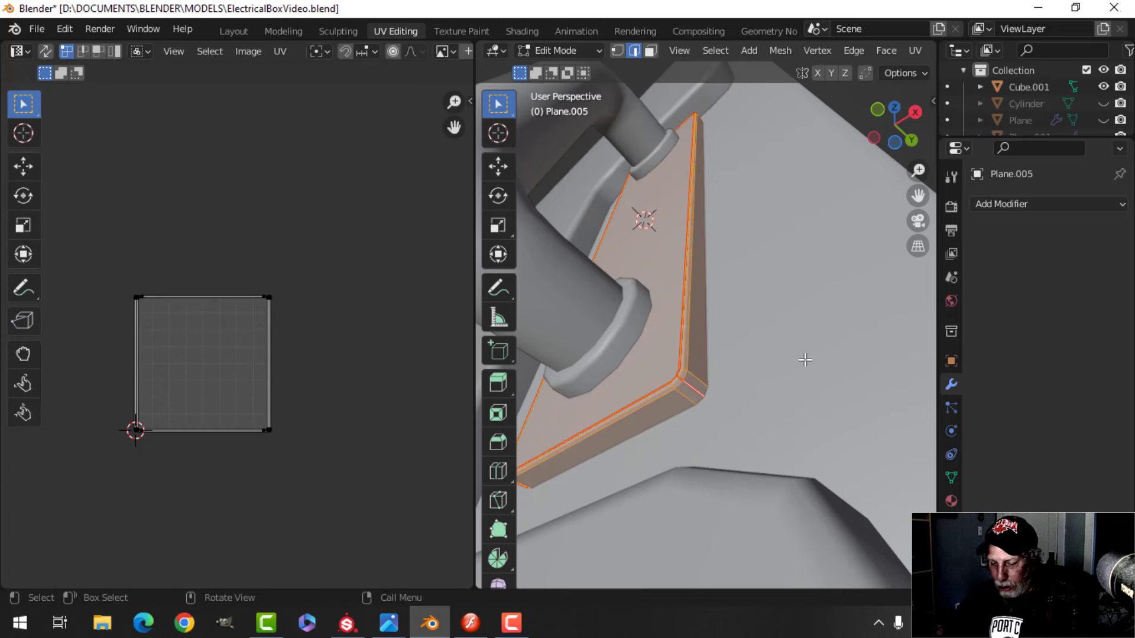
Unwrap the handle's backing plate and move its UV islands above the UV square
{"action": "key", "text": "u"}
{"action": "left_click", "coordinate": [805, 359]}
{"action": "key", "text": "a"}
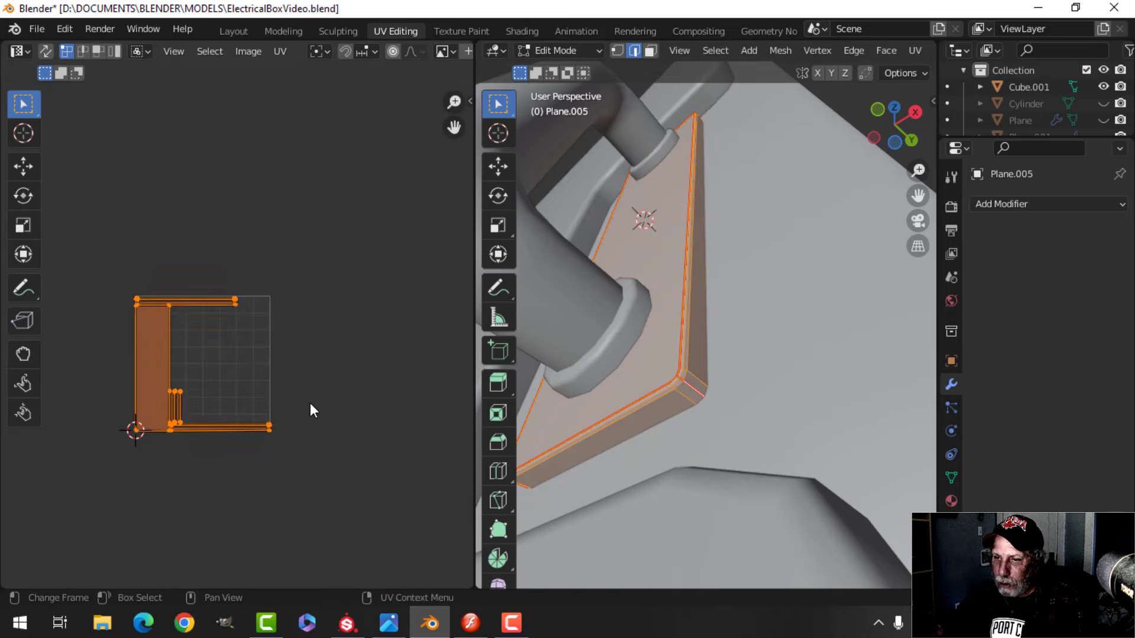
{"action": "key", "text": "g"}
{"action": "left_click", "coordinate": [236, 218]}
Hide the finished backing plate and mark a lengthwise seam along the door handle's tube
{"action": "key", "text": "Tab"}
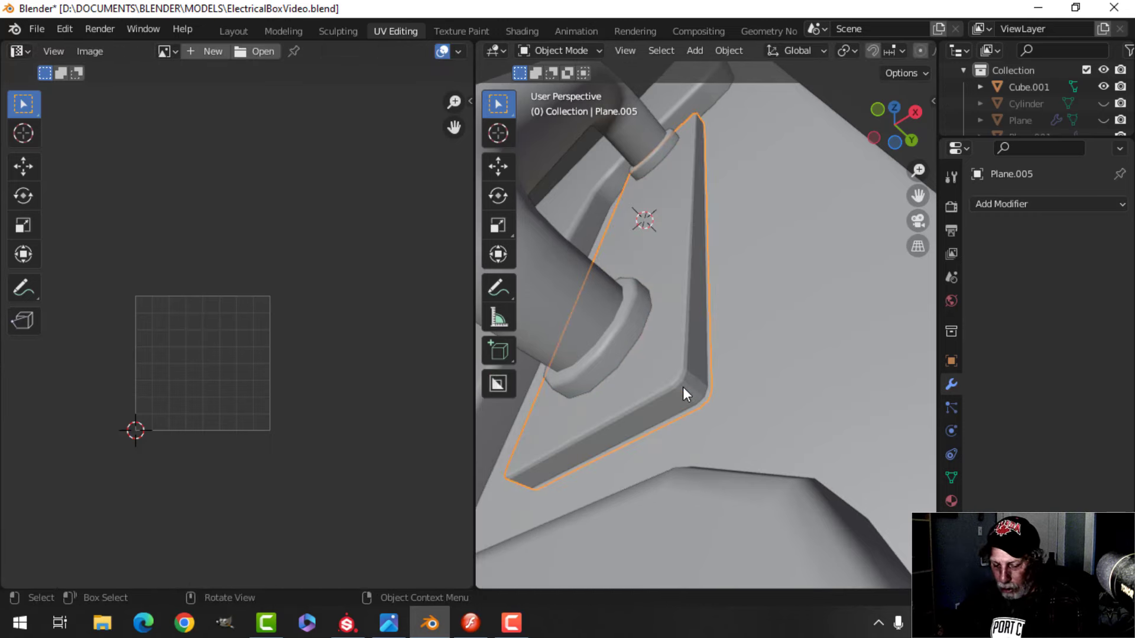
{"action": "key", "text": "h"}
{"action": "middle_click_drag", "start_coordinate": [701, 385], "coordinate": [676, 389]}
{"action": "left_click", "coordinate": [676, 389]}
{"action": "key", "text": "Tab"}
{"action": "middle_click_drag", "start_coordinate": [760, 392], "coordinate": [836, 463]}
{"action": "scroll", "coordinate": [828, 473], "scroll_direction": "up", "scroll_amount": 3}
{"action": "key", "text": "alt+a"}
{"action": "middle_click_drag", "start_coordinate": [775, 466], "coordinate": [625, 306]}
{"action": "key", "text": "ctrl+e"}
{"action": "left_click", "coordinate": [774, 456]}
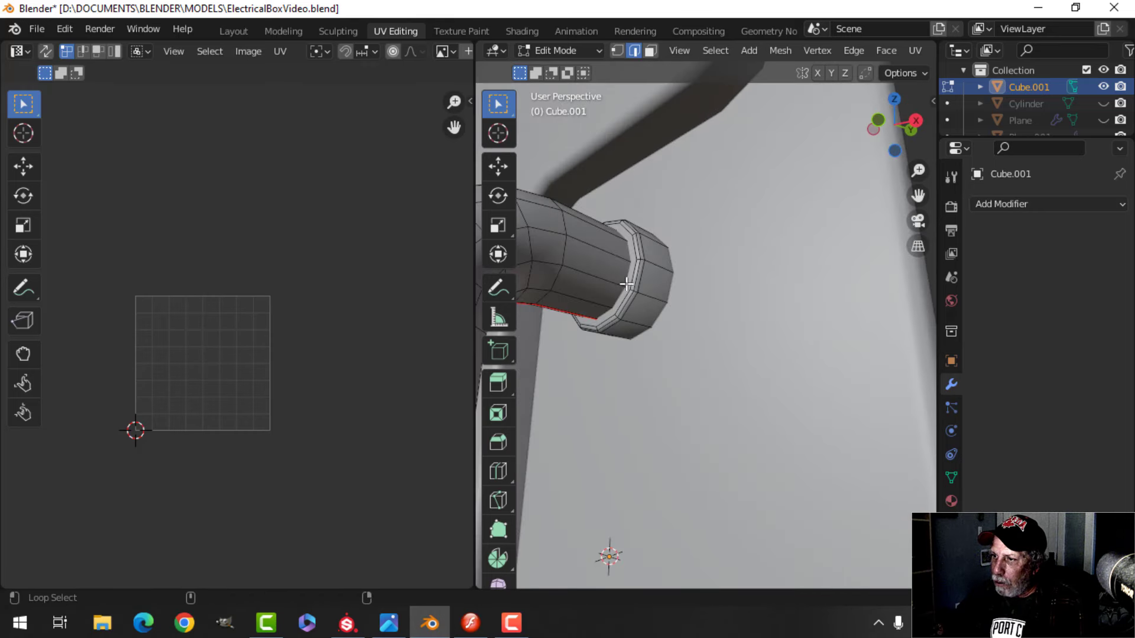
Mark the edge loops on the collars at both ends of the door handle as seams
{"action": "left_click", "coordinate": [626, 284], "text": "alt"}
{"action": "scroll", "coordinate": [643, 342], "scroll_direction": "down", "scroll_amount": 3}
{"action": "scroll", "coordinate": [630, 312], "scroll_direction": "up", "scroll_amount": 4}
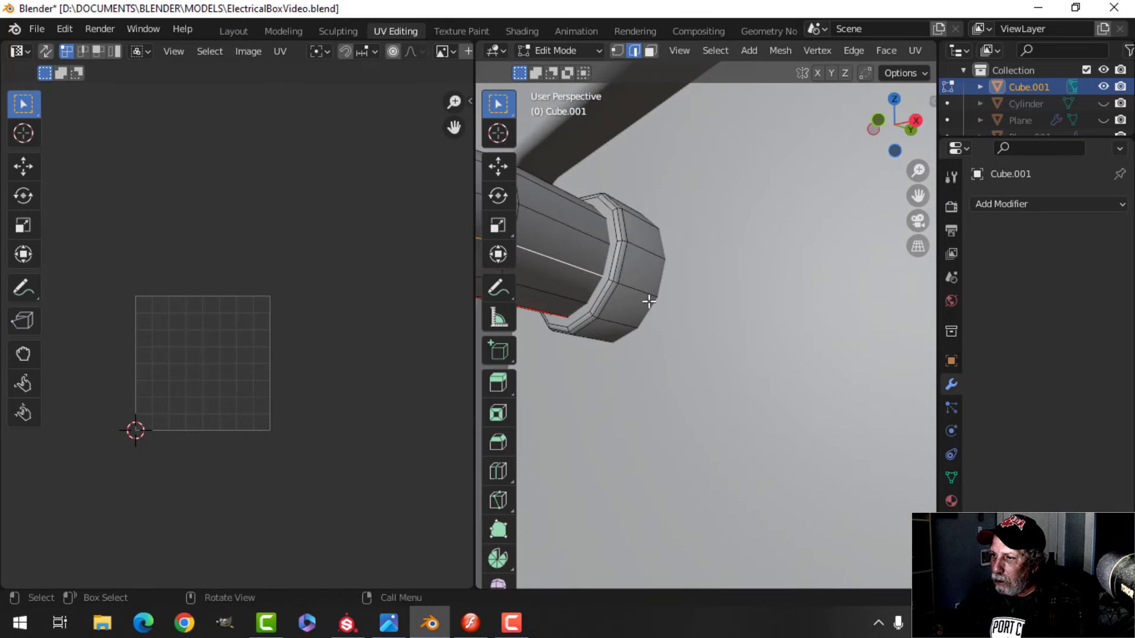
{"action": "scroll", "coordinate": [662, 363], "scroll_direction": "down", "scroll_amount": 4}
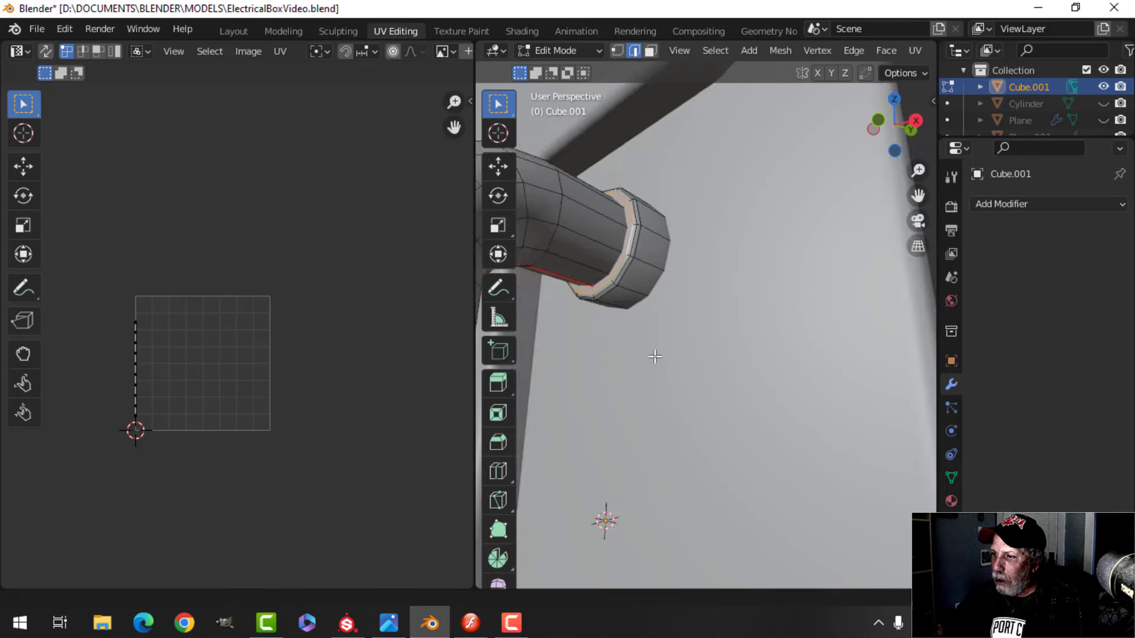
{"action": "middle_click_drag", "start_coordinate": [655, 416], "coordinate": [658, 227], "text": "shift"}
{"action": "scroll", "coordinate": [670, 374], "scroll_direction": "up", "scroll_amount": 3}
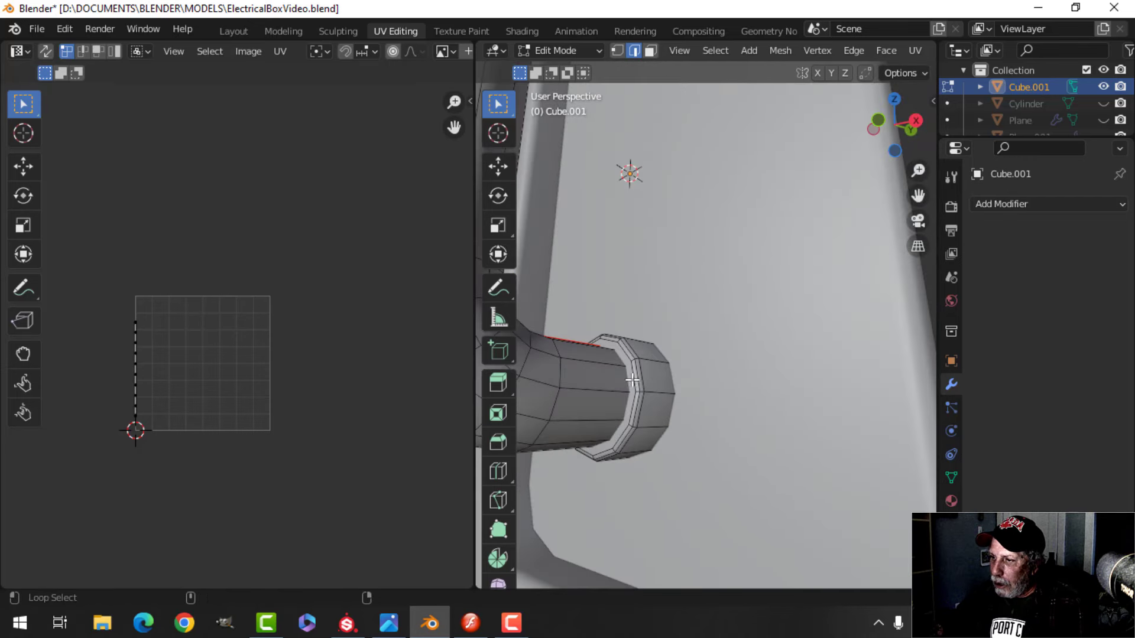
{"action": "key", "text": "ctrl+e"}
{"action": "left_click", "coordinate": [743, 374]}
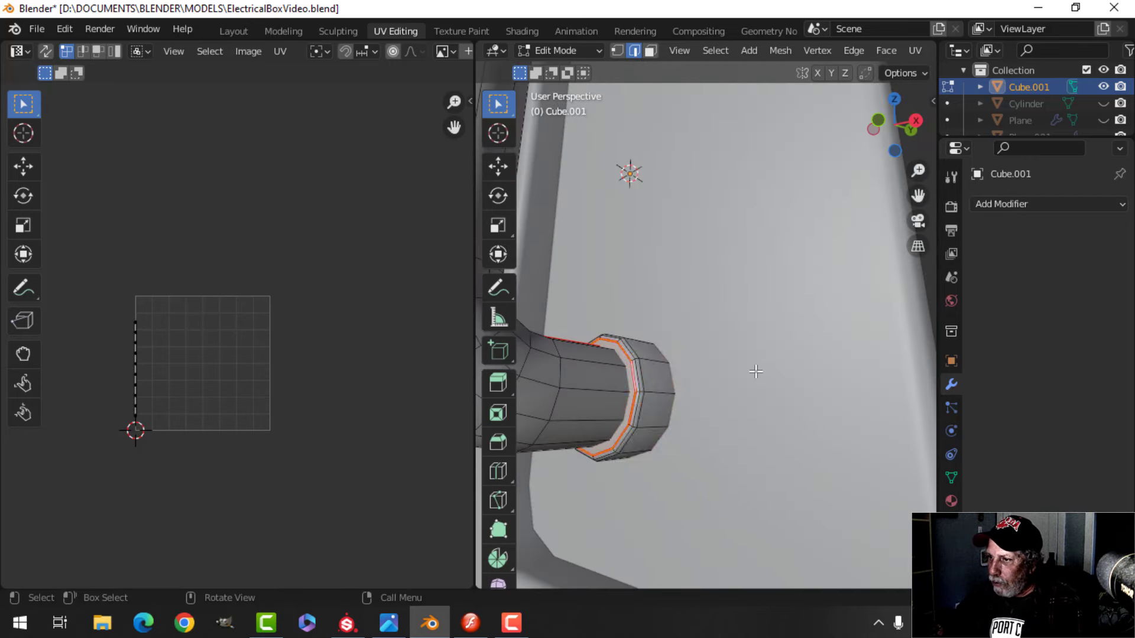
Unwrap the whole door handle and move its UV islands to the right of the UV square
{"action": "key", "text": "a"}
{"action": "key", "text": "u"}
{"action": "left_click", "coordinate": [755, 372]}
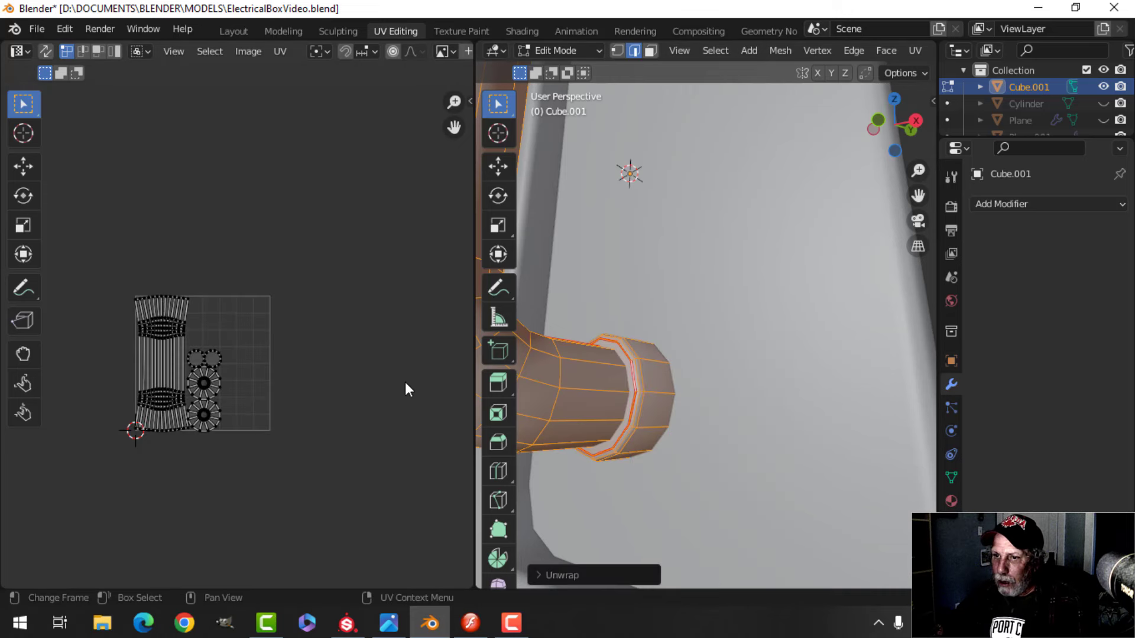
{"action": "scroll", "coordinate": [396, 382], "scroll_direction": "down", "scroll_amount": 3}
{"action": "key", "text": "a"}
{"action": "key", "text": "g"}
{"action": "left_click", "coordinate": [36, 382]}
{"action": "scroll", "coordinate": [153, 384], "scroll_direction": "down", "scroll_amount": 2}
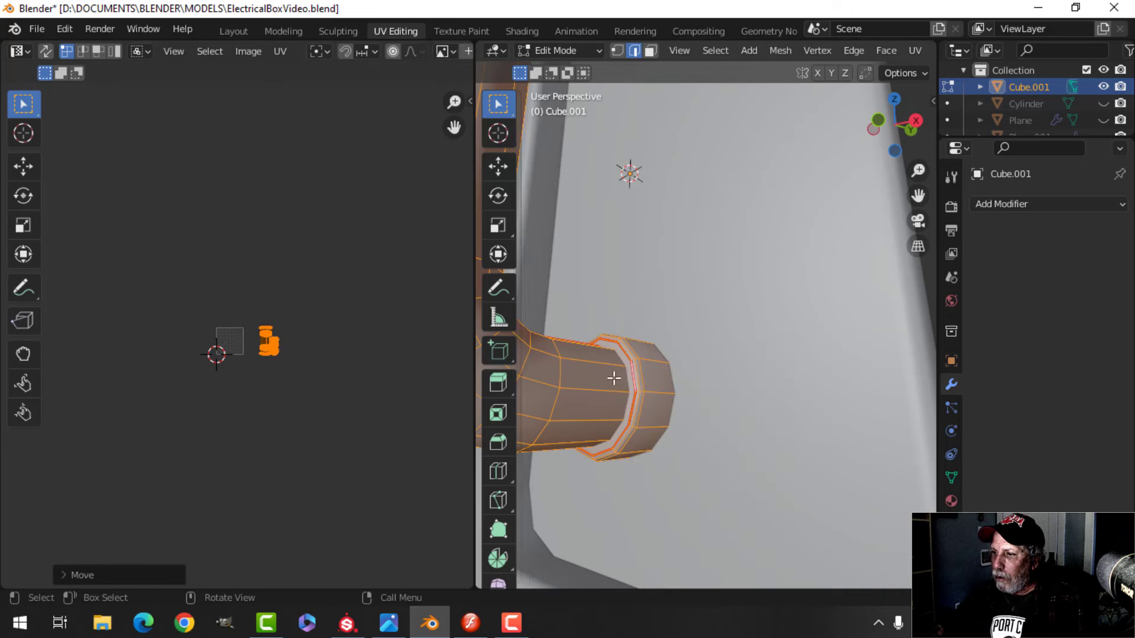
Hide the finished door handle and open the flat door panel behind the raised panel for mesh editing
{"action": "scroll", "coordinate": [614, 375], "scroll_direction": "down", "scroll_amount": 4}
{"action": "key", "text": "Tab"}
{"action": "key", "text": "h"}
{"action": "middle_click_drag", "start_coordinate": [689, 367], "coordinate": [641, 450]}
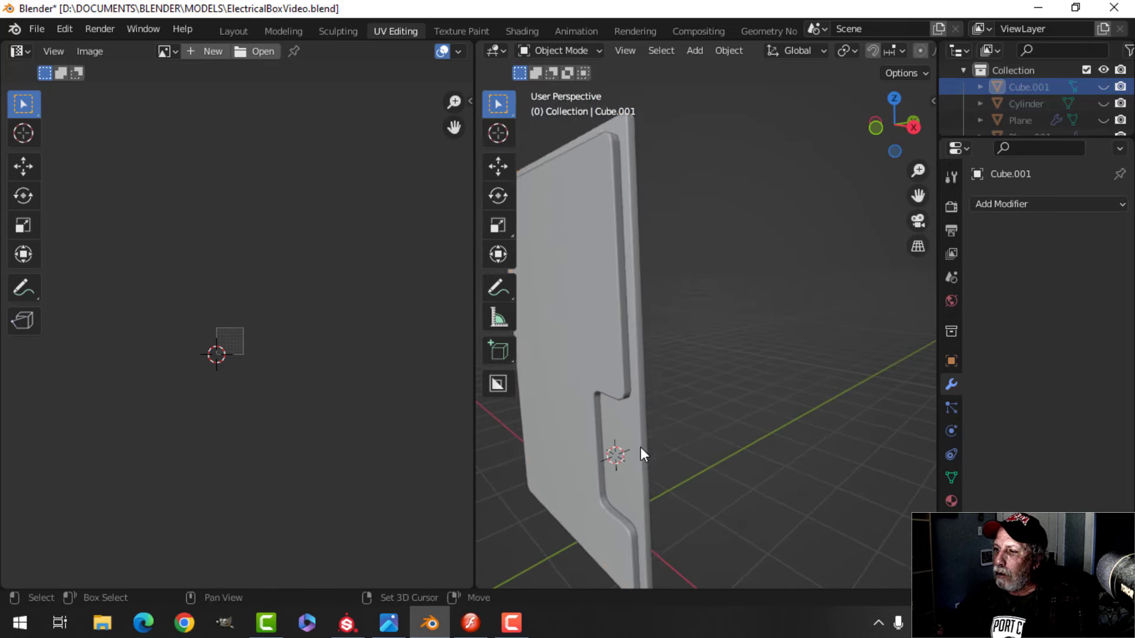
{"action": "left_click", "coordinate": [641, 451]}
{"action": "key", "text": "Tab"}
{"action": "mouse_move", "coordinate": [693, 389]}
{"action": "middle_mouse_down"}
{"action": "mouse_move", "coordinate": [727, 365]}
{"action": "mouse_move", "coordinate": [709, 410]}
{"action": "mouse_move", "coordinate": [717, 367]}
{"action": "mouse_move", "coordinate": [862, 395]}
{"action": "mouse_move", "coordinate": [671, 303]}
{"action": "mouse_move", "coordinate": [684, 451]}
{"action": "mouse_move", "coordinate": [726, 420]}
{"action": "mouse_move", "coordinate": [686, 407]}
{"action": "mouse_move", "coordinate": [687, 395]}
{"action": "middle_mouse_up"}
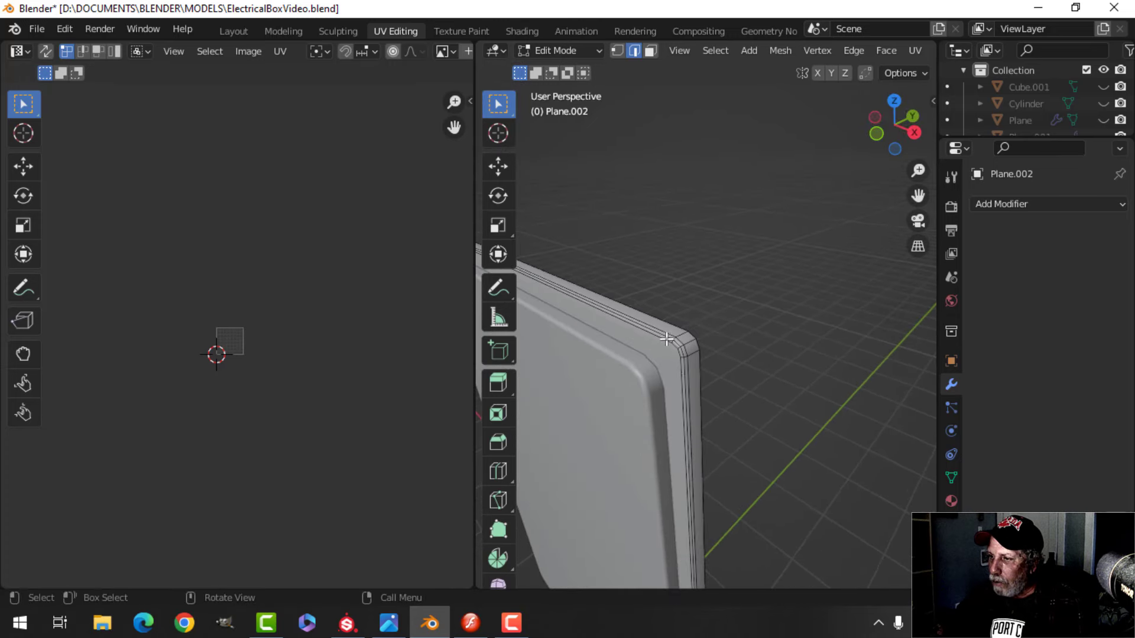
Mark the outline of the flat door panel's front face and one corner edge of its rim as seams
{"action": "middle_click_drag", "start_coordinate": [689, 353], "coordinate": [660, 405]}
{"action": "scroll", "coordinate": [660, 405], "scroll_direction": "up", "scroll_amount": 5}
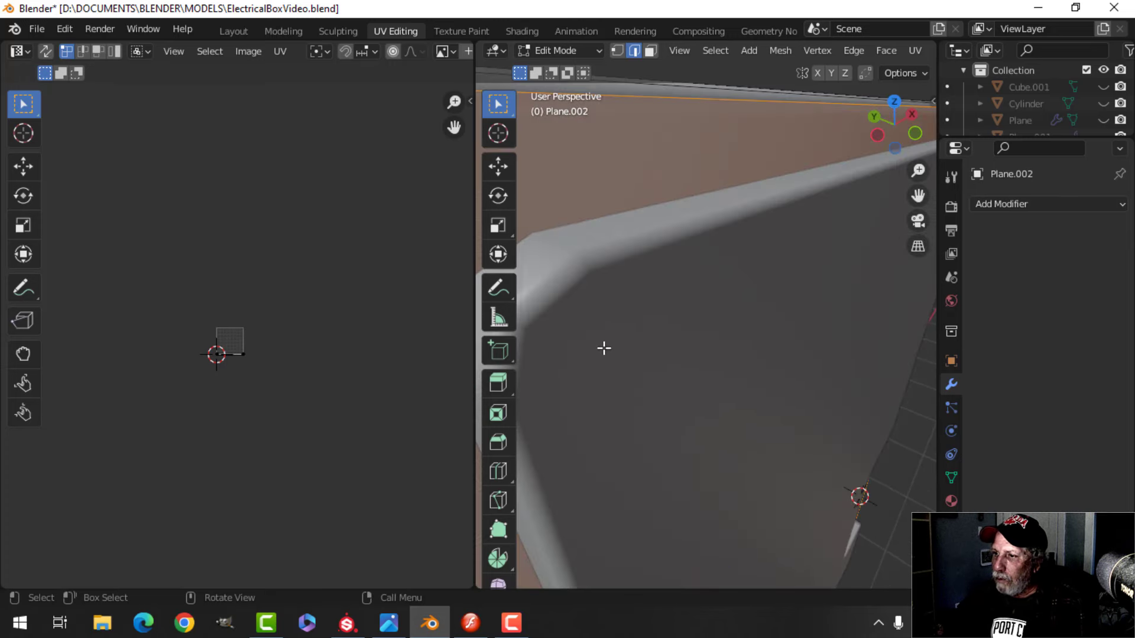
{"action": "scroll", "coordinate": [603, 347], "scroll_direction": "down", "scroll_amount": 3}
{"action": "middle_click_drag", "start_coordinate": [597, 296], "coordinate": [626, 359]}
{"action": "scroll", "coordinate": [680, 381], "scroll_direction": "up", "scroll_amount": 3}
{"action": "key", "text": "ctrl+e"}
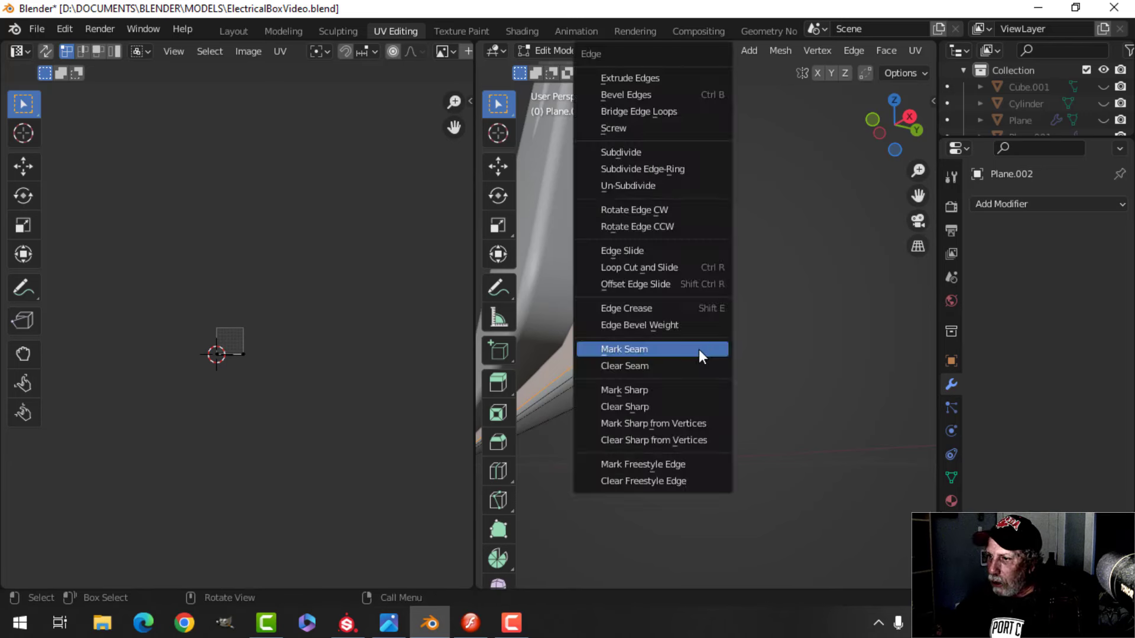
{"action": "left_click", "coordinate": [698, 350]}
Unwrap the whole flat door panel and leave its mesh editing
{"action": "key", "text": "a"}
{"action": "key", "text": "u"}
{"action": "left_click", "coordinate": [743, 349]}
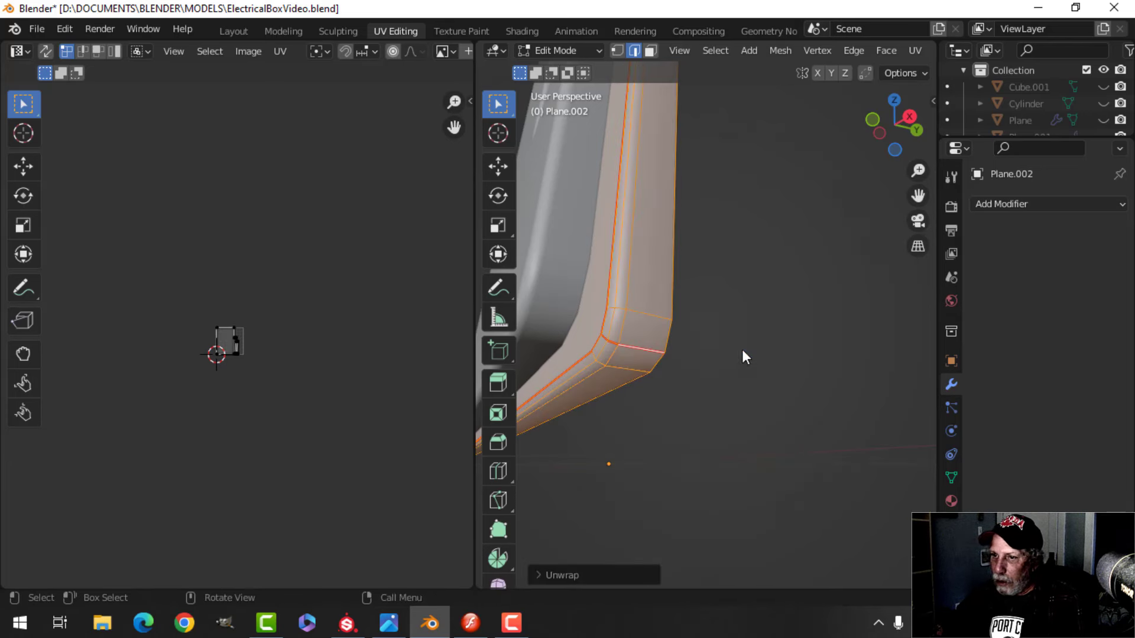
{"action": "key", "text": "Tab"}
{"action": "left_click", "coordinate": [693, 335]}
{"action": "key", "text": "KP_Decimal"}
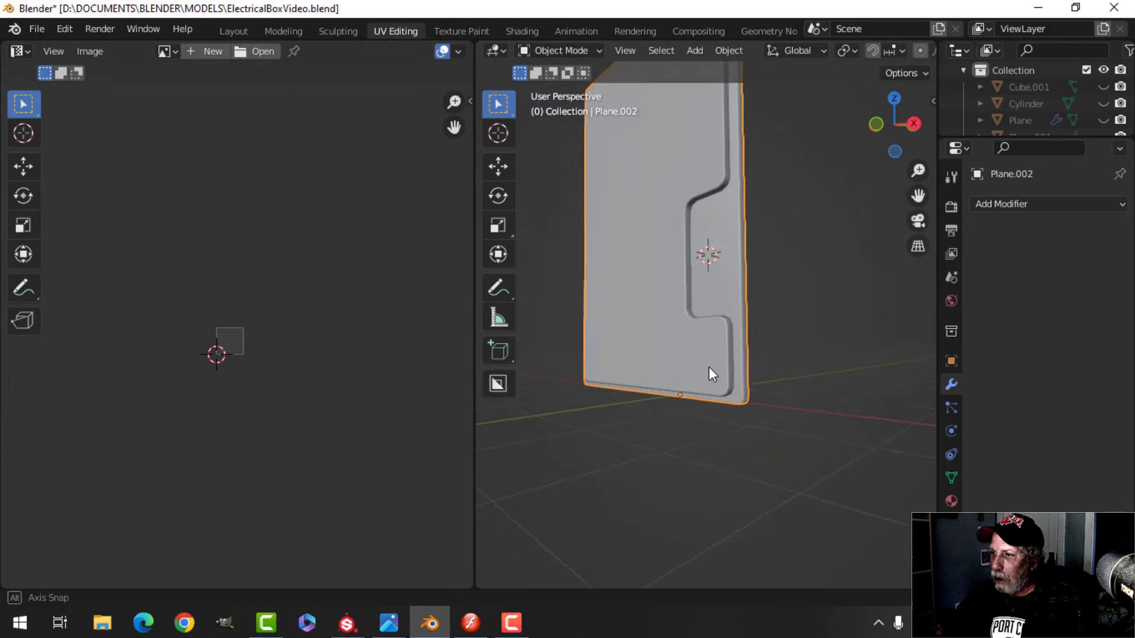
Unwrap the whole raised door panel with the handle notch using Cube Projection in front view
{"action": "key", "text": "Tab"}
{"action": "key", "text": "a"}
{"action": "middle_click_drag", "start_coordinate": [775, 356], "coordinate": [693, 392]}
{"action": "key", "text": "KP_1"}
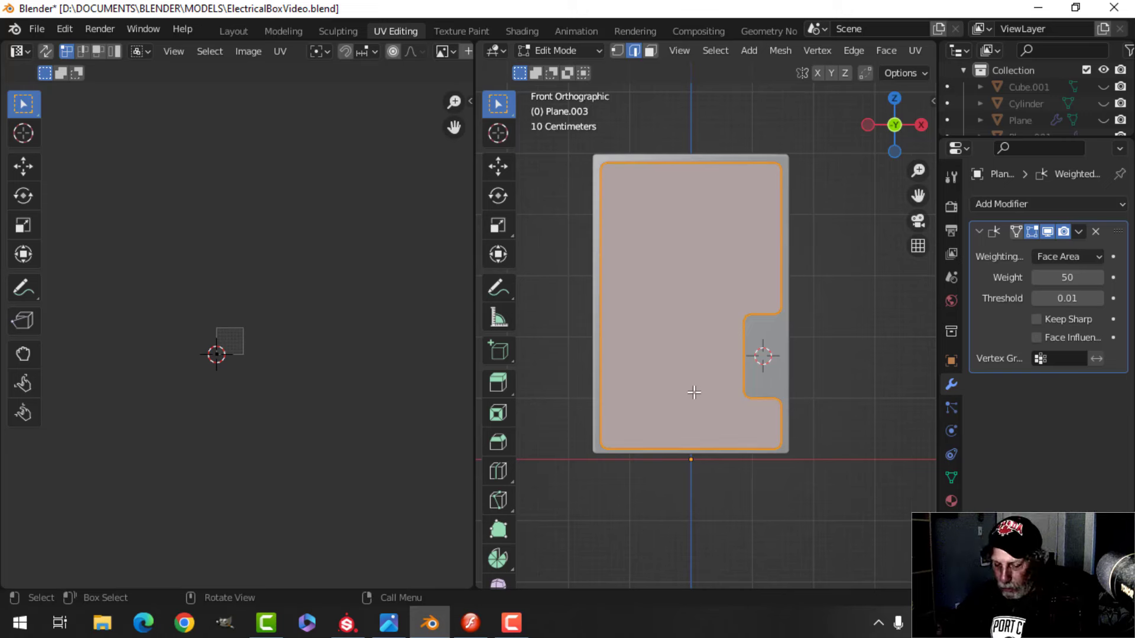
{"action": "key", "text": "u"}
{"action": "left_click", "coordinate": [652, 445]}
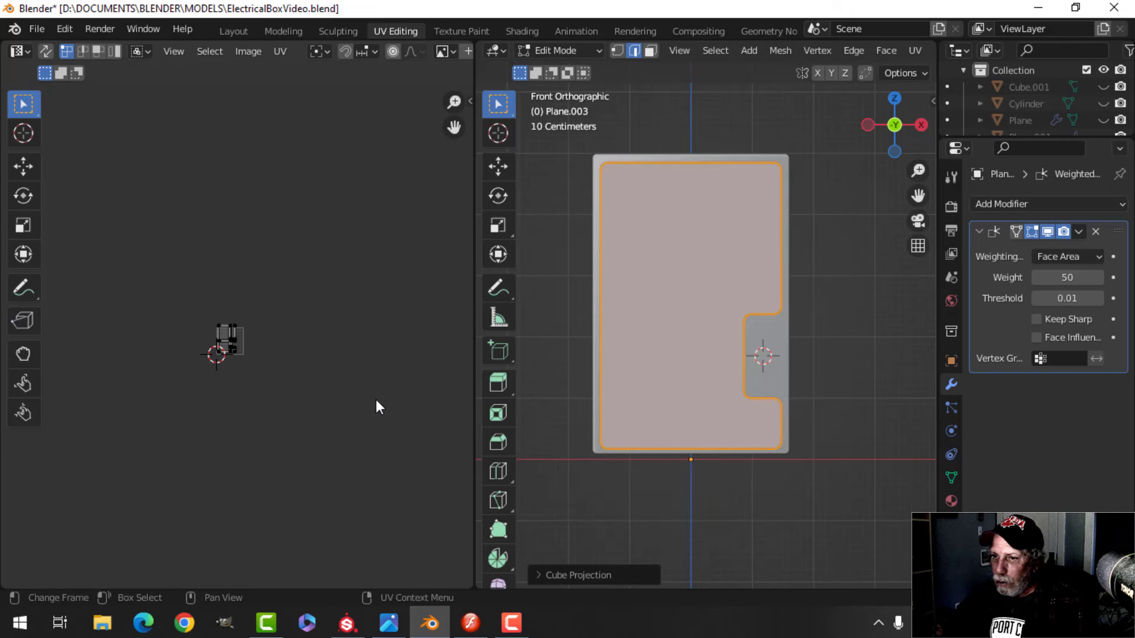
{"action": "scroll", "coordinate": [296, 378], "scroll_direction": "up", "scroll_amount": 10}
{"action": "key", "text": "a"}
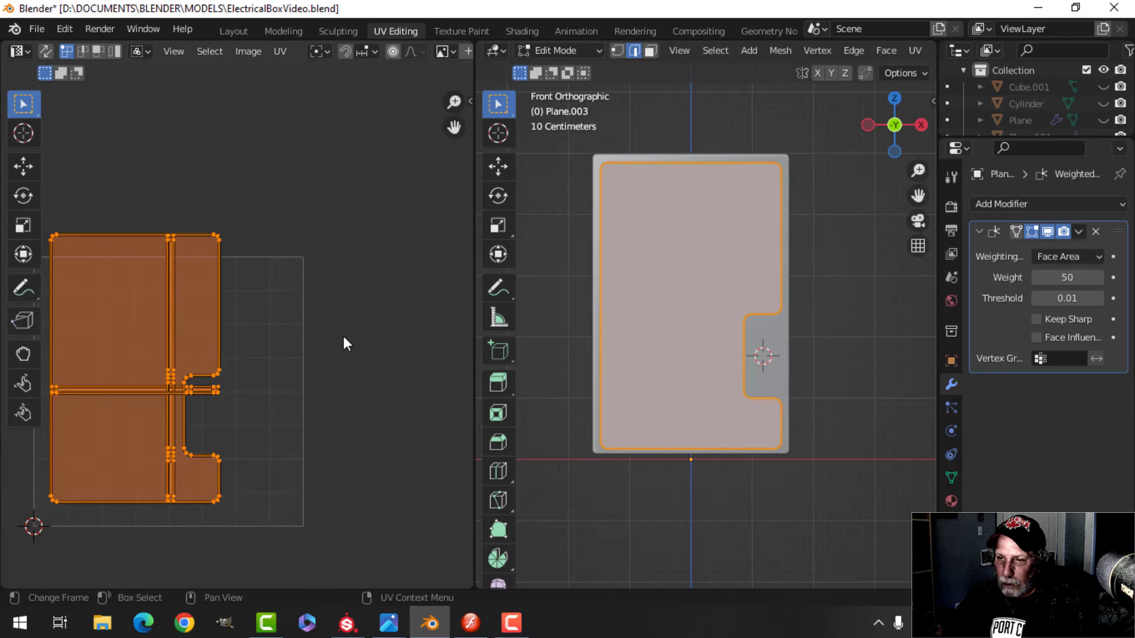
{"action": "scroll", "coordinate": [727, 337], "scroll_direction": "down", "scroll_amount": 5}
Reveal all hidden parts of the electrical box and select all their UV islands in shared mesh editing
{"action": "key", "text": "Tab"}
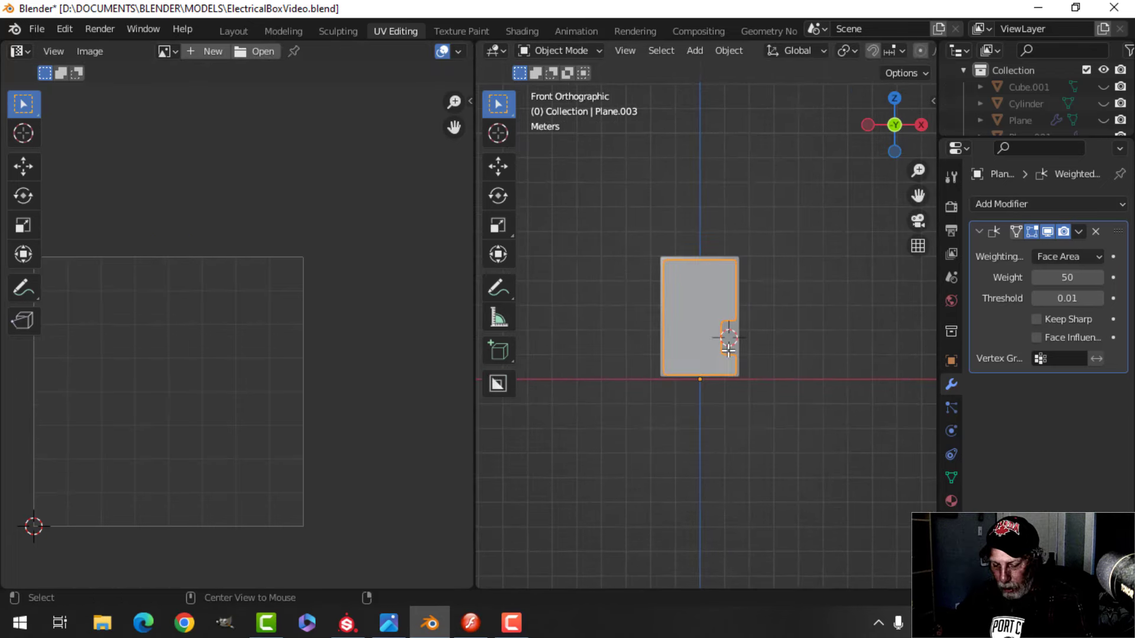
{"action": "key", "text": "alt+h"}
{"action": "key", "text": "Tab"}
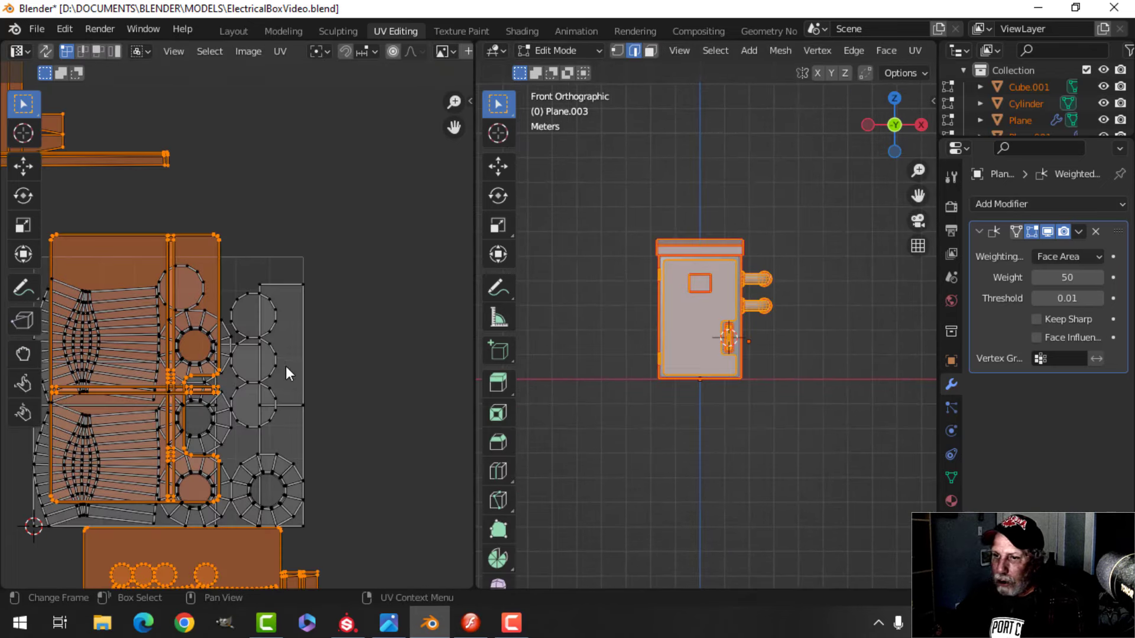
{"action": "key", "text": "a"}
{"action": "scroll", "coordinate": [349, 346], "scroll_direction": "down", "scroll_amount": 3}
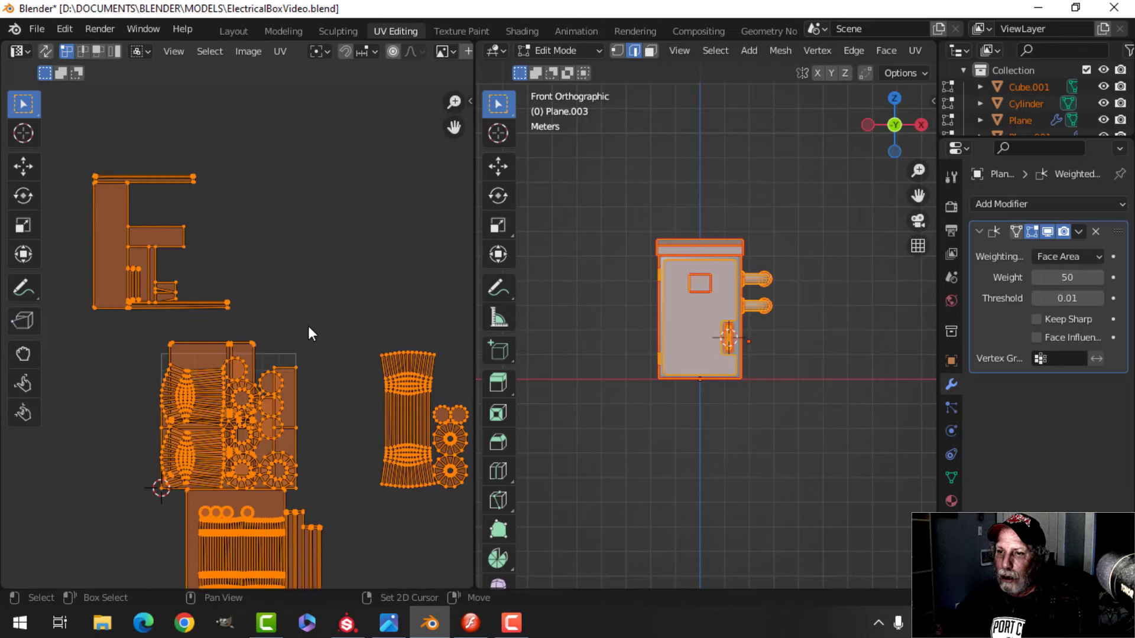
{"action": "scroll", "coordinate": [314, 349], "scroll_direction": "up", "scroll_amount": 3}
{"action": "scroll", "coordinate": [346, 272], "scroll_direction": "down", "scroll_amount": 4}
{"action": "scroll", "coordinate": [331, 260], "scroll_direction": "up", "scroll_amount": 2}
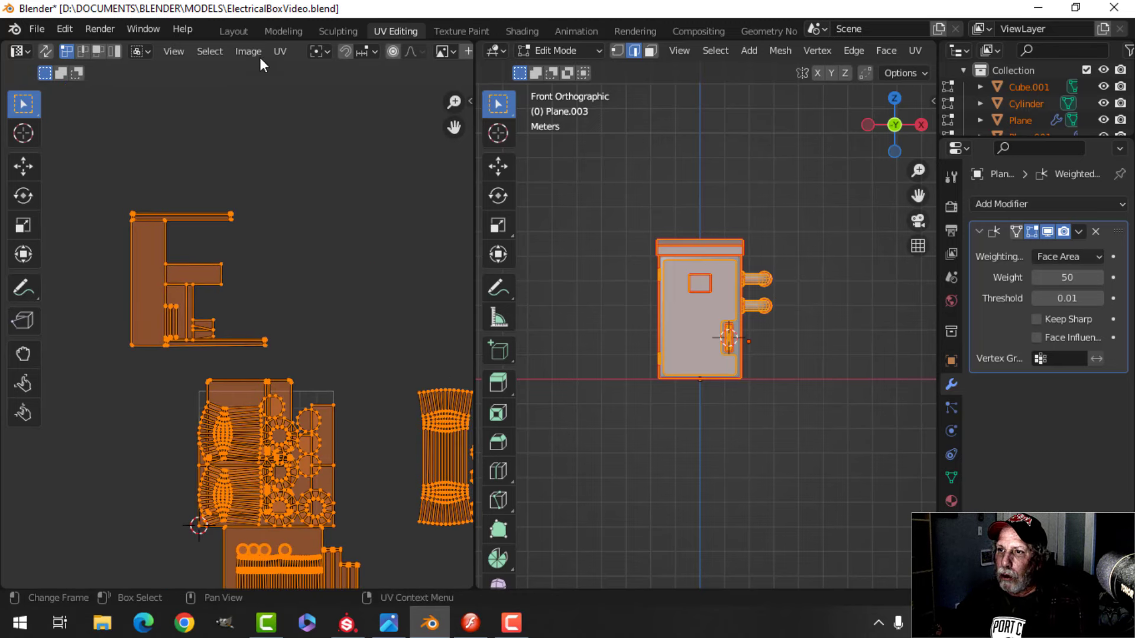
Average the scale of all UV islands across the electrical box's parts
{"action": "left_click", "coordinate": [278, 51]}
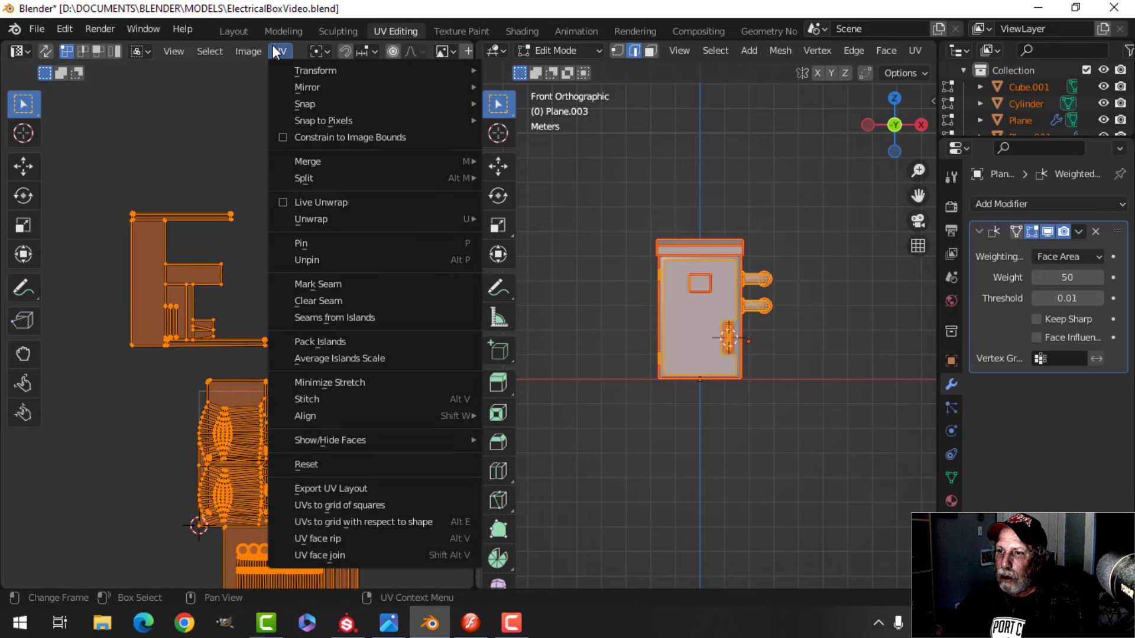
{"action": "left_click", "coordinate": [346, 357]}
{"action": "scroll", "coordinate": [341, 362], "scroll_direction": "down", "scroll_amount": 3}
{"action": "scroll", "coordinate": [339, 365], "scroll_direction": "up", "scroll_amount": 4}
{"action": "scroll", "coordinate": [325, 296], "scroll_direction": "down", "scroll_amount": 1}
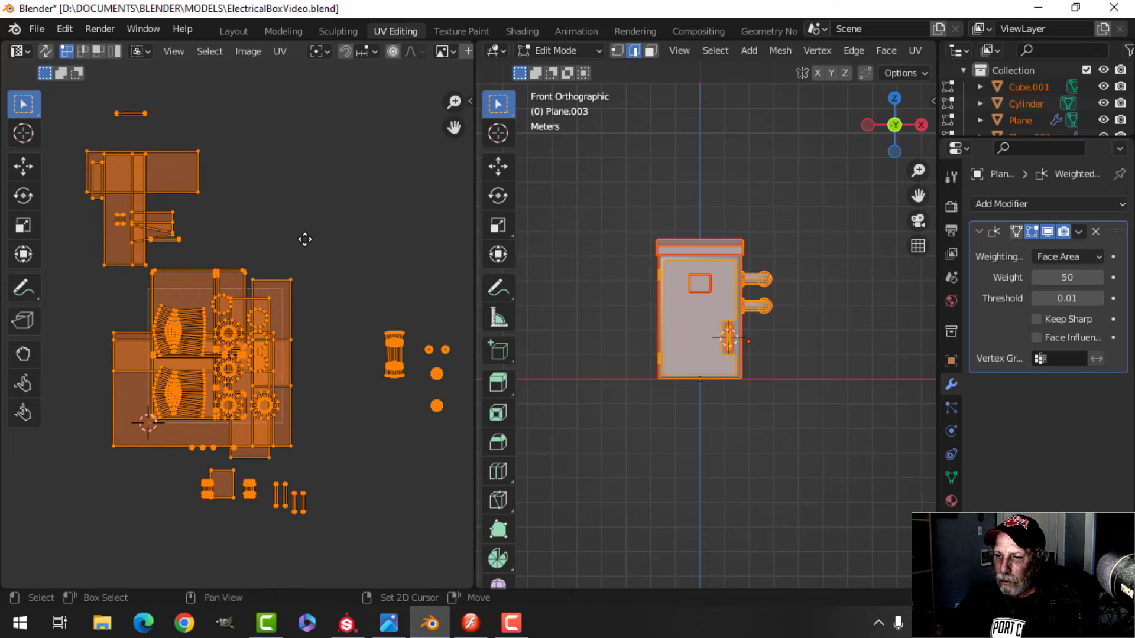
Pack all UV islands into a single tile with UVPackmaster3, and leave mesh editing to view the whole box
{"action": "key", "text": "n"}
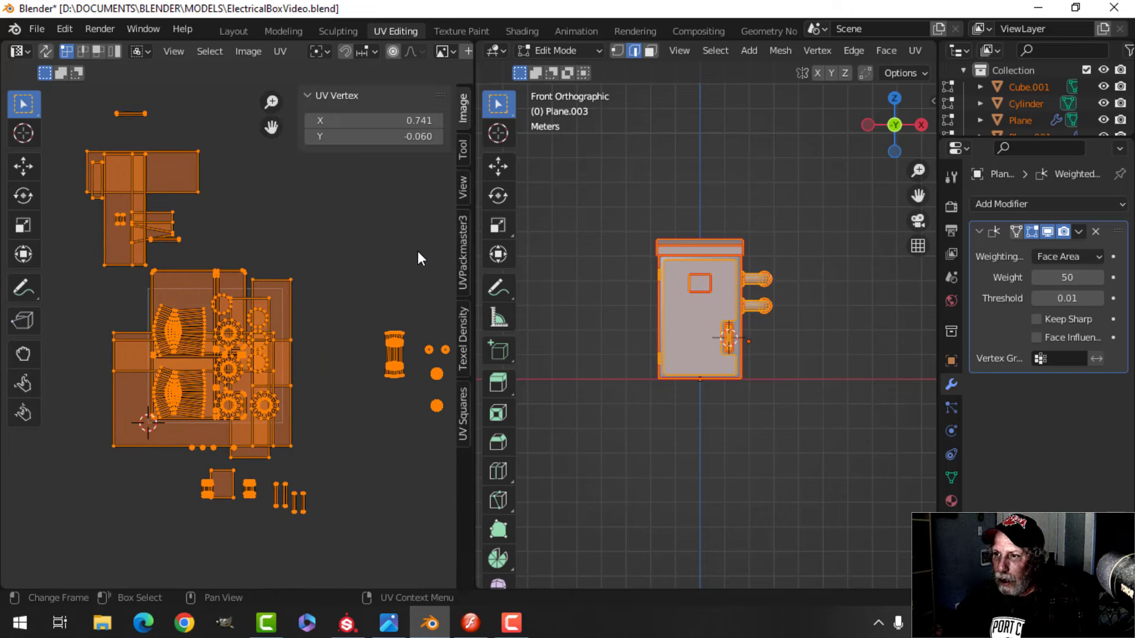
{"action": "left_click", "coordinate": [463, 248]}
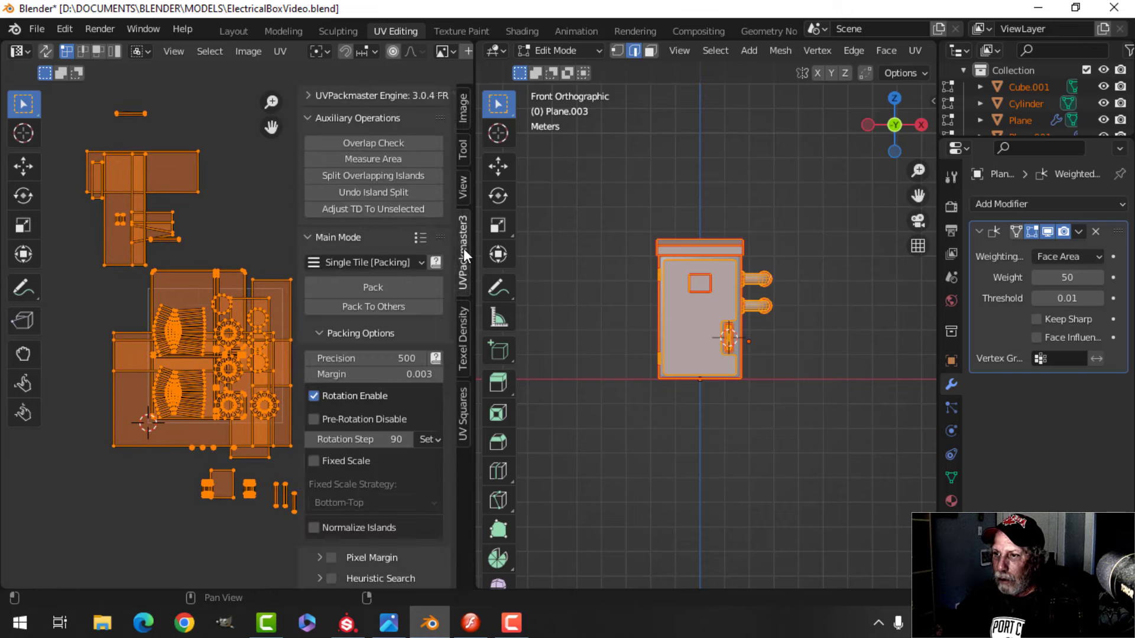
{"action": "left_click", "coordinate": [388, 287]}
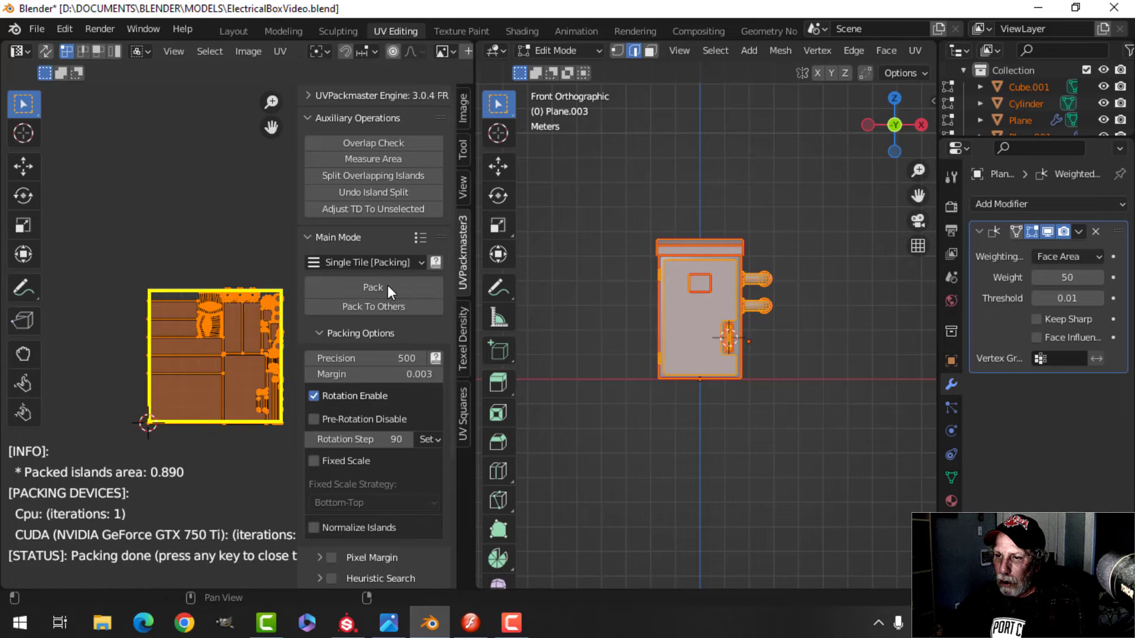
{"action": "key", "text": "n"}
{"action": "scroll", "coordinate": [330, 366], "scroll_direction": "up", "scroll_amount": 6}
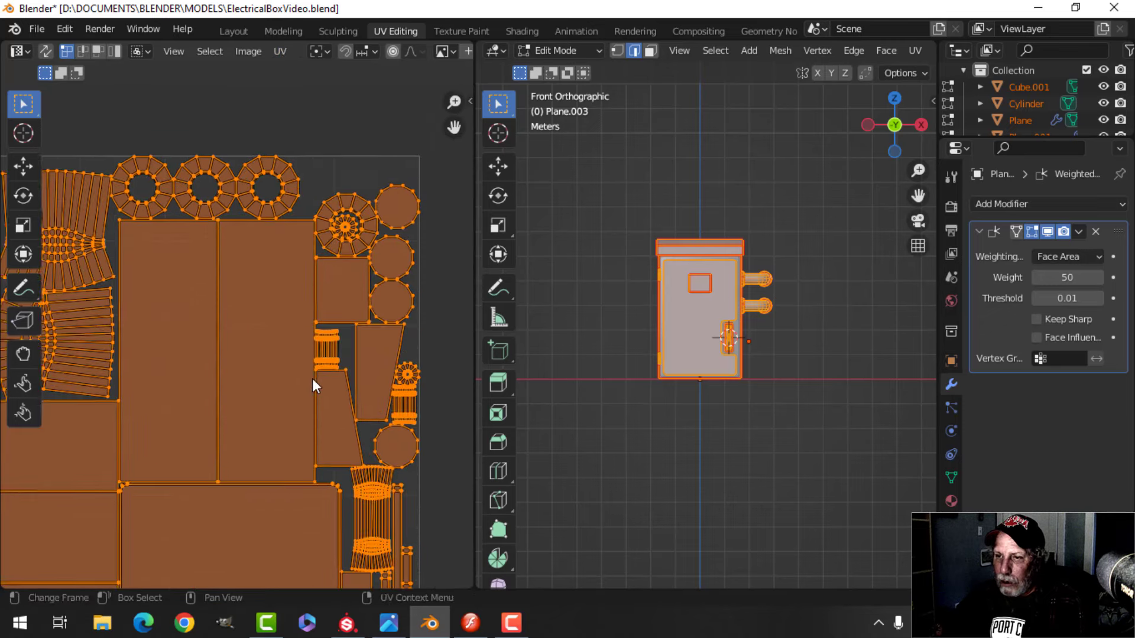
{"action": "scroll", "coordinate": [312, 378], "scroll_direction": "down", "scroll_amount": 6}
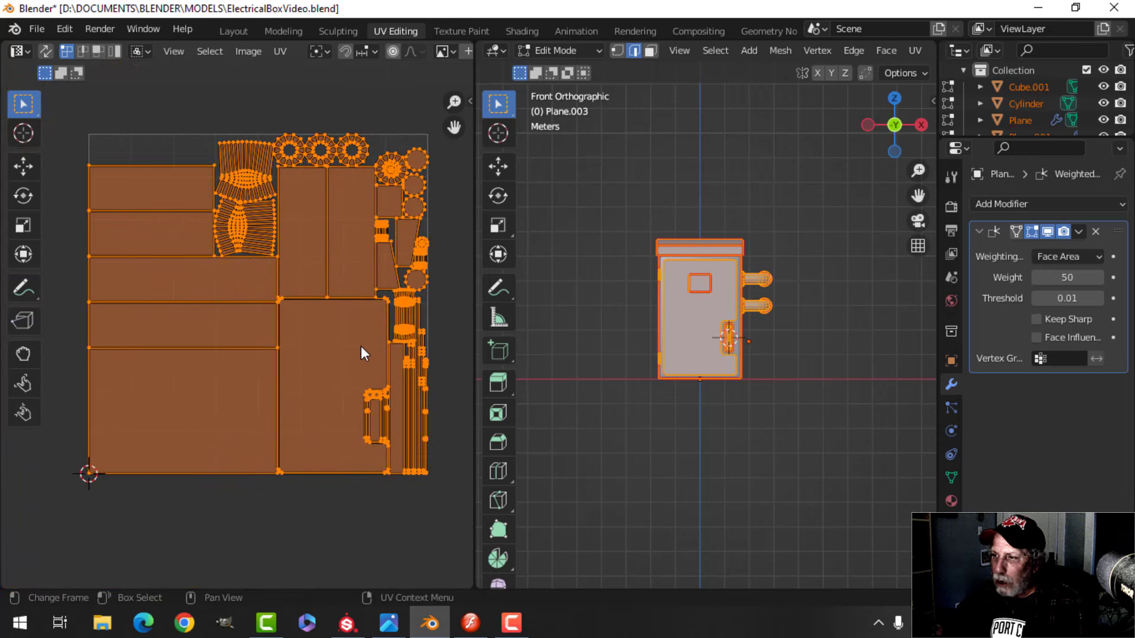
{"action": "scroll", "coordinate": [358, 349], "scroll_direction": "down", "scroll_amount": 1}
{"action": "key", "text": "Tab"}
{"action": "scroll", "coordinate": [779, 353], "scroll_direction": "up", "scroll_amount": 5}
{"action": "middle_click_drag", "start_coordinate": [779, 353], "coordinate": [731, 387]}
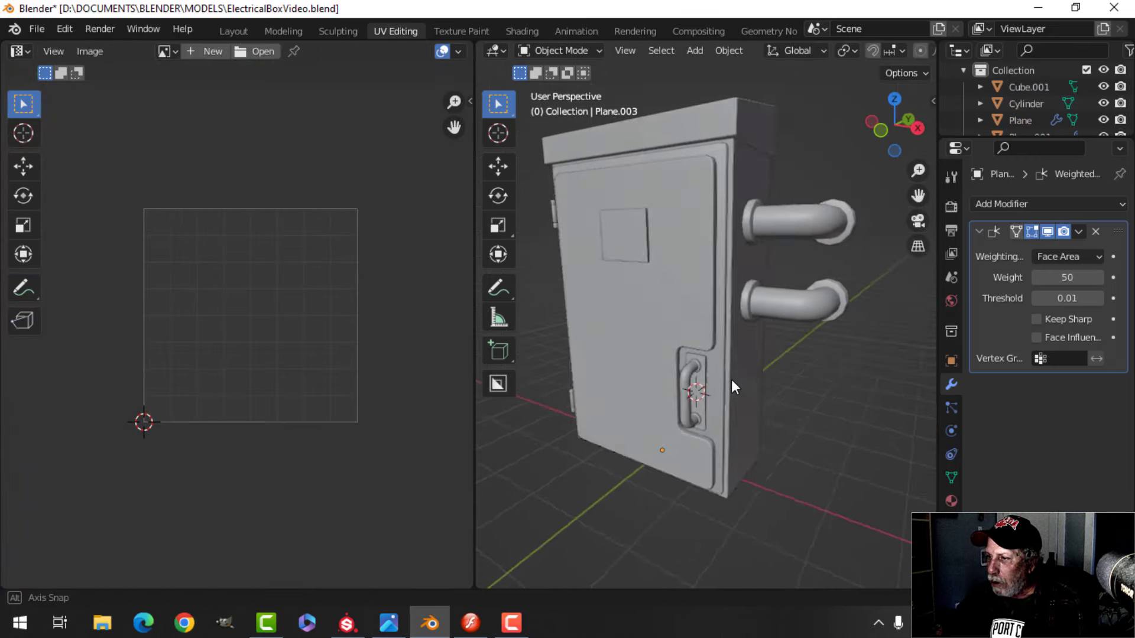
Select every part of the electrical box and open them together in mesh editing to show their packed UV islands
{"action": "scroll", "coordinate": [727, 381], "scroll_direction": "down", "scroll_amount": 2}
{"action": "key", "text": "a"}
{"action": "middle_click_drag", "start_coordinate": [785, 350], "coordinate": [799, 371]}
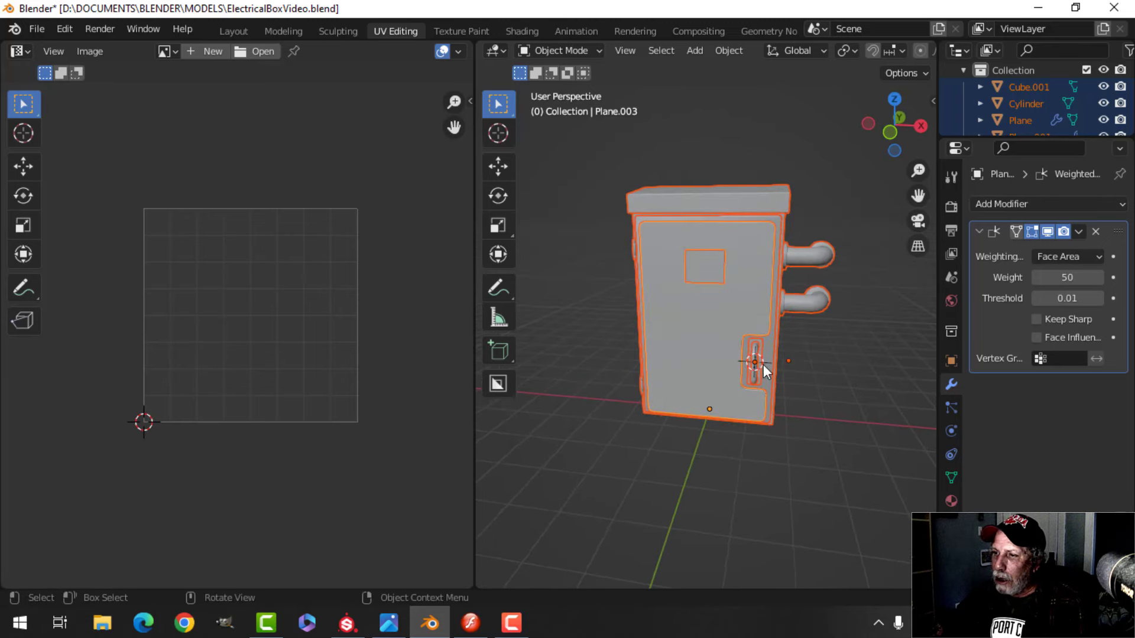
{"action": "key", "text": "Tab"}
{"action": "scroll", "coordinate": [329, 335], "scroll_direction": "up", "scroll_amount": 4}
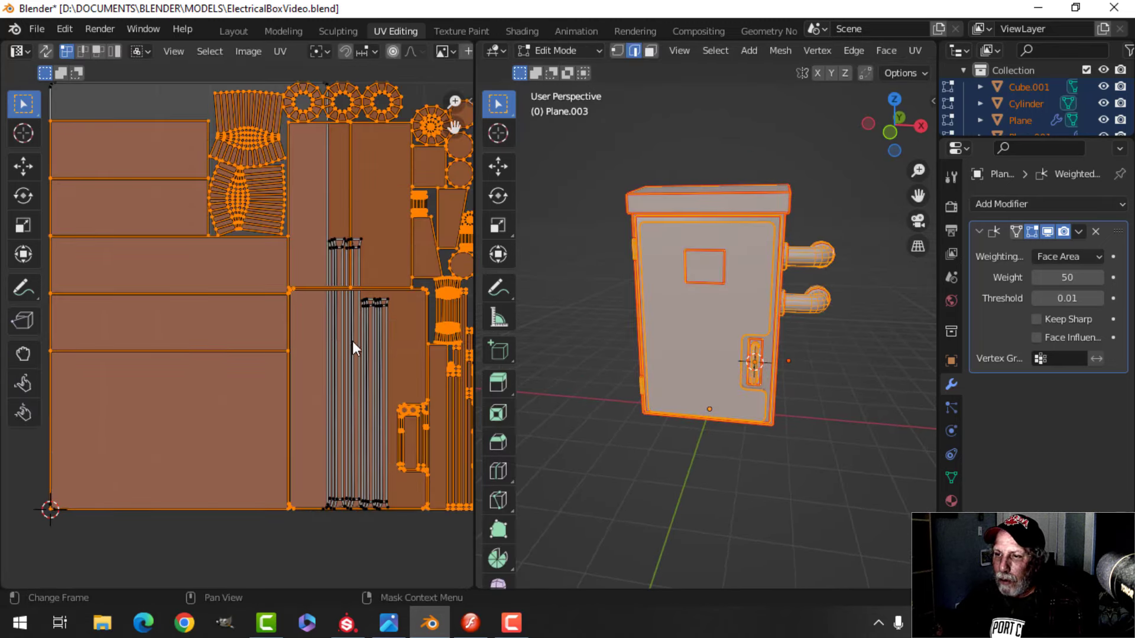
{"action": "scroll", "coordinate": [353, 342], "scroll_direction": "down", "scroll_amount": 2}
{"action": "scroll", "coordinate": [344, 340], "scroll_direction": "up", "scroll_amount": 6}
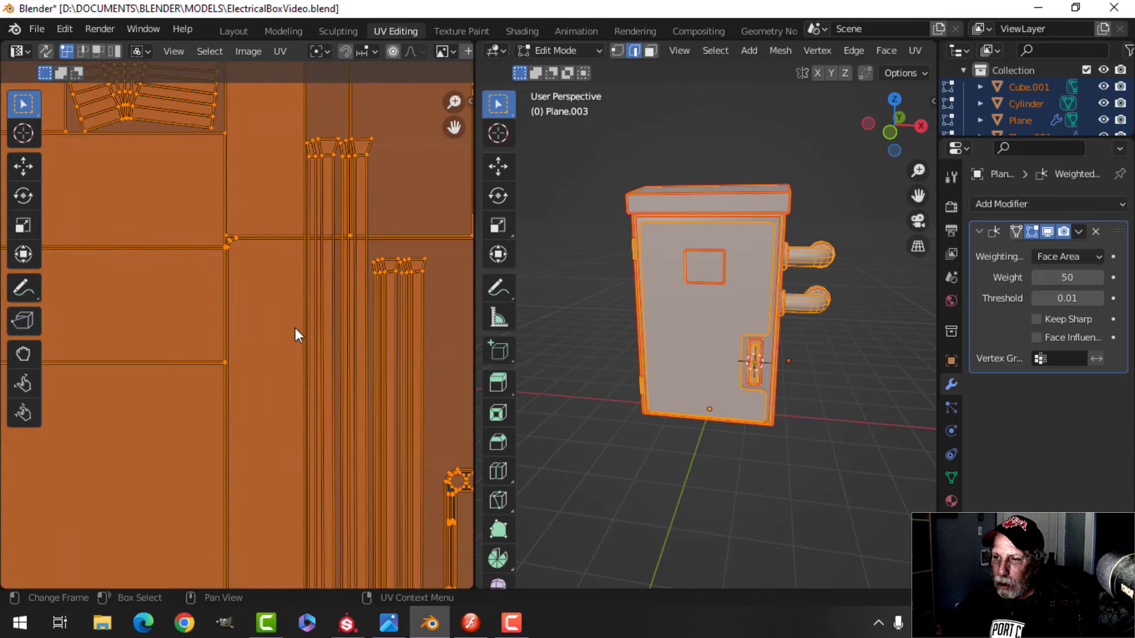
Repack all UV islands into a single tile with UVPackmaster3 and return to Object Mode
{"action": "key", "text": "n"}
{"action": "left_click", "coordinate": [375, 285]}
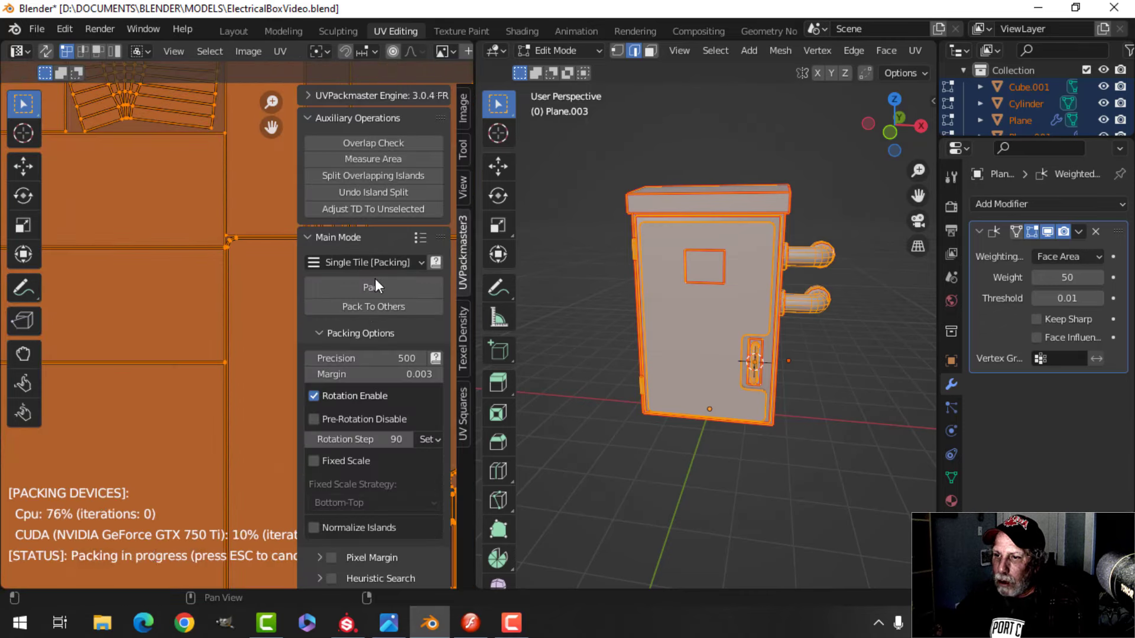
{"action": "key", "text": "n"}
{"action": "scroll", "coordinate": [383, 363], "scroll_direction": "down", "scroll_amount": 6}
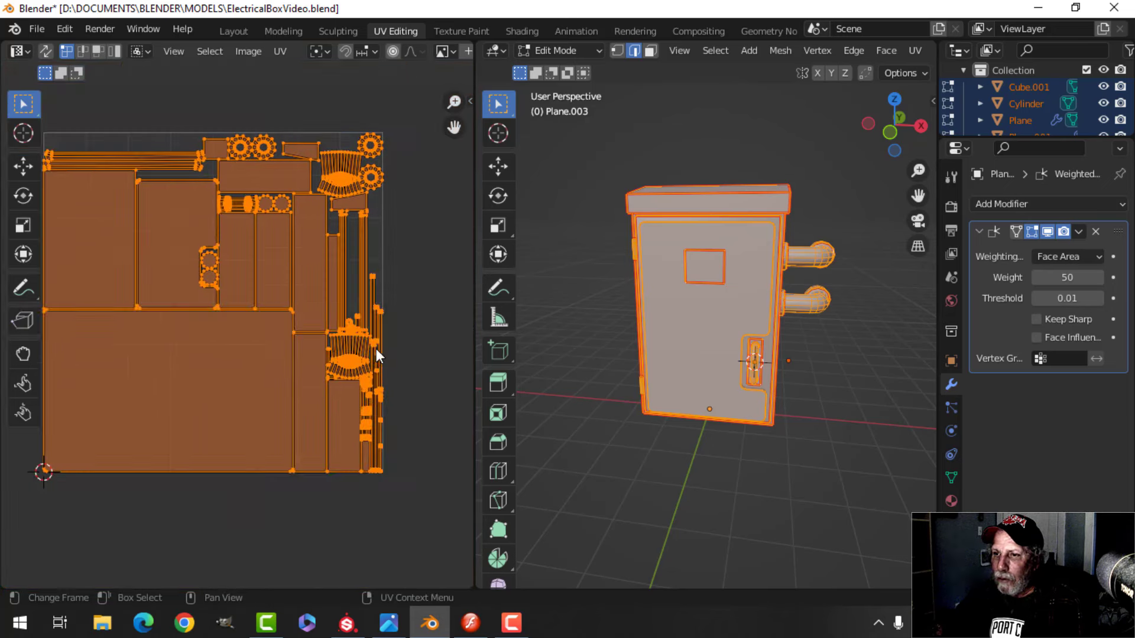
{"action": "middle_click_drag", "start_coordinate": [232, 279], "coordinate": [353, 301], "text": "shift"}
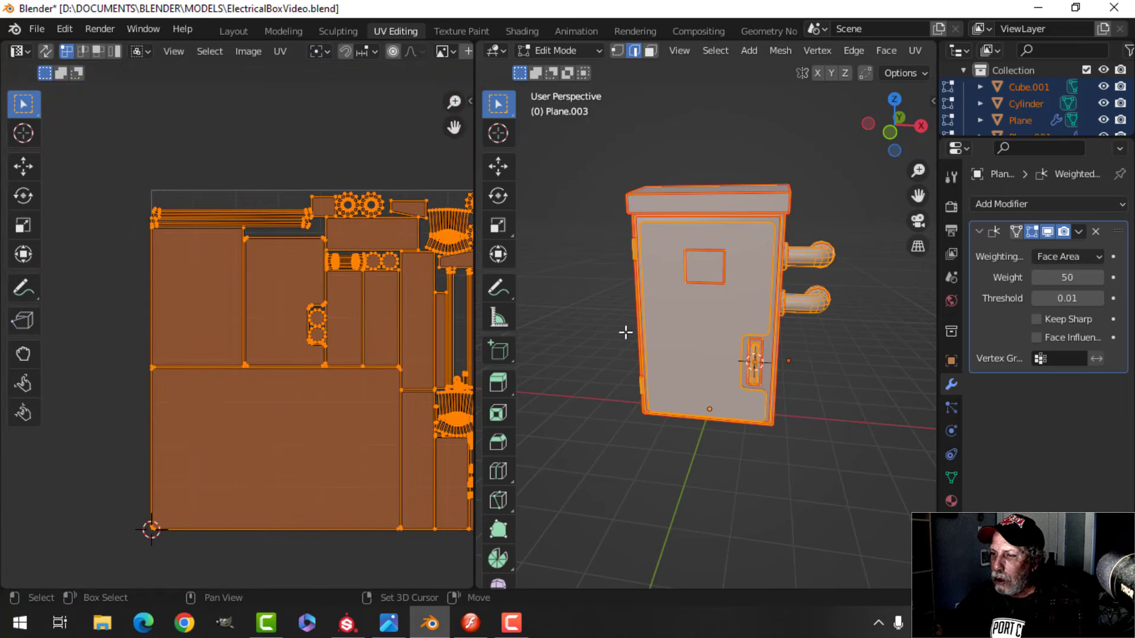
{"action": "key", "text": "Home"}
{"action": "key", "text": "Tab"}
{"action": "scroll", "coordinate": [389, 334], "scroll_direction": "down", "scroll_amount": 2}
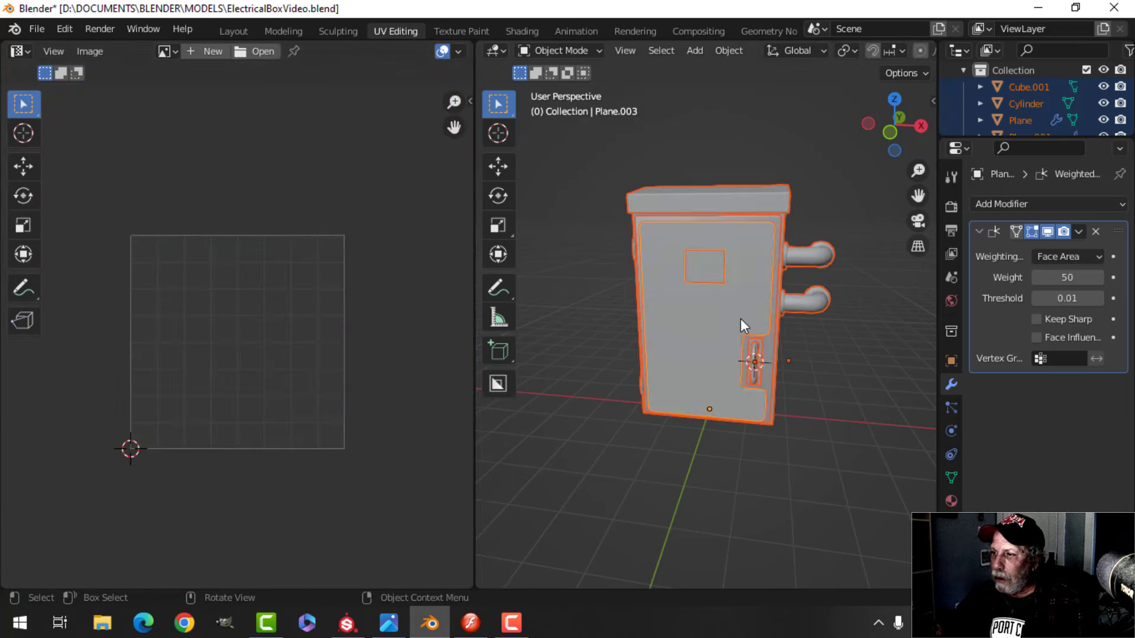
Export the electrical box as ElectricalBoxVideo.fbx into the EXPORT ELECTRICAL BOX VIDEO folder
{"action": "middle_click_drag", "start_coordinate": [740, 319], "coordinate": [644, 305]}
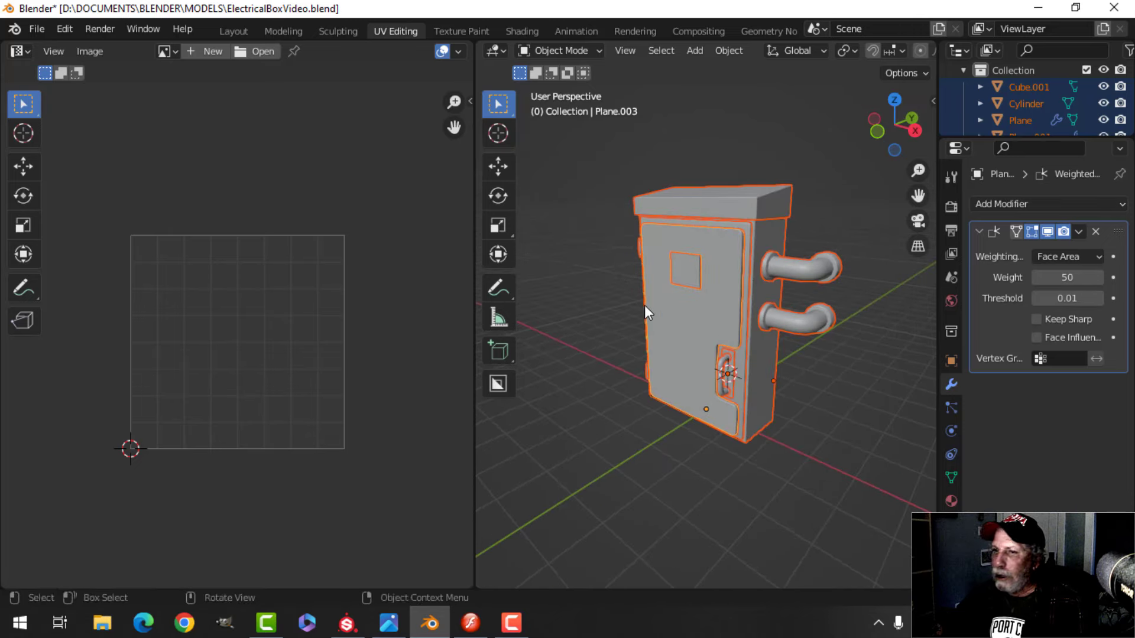
{"action": "left_click", "coordinate": [20, 28]}
{"action": "mouse_move", "coordinate": [30, 27]}
{"action": "mouse_move", "coordinate": [97, 271]}
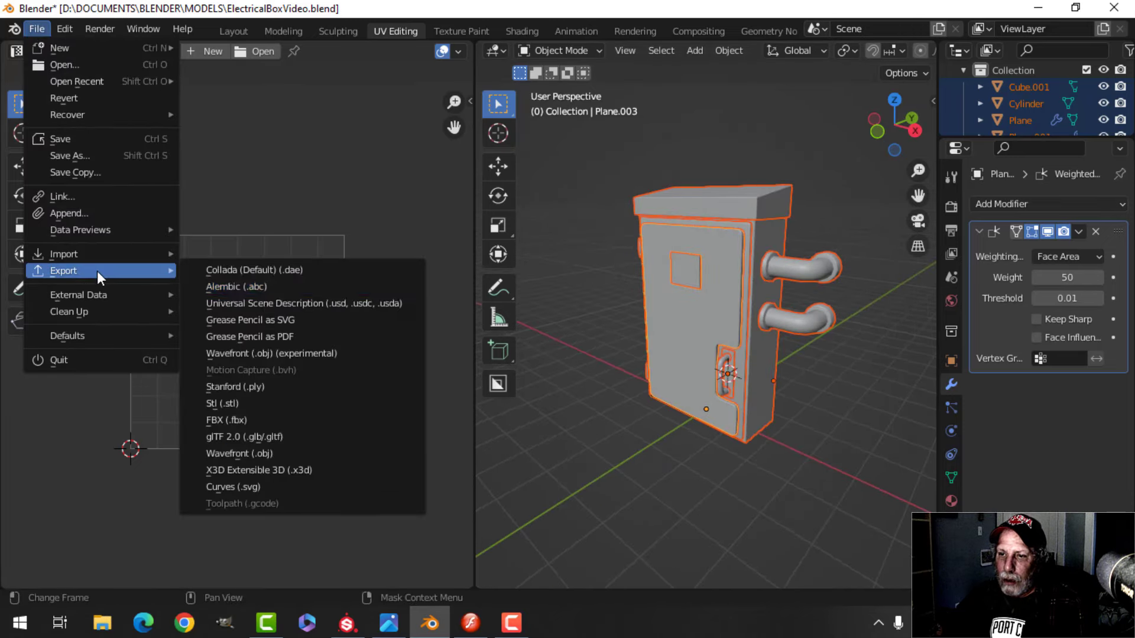
{"action": "left_click", "coordinate": [240, 421]}
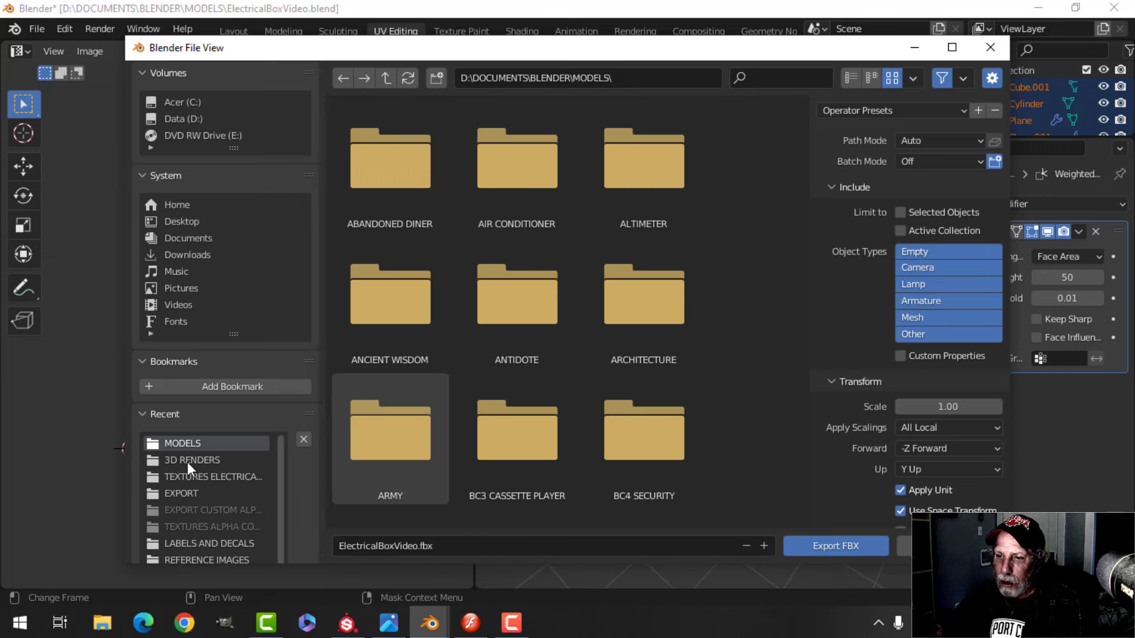
{"action": "left_click", "coordinate": [181, 494]}
{"action": "left_click", "coordinate": [386, 78]}
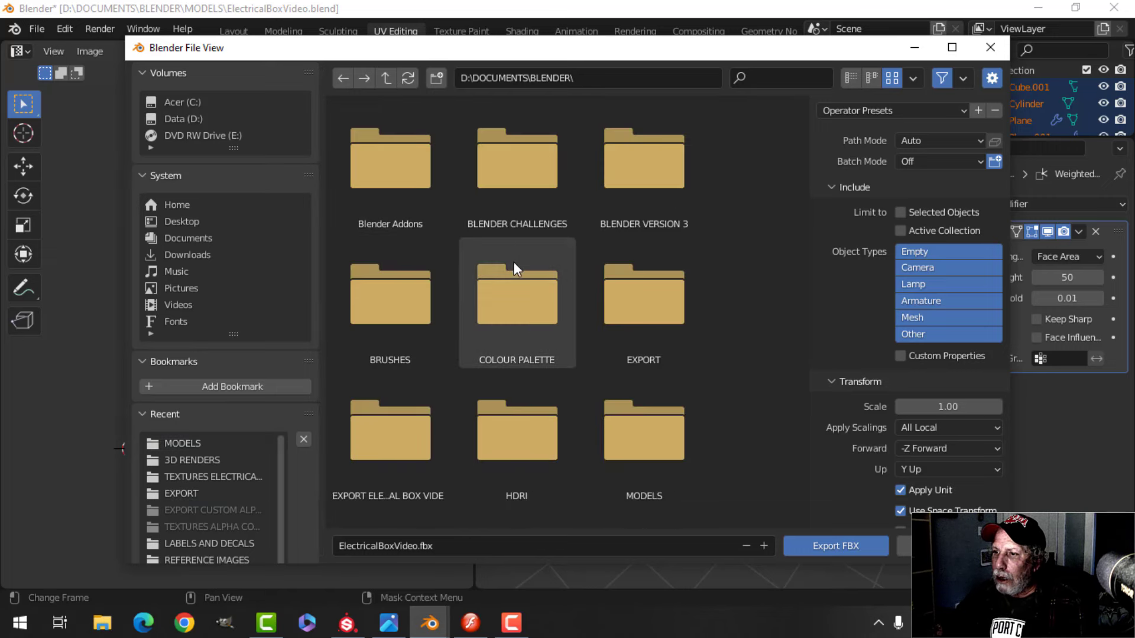
{"action": "left_click", "coordinate": [403, 462]}
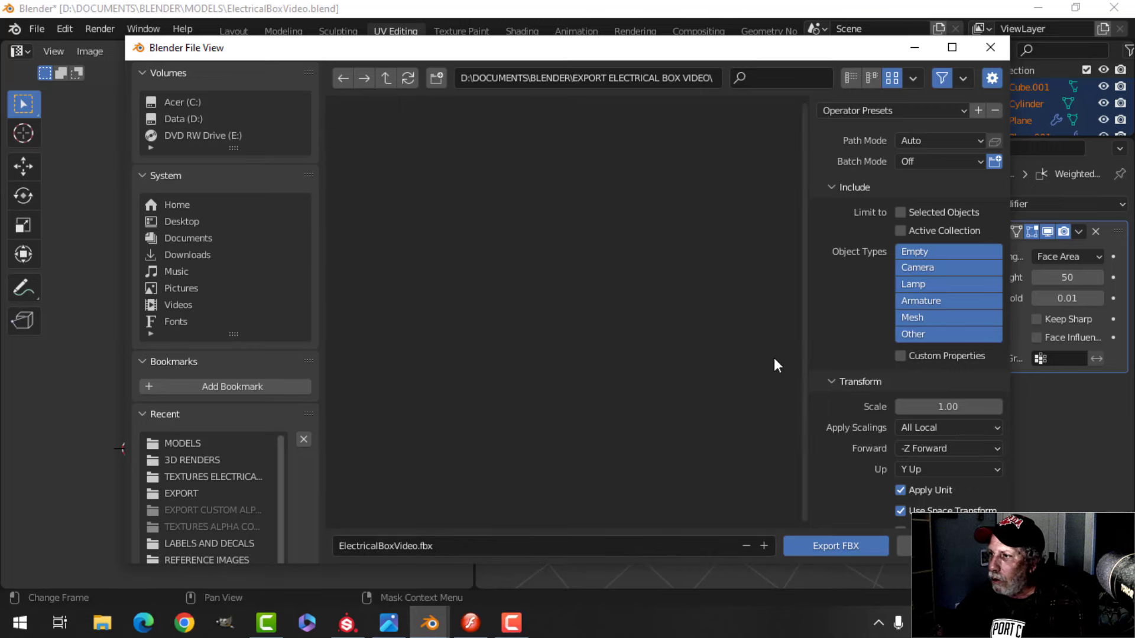
{"action": "left_click", "coordinate": [830, 545]}
Switch to Substance Painter and start a new project with the normal map format set to OpenGL
{"action": "left_click", "coordinate": [355, 627]}
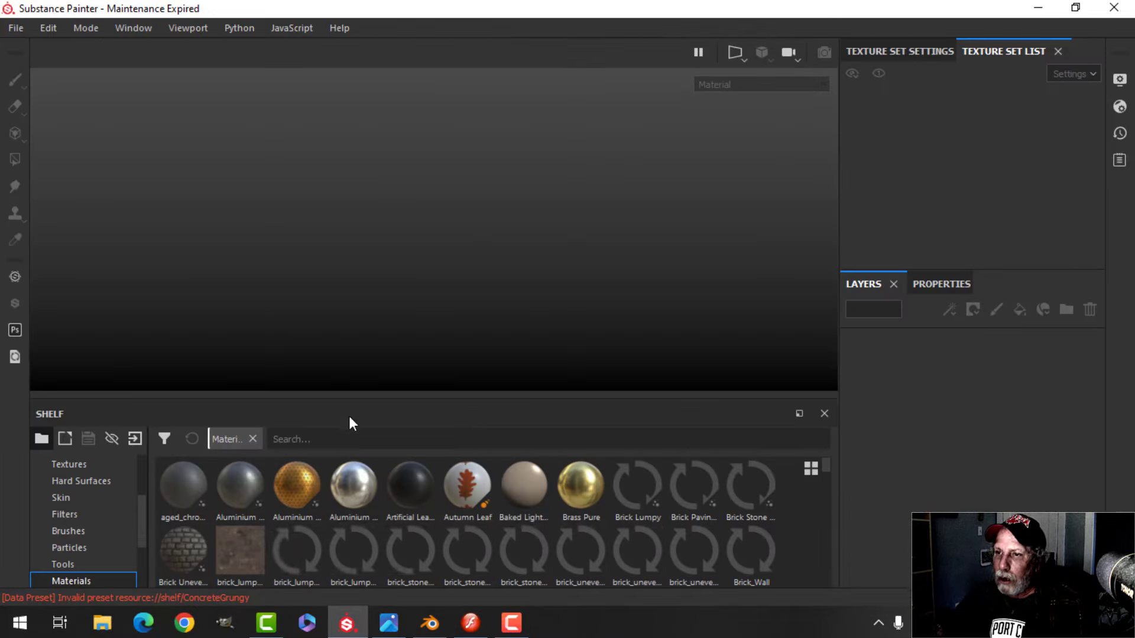
{"action": "left_click", "coordinate": [18, 34]}
{"action": "left_click", "coordinate": [31, 44]}
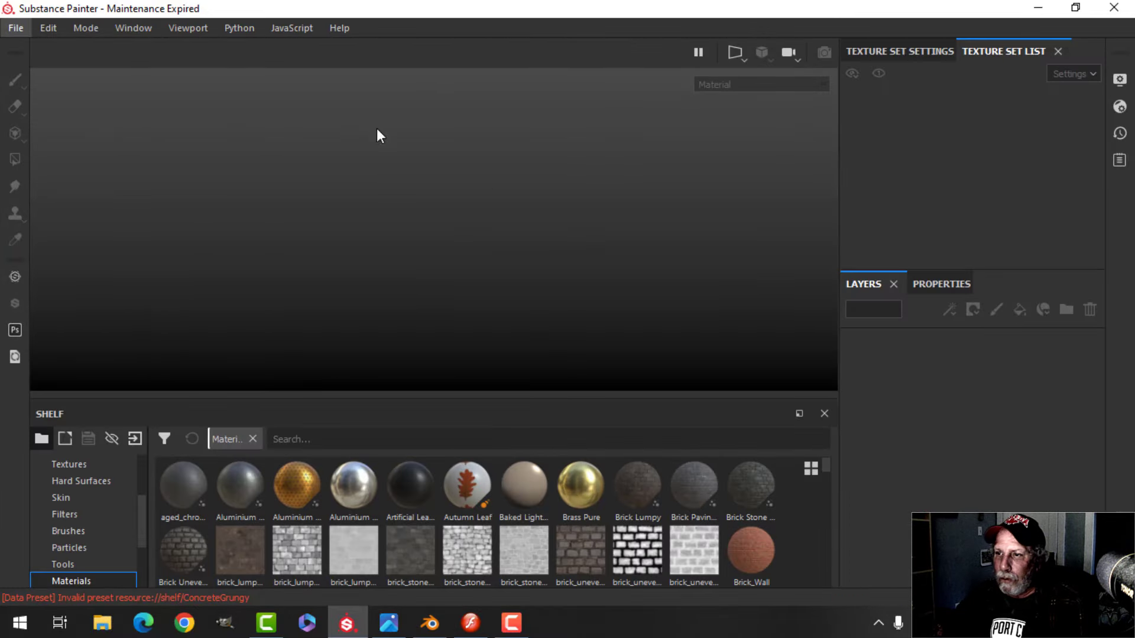
{"action": "left_click", "coordinate": [487, 152]}
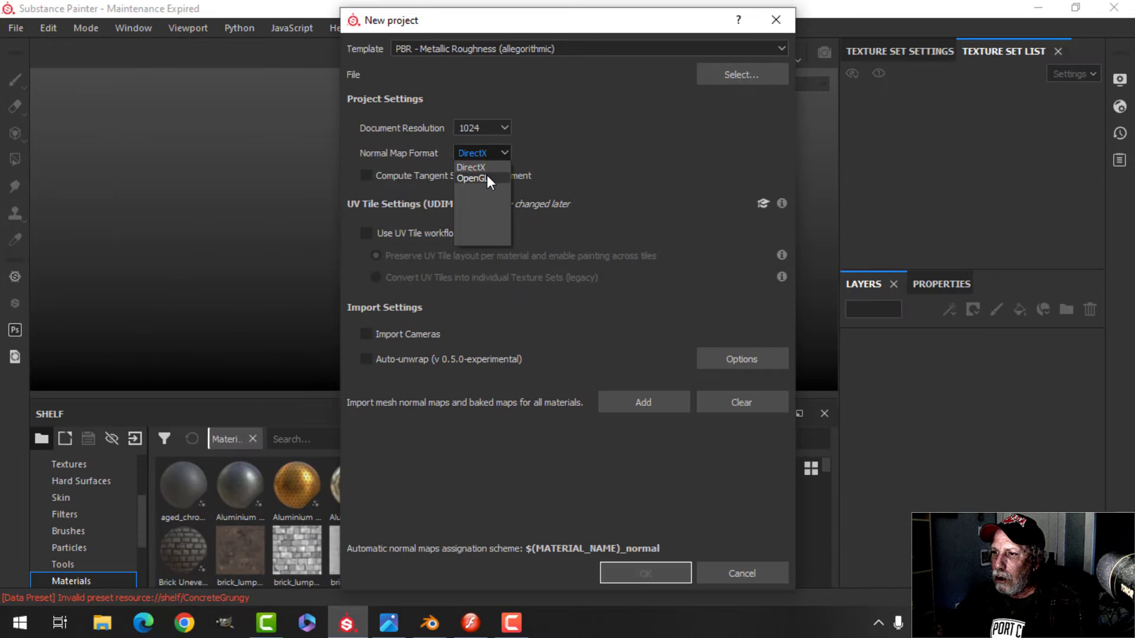
{"action": "left_click", "coordinate": [487, 175]}
Load ElectricalBoxVideo.fbx from the EXPORT ELECTRICAL BOX VIDEO folder as the project mesh and create the project
{"action": "left_click", "coordinate": [739, 80]}
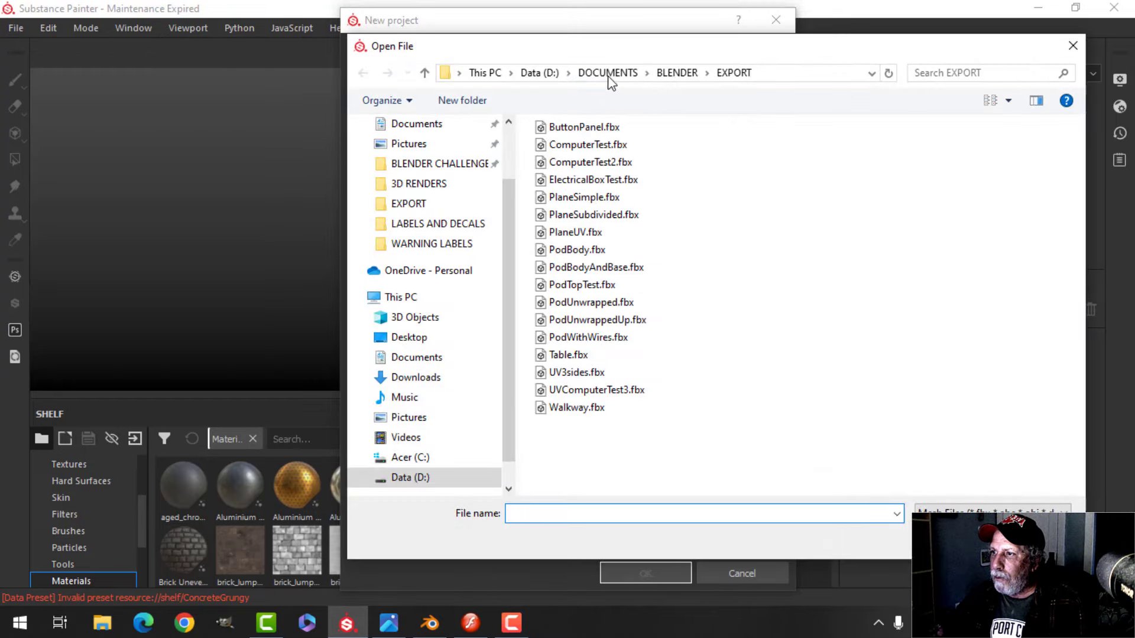
{"action": "left_click", "coordinate": [678, 73]}
{"action": "double_click", "coordinate": [585, 297]}
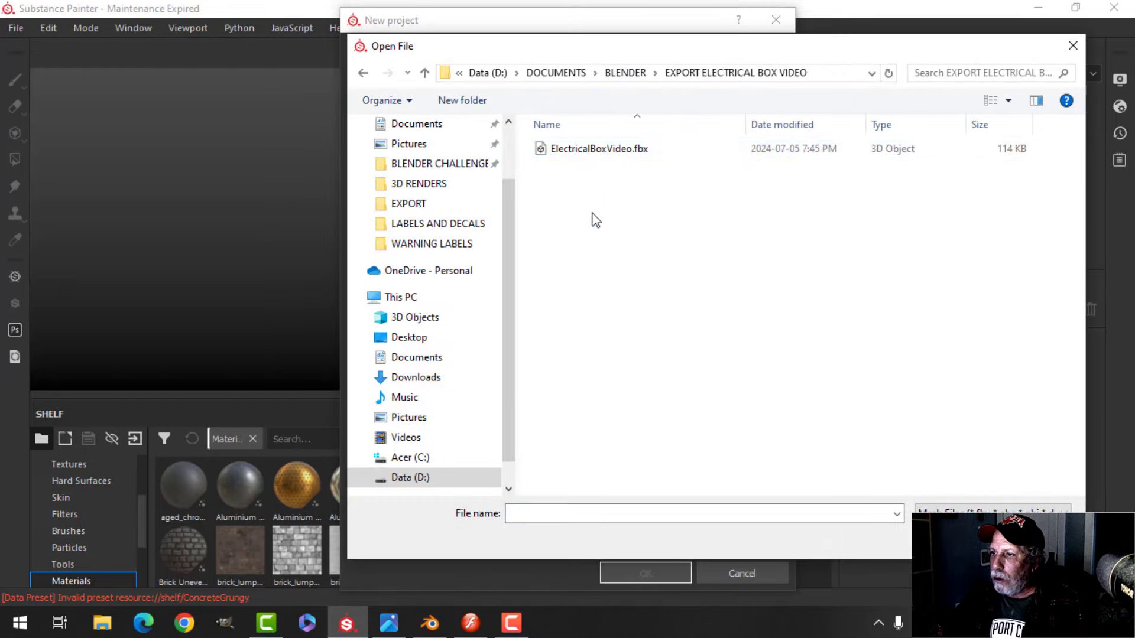
{"action": "key", "text": "Return"}
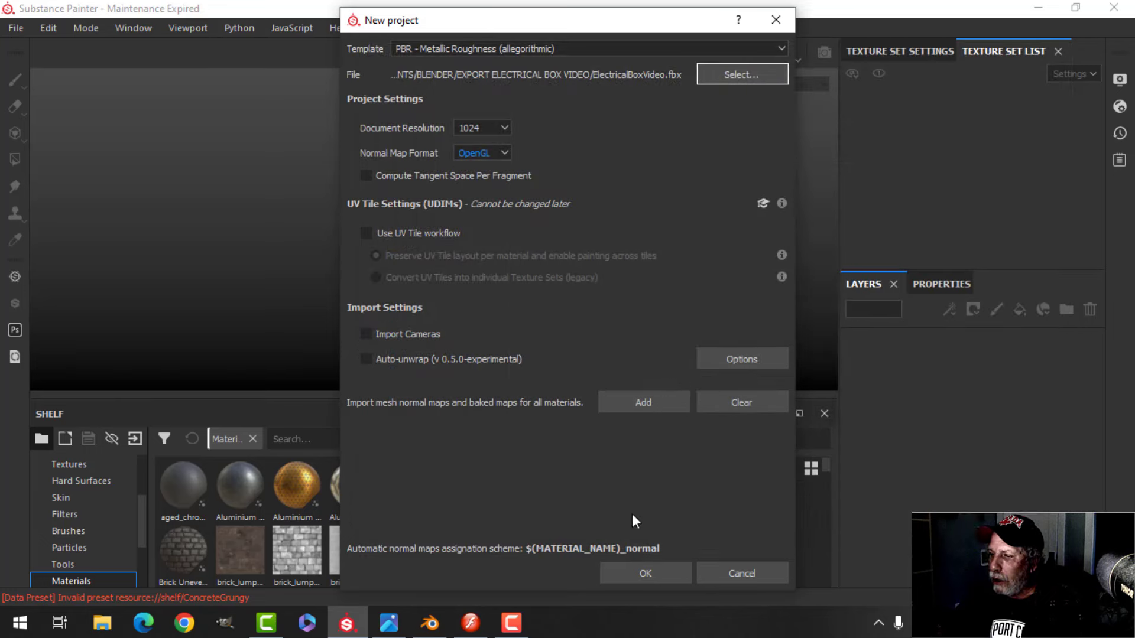
{"action": "left_click", "coordinate": [639, 574]}
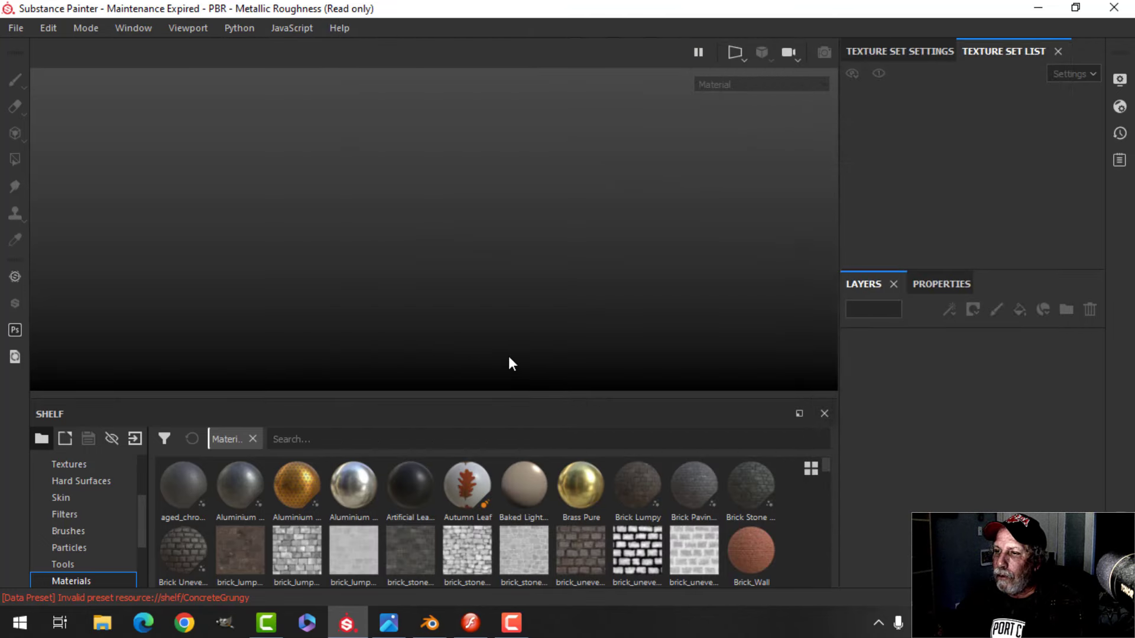
Open the mesh map baking options for the ElectricalBox texture set
{"action": "left_click_drag", "start_coordinate": [554, 337], "coordinate": [605, 250], "text": "alt"}
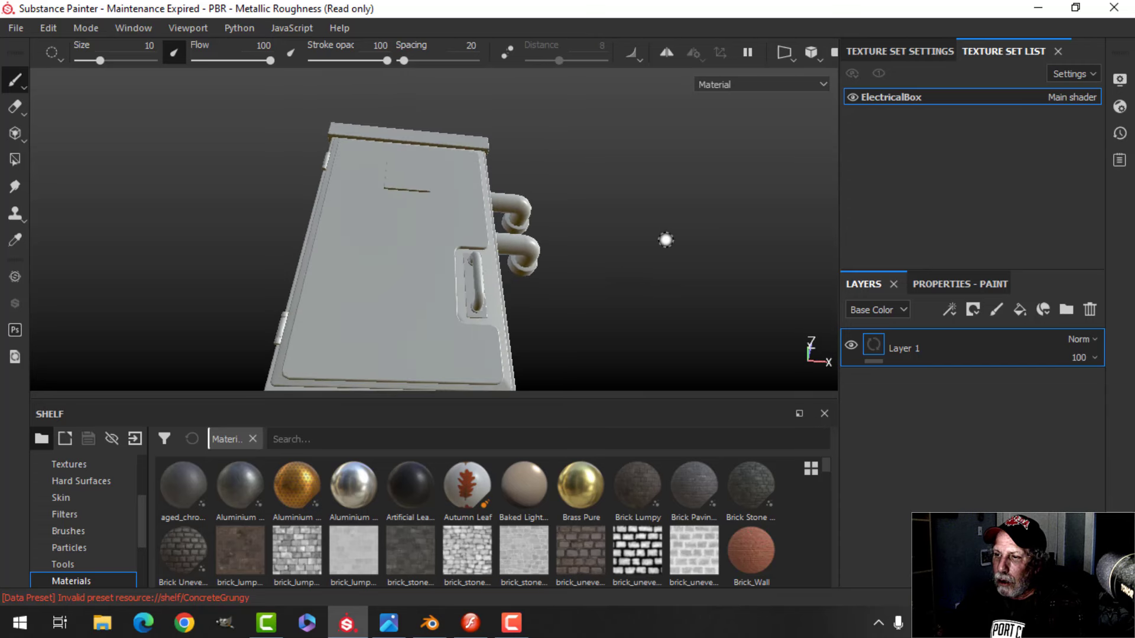
{"action": "right_click_drag", "start_coordinate": [666, 240], "coordinate": [643, 252], "text": "shift"}
{"action": "scroll", "coordinate": [652, 270], "scroll_direction": "up", "scroll_amount": 3}
{"action": "left_click_drag", "start_coordinate": [652, 269], "coordinate": [546, 312], "text": "alt"}
{"action": "scroll", "coordinate": [587, 342], "scroll_direction": "down", "scroll_amount": 3}
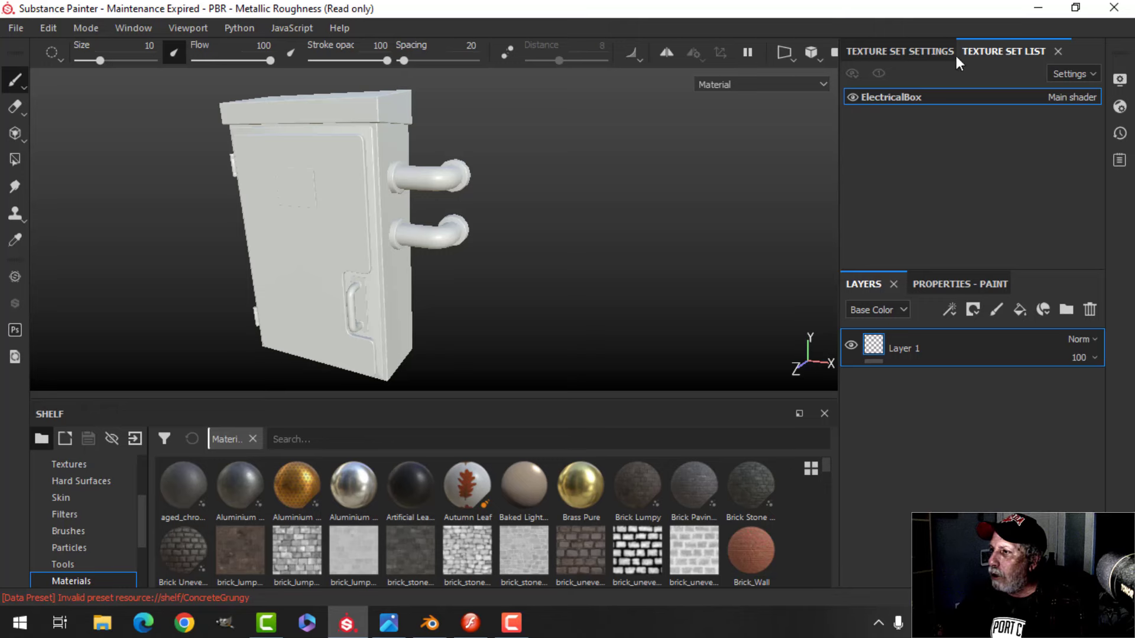
{"action": "left_click", "coordinate": [927, 52]}
{"action": "scroll", "coordinate": [980, 218], "scroll_direction": "down", "scroll_amount": 10}
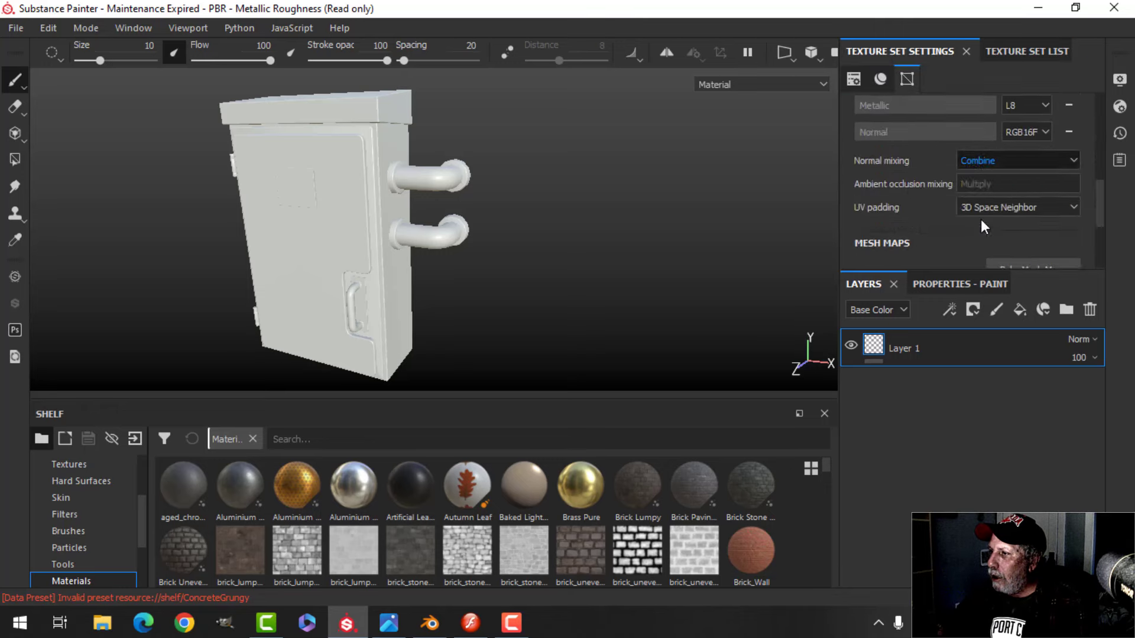
{"action": "left_click", "coordinate": [1026, 129]}
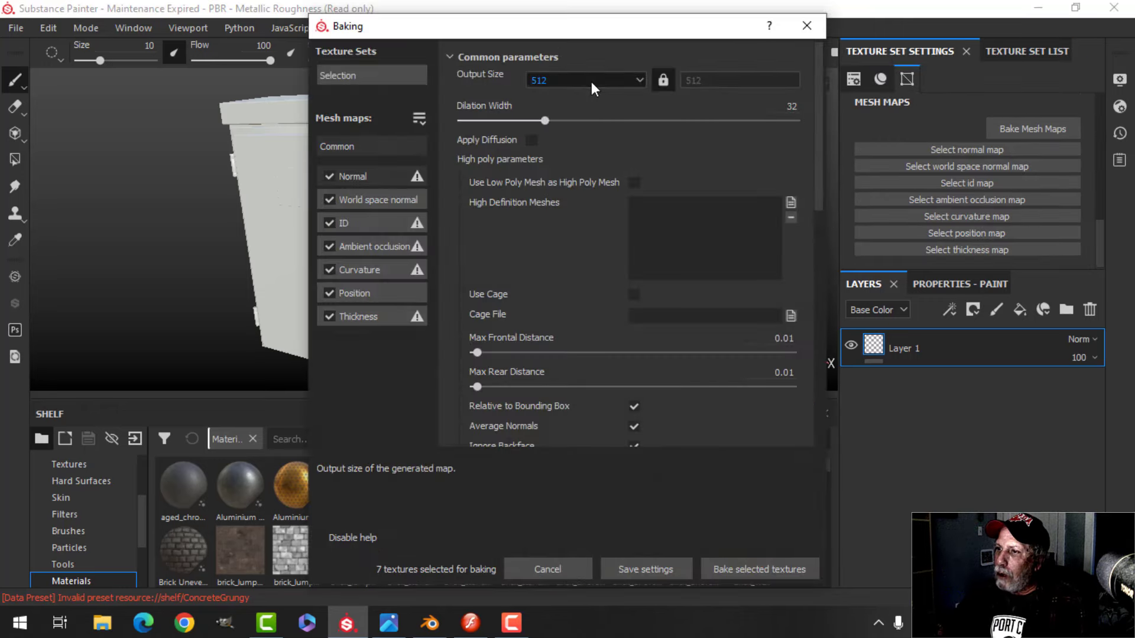
Bake the mesh maps at an output size of 2048 with the ID and Thickness maps excluded
{"action": "left_click", "coordinate": [591, 82]}
{"action": "left_click", "coordinate": [566, 159]}
{"action": "left_click", "coordinate": [329, 223]}
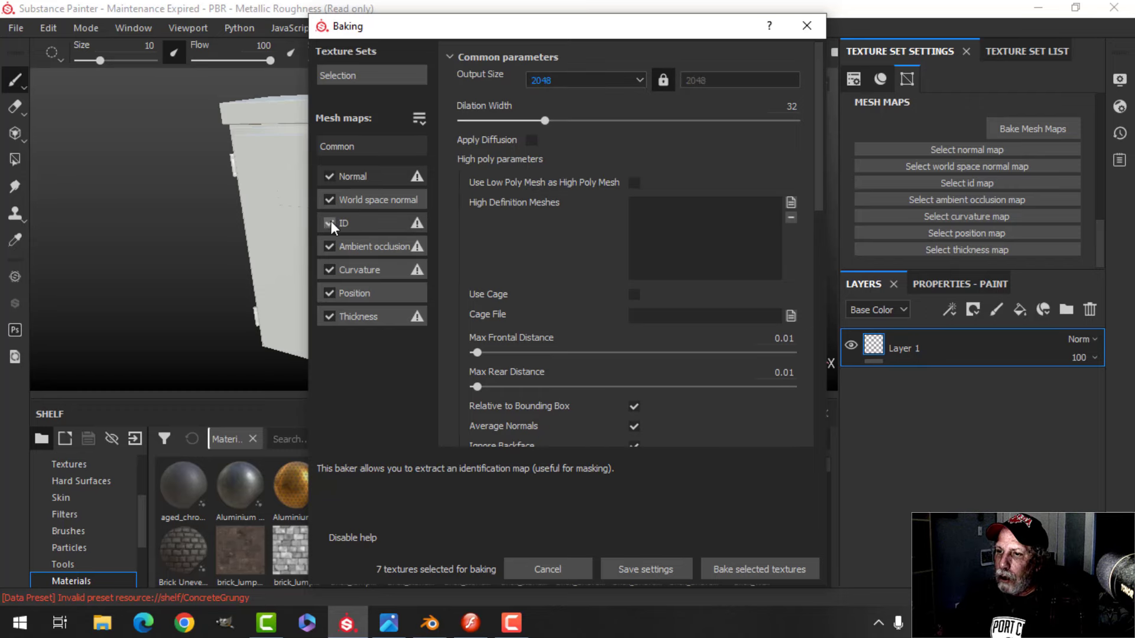
{"action": "left_click", "coordinate": [330, 316]}
{"action": "left_click", "coordinate": [723, 569]}
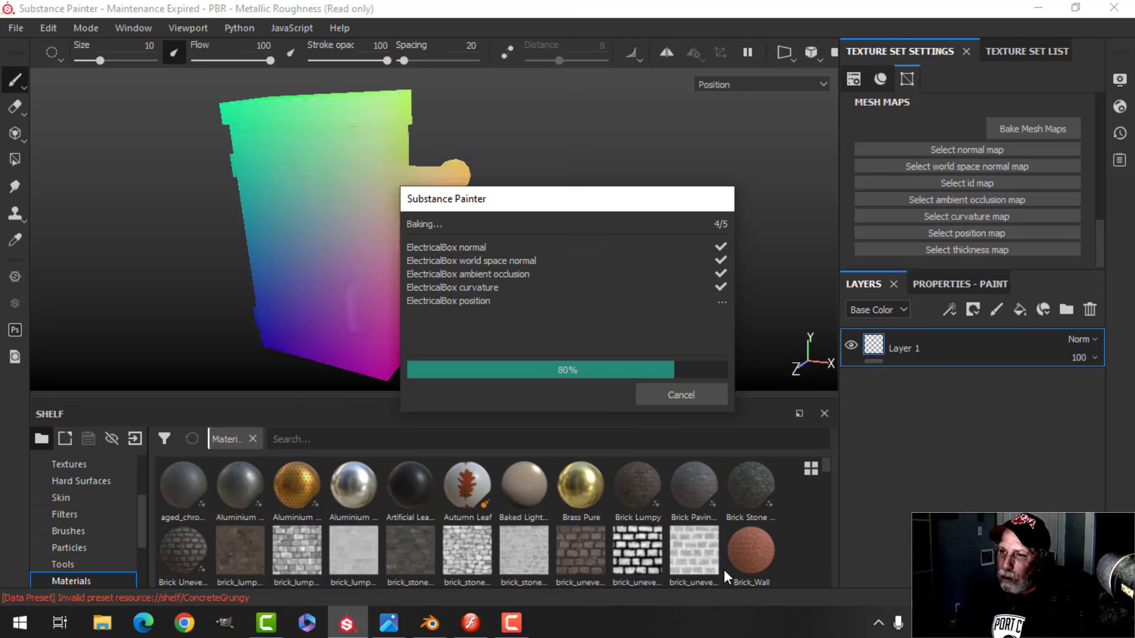
{"action": "left_click", "coordinate": [708, 399]}
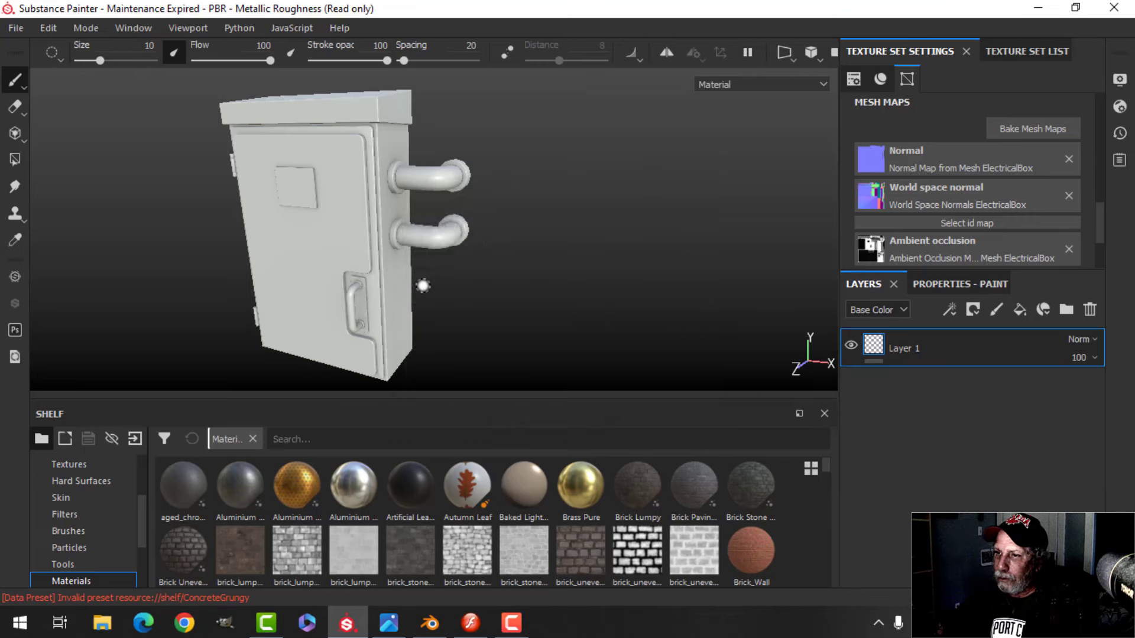
Activate Temporal Anti-Aliasing in the camera display settings for the baked electrical box
{"action": "left_click_drag", "start_coordinate": [423, 284], "coordinate": [452, 224], "text": "alt"}
{"action": "scroll", "coordinate": [562, 241], "scroll_direction": "up", "scroll_amount": 3}
{"action": "scroll", "coordinate": [454, 230], "scroll_direction": "down", "scroll_amount": 3}
{"action": "middle_click_drag", "start_coordinate": [473, 258], "coordinate": [500, 288], "text": "alt"}
{"action": "left_click_drag", "start_coordinate": [500, 287], "coordinate": [565, 298], "text": "alt"}
{"action": "scroll", "coordinate": [502, 286], "scroll_direction": "down", "scroll_amount": 3}
{"action": "middle_click_drag", "start_coordinate": [489, 287], "coordinate": [516, 243], "text": "alt"}
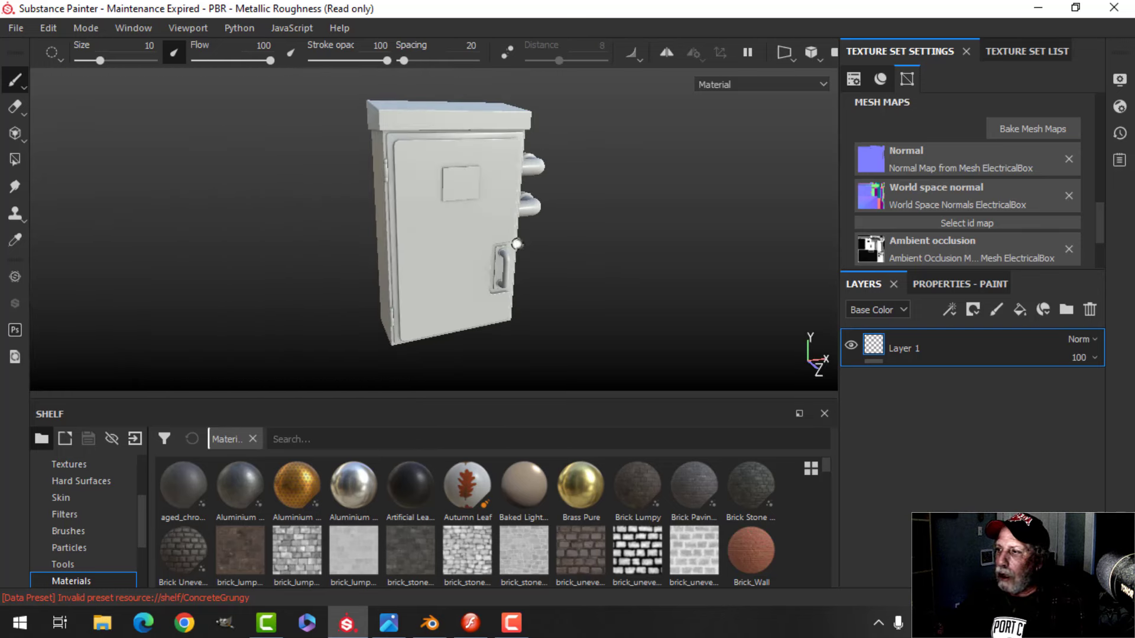
{"action": "left_click", "coordinate": [1119, 80]}
{"action": "scroll", "coordinate": [872, 398], "scroll_direction": "down", "scroll_amount": 10}
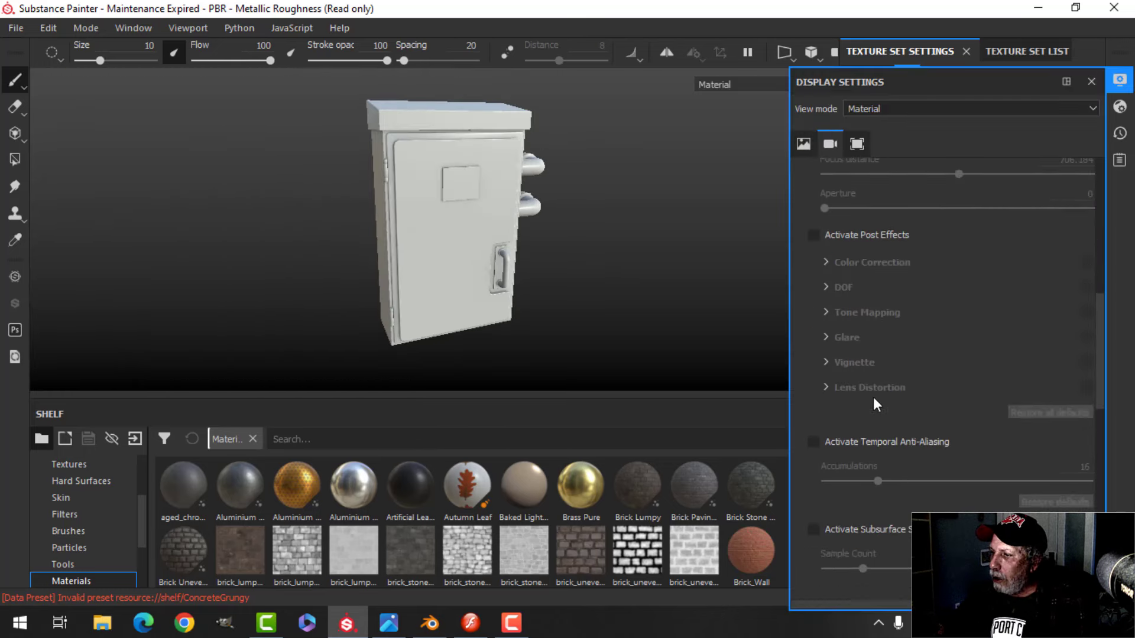
{"action": "left_click", "coordinate": [815, 441]}
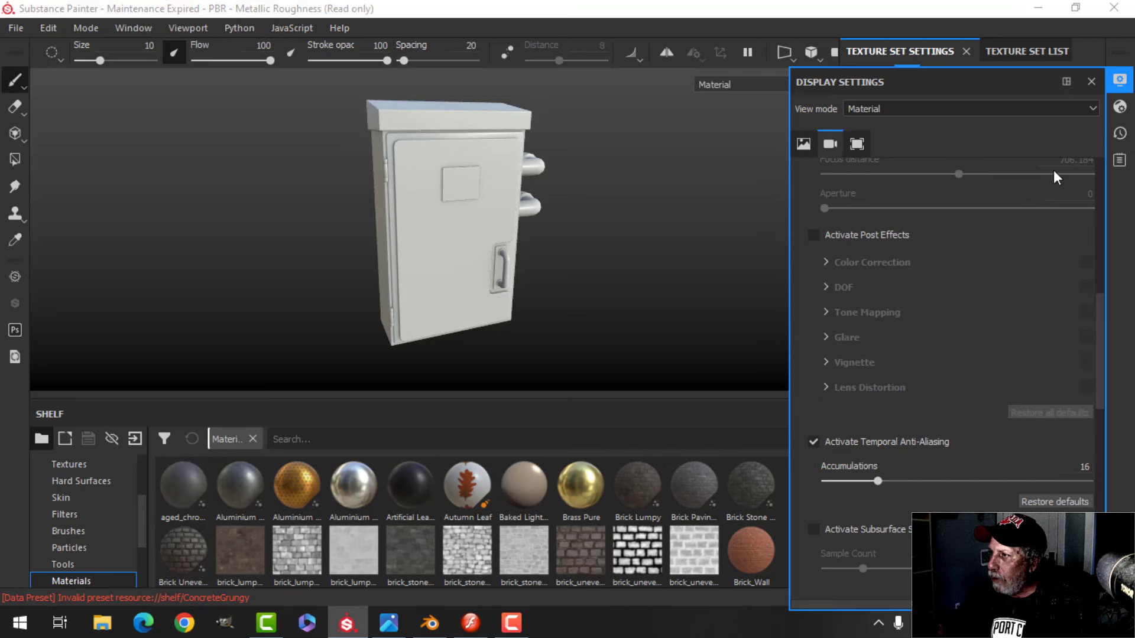
{"action": "left_click", "coordinate": [1119, 79]}
Delete the empty Layer 1 from the ElectricalBox texture set
{"action": "left_click_drag", "start_coordinate": [523, 221], "coordinate": [423, 234], "text": "alt"}
{"action": "scroll", "coordinate": [479, 312], "scroll_direction": "up", "scroll_amount": 3}
{"action": "middle_click_drag", "start_coordinate": [480, 317], "coordinate": [413, 195], "text": "alt"}
{"action": "left_click_drag", "start_coordinate": [413, 195], "coordinate": [481, 221], "text": "alt"}
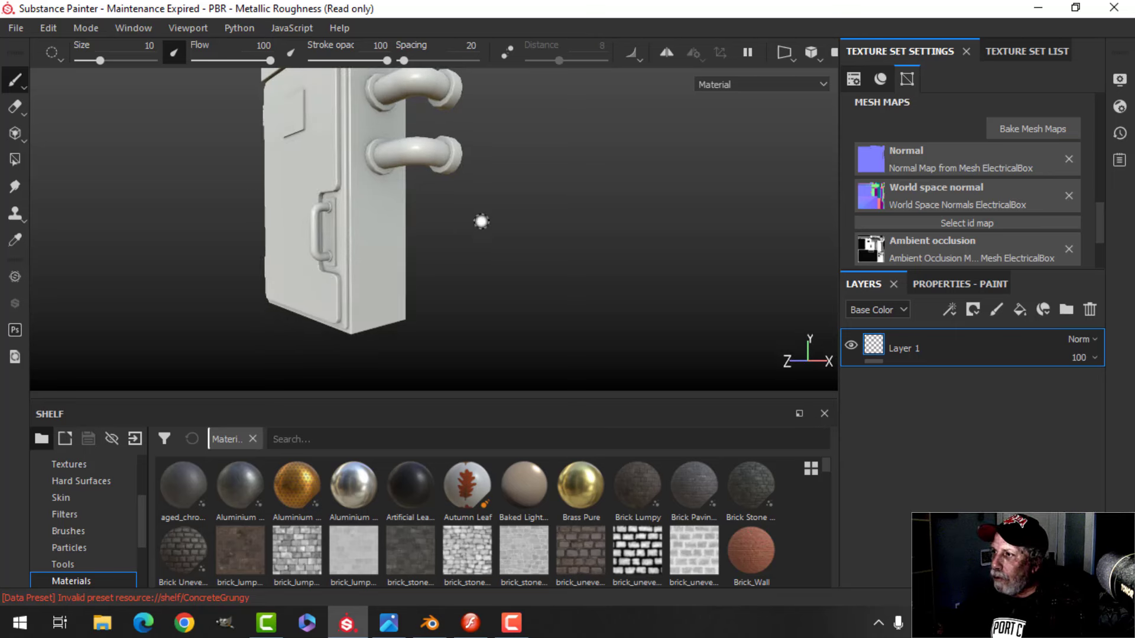
{"action": "left_click", "coordinate": [1038, 54]}
{"action": "mouse_move", "coordinate": [477, 171]}
{"action": "left_mouse_down", "text": "alt"}
{"action": "mouse_move", "coordinate": [512, 218]}
{"action": "mouse_move", "coordinate": [482, 236]}
{"action": "mouse_move", "coordinate": [540, 250]}
{"action": "mouse_move", "coordinate": [529, 269]}
{"action": "mouse_move", "coordinate": [536, 292]}
{"action": "mouse_move", "coordinate": [550, 266]}
{"action": "left_mouse_up", "text": "alt"}
{"action": "left_click", "coordinate": [1089, 309]}
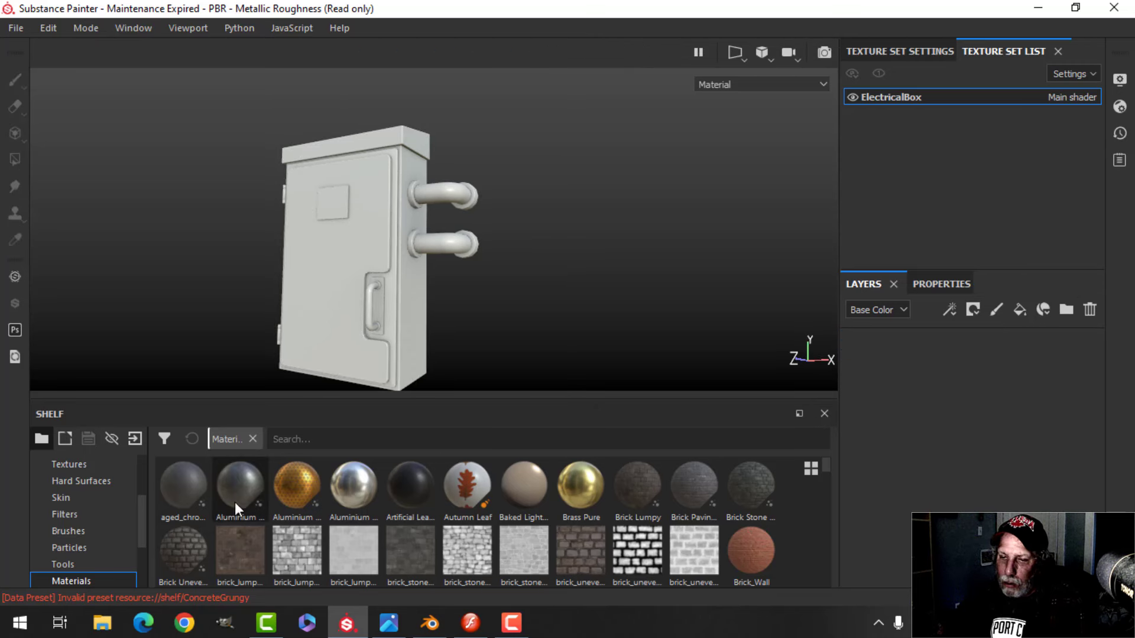
Find the MetalElecBox smart material by searching "metalele" and add it to the ElectricalBox layer stack
{"action": "scroll", "coordinate": [120, 556], "scroll_direction": "down", "scroll_amount": 3}
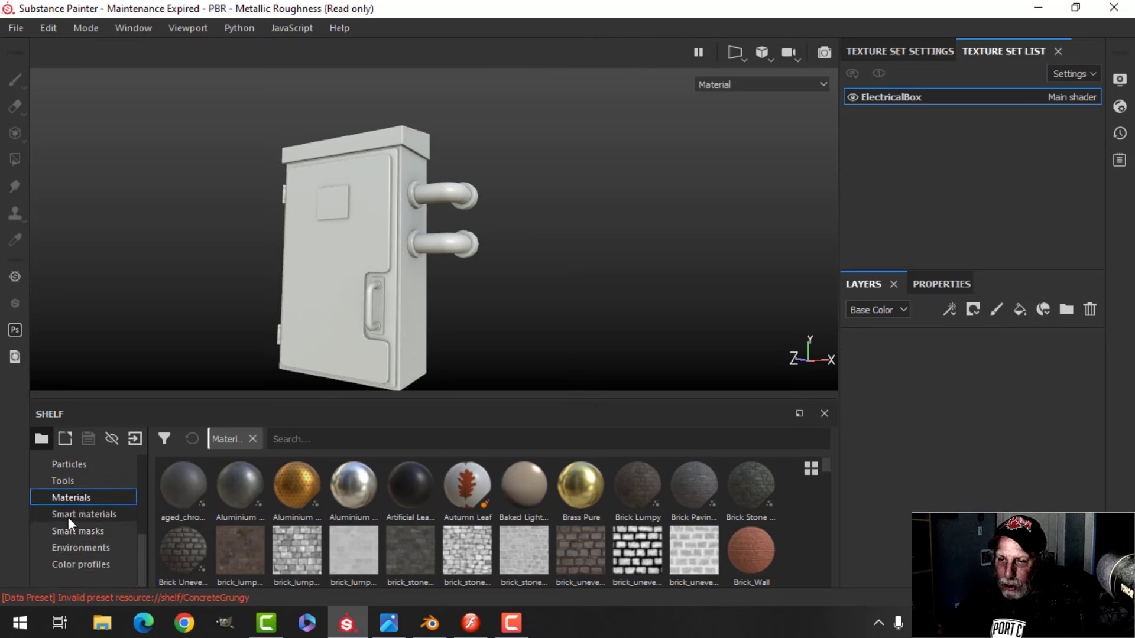
{"action": "left_click", "coordinate": [337, 441]}
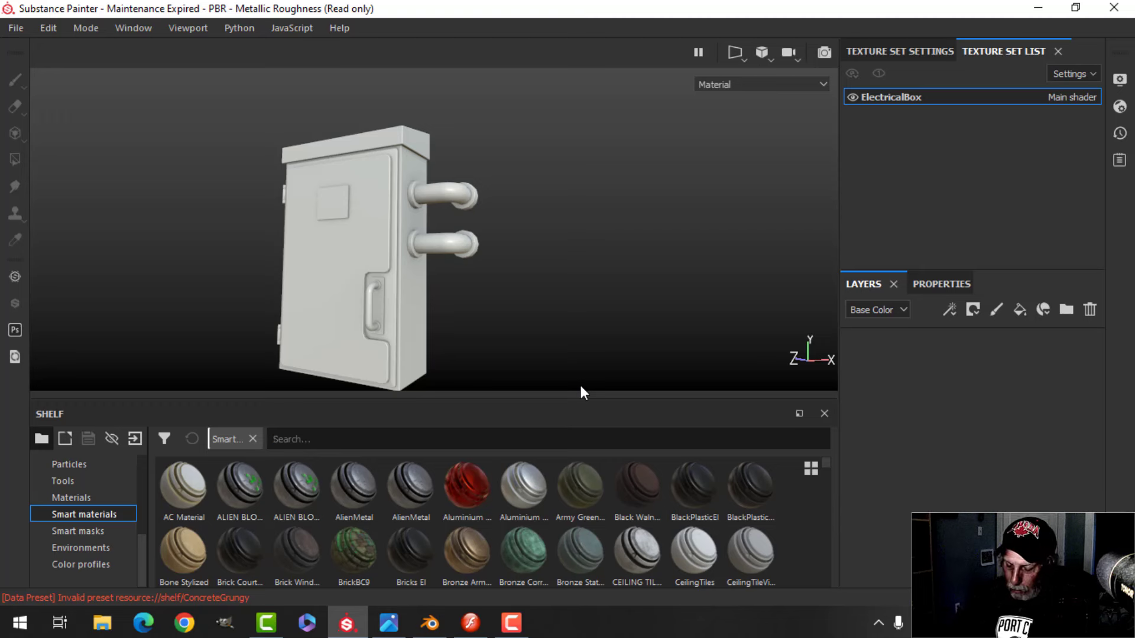
{"action": "type", "text": "metalele"}
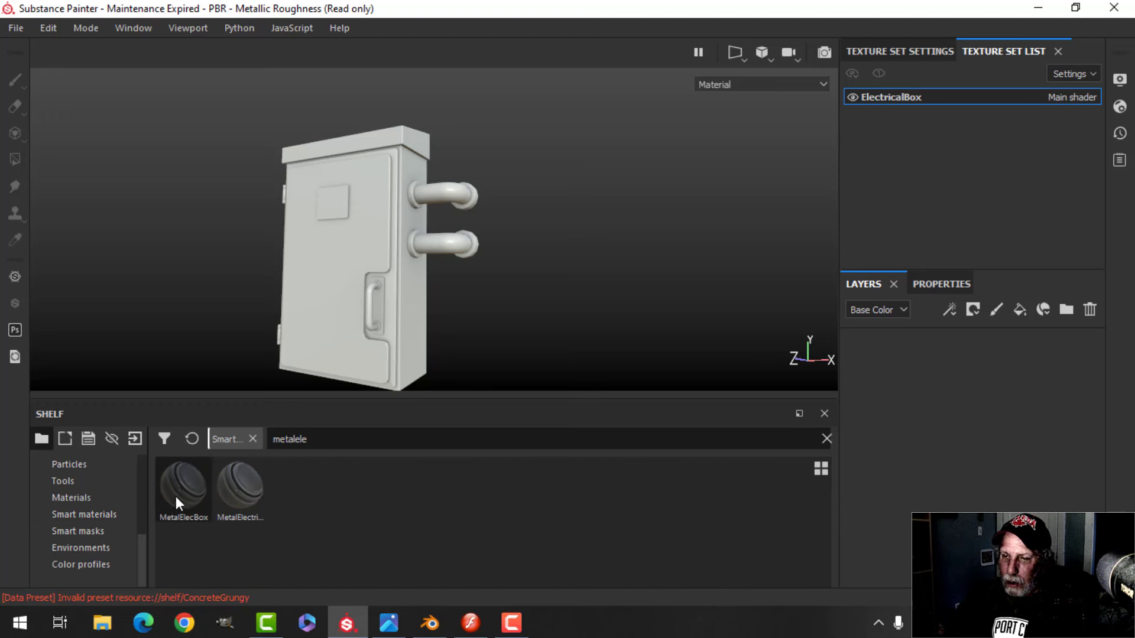
{"action": "mouse_move", "coordinate": [187, 493]}
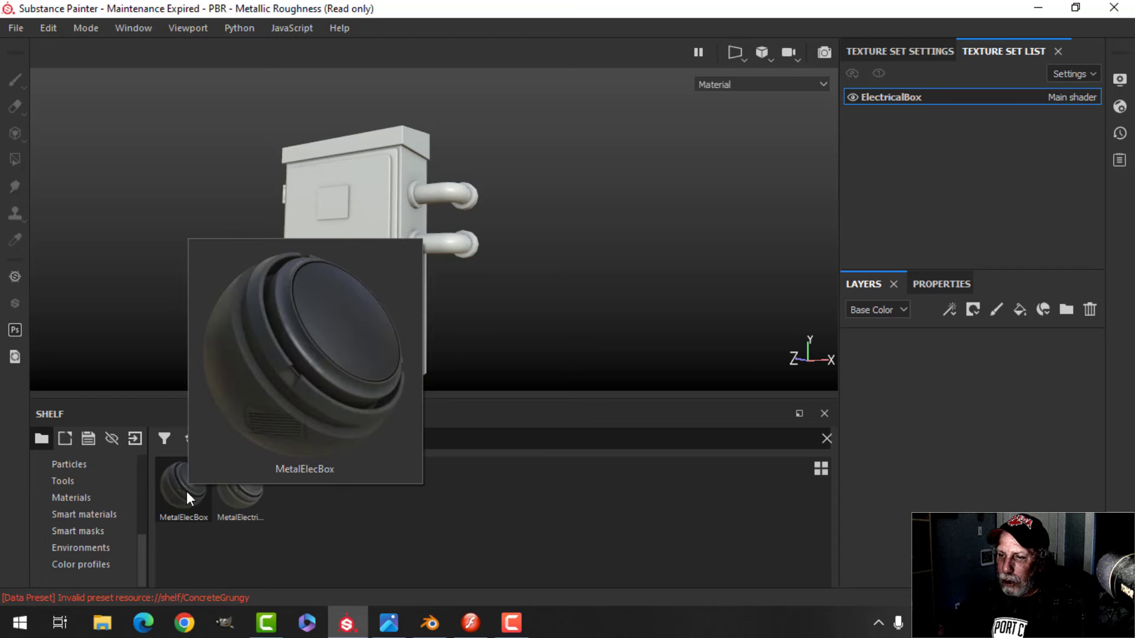
{"action": "left_click_drag", "start_coordinate": [186, 492], "coordinate": [704, 421]}
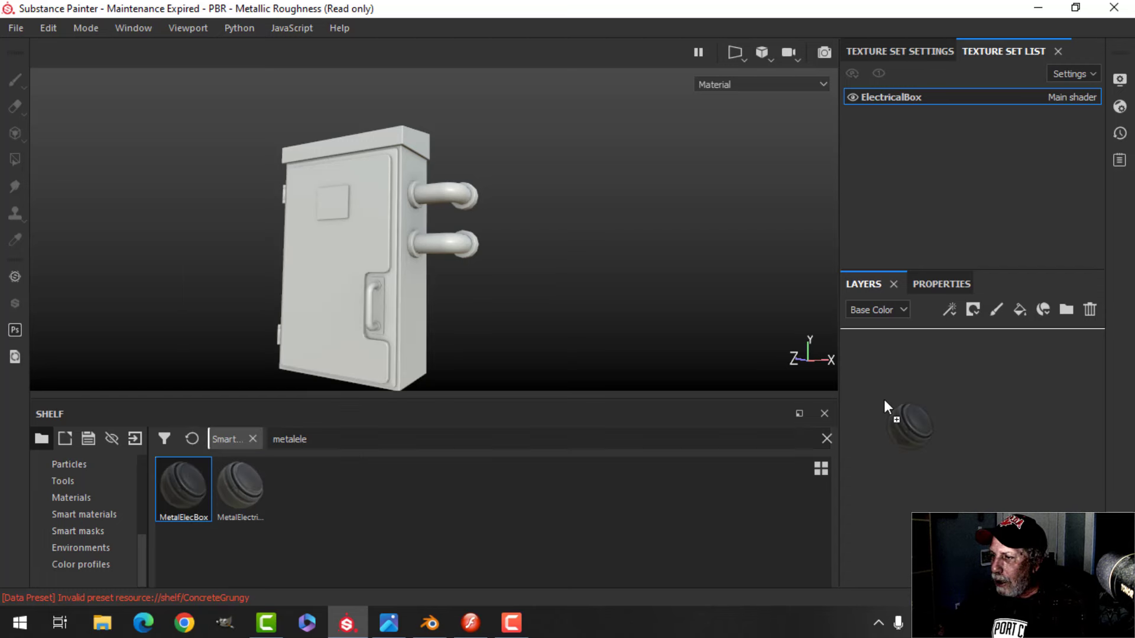
{"action": "left_click_drag", "start_coordinate": [884, 399], "coordinate": [884, 398]}
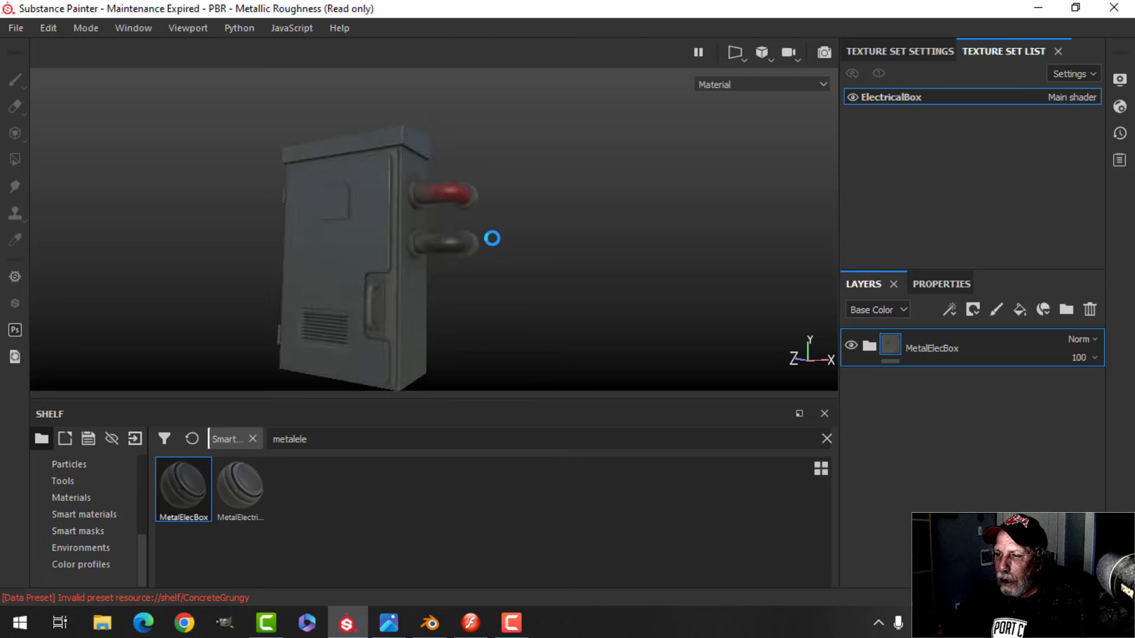
Examine the textured box and pipes, expand the MetalElecBox folder, and check what ElecBoxBody covers by toggling its visibility
{"action": "scroll", "coordinate": [485, 246], "scroll_direction": "up", "scroll_amount": 3}
{"action": "left_click_drag", "start_coordinate": [476, 254], "coordinate": [528, 223], "text": "alt"}
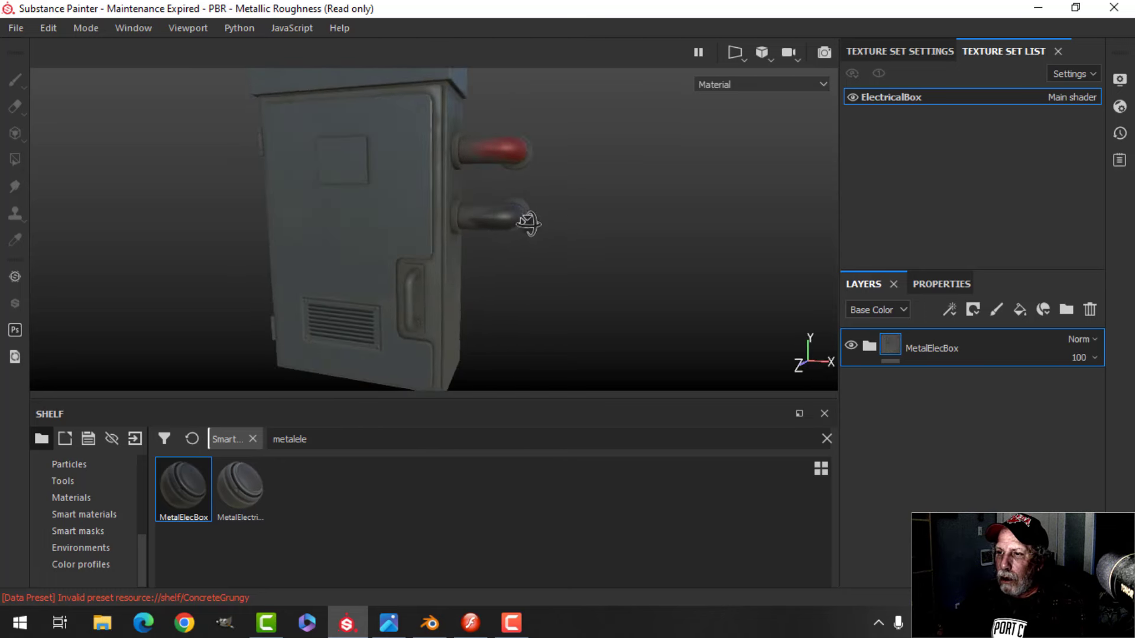
{"action": "right_click_drag", "start_coordinate": [528, 224], "coordinate": [620, 240], "text": "shift"}
{"action": "left_click_drag", "start_coordinate": [620, 240], "coordinate": [493, 296], "text": "alt"}
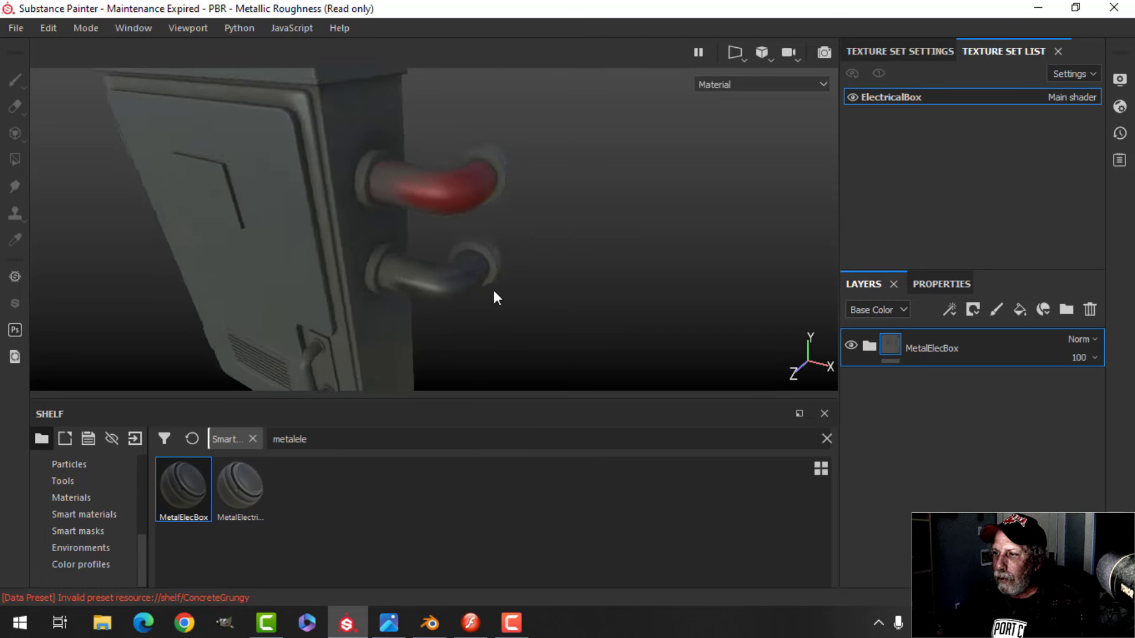
{"action": "left_click", "coordinate": [869, 347]}
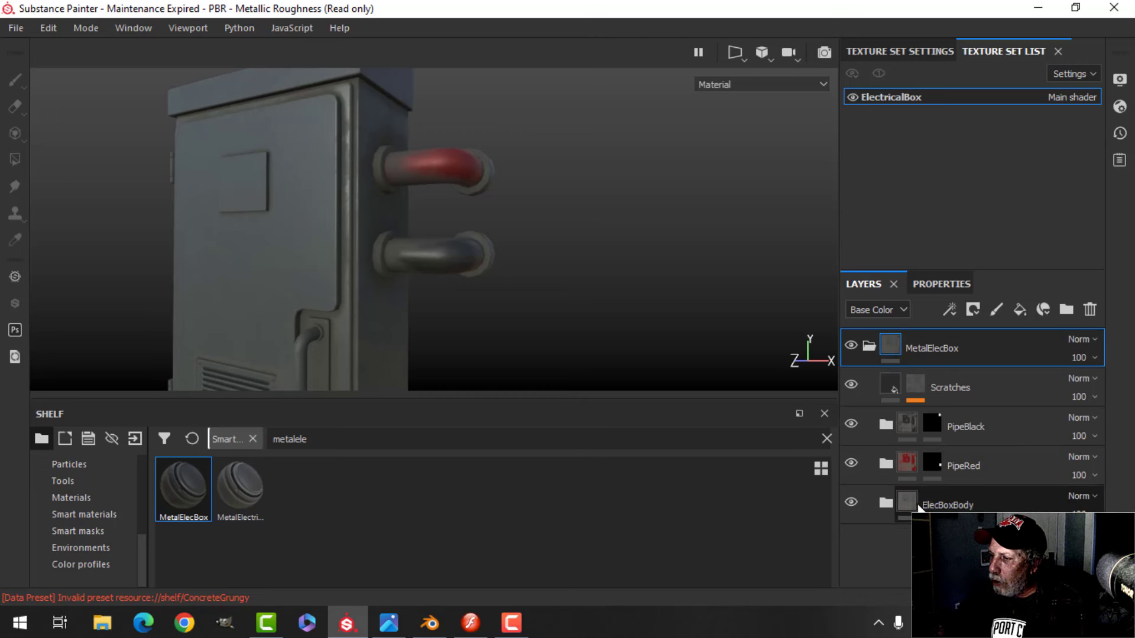
{"action": "left_click", "coordinate": [855, 502]}
{"action": "left_click", "coordinate": [855, 502]}
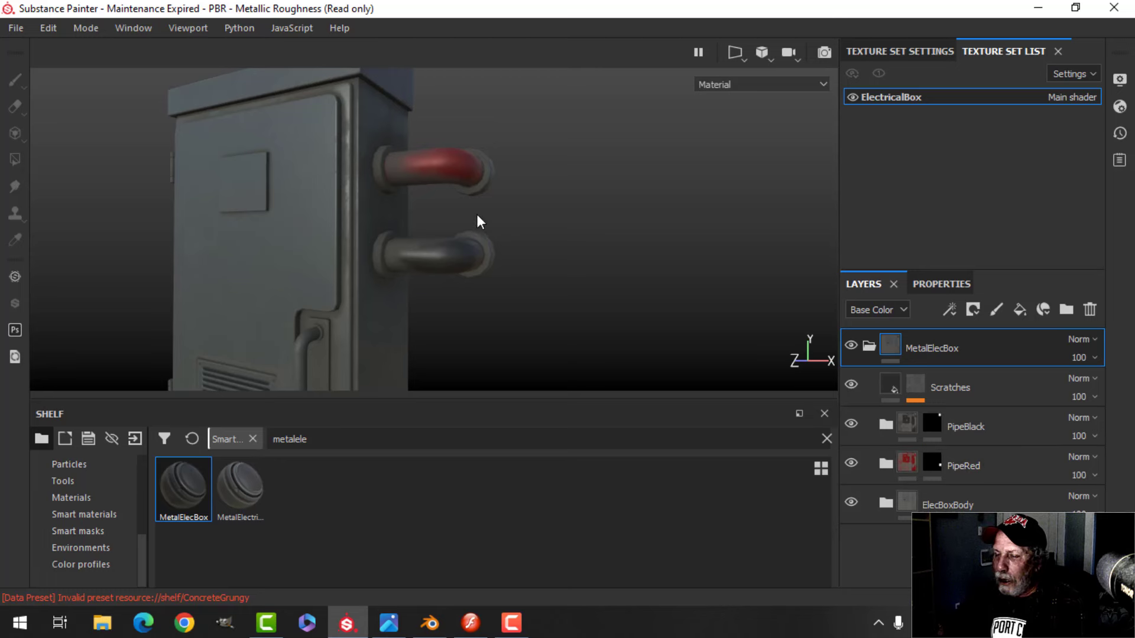
{"action": "left_click_drag", "start_coordinate": [476, 220], "coordinate": [477, 234], "text": "alt"}
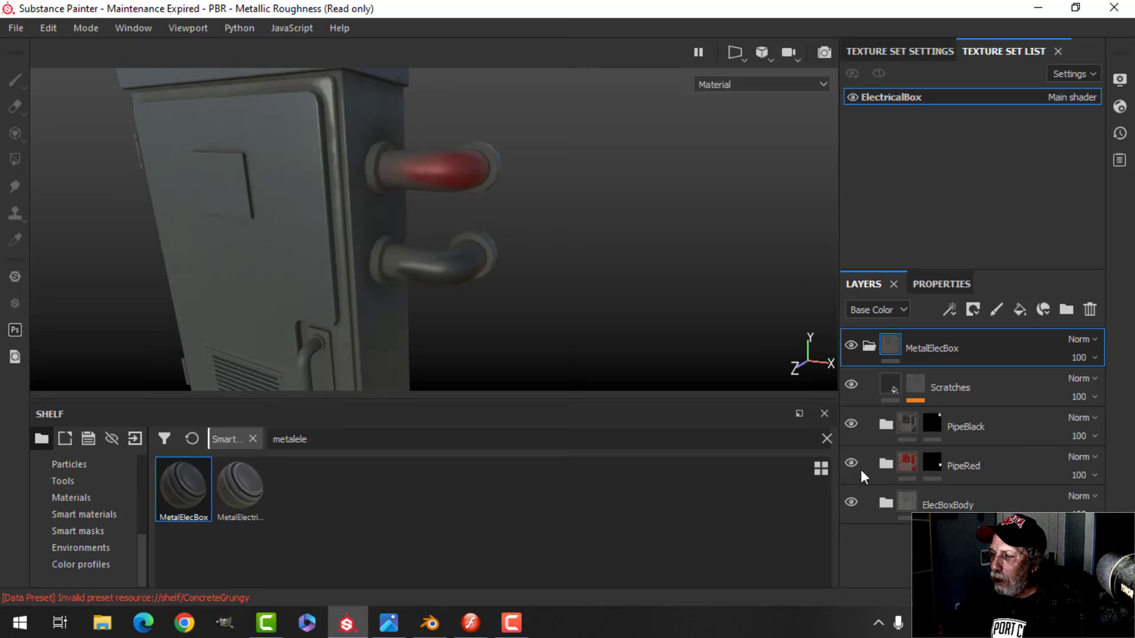
Clear the mask of the PipeRed folder
{"action": "left_click", "coordinate": [930, 466]}
{"action": "left_click_drag", "start_coordinate": [485, 225], "coordinate": [499, 236], "text": "alt"}
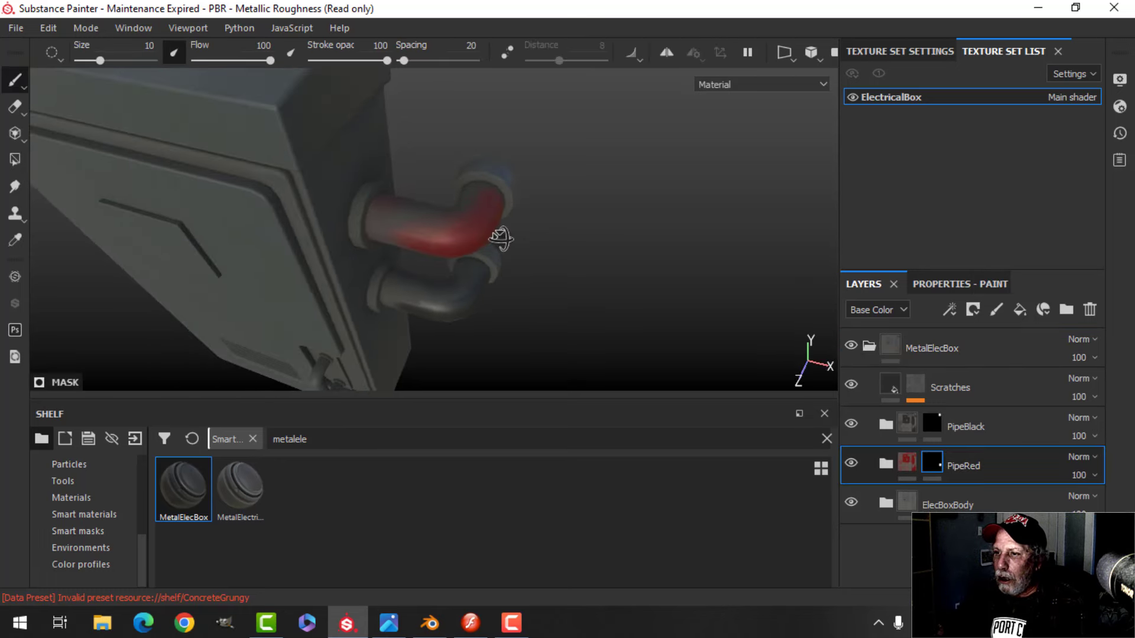
{"action": "left_click_drag", "start_coordinate": [560, 272], "coordinate": [760, 431], "text": "alt"}
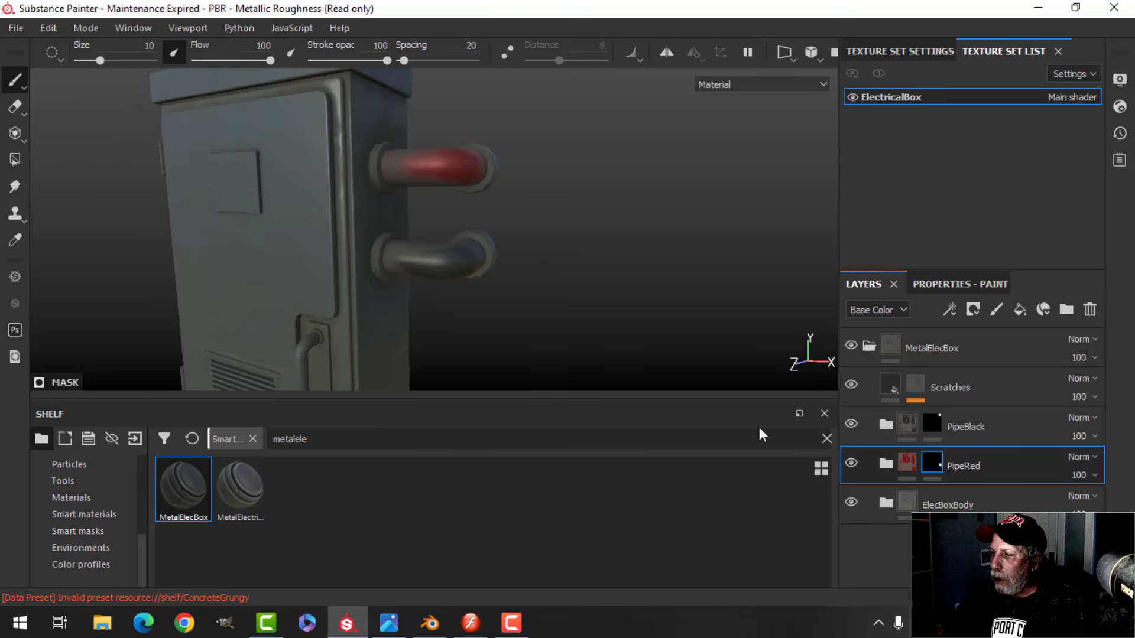
{"action": "right_click", "coordinate": [935, 467]}
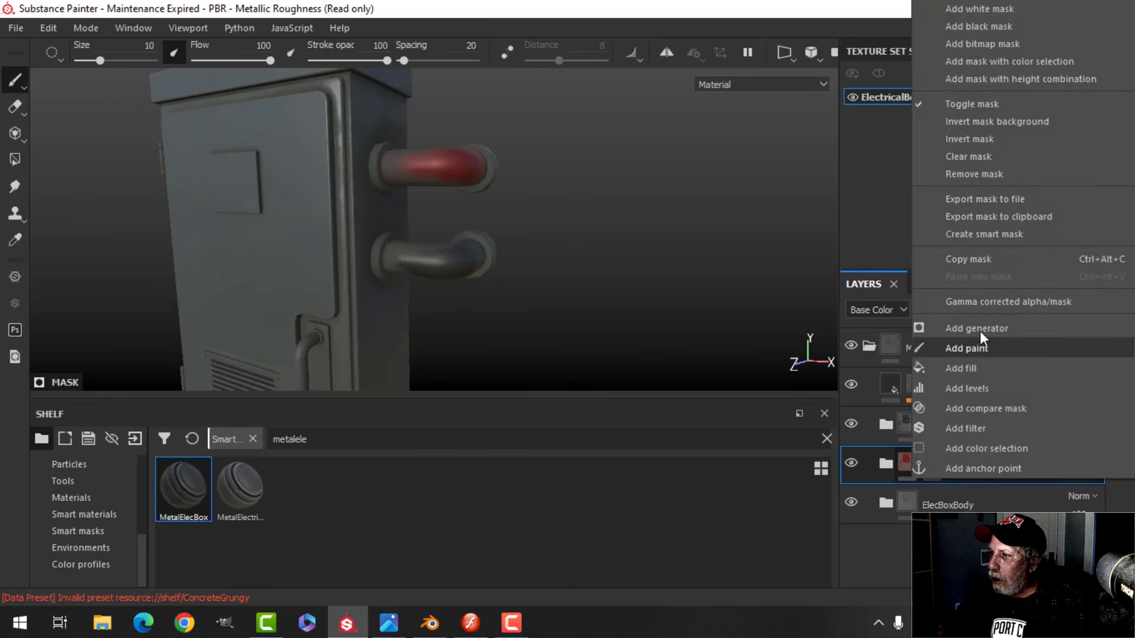
{"action": "left_click", "coordinate": [991, 157]}
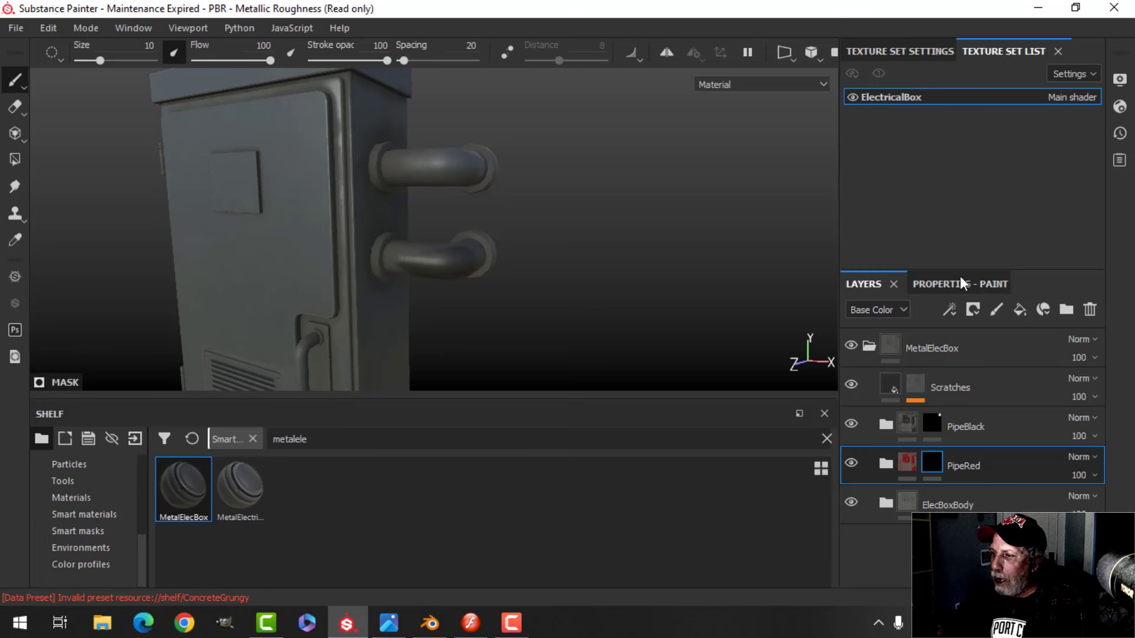
Polygon-fill the upper pipe on the PipeRed mask using the mesh fill mode, and return to the Paint tool
{"action": "left_click", "coordinate": [24, 159]}
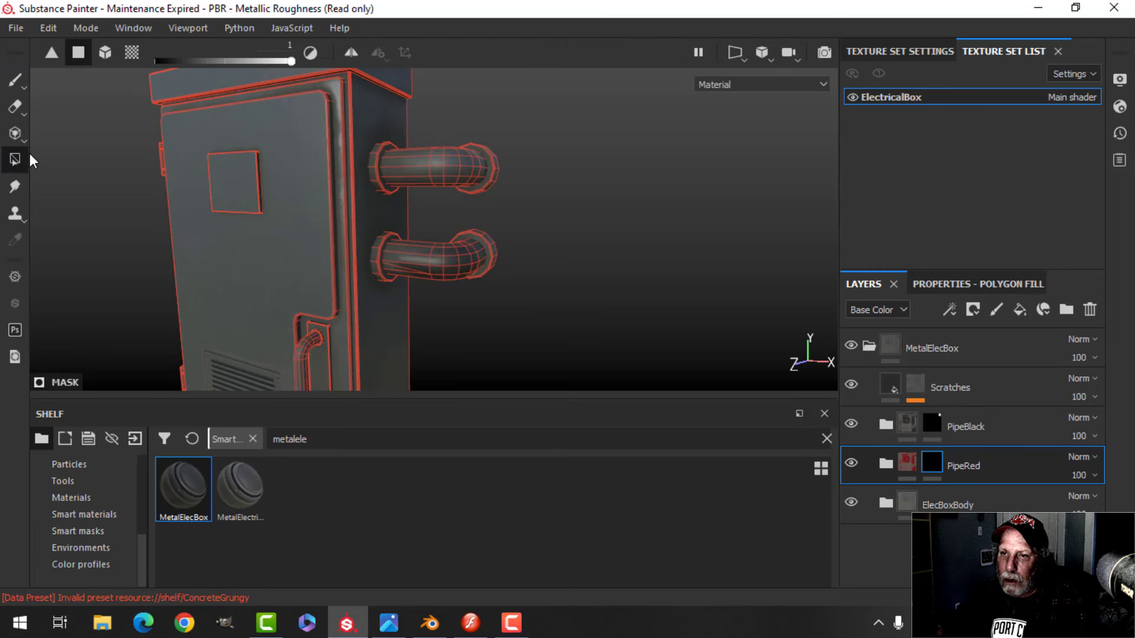
{"action": "left_click", "coordinate": [961, 285]}
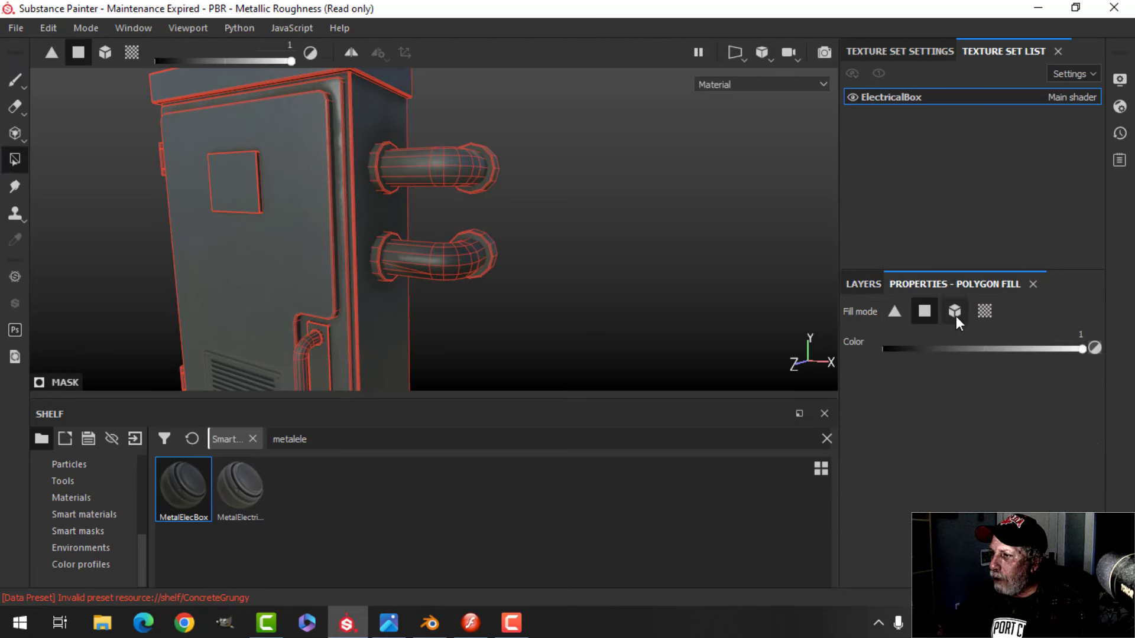
{"action": "left_click", "coordinate": [954, 313]}
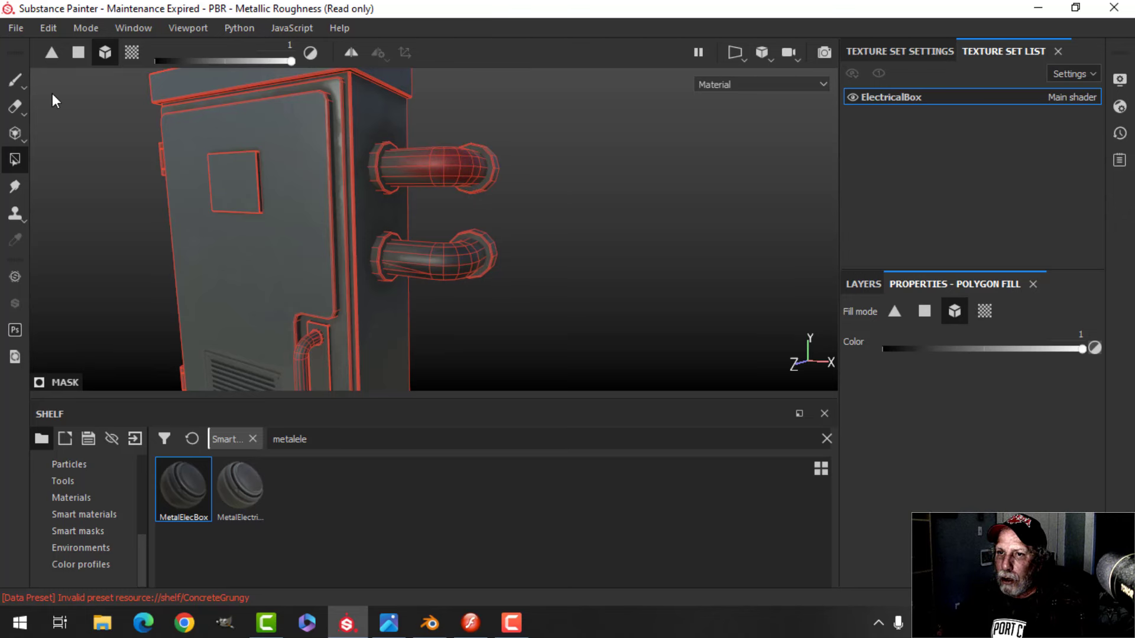
{"action": "left_click", "coordinate": [14, 79]}
{"action": "mouse_move", "coordinate": [509, 189]}
{"action": "left_mouse_down", "text": "alt"}
{"action": "mouse_move", "coordinate": [525, 253]}
{"action": "mouse_move", "coordinate": [540, 195]}
{"action": "left_mouse_up", "text": "alt"}
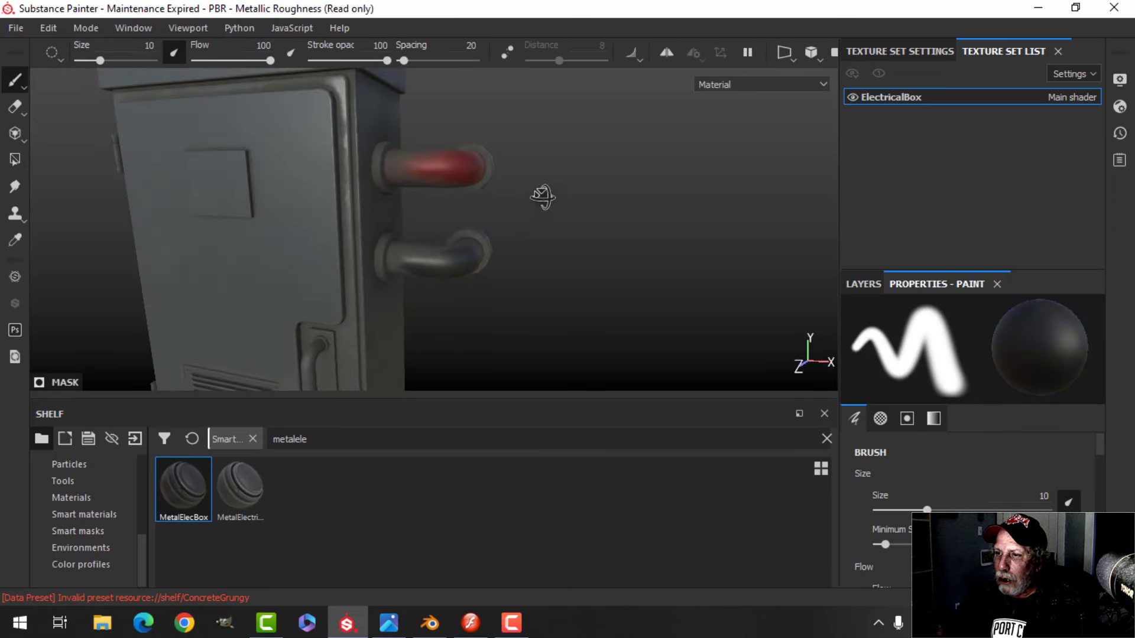
Expand the PipeRed folder and toggle the Dirt Edges layer off and on to compare its effect on the pipe
{"action": "left_click", "coordinate": [866, 283]}
{"action": "left_click", "coordinate": [891, 463]}
{"action": "scroll", "coordinate": [919, 477], "scroll_direction": "down", "scroll_amount": 2}
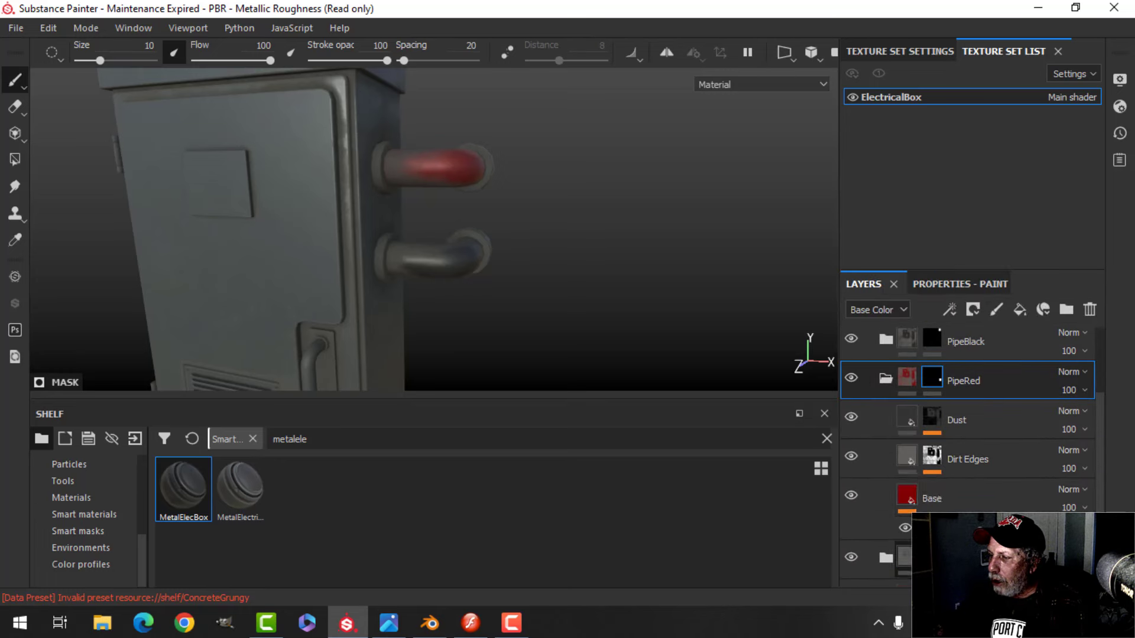
{"action": "left_click", "coordinate": [852, 458]}
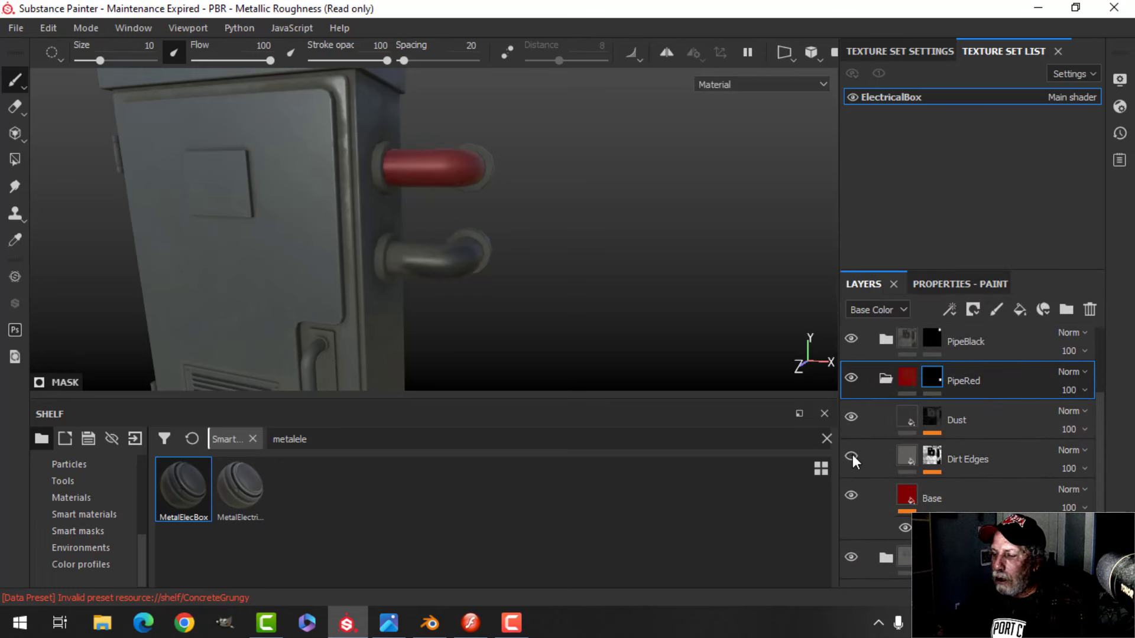
{"action": "left_click", "coordinate": [851, 458]}
Lower the Level of the Dirt Edges mask generator in the PipeRed folder to 0.18
{"action": "left_click", "coordinate": [932, 458]}
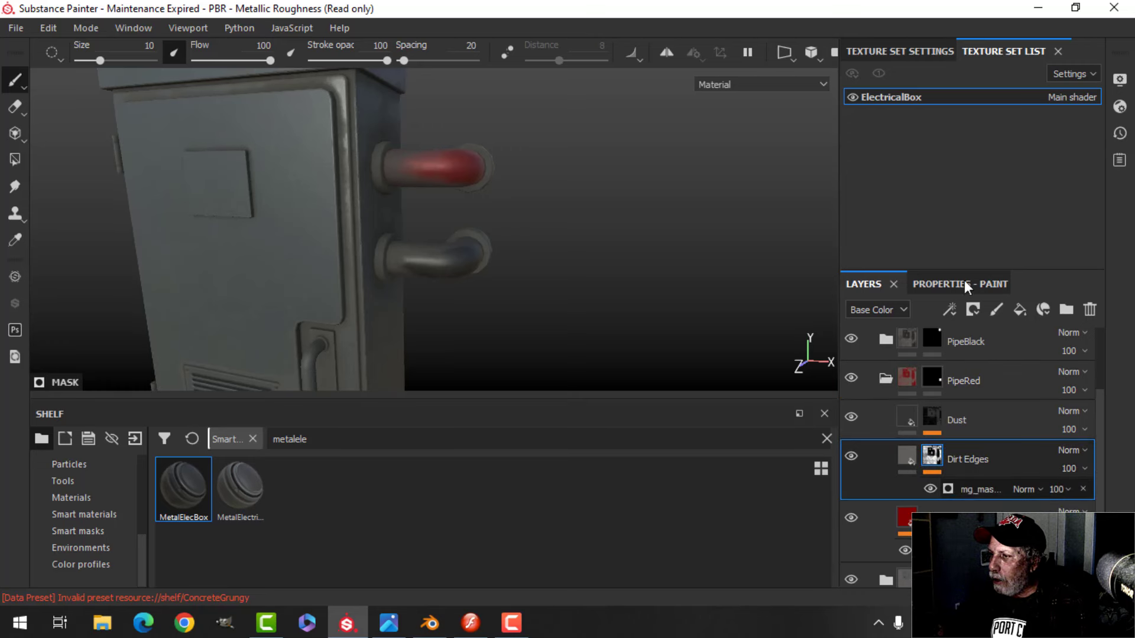
{"action": "left_click", "coordinate": [999, 489]}
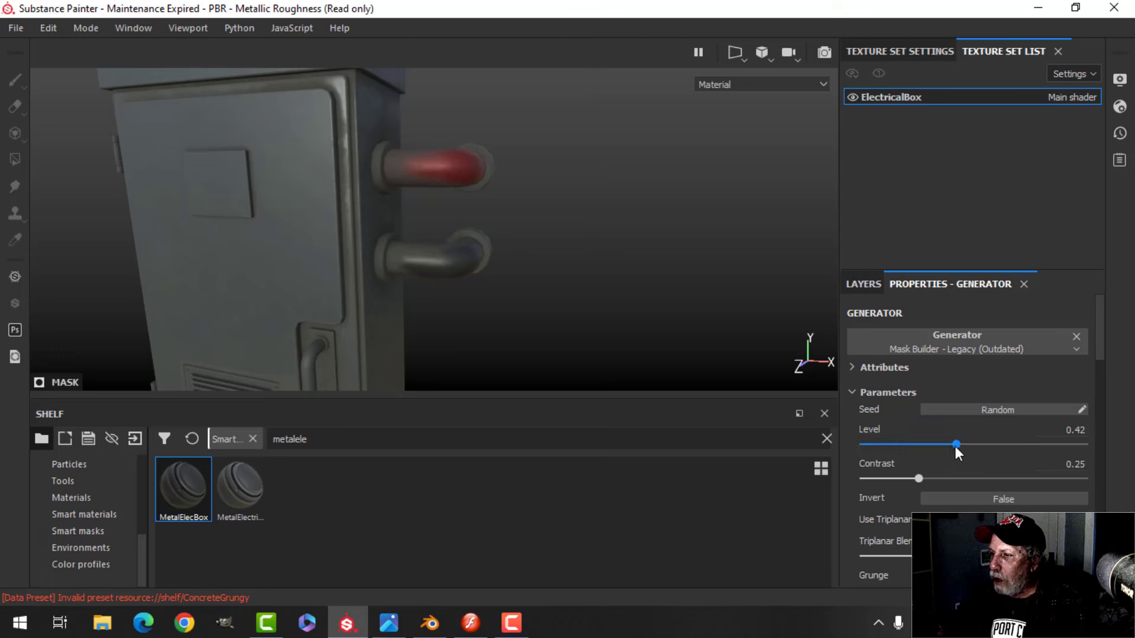
{"action": "left_click_drag", "start_coordinate": [955, 446], "coordinate": [901, 445]}
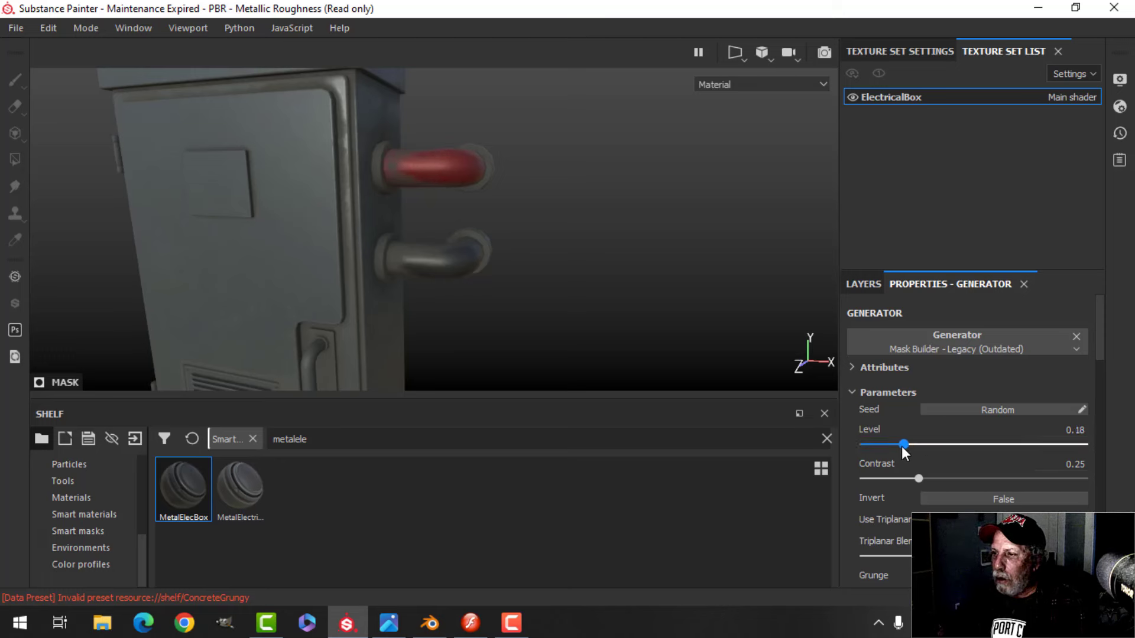
Examine the dirt around the door vent and review the Dirt Edges generator's parameters and image inputs, including the Micro Height anchor
{"action": "left_click_drag", "start_coordinate": [574, 278], "coordinate": [387, 246], "text": "alt"}
{"action": "left_click_drag", "start_coordinate": [542, 281], "coordinate": [826, 273], "text": "alt"}
{"action": "left_click", "coordinate": [862, 284]}
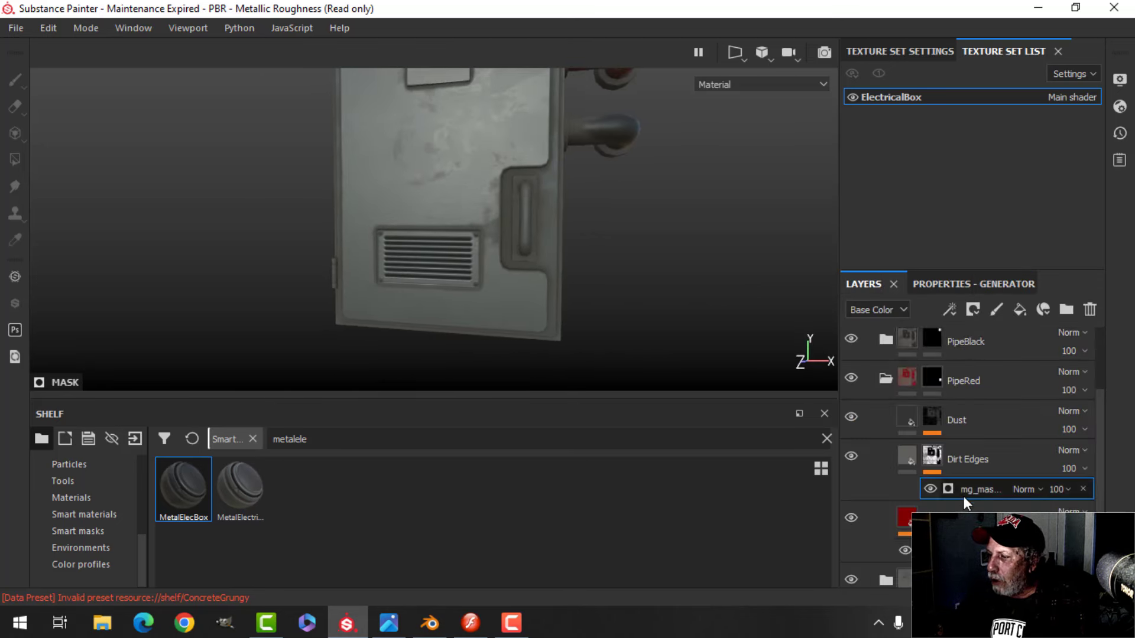
{"action": "left_click", "coordinate": [965, 285]}
{"action": "scroll", "coordinate": [984, 493], "scroll_direction": "down", "scroll_amount": 10}
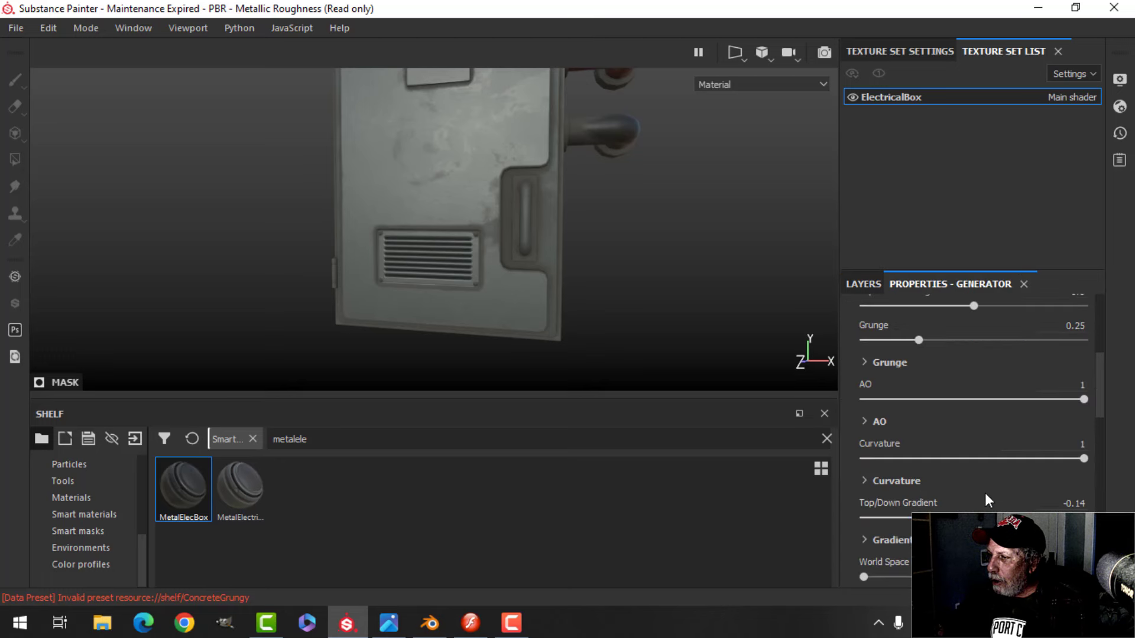
{"action": "scroll", "coordinate": [980, 491], "scroll_direction": "down", "scroll_amount": 8}
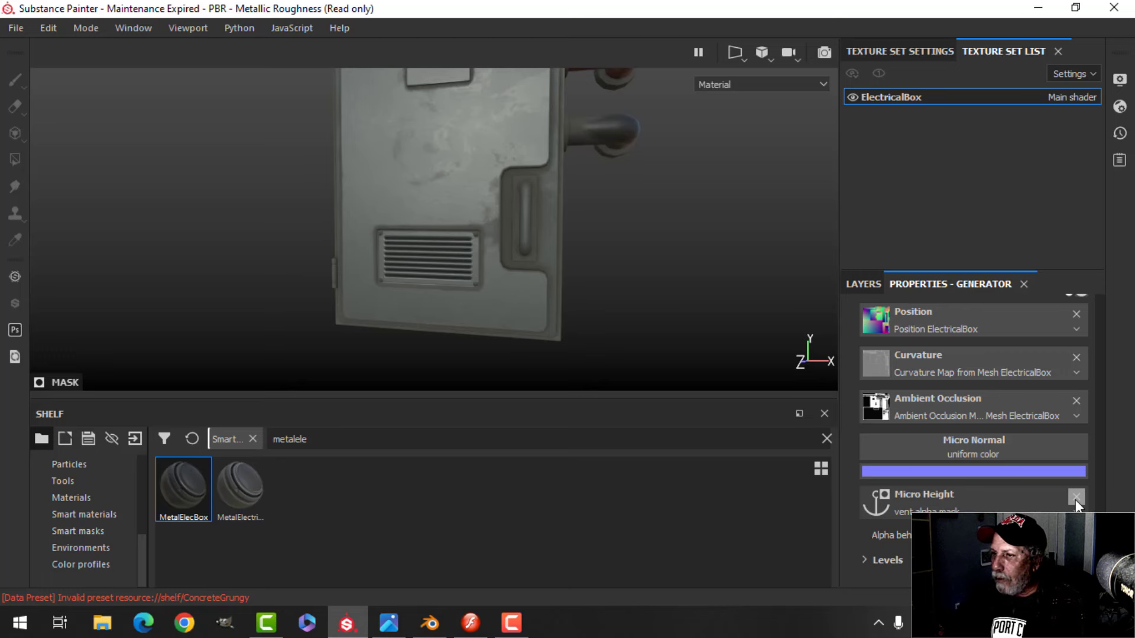
{"action": "scroll", "coordinate": [1075, 501], "scroll_direction": "up", "scroll_amount": 1}
{"action": "scroll", "coordinate": [1076, 499], "scroll_direction": "up", "scroll_amount": 6}
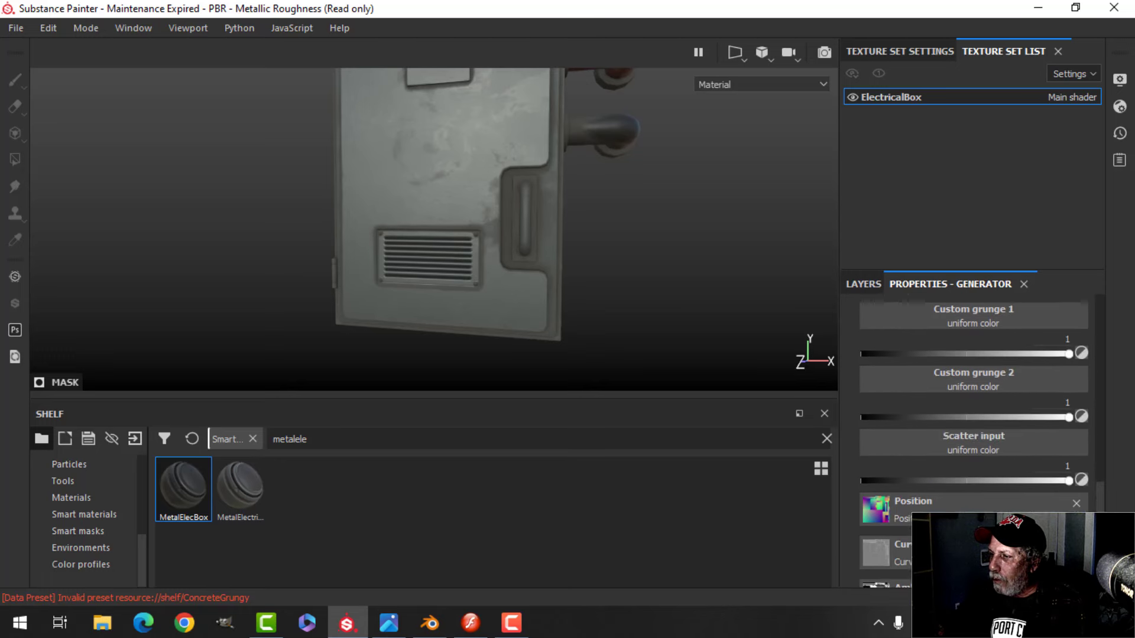
{"action": "left_click", "coordinate": [863, 285]}
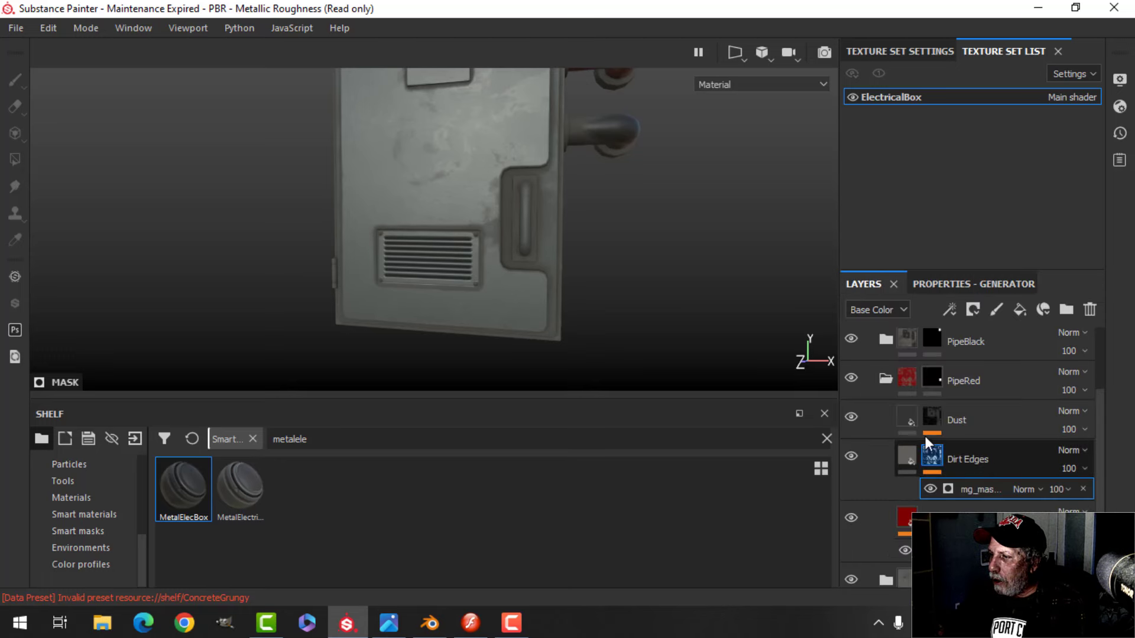
Delete the vent folder from the ElecBoxBody group in the MetalElecBox material
{"action": "left_click", "coordinate": [885, 378]}
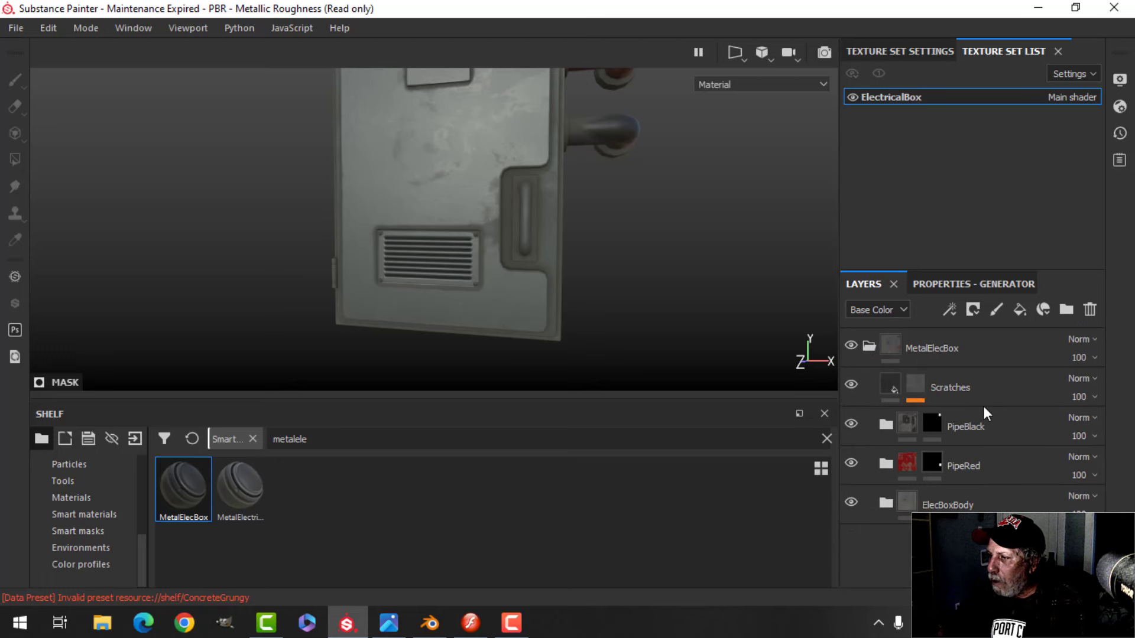
{"action": "left_click", "coordinate": [892, 506]}
{"action": "scroll", "coordinate": [976, 499], "scroll_direction": "down", "scroll_amount": 3}
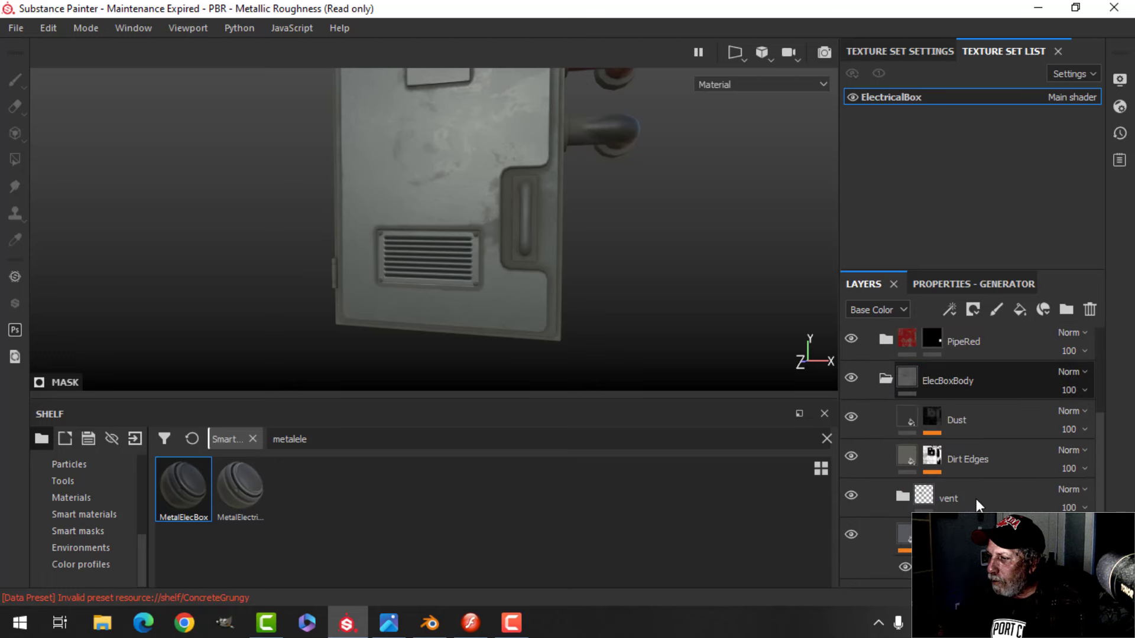
{"action": "left_click", "coordinate": [962, 498]}
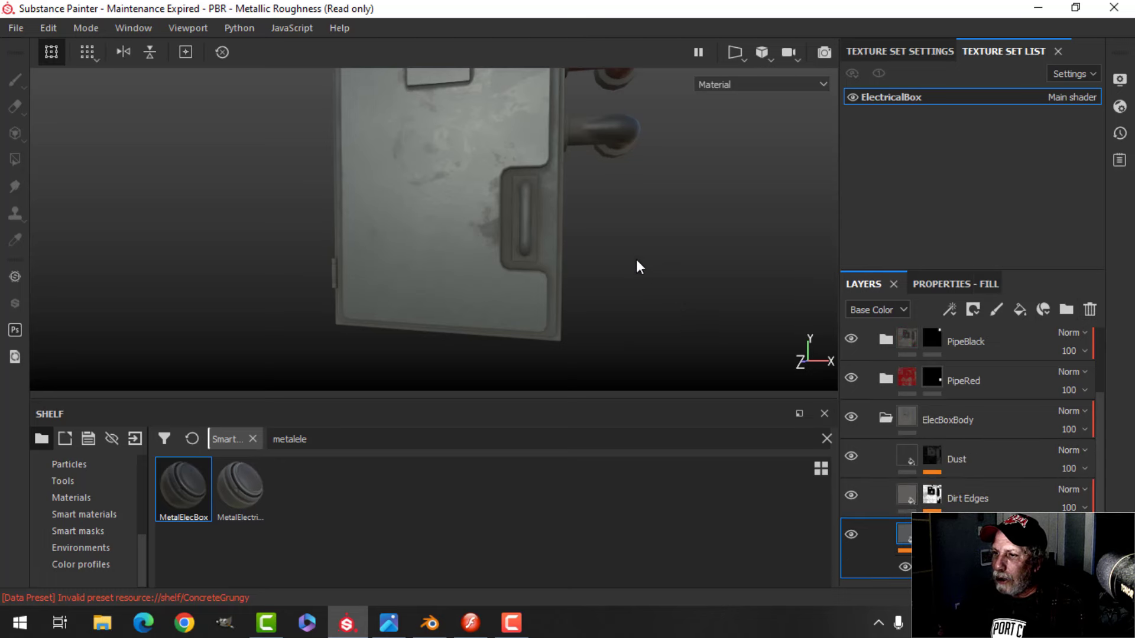
Compare the whole electrical box model with the reference image ElectricalBoxWIP-studio.jpg in the photo viewer, and return to Substance Painter
{"action": "left_click_drag", "start_coordinate": [637, 260], "coordinate": [574, 266], "text": "alt"}
{"action": "left_click_drag", "start_coordinate": [718, 371], "coordinate": [614, 309], "text": "alt"}
{"action": "scroll", "coordinate": [623, 293], "scroll_direction": "up", "scroll_amount": 3}
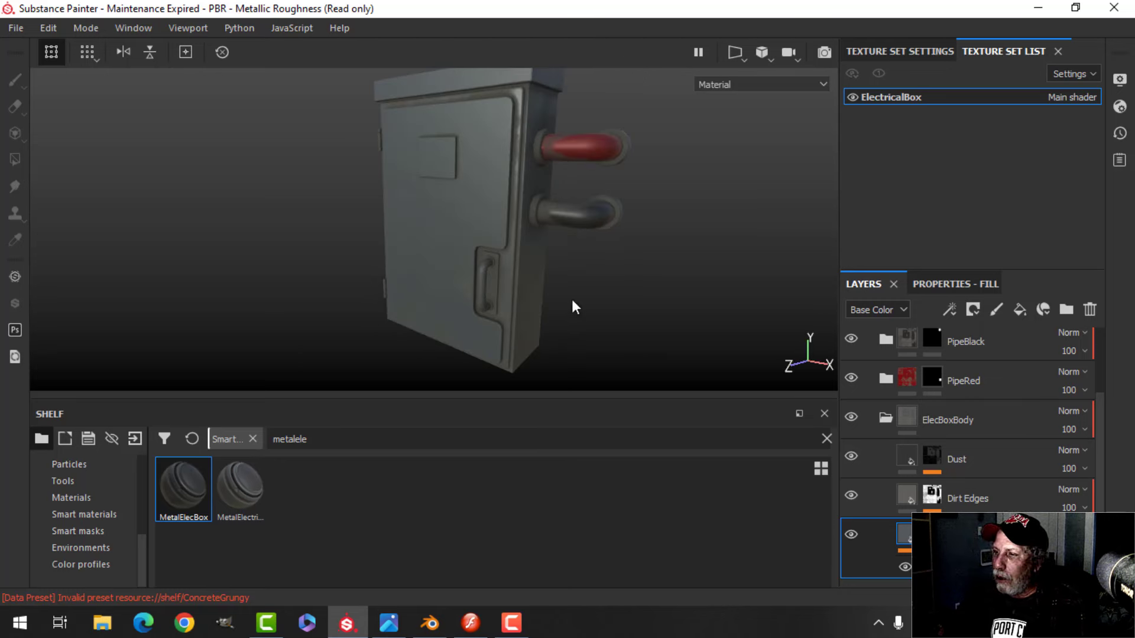
{"action": "left_click_drag", "start_coordinate": [572, 306], "coordinate": [464, 159], "text": "alt"}
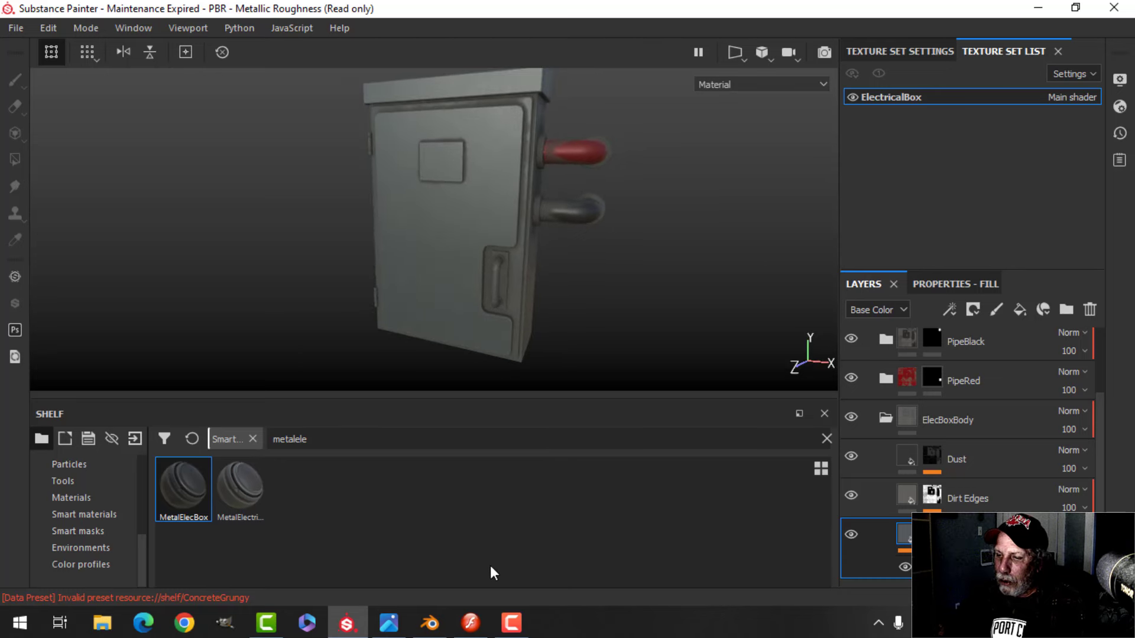
{"action": "left_click", "coordinate": [389, 622]}
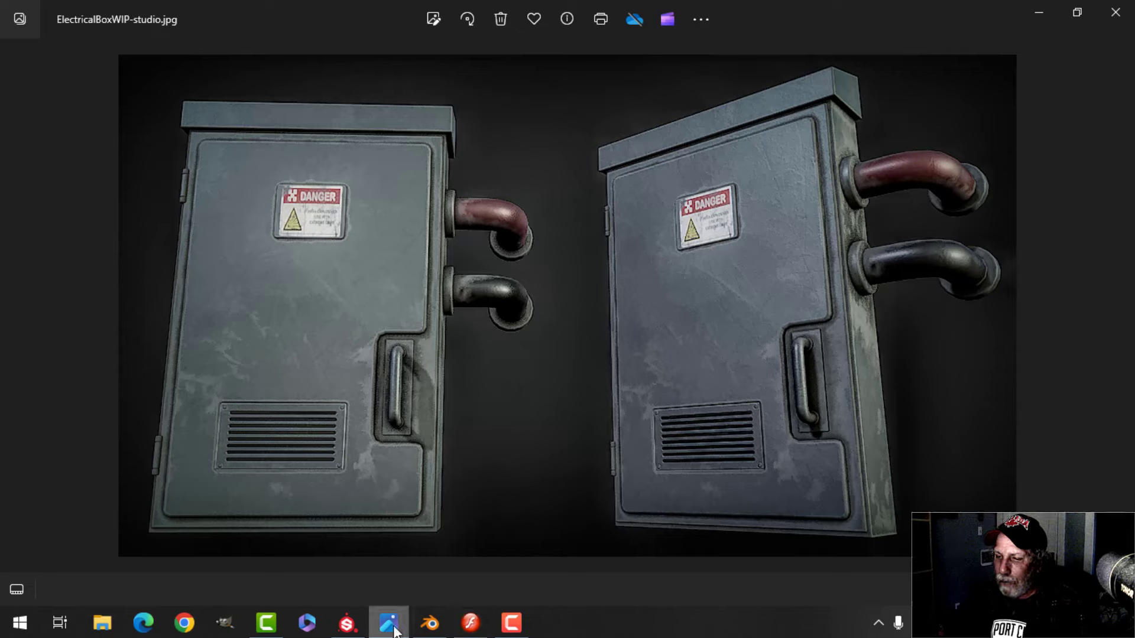
{"action": "left_click", "coordinate": [347, 622]}
{"action": "mouse_move", "coordinate": [568, 274]}
{"action": "left_mouse_down", "text": "alt"}
{"action": "mouse_move", "coordinate": [595, 244]}
{"action": "mouse_move", "coordinate": [489, 233]}
{"action": "mouse_move", "coordinate": [577, 255]}
{"action": "mouse_move", "coordinate": [586, 239]}
{"action": "left_mouse_up", "text": "alt"}
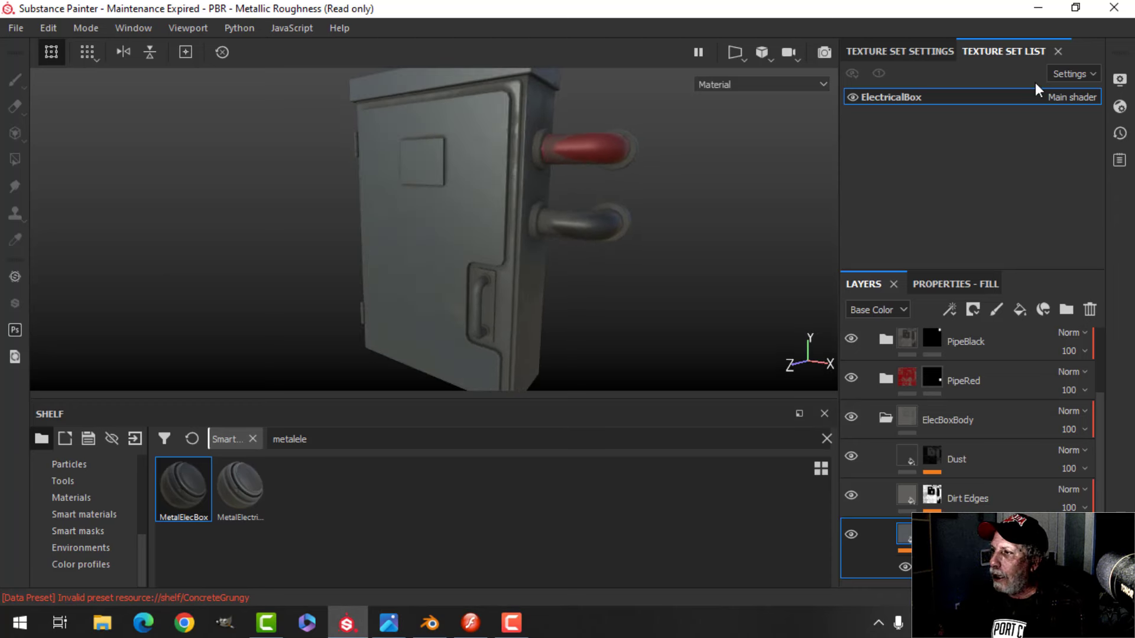
Try the Glazed Patio environment map in the display settings and rotate the environment lighting around the box
{"action": "left_click", "coordinate": [903, 53]}
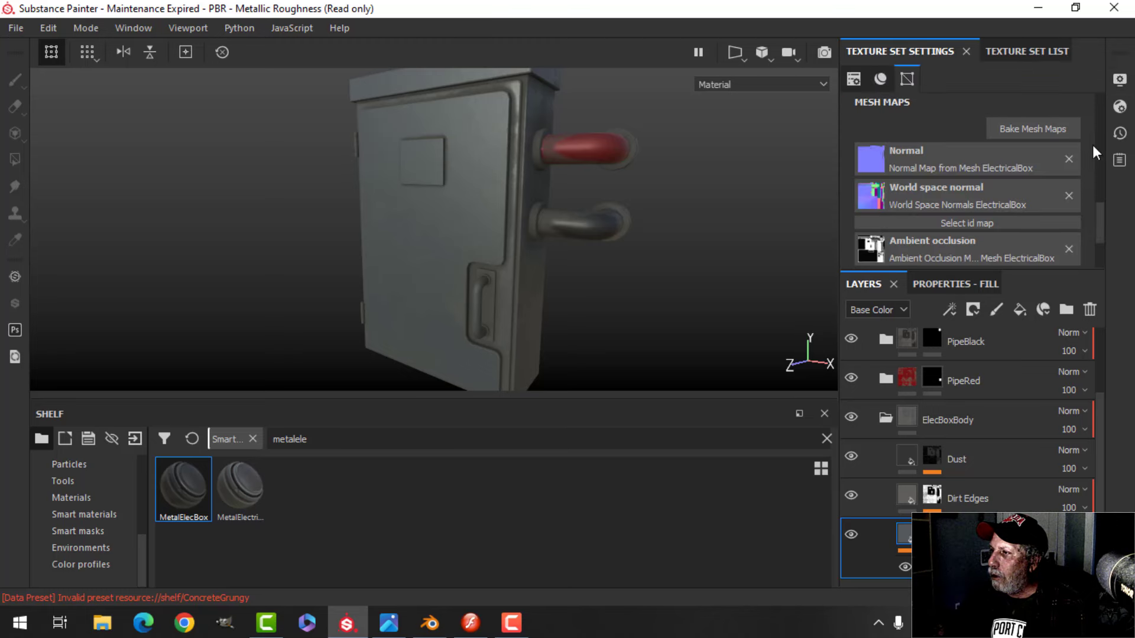
{"action": "left_click", "coordinate": [1119, 79]}
{"action": "left_click", "coordinate": [804, 144]}
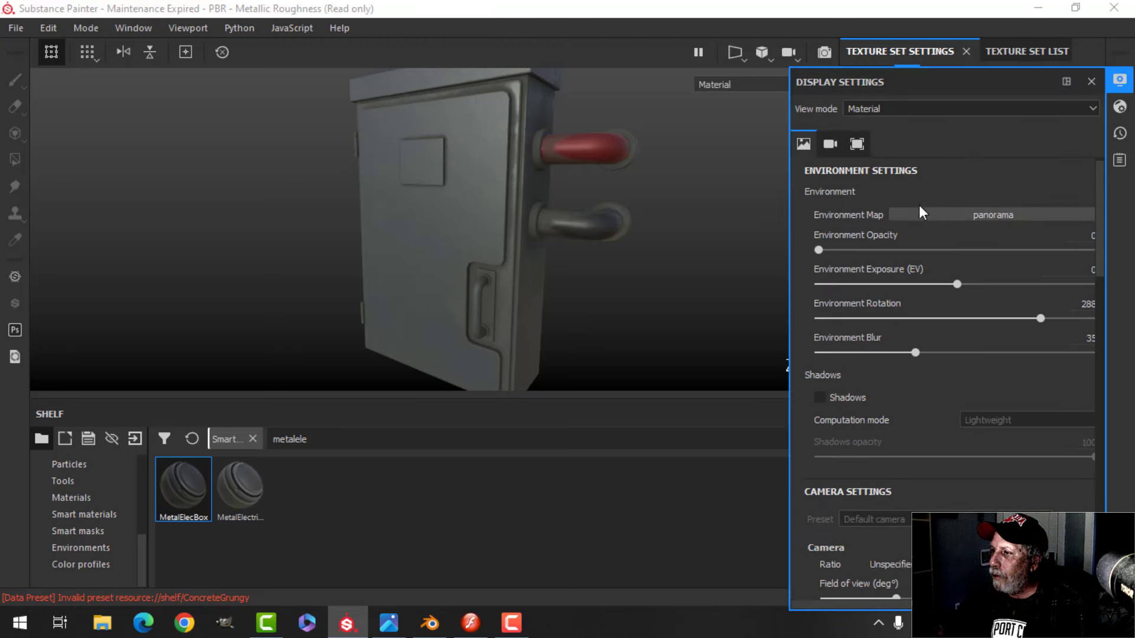
{"action": "left_click", "coordinate": [971, 217]}
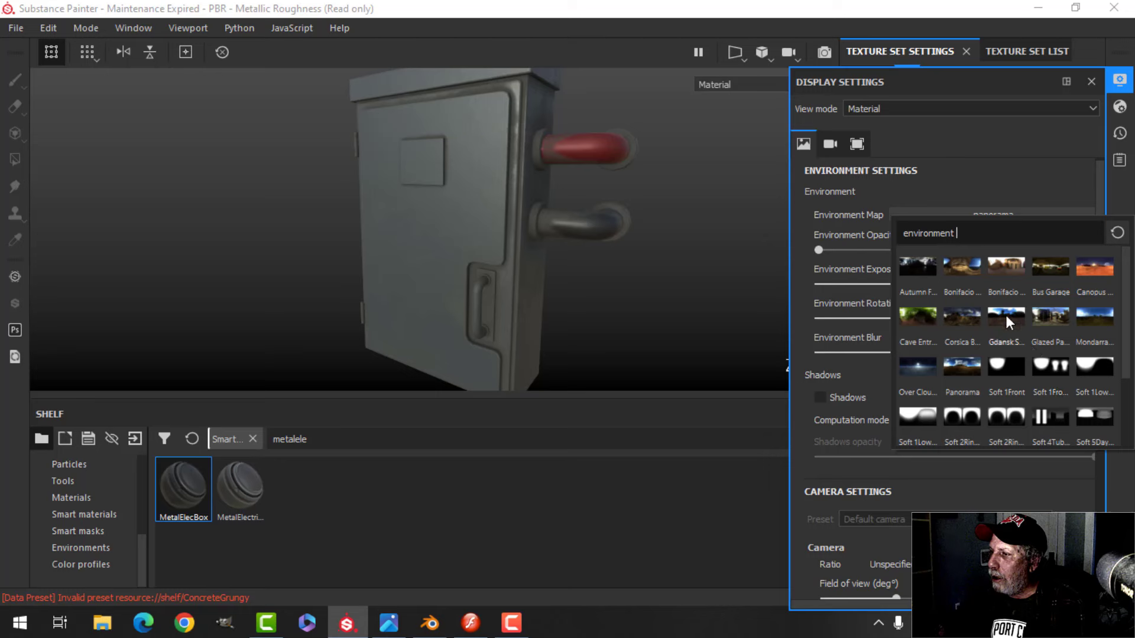
{"action": "left_click", "coordinate": [1050, 314]}
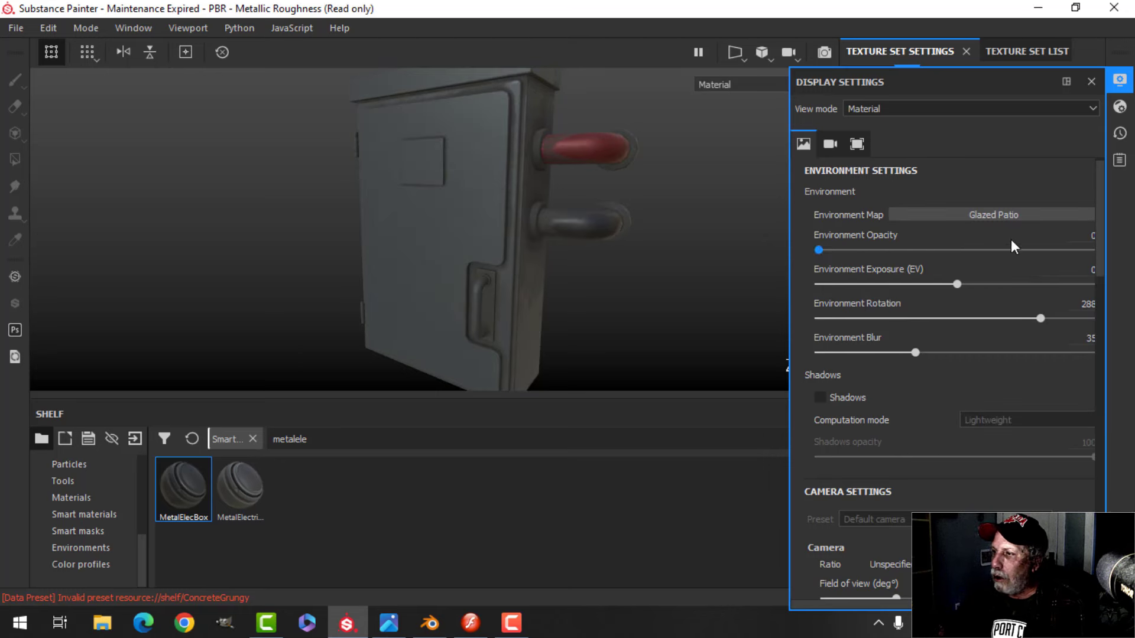
{"action": "right_click_drag", "start_coordinate": [734, 242], "coordinate": [529, 254], "text": "shift"}
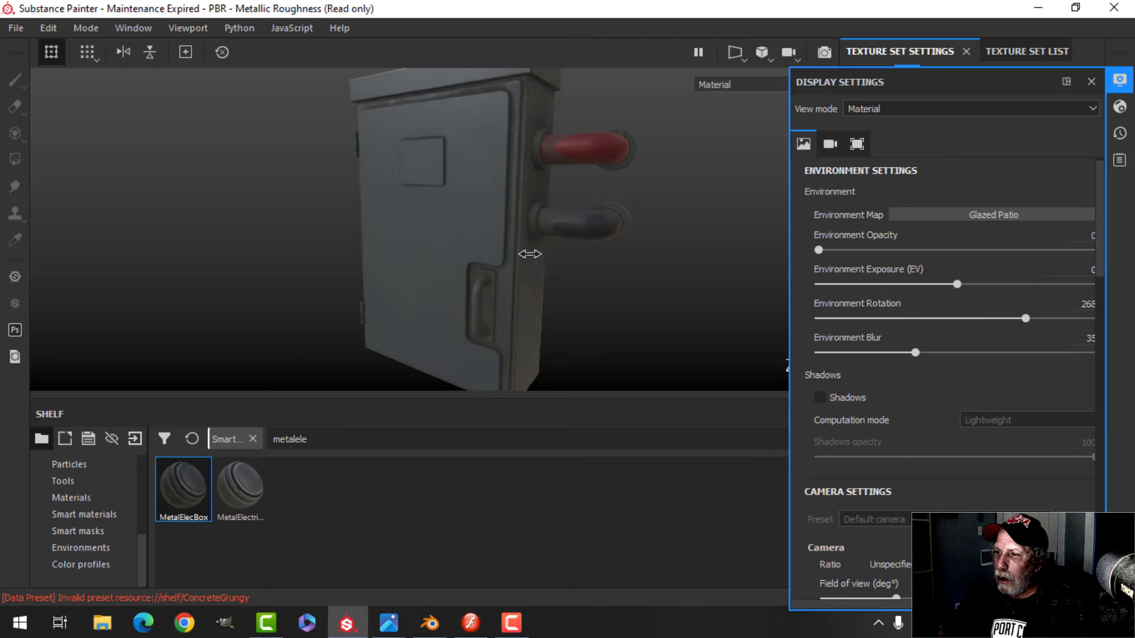
Set the environment map to Panorama and close the display settings
{"action": "left_click", "coordinate": [945, 213]}
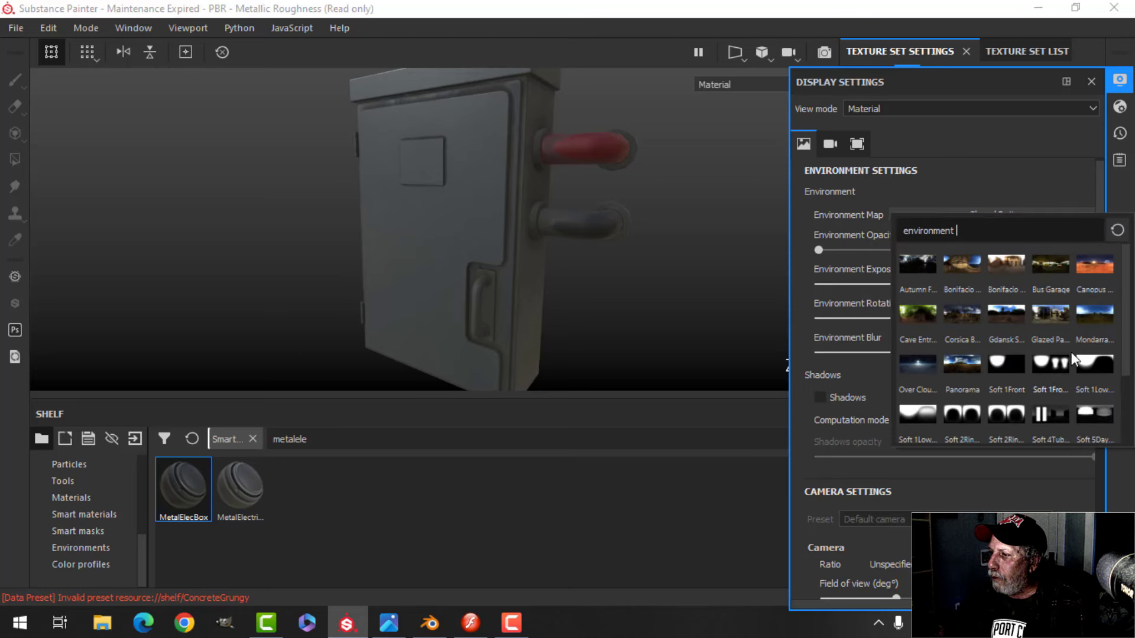
{"action": "left_click", "coordinate": [967, 363]}
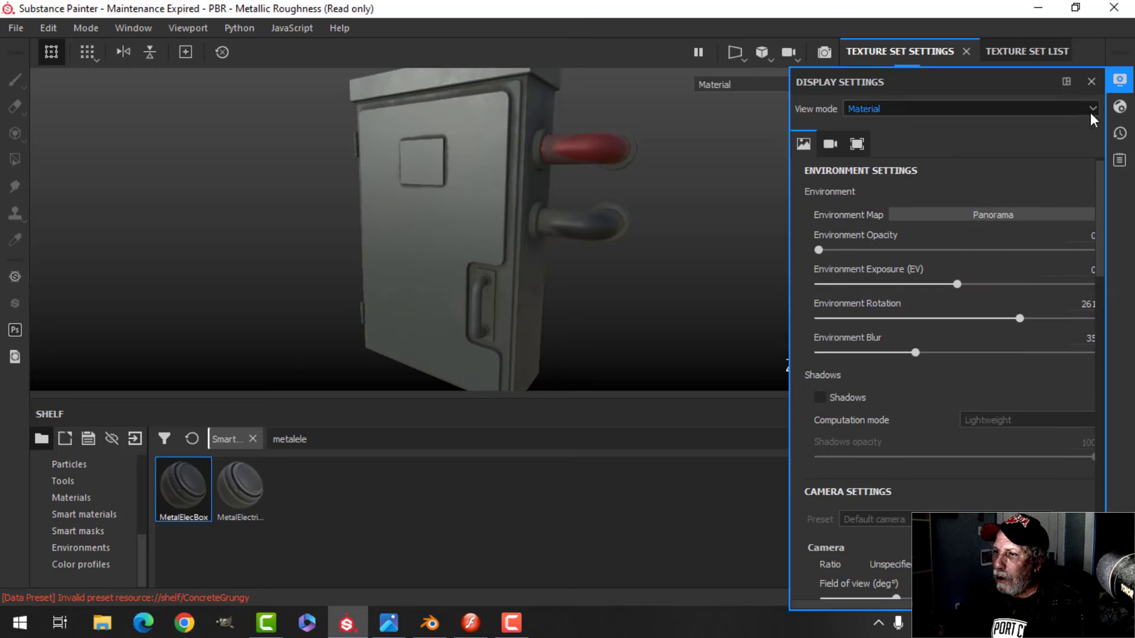
{"action": "left_click", "coordinate": [1119, 80]}
Examine the box's door, handle and pipes from several angles under rotated environment lighting
{"action": "left_click_drag", "start_coordinate": [618, 219], "coordinate": [667, 186], "text": "alt"}
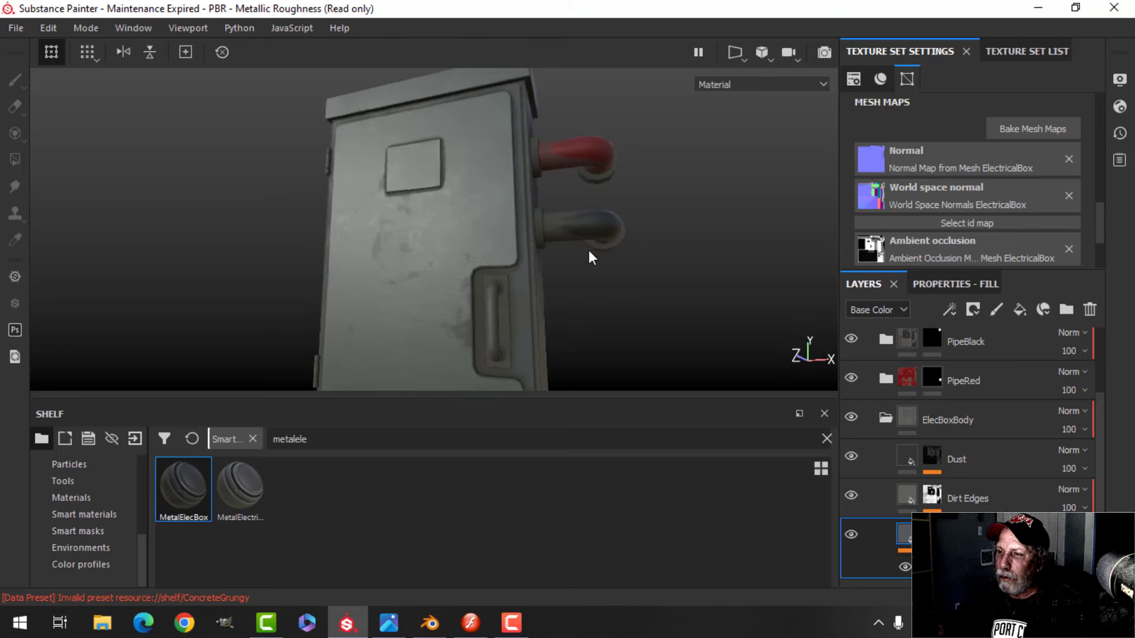
{"action": "scroll", "coordinate": [591, 260], "scroll_direction": "up", "scroll_amount": 3}
{"action": "scroll", "coordinate": [590, 266], "scroll_direction": "down", "scroll_amount": 2}
{"action": "left_click_drag", "start_coordinate": [538, 271], "coordinate": [514, 213], "text": "alt"}
{"action": "scroll", "coordinate": [585, 202], "scroll_direction": "up", "scroll_amount": 2}
{"action": "left_click_drag", "start_coordinate": [585, 203], "coordinate": [555, 261], "text": "alt"}
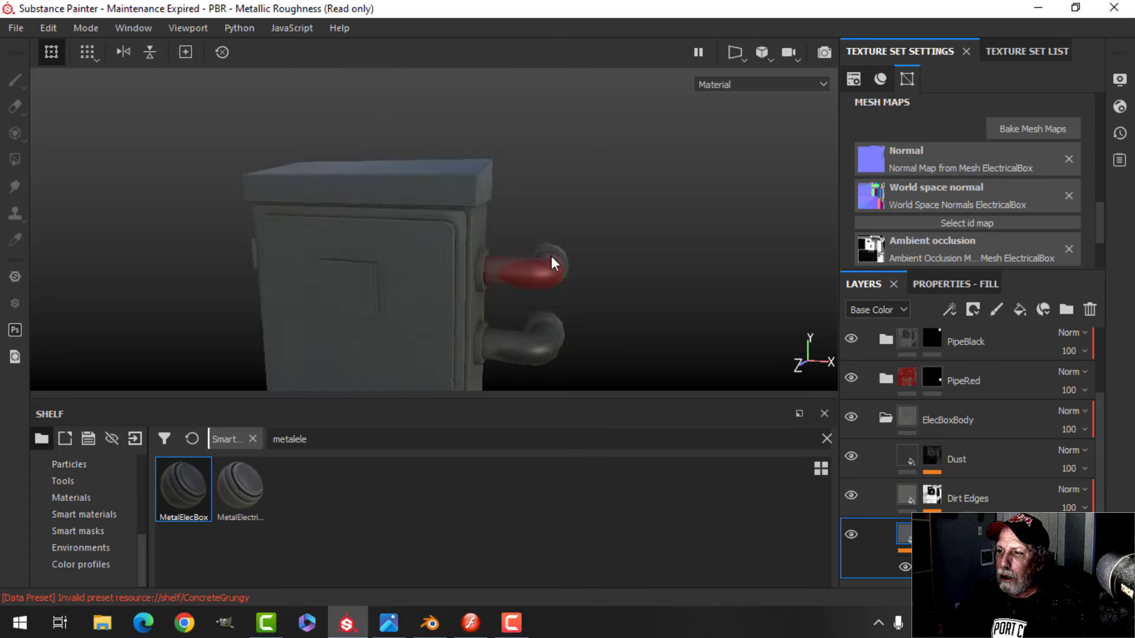
{"action": "right_click_drag", "start_coordinate": [555, 261], "coordinate": [626, 261], "text": "shift"}
{"action": "left_click_drag", "start_coordinate": [650, 283], "coordinate": [616, 259], "text": "alt"}
{"action": "middle_click_drag", "start_coordinate": [597, 289], "coordinate": [605, 237], "text": "alt"}
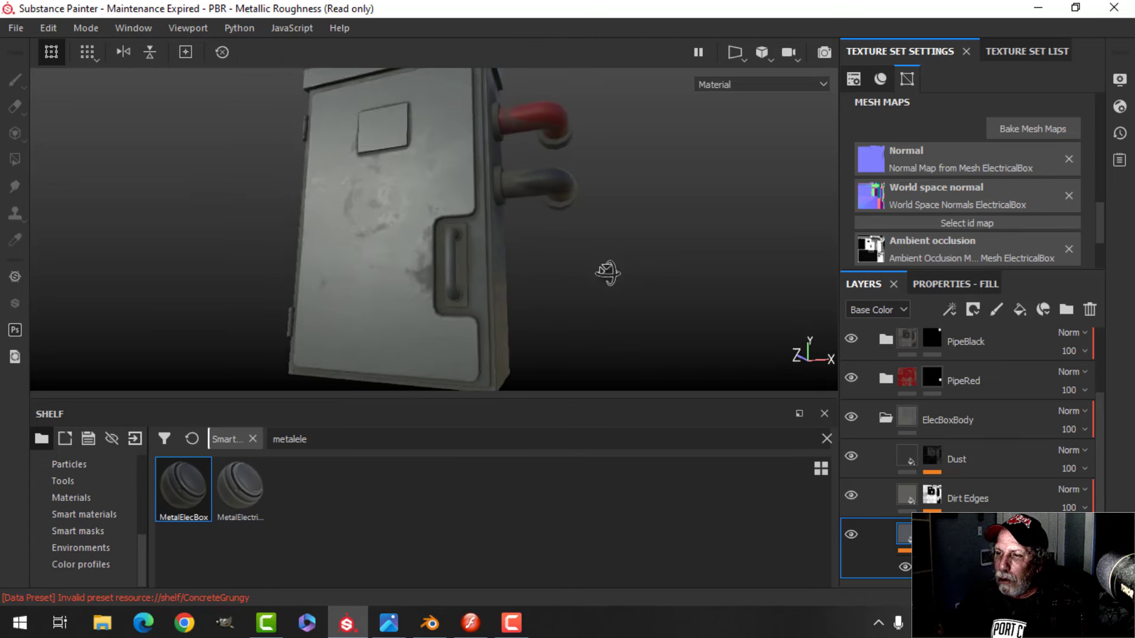
{"action": "left_click_drag", "start_coordinate": [607, 274], "coordinate": [613, 268], "text": "alt"}
{"action": "mouse_move", "coordinate": [607, 289]}
{"action": "middle_mouse_down", "text": "alt"}
{"action": "mouse_move", "coordinate": [602, 273]}
{"action": "mouse_move", "coordinate": [618, 287]}
{"action": "middle_mouse_up", "text": "alt"}
{"action": "mouse_move", "coordinate": [619, 286]}
{"action": "left_mouse_down", "text": "alt"}
{"action": "mouse_move", "coordinate": [632, 291]}
{"action": "mouse_move", "coordinate": [603, 294]}
{"action": "left_mouse_up", "text": "alt"}
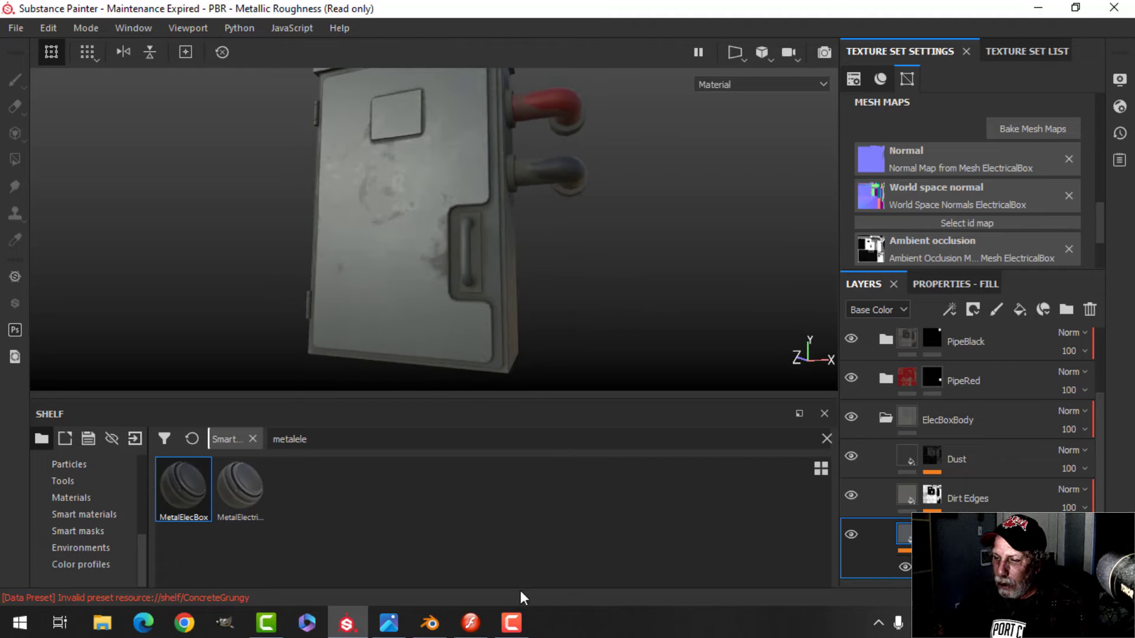
Switch to Flash and set up the Rectangle tool with a #999999 grey fill and a 20-point corner radius
{"action": "left_click", "coordinate": [470, 622]}
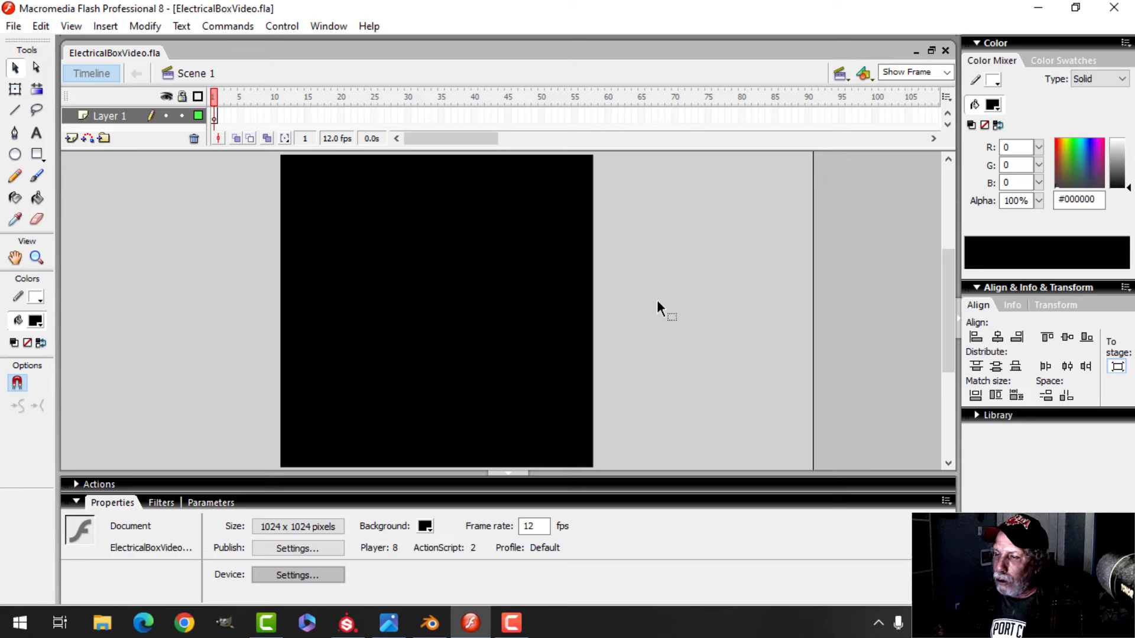
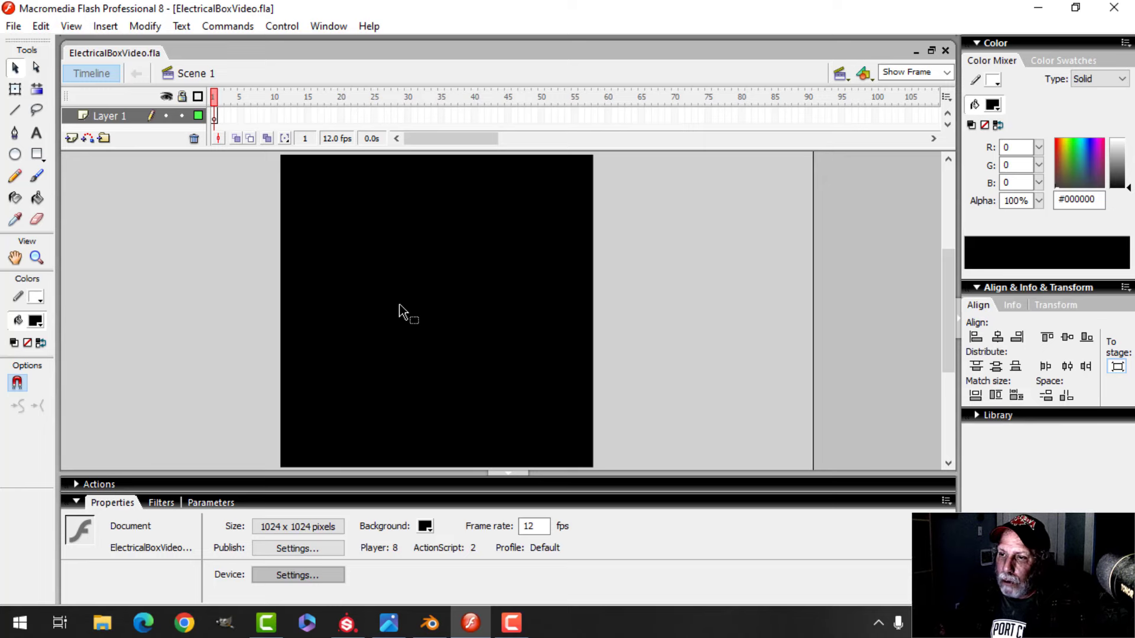
{"action": "left_click", "coordinate": [36, 154]}
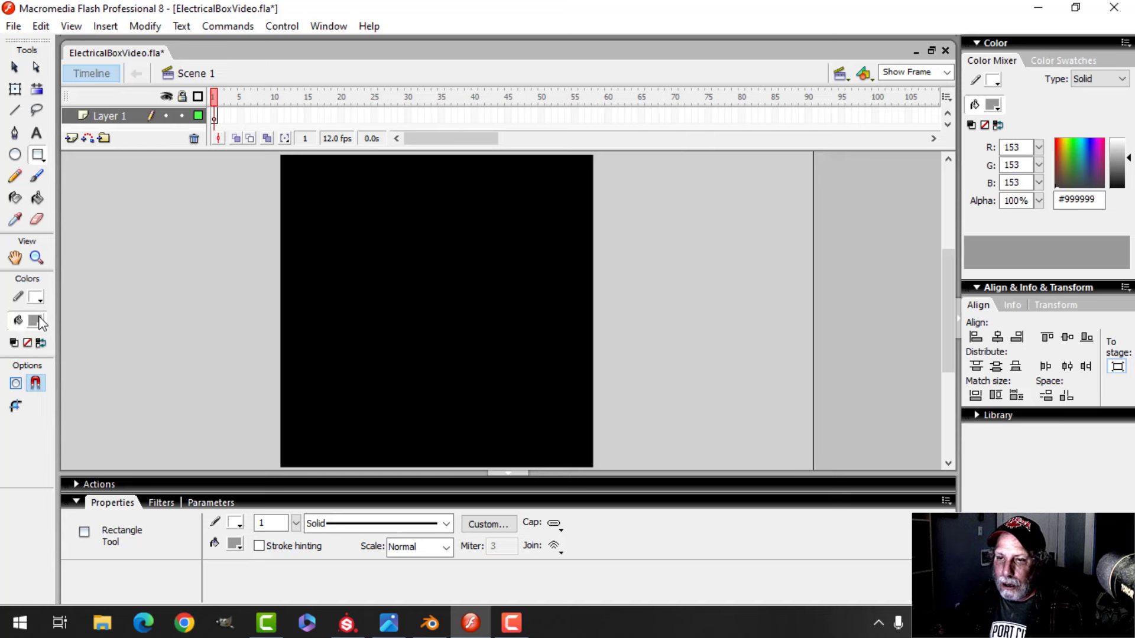
{"action": "left_click", "coordinate": [35, 321]}
{"action": "left_click", "coordinate": [26, 397]}
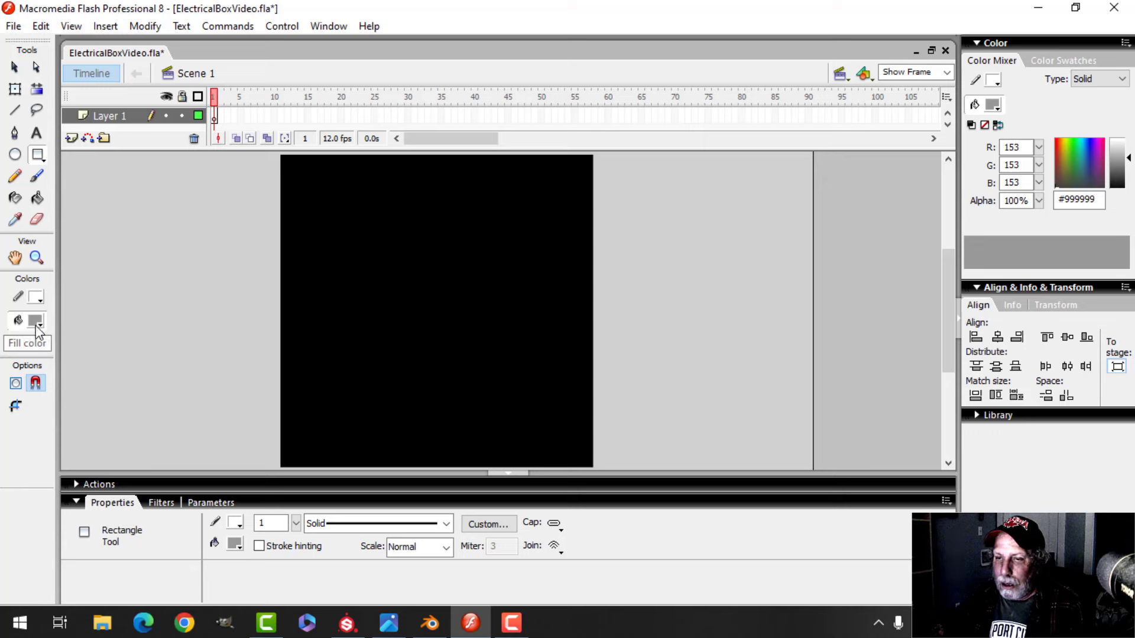
{"action": "left_click", "coordinate": [15, 405]}
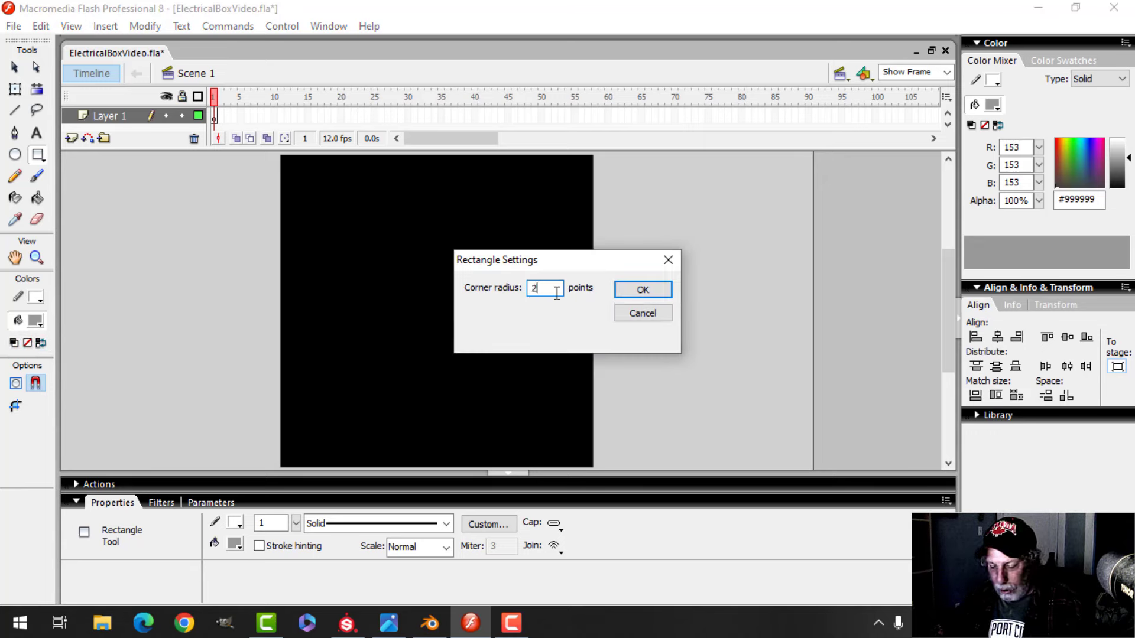
{"action": "key", "text": "Return"}
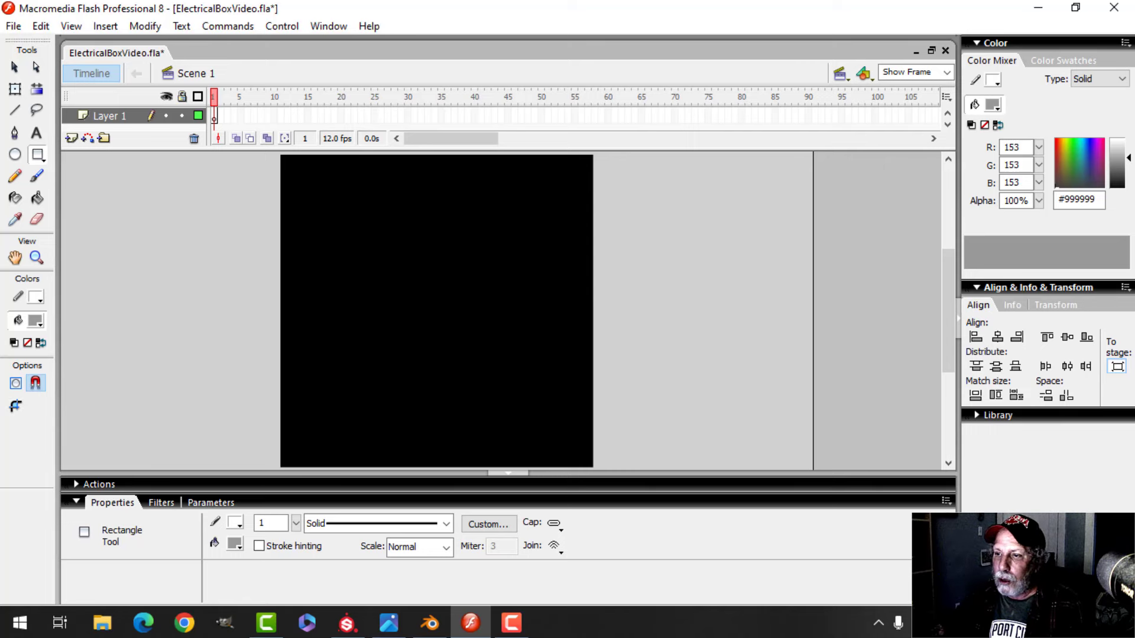
Draw a rounded rectangle about 801 by 364 px and centre it horizontally and vertically on the stage
{"action": "left_click_drag", "start_coordinate": [324, 260], "coordinate": [568, 371]}
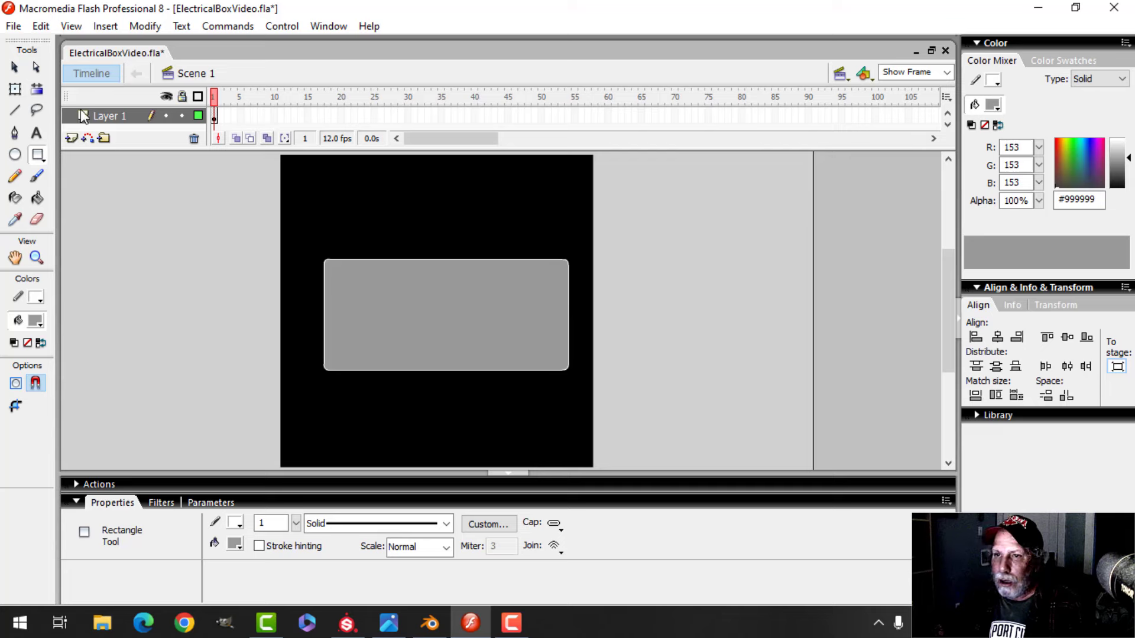
{"action": "left_click", "coordinate": [17, 69]}
{"action": "double_click", "coordinate": [425, 306]}
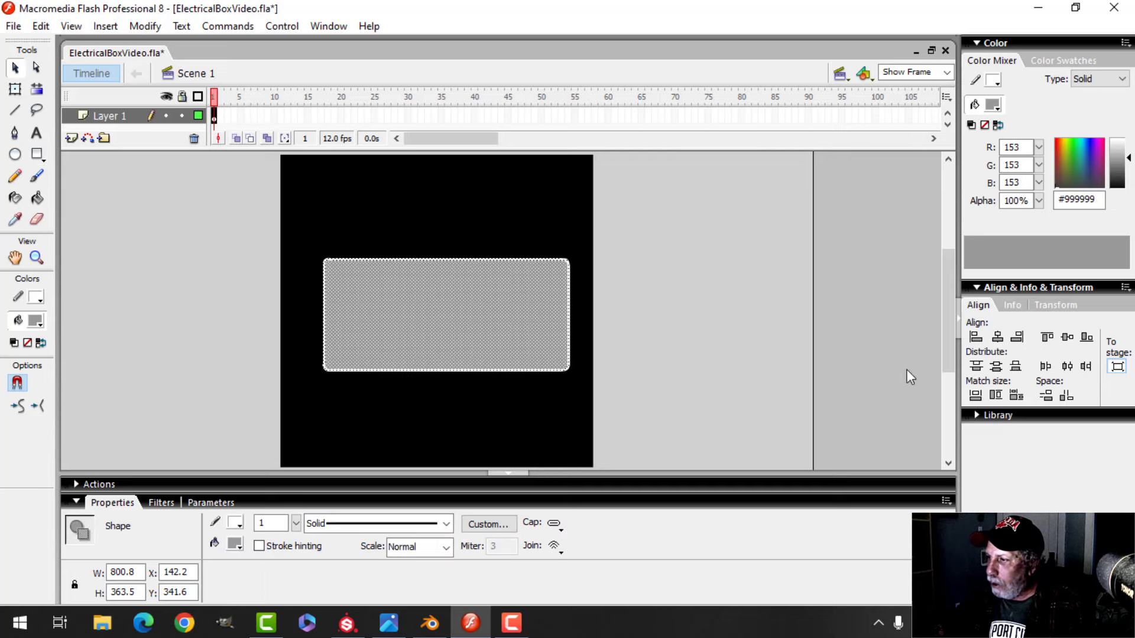
{"action": "left_click", "coordinate": [997, 337]}
{"action": "left_click", "coordinate": [1065, 338]}
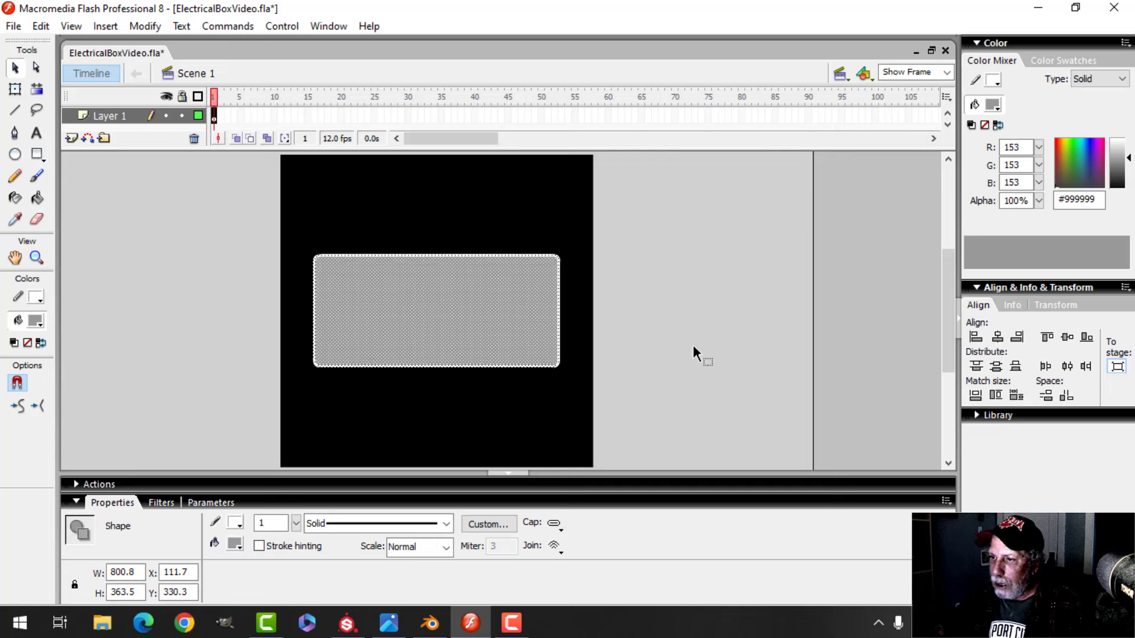
{"action": "scroll", "coordinate": [635, 322], "scroll_direction": "up", "scroll_amount": 2}
{"action": "scroll", "coordinate": [618, 331], "scroll_direction": "down", "scroll_amount": 2}
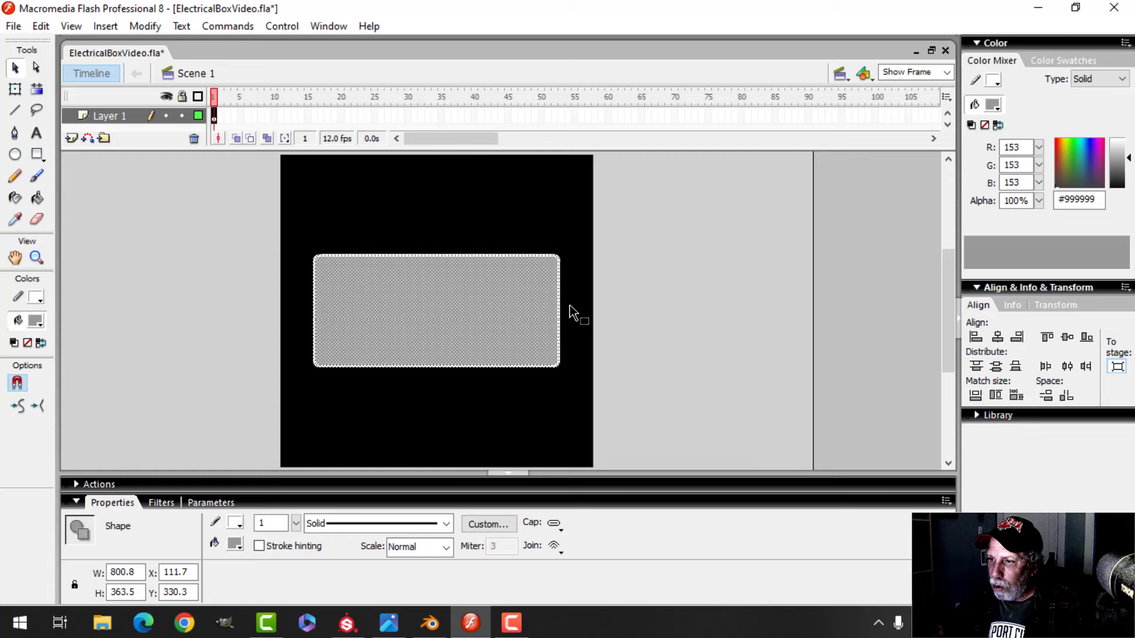
Set the stroke thickness of the rectangle's white outline to 12 and add a new layer above it
{"action": "left_click", "coordinate": [488, 251]}
{"action": "double_click", "coordinate": [467, 257]}
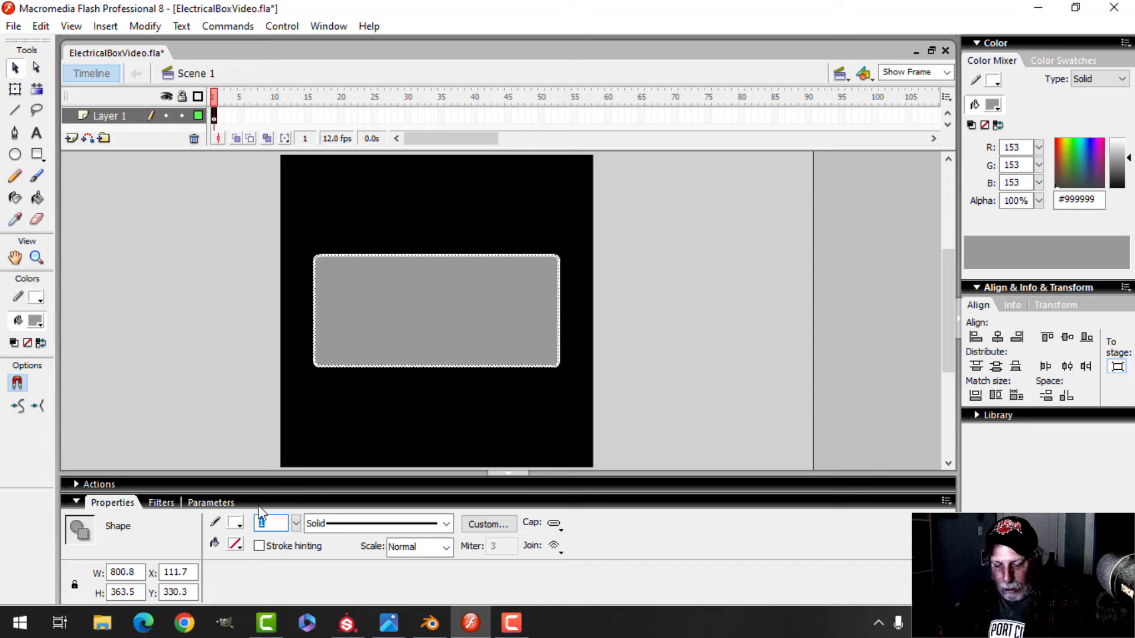
{"action": "left_click", "coordinate": [799, 328]}
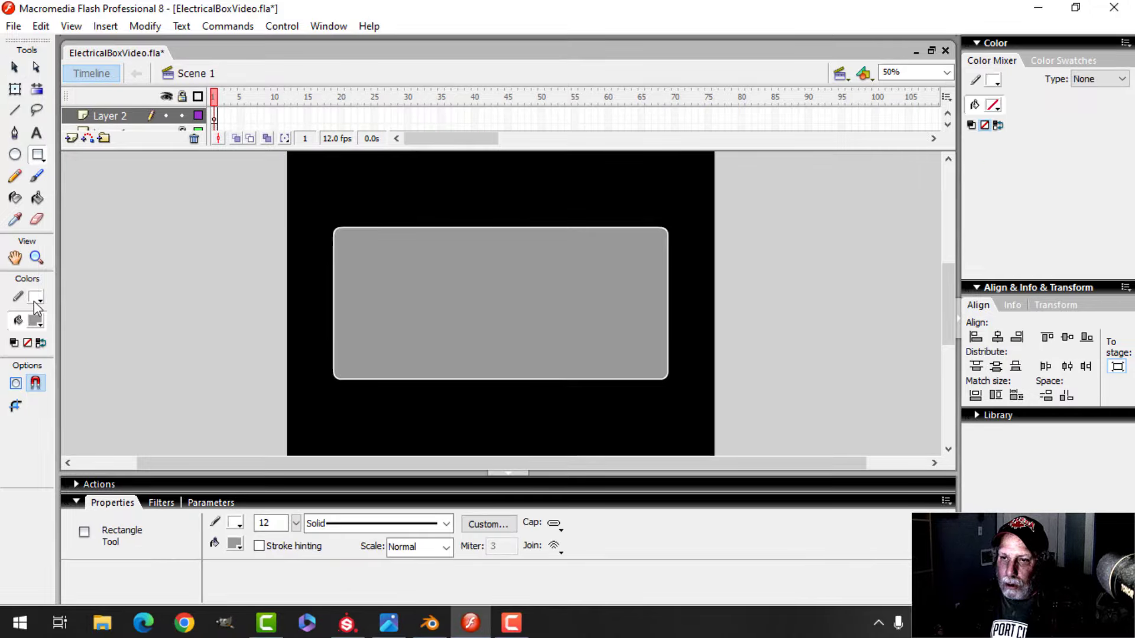
Configure the Rectangle tool with no stroke, a white #FFFFFF fill and a 10-point corner radius
{"action": "left_click", "coordinate": [35, 297]}
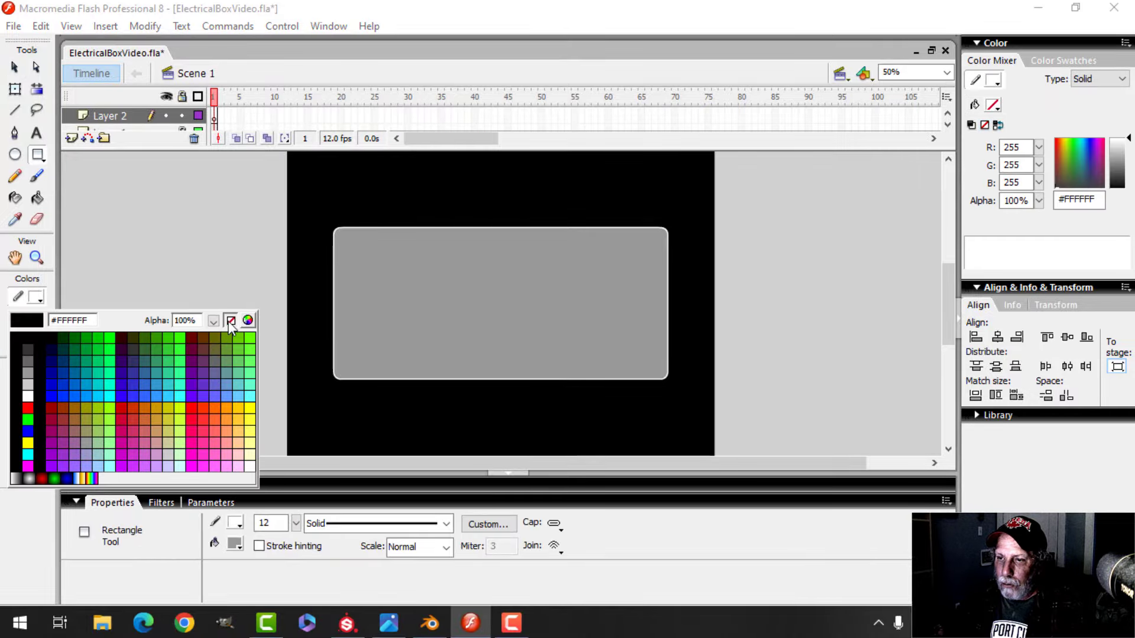
{"action": "left_click", "coordinate": [230, 321]}
{"action": "left_click", "coordinate": [42, 322]}
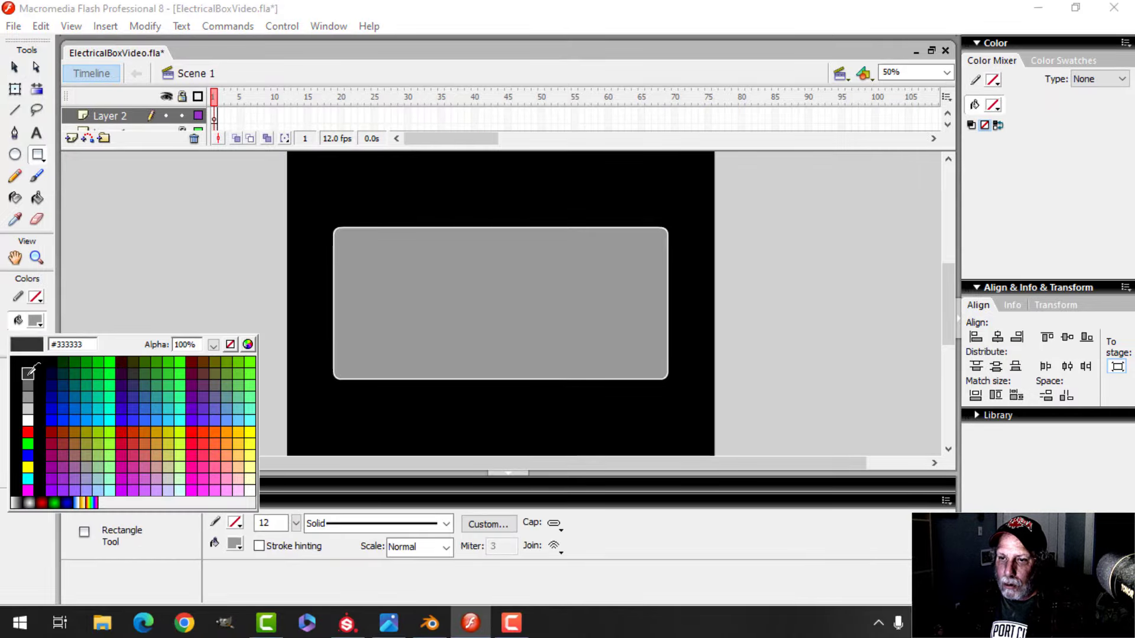
{"action": "left_click", "coordinate": [28, 420]}
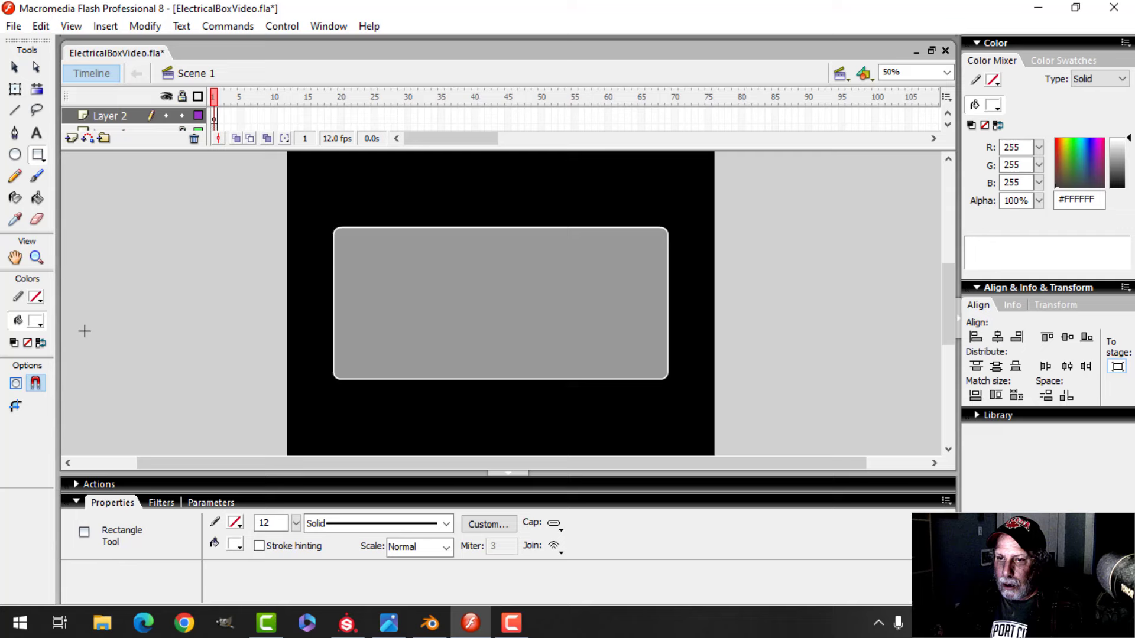
{"action": "left_click", "coordinate": [17, 407]}
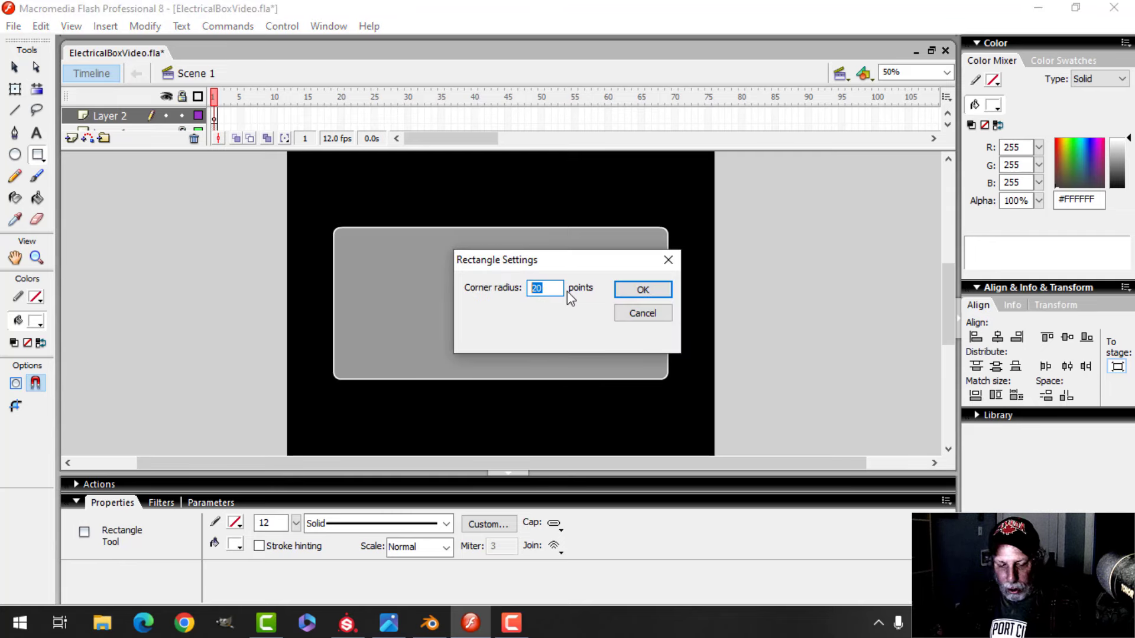
{"action": "type", "text": "10"}
{"action": "key", "text": "Return"}
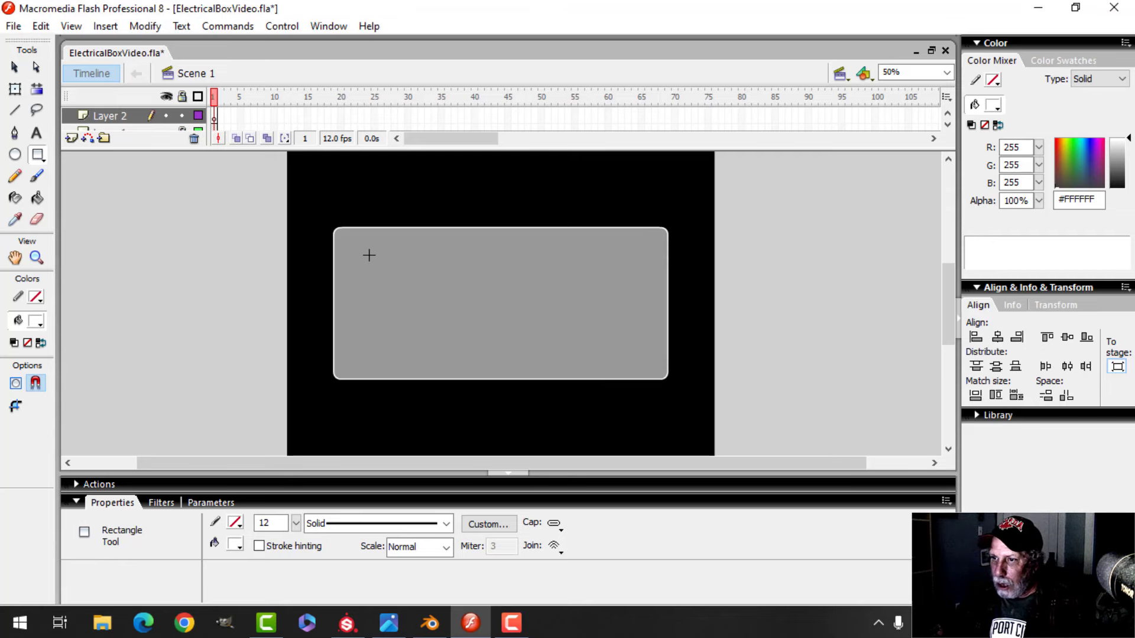
Undo the trial white bar and set the Rectangle tool's corner radius to 20 points
{"action": "left_click_drag", "start_coordinate": [487, 281], "coordinate": [605, 278]}
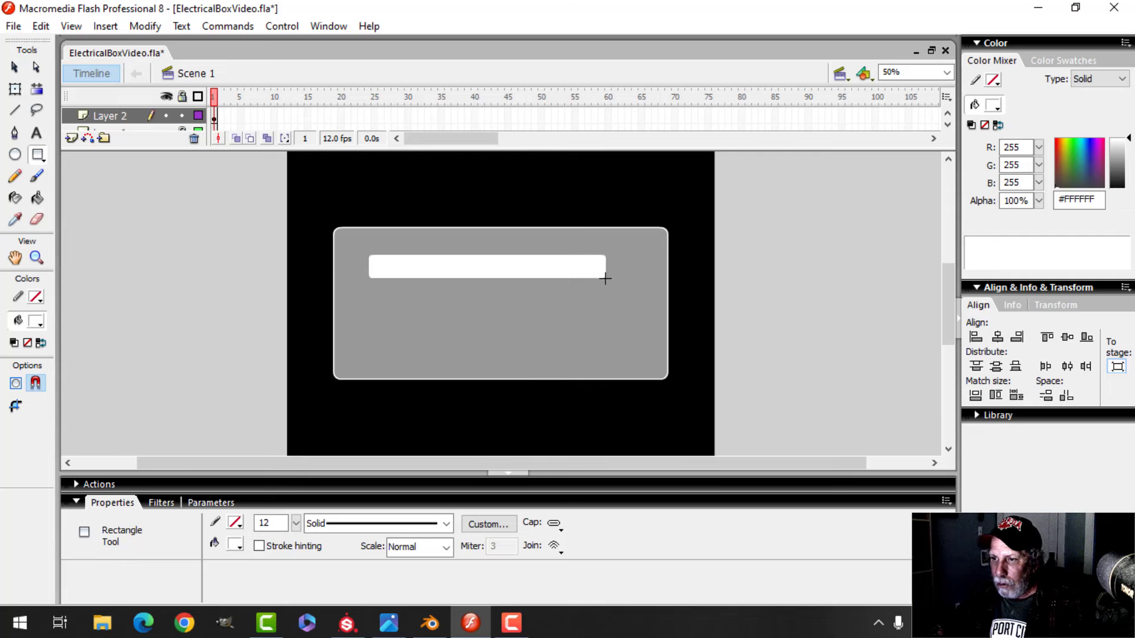
{"action": "key", "text": "ctrl+z"}
{"action": "left_click", "coordinate": [15, 406]}
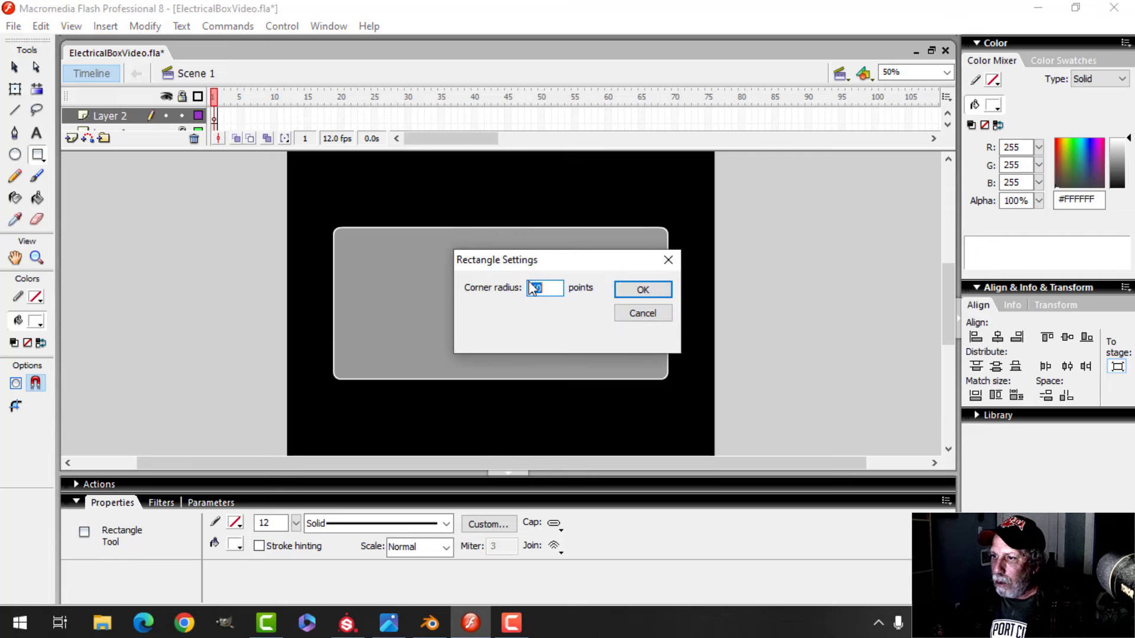
{"action": "type", "text": "20"}
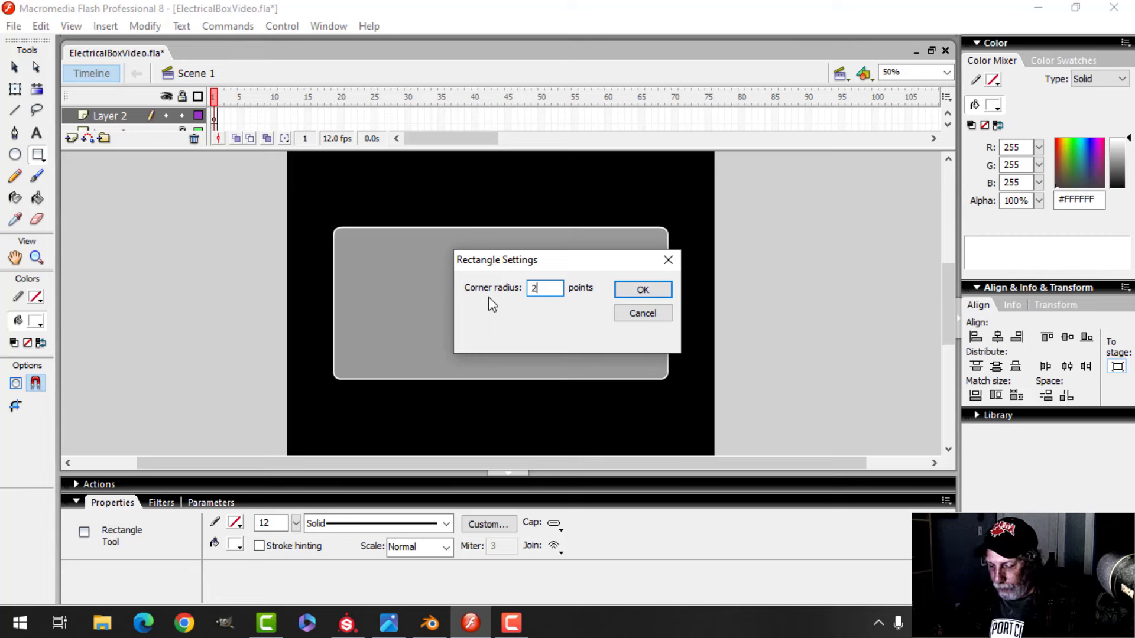
{"action": "key", "text": "Return"}
Draw a rounded white slot about 668 by 20 px near the grey panel's upper edge and centre it horizontally on the stage
{"action": "left_click_drag", "start_coordinate": [364, 259], "coordinate": [541, 270]}
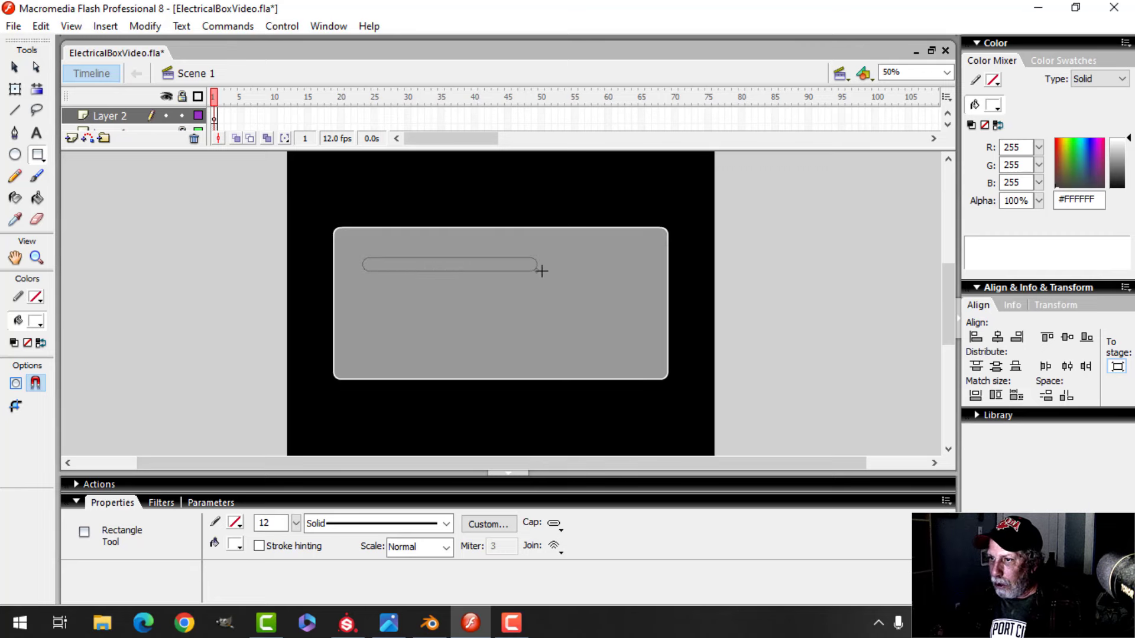
{"action": "left_click_drag", "start_coordinate": [614, 271], "coordinate": [641, 266]}
{"action": "key", "text": "v"}
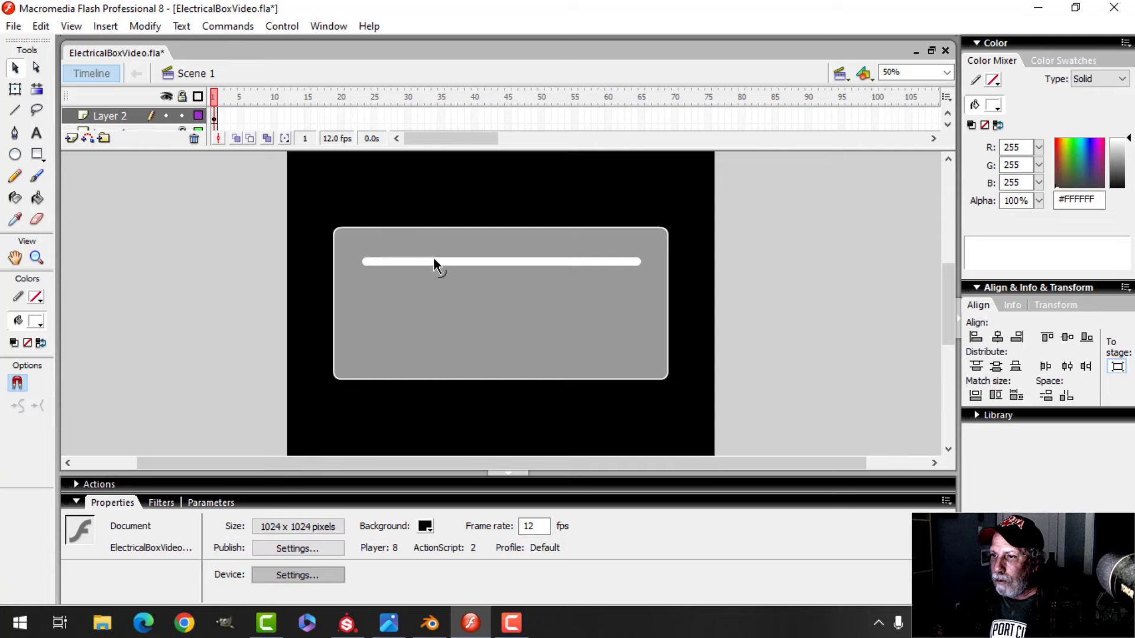
{"action": "left_click", "coordinate": [444, 264]}
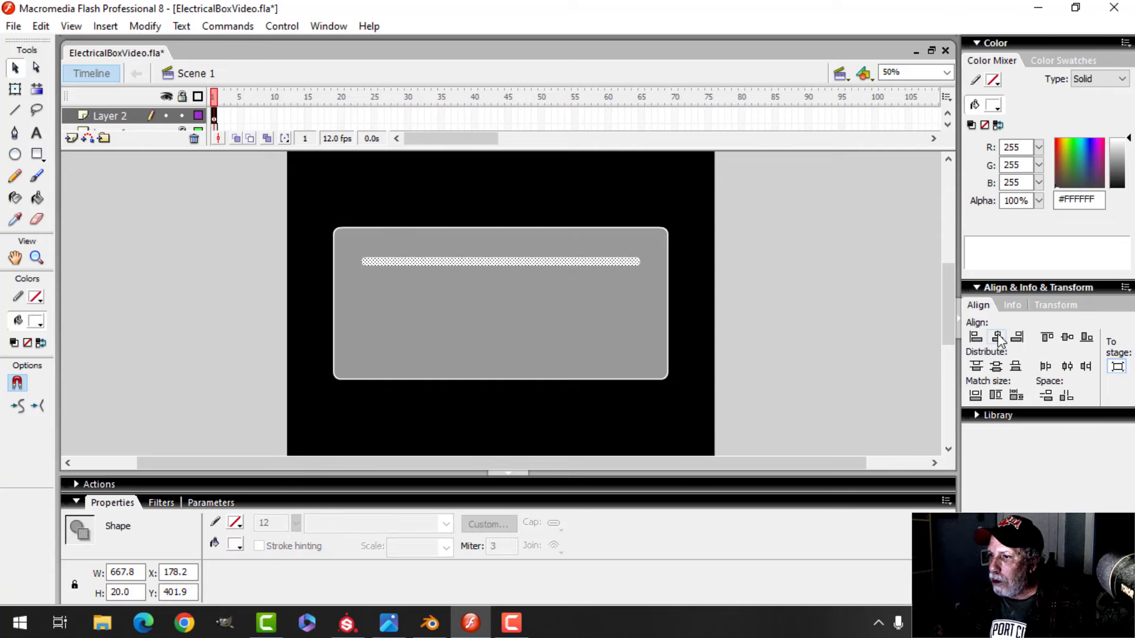
Copy the white slot, paste it in place and shift the copy 40 px down
{"action": "left_click", "coordinate": [40, 26]}
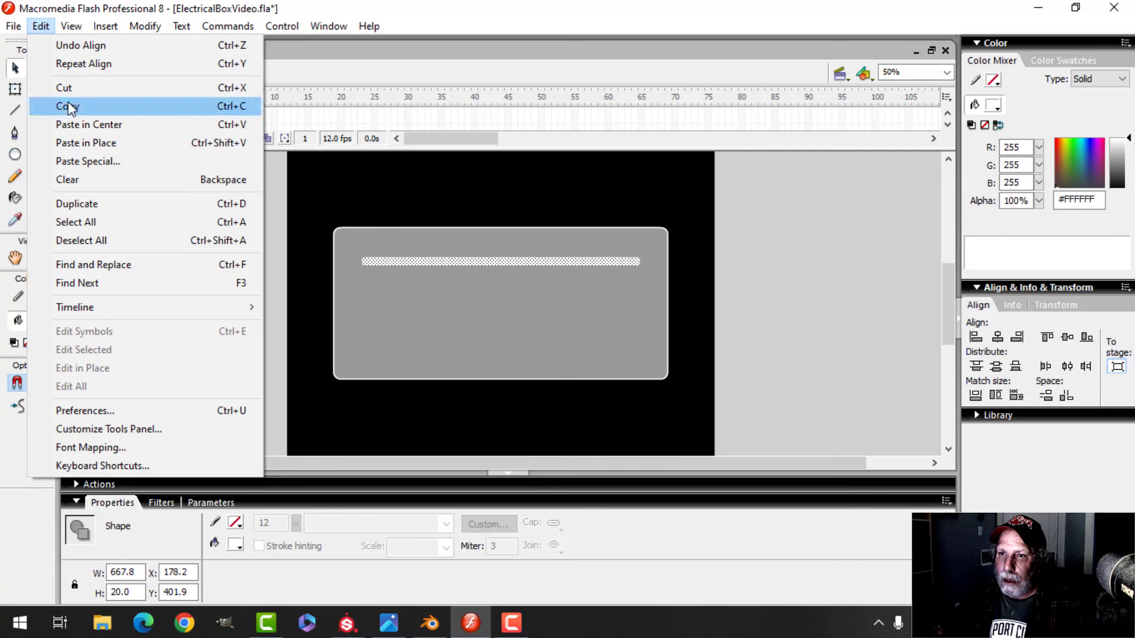
{"action": "left_click", "coordinate": [68, 106]}
{"action": "left_click", "coordinate": [40, 26]}
{"action": "left_click", "coordinate": [85, 143]}
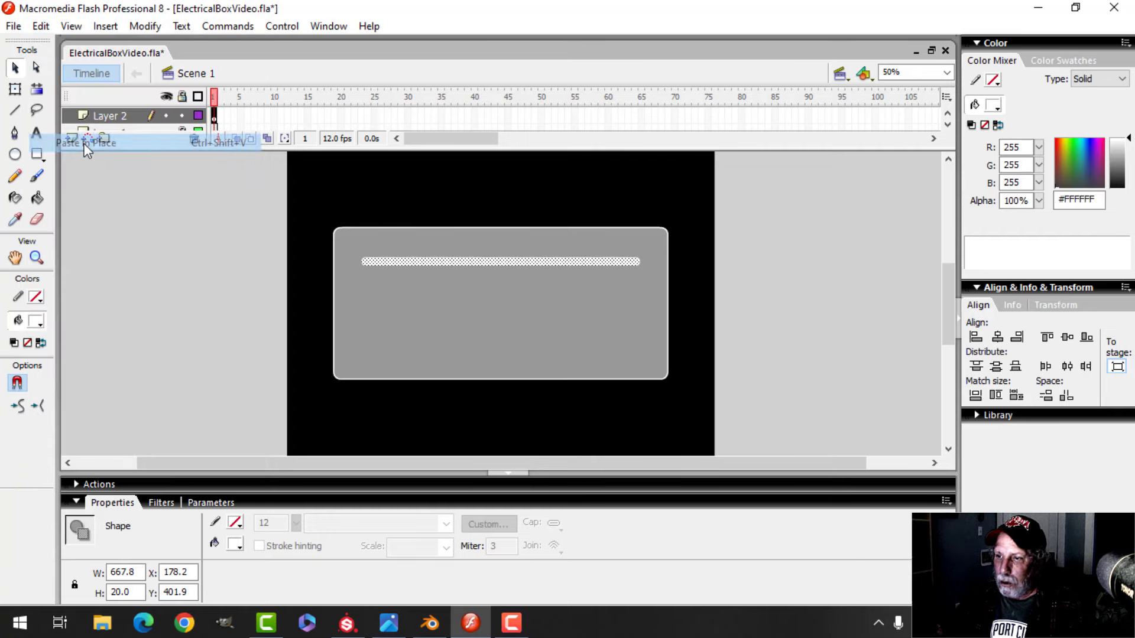
{"action": "key", "text": "shift+Down"}
{"action": "key", "text": "shift+Down"}
{"action": "key", "text": "shift+Down"}
{"action": "key", "text": "shift+Down"}
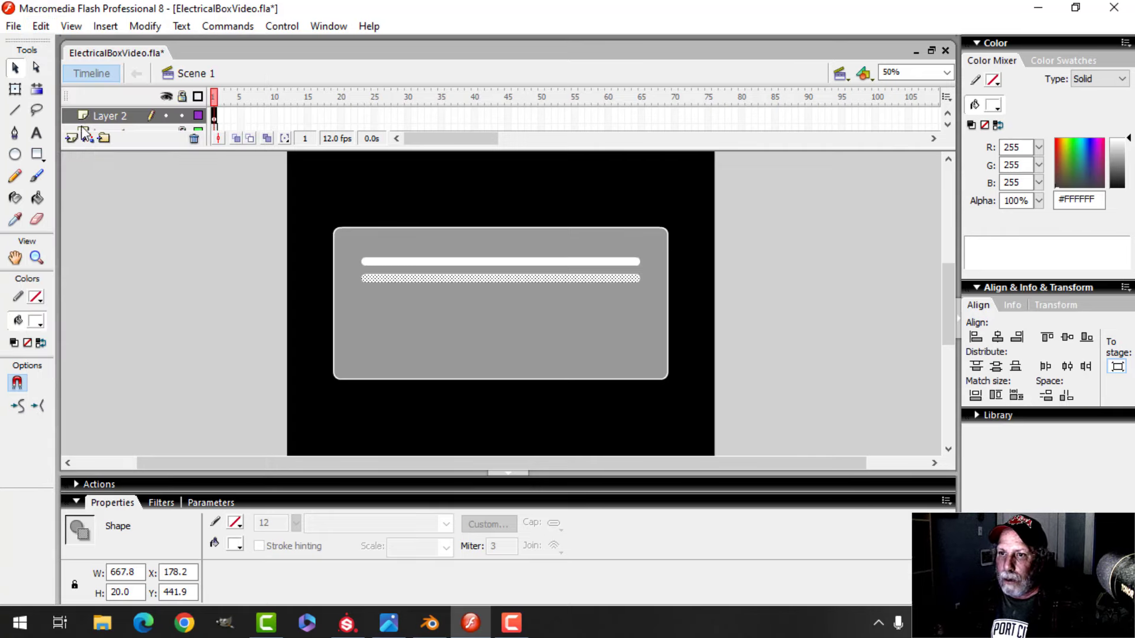
Copy both slots on Layer 2, paste them in place and shift the copies 80 px down to continue the even spacing
{"action": "left_click", "coordinate": [142, 114]}
{"action": "left_click", "coordinate": [40, 26]}
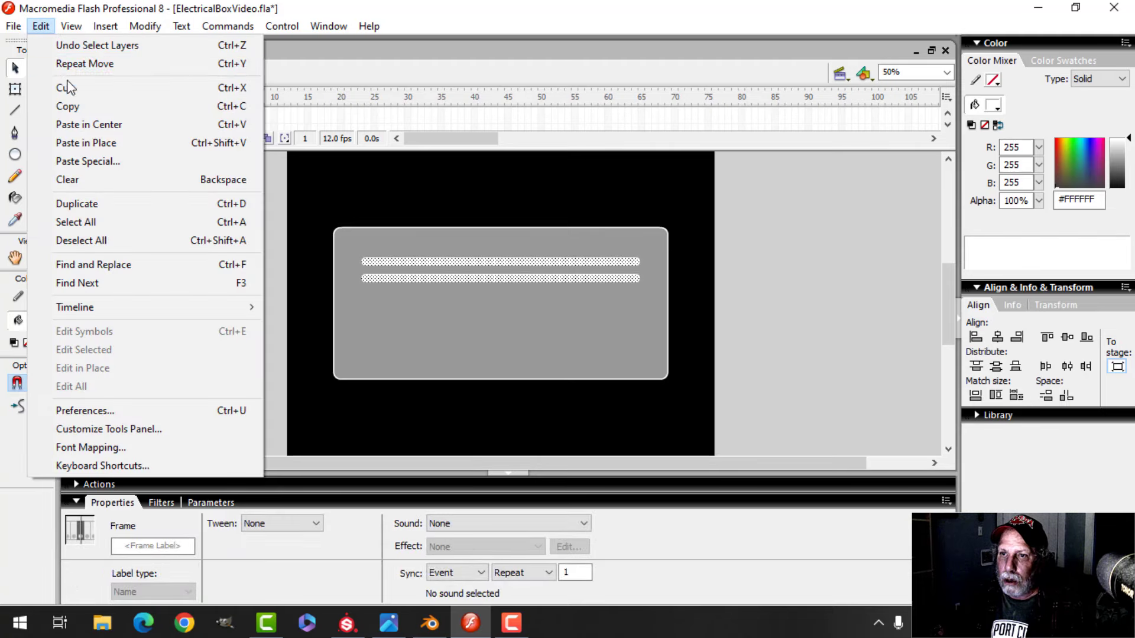
{"action": "left_click", "coordinate": [68, 106]}
{"action": "left_click", "coordinate": [40, 26]}
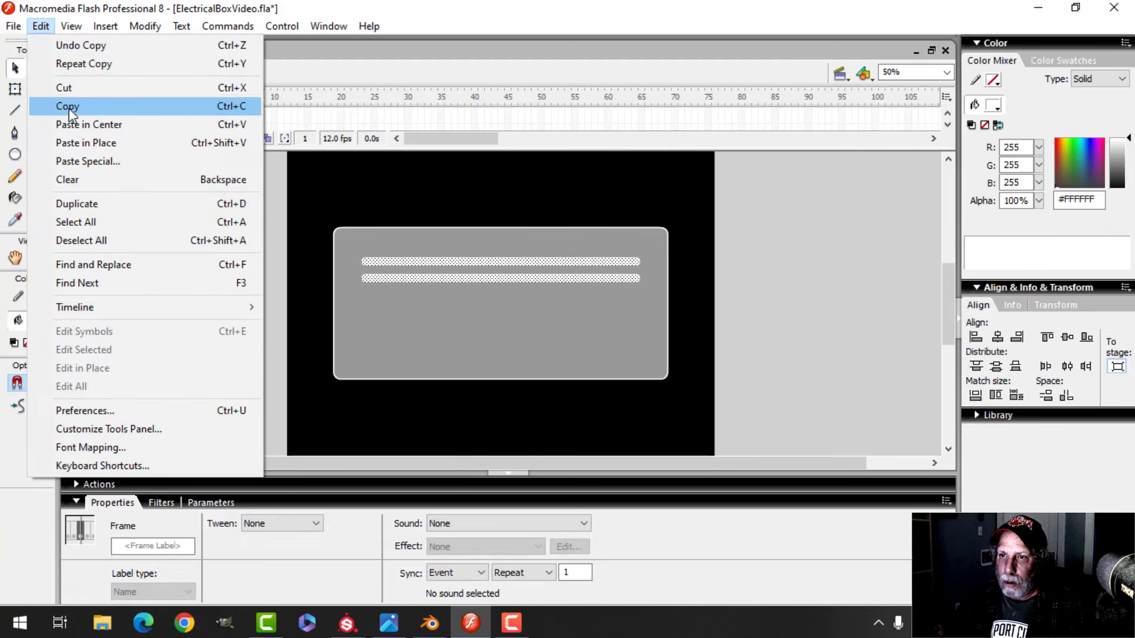
{"action": "left_click", "coordinate": [83, 143]}
{"action": "key", "text": "shift+Down"}
{"action": "key", "text": "shift+Down"}
{"action": "key", "text": "shift+Down"}
{"action": "key", "text": "shift+Down"}
{"action": "key", "text": "shift+Down"}
{"action": "key", "text": "shift+Down"}
{"action": "key", "text": "shift+Down"}
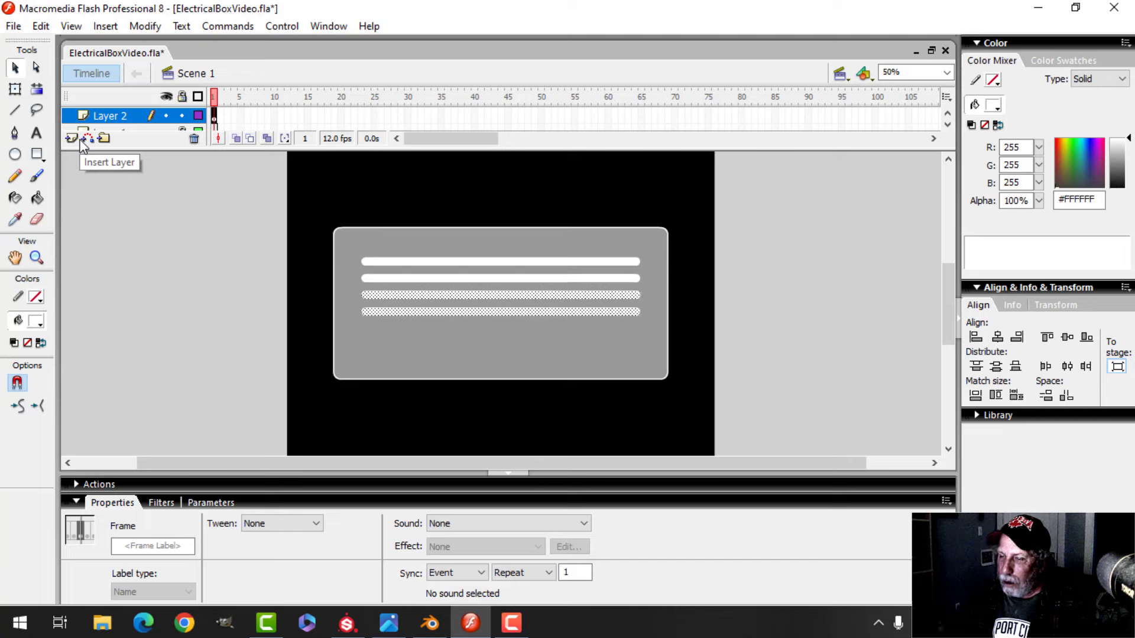
Duplicate the two lowest slots in place and shift them down as an evenly spaced third pair
{"action": "left_click", "coordinate": [40, 26]}
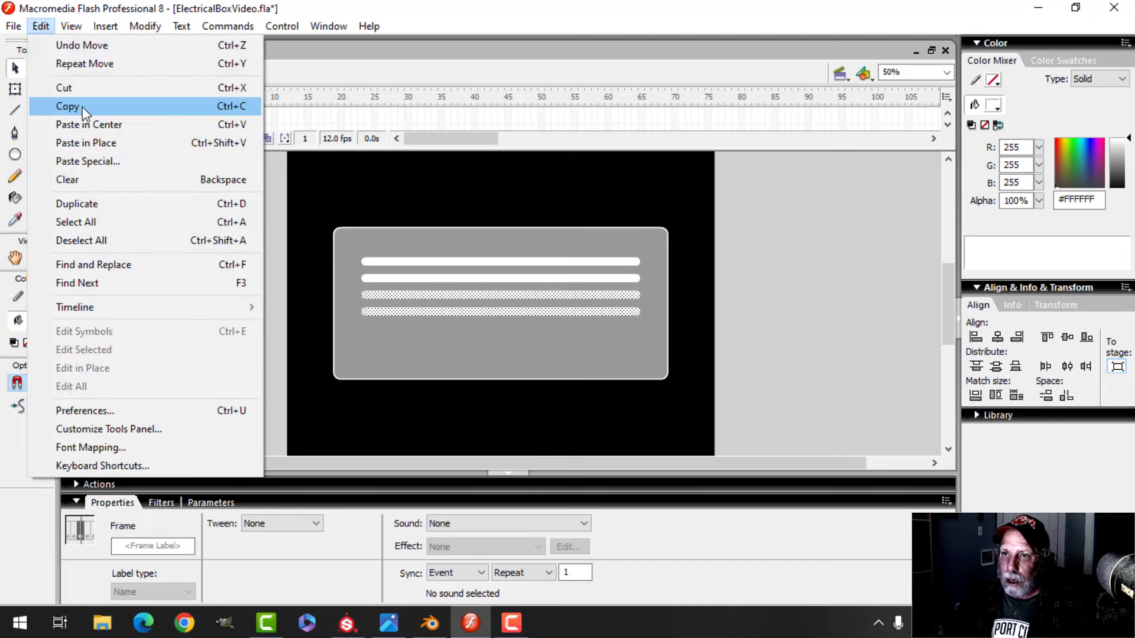
{"action": "left_click", "coordinate": [59, 104]}
{"action": "left_click", "coordinate": [49, 31]}
{"action": "left_click", "coordinate": [104, 142]}
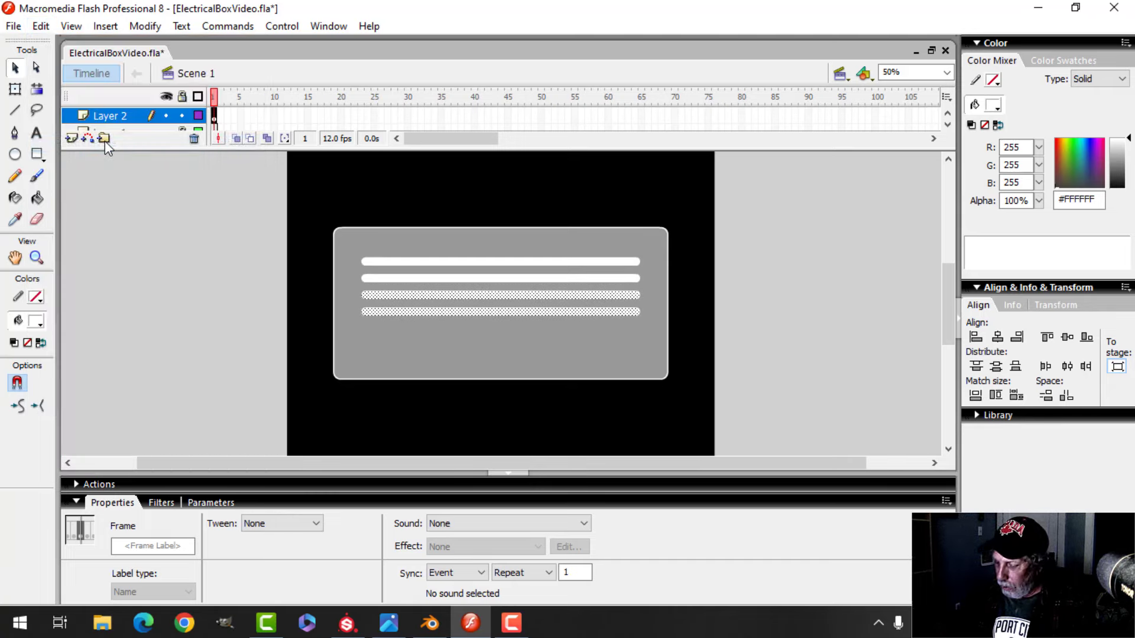
{"action": "key", "text": "shift+Down"}
{"action": "key", "text": "shift+Down"}
{"action": "key", "text": "shift+Down"}
{"action": "key", "text": "shift+Down"}
{"action": "key", "text": "shift+Down"}
{"action": "key", "text": "shift+Down"}
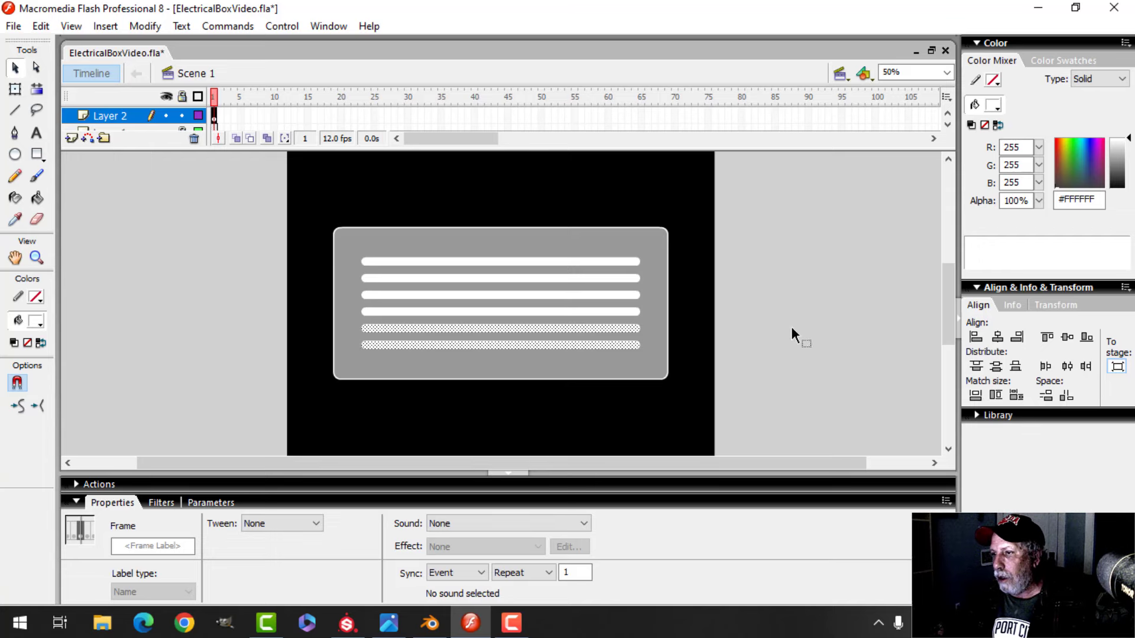
{"action": "left_click", "coordinate": [814, 321]}
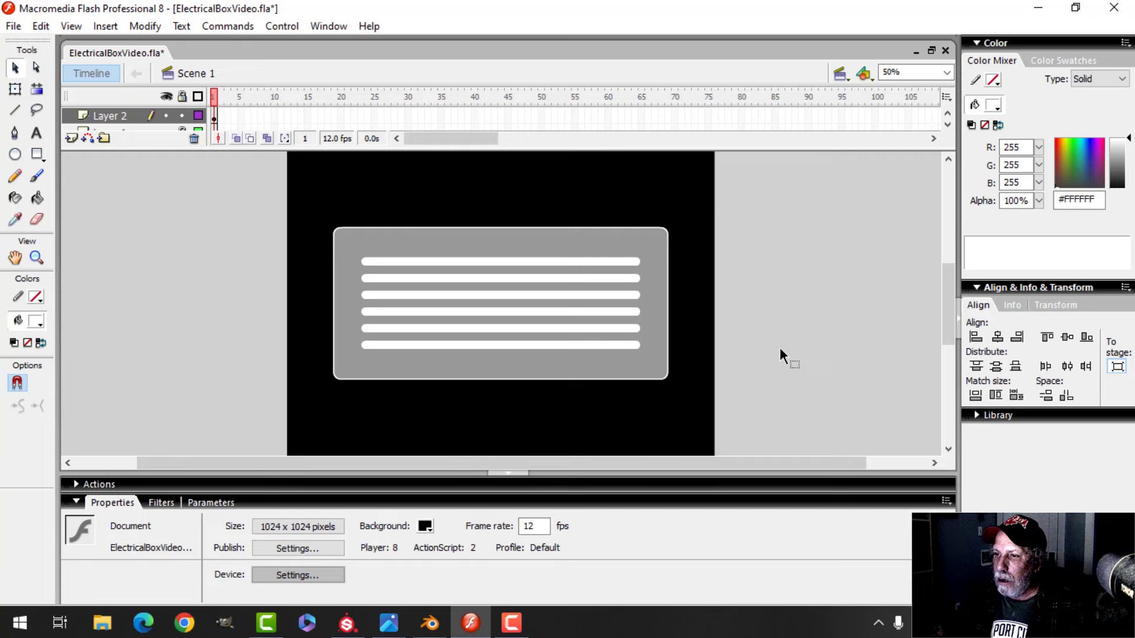
Paste another slot pair in place and shift it down below the sixth slot, to Y 641.9
{"action": "left_click", "coordinate": [40, 26]}
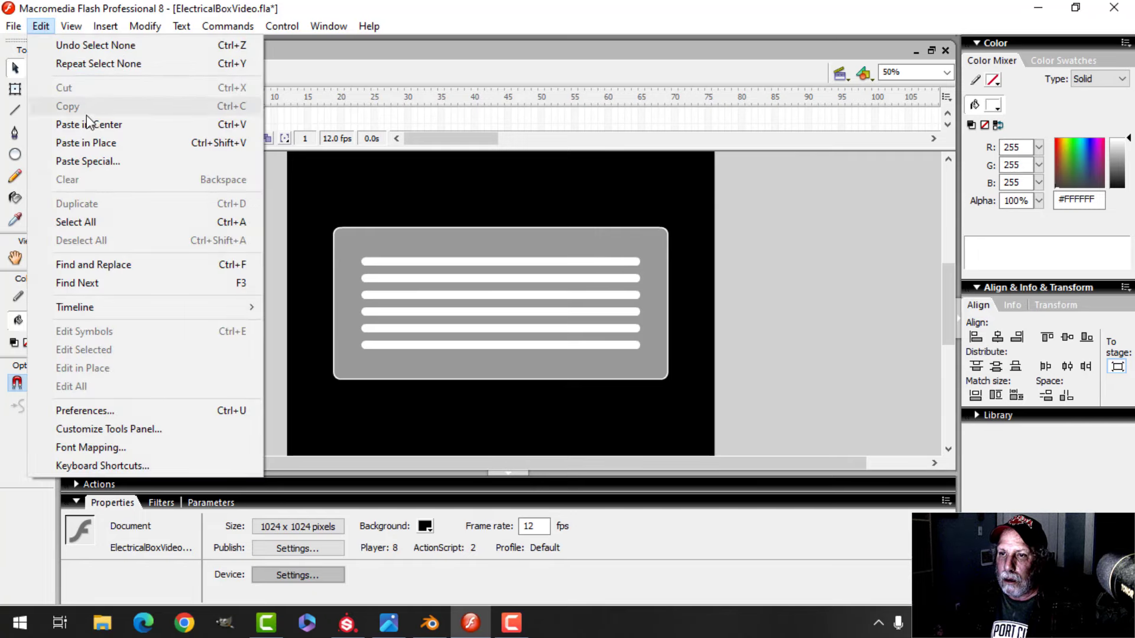
{"action": "left_click", "coordinate": [89, 142]}
{"action": "key", "text": "shift+Down"}
{"action": "key", "text": "shift+Down"}
{"action": "key", "text": "shift+Down"}
{"action": "key", "text": "shift+Down"}
{"action": "key", "text": "shift+Down"}
{"action": "key", "text": "shift+Down"}
{"action": "key", "text": "shift+Down"}
{"action": "key", "text": "shift+Down"}
{"action": "key", "text": "shift+Down"}
{"action": "key", "text": "shift+Down"}
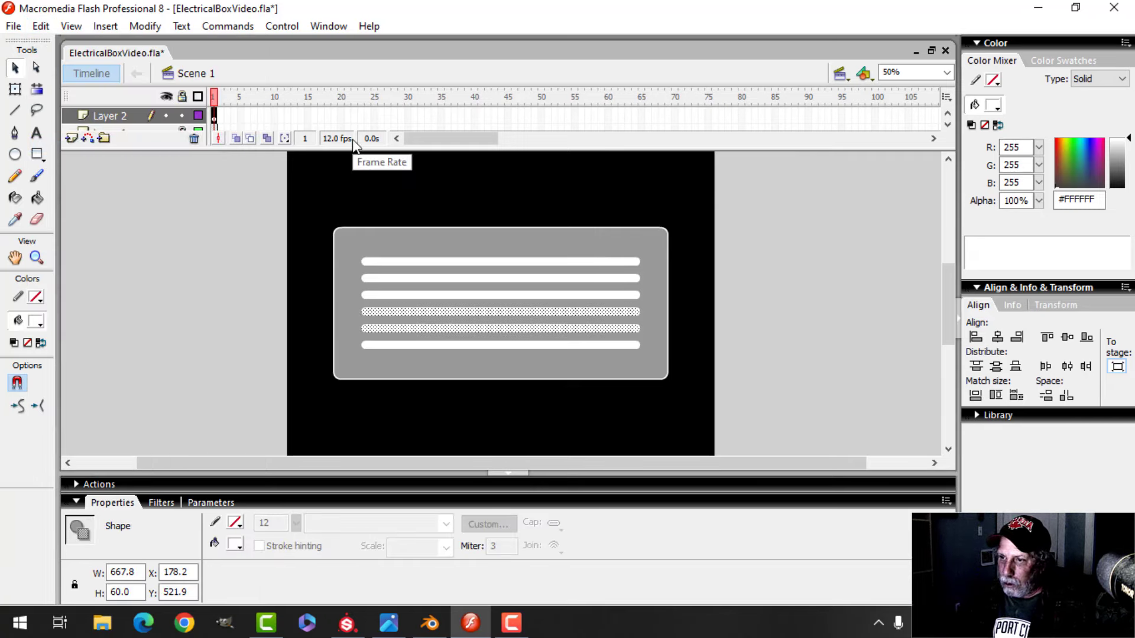
{"action": "key", "text": "shift+Down"}
{"action": "key", "text": "shift+Down"}
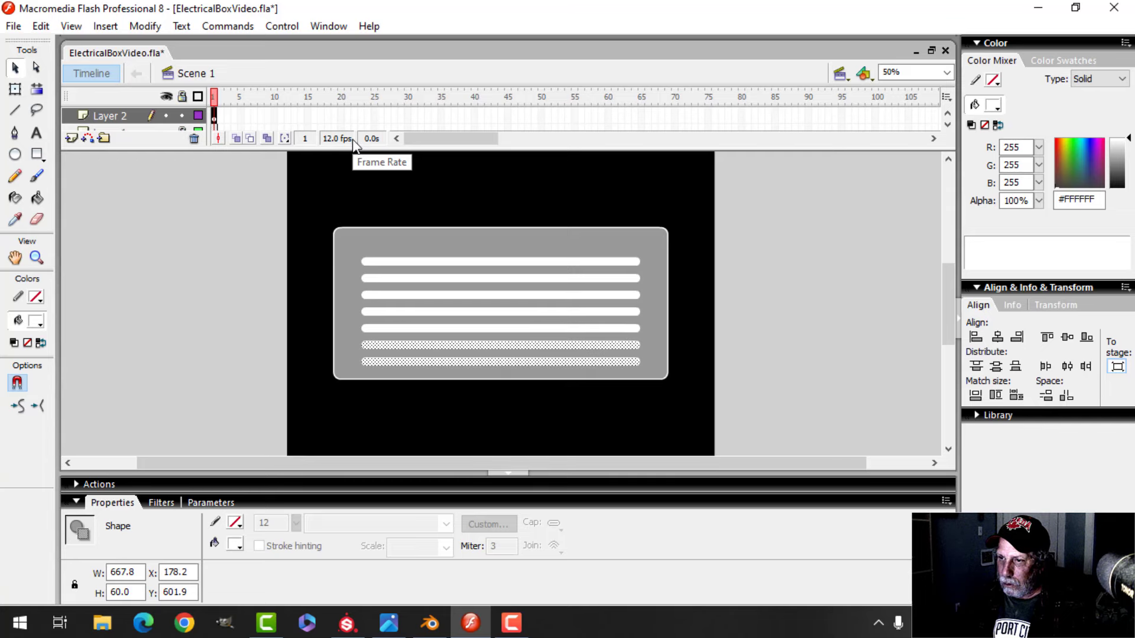
{"action": "key", "text": "shift+Down"}
{"action": "key", "text": "shift+Down"}
{"action": "key", "text": "shift+Down"}
{"action": "key", "text": "shift+Down"}
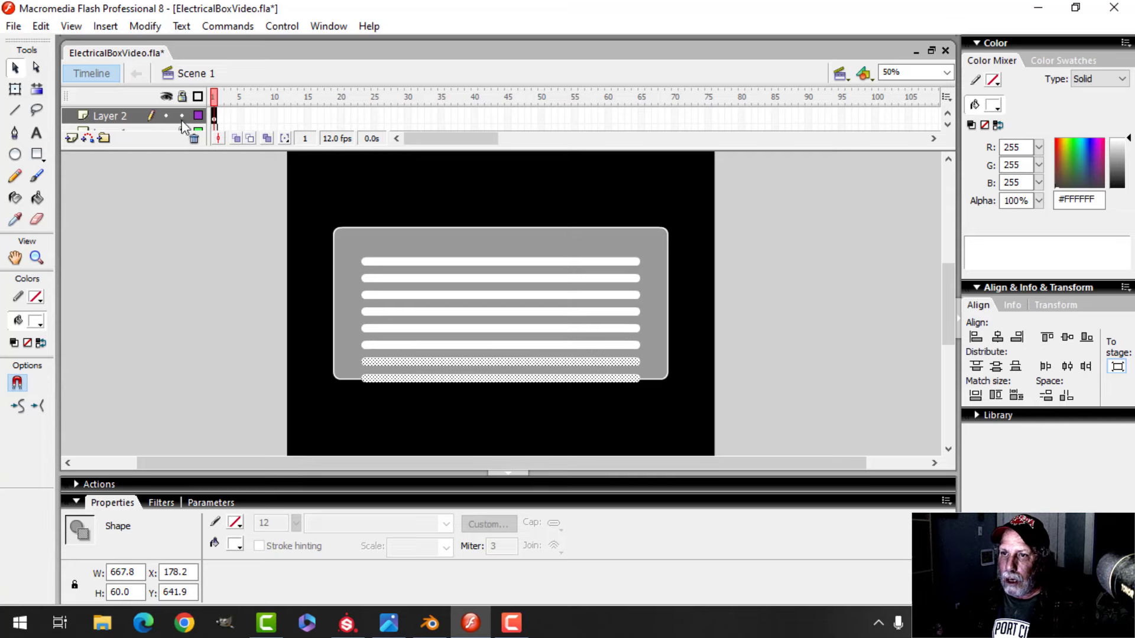
Select all eight slots on Layer 2 and move them up until they are vertically centred on the grey panel
{"action": "left_click", "coordinate": [107, 118]}
{"action": "key", "text": "shift+Up"}
{"action": "key", "text": "shift+Up"}
{"action": "key", "text": "shift+Up"}
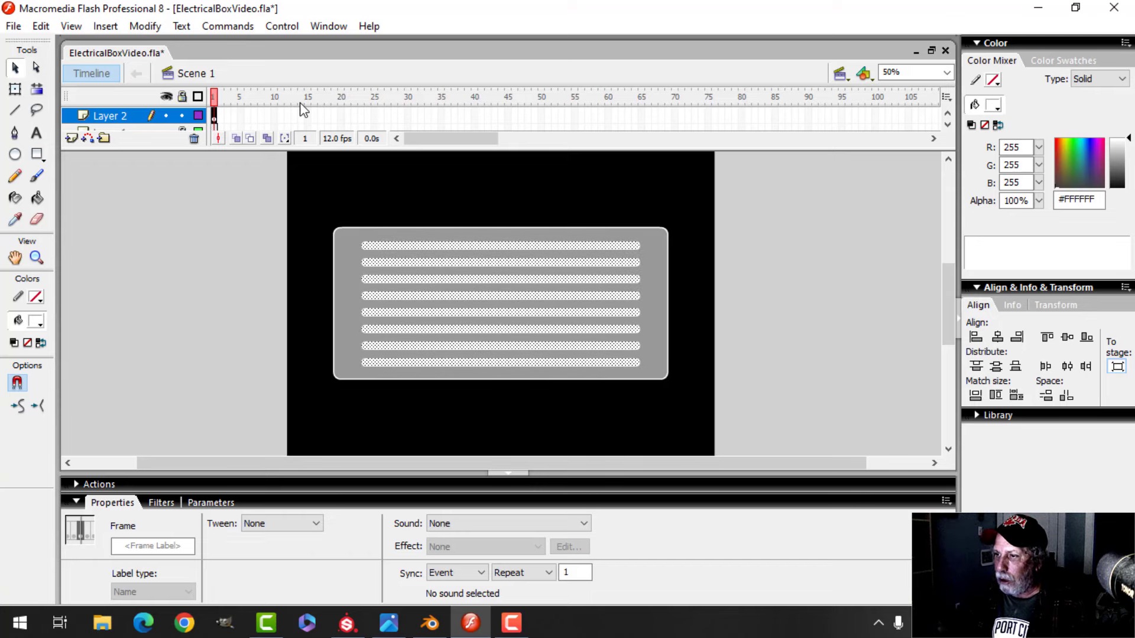
{"action": "left_click", "coordinate": [777, 253]}
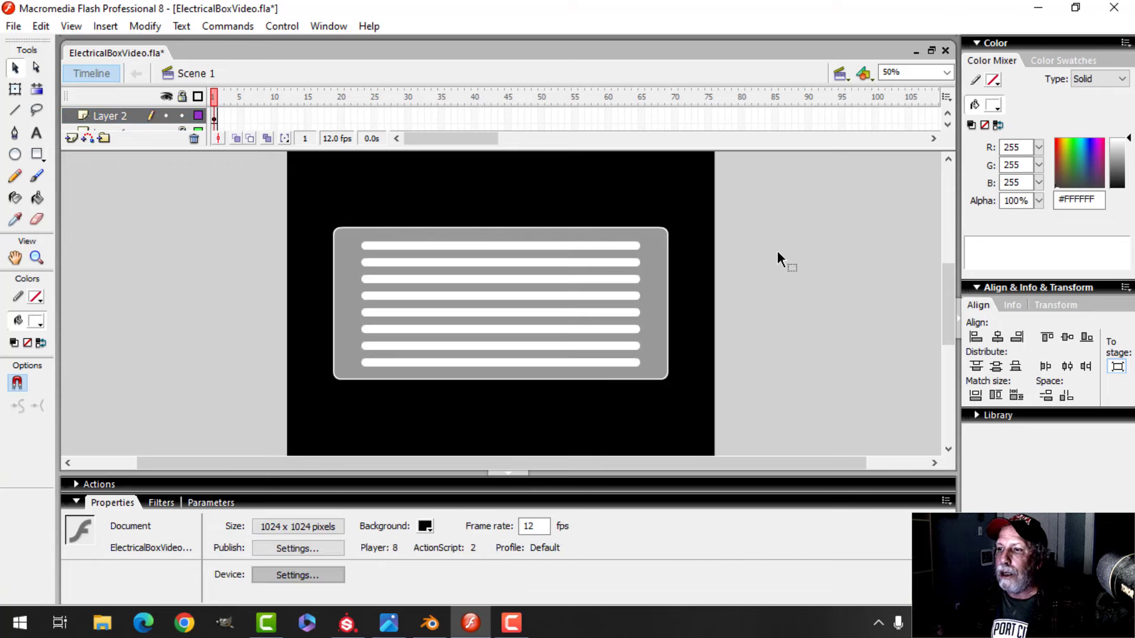
Lock Layer 2 and prepare a new layer above it with a white stroke and a black #000000 fill
{"action": "left_click", "coordinate": [182, 116]}
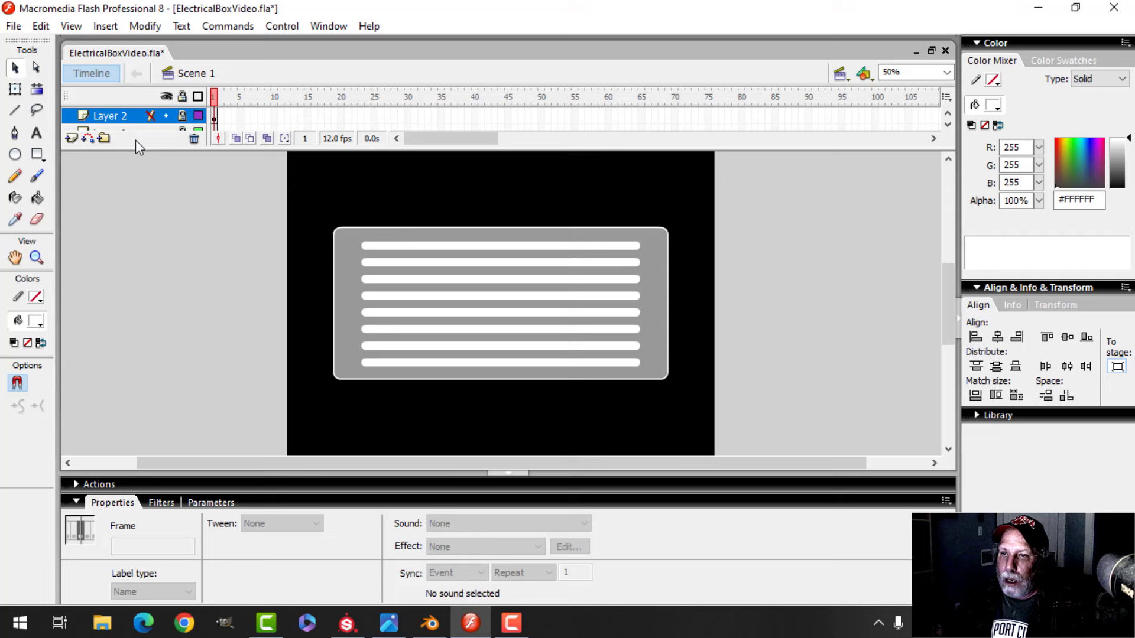
{"action": "left_click", "coordinate": [28, 301]}
{"action": "left_click", "coordinate": [40, 359]}
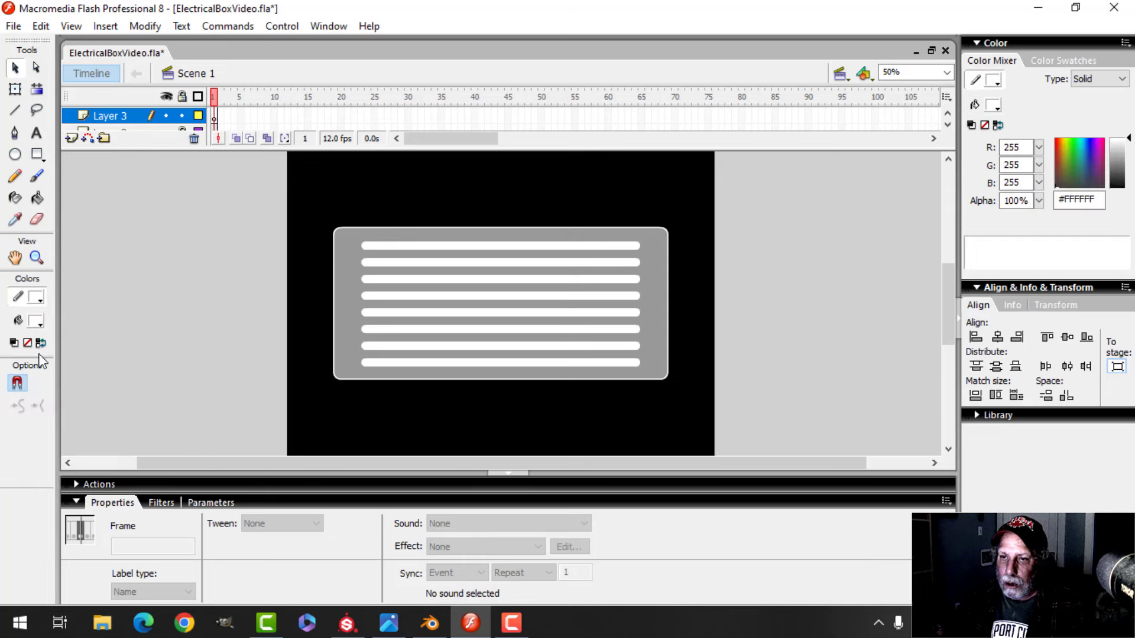
{"action": "left_click", "coordinate": [36, 323]}
{"action": "left_click", "coordinate": [28, 361]}
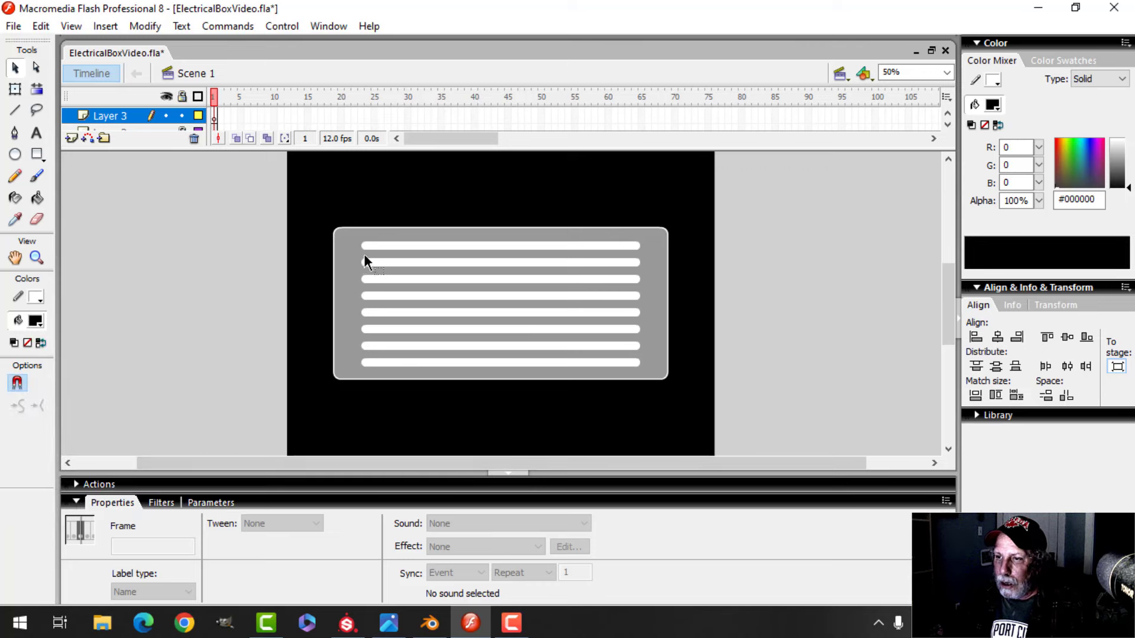
Draw a black circle about 32 px wide with a white outline of thickness 2 and place it in the grey panel's upper-left corner
{"action": "left_click", "coordinate": [15, 155]}
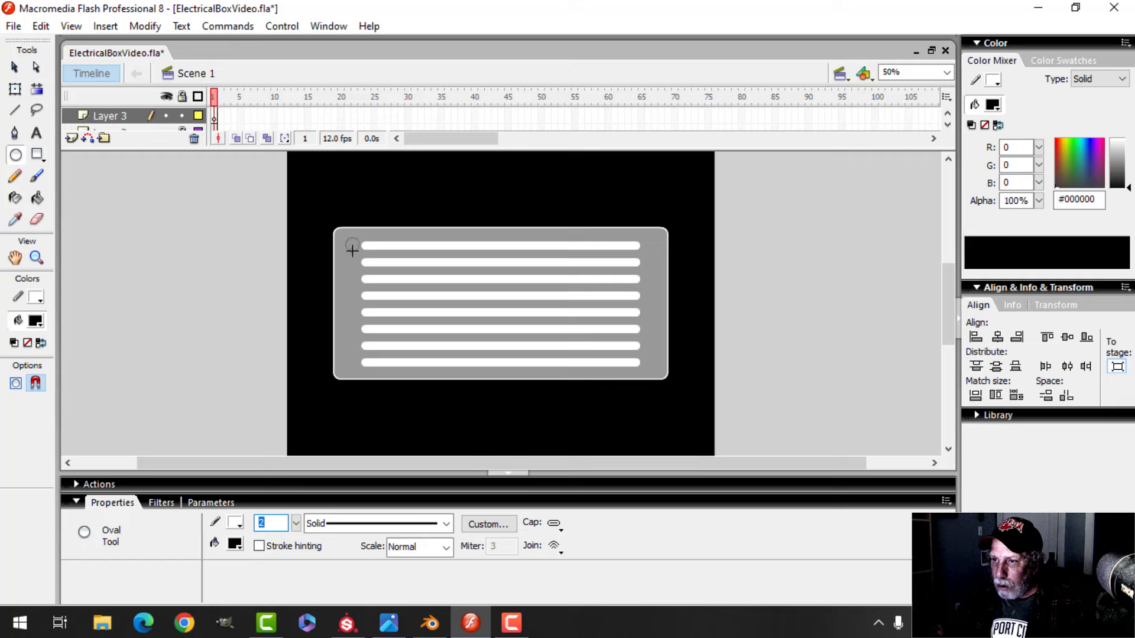
{"action": "scroll", "coordinate": [424, 295], "scroll_direction": "up", "scroll_amount": 5}
{"action": "scroll", "coordinate": [357, 281], "scroll_direction": "down", "scroll_amount": 5}
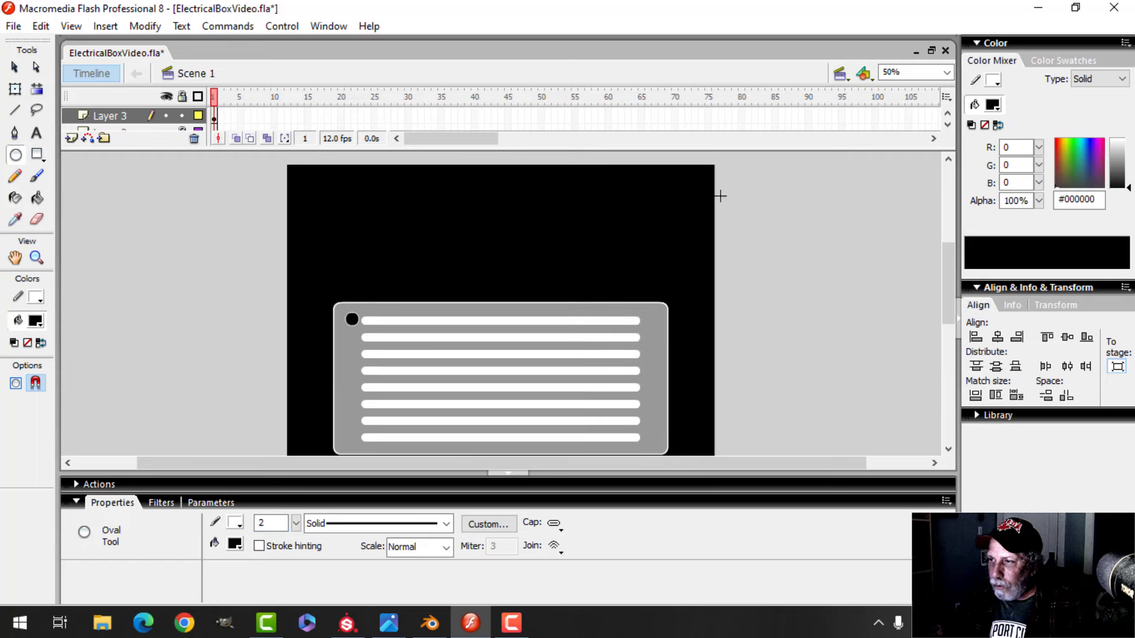
{"action": "left_click", "coordinate": [948, 73]}
{"action": "left_click", "coordinate": [916, 143]}
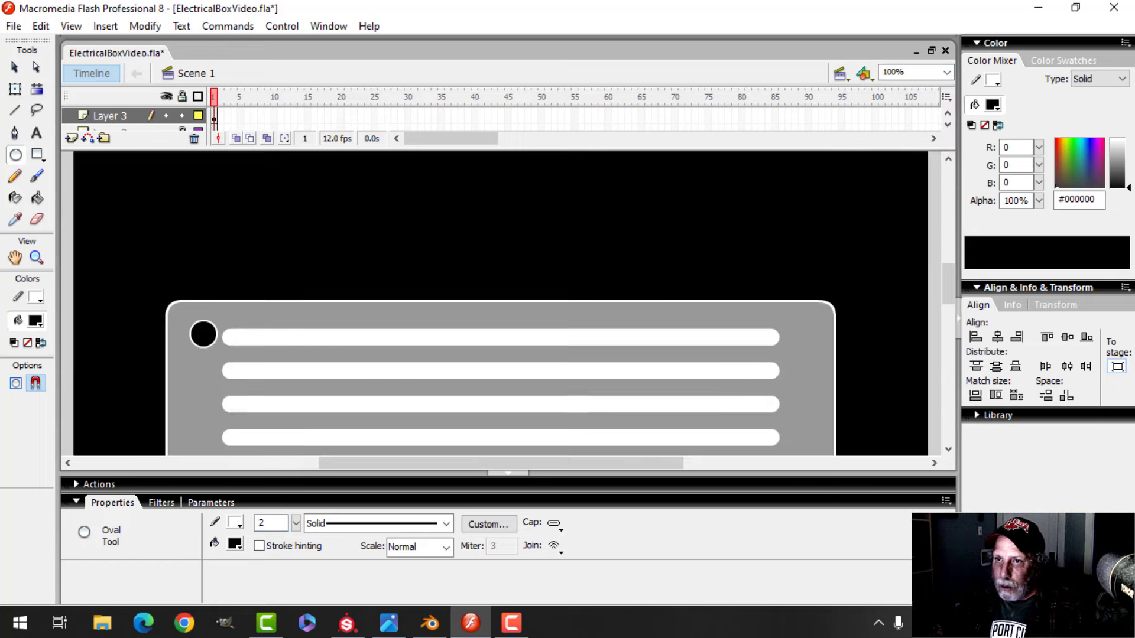
{"action": "left_click", "coordinate": [20, 71]}
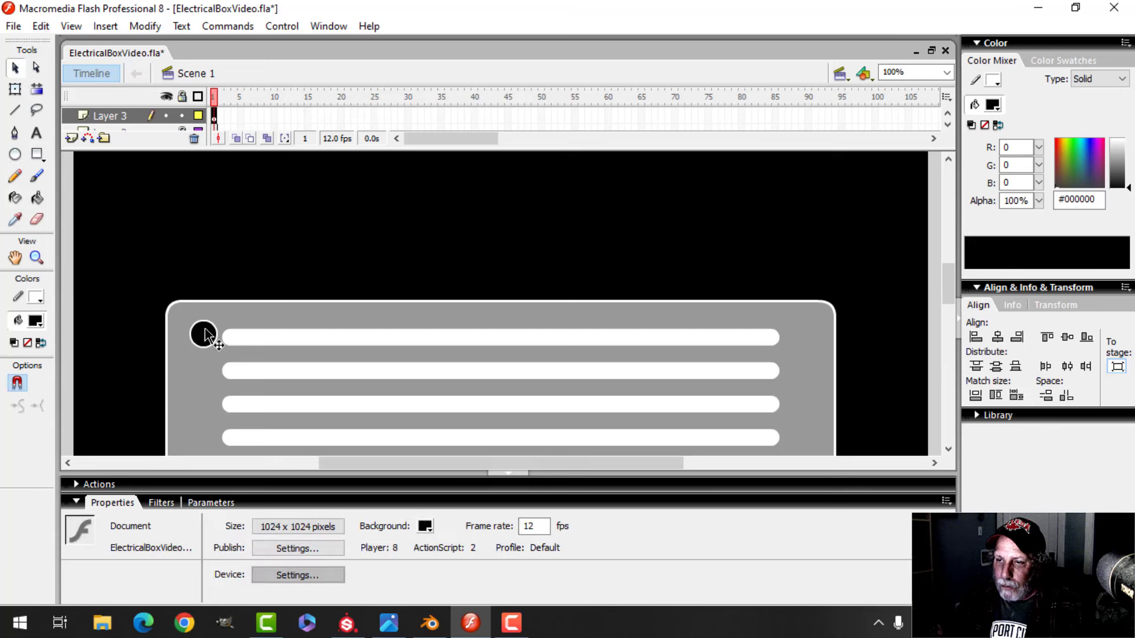
{"action": "left_click", "coordinate": [205, 335]}
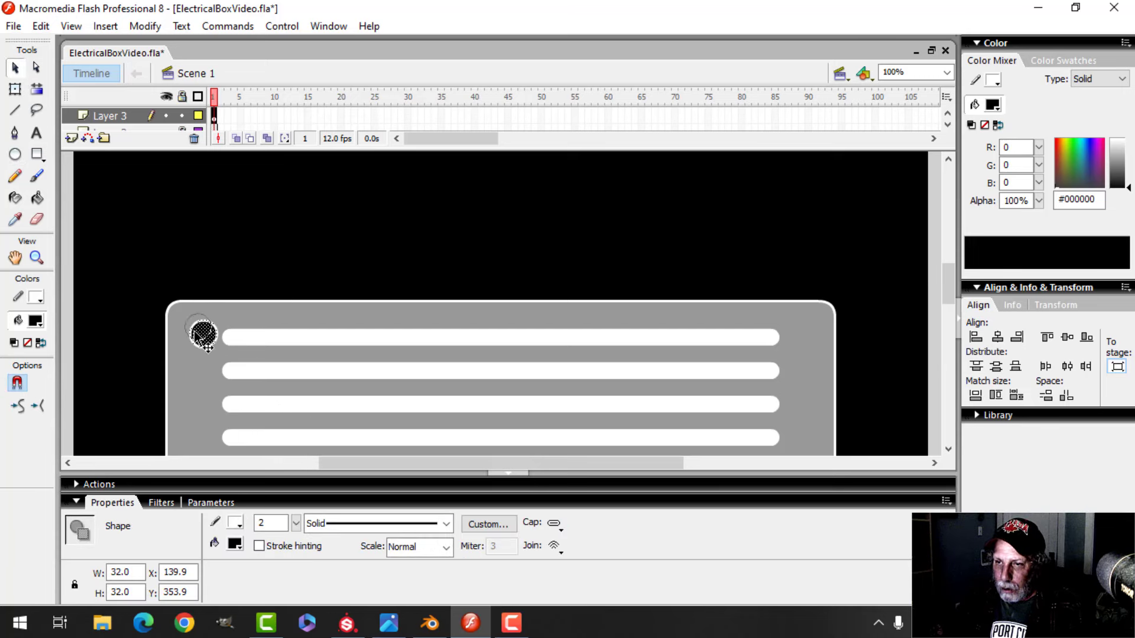
{"action": "left_click_drag", "start_coordinate": [186, 328], "coordinate": [189, 323]}
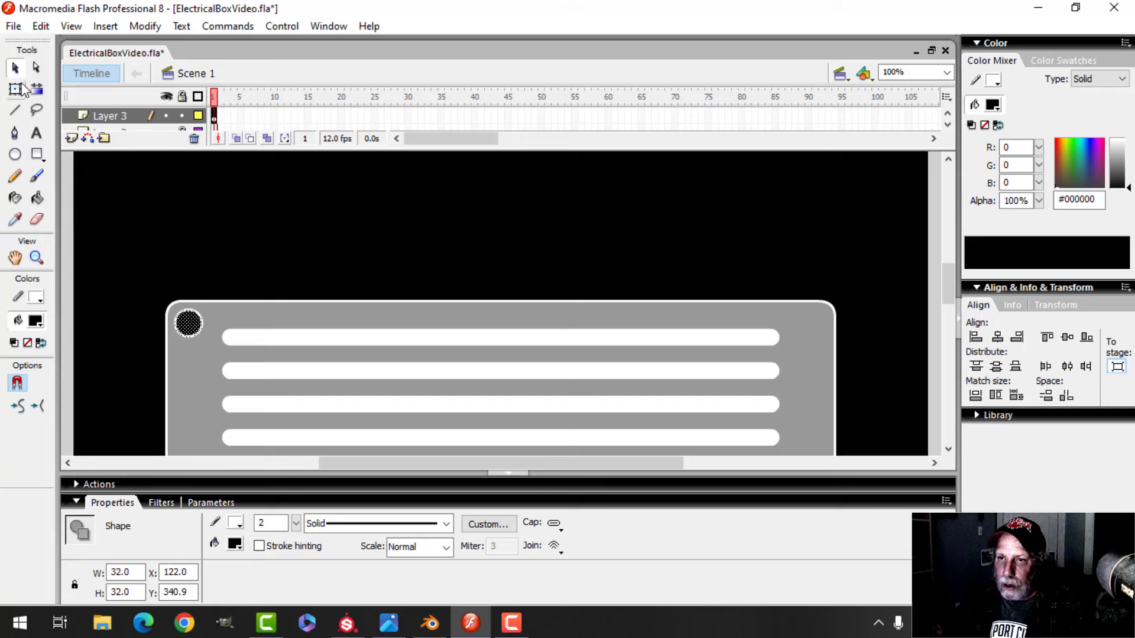
Scale the corner circle down so its black fill is about 22.6 px across
{"action": "left_click", "coordinate": [23, 87]}
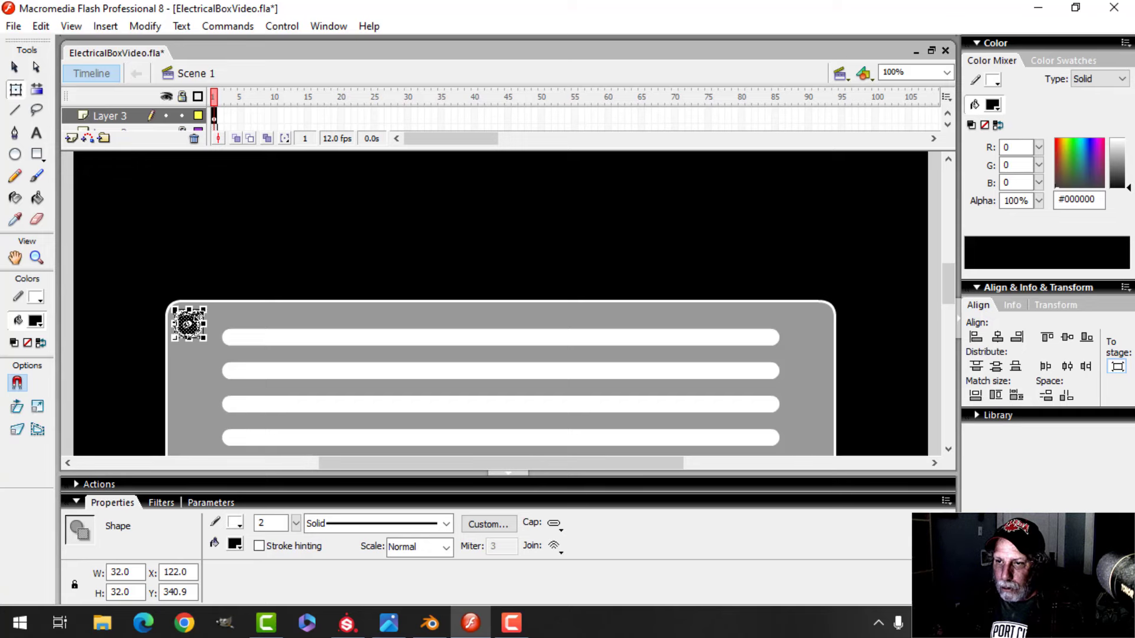
{"action": "scroll", "coordinate": [253, 361], "scroll_direction": "up", "scroll_amount": 3}
{"action": "left_click", "coordinate": [245, 338]}
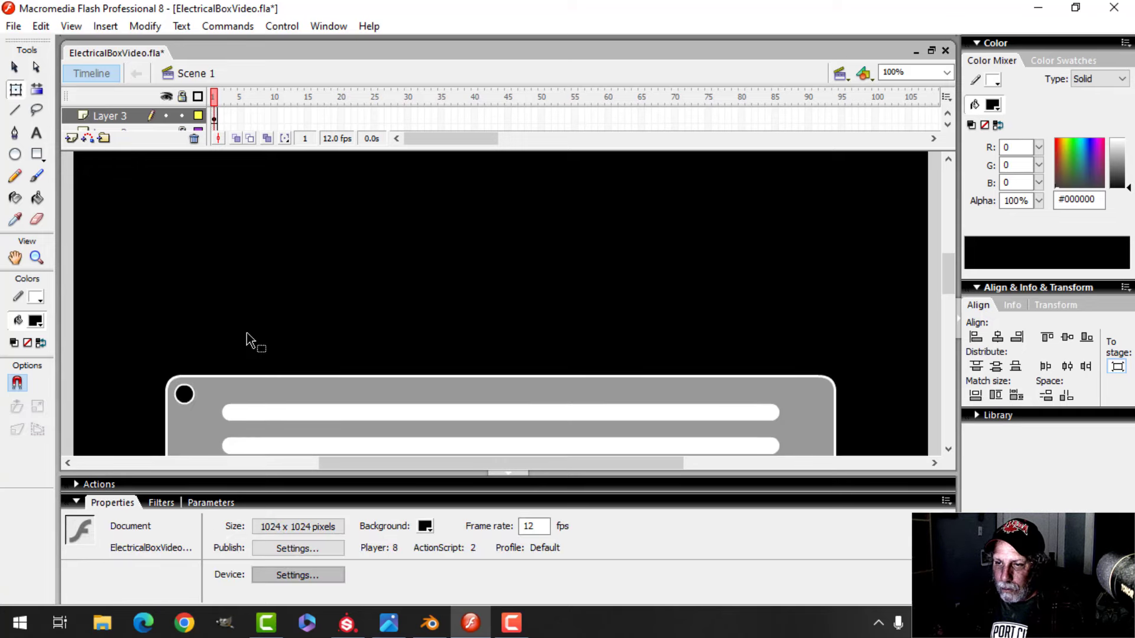
{"action": "left_click", "coordinate": [185, 397]}
{"action": "left_click", "coordinate": [948, 72]}
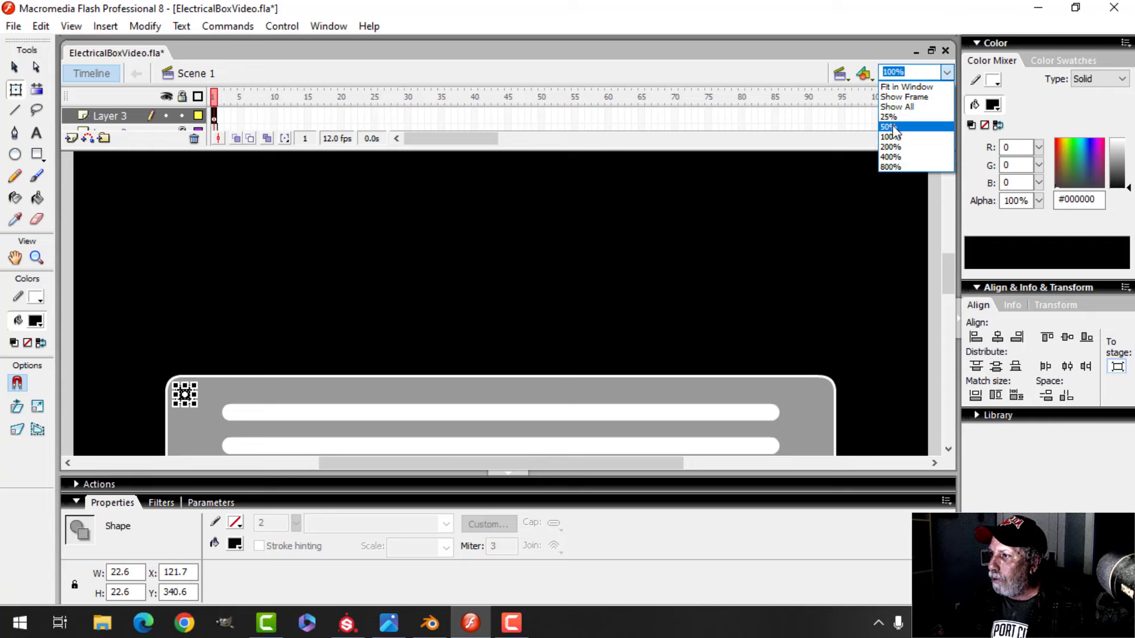
{"action": "left_click", "coordinate": [901, 94]}
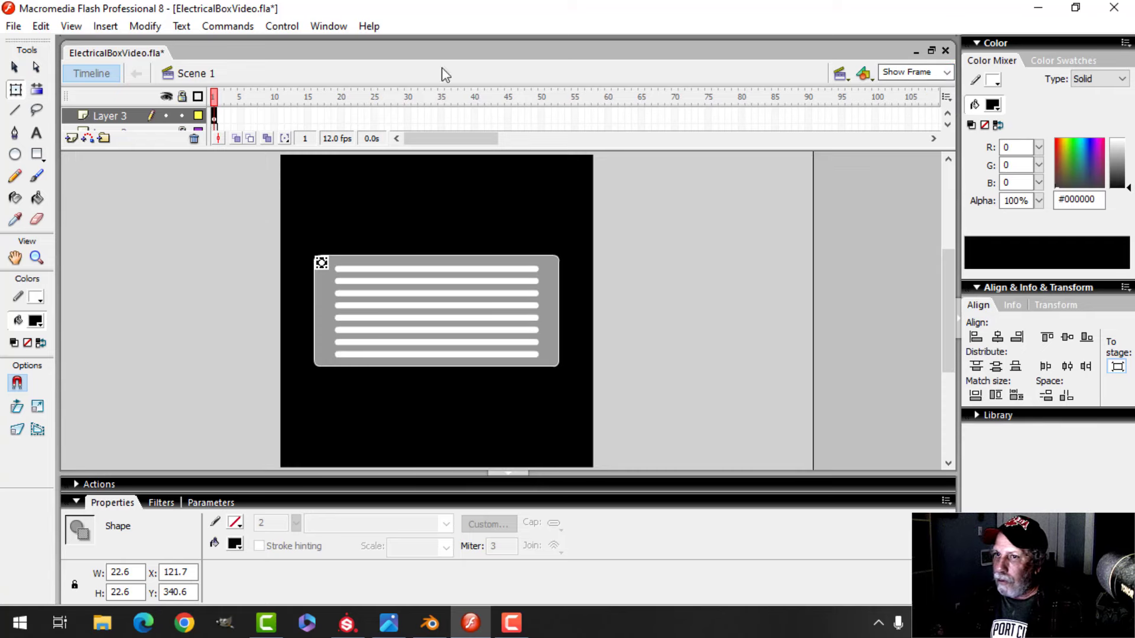
Duplicate the upper-left corner circle's black fill into the grey panel's upper-right corner
{"action": "left_click", "coordinate": [15, 67]}
{"action": "scroll", "coordinate": [510, 202], "scroll_direction": "up", "scroll_amount": 9}
{"action": "scroll", "coordinate": [510, 202], "scroll_direction": "down", "scroll_amount": 6}
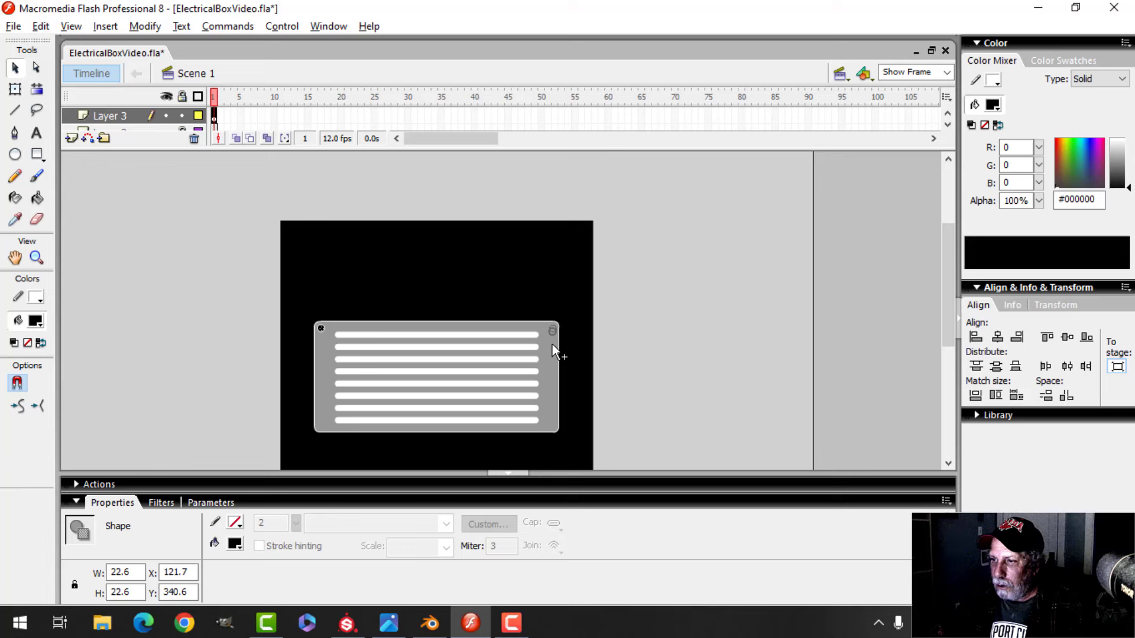
{"action": "left_click_drag", "start_coordinate": [552, 344], "coordinate": [552, 344], "text": "alt"}
Add a white outline of thickness 2 around the duplicated circle in the grey panel's upper-right corner
{"action": "left_click", "coordinate": [125, 119]}
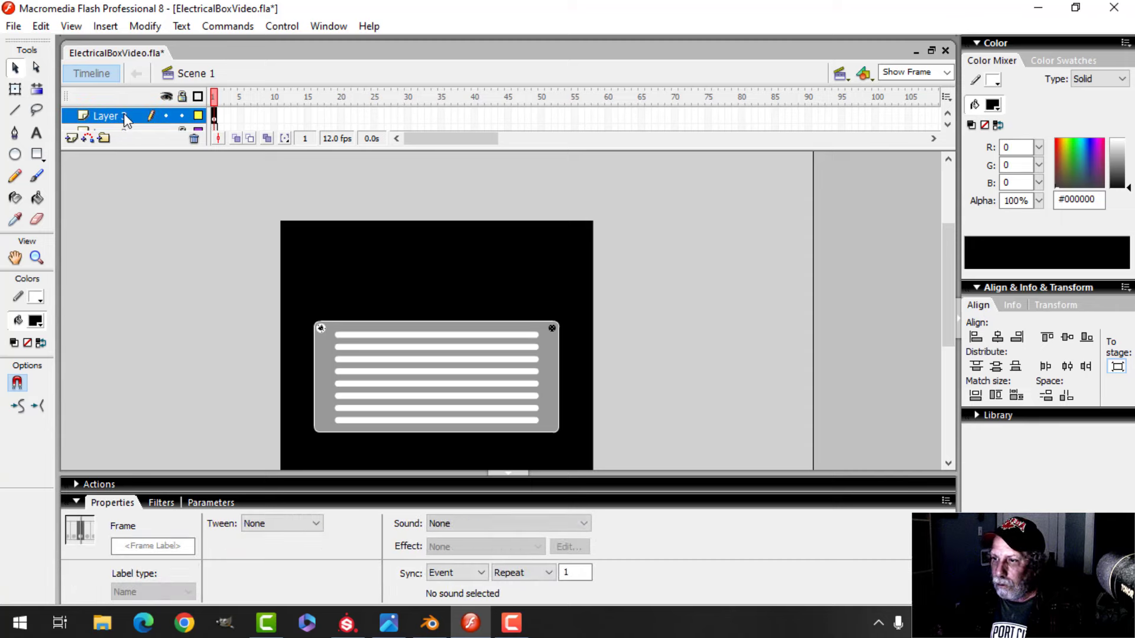
{"action": "left_click", "coordinate": [947, 74]}
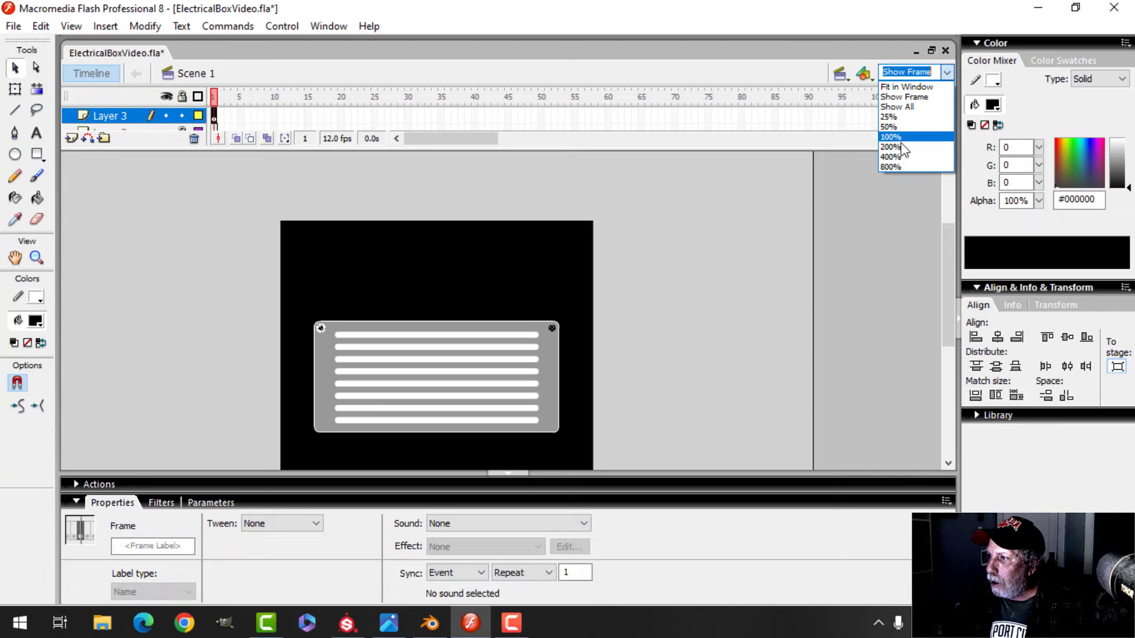
{"action": "left_click", "coordinate": [896, 148]}
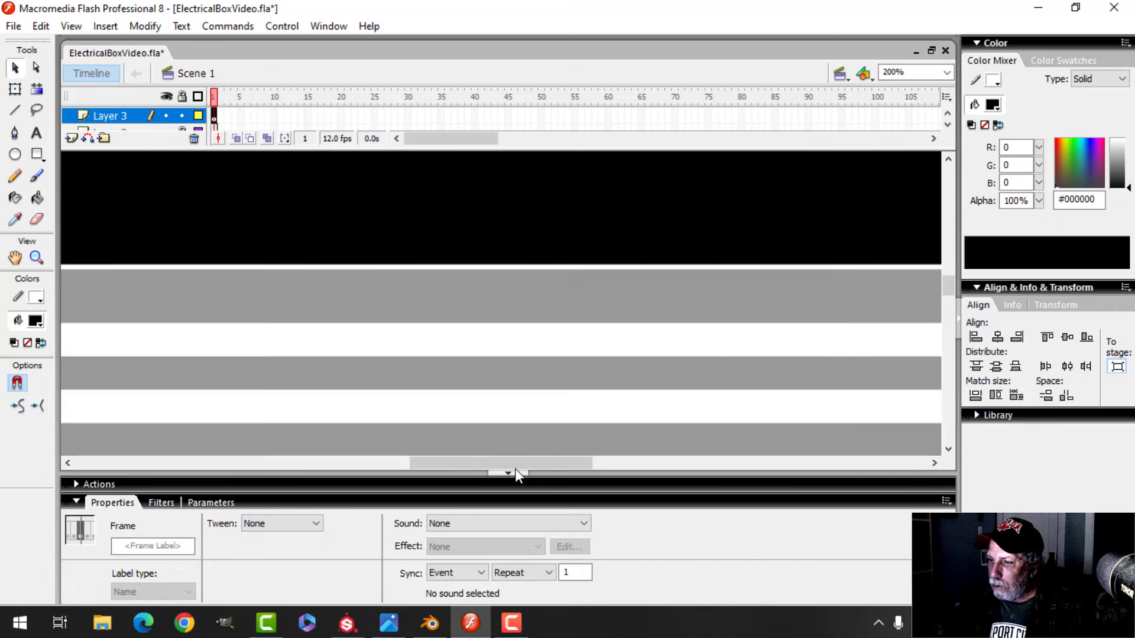
{"action": "left_click_drag", "start_coordinate": [515, 468], "coordinate": [618, 461]}
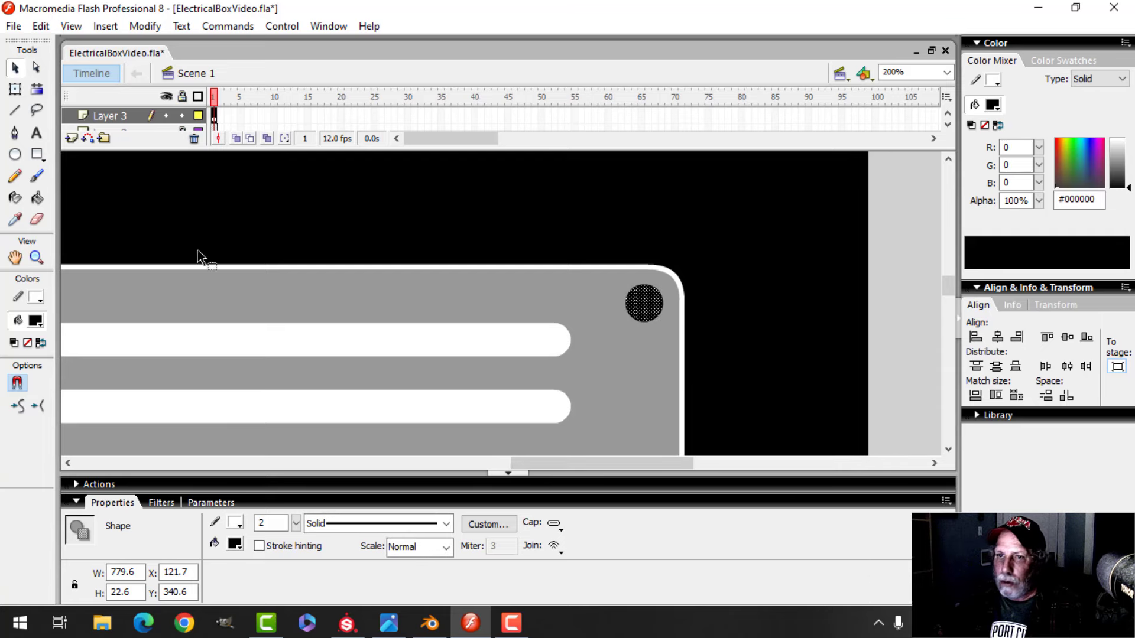
{"action": "left_click", "coordinate": [16, 200]}
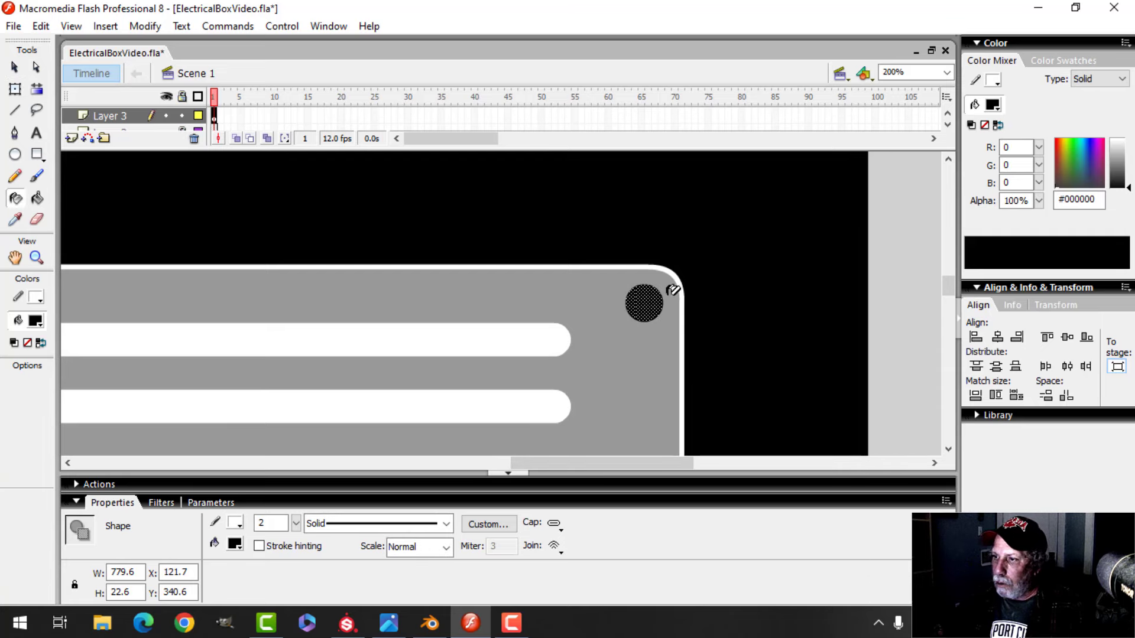
{"action": "left_click", "coordinate": [658, 281]}
Select both upper corner circles on Layer 3 and place copies of them in the grey panel's two lower corners
{"action": "left_click", "coordinate": [14, 67]}
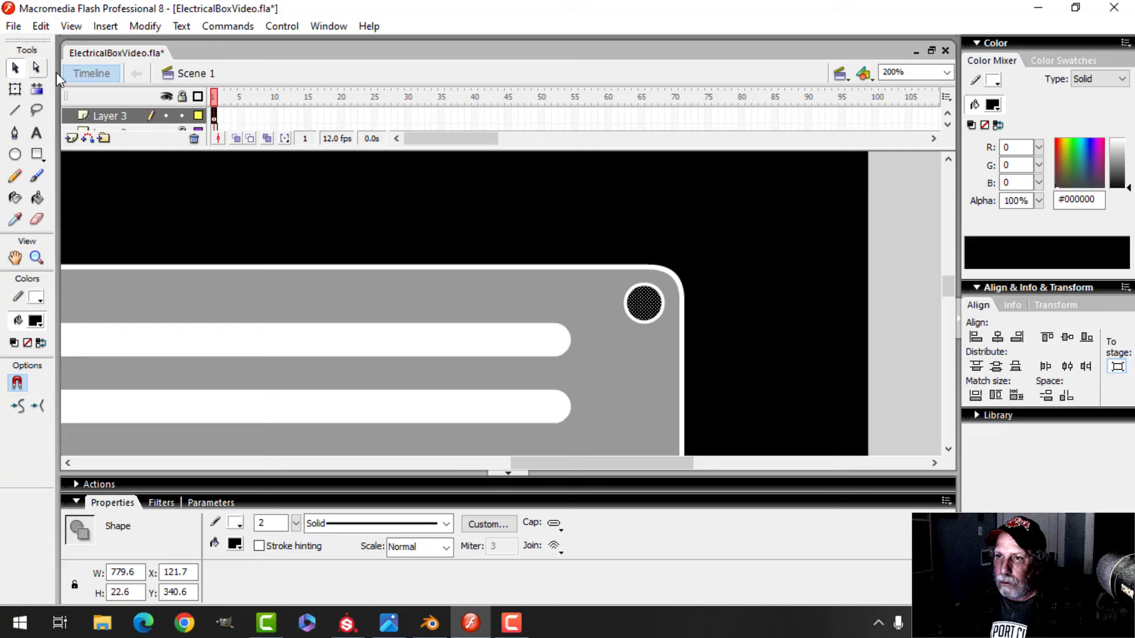
{"action": "left_click", "coordinate": [136, 119]}
{"action": "scroll", "coordinate": [554, 273], "scroll_direction": "down", "scroll_amount": 1}
{"action": "left_click", "coordinate": [946, 72]}
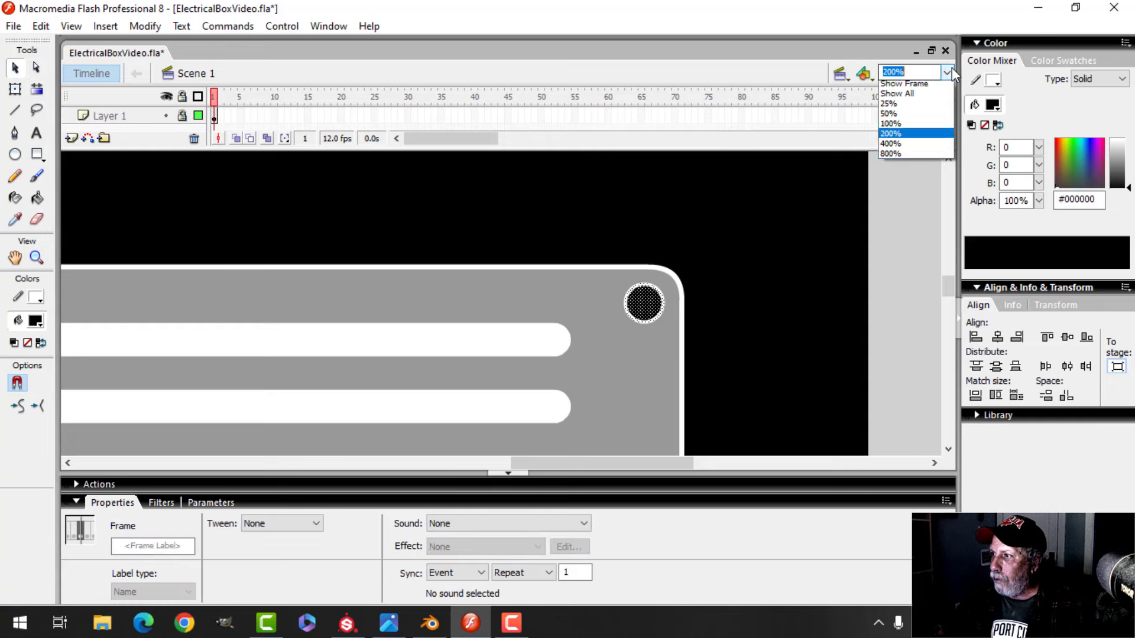
{"action": "left_click", "coordinate": [922, 102]}
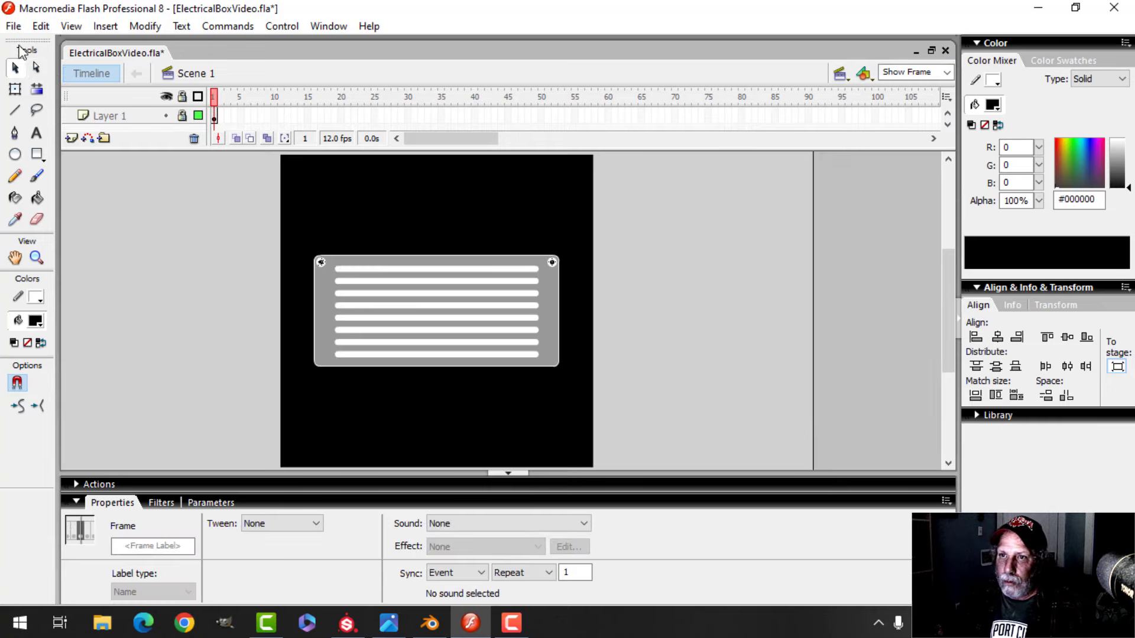
{"action": "left_click", "coordinate": [40, 26]}
{"action": "left_click", "coordinate": [41, 27]}
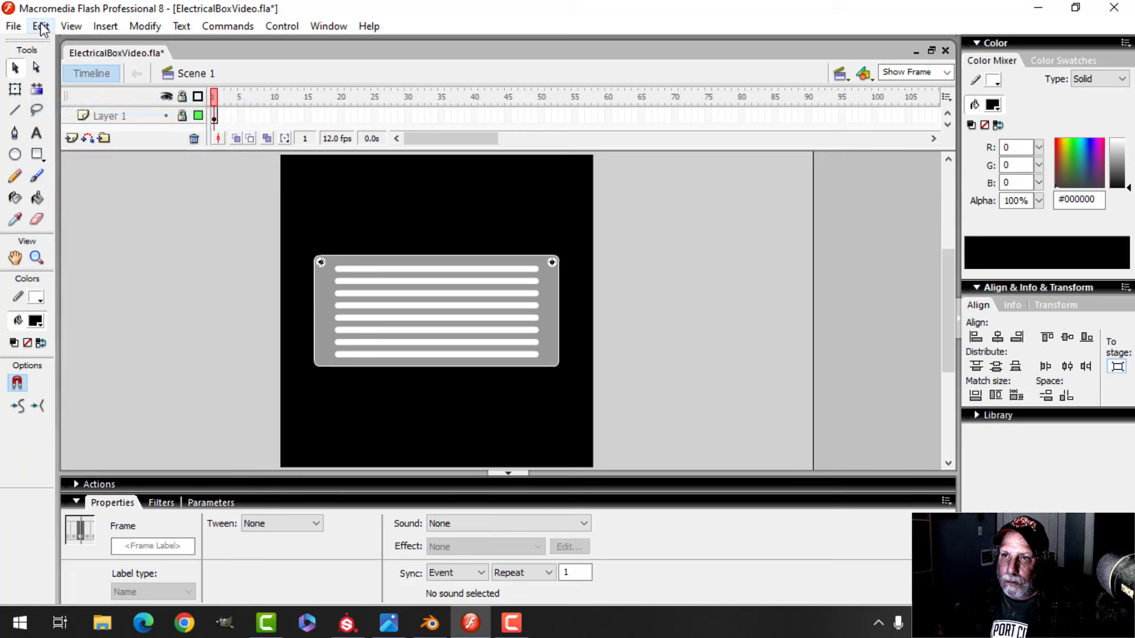
{"action": "left_click", "coordinate": [40, 26]}
{"action": "left_click", "coordinate": [95, 142]}
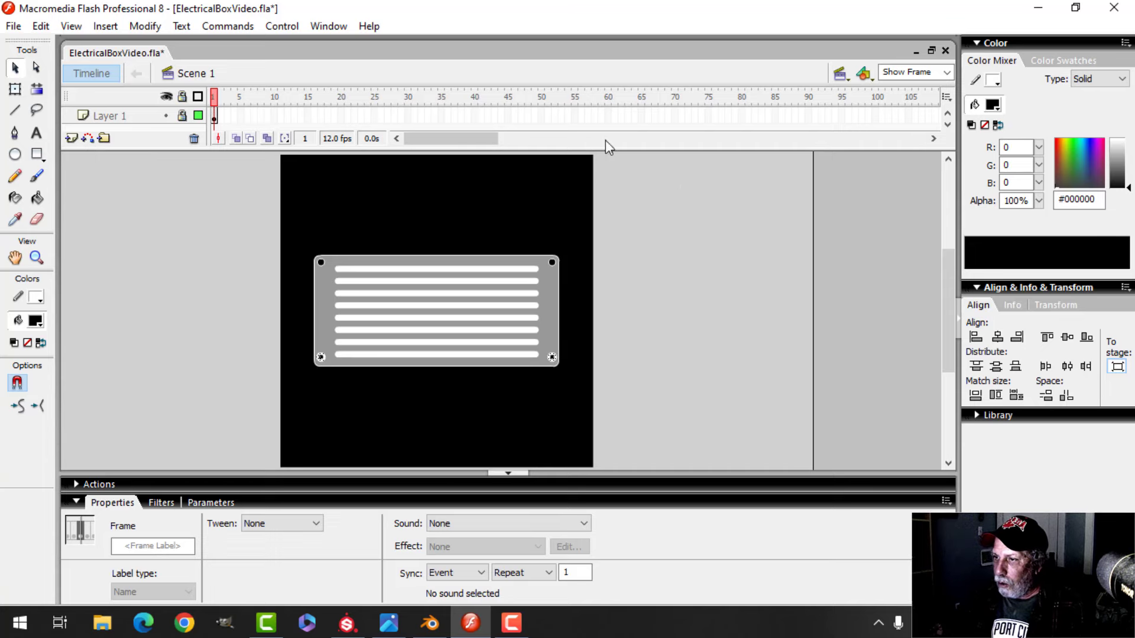
{"action": "left_click", "coordinate": [663, 245]}
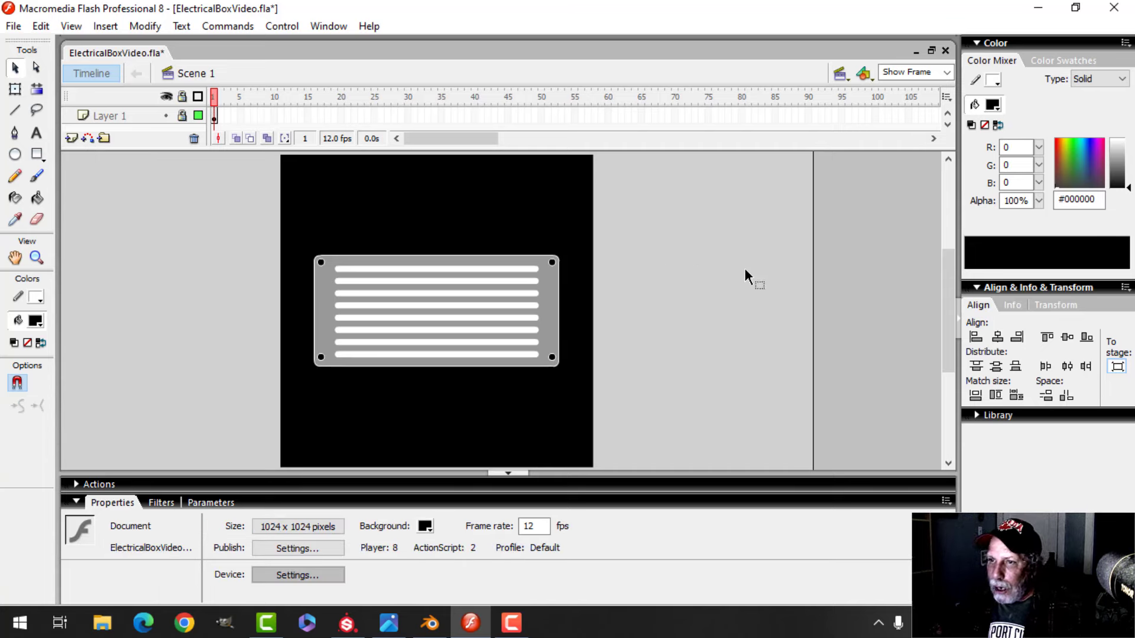
Export the vent image as the JPEG "vent" at 2048 x 2048 pixels and quality 100 into the EXPORT ELECTRICAL BOX VIDEO folder
{"action": "scroll", "coordinate": [676, 322], "scroll_direction": "up", "scroll_amount": 3}
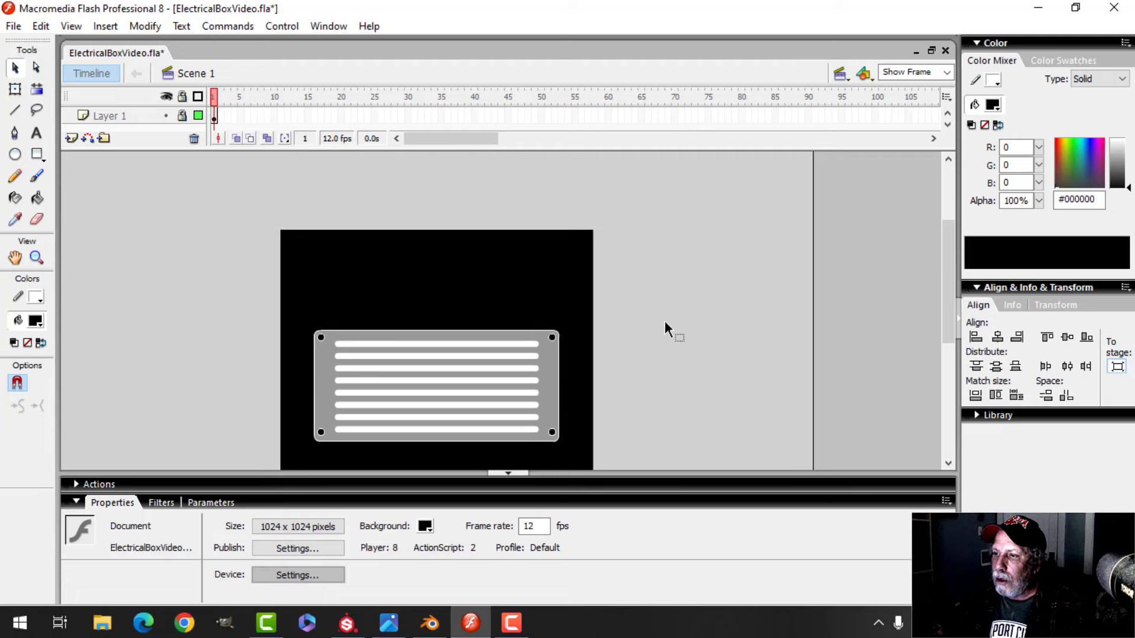
{"action": "scroll", "coordinate": [627, 294], "scroll_direction": "down", "scroll_amount": 6}
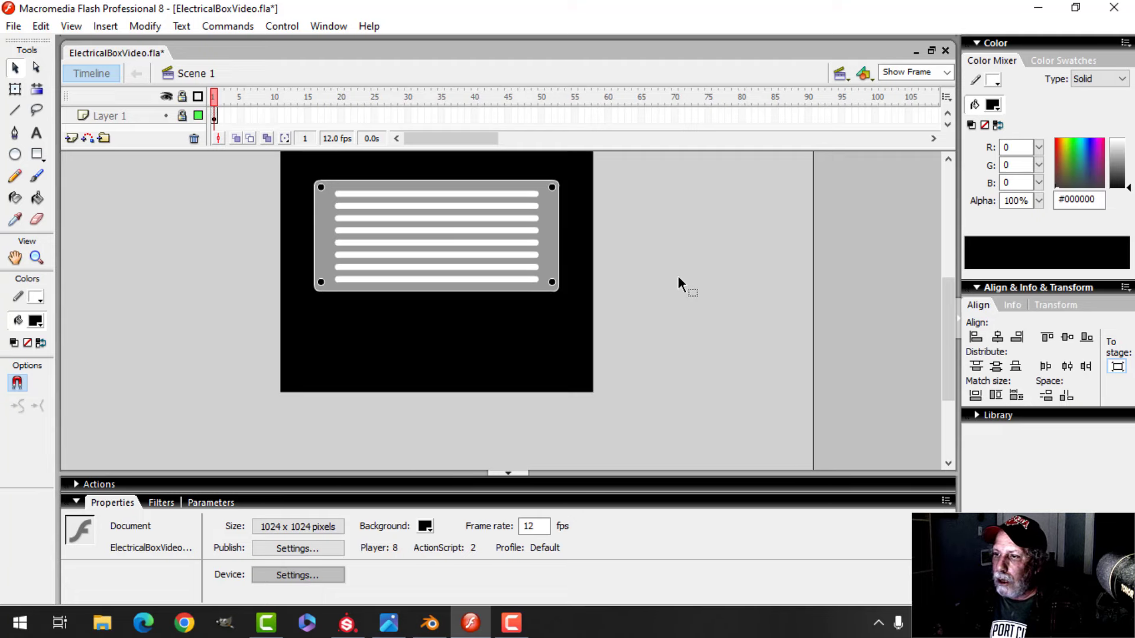
{"action": "scroll", "coordinate": [678, 282], "scroll_direction": "up", "scroll_amount": 3}
{"action": "left_click", "coordinate": [13, 26]}
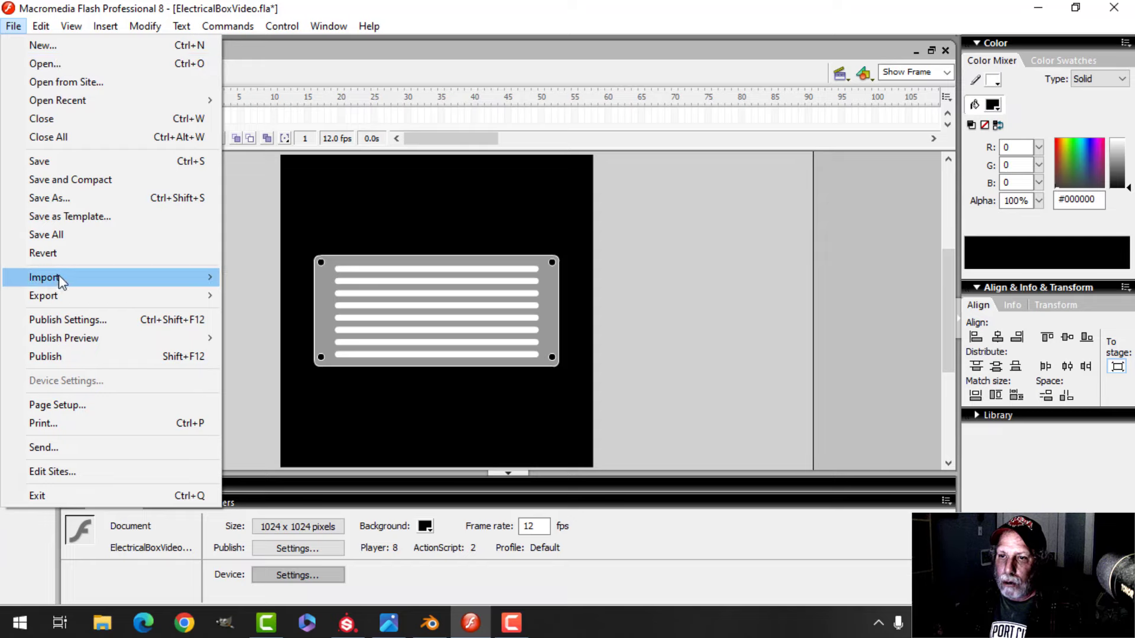
{"action": "mouse_move", "coordinate": [61, 295]}
{"action": "left_click", "coordinate": [275, 295]}
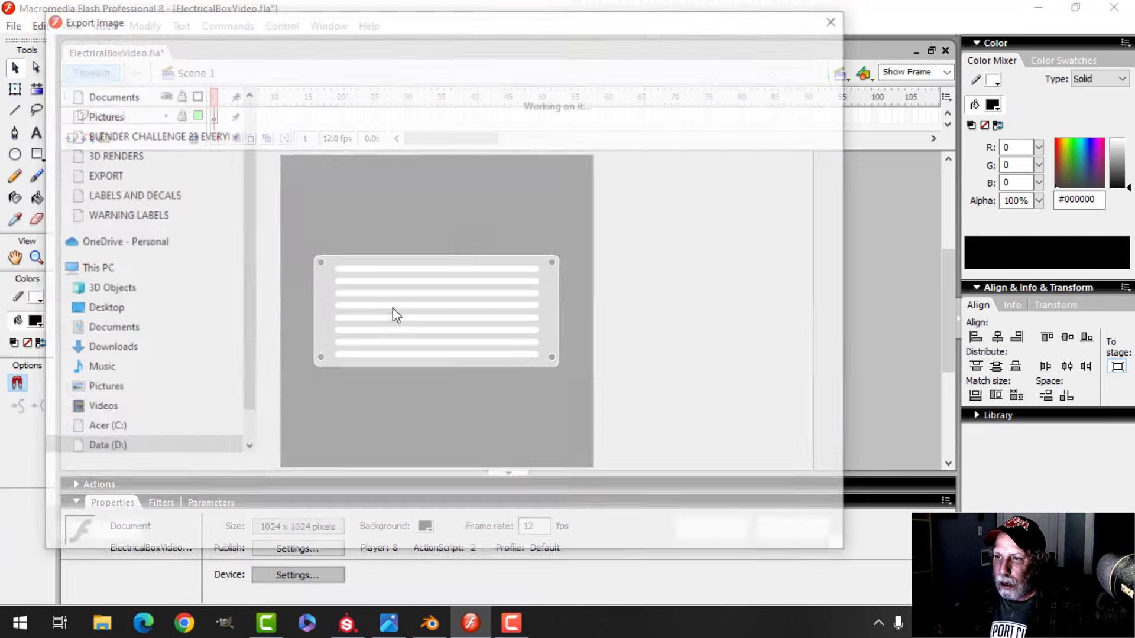
{"action": "left_click", "coordinate": [369, 44]}
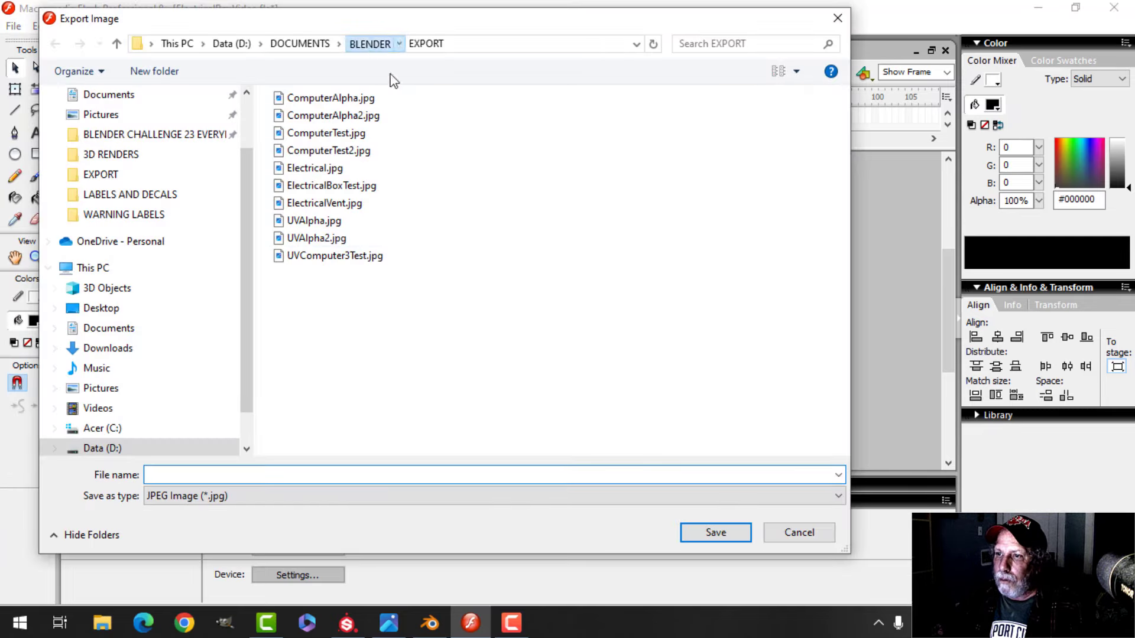
{"action": "double_click", "coordinate": [318, 267]}
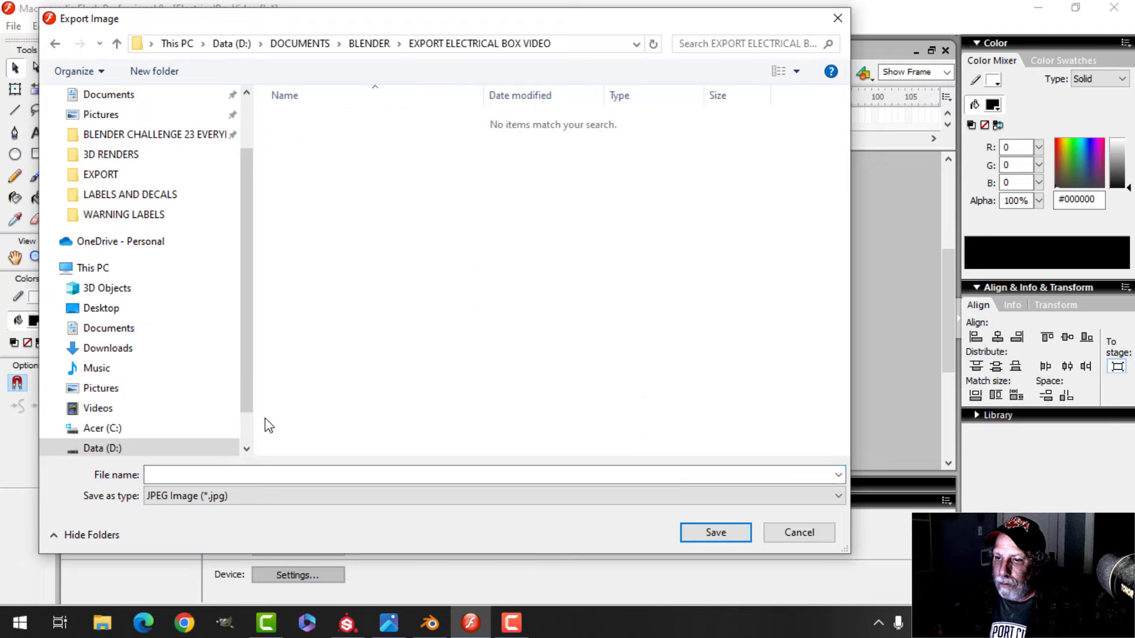
{"action": "left_click", "coordinate": [236, 473]}
{"action": "type", "text": "vent"}
{"action": "key", "text": "Return"}
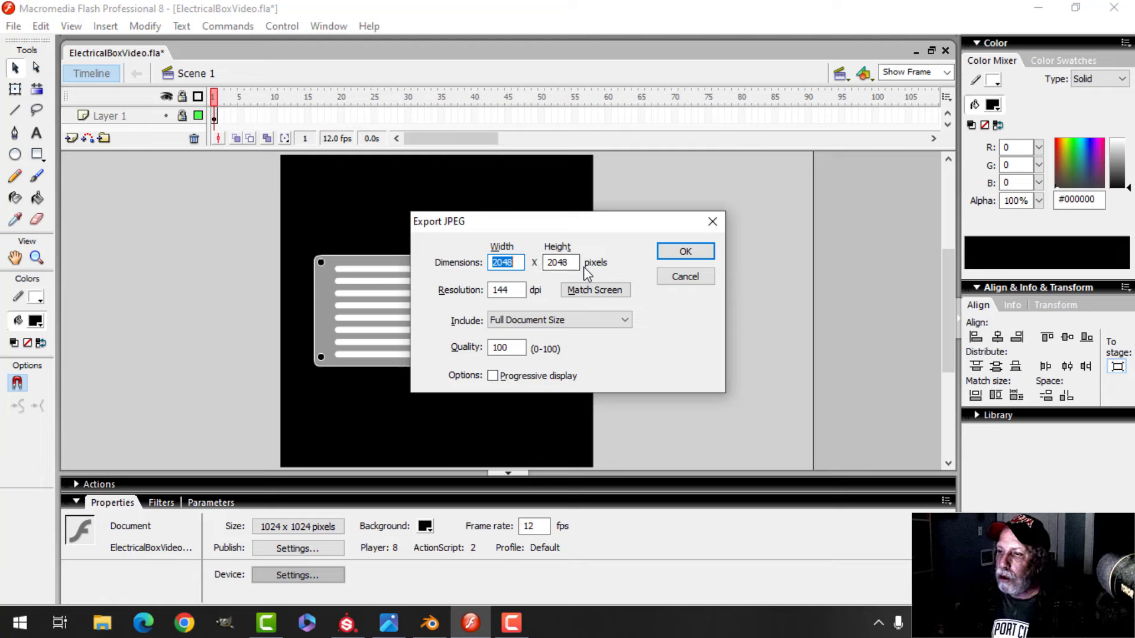
{"action": "left_click", "coordinate": [699, 254]}
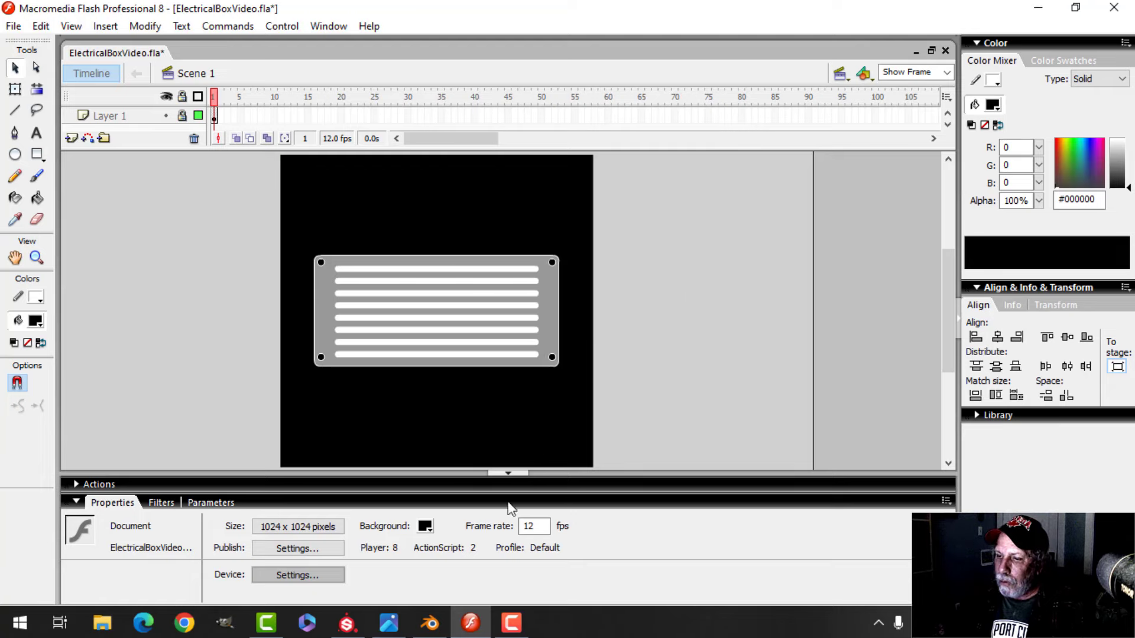
Switch to Substance Painter, then collapse and select the MetalElecBox folder in the layer stack
{"action": "left_click", "coordinate": [346, 624]}
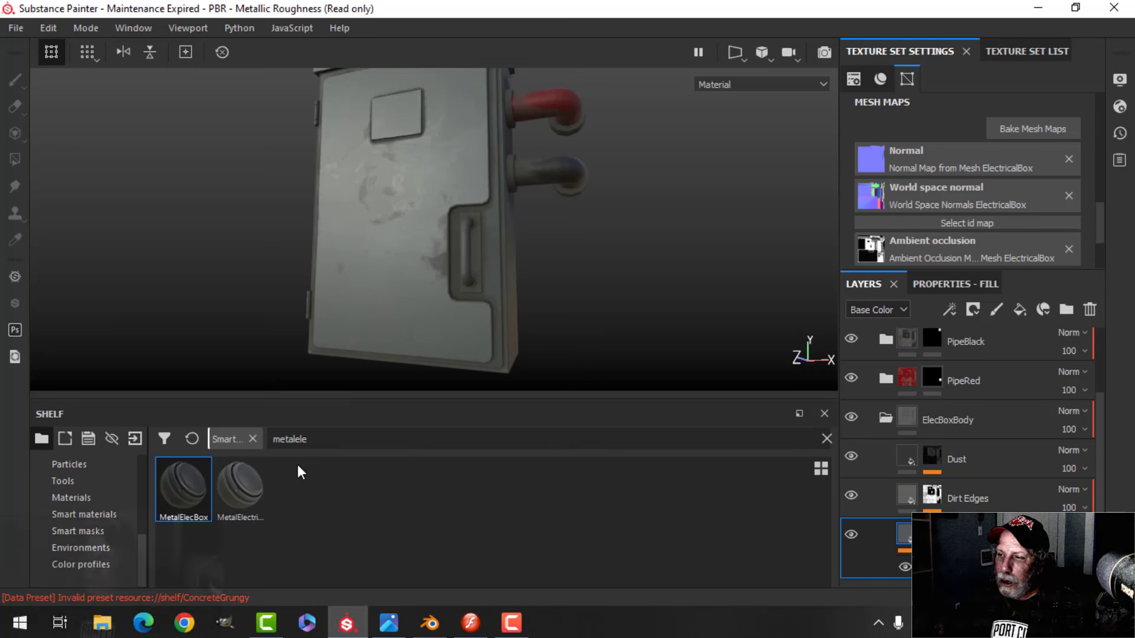
{"action": "scroll", "coordinate": [948, 383], "scroll_direction": "up", "scroll_amount": 2}
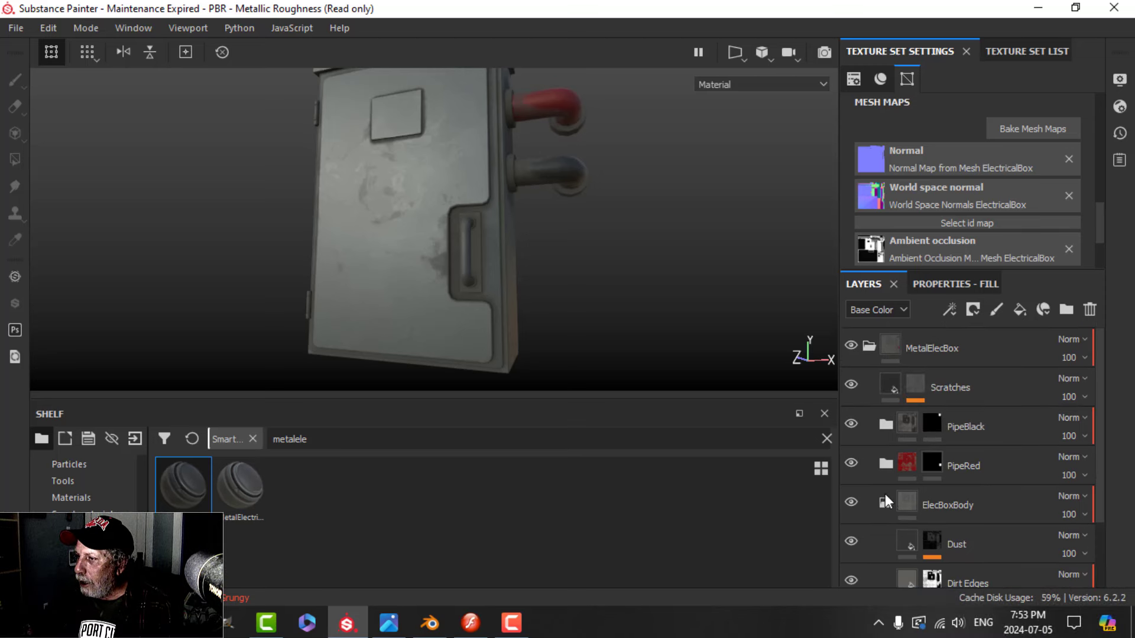
{"action": "left_click", "coordinate": [869, 345]}
{"action": "left_click", "coordinate": [922, 350]}
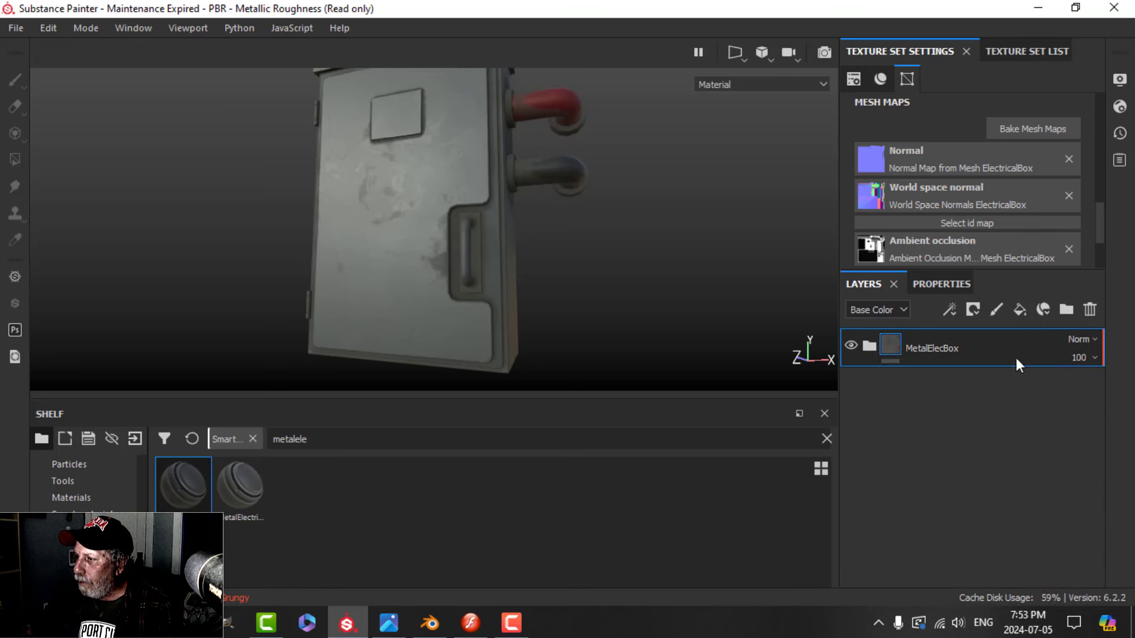
Add a fill layer above MetalElecBox that uses only the height channel, with its height set to about -0.464
{"action": "left_click", "coordinate": [1019, 309]}
{"action": "left_click", "coordinate": [953, 282]}
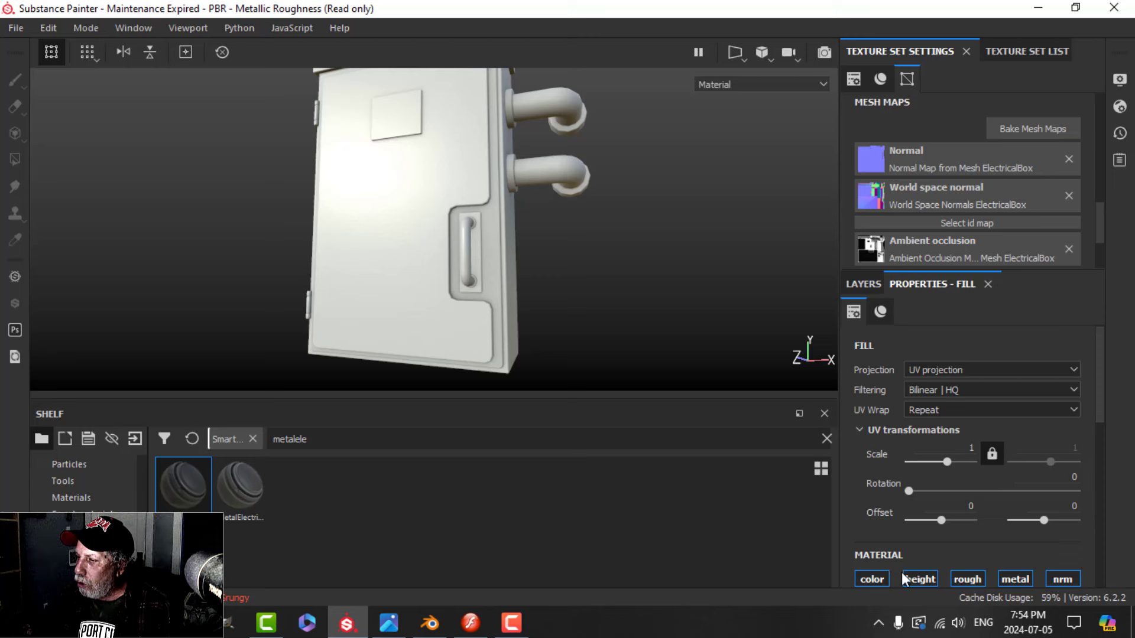
{"action": "left_click", "coordinate": [921, 579]}
{"action": "scroll", "coordinate": [963, 555], "scroll_direction": "down", "scroll_amount": 5}
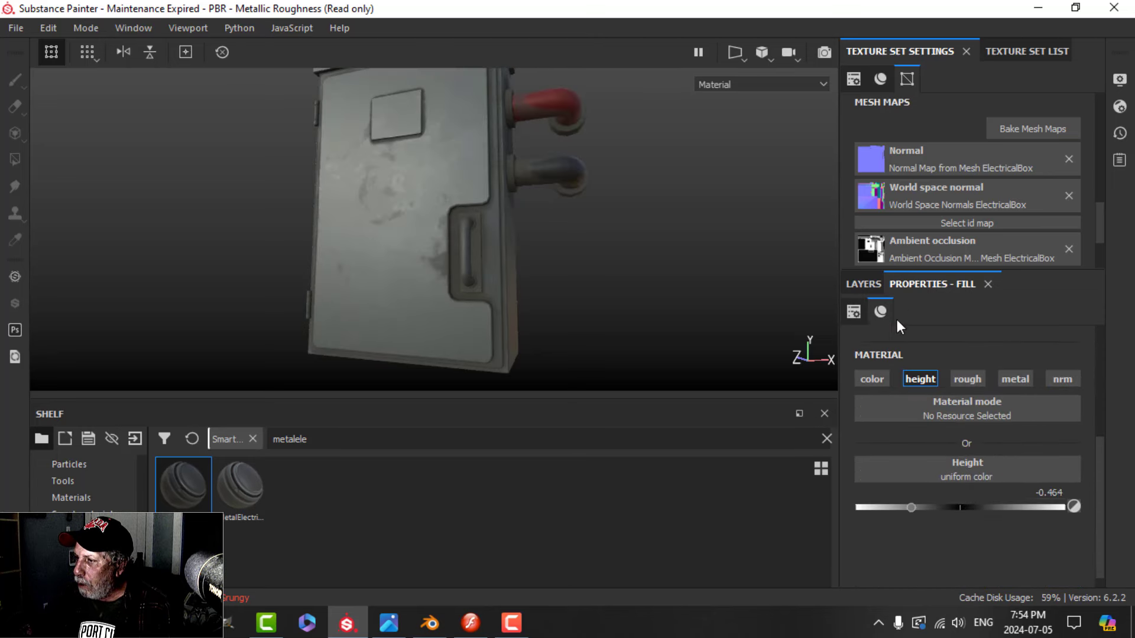
Add a black mask to Fill layer 1
{"action": "left_click", "coordinate": [869, 283]}
{"action": "left_click", "coordinate": [975, 310]}
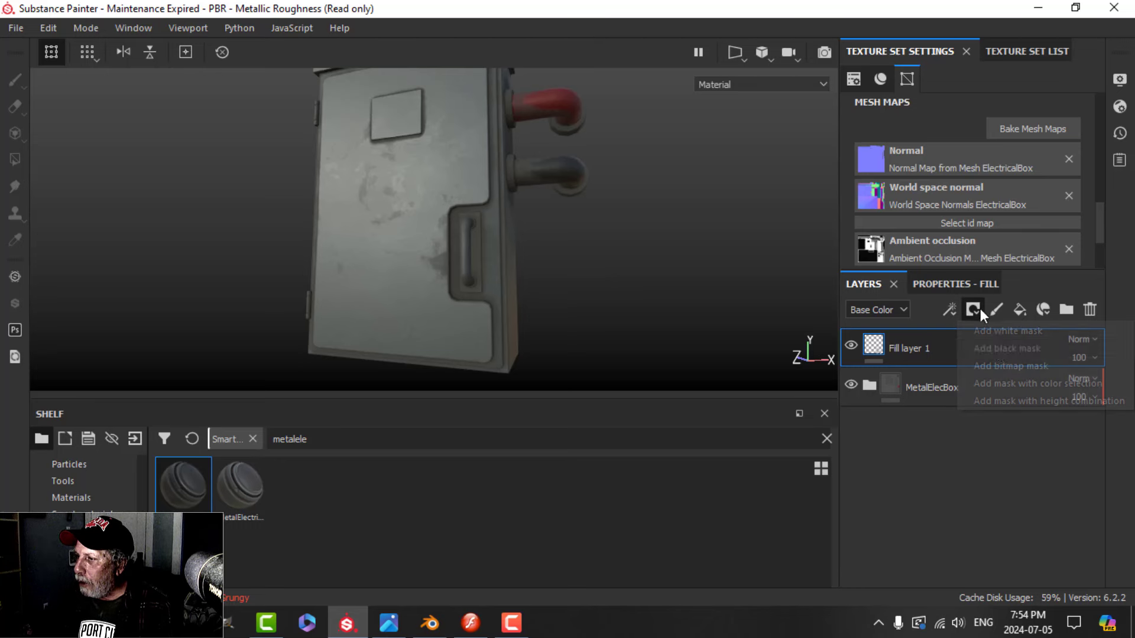
{"action": "left_click", "coordinate": [996, 348]}
{"action": "left_click", "coordinate": [949, 309]}
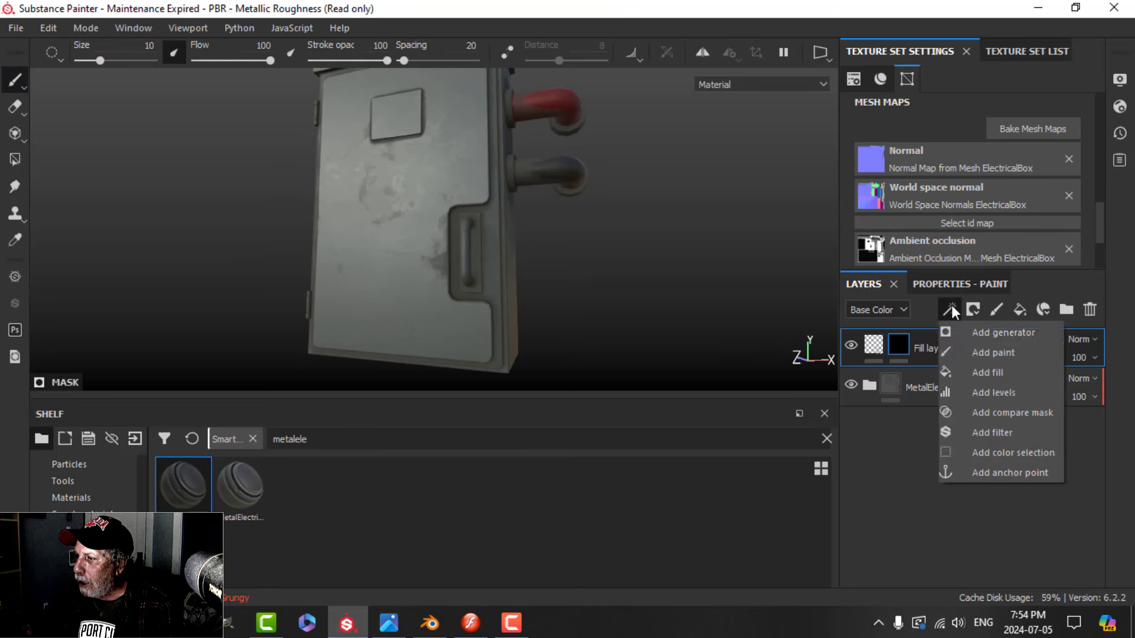
{"action": "left_click", "coordinate": [983, 374]}
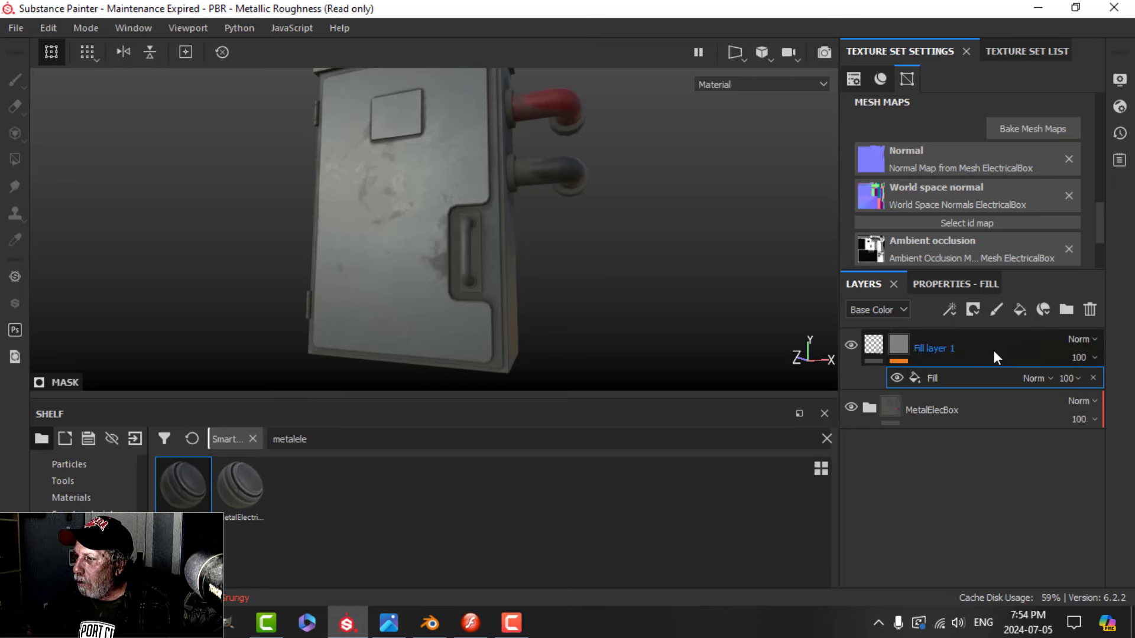
{"action": "left_click", "coordinate": [1092, 377]}
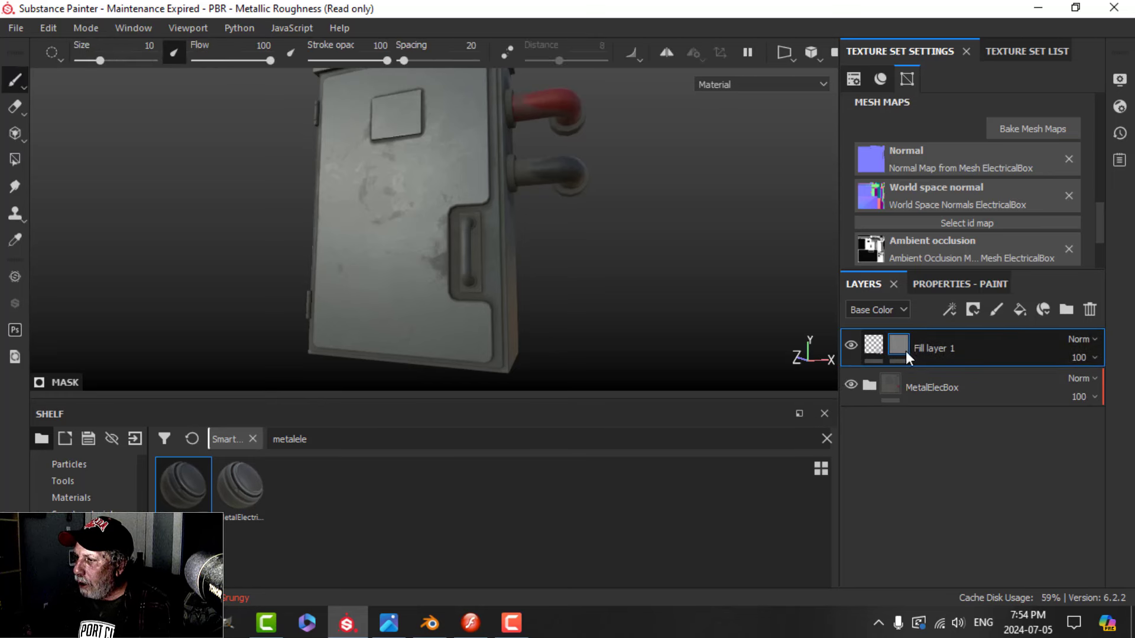
Add a paint effect to the mask of Fill layer 1
{"action": "left_click", "coordinate": [947, 312]}
{"action": "left_click", "coordinate": [982, 351]}
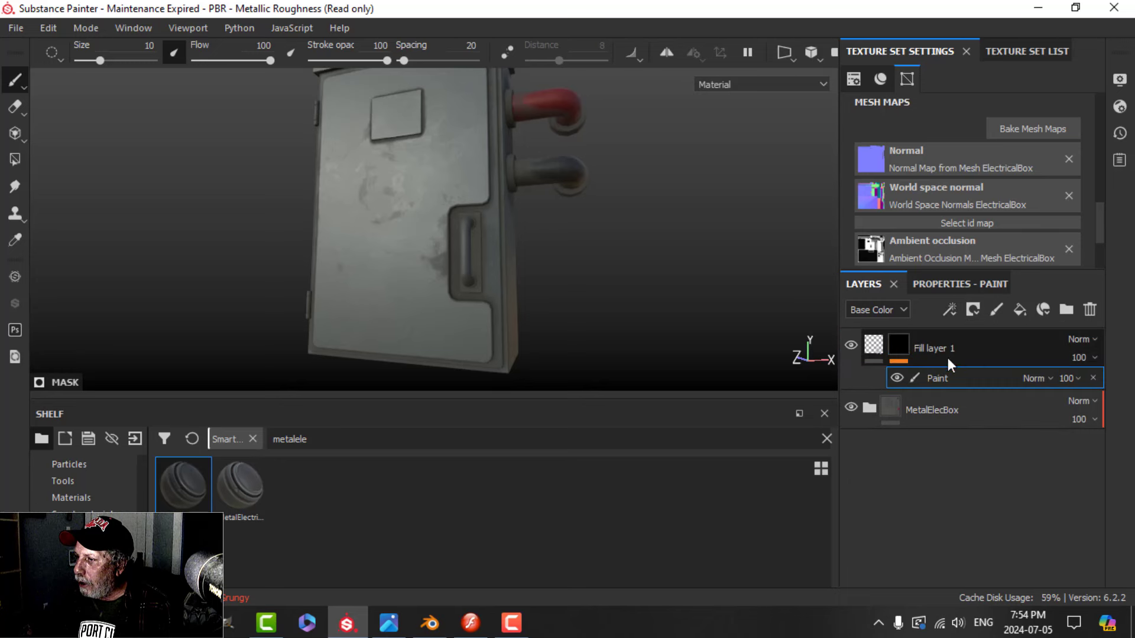
{"action": "left_click", "coordinate": [944, 286]}
{"action": "left_click", "coordinate": [856, 284]}
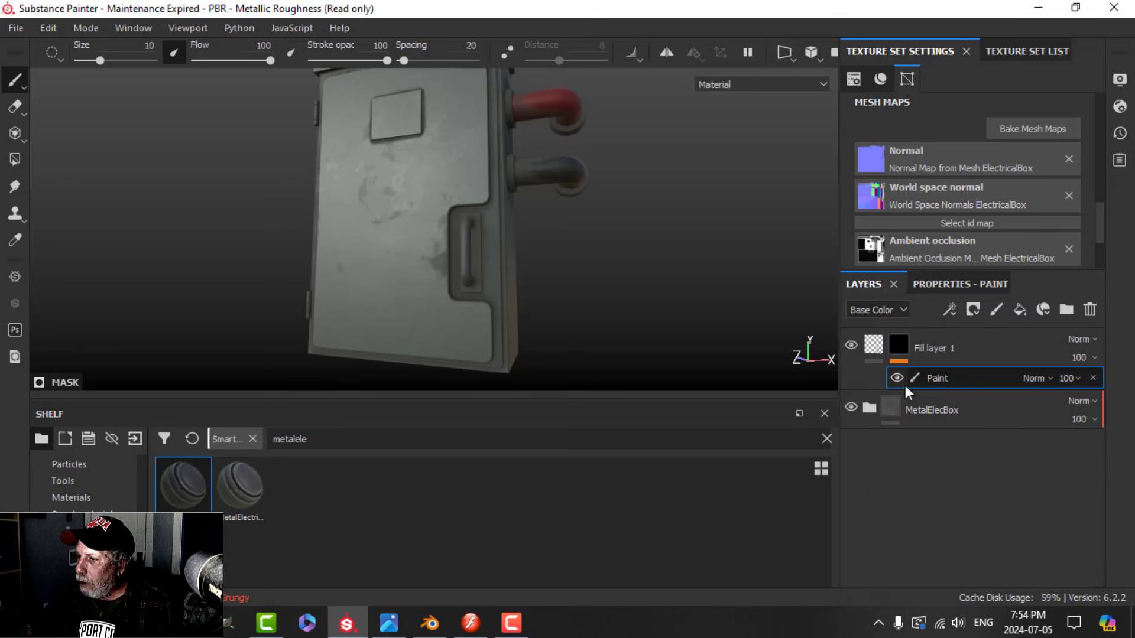
Import vent.jpg as an alpha resource into the current session
{"action": "left_click", "coordinate": [137, 442]}
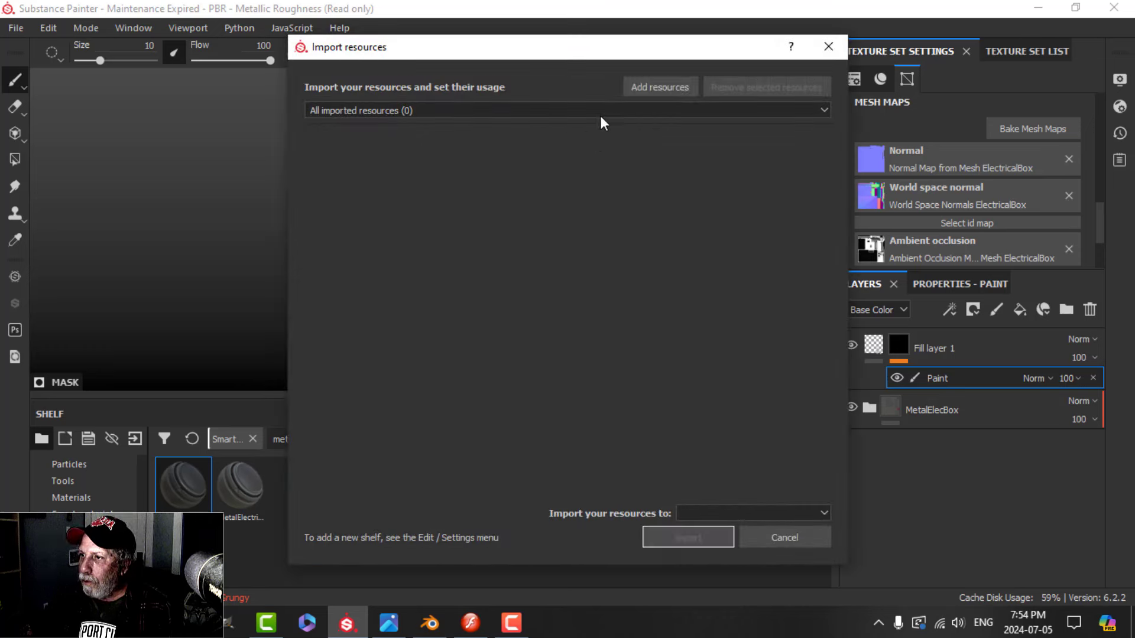
{"action": "left_click", "coordinate": [653, 89]}
{"action": "left_click", "coordinate": [612, 187]}
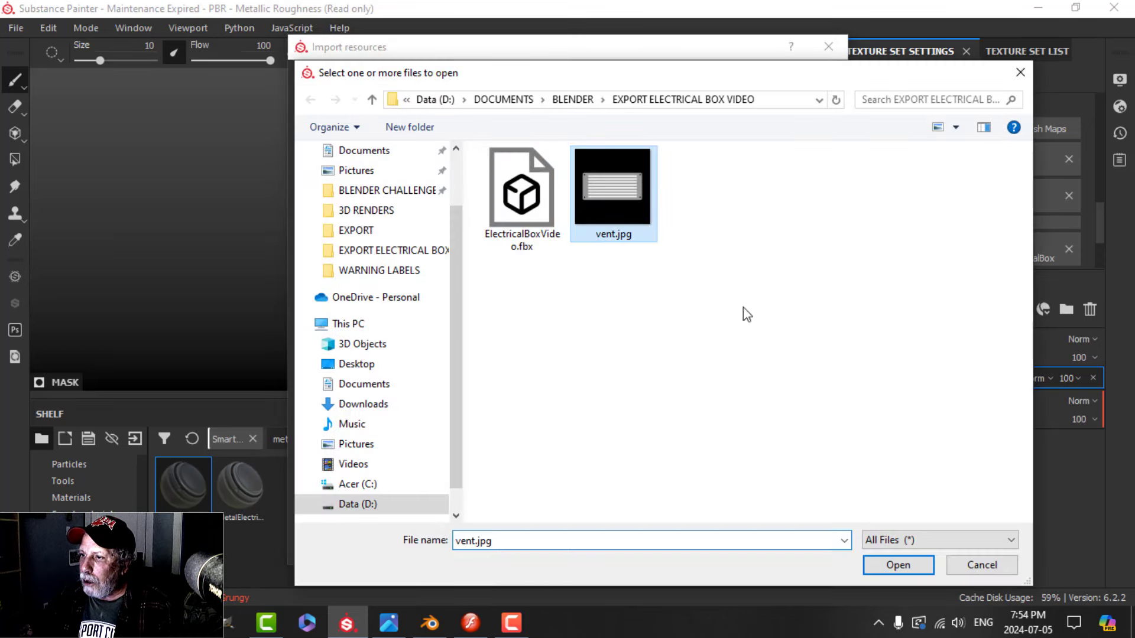
{"action": "left_click", "coordinate": [879, 563]}
{"action": "left_click", "coordinate": [803, 138]}
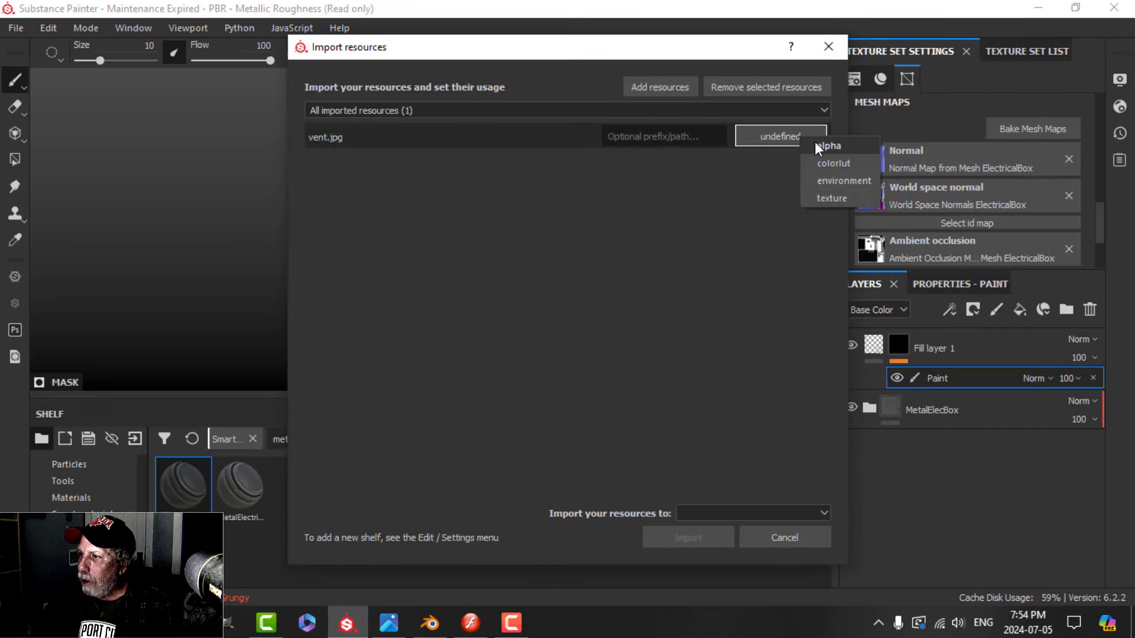
{"action": "left_click", "coordinate": [827, 148]}
{"action": "left_click", "coordinate": [762, 513]}
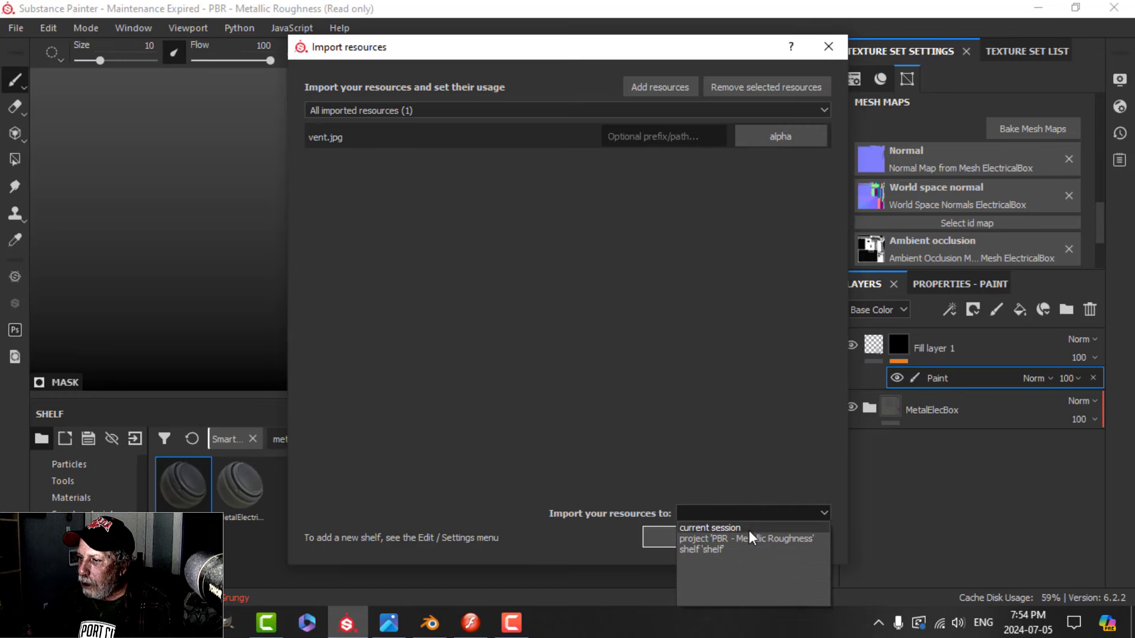
{"action": "left_click", "coordinate": [732, 522]}
{"action": "left_click", "coordinate": [703, 537]}
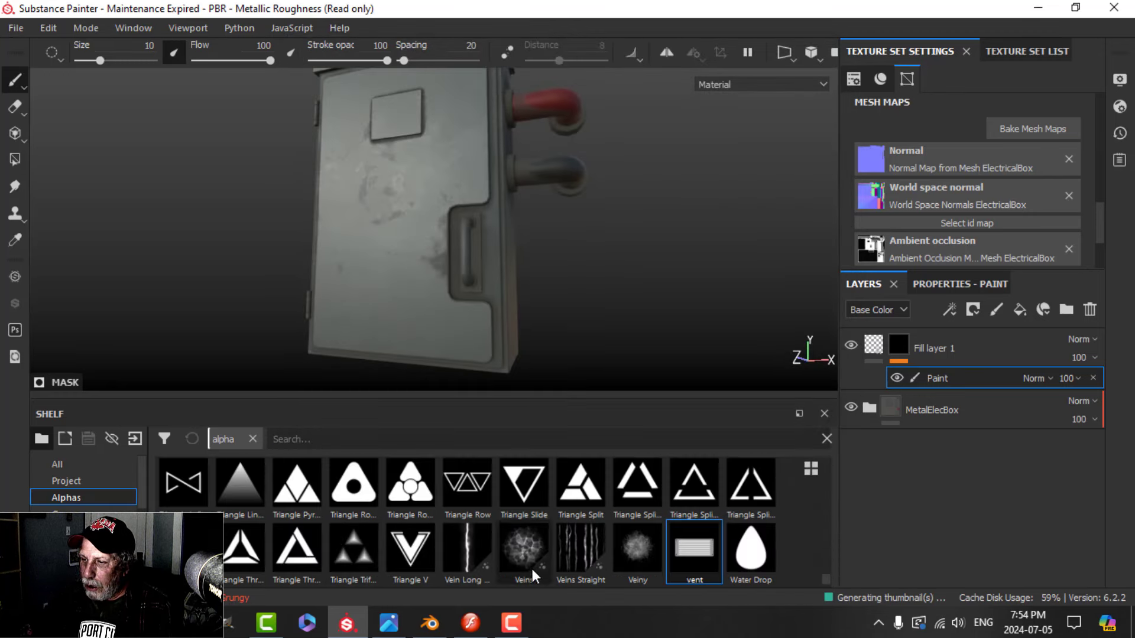
Choose the vent alpha for the brush, switch the viewport to orthographic view and reselect the paint effect in Fill layer 1's mask
{"action": "left_click", "coordinate": [698, 566]}
{"action": "left_click_drag", "start_coordinate": [428, 330], "coordinate": [507, 321], "text": "alt"}
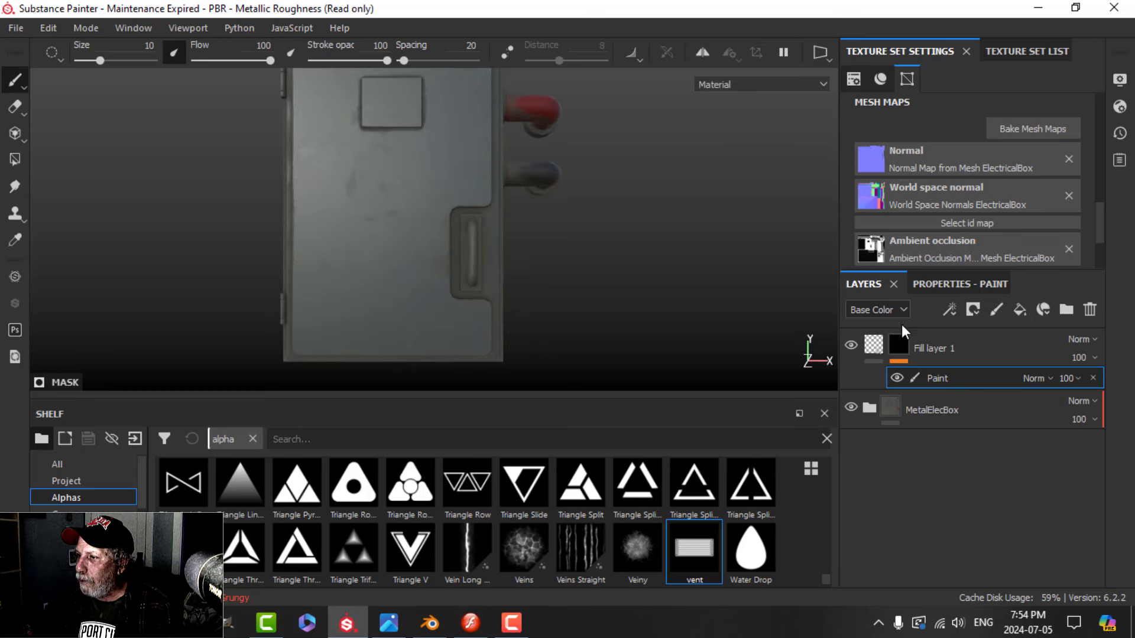
{"action": "left_click", "coordinate": [873, 344]}
{"action": "left_click", "coordinate": [770, 58]}
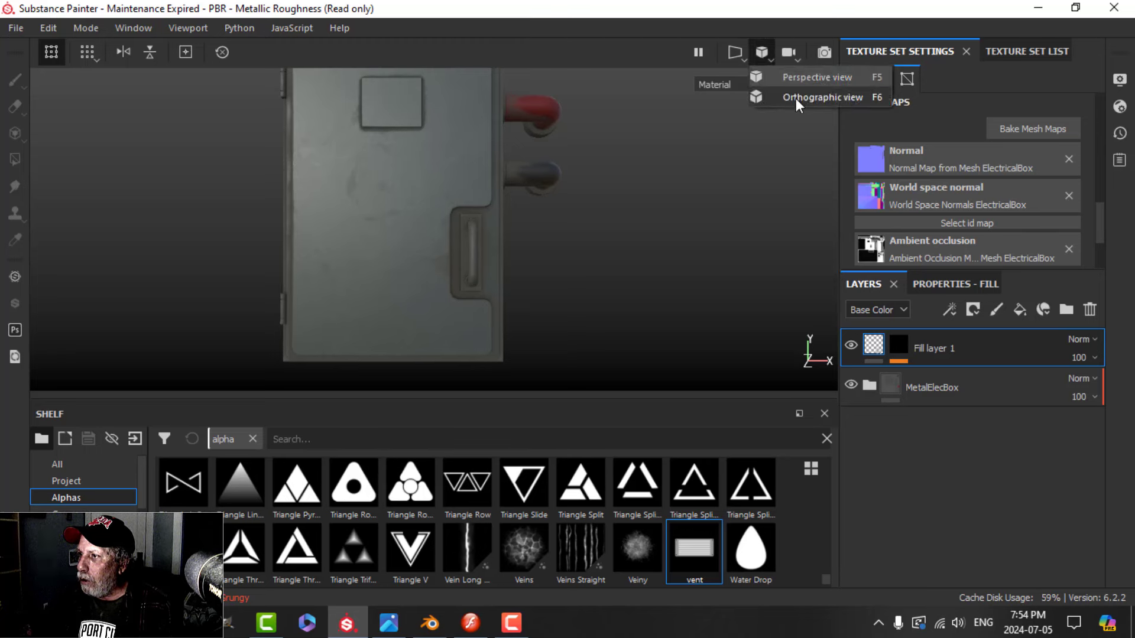
{"action": "left_click", "coordinate": [799, 98]}
{"action": "left_click", "coordinate": [896, 344]}
{"action": "left_click", "coordinate": [934, 378]}
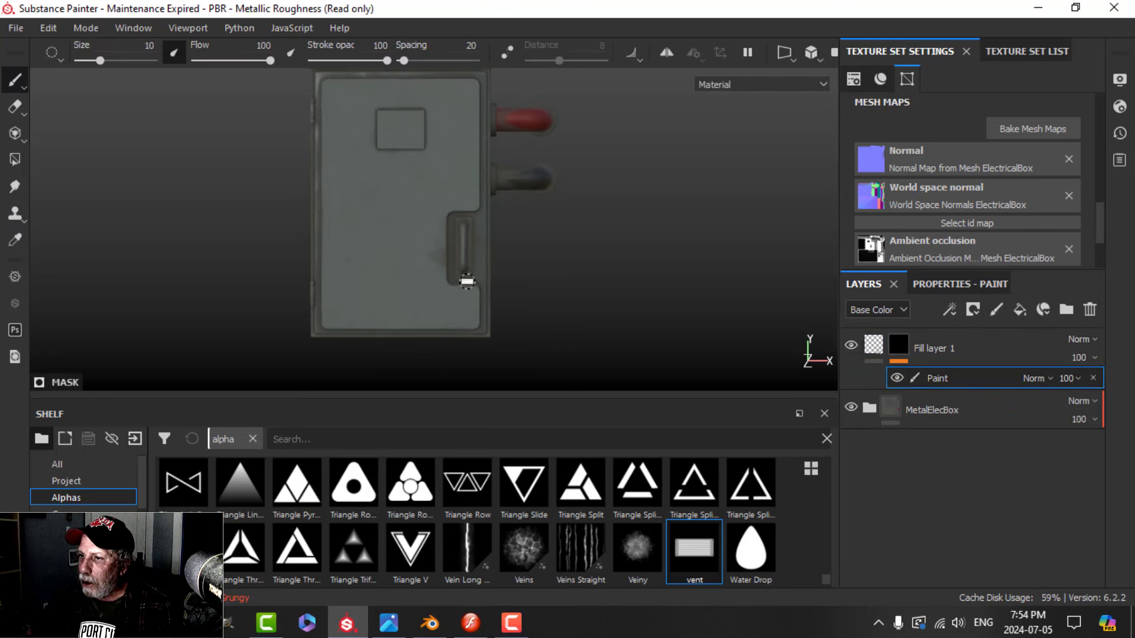
Enlarge the brush to size 84, checking the reference render for scale, and stamp the vent on the lower part of the door
{"action": "scroll", "coordinate": [526, 286], "scroll_direction": "up", "scroll_amount": 5}
{"action": "middle_click_drag", "start_coordinate": [526, 286], "coordinate": [583, 260], "text": "alt"}
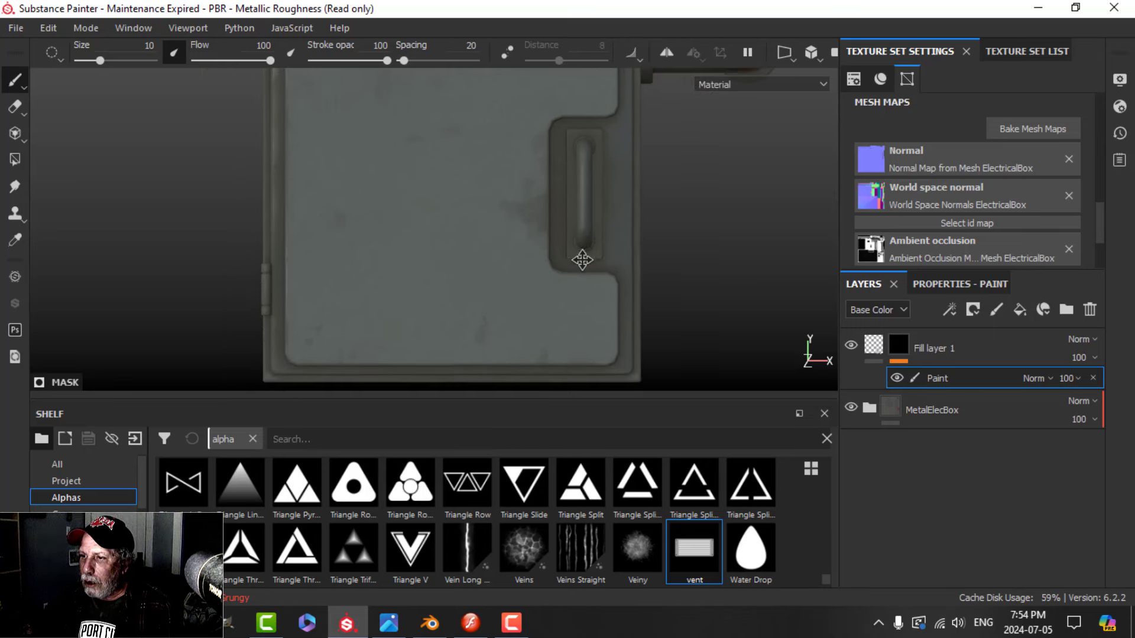
{"action": "right_click_drag", "start_coordinate": [451, 227], "coordinate": [553, 242], "text": "shift"}
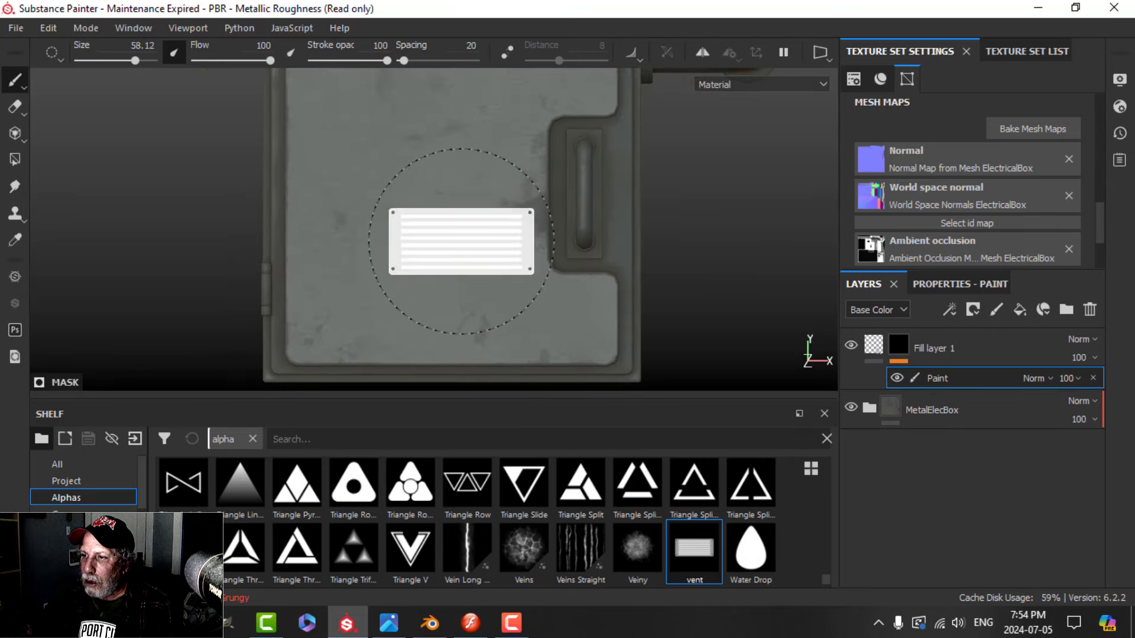
{"action": "right_click_drag", "start_coordinate": [423, 282], "coordinate": [437, 282], "text": "ctrl"}
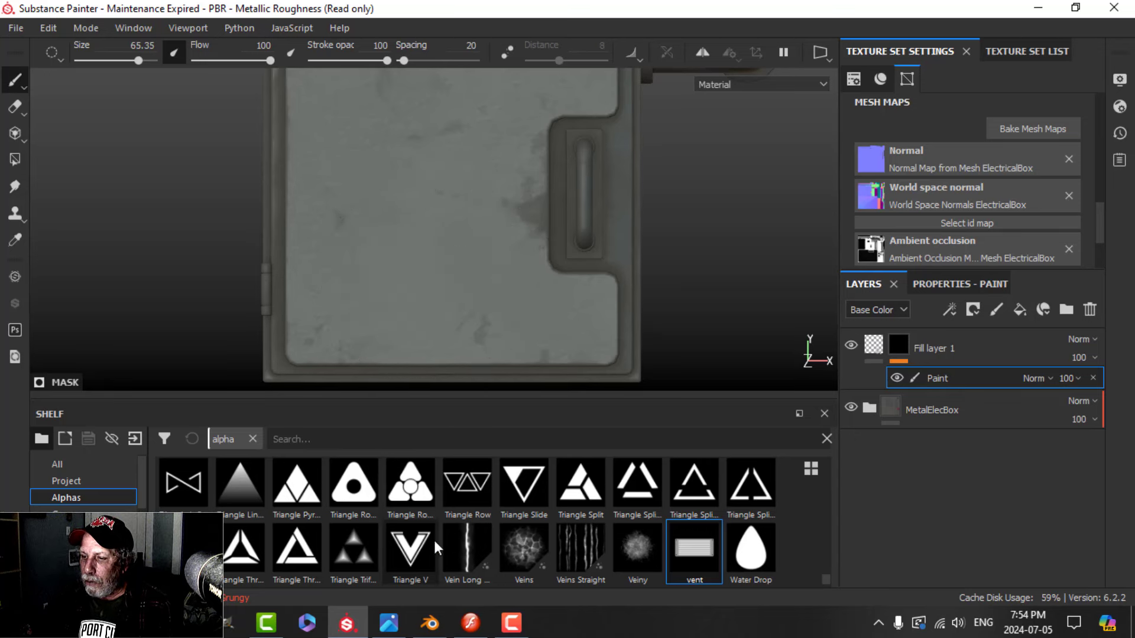
{"action": "left_click", "coordinate": [388, 622]}
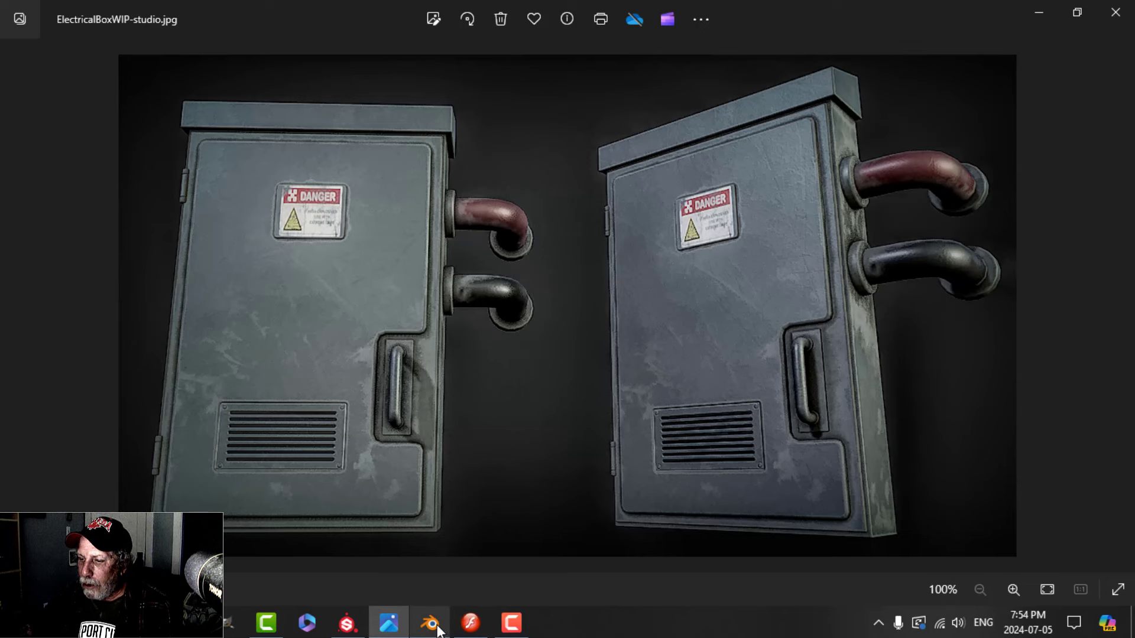
{"action": "left_click", "coordinate": [347, 622]}
{"action": "key", "text": "bracketright"}
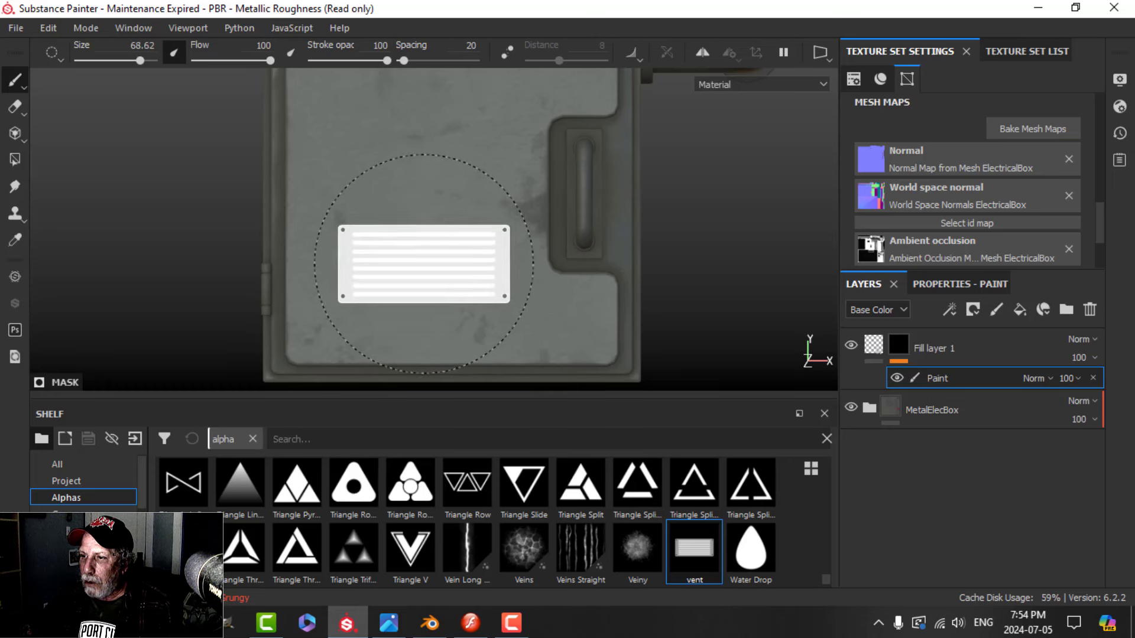
{"action": "key", "text": "bracketright"}
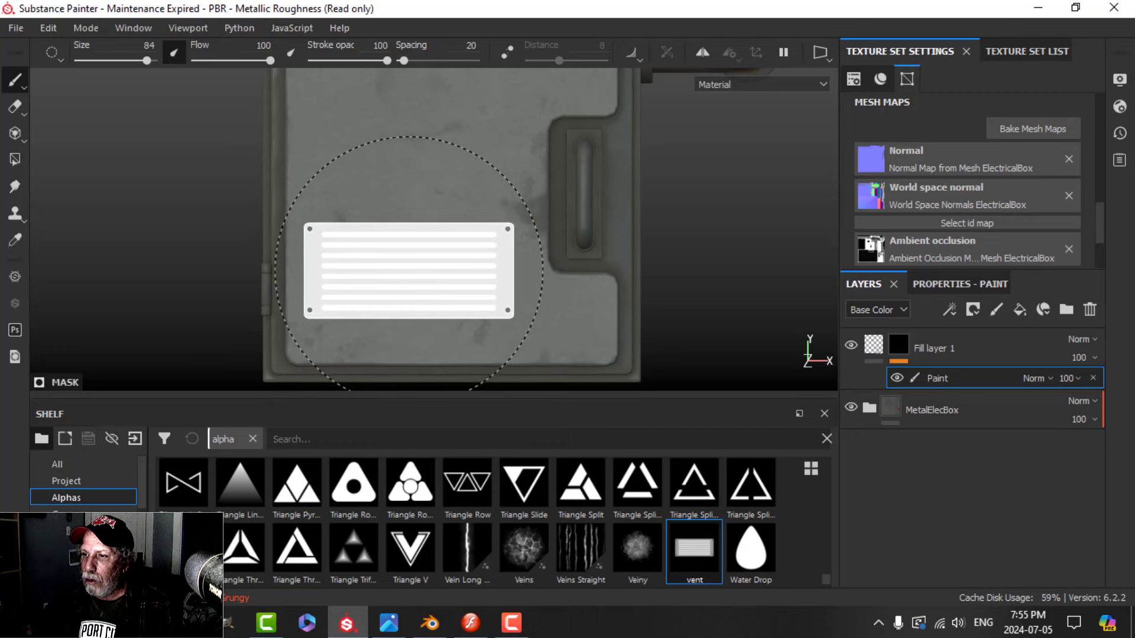
{"action": "key", "text": "bracketright"}
{"action": "left_click", "coordinate": [413, 270]}
Examine the stamped vent's relief on the door from several angles and distances
{"action": "scroll", "coordinate": [631, 272], "scroll_direction": "down", "scroll_amount": 3}
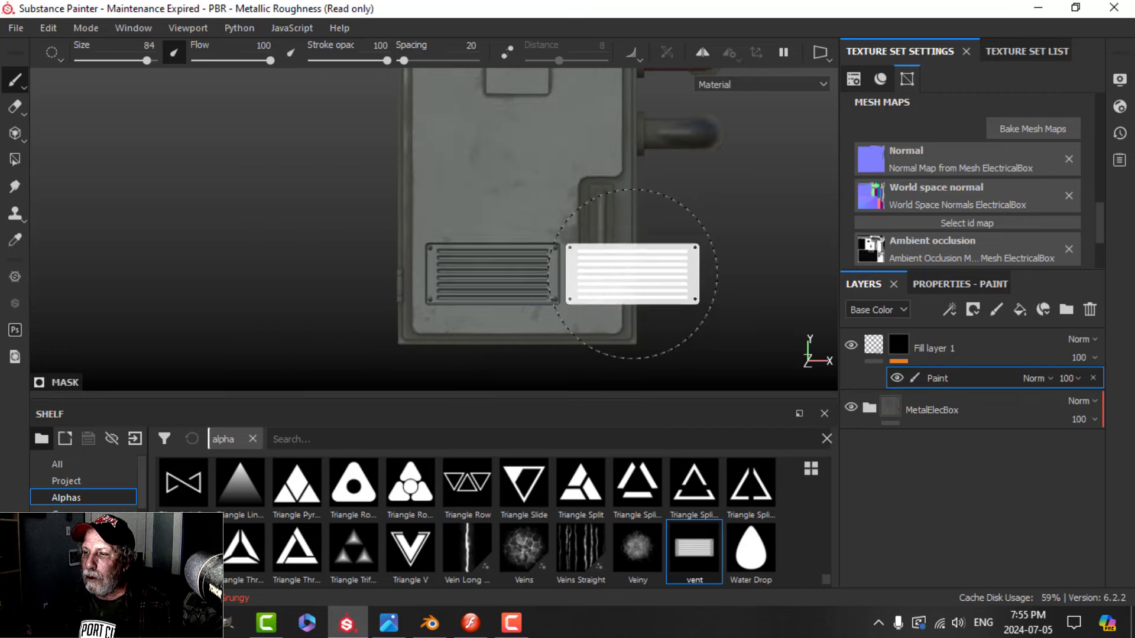
{"action": "mouse_move", "coordinate": [641, 272]}
{"action": "left_mouse_down", "text": "alt"}
{"action": "mouse_move", "coordinate": [556, 267]}
{"action": "mouse_move", "coordinate": [632, 243]}
{"action": "mouse_move", "coordinate": [671, 213]}
{"action": "mouse_move", "coordinate": [699, 250]}
{"action": "mouse_move", "coordinate": [735, 245]}
{"action": "mouse_move", "coordinate": [605, 273]}
{"action": "mouse_move", "coordinate": [575, 241]}
{"action": "mouse_move", "coordinate": [679, 256]}
{"action": "mouse_move", "coordinate": [641, 233]}
{"action": "mouse_move", "coordinate": [633, 246]}
{"action": "mouse_move", "coordinate": [516, 263]}
{"action": "mouse_move", "coordinate": [482, 251]}
{"action": "mouse_move", "coordinate": [526, 233]}
{"action": "mouse_move", "coordinate": [544, 263]}
{"action": "mouse_move", "coordinate": [571, 271]}
{"action": "left_mouse_up", "text": "alt"}
{"action": "scroll", "coordinate": [631, 251], "scroll_direction": "up", "scroll_amount": 3}
{"action": "scroll", "coordinate": [629, 250], "scroll_direction": "down", "scroll_amount": 2}
{"action": "scroll", "coordinate": [628, 231], "scroll_direction": "down", "scroll_amount": 3}
{"action": "left_click", "coordinate": [873, 345]}
{"action": "scroll", "coordinate": [532, 286], "scroll_direction": "up", "scroll_amount": 3}
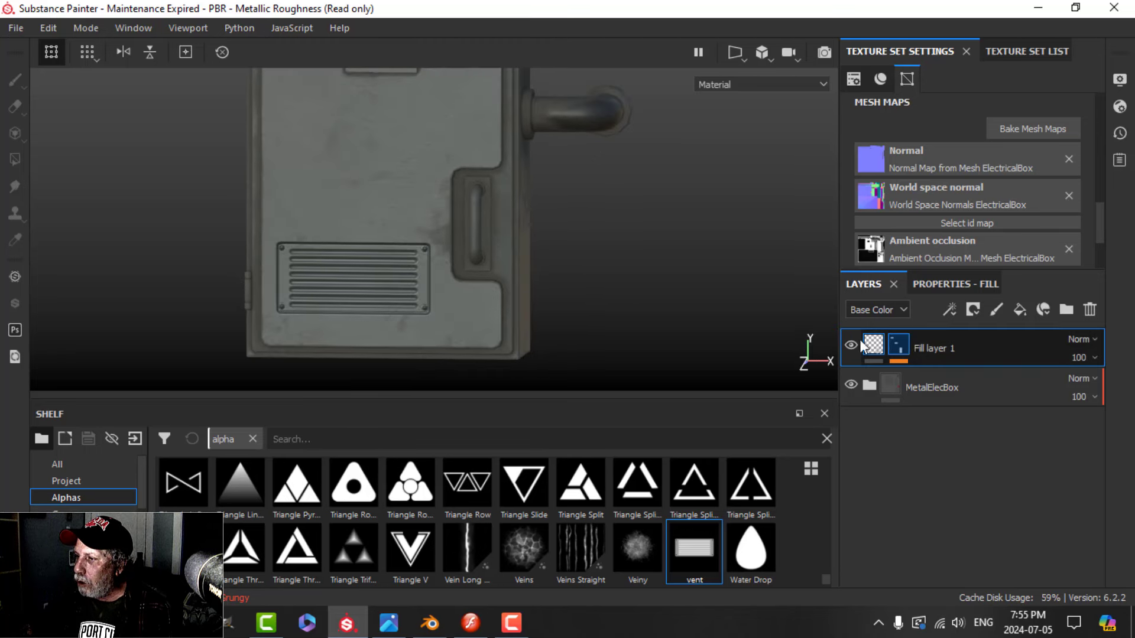
{"action": "middle_click_drag", "start_coordinate": [500, 254], "coordinate": [536, 228], "text": "alt"}
{"action": "left_click_drag", "start_coordinate": [542, 243], "coordinate": [588, 259], "text": "alt"}
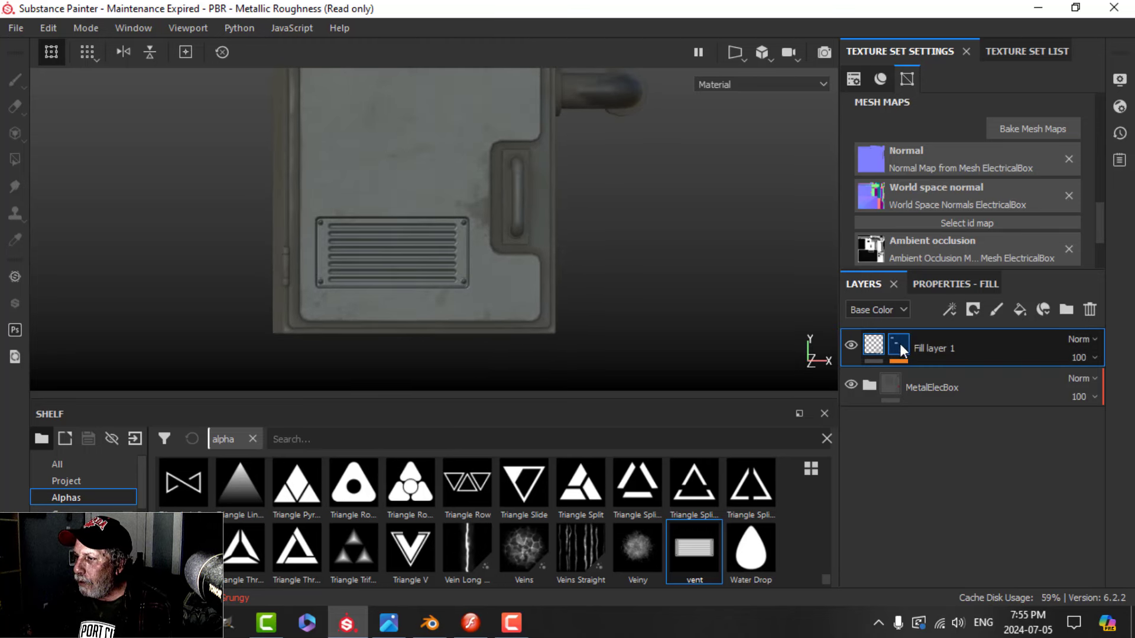
{"action": "left_click", "coordinate": [899, 343]}
{"action": "mouse_move", "coordinate": [566, 272]}
{"action": "left_mouse_down", "text": "alt"}
{"action": "mouse_move", "coordinate": [575, 264]}
{"action": "mouse_move", "coordinate": [559, 284]}
{"action": "left_mouse_up", "text": "alt"}
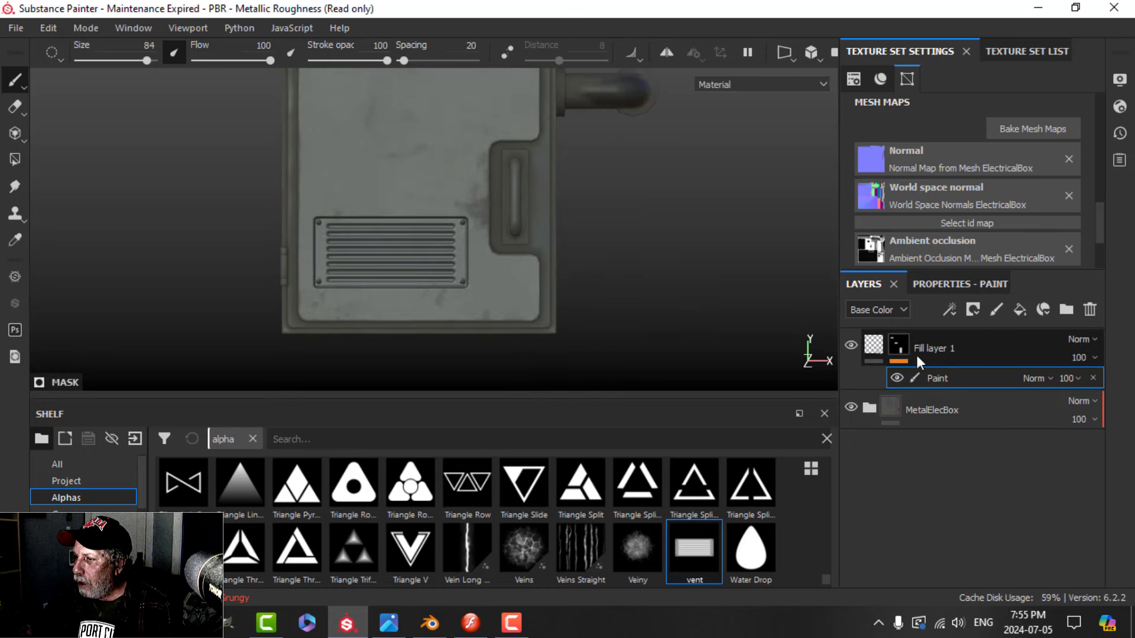
Rename Fill layer 1 to "vent"
{"action": "left_click", "coordinate": [996, 354]}
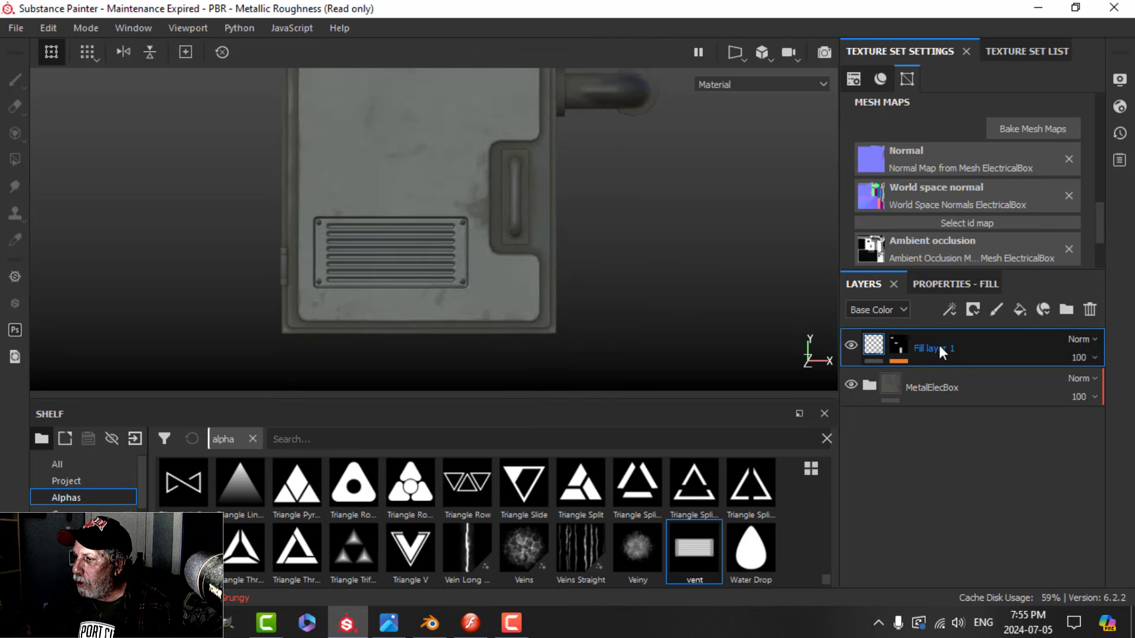
{"action": "type", "text": "vent"}
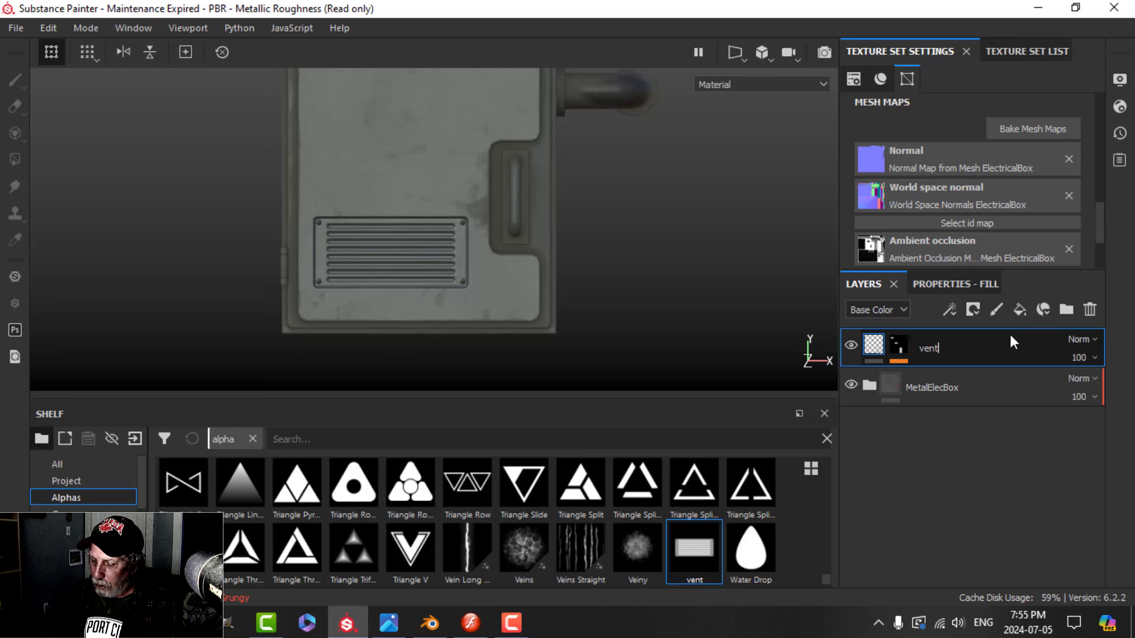
{"action": "key", "text": "Return"}
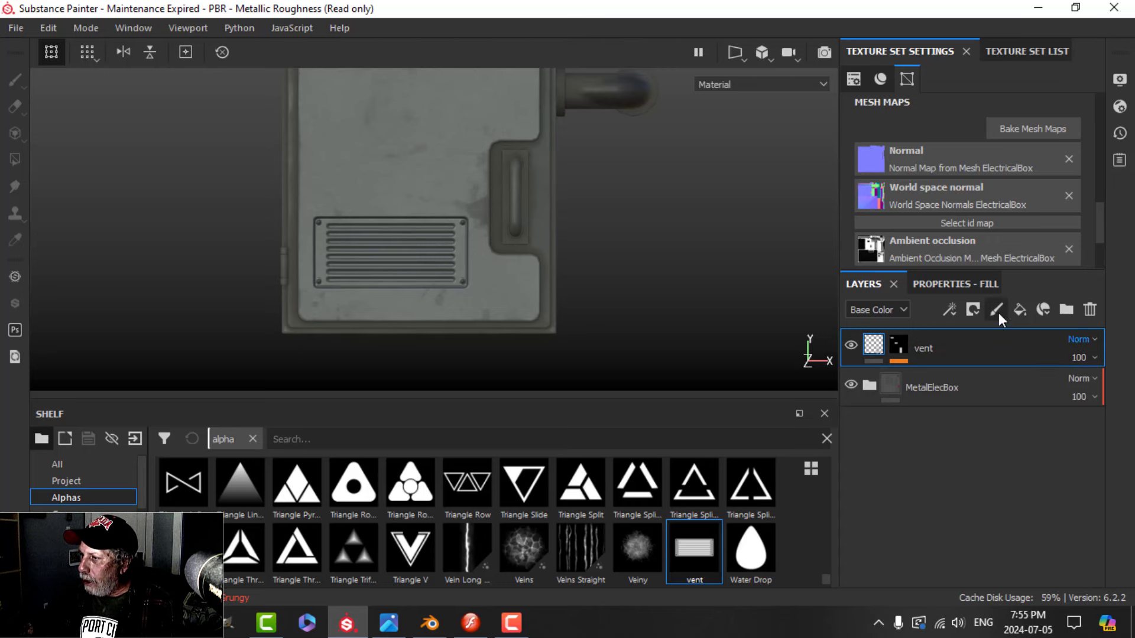
Add a paint layer above the vent layer and name it "black"
{"action": "left_click", "coordinate": [996, 310]}
{"action": "double_click", "coordinate": [916, 347]}
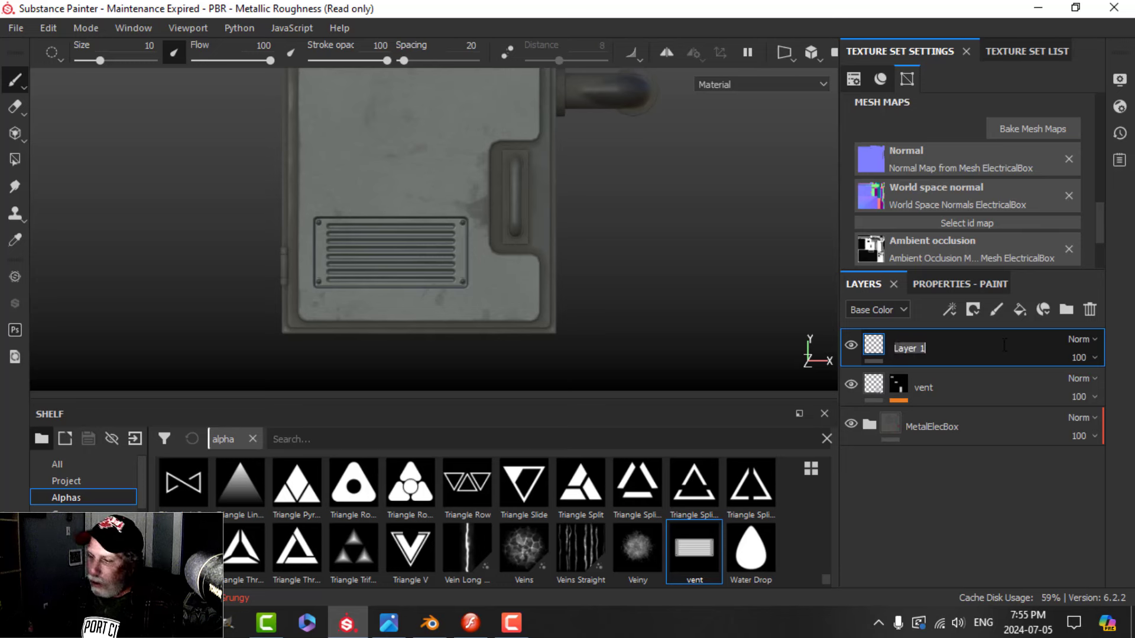
{"action": "type", "text": "black"}
{"action": "key", "text": "Return"}
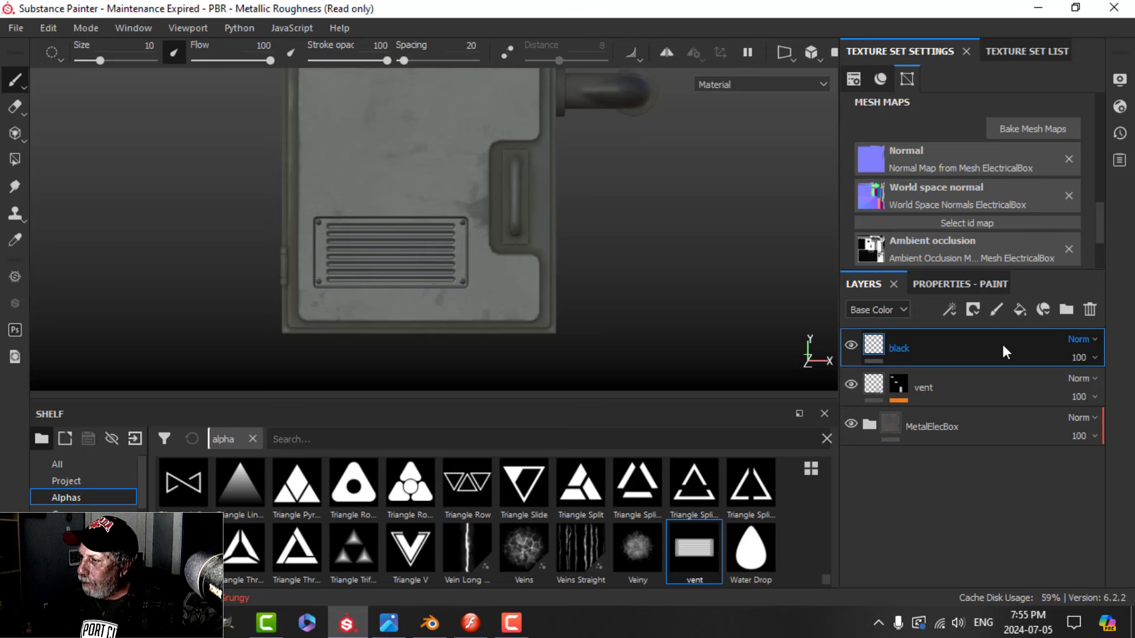
Enable roughness alongside color in the brush material, with roughness 1 and a near-black base color
{"action": "left_click", "coordinate": [943, 286]}
{"action": "scroll", "coordinate": [948, 481], "scroll_direction": "down", "scroll_amount": 15}
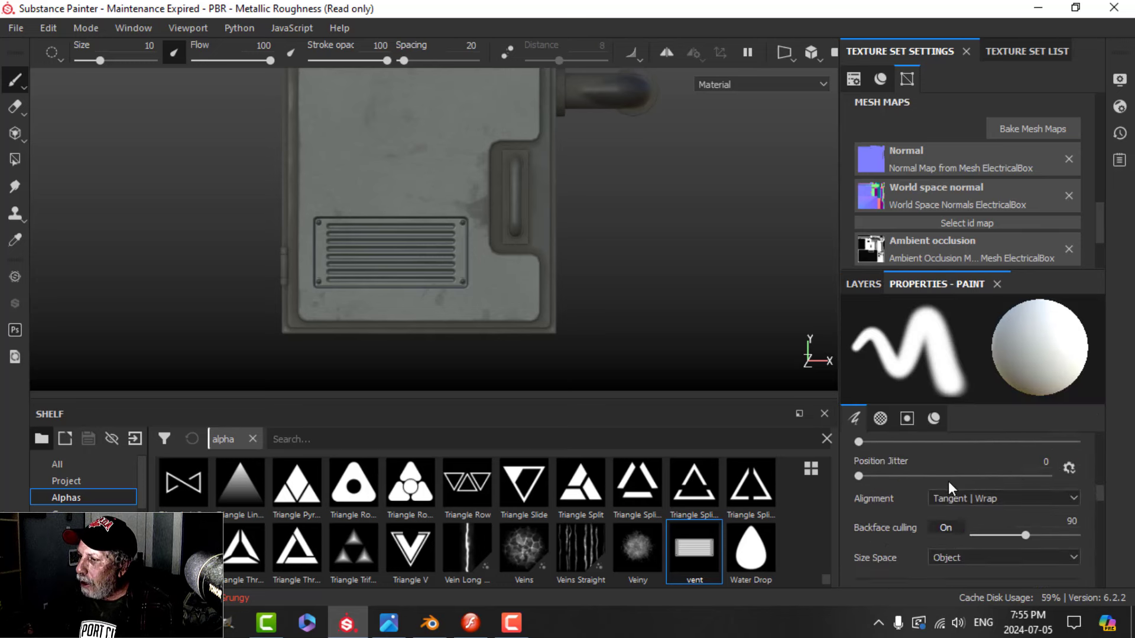
{"action": "scroll", "coordinate": [949, 496], "scroll_direction": "down", "scroll_amount": 3}
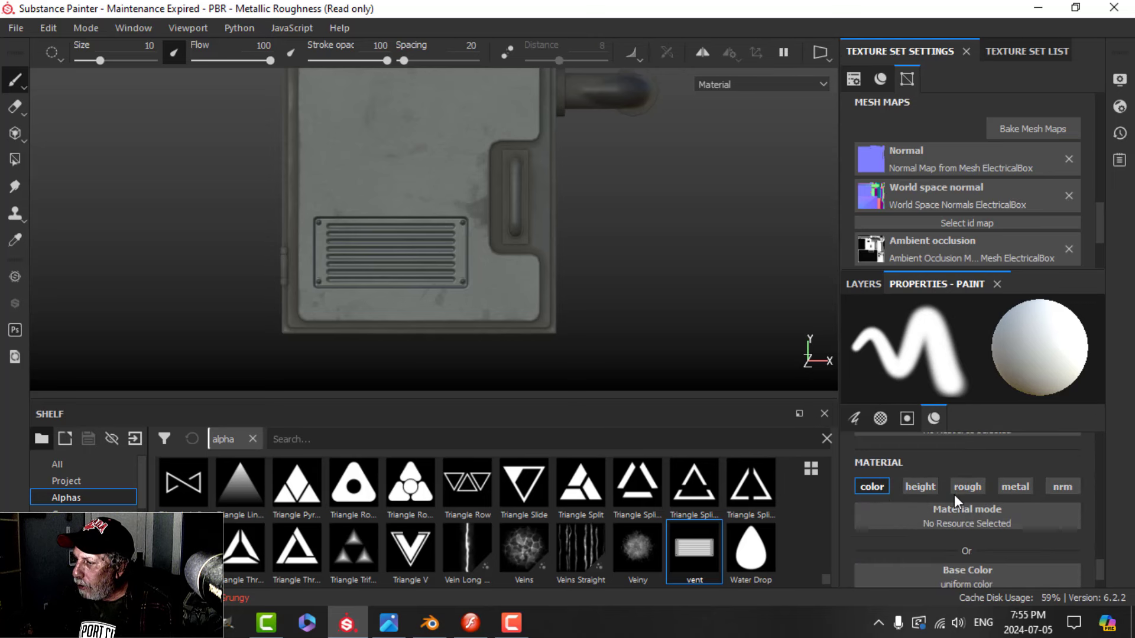
{"action": "left_click", "coordinate": [973, 485]}
{"action": "scroll", "coordinate": [981, 538], "scroll_direction": "down", "scroll_amount": 2}
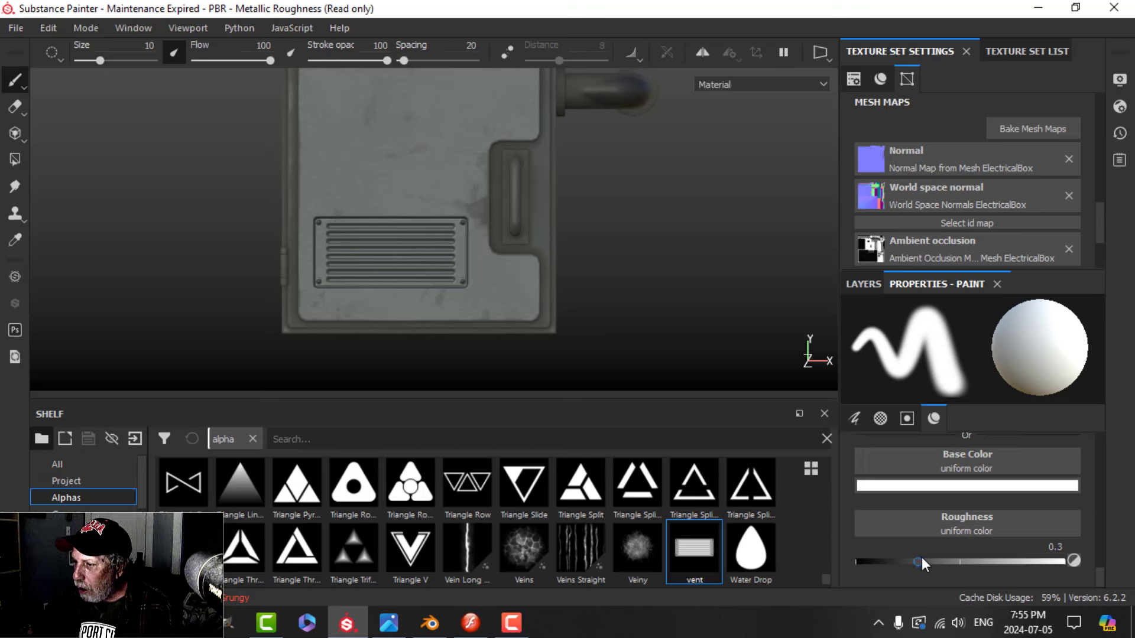
{"action": "left_click_drag", "start_coordinate": [917, 561], "coordinate": [1080, 558]}
{"action": "left_click", "coordinate": [968, 486]}
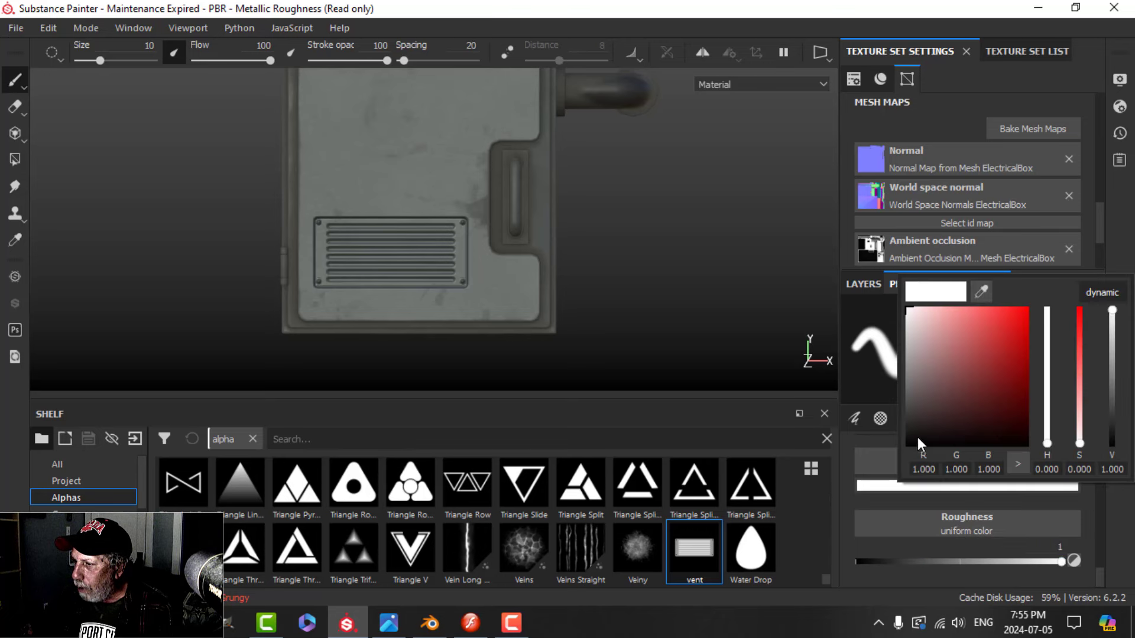
{"action": "left_click_drag", "start_coordinate": [917, 437], "coordinate": [901, 434]}
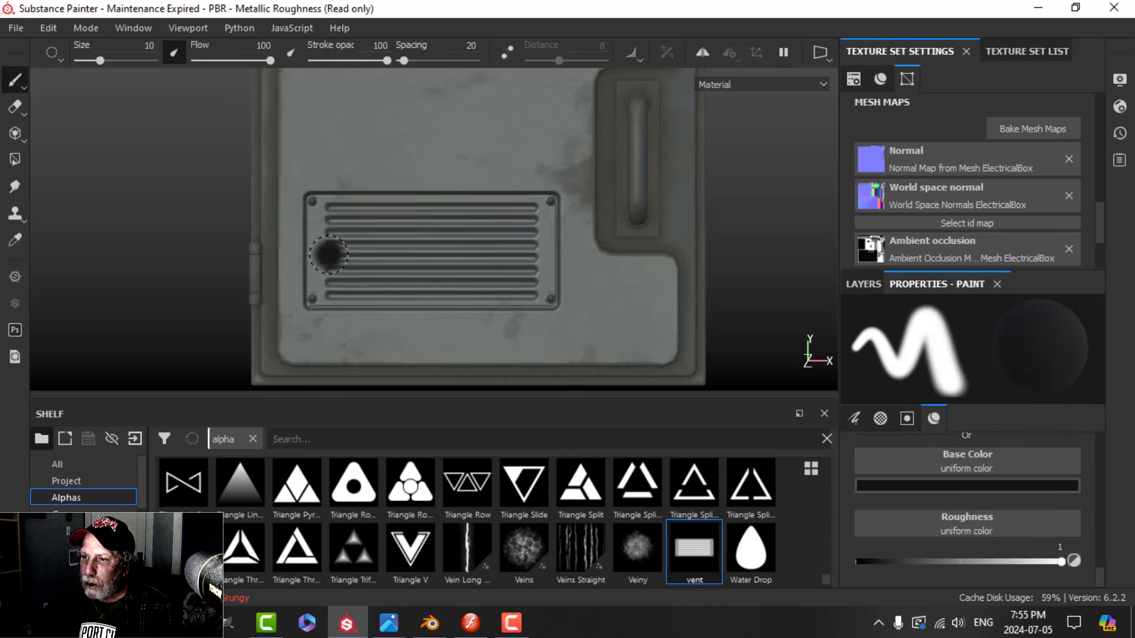
Choose the Basic Hard brush and reduce its size to 1.47 for painting inside the vent slots
{"action": "scroll", "coordinate": [328, 255], "scroll_direction": "up", "scroll_amount": 3}
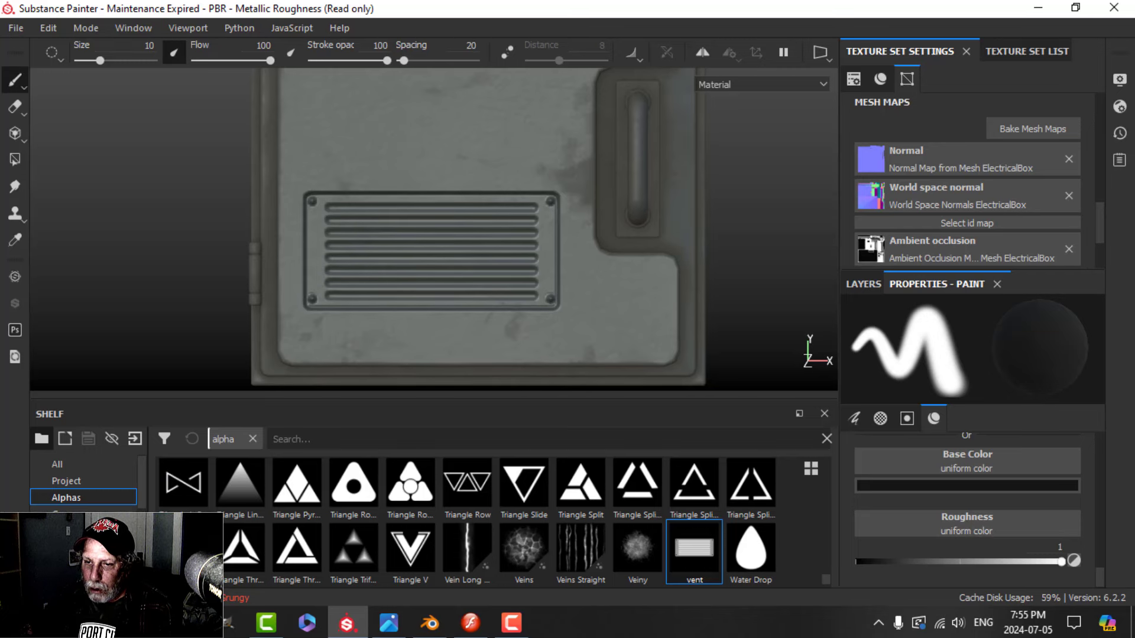
{"action": "scroll", "coordinate": [83, 481], "scroll_direction": "down", "scroll_amount": 3}
{"action": "left_click", "coordinate": [65, 511]}
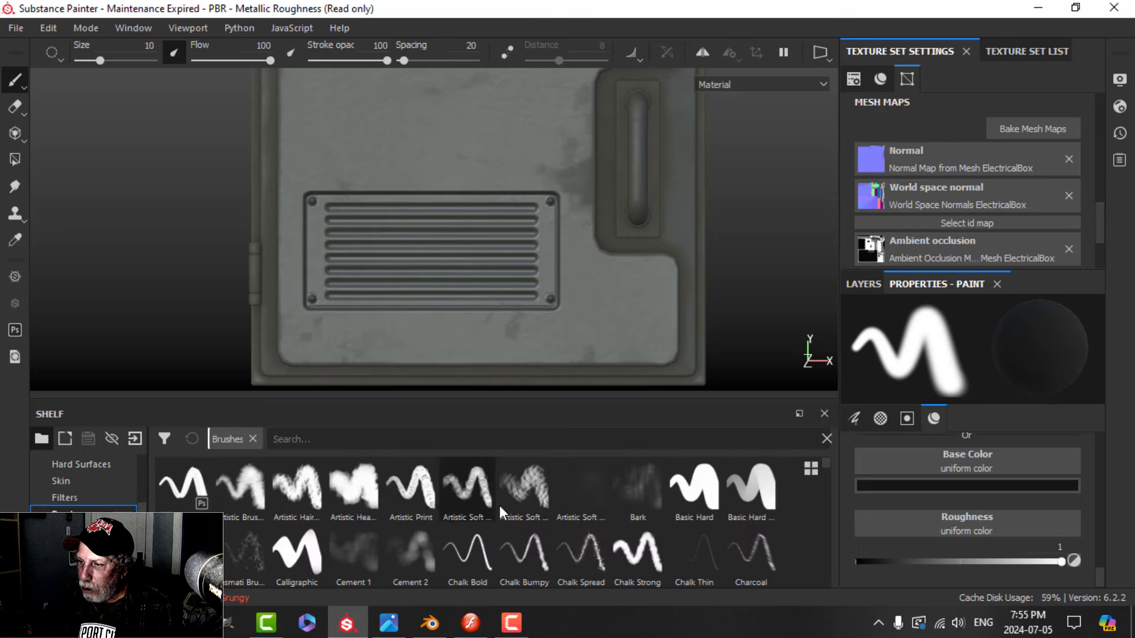
{"action": "left_click", "coordinate": [695, 490]}
{"action": "scroll", "coordinate": [495, 293], "scroll_direction": "up", "scroll_amount": 3}
{"action": "middle_click_drag", "start_coordinate": [390, 227], "coordinate": [522, 266], "text": "alt"}
{"action": "mouse_move", "coordinate": [479, 198]}
{"action": "right_mouse_down", "text": "ctrl"}
{"action": "mouse_move", "coordinate": [427, 197]}
{"action": "mouse_move", "coordinate": [480, 198]}
{"action": "right_mouse_up", "text": "ctrl"}
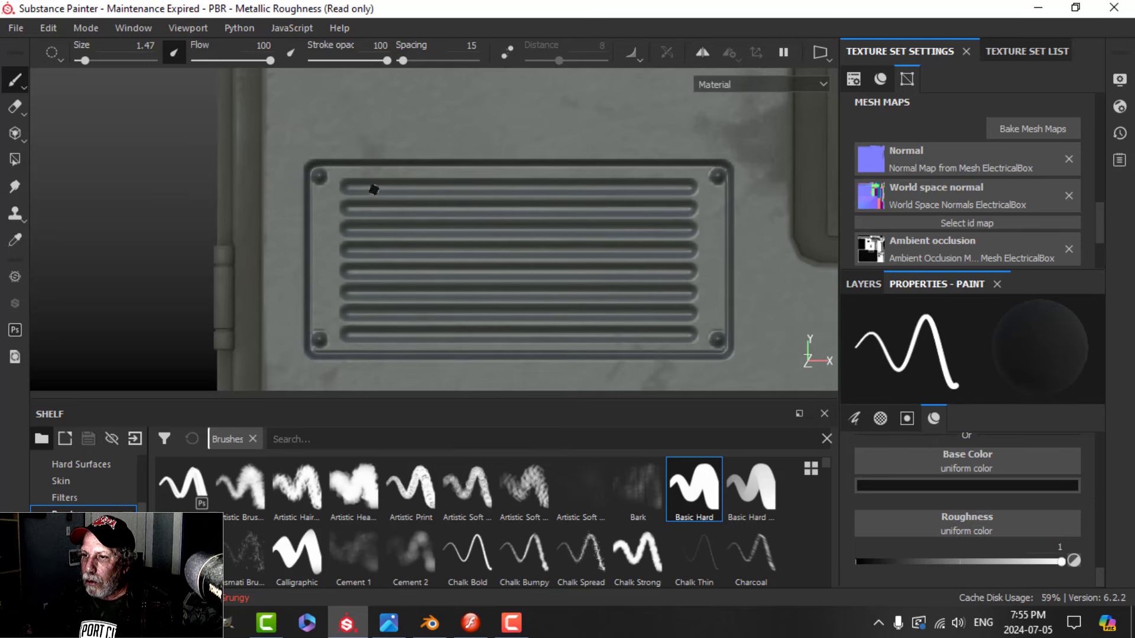
Try a straight black stroke along the vent's uppermost slot, and undo it
{"action": "left_click", "coordinate": [345, 185]}
{"action": "key", "text": "shift"}
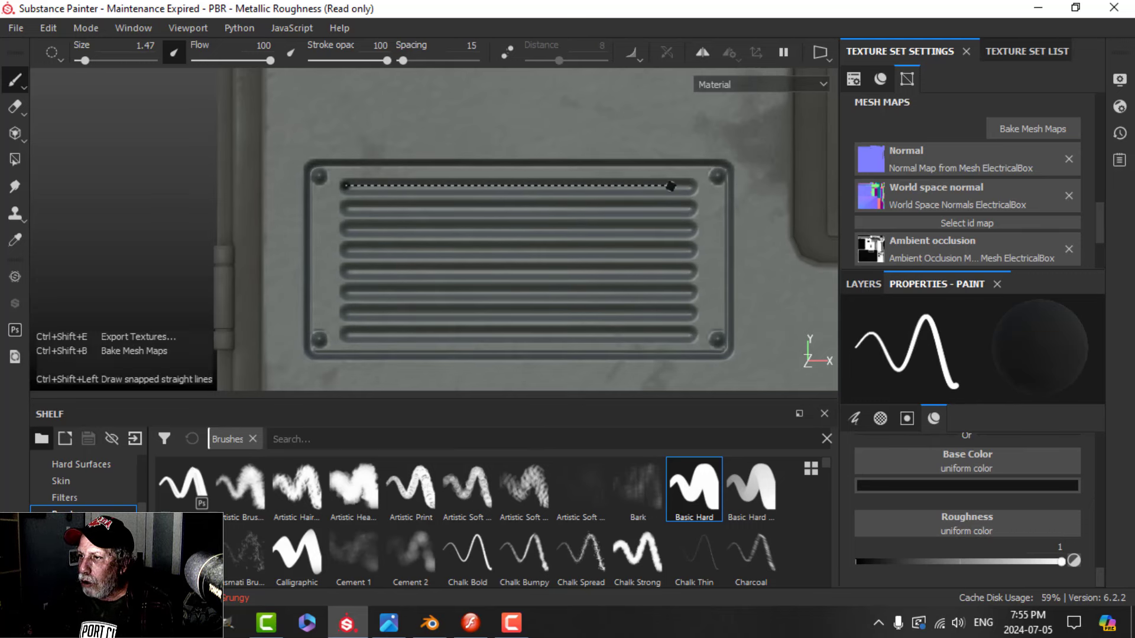
{"action": "left_click", "coordinate": [690, 187], "text": "shift"}
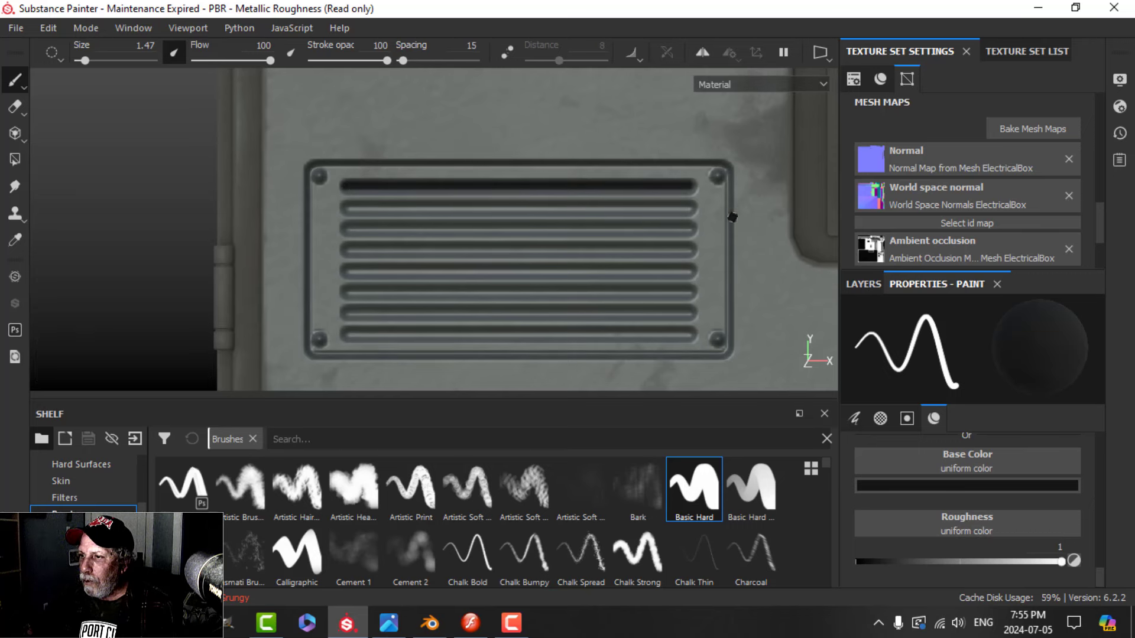
{"action": "key", "text": "ctrl+z"}
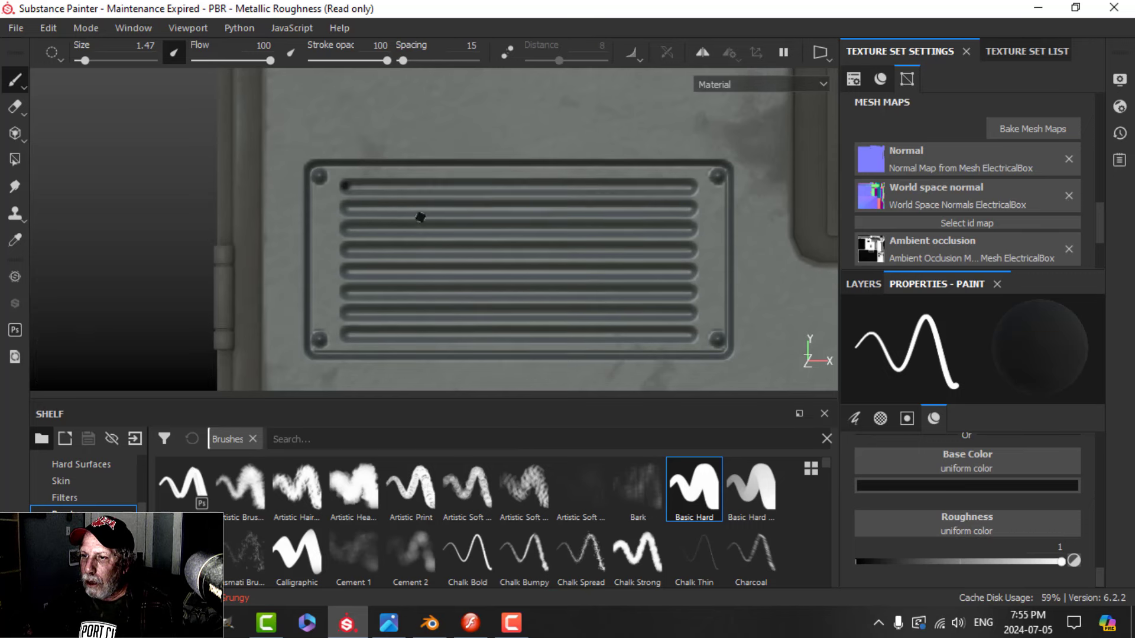
Enlarge the brush to 1.93 and paint a straight black stroke along the vent's uppermost slot
{"action": "key", "text": "bracketright"}
{"action": "key", "text": "bracketright"}
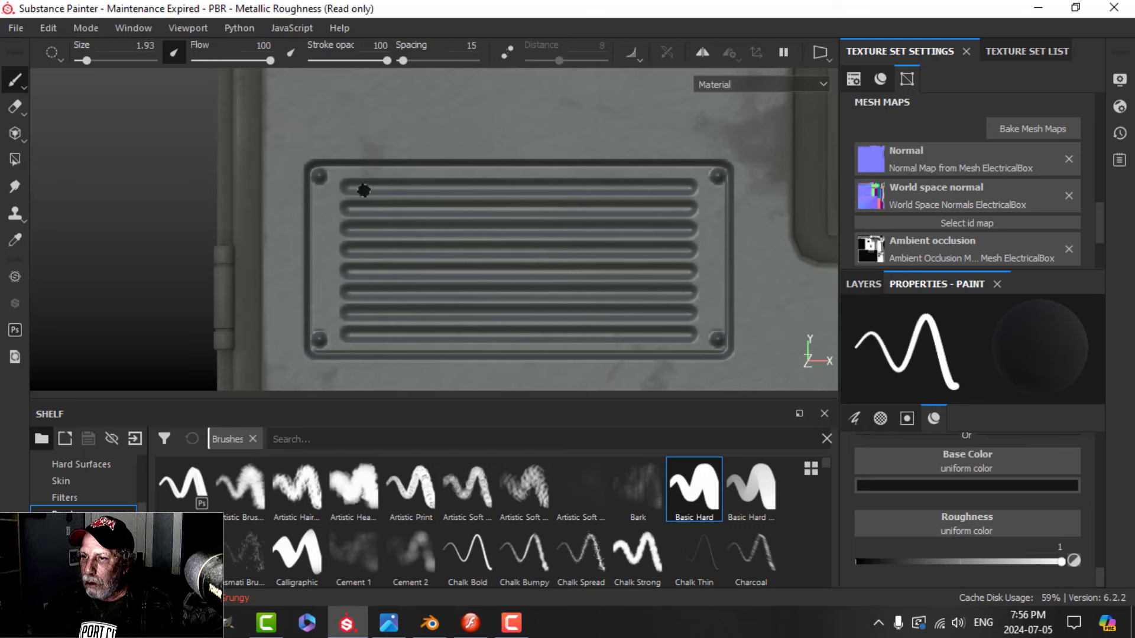
{"action": "key", "text": "shift"}
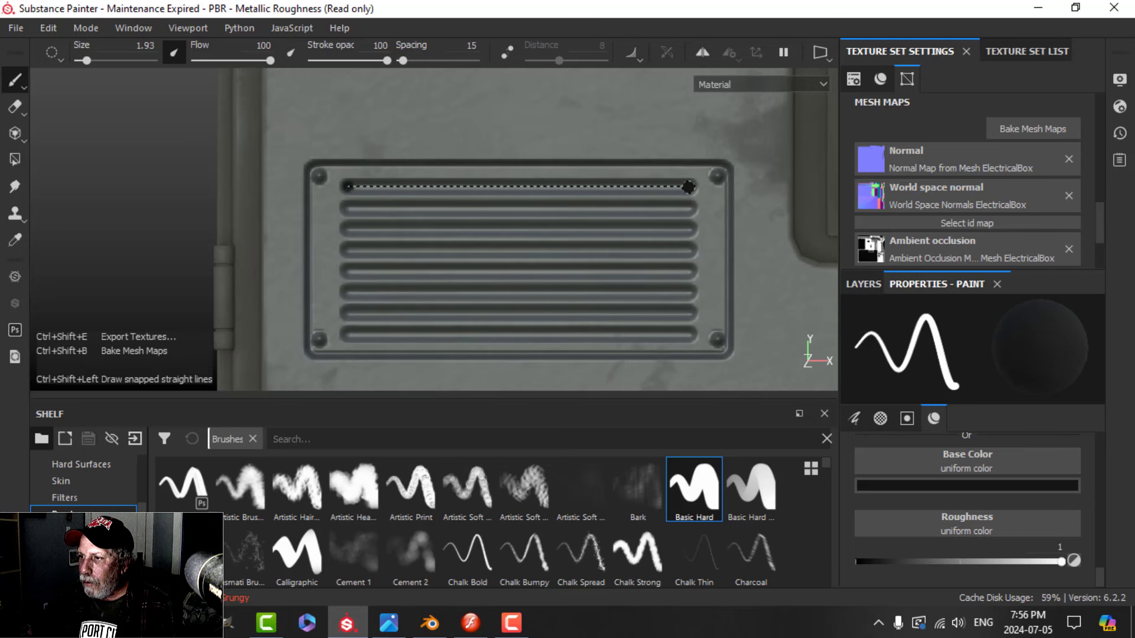
{"action": "left_click", "coordinate": [688, 187], "text": "shift"}
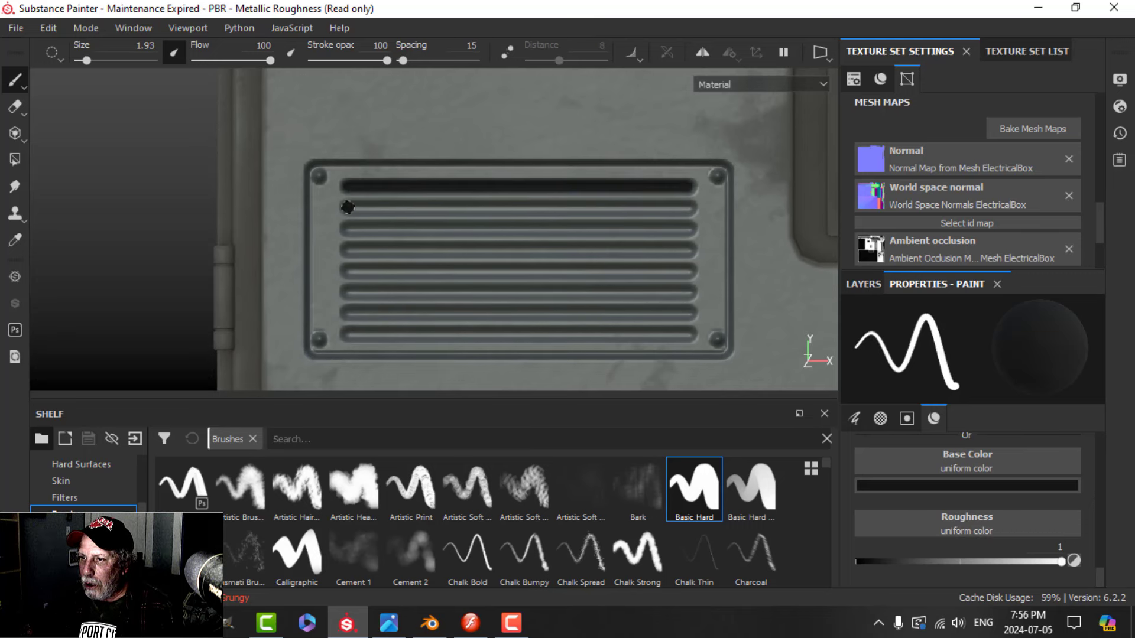
Paint straight black strokes along the vent's seven remaining slots, each spanning the slot from end to end
{"action": "key", "text": "shift"}
{"action": "left_click", "coordinate": [692, 216], "text": "shift"}
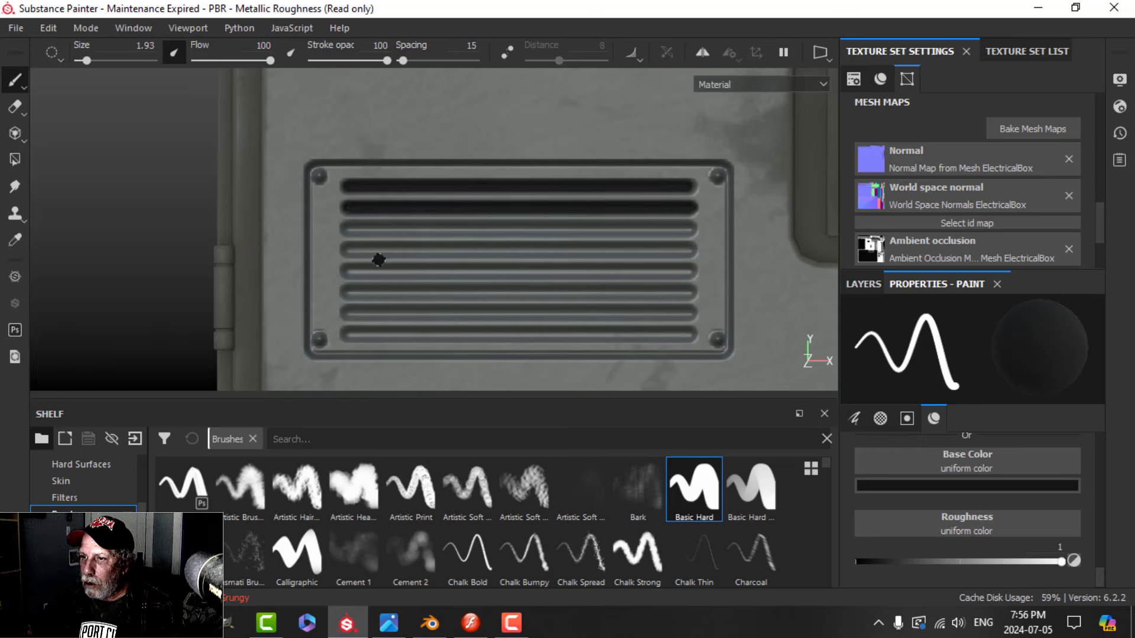
{"action": "left_click", "coordinate": [347, 229]}
{"action": "key", "text": "shift"}
{"action": "left_click", "coordinate": [692, 229], "text": "shift"}
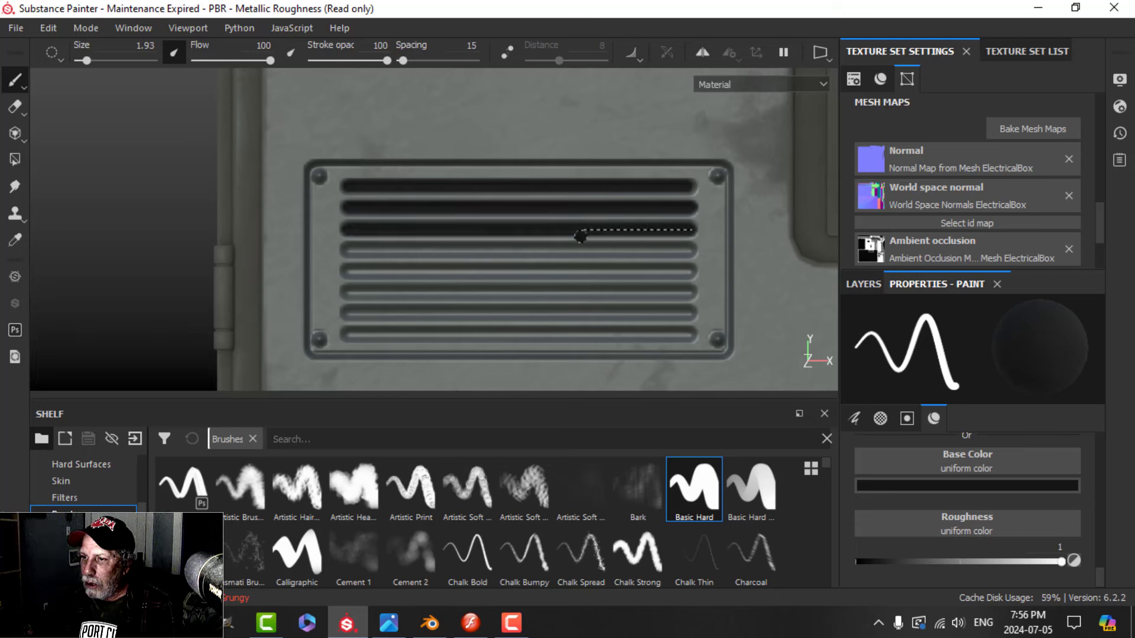
{"action": "left_click", "coordinate": [346, 249]}
{"action": "key", "text": "shift"}
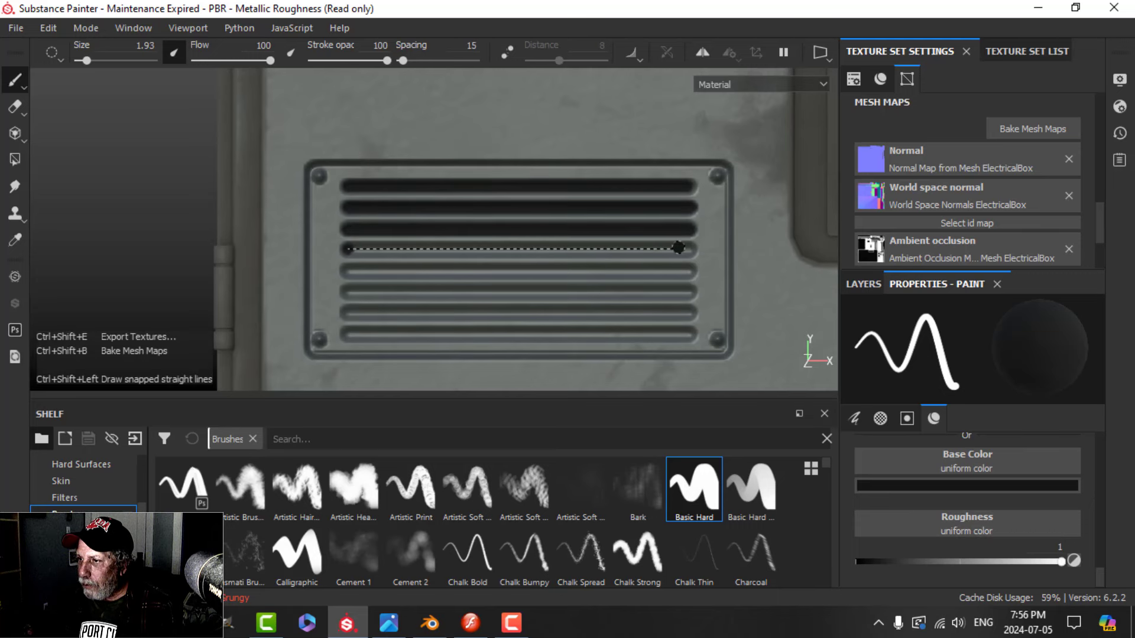
{"action": "left_click", "coordinate": [689, 249], "text": "shift"}
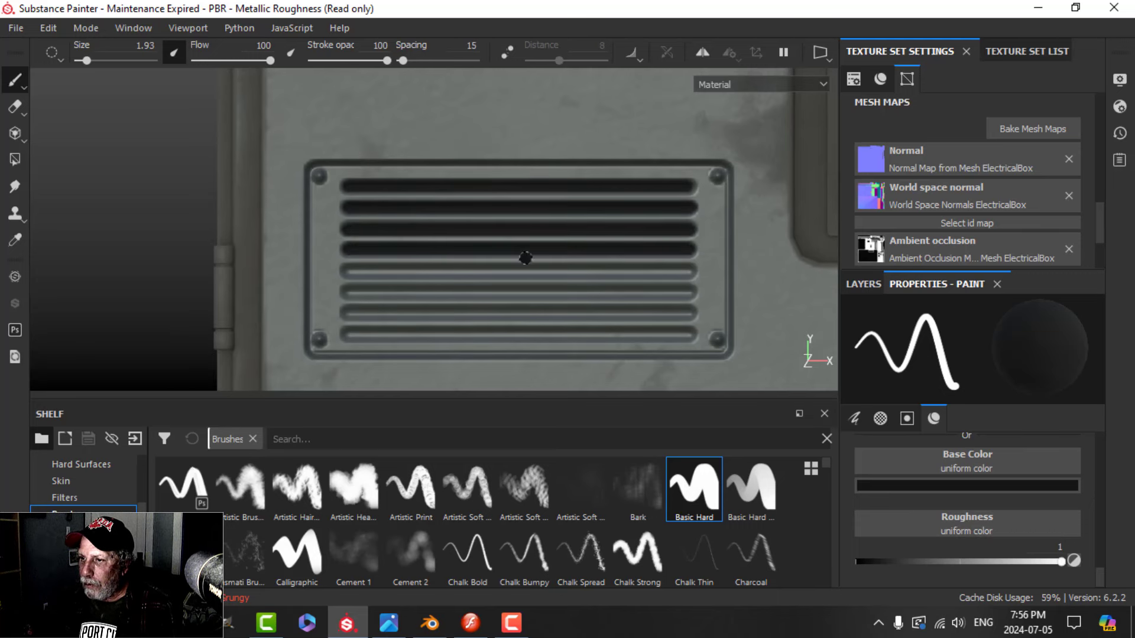
{"action": "left_click", "coordinate": [349, 272]}
{"action": "key", "text": "shift"}
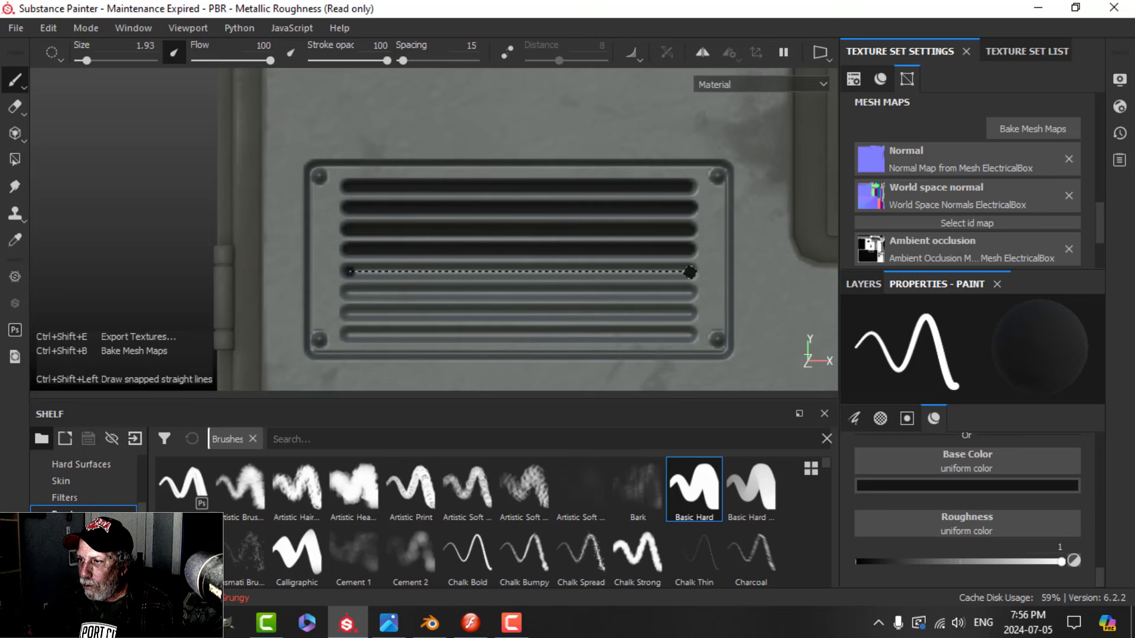
{"action": "left_click", "coordinate": [690, 272], "text": "shift"}
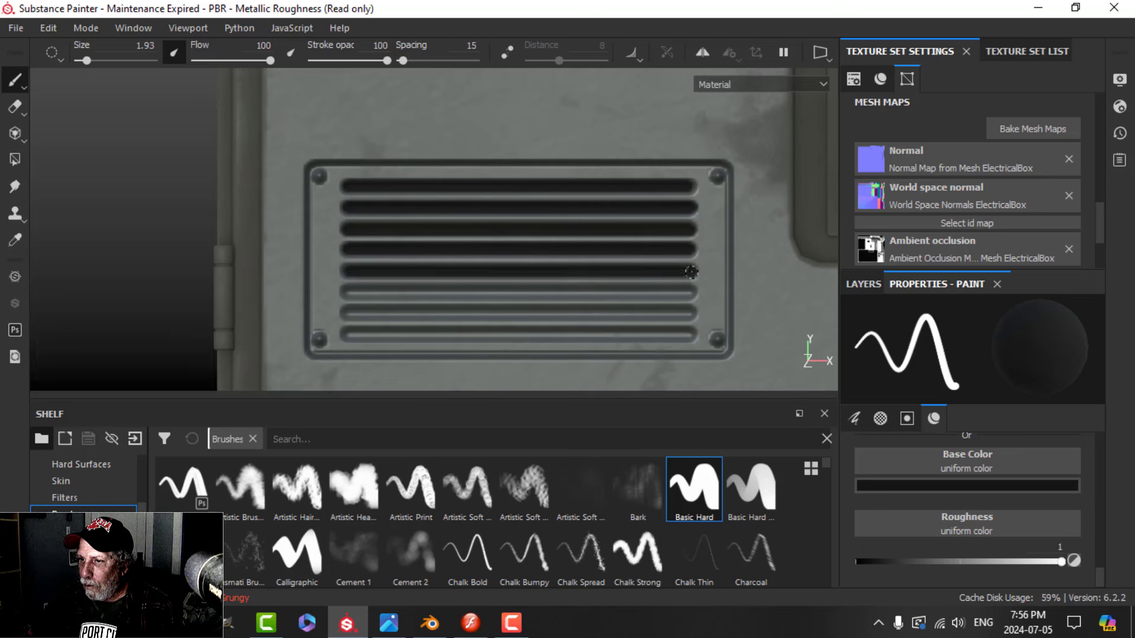
{"action": "left_click", "coordinate": [348, 292]}
{"action": "key", "text": "shift"}
{"action": "left_click", "coordinate": [690, 289], "text": "shift"}
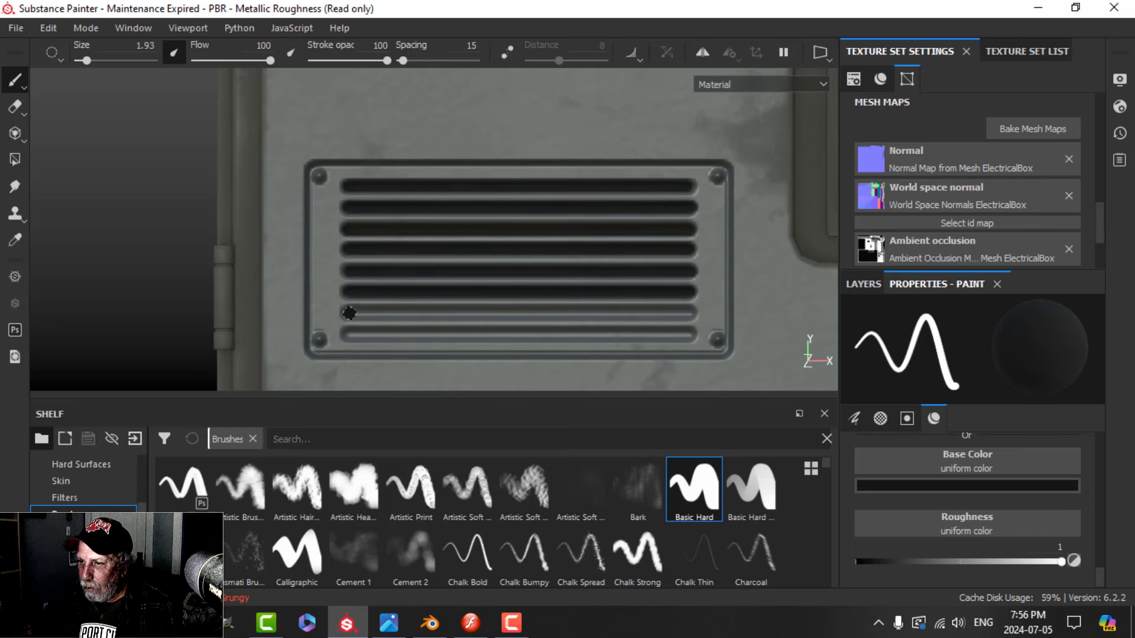
{"action": "left_click", "coordinate": [349, 312]}
{"action": "key", "text": "shift"}
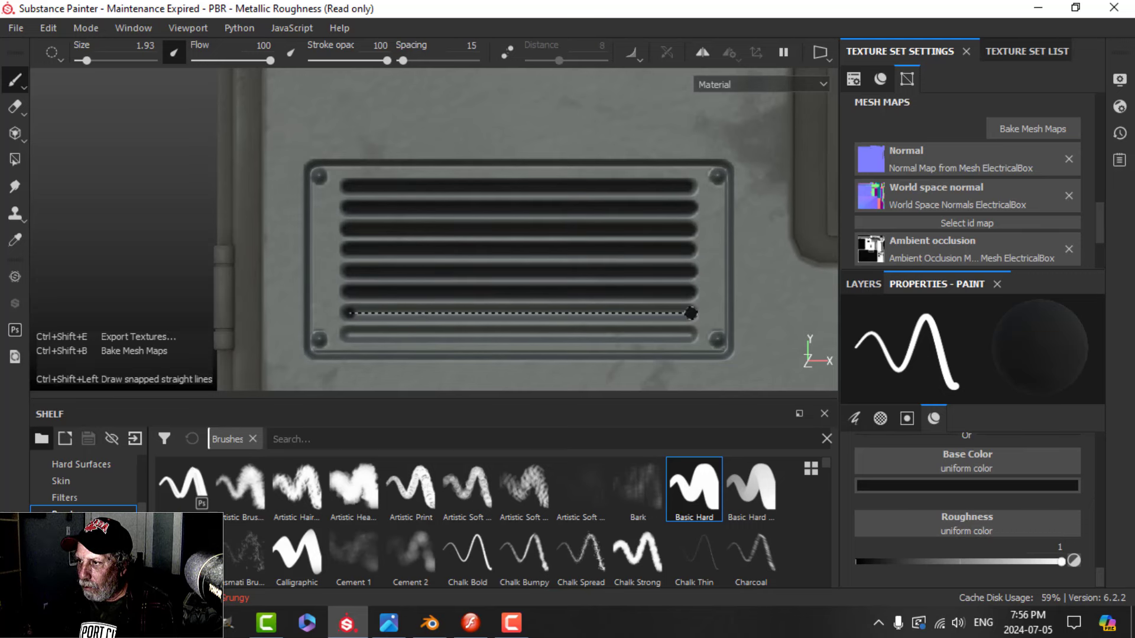
{"action": "left_click", "coordinate": [690, 312], "text": "shift"}
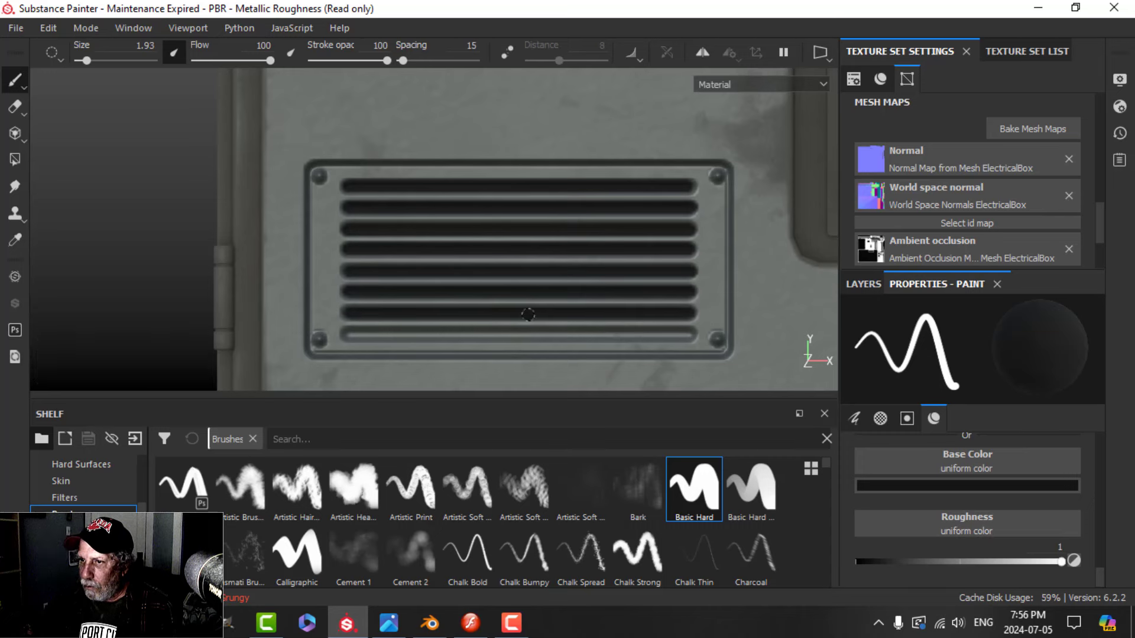
{"action": "left_click", "coordinate": [349, 335]}
{"action": "key", "text": "shift"}
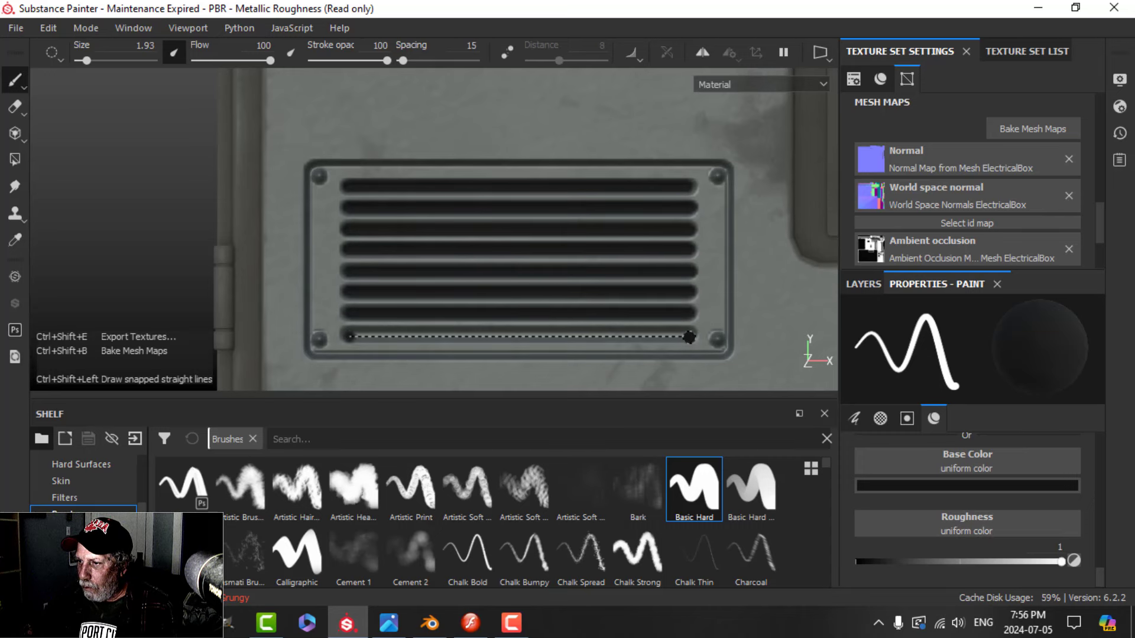
{"action": "left_click", "coordinate": [689, 337], "text": "shift"}
Select the vent layer and switch the viewport to perspective view, showing the electrical box at an angle
{"action": "scroll", "coordinate": [584, 360], "scroll_direction": "down", "scroll_amount": 3}
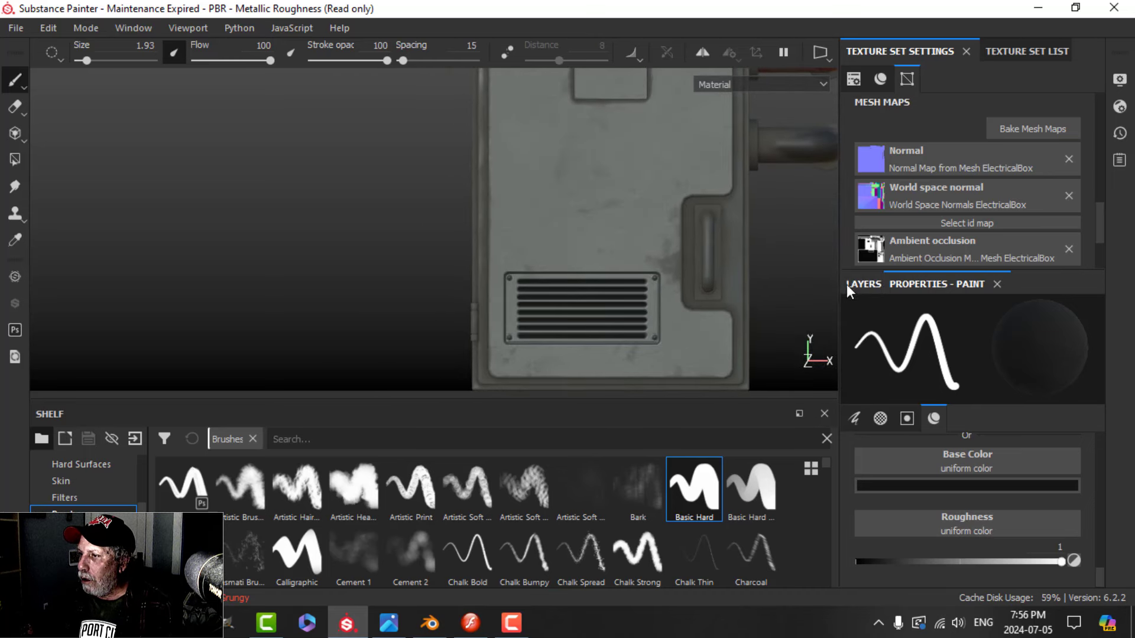
{"action": "left_click", "coordinate": [861, 285]}
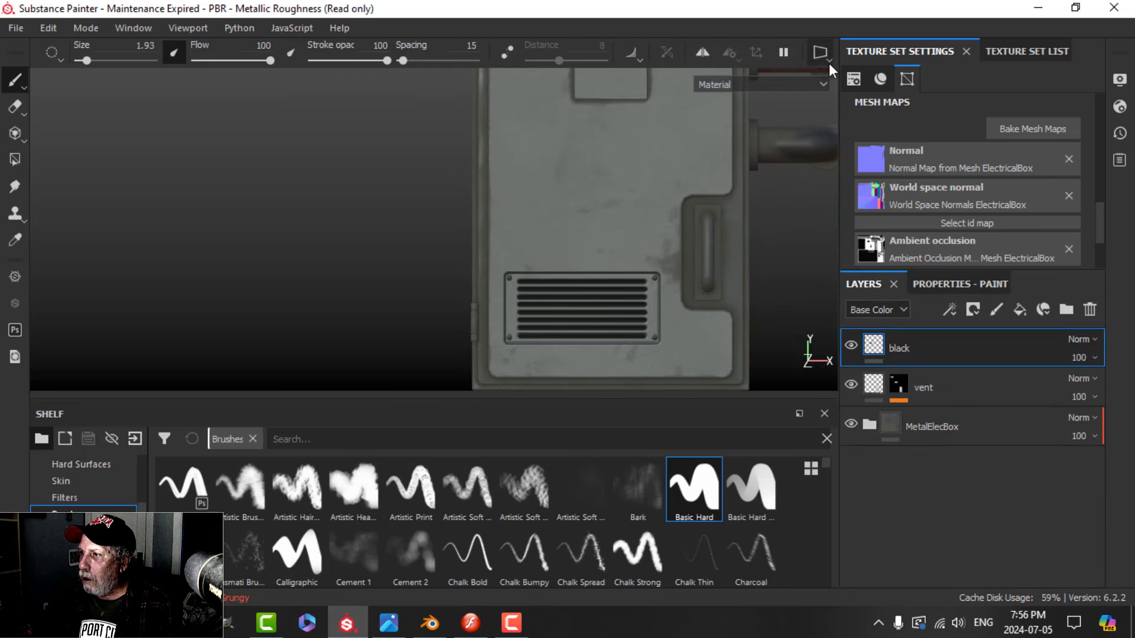
{"action": "left_click_drag", "start_coordinate": [754, 182], "coordinate": [692, 185], "text": "alt"}
{"action": "middle_click_drag", "start_coordinate": [707, 207], "coordinate": [419, 221], "text": "alt"}
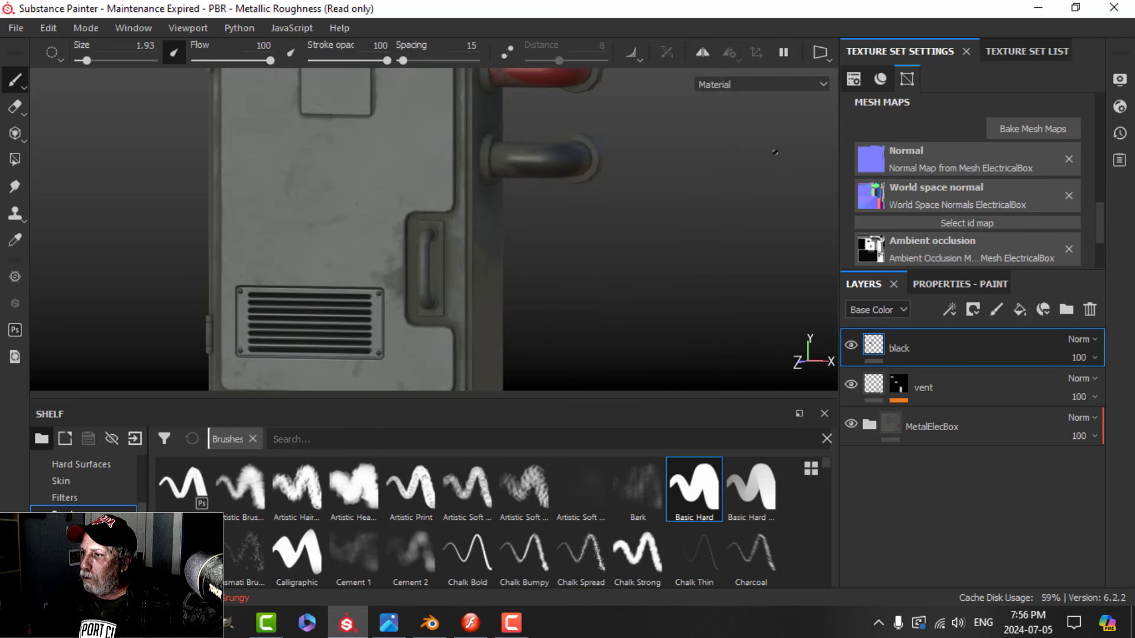
{"action": "left_click", "coordinate": [870, 381]}
{"action": "left_click", "coordinate": [764, 51]}
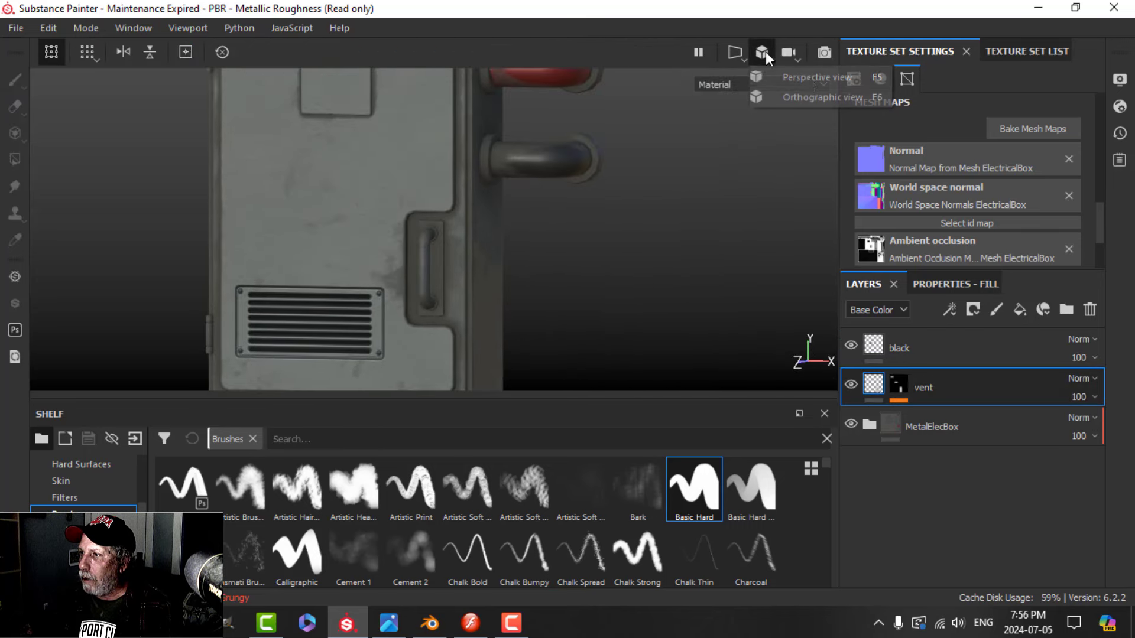
{"action": "left_click", "coordinate": [807, 80]}
{"action": "scroll", "coordinate": [640, 270], "scroll_direction": "down", "scroll_amount": 5}
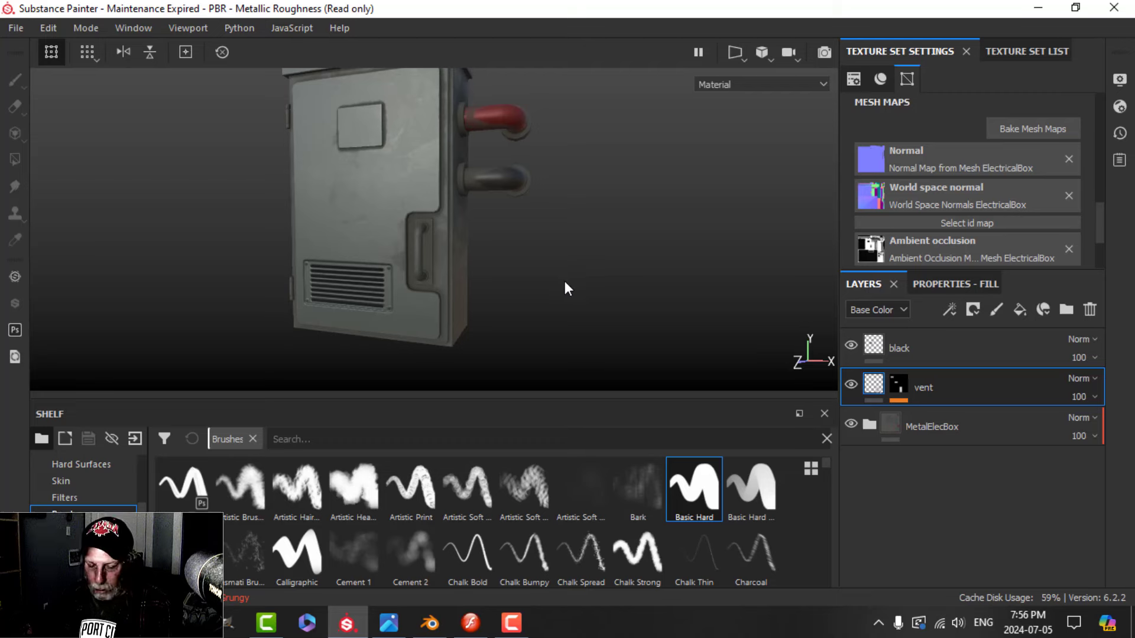
{"action": "left_click_drag", "start_coordinate": [565, 282], "coordinate": [750, 273], "text": "alt"}
Set the ElectricalBox texture set size to 2048
{"action": "key", "text": "Tab"}
{"action": "scroll", "coordinate": [620, 287], "scroll_direction": "down", "scroll_amount": 3}
{"action": "key", "text": "Tab"}
{"action": "scroll", "coordinate": [954, 185], "scroll_direction": "up", "scroll_amount": 5}
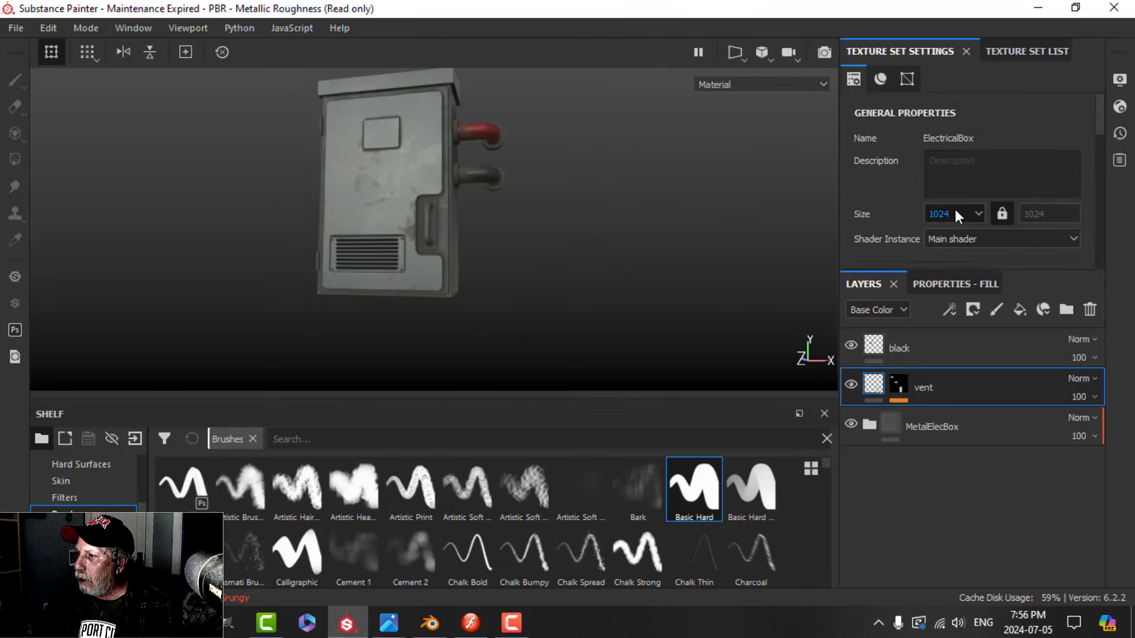
{"action": "left_click", "coordinate": [955, 214]}
{"action": "left_click", "coordinate": [941, 269]}
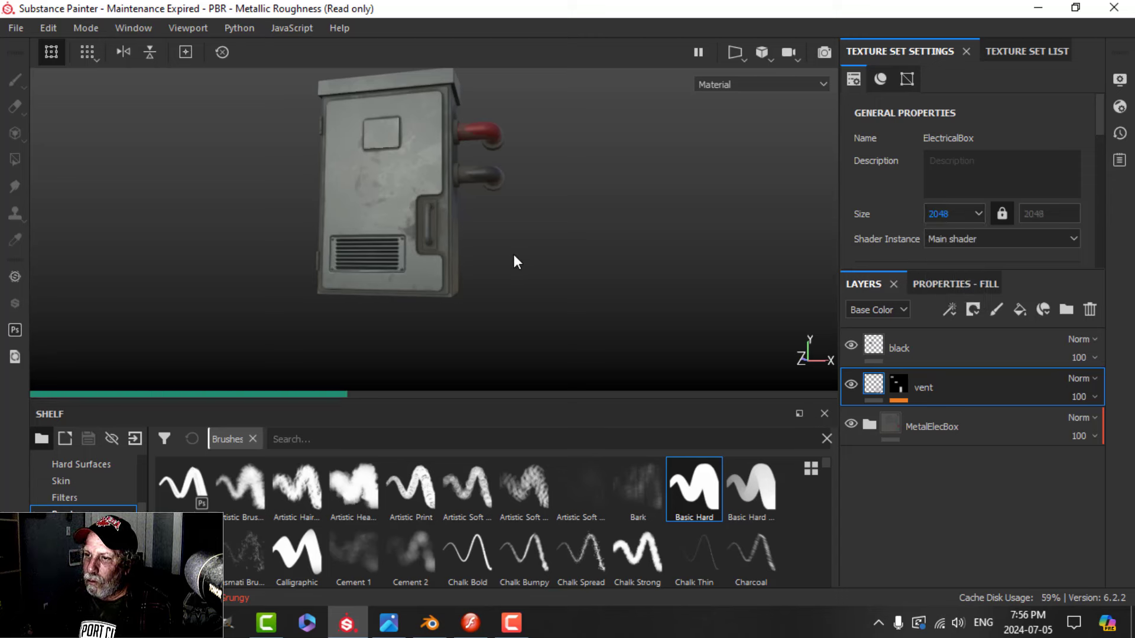
Examine the painted vent on the box door up close and from several angles
{"action": "scroll", "coordinate": [513, 255], "scroll_direction": "up", "scroll_amount": 4}
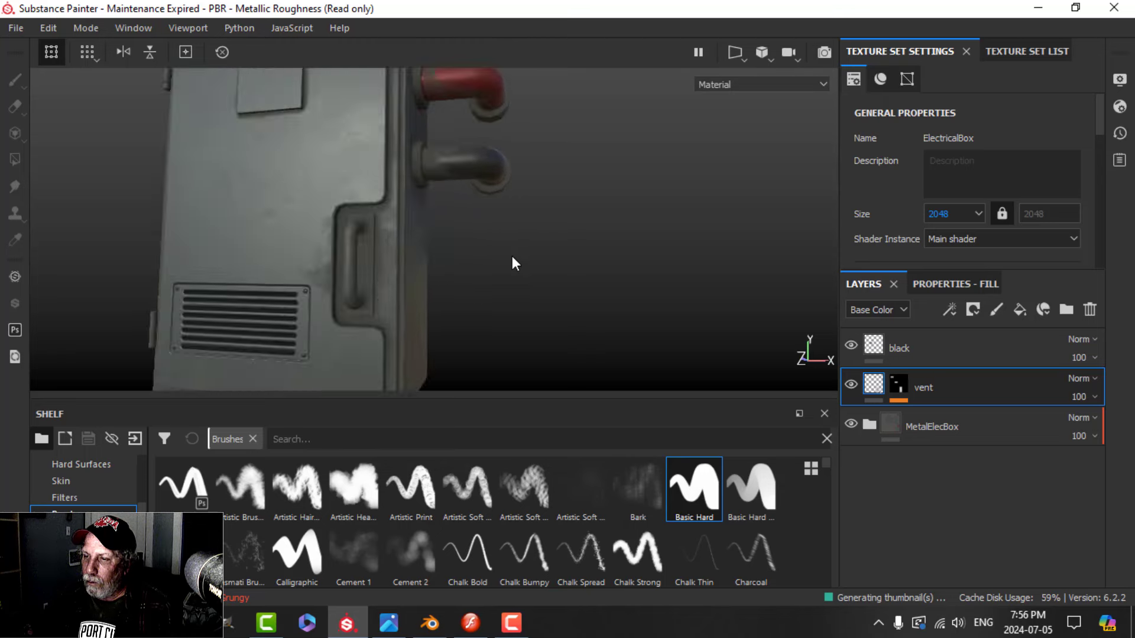
{"action": "left_click_drag", "start_coordinate": [512, 256], "coordinate": [471, 285], "text": "alt"}
{"action": "scroll", "coordinate": [470, 285], "scroll_direction": "up", "scroll_amount": 6}
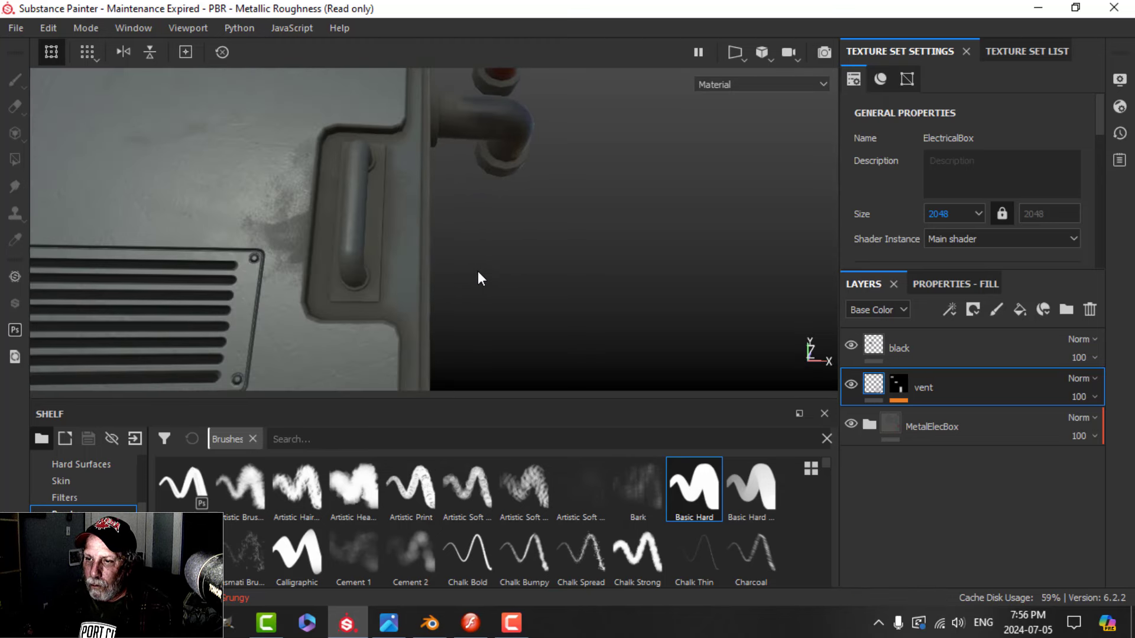
{"action": "scroll", "coordinate": [477, 271], "scroll_direction": "down", "scroll_amount": 4}
{"action": "mouse_move", "coordinate": [477, 270]}
{"action": "middle_mouse_down", "text": "alt"}
{"action": "mouse_move", "coordinate": [469, 256]}
{"action": "mouse_move", "coordinate": [459, 262]}
{"action": "middle_mouse_up", "text": "alt"}
{"action": "scroll", "coordinate": [460, 262], "scroll_direction": "up", "scroll_amount": 2}
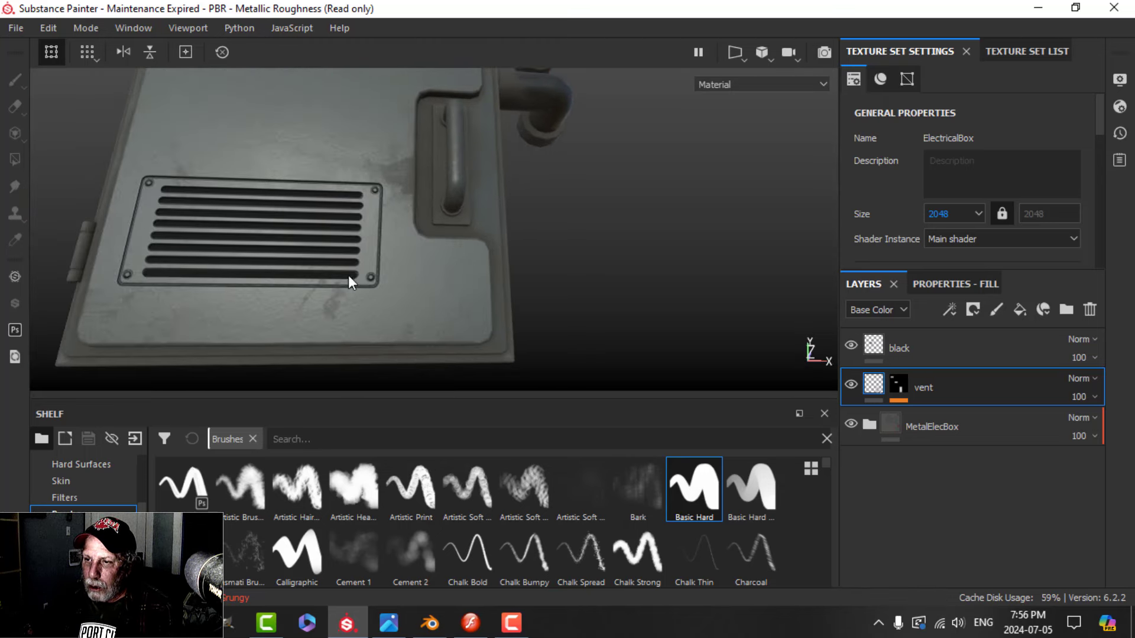
{"action": "scroll", "coordinate": [381, 275], "scroll_direction": "down", "scroll_amount": 3}
{"action": "left_click_drag", "start_coordinate": [498, 231], "coordinate": [595, 258], "text": "alt"}
{"action": "scroll", "coordinate": [474, 282], "scroll_direction": "down", "scroll_amount": 2}
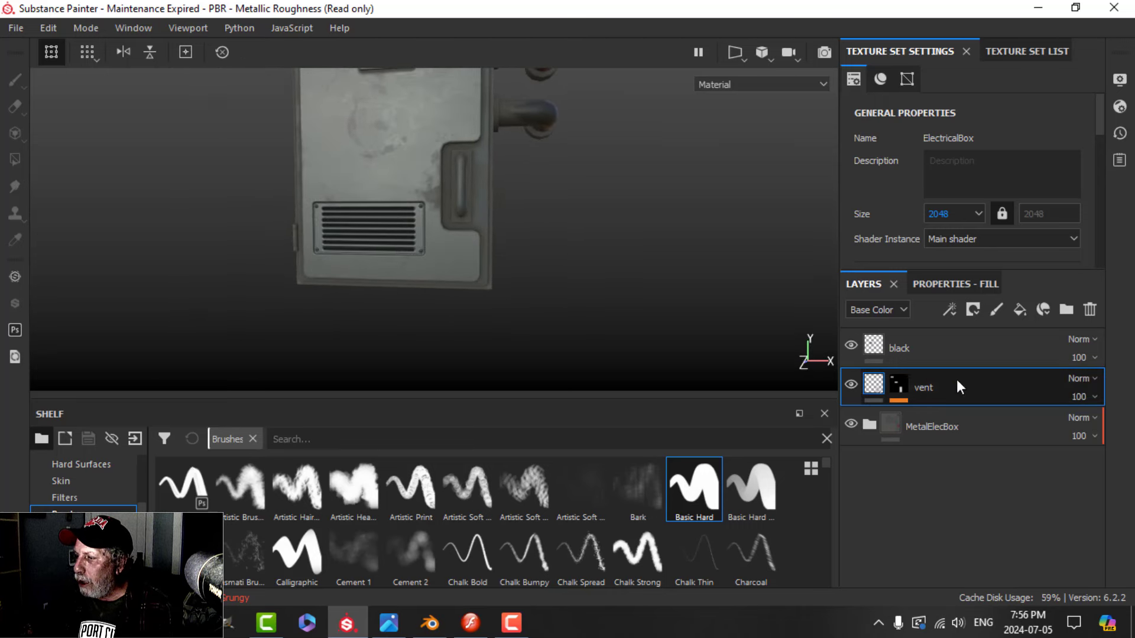
Group the black and vent layers into a folder and move it inside MetalElecBox, directly below ElecBoxBody
{"action": "left_click", "coordinate": [925, 349], "text": "ctrl"}
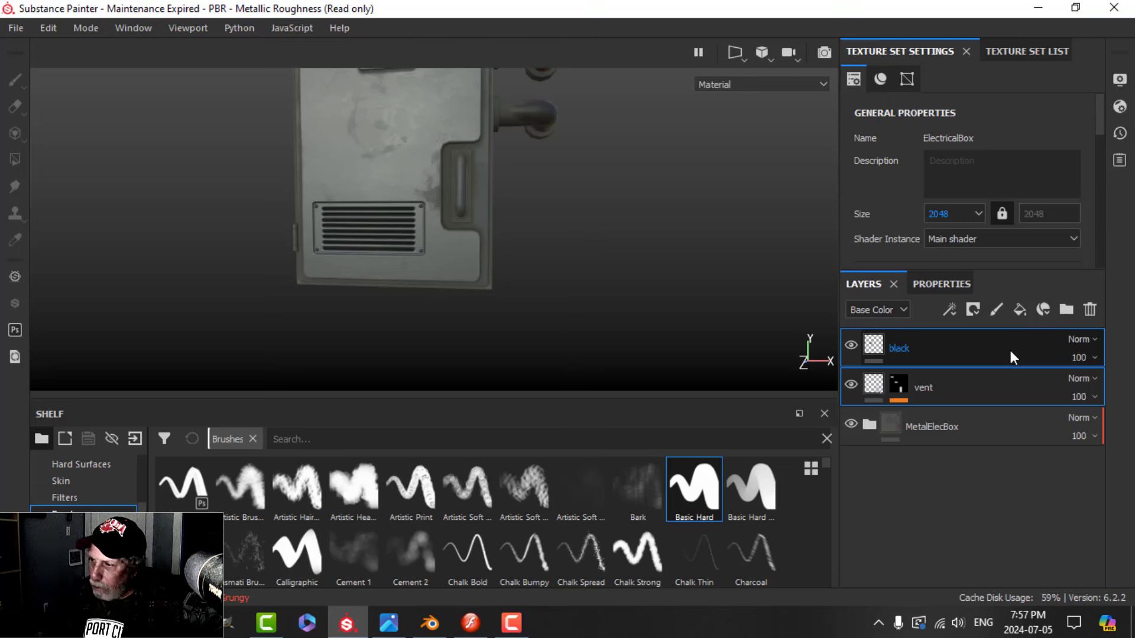
{"action": "key", "text": "ctrl+g"}
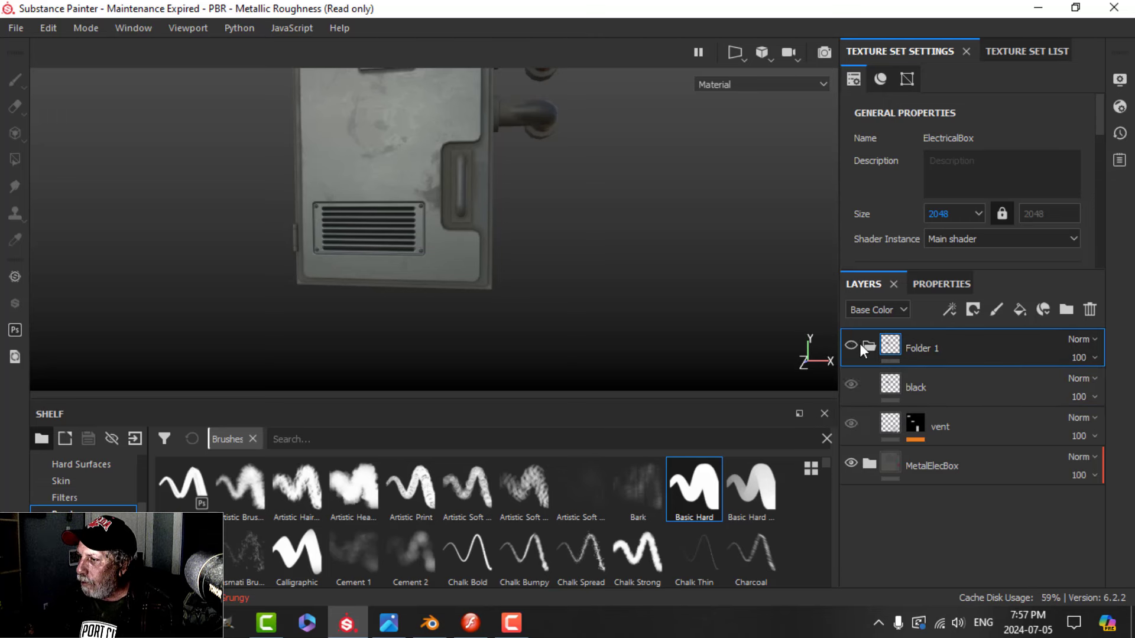
{"action": "left_click", "coordinate": [866, 346]}
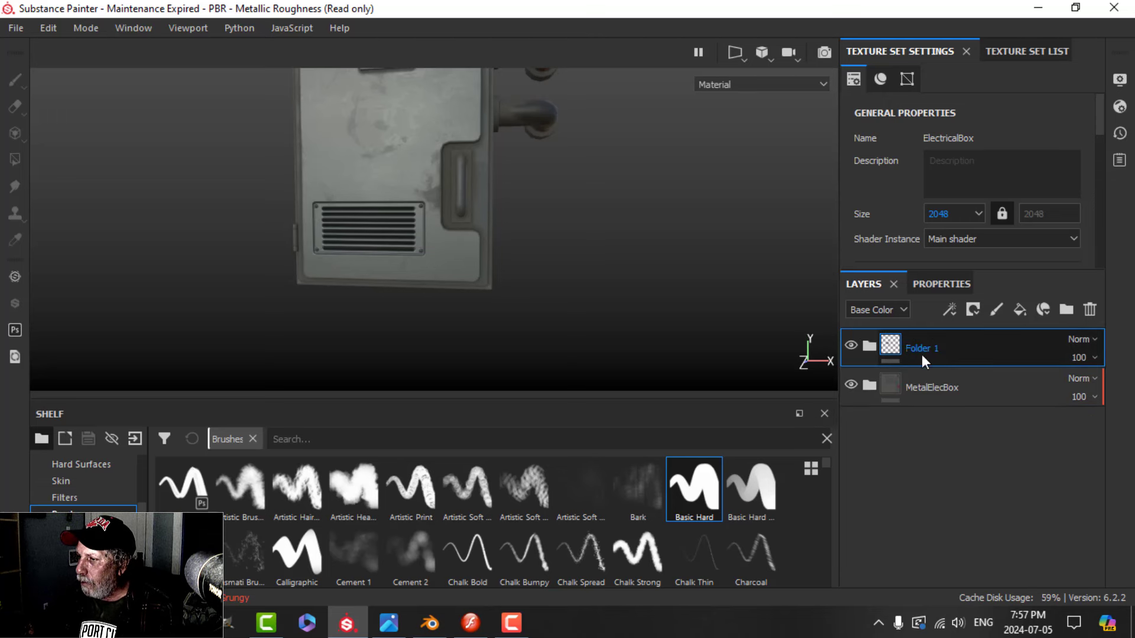
{"action": "left_click", "coordinate": [868, 385]}
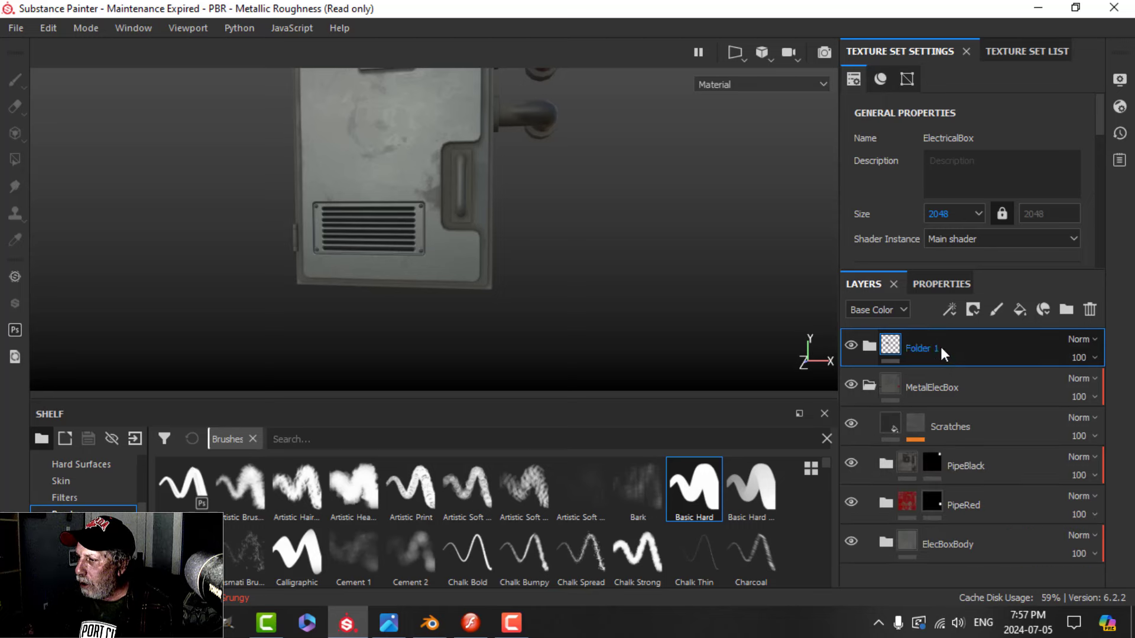
{"action": "left_click_drag", "start_coordinate": [940, 345], "coordinate": [957, 553]}
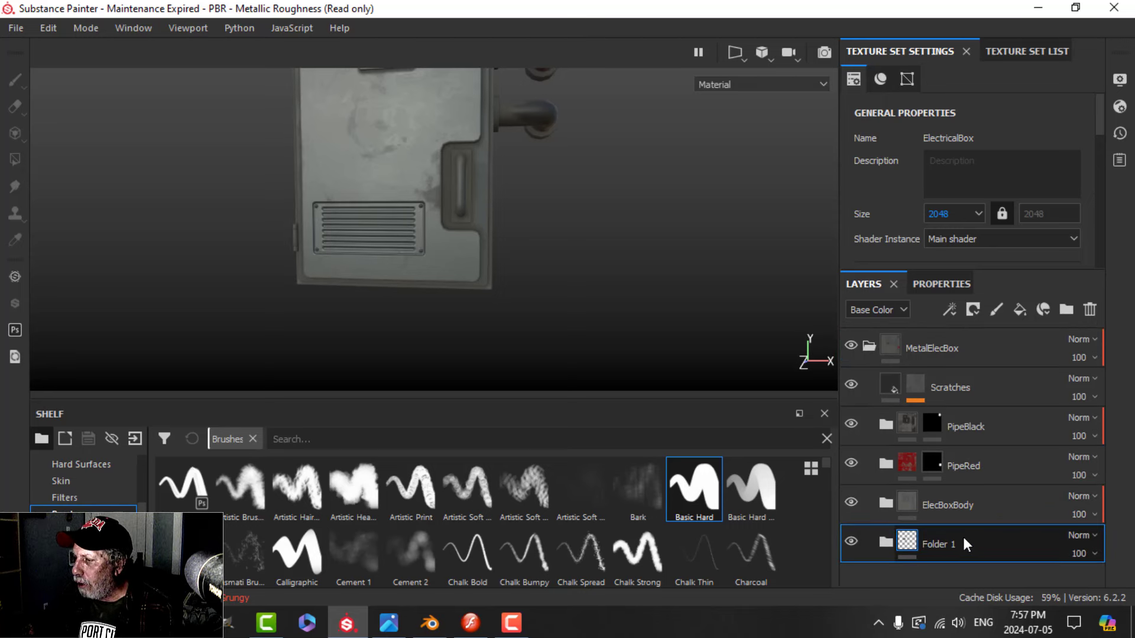
Move the black layer out of the new folder to the top of the layer stack, above MetalElecBox
{"action": "left_click", "coordinate": [886, 541]}
{"action": "scroll", "coordinate": [951, 566], "scroll_direction": "down", "scroll_amount": 1}
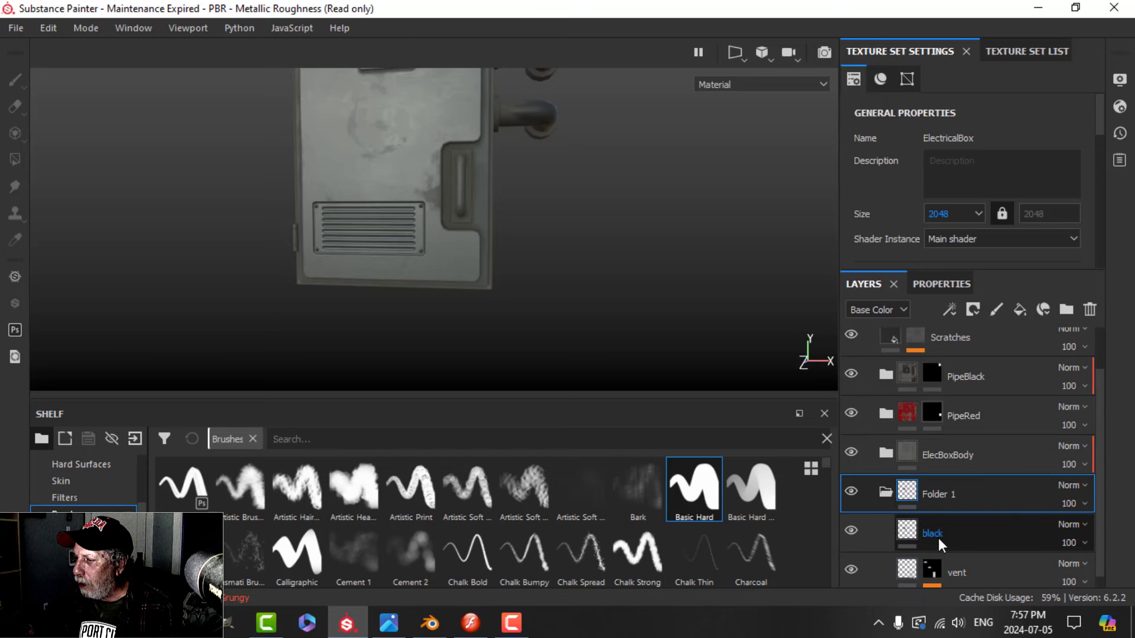
{"action": "left_click", "coordinate": [940, 544]}
{"action": "mouse_move", "coordinate": [937, 531]}
{"action": "left_mouse_down"}
{"action": "mouse_move", "coordinate": [941, 300]}
{"action": "mouse_move", "coordinate": [931, 329]}
{"action": "left_mouse_up"}
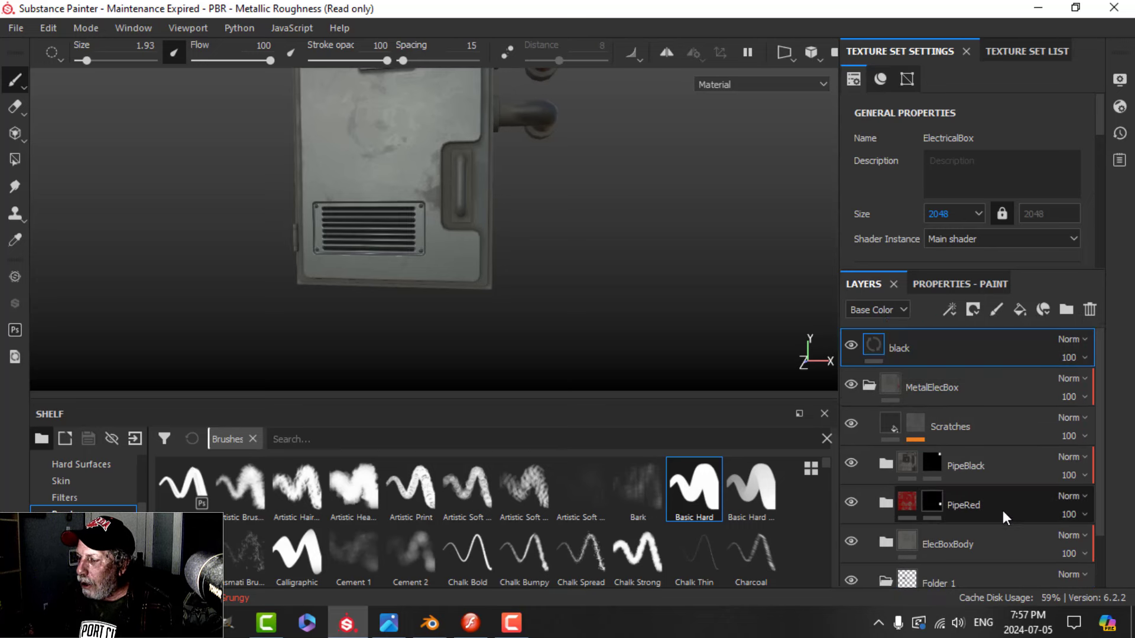
Move the vent layer out of the new folder to just below ElecBoxBody, and delete the emptied folder
{"action": "scroll", "coordinate": [1054, 477], "scroll_direction": "down", "scroll_amount": 2}
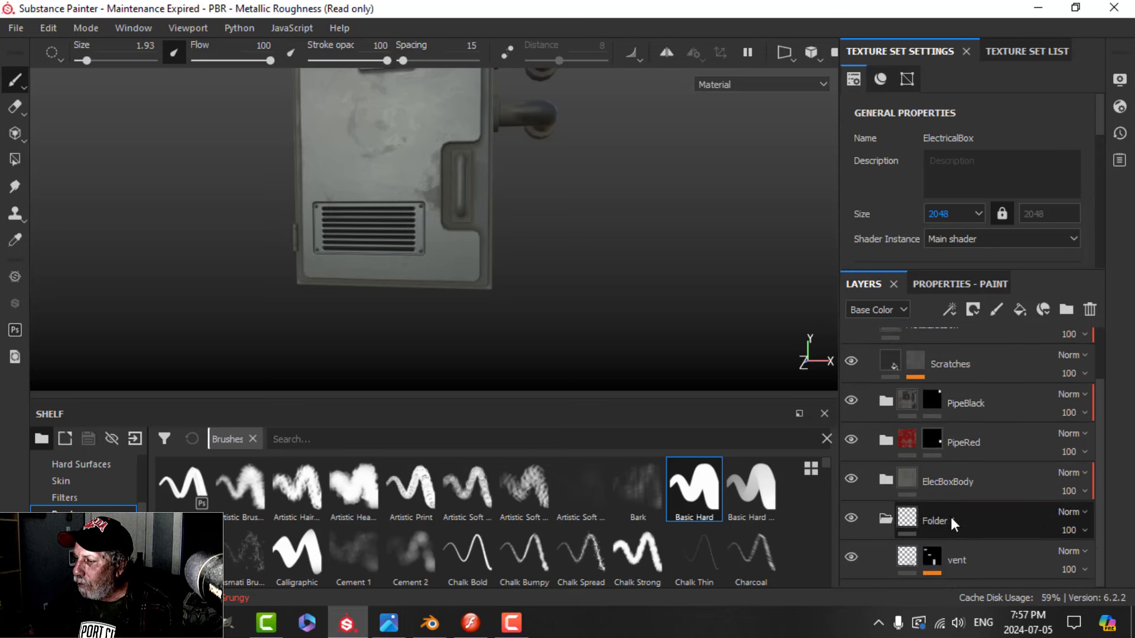
{"action": "left_click_drag", "start_coordinate": [966, 547], "coordinate": [963, 510]}
{"action": "left_click", "coordinate": [952, 564]}
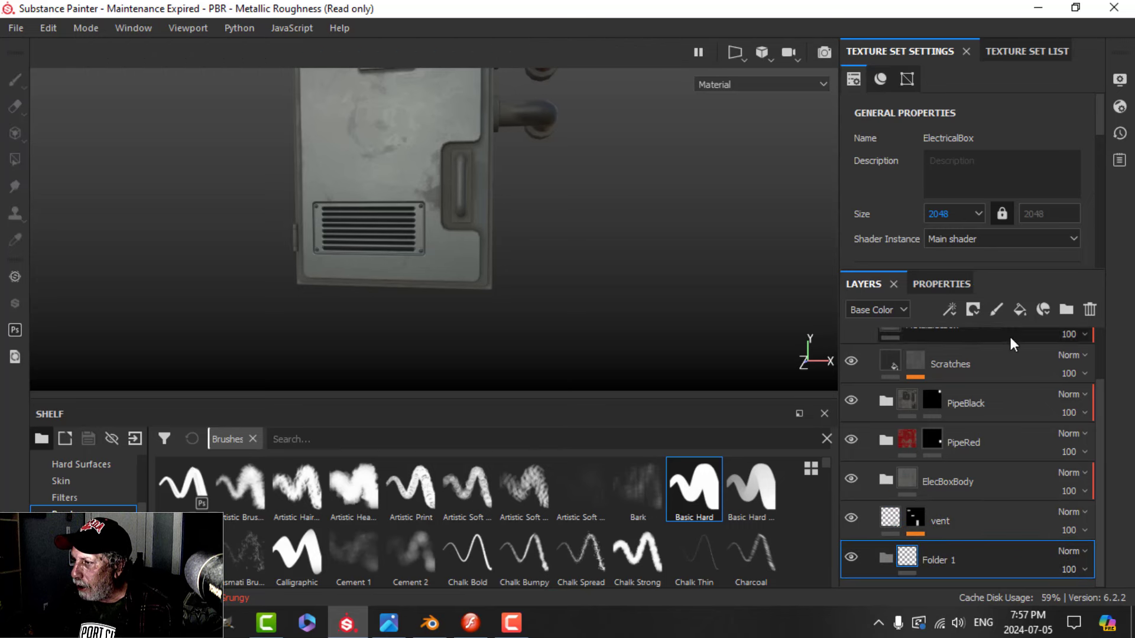
{"action": "left_click", "coordinate": [1090, 310]}
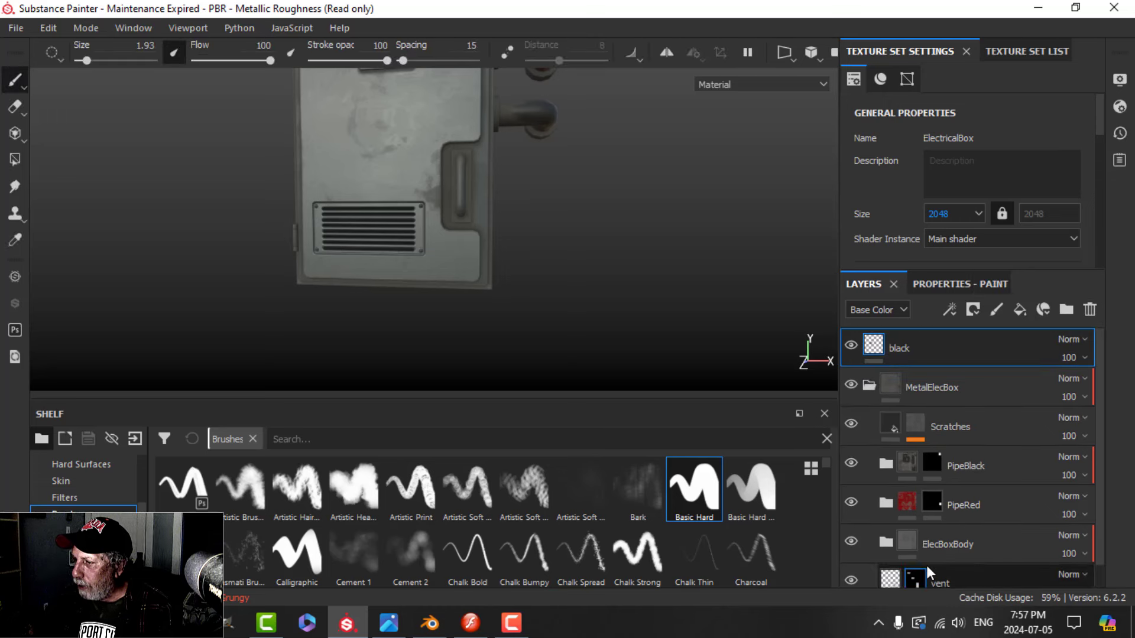
Add an anchor point to the vent layer's mask
{"action": "scroll", "coordinate": [978, 530], "scroll_direction": "down", "scroll_amount": 1}
{"action": "left_click", "coordinate": [915, 557]}
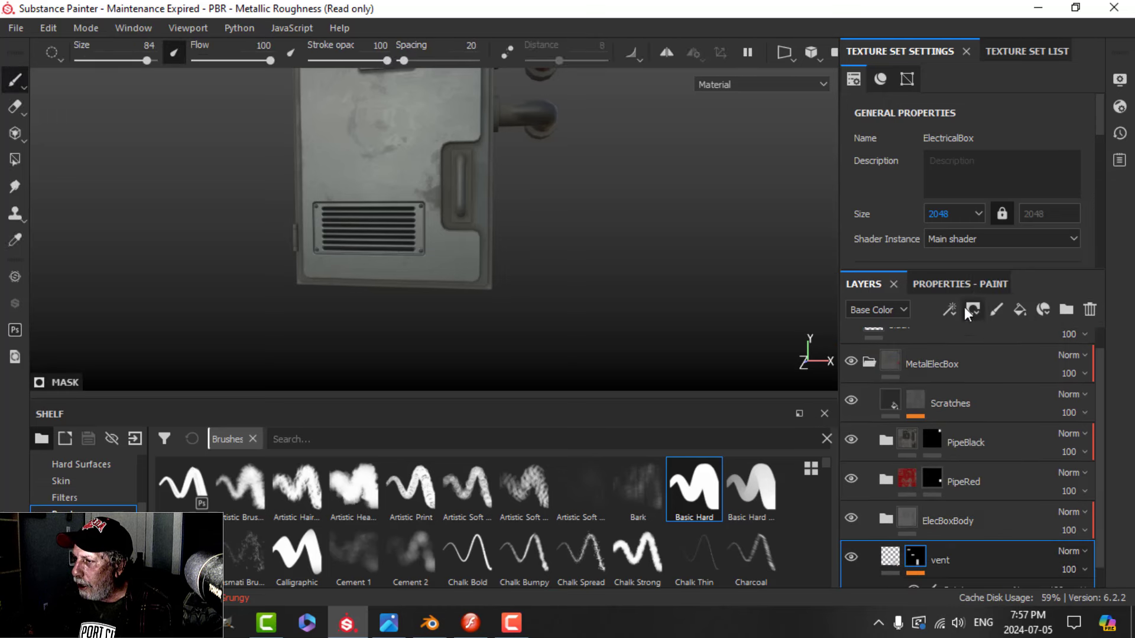
{"action": "left_click", "coordinate": [949, 309]}
{"action": "left_click", "coordinate": [987, 473]}
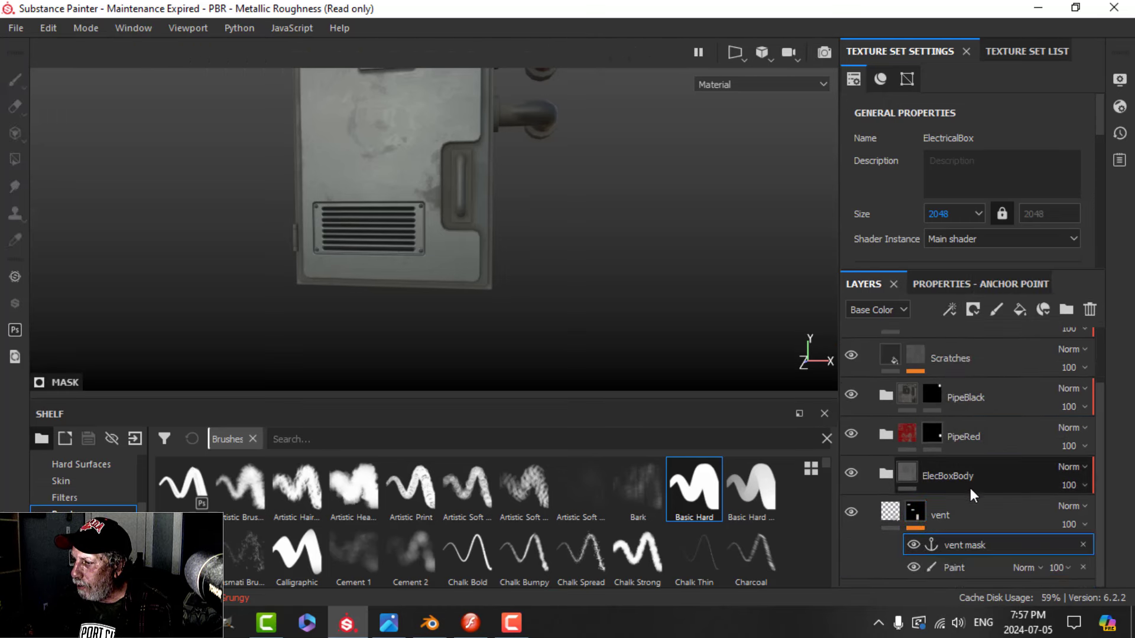
Move the vent layer into the ElecBoxBody folder, between Dirt Edges and Base
{"action": "left_click", "coordinate": [886, 475]}
{"action": "scroll", "coordinate": [1019, 510], "scroll_direction": "down", "scroll_amount": 2}
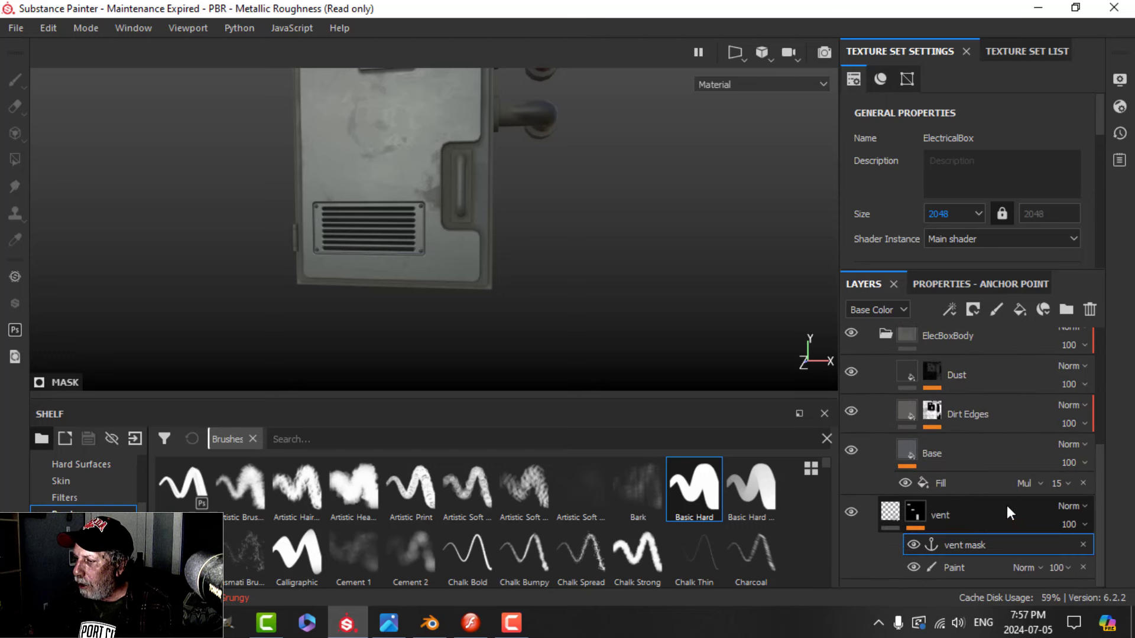
{"action": "left_click", "coordinate": [886, 512]}
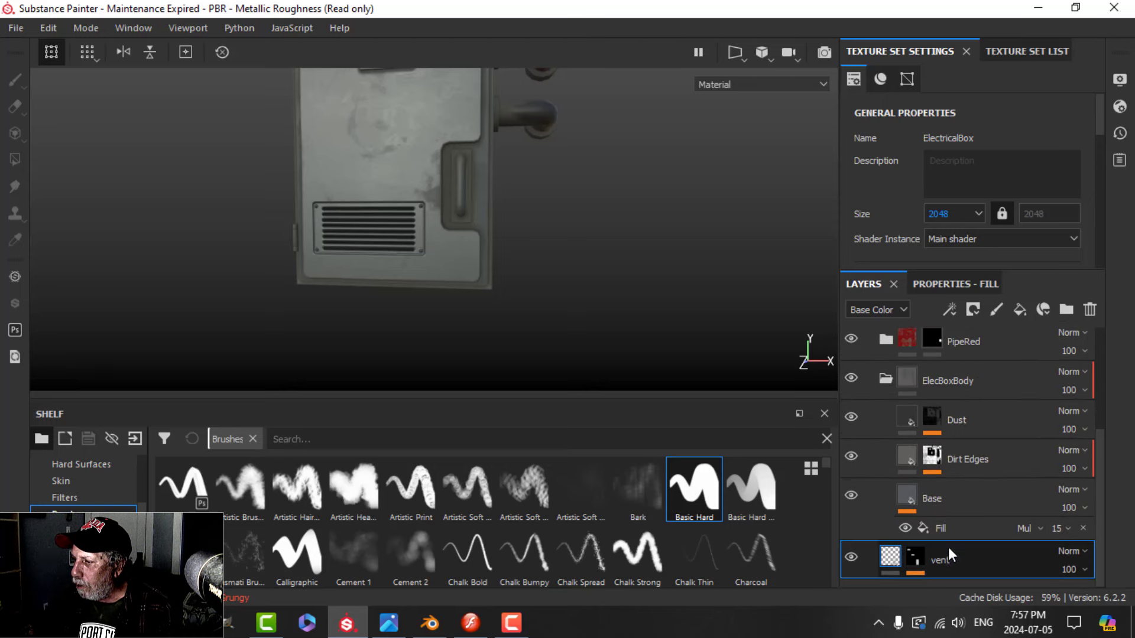
{"action": "left_click_drag", "start_coordinate": [939, 562], "coordinate": [942, 488]}
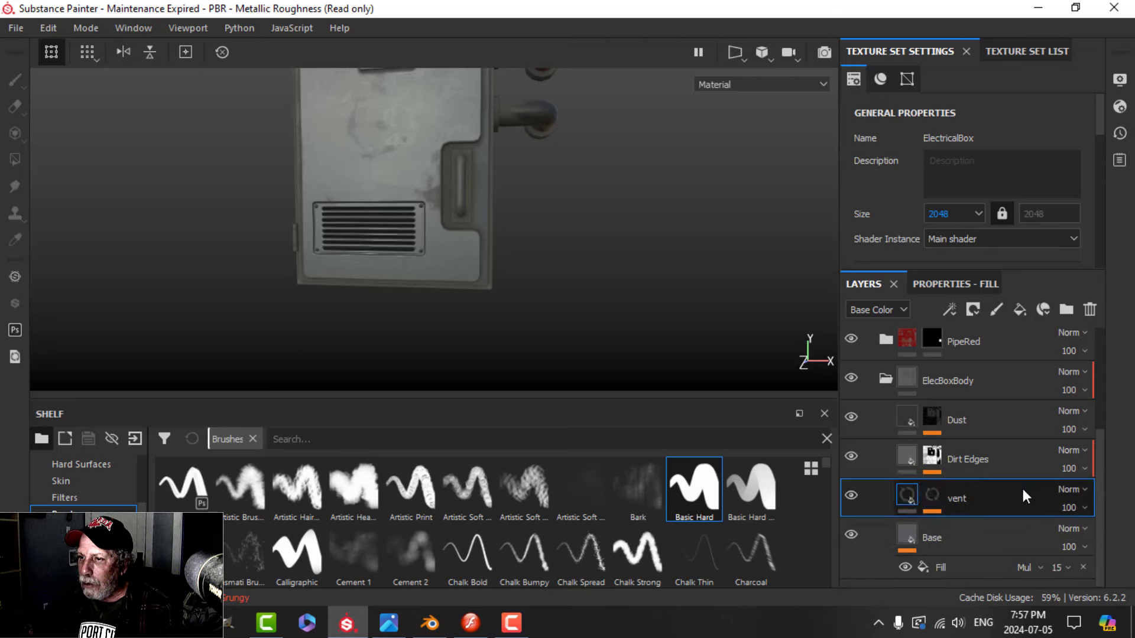
{"action": "scroll", "coordinate": [672, 353], "scroll_direction": "up", "scroll_amount": 2}
{"action": "scroll", "coordinate": [938, 489], "scroll_direction": "up", "scroll_amount": 2}
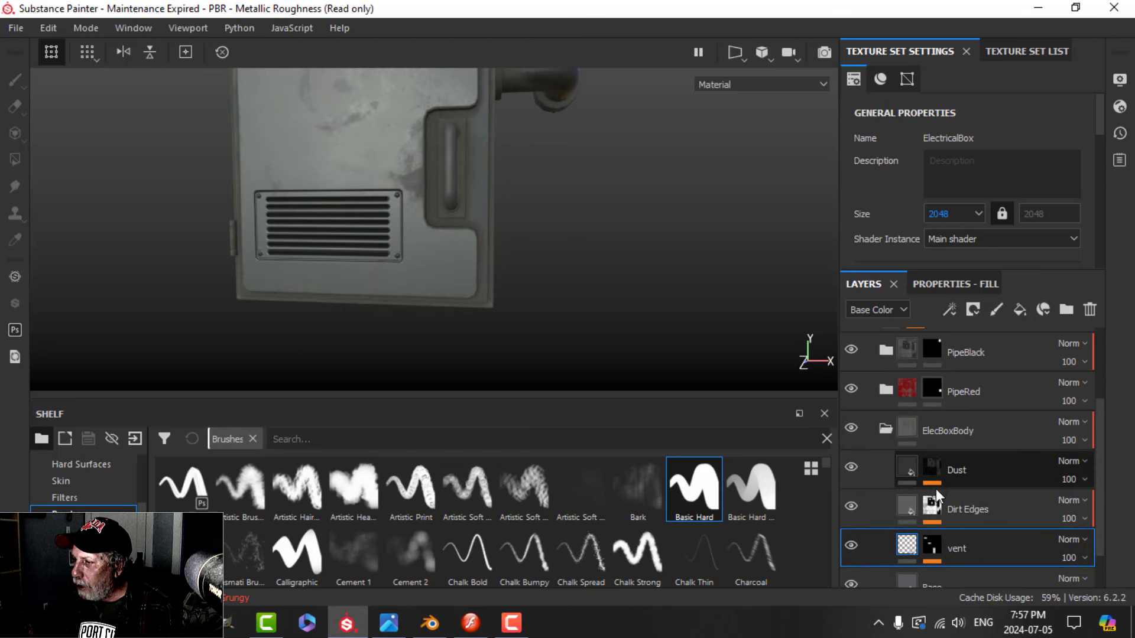
{"action": "scroll", "coordinate": [984, 511], "scroll_direction": "down", "scroll_amount": 2}
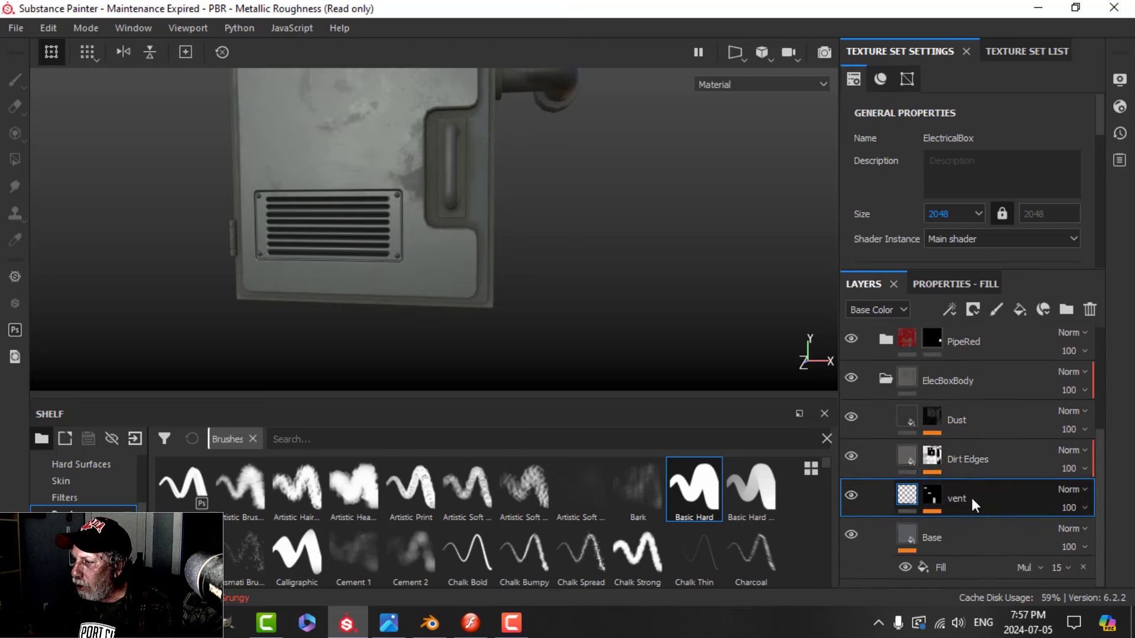
Replace the broken Micro Height reference in the Dirt Edges mask generator with the vent mask anchor point, and expand its Levels
{"action": "left_click", "coordinate": [934, 456]}
{"action": "left_click", "coordinate": [976, 491]}
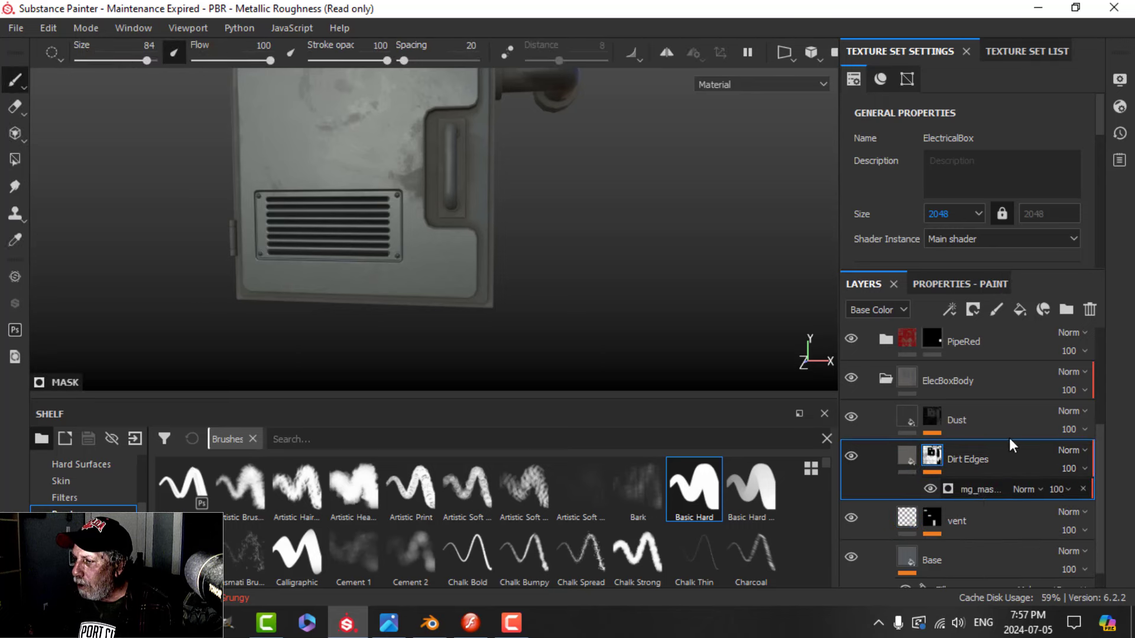
{"action": "left_click", "coordinate": [993, 284]}
{"action": "scroll", "coordinate": [1001, 501], "scroll_direction": "down", "scroll_amount": 10}
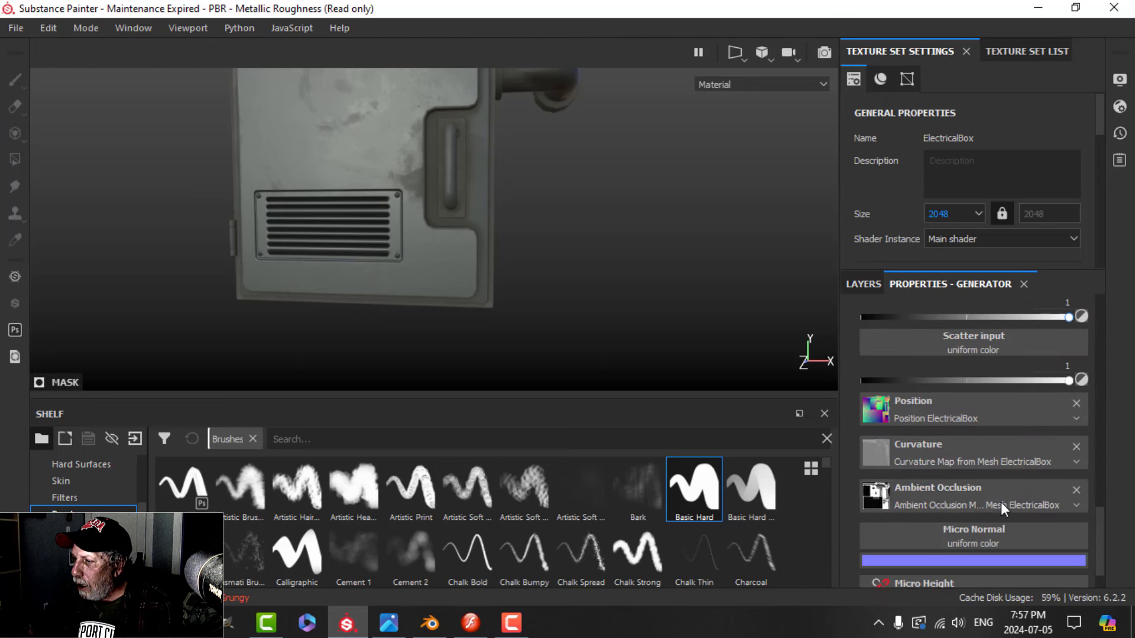
{"action": "left_click", "coordinate": [1077, 549]}
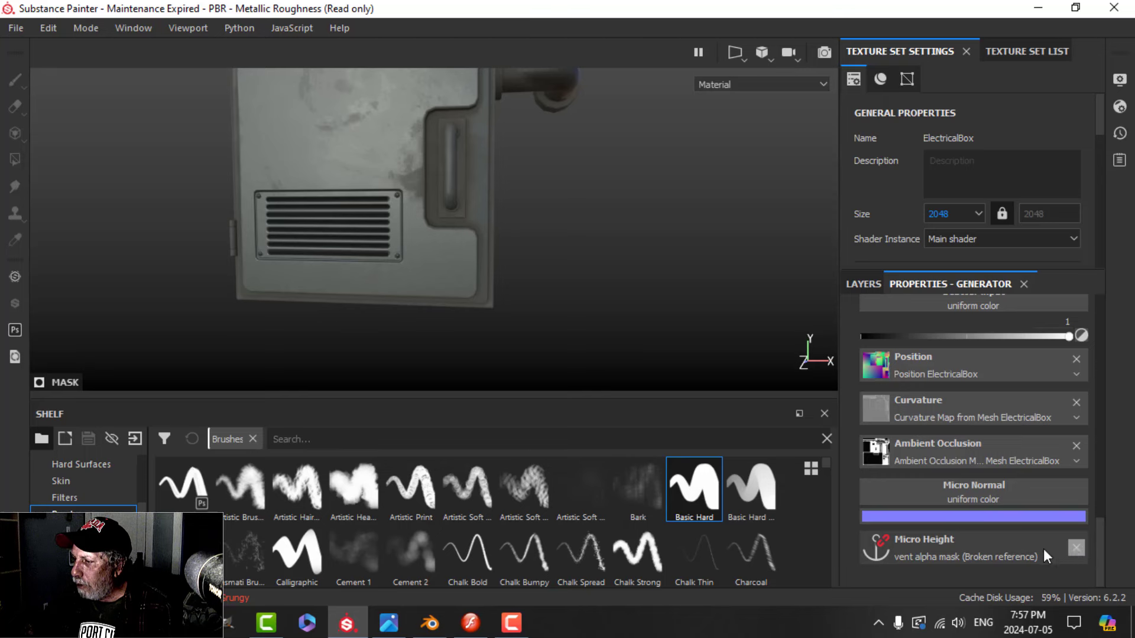
{"action": "left_click", "coordinate": [959, 547]}
{"action": "left_click", "coordinate": [991, 309]}
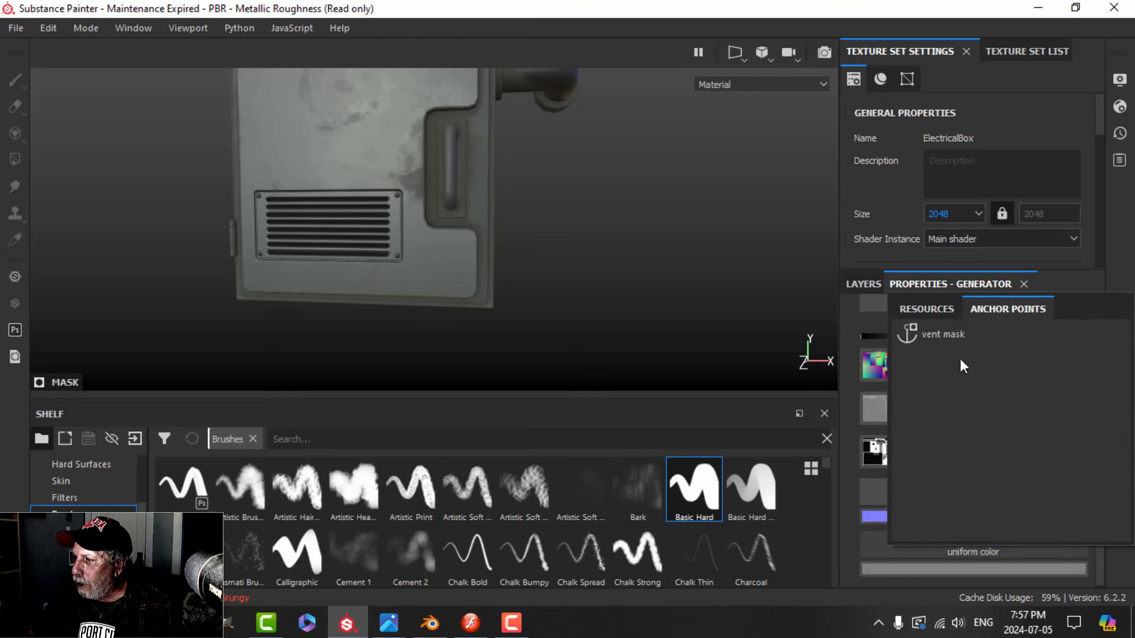
{"action": "left_click", "coordinate": [944, 331]}
{"action": "scroll", "coordinate": [389, 244], "scroll_direction": "up", "scroll_amount": 2}
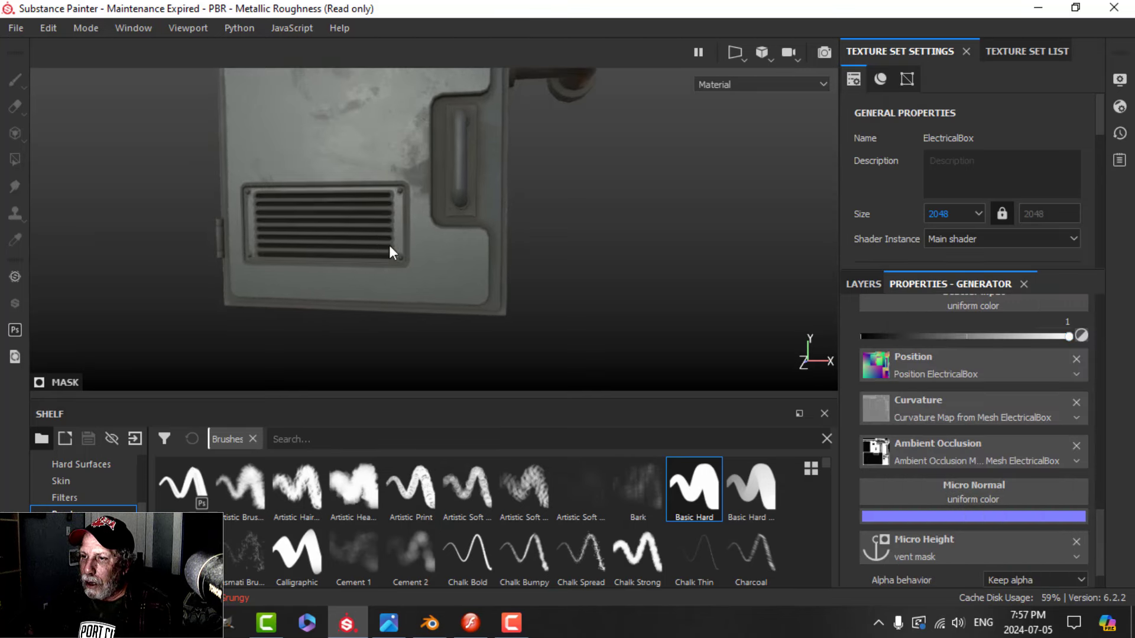
{"action": "scroll", "coordinate": [927, 534], "scroll_direction": "down", "scroll_amount": 2}
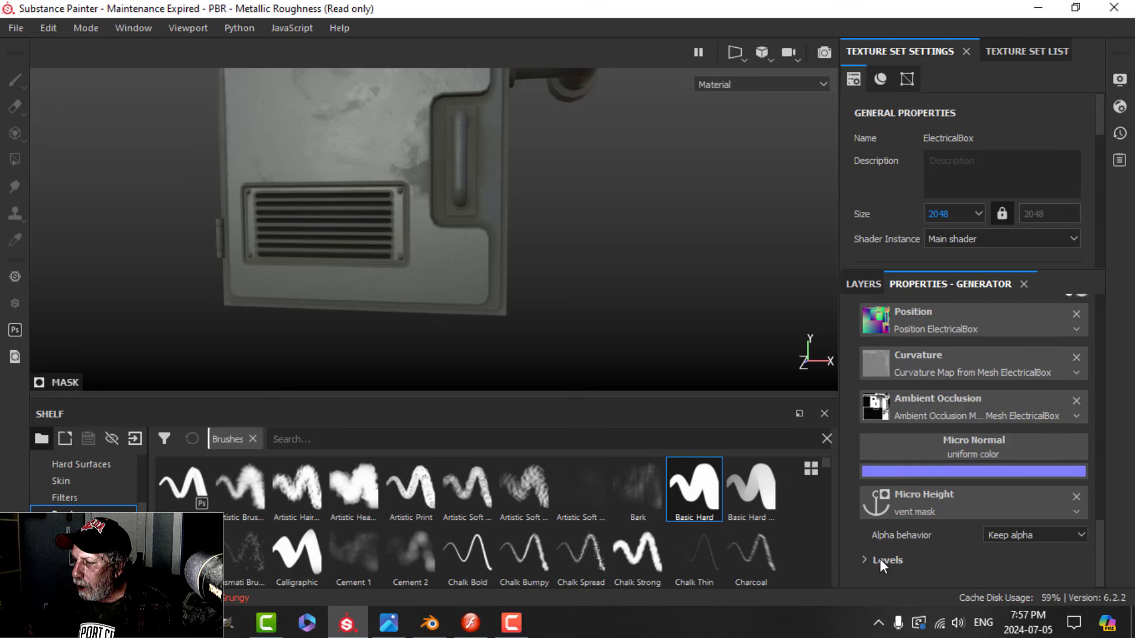
{"action": "left_click", "coordinate": [863, 559]}
{"action": "scroll", "coordinate": [987, 552], "scroll_direction": "down", "scroll_amount": 6}
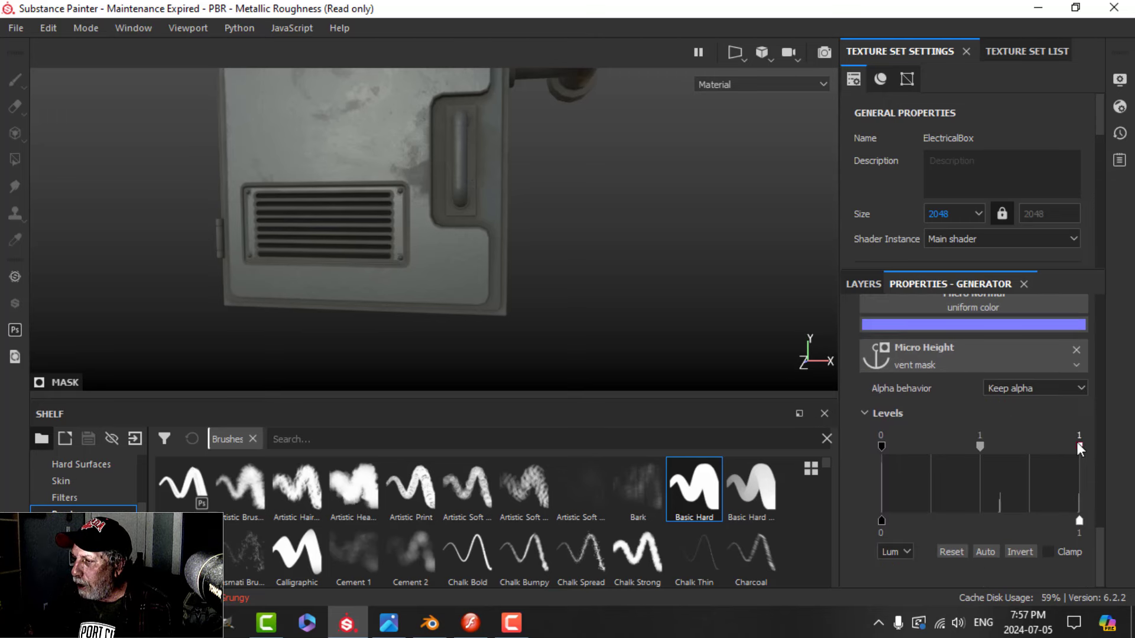
Set the Micro Height levels to an input white of 0.544 and an output black of 0.654
{"action": "left_click_drag", "start_coordinate": [1079, 449], "coordinate": [1006, 455]}
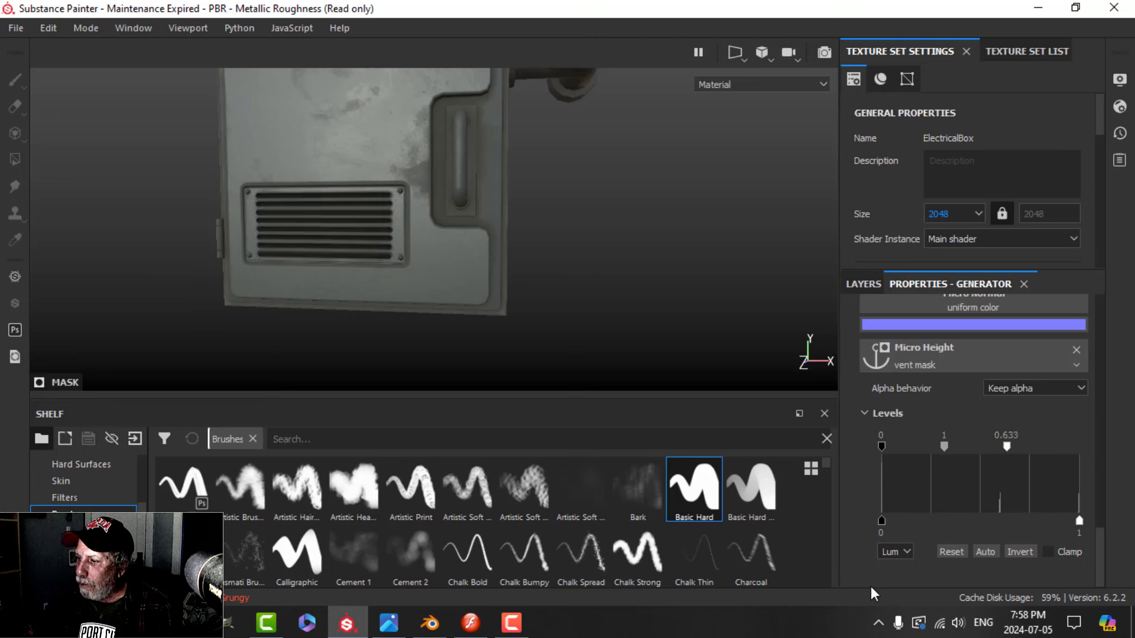
{"action": "left_click_drag", "start_coordinate": [881, 521], "coordinate": [1012, 524]}
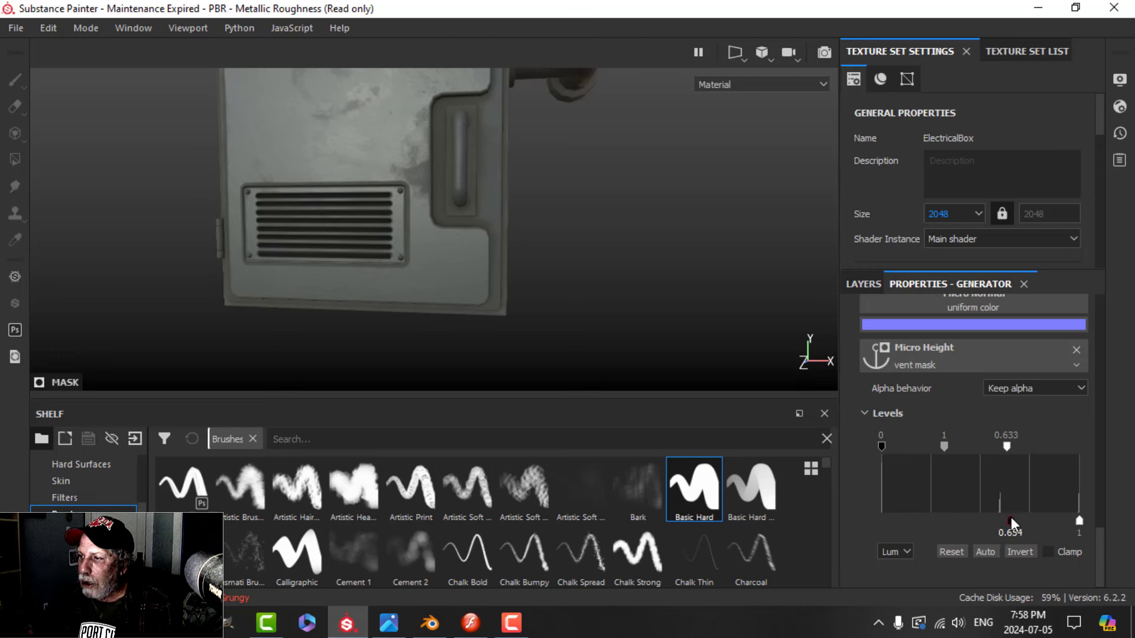
{"action": "left_click_drag", "start_coordinate": [1005, 454], "coordinate": [989, 452]}
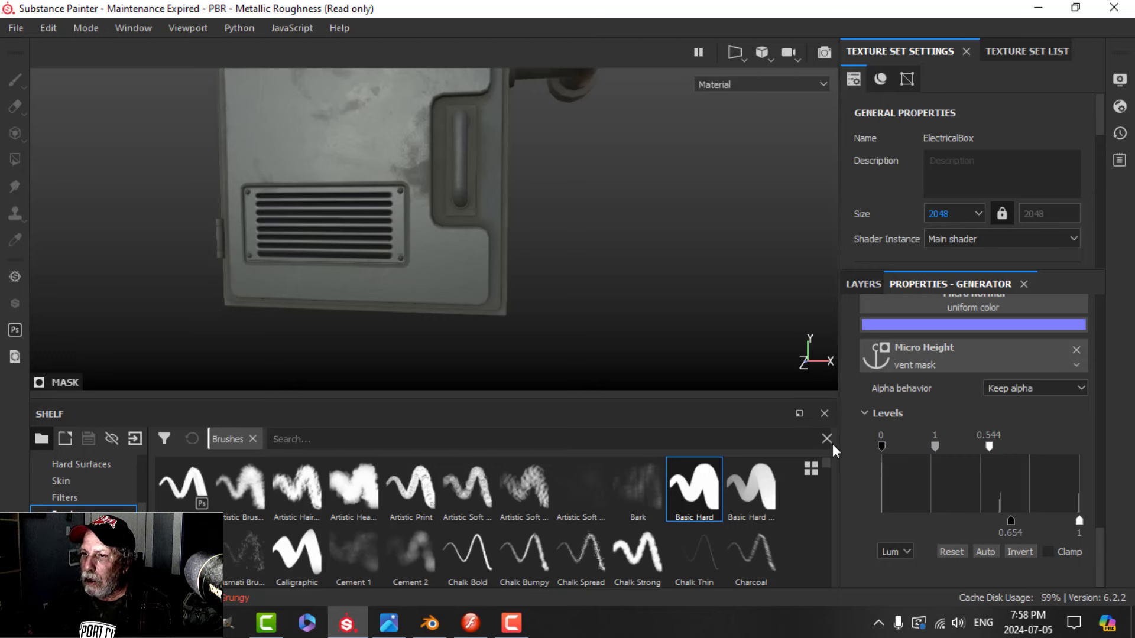
Examine the edge dirt around the vent on the box door at different distances and angles
{"action": "scroll", "coordinate": [435, 268], "scroll_direction": "down", "scroll_amount": 3}
{"action": "middle_click_drag", "start_coordinate": [435, 269], "coordinate": [460, 217]}
{"action": "scroll", "coordinate": [461, 217], "scroll_direction": "down", "scroll_amount": 3}
{"action": "left_click_drag", "start_coordinate": [467, 225], "coordinate": [750, 321], "text": "alt"}
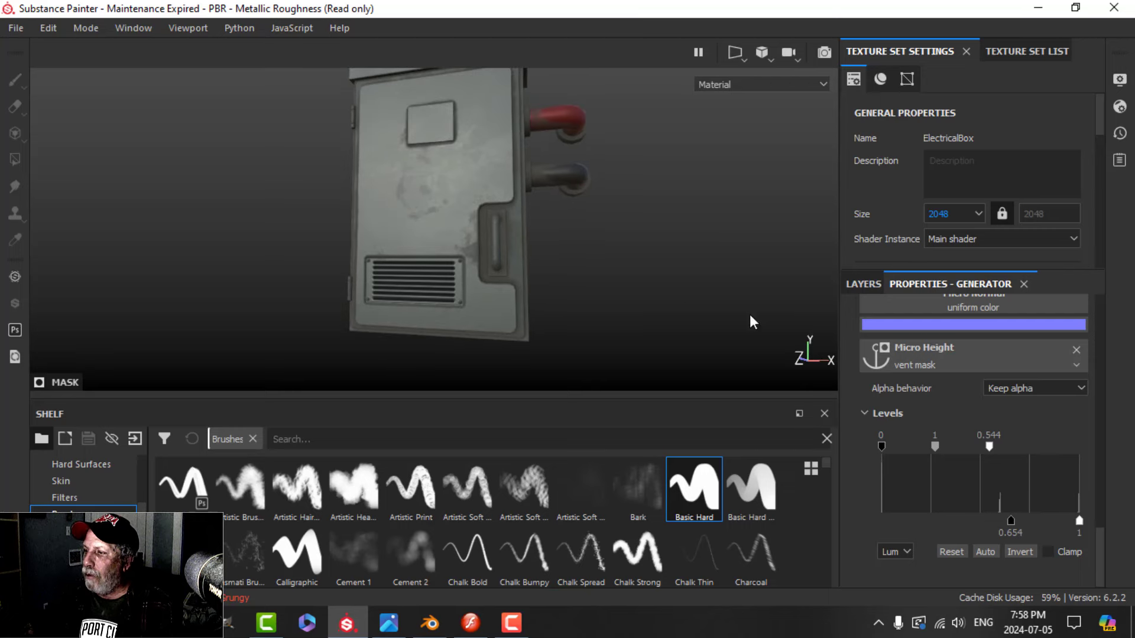
{"action": "left_click", "coordinate": [863, 283]}
{"action": "key", "text": "Tab"}
{"action": "scroll", "coordinate": [628, 282], "scroll_direction": "down", "scroll_amount": 3}
{"action": "left_click_drag", "start_coordinate": [681, 299], "coordinate": [642, 306], "text": "alt"}
{"action": "scroll", "coordinate": [642, 308], "scroll_direction": "up", "scroll_amount": 3}
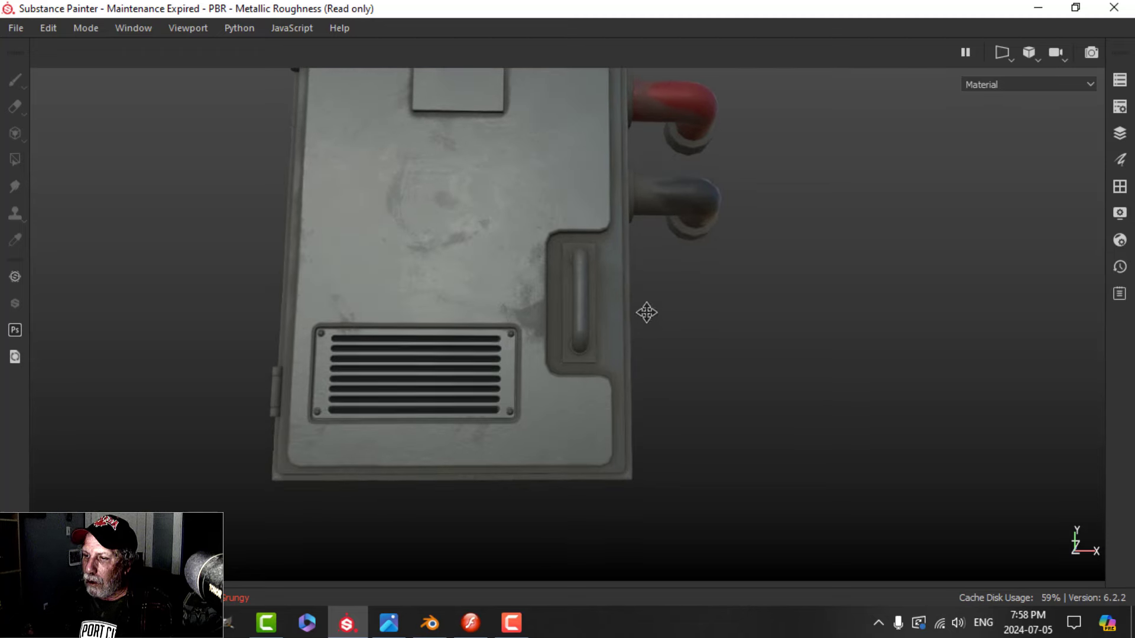
{"action": "key", "text": "Tab"}
{"action": "scroll", "coordinate": [940, 541], "scroll_direction": "down", "scroll_amount": 1}
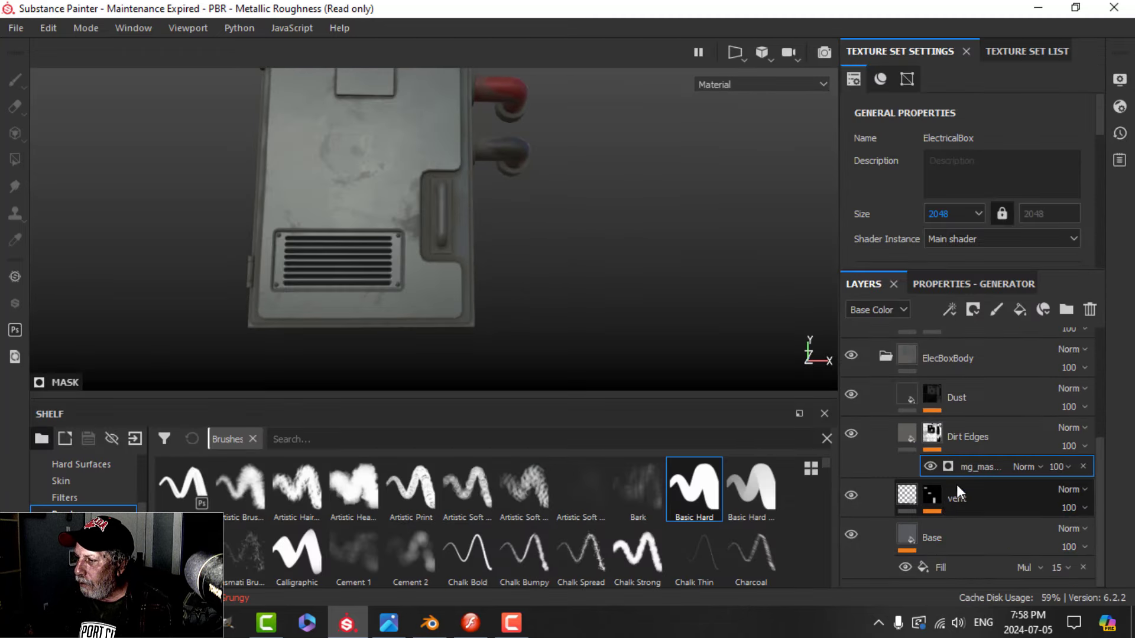
Adjust the Dirt Edges generator's Micro Height levels to an input white of 0.283 and an output black of 0.899
{"action": "left_click", "coordinate": [946, 284]}
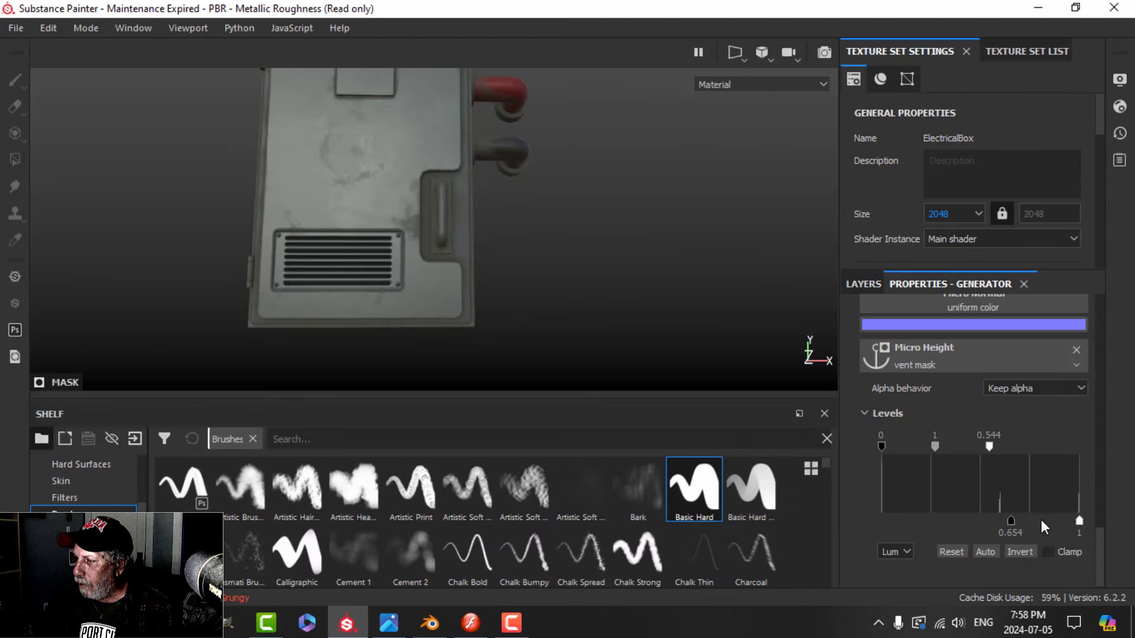
{"action": "left_click_drag", "start_coordinate": [1050, 521], "coordinate": [1103, 513]}
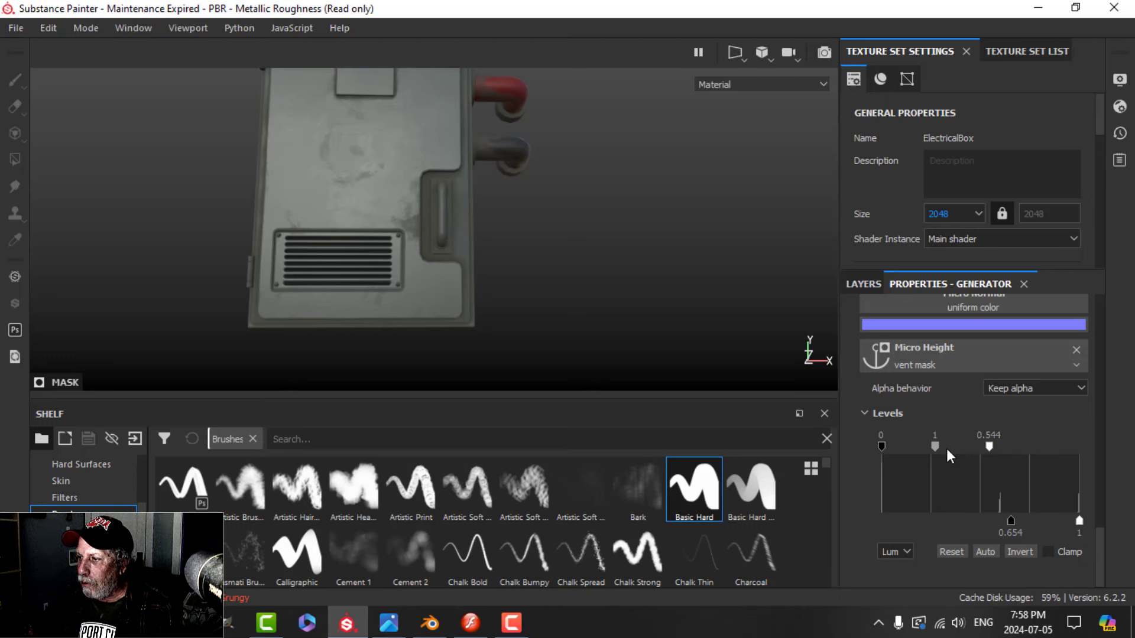
{"action": "left_click_drag", "start_coordinate": [988, 448], "coordinate": [937, 450]}
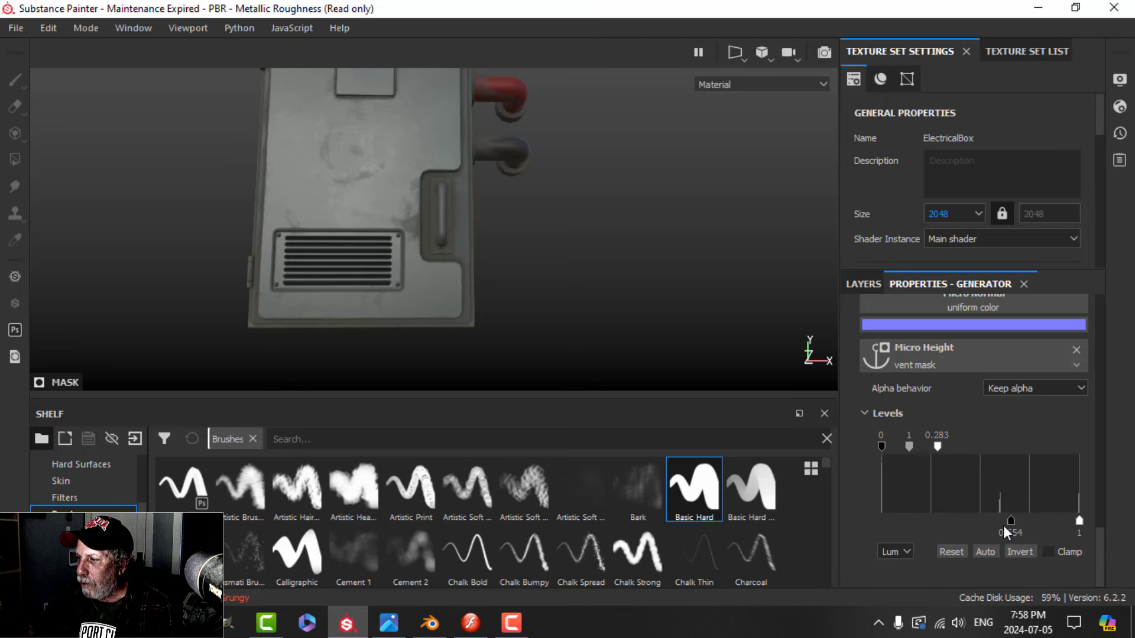
{"action": "left_click_drag", "start_coordinate": [1010, 522], "coordinate": [973, 521]}
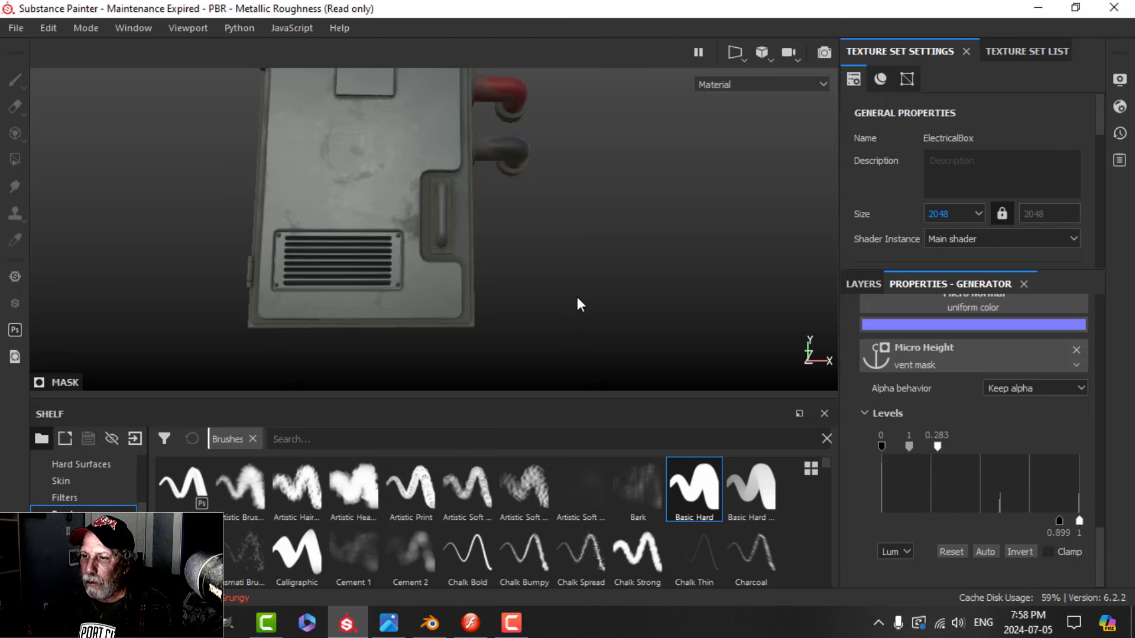
Examine the adjusted dirt on the vent and the whole electrical box from several angles
{"action": "scroll", "coordinate": [575, 298], "scroll_direction": "up", "scroll_amount": 3}
{"action": "scroll", "coordinate": [566, 299], "scroll_direction": "down", "scroll_amount": 3}
{"action": "middle_click_drag", "start_coordinate": [554, 294], "coordinate": [575, 247], "text": "alt"}
{"action": "scroll", "coordinate": [577, 242], "scroll_direction": "down", "scroll_amount": 3}
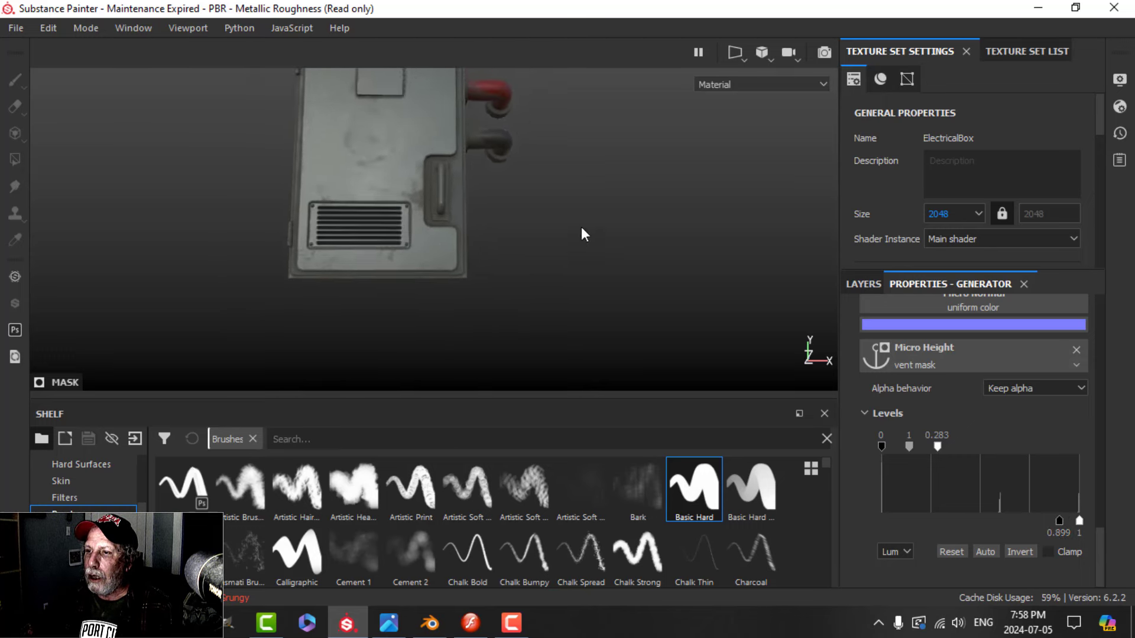
{"action": "left_click_drag", "start_coordinate": [581, 228], "coordinate": [531, 247], "text": "alt"}
{"action": "scroll", "coordinate": [526, 246], "scroll_direction": "up", "scroll_amount": 3}
{"action": "scroll", "coordinate": [520, 237], "scroll_direction": "down", "scroll_amount": 5}
{"action": "middle_click_drag", "start_coordinate": [560, 183], "coordinate": [561, 226], "text": "alt"}
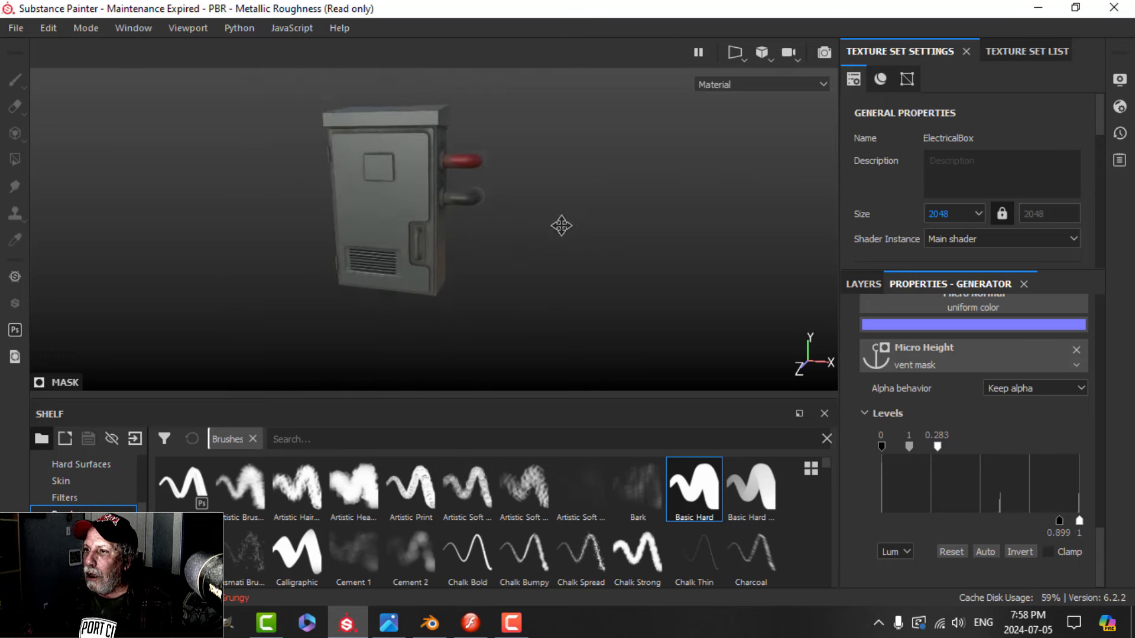
{"action": "scroll", "coordinate": [539, 278], "scroll_direction": "up", "scroll_amount": 3}
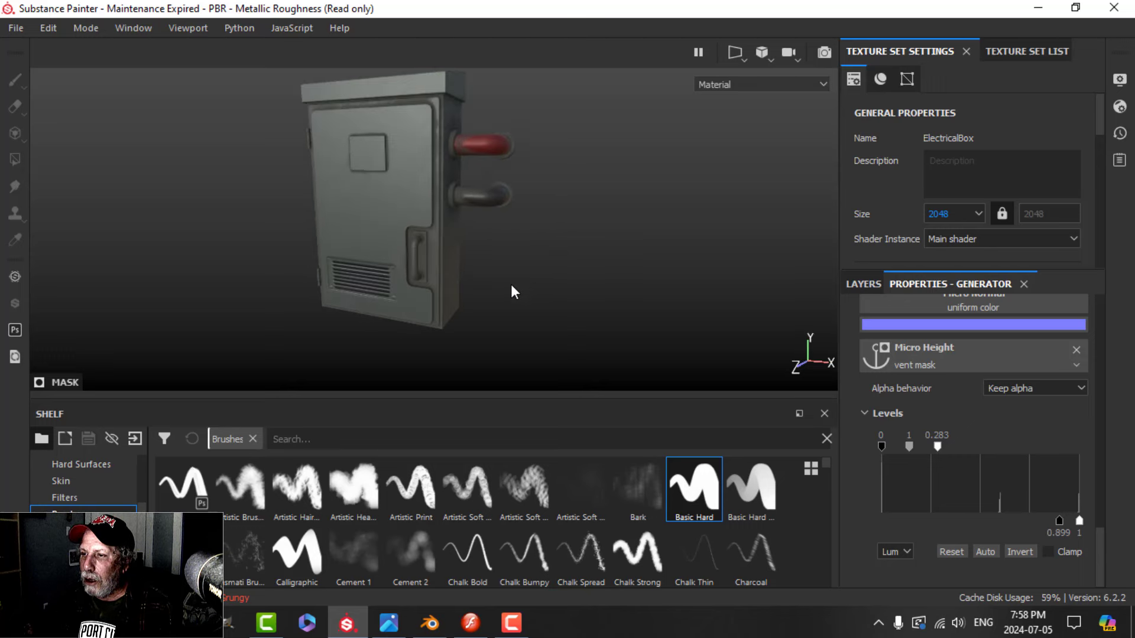
{"action": "left_click_drag", "start_coordinate": [512, 286], "coordinate": [590, 256], "text": "alt"}
Collapse the ElecBoxBody and MetalElecBox folders in the layer stack
{"action": "left_click", "coordinate": [858, 286]}
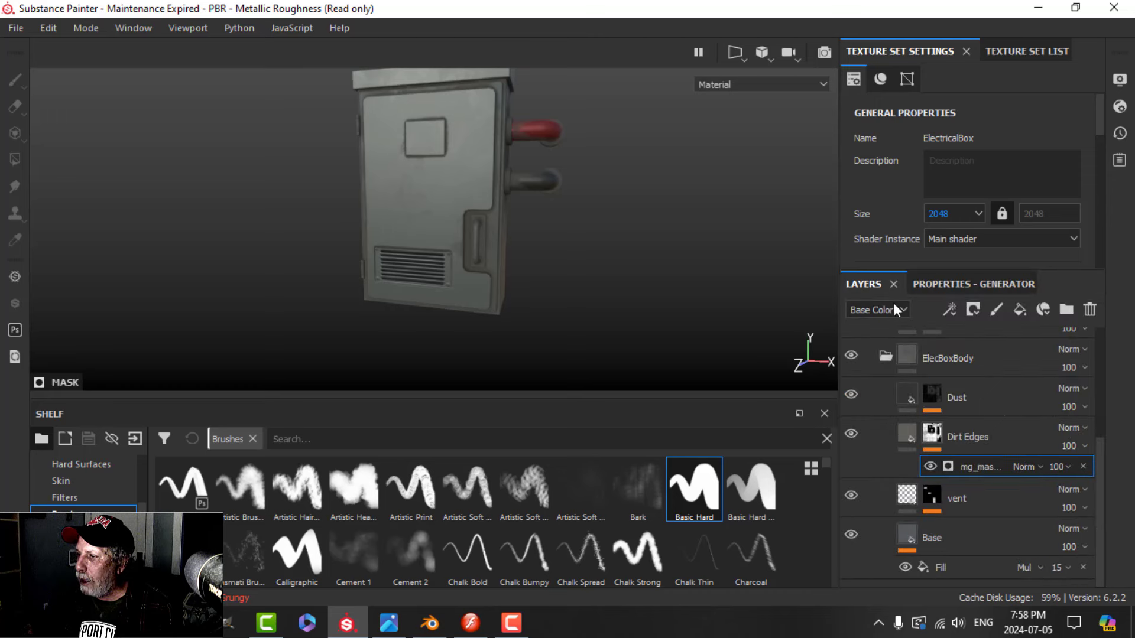
{"action": "left_click", "coordinate": [886, 355]}
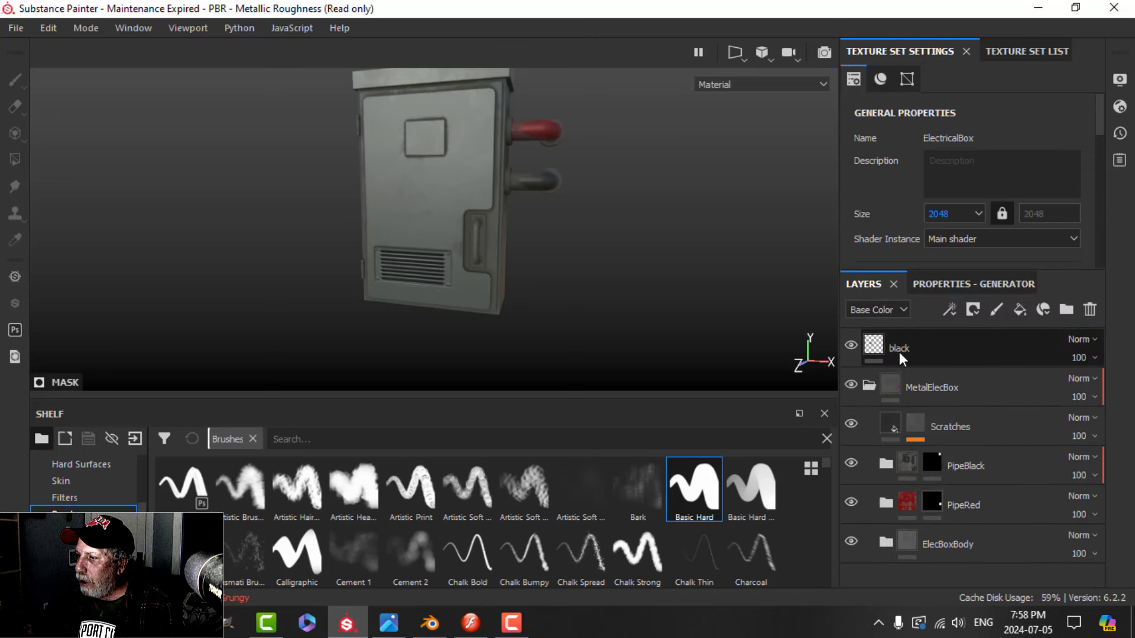
{"action": "left_click", "coordinate": [872, 385]}
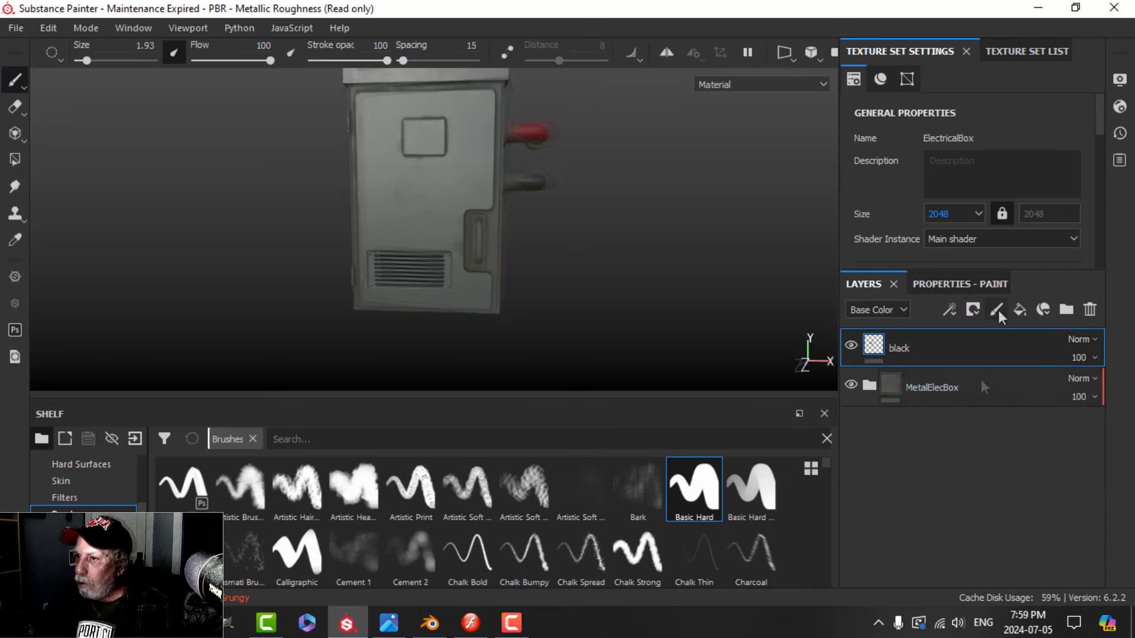
Add a paint layer above the black layer and limit its paint material to the color channel only
{"action": "left_click", "coordinate": [997, 312]}
{"action": "left_click_drag", "start_coordinate": [562, 232], "coordinate": [585, 204], "text": "alt"}
{"action": "left_click", "coordinate": [968, 279]}
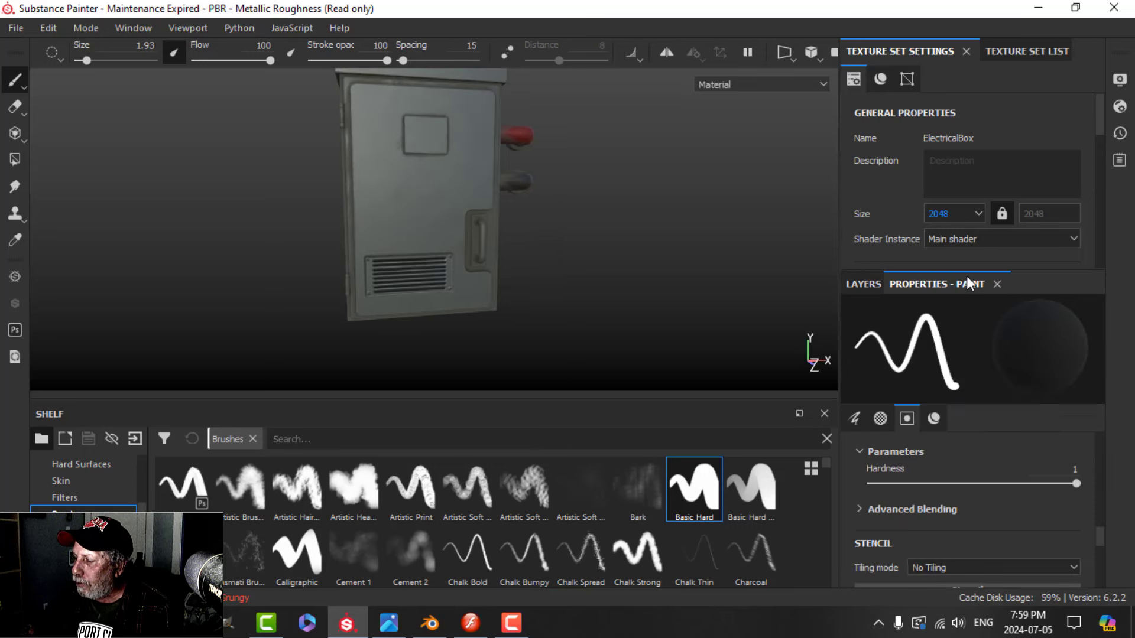
{"action": "scroll", "coordinate": [966, 496], "scroll_direction": "down", "scroll_amount": 8}
{"action": "scroll", "coordinate": [966, 499], "scroll_direction": "up", "scroll_amount": 4}
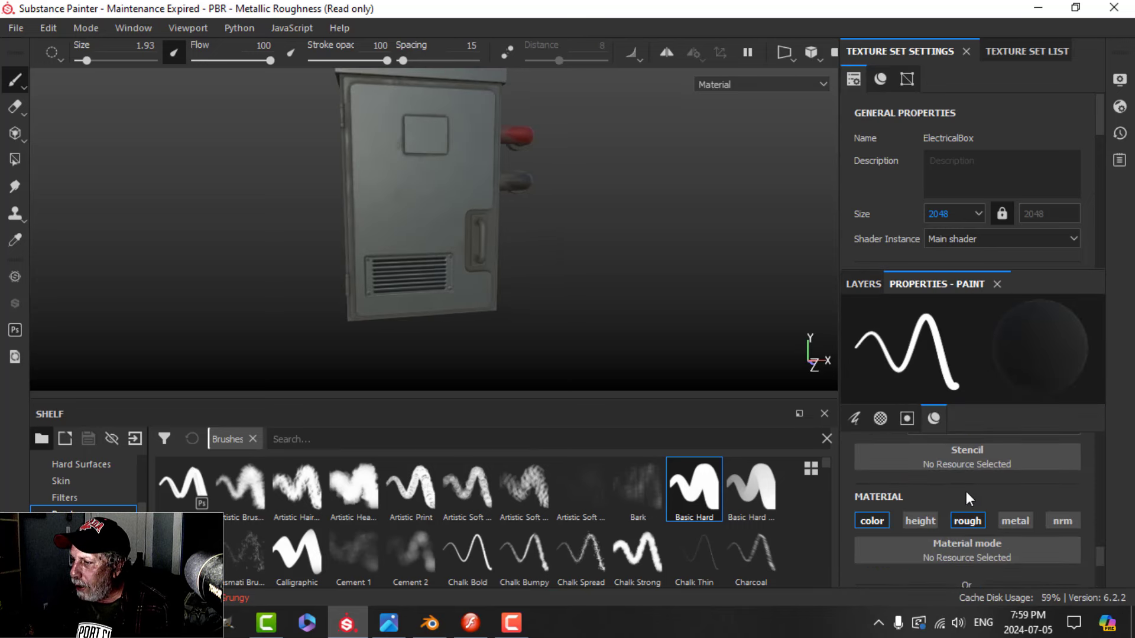
{"action": "left_click", "coordinate": [885, 520]}
{"action": "scroll", "coordinate": [949, 512], "scroll_direction": "down", "scroll_amount": 2}
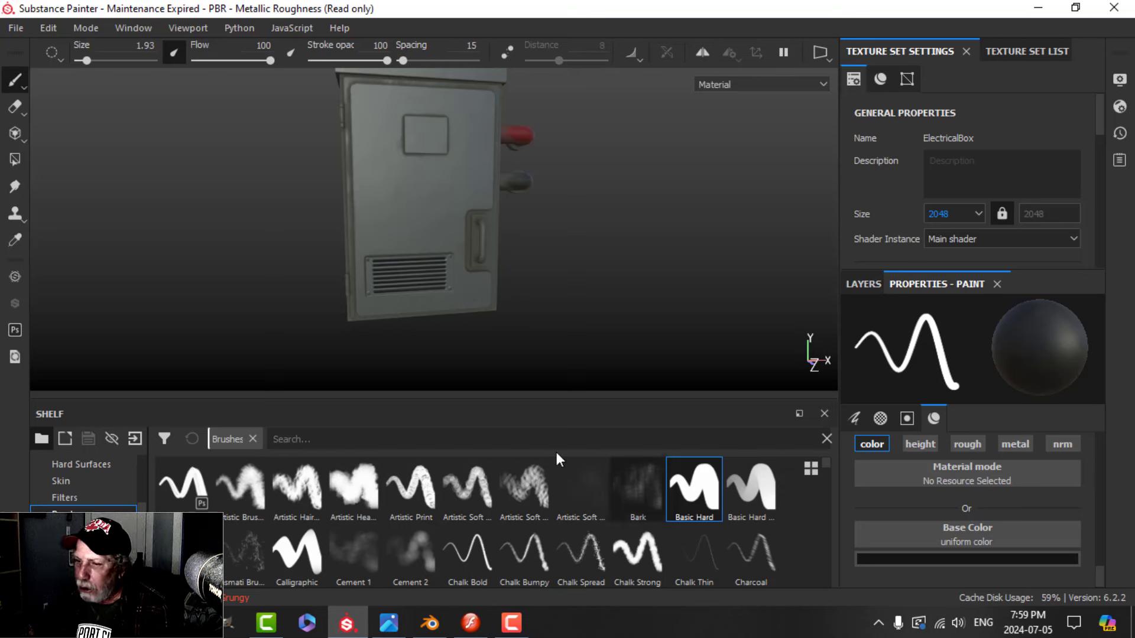
Add AIBombDanger.png from the WARNING LABELS folder to the list of resources to import
{"action": "mouse_move", "coordinate": [572, 331]}
{"action": "left_mouse_down", "text": "alt"}
{"action": "mouse_move", "coordinate": [547, 324]}
{"action": "mouse_move", "coordinate": [542, 304]}
{"action": "mouse_move", "coordinate": [544, 334]}
{"action": "mouse_move", "coordinate": [587, 322]}
{"action": "left_mouse_up", "text": "alt"}
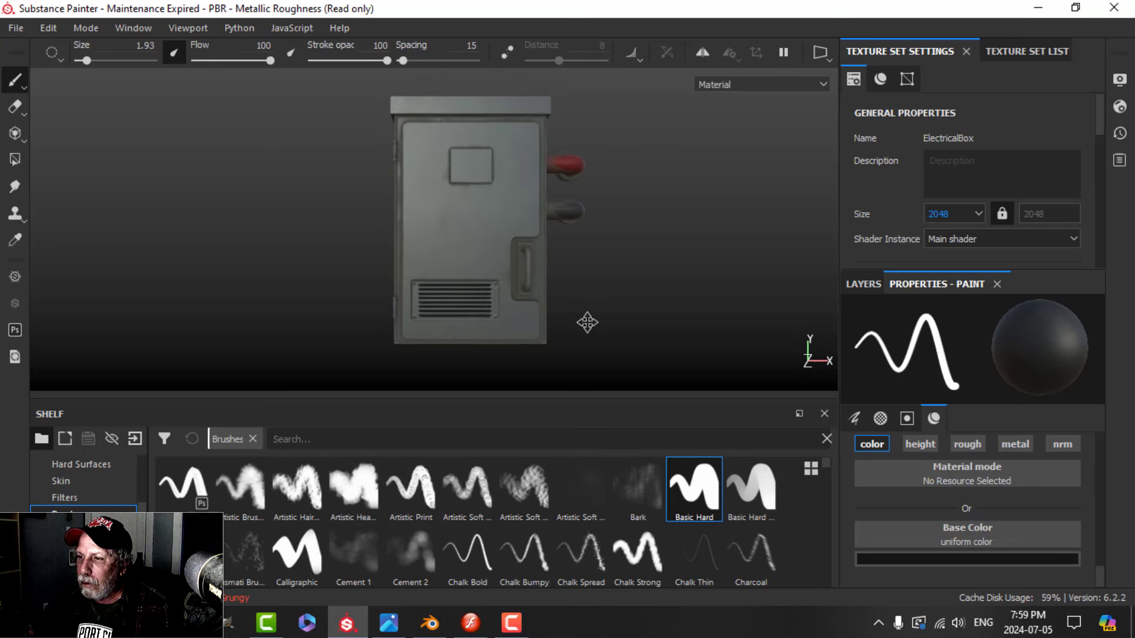
{"action": "left_click", "coordinate": [136, 439]}
{"action": "left_click", "coordinate": [675, 85]}
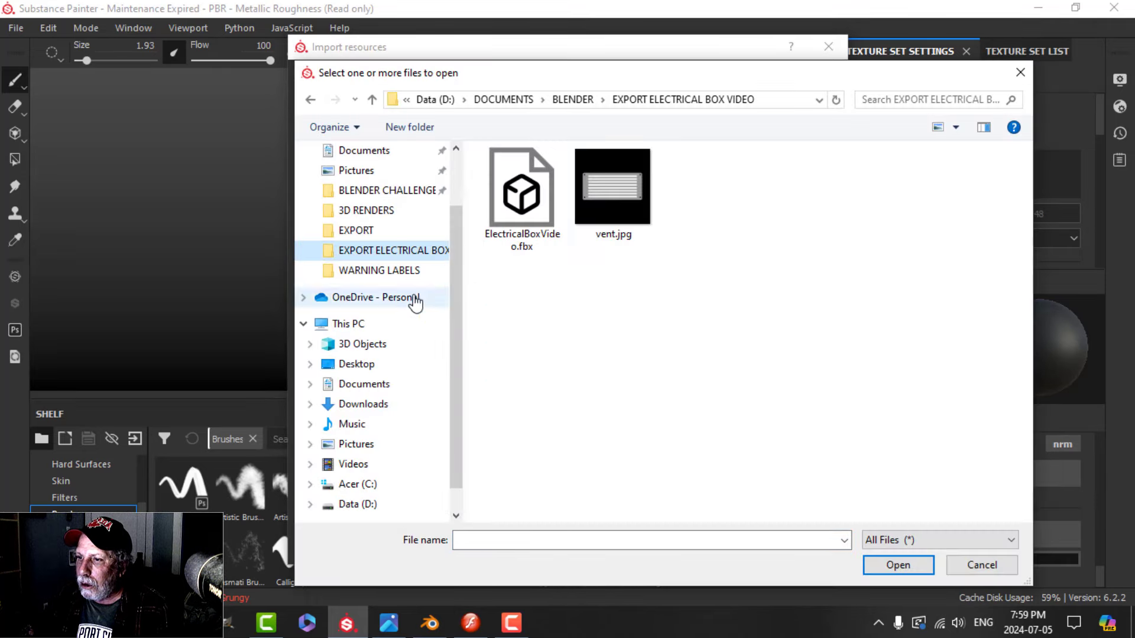
{"action": "left_click", "coordinate": [380, 273]}
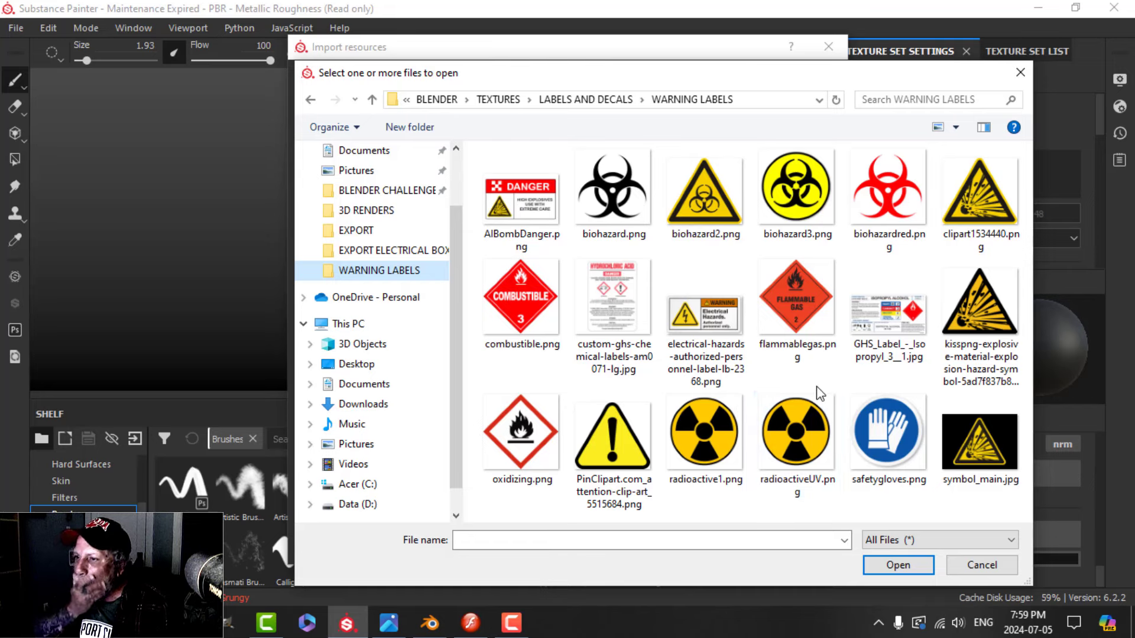
{"action": "left_click", "coordinate": [521, 201]}
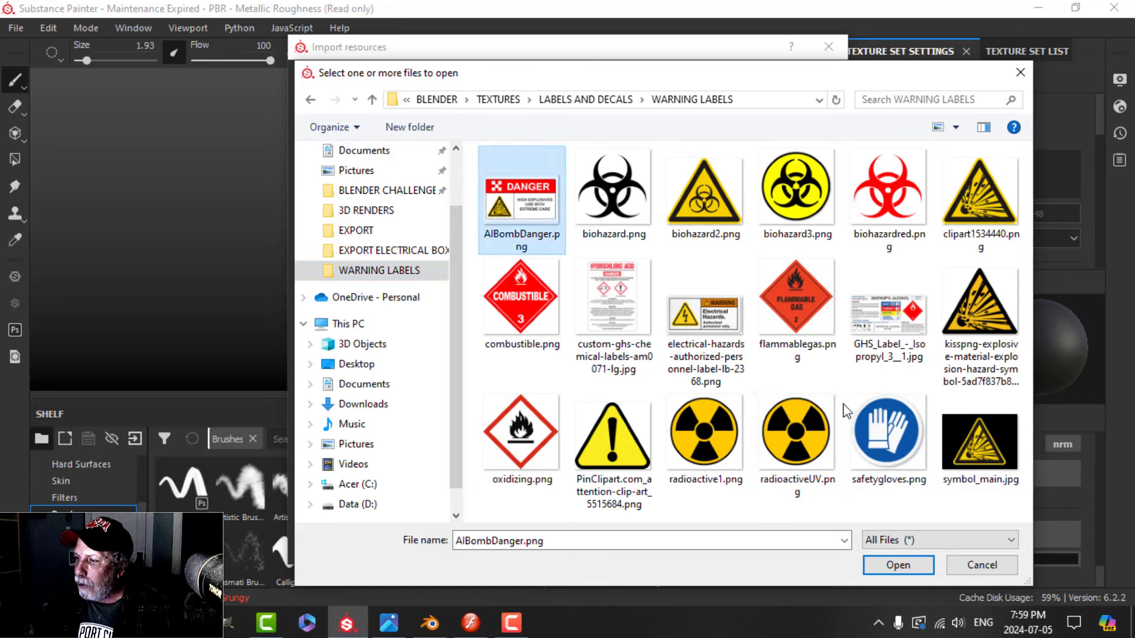
{"action": "left_click", "coordinate": [898, 566]}
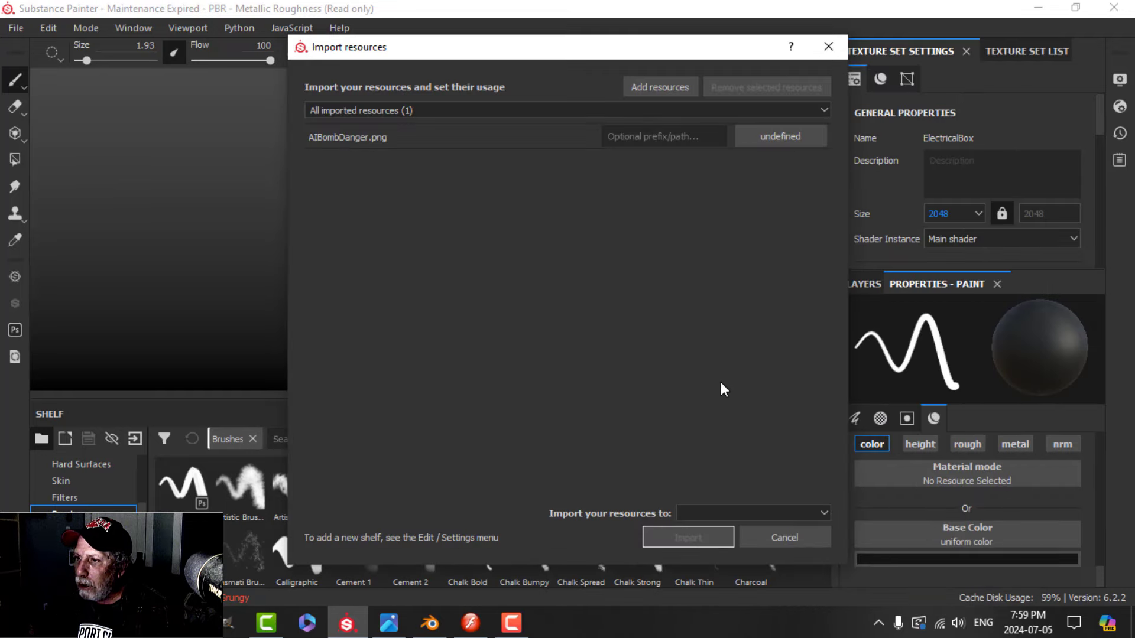
Set the usage of AIBombDanger.png to texture, choose an import destination and import it
{"action": "left_click", "coordinate": [769, 134]}
{"action": "left_click", "coordinate": [811, 195]}
{"action": "left_click", "coordinate": [749, 511]}
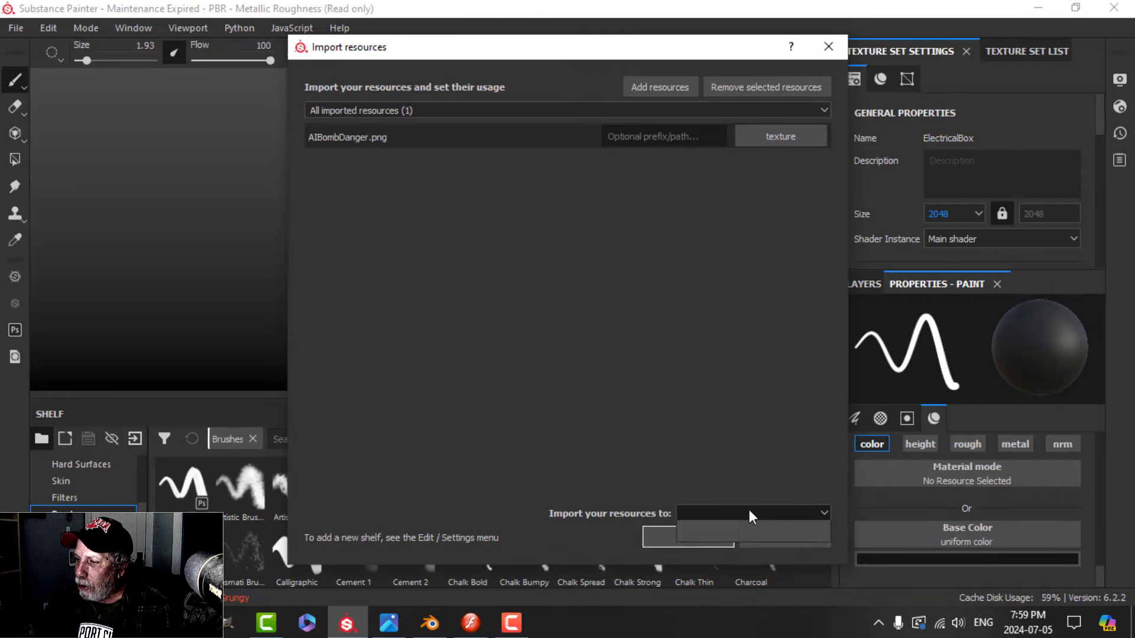
{"action": "left_click", "coordinate": [743, 524]}
{"action": "left_click", "coordinate": [686, 537]}
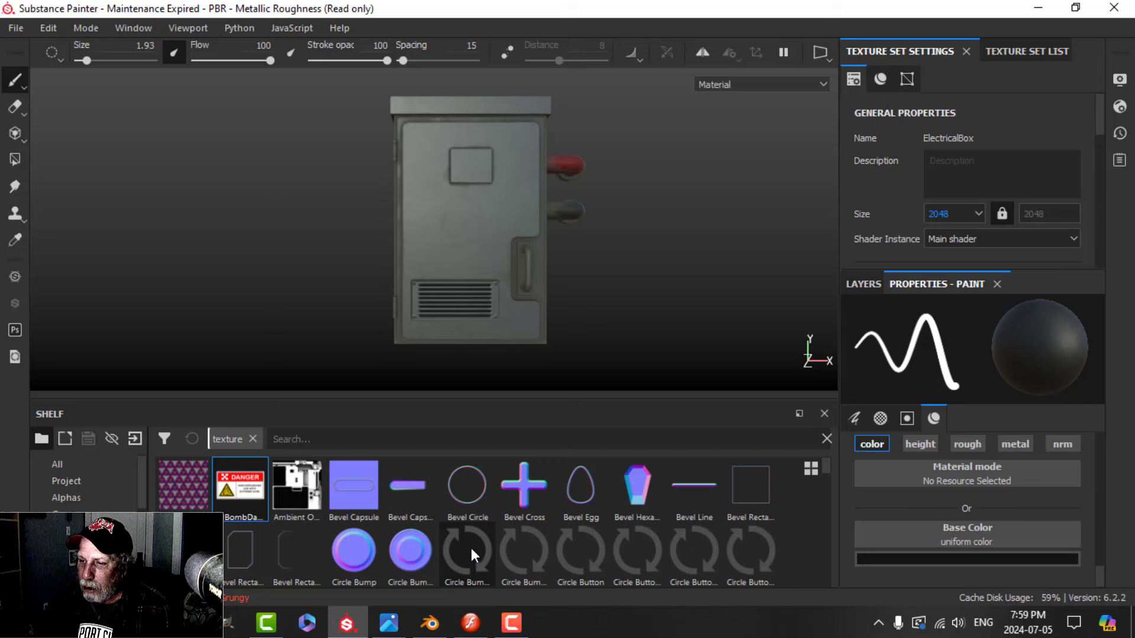
Set up the Projection tool with AIBombDanger as base color and align its stencil with the raised square plate on the door
{"action": "left_click", "coordinate": [15, 134]}
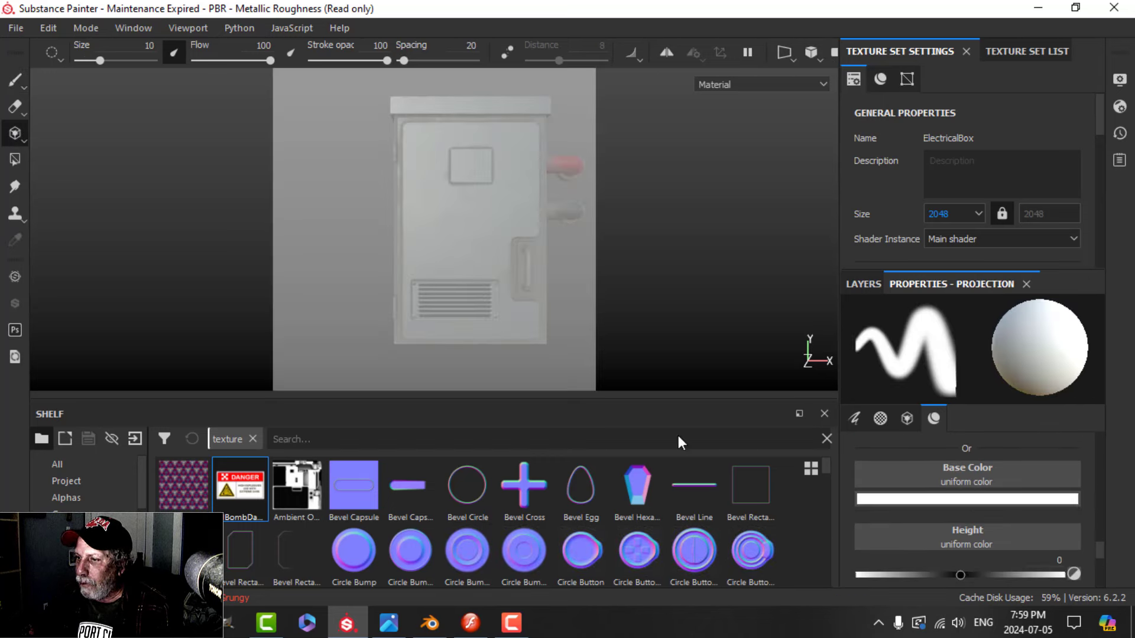
{"action": "left_click_drag", "start_coordinate": [717, 490], "coordinate": [943, 478]}
{"action": "scroll", "coordinate": [606, 236], "scroll_direction": "up", "scroll_amount": 5}
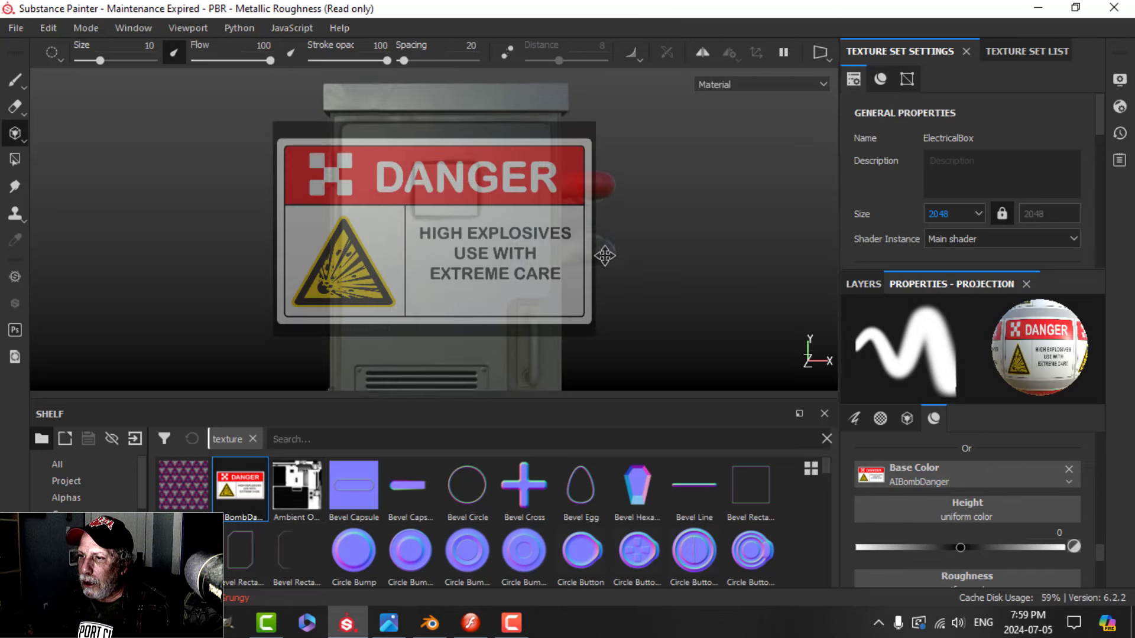
{"action": "scroll", "coordinate": [604, 256], "scroll_direction": "up", "scroll_amount": 3}
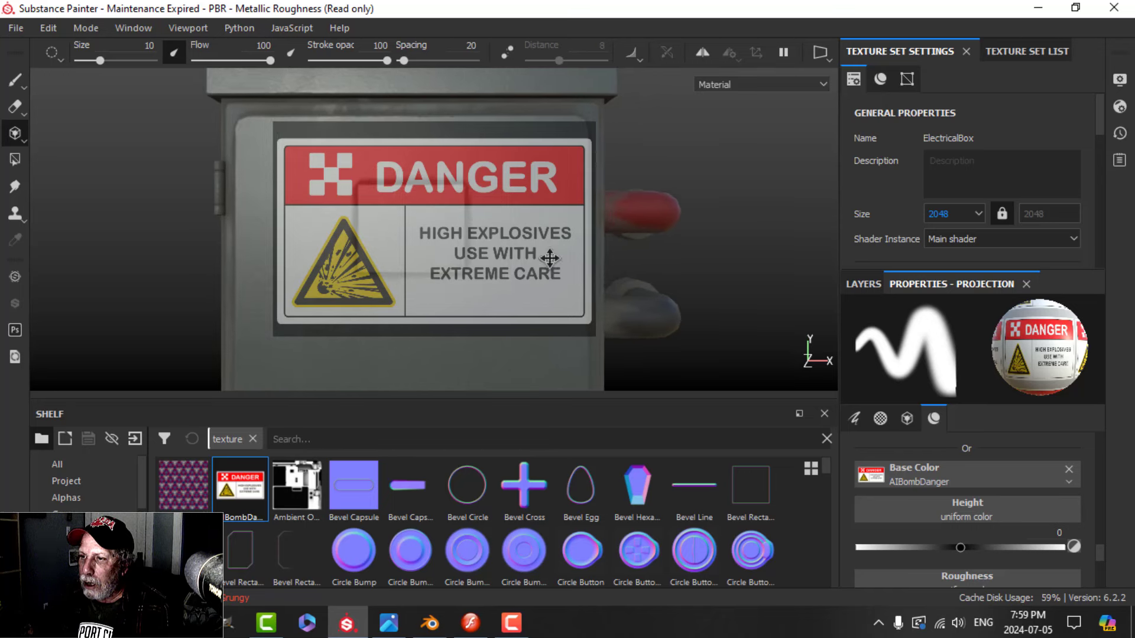
{"action": "scroll", "coordinate": [567, 255], "scroll_direction": "up", "scroll_amount": 3}
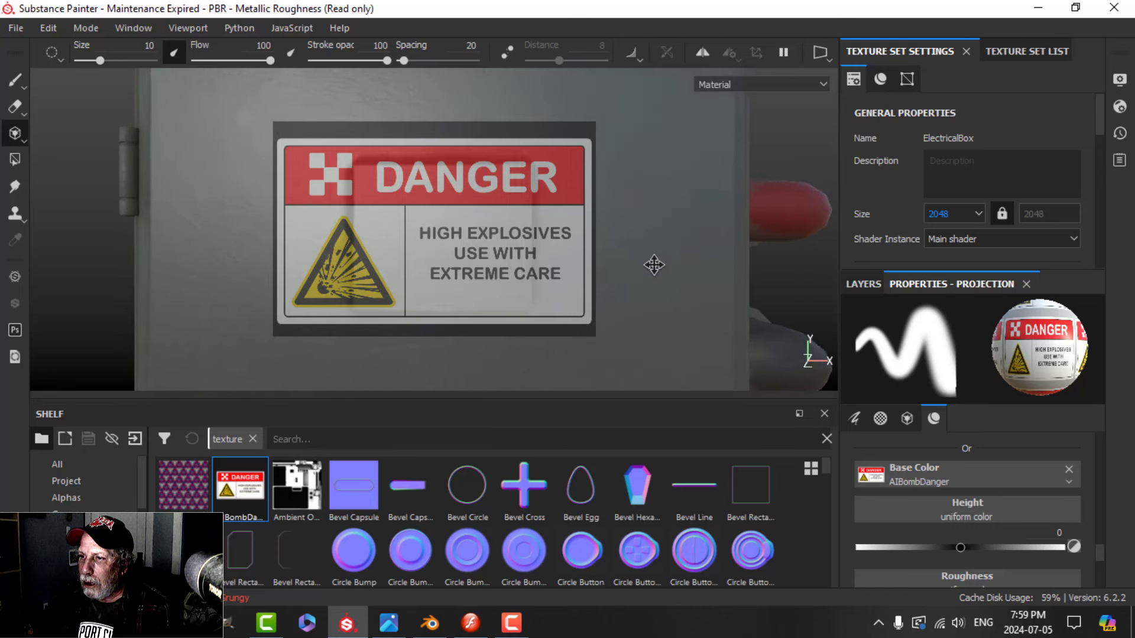
{"action": "scroll", "coordinate": [653, 265], "scroll_direction": "up", "scroll_amount": 5}
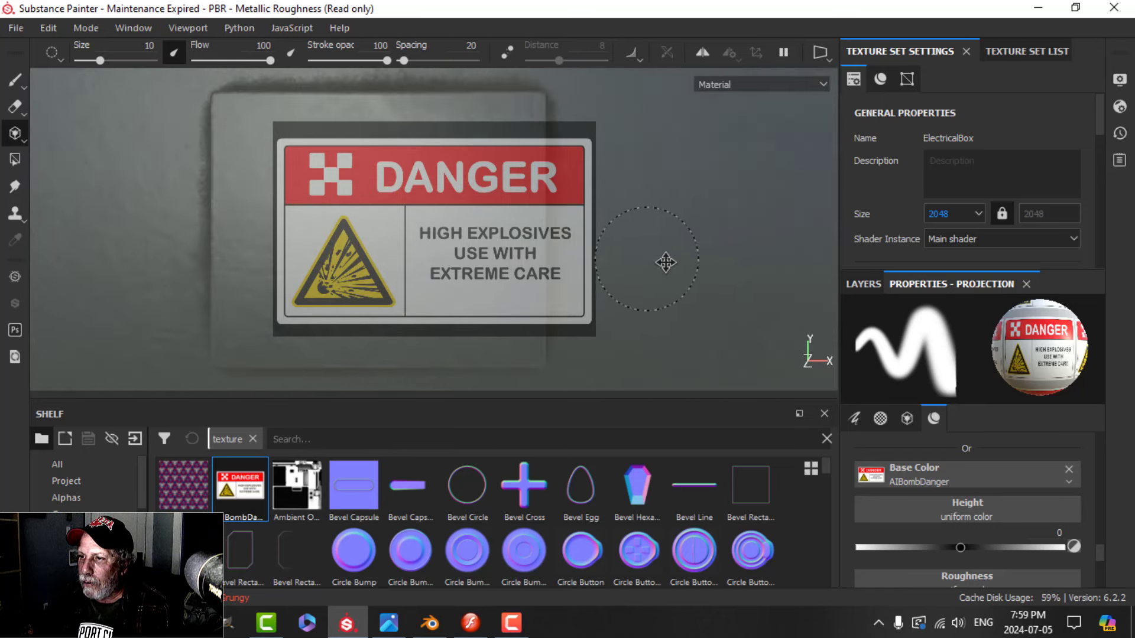
{"action": "middle_click_drag", "start_coordinate": [665, 262], "coordinate": [695, 261], "text": "alt"}
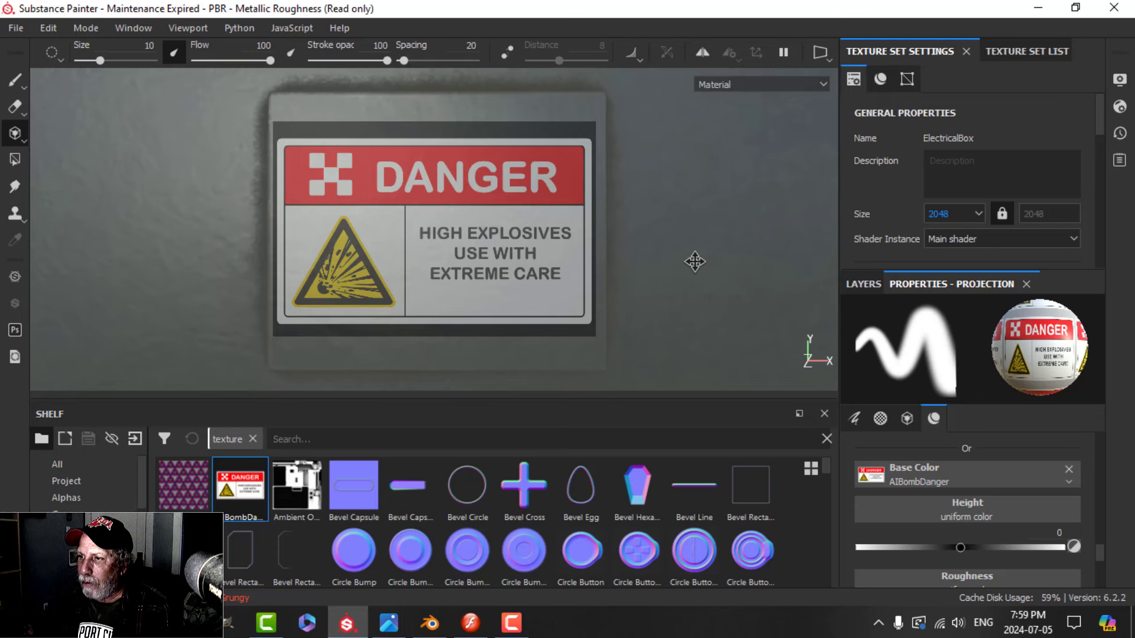
{"action": "scroll", "coordinate": [695, 261], "scroll_direction": "down", "scroll_amount": 1}
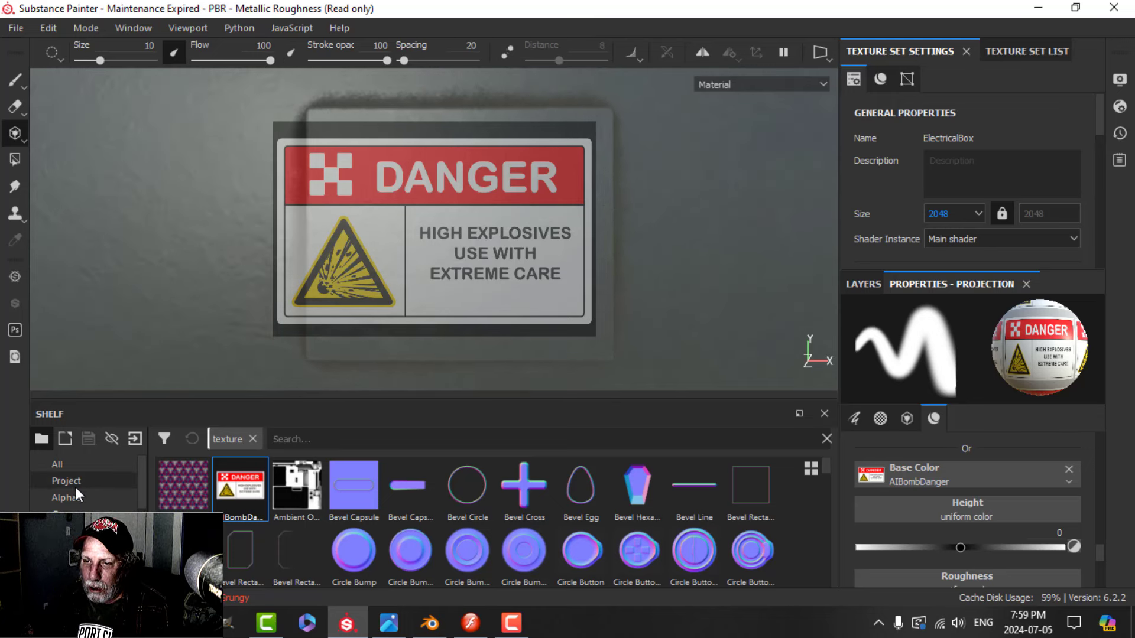
Choose the Basic Hard brush for the projection
{"action": "scroll", "coordinate": [78, 491], "scroll_direction": "down", "scroll_amount": 2}
{"action": "scroll", "coordinate": [80, 496], "scroll_direction": "down", "scroll_amount": 1}
{"action": "left_click", "coordinate": [75, 465]}
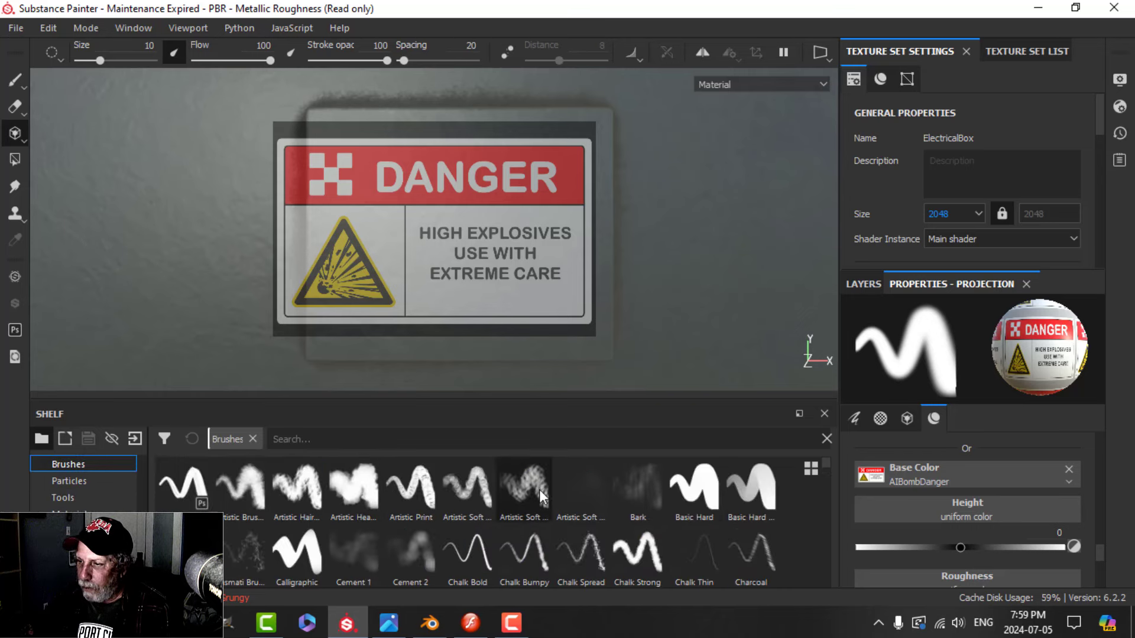
{"action": "left_click", "coordinate": [679, 488]}
Try projecting the danger label onto the raised plate with the hard brush, and undo the strokes
{"action": "mouse_move", "coordinate": [272, 151]}
{"action": "left_mouse_down"}
{"action": "mouse_move", "coordinate": [571, 154]}
{"action": "mouse_move", "coordinate": [390, 163]}
{"action": "left_mouse_up"}
{"action": "key", "text": "ctrl+z"}
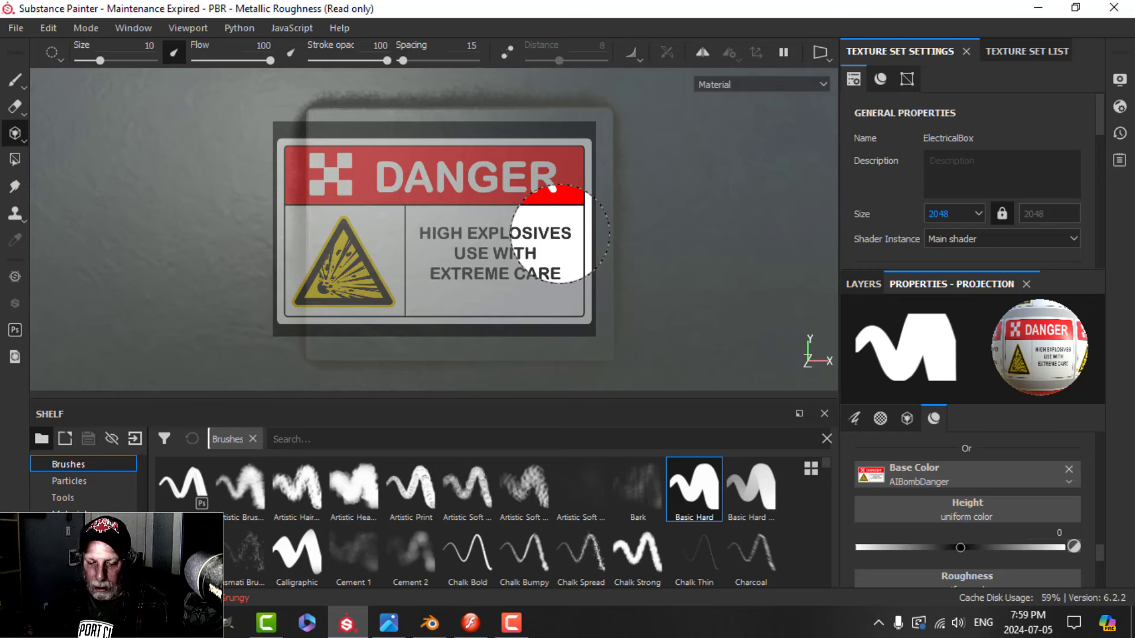
{"action": "scroll", "coordinate": [631, 265], "scroll_direction": "up", "scroll_amount": 1}
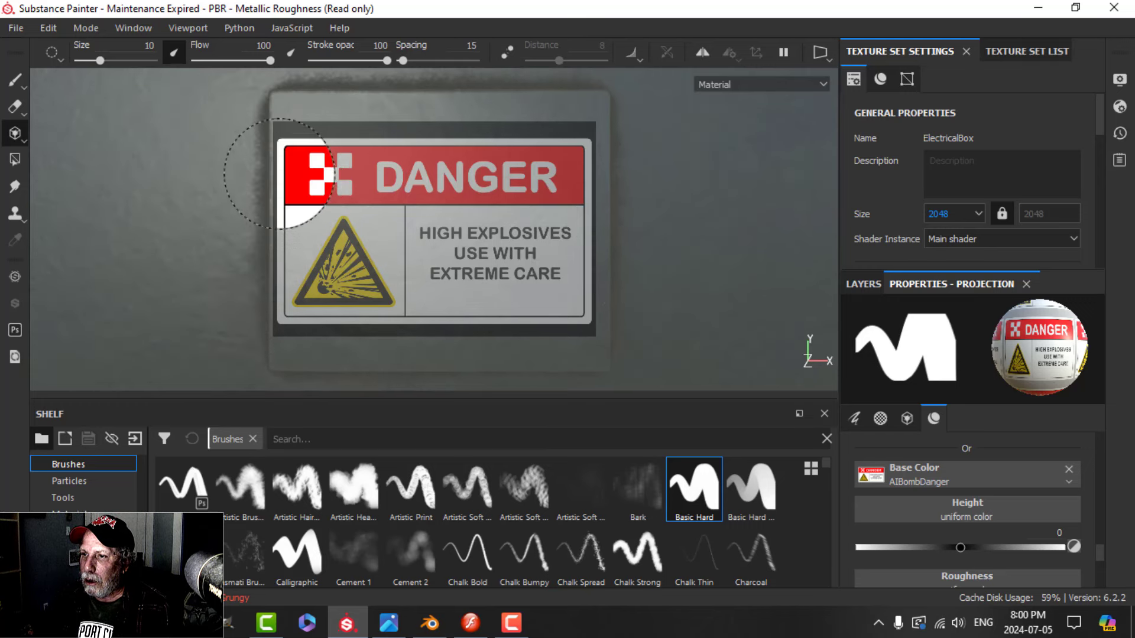
{"action": "mouse_move", "coordinate": [304, 233]}
{"action": "left_mouse_down"}
{"action": "mouse_move", "coordinate": [544, 182]}
{"action": "mouse_move", "coordinate": [531, 180]}
{"action": "mouse_move", "coordinate": [455, 284]}
{"action": "mouse_move", "coordinate": [406, 301]}
{"action": "mouse_move", "coordinate": [550, 267]}
{"action": "mouse_move", "coordinate": [586, 216]}
{"action": "mouse_move", "coordinate": [510, 298]}
{"action": "mouse_move", "coordinate": [357, 145]}
{"action": "mouse_move", "coordinate": [640, 162]}
{"action": "mouse_move", "coordinate": [504, 255]}
{"action": "left_mouse_up"}
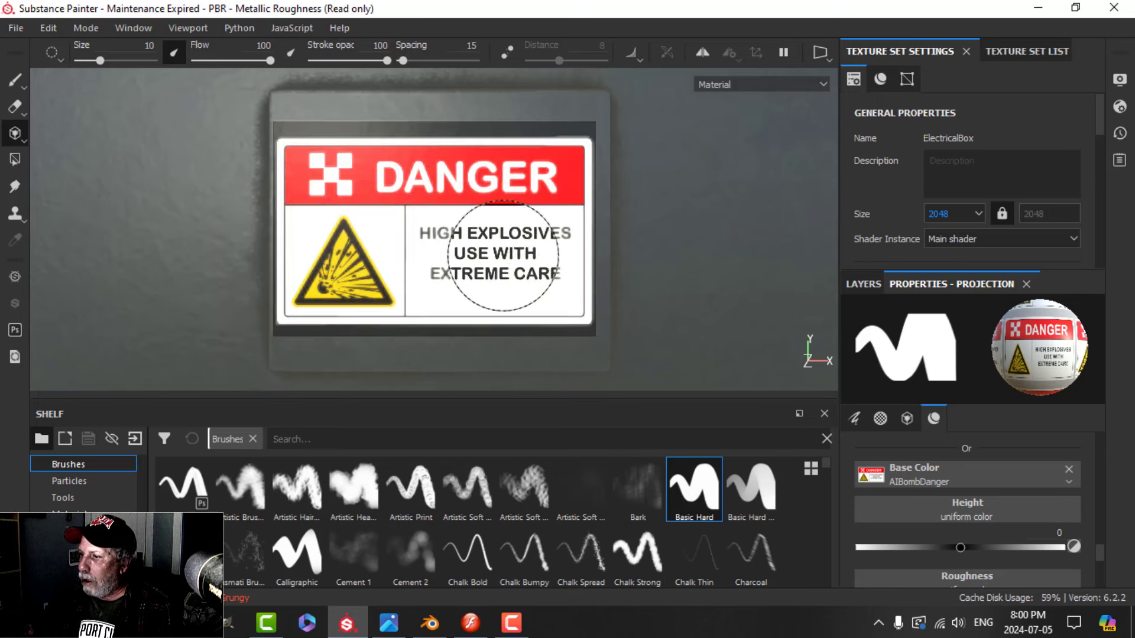
{"action": "key", "text": "ctrl+z"}
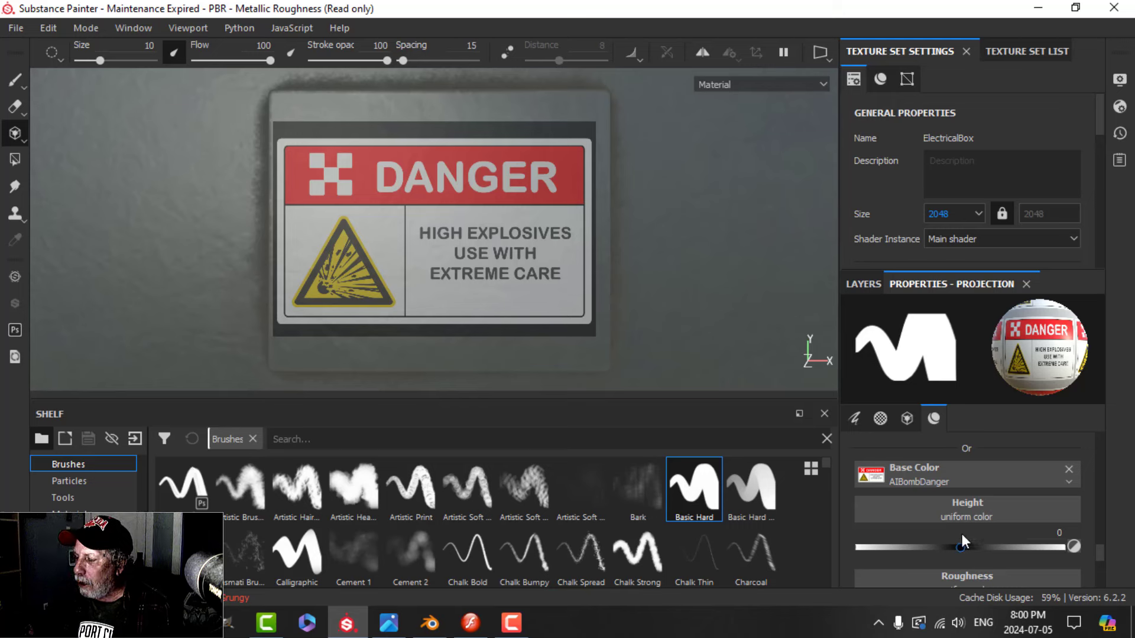
Limit the projection material to the color and roughness channels and set the roughness to 0.84
{"action": "scroll", "coordinate": [973, 524], "scroll_direction": "down", "scroll_amount": 2}
{"action": "scroll", "coordinate": [969, 516], "scroll_direction": "up", "scroll_amount": 4}
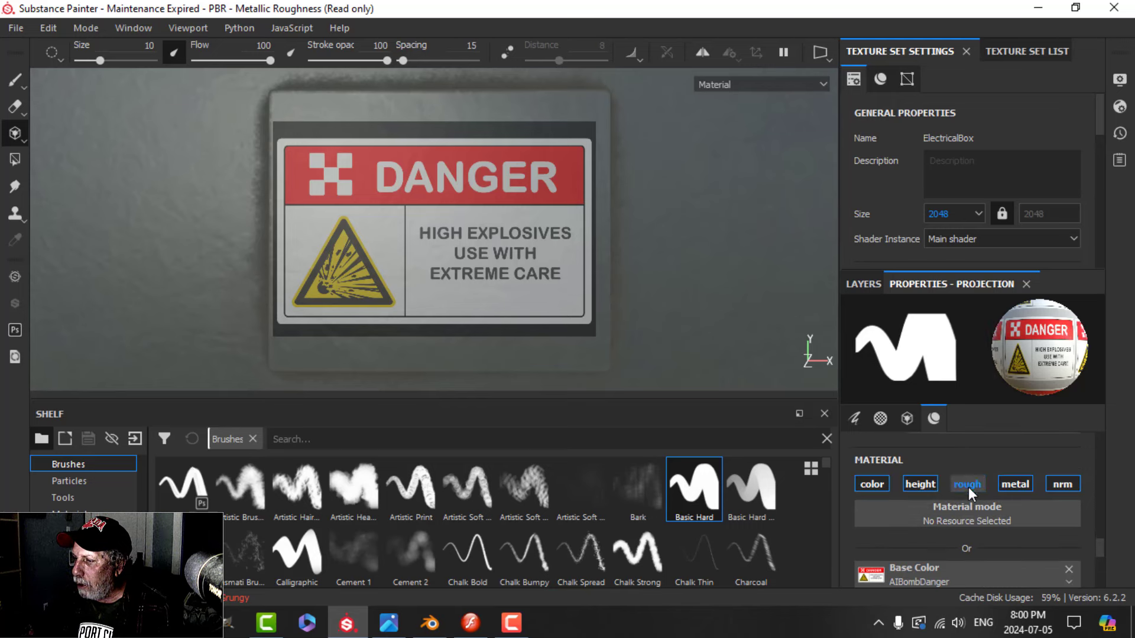
{"action": "left_click", "coordinate": [965, 488]}
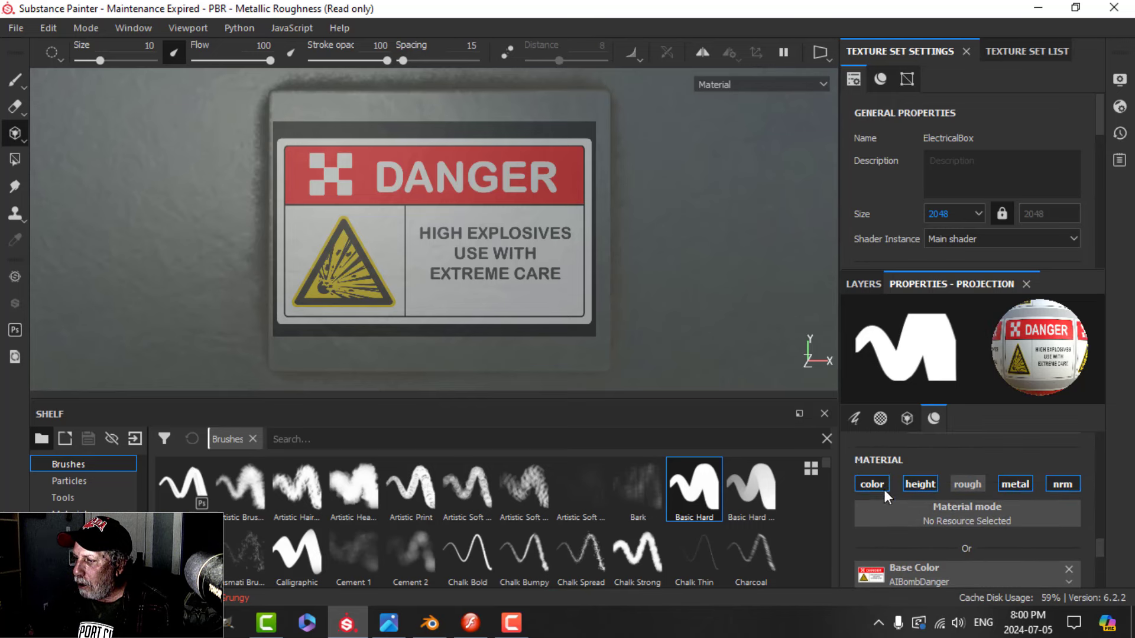
{"action": "scroll", "coordinate": [1004, 519], "scroll_direction": "down", "scroll_amount": 3}
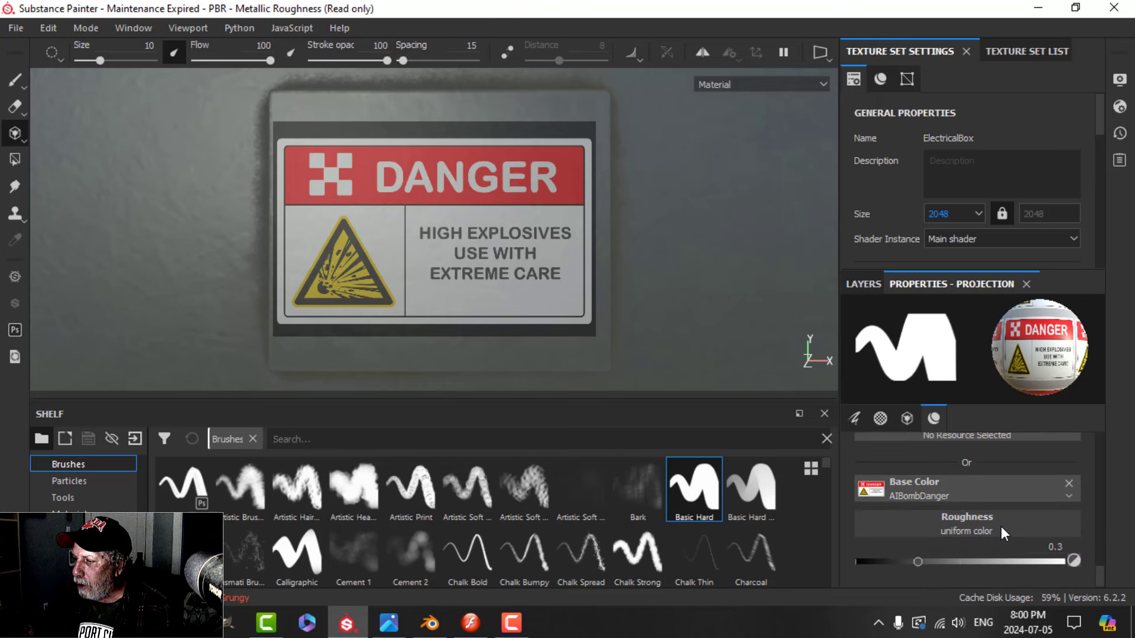
{"action": "left_click_drag", "start_coordinate": [917, 562], "coordinate": [1030, 573]}
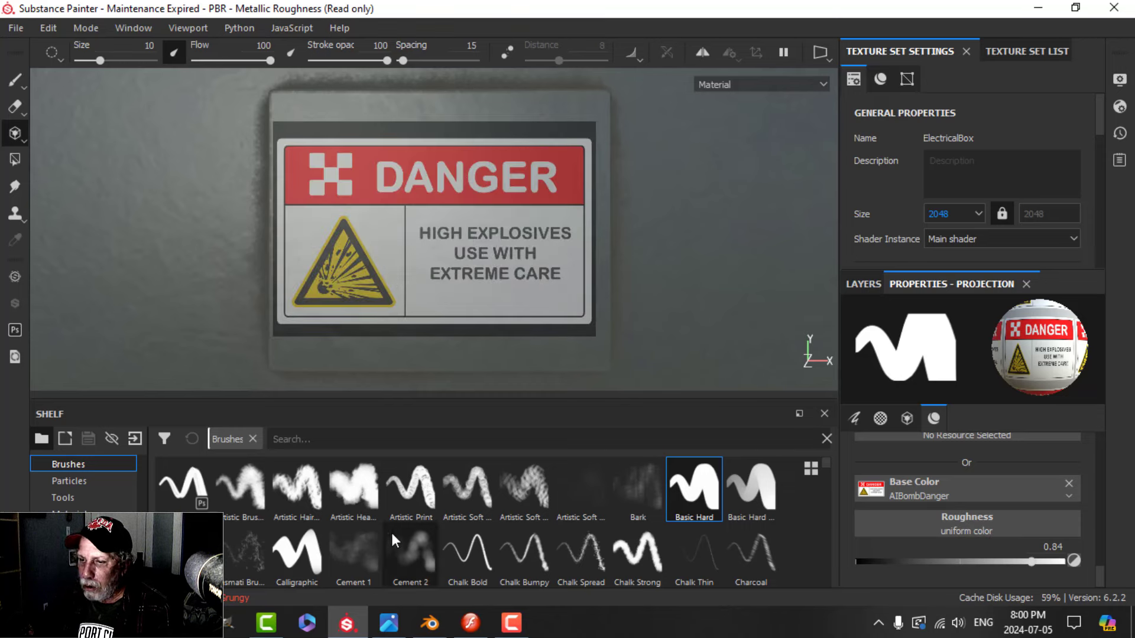
Assign the AIBombDanger texture to the projection material's roughness channel
{"action": "scroll", "coordinate": [78, 487], "scroll_direction": "down", "scroll_amount": 3}
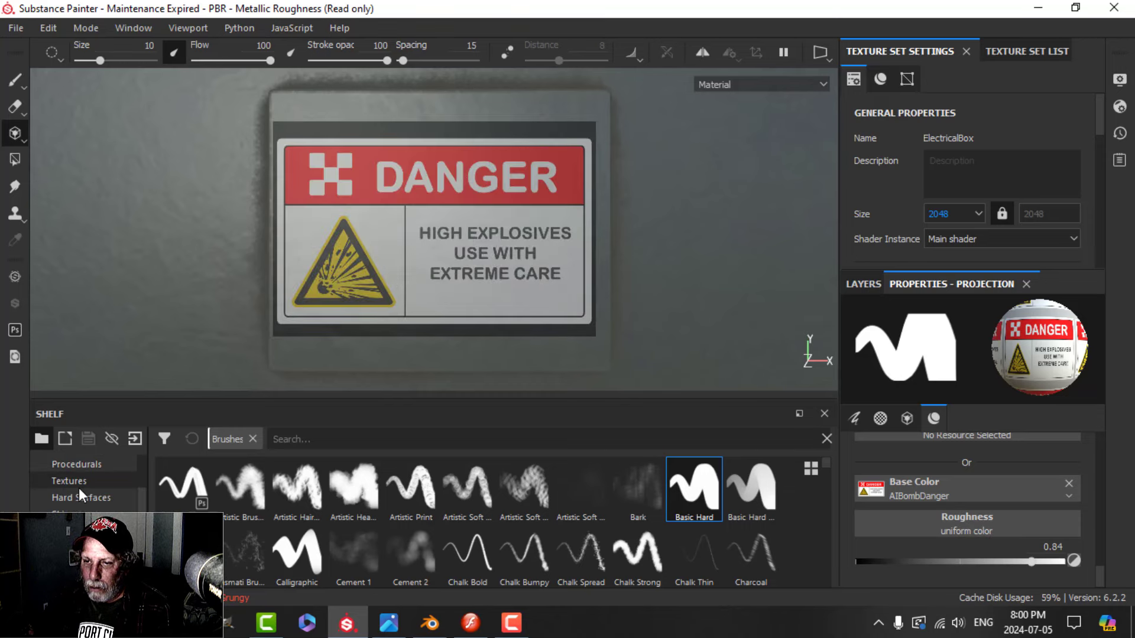
{"action": "scroll", "coordinate": [79, 487], "scroll_direction": "up", "scroll_amount": 5}
{"action": "left_click", "coordinate": [72, 496]}
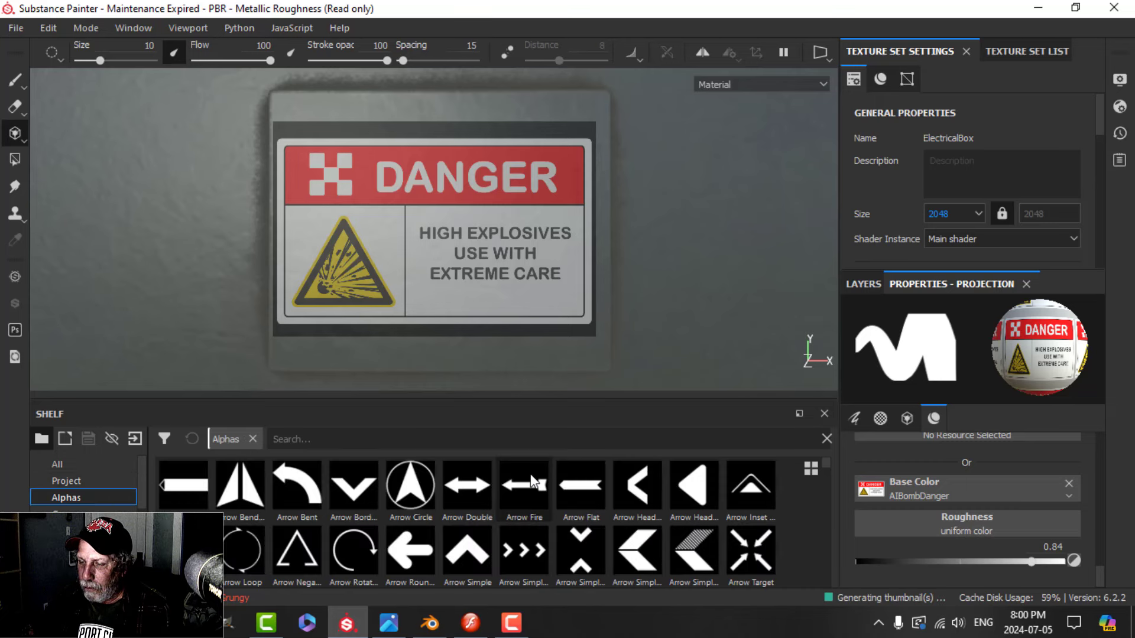
{"action": "scroll", "coordinate": [530, 480], "scroll_direction": "down", "scroll_amount": 4}
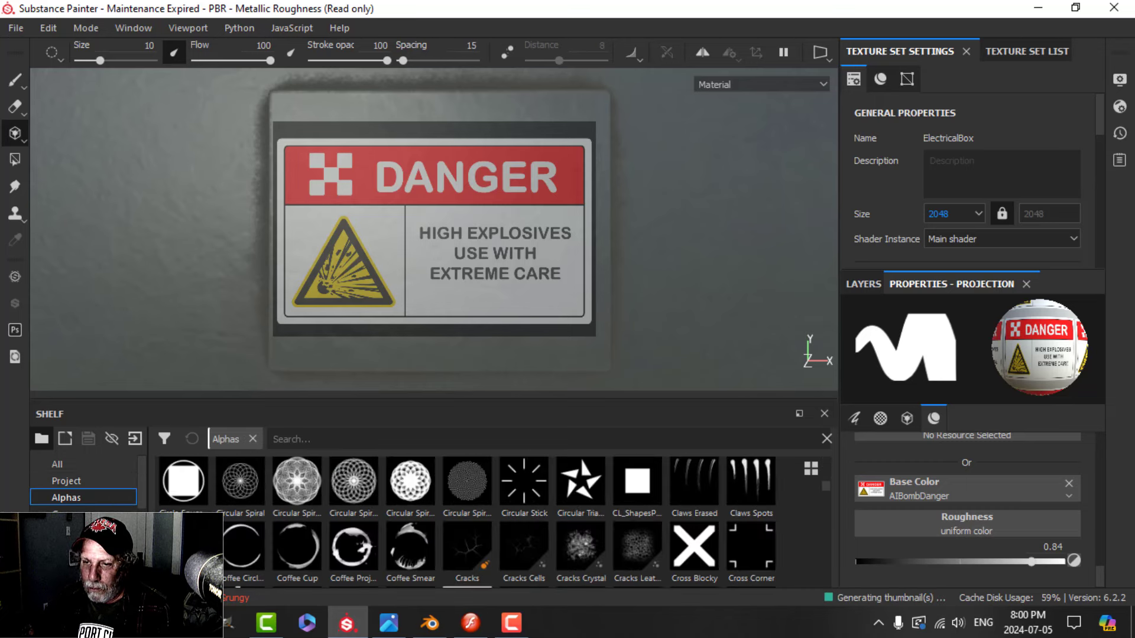
{"action": "left_click", "coordinate": [72, 481]}
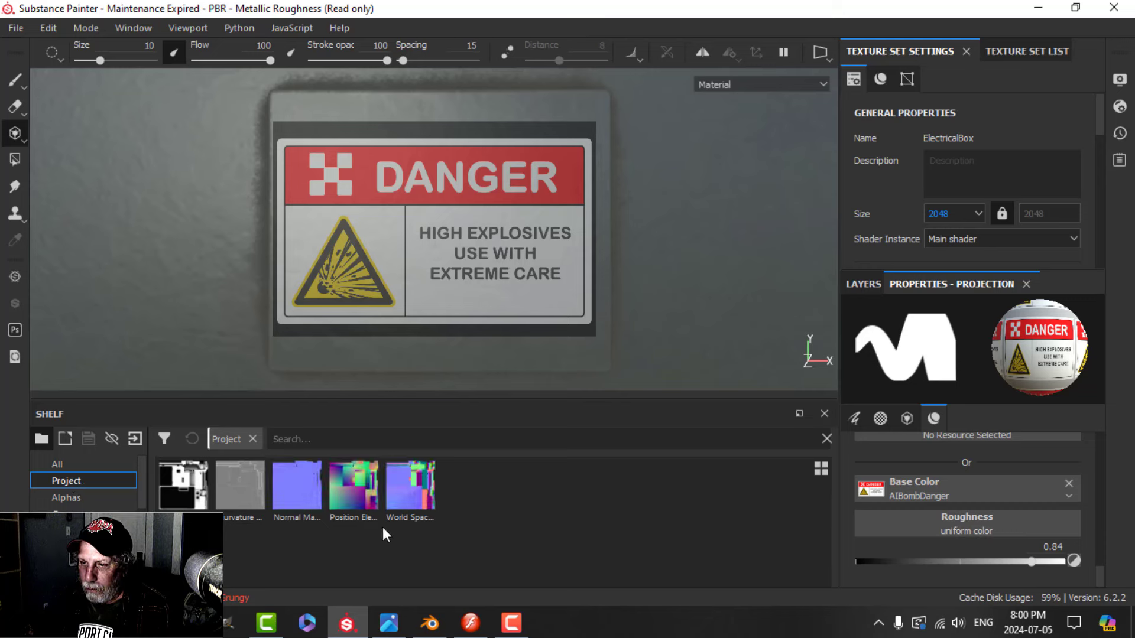
{"action": "scroll", "coordinate": [83, 481], "scroll_direction": "down", "scroll_amount": 1}
{"action": "left_click", "coordinate": [85, 497]}
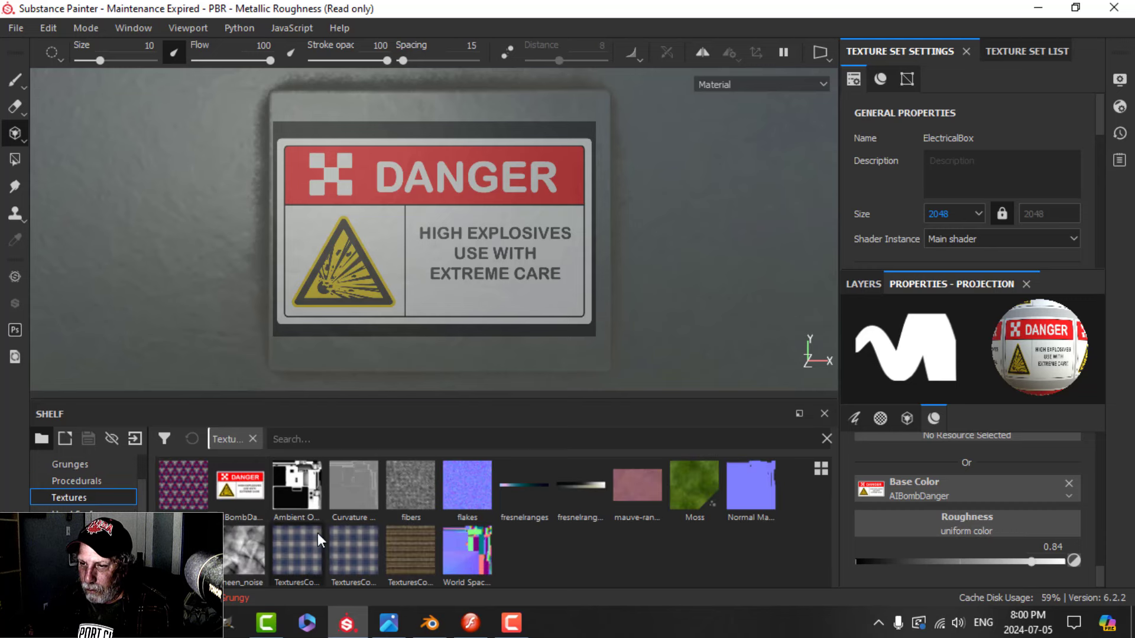
{"action": "left_click_drag", "start_coordinate": [240, 486], "coordinate": [979, 527]}
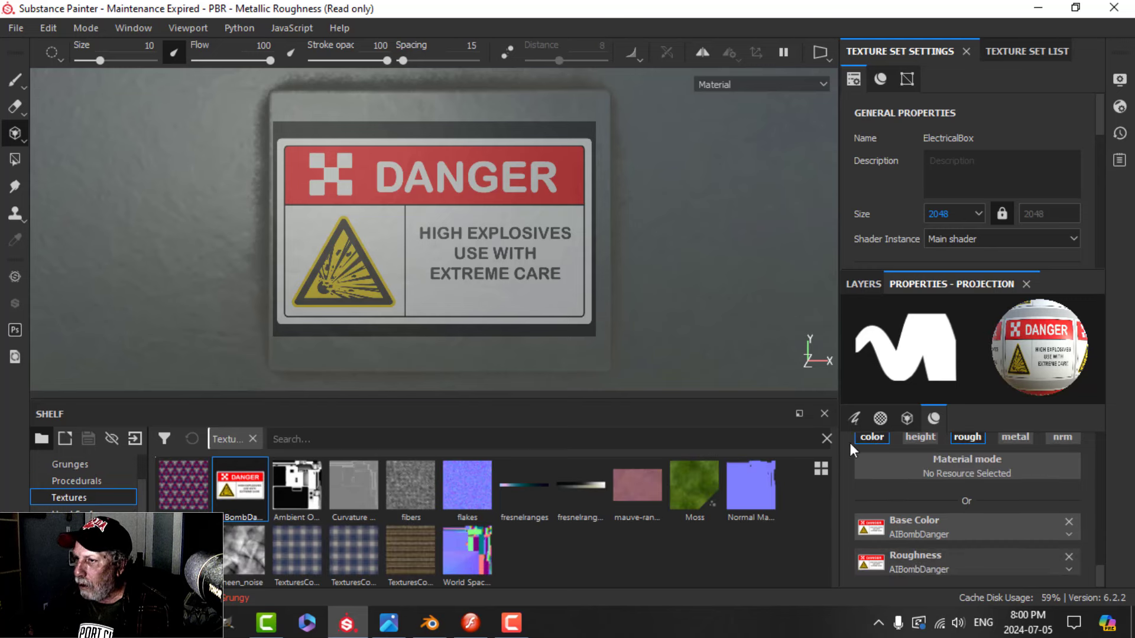
Project the complete danger label onto the door's raised square plate, undoing the first pass and realigning the plate
{"action": "mouse_move", "coordinate": [375, 188]}
{"action": "left_mouse_down"}
{"action": "mouse_move", "coordinate": [601, 226]}
{"action": "mouse_move", "coordinate": [375, 274]}
{"action": "mouse_move", "coordinate": [293, 197]}
{"action": "mouse_move", "coordinate": [553, 218]}
{"action": "mouse_move", "coordinate": [540, 304]}
{"action": "mouse_move", "coordinate": [494, 291]}
{"action": "mouse_move", "coordinate": [561, 224]}
{"action": "mouse_move", "coordinate": [319, 311]}
{"action": "mouse_move", "coordinate": [593, 263]}
{"action": "left_mouse_up"}
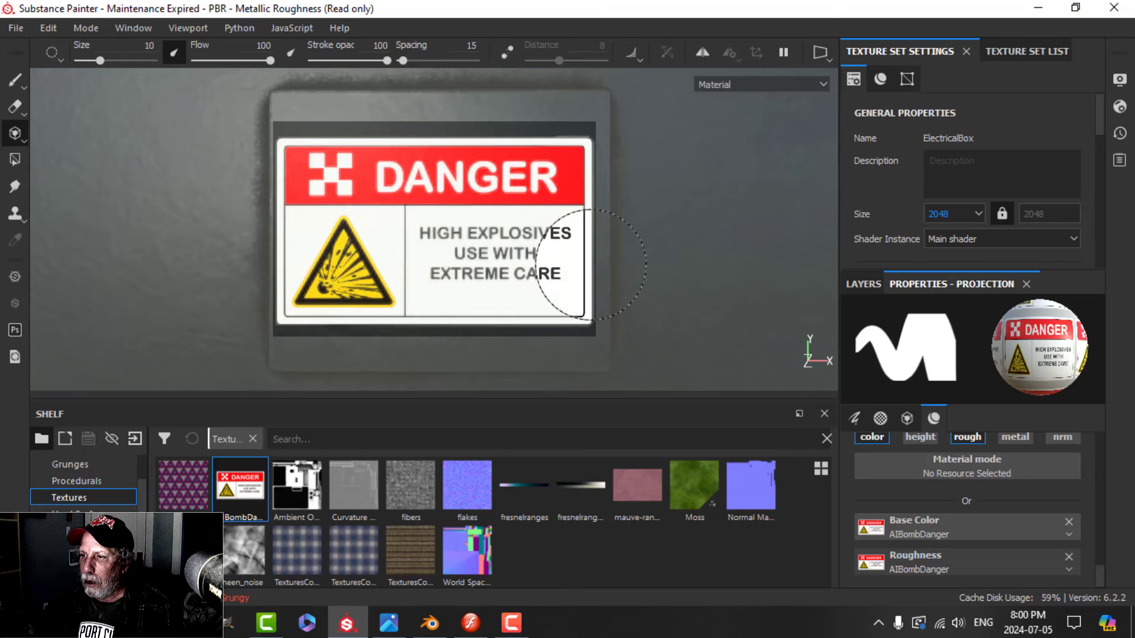
{"action": "key", "text": "ctrl+z"}
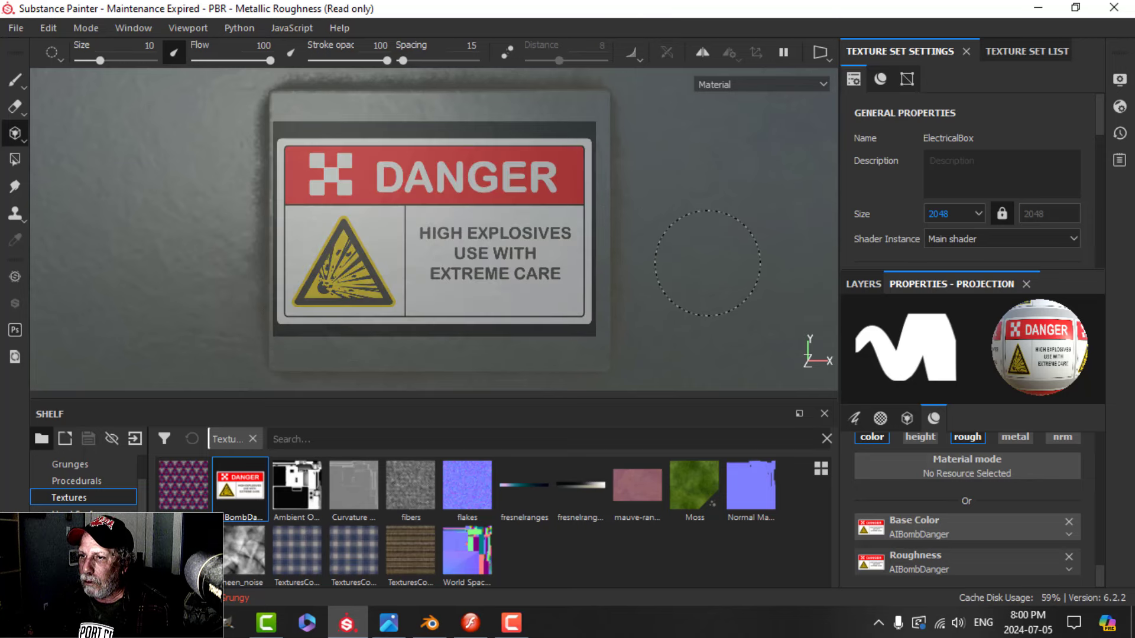
{"action": "middle_click_drag", "start_coordinate": [701, 262], "coordinate": [700, 265], "text": "alt"}
{"action": "mouse_move", "coordinate": [384, 144]}
{"action": "left_mouse_down"}
{"action": "mouse_move", "coordinate": [392, 152]}
{"action": "mouse_move", "coordinate": [304, 190]}
{"action": "mouse_move", "coordinate": [237, 264]}
{"action": "mouse_move", "coordinate": [578, 264]}
{"action": "mouse_move", "coordinate": [610, 325]}
{"action": "left_mouse_up"}
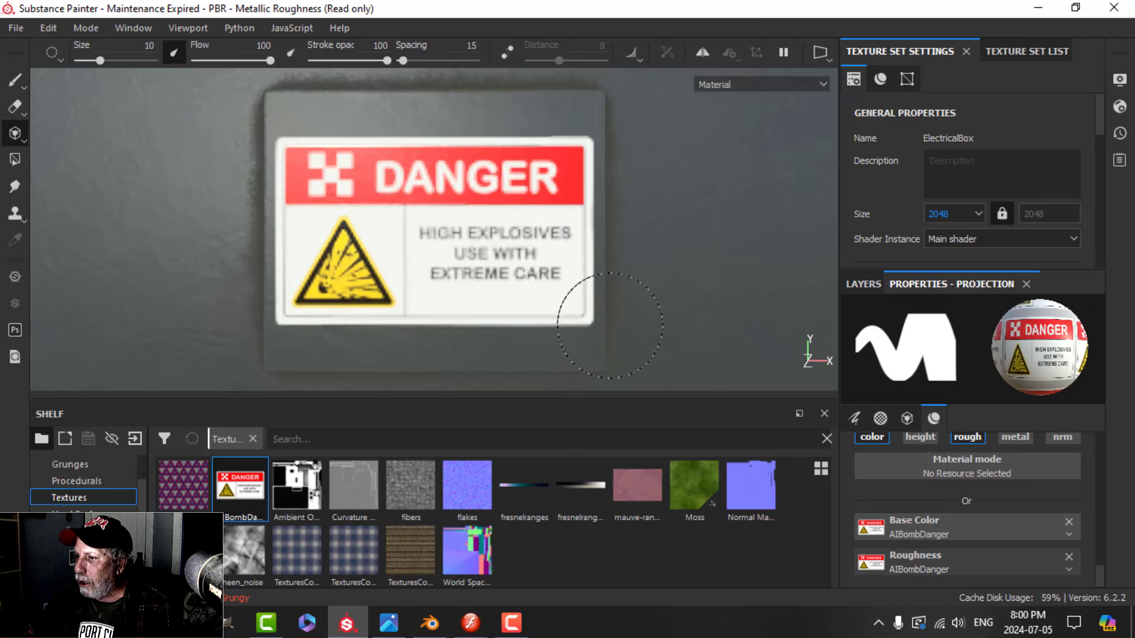
{"action": "left_click_drag", "start_coordinate": [336, 158], "coordinate": [641, 288]}
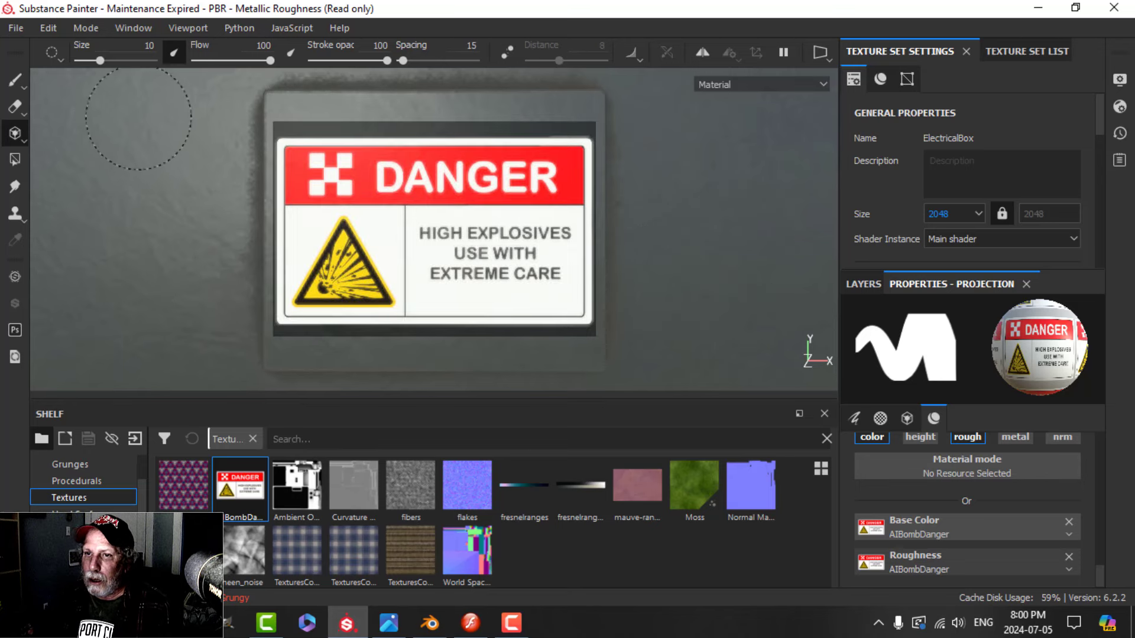
Return to the Paint tool, inspect the projected danger label on the box, and show the layer stack
{"action": "left_click", "coordinate": [21, 79]}
{"action": "scroll", "coordinate": [574, 248], "scroll_direction": "down", "scroll_amount": 8}
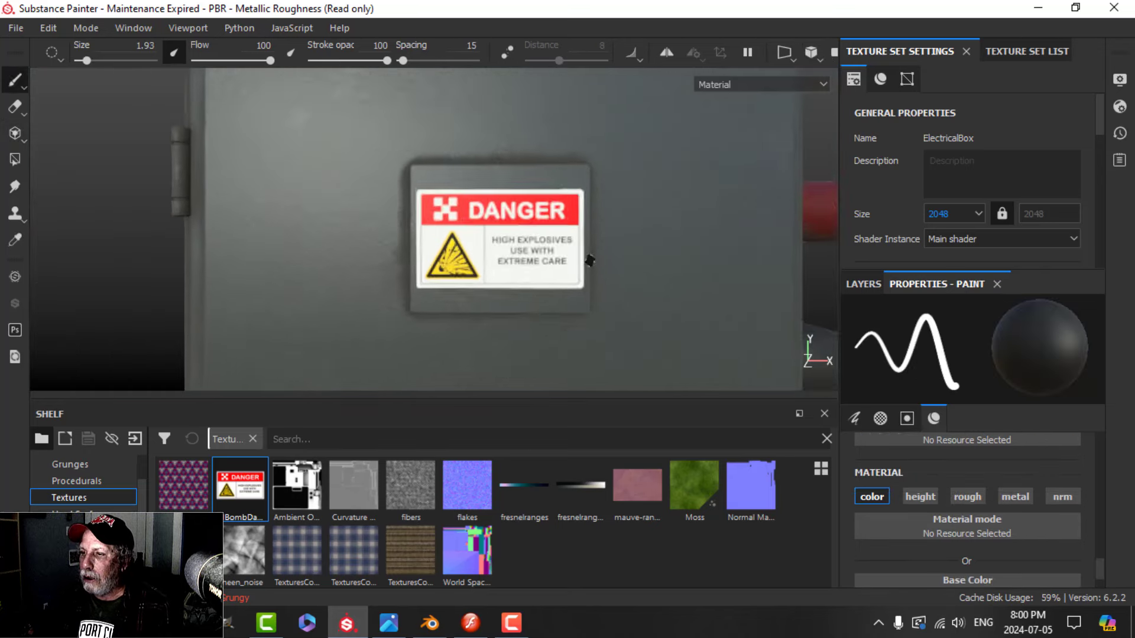
{"action": "mouse_move", "coordinate": [638, 261]}
{"action": "left_mouse_down", "text": "alt"}
{"action": "mouse_move", "coordinate": [546, 263]}
{"action": "mouse_move", "coordinate": [608, 240]}
{"action": "mouse_move", "coordinate": [643, 278]}
{"action": "mouse_move", "coordinate": [562, 251]}
{"action": "mouse_move", "coordinate": [563, 220]}
{"action": "mouse_move", "coordinate": [623, 278]}
{"action": "mouse_move", "coordinate": [639, 271]}
{"action": "mouse_move", "coordinate": [575, 276]}
{"action": "mouse_move", "coordinate": [591, 278]}
{"action": "left_mouse_up", "text": "alt"}
{"action": "left_click", "coordinate": [868, 285]}
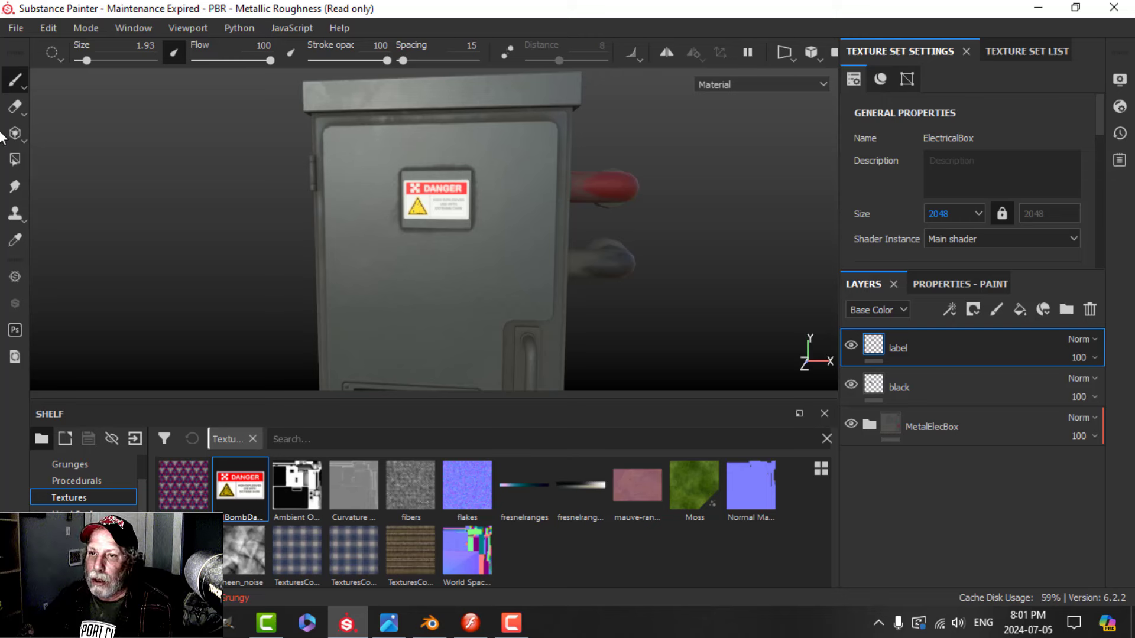
Erase worn, dirty patches into the danger label with the Dirt 1 eraser brush
{"action": "left_click", "coordinate": [14, 108]}
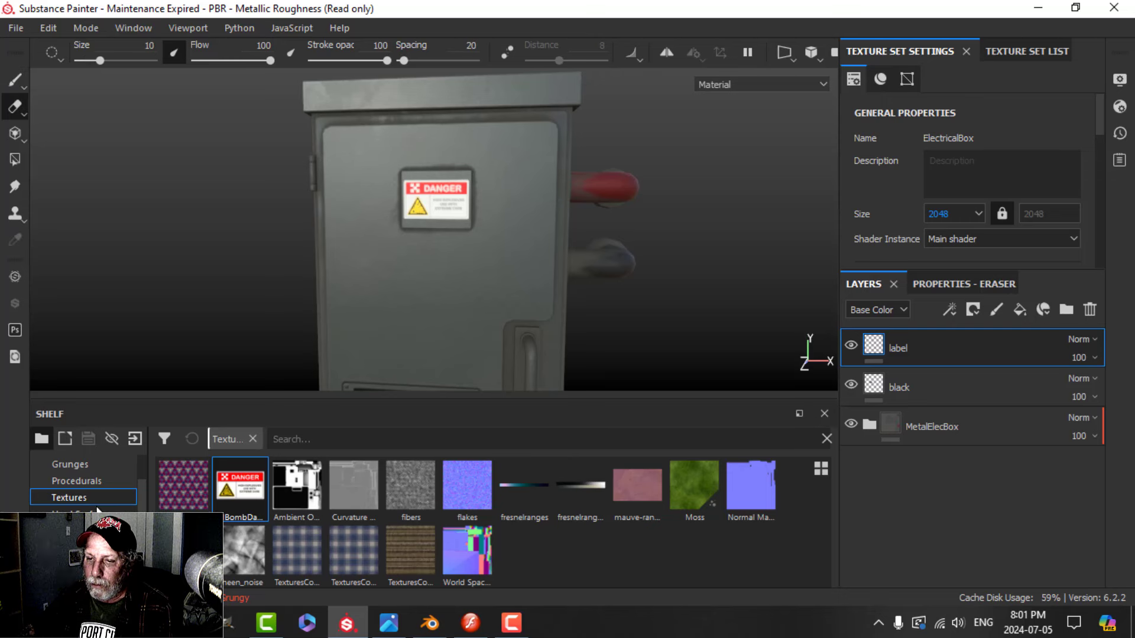
{"action": "left_click", "coordinate": [97, 512]}
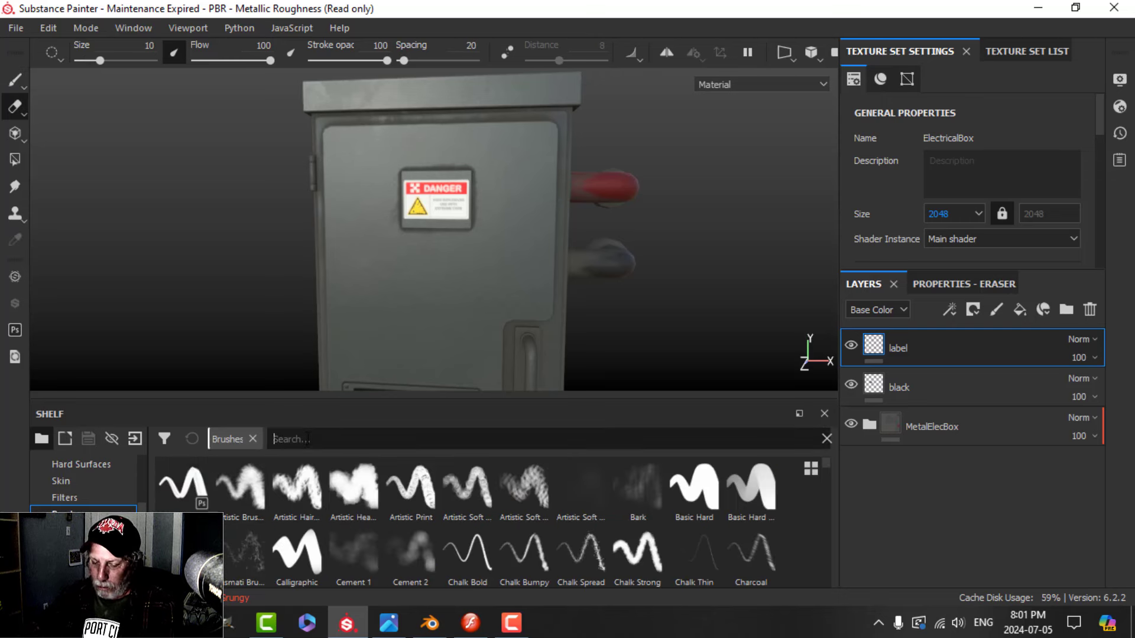
{"action": "type", "text": "dirt"}
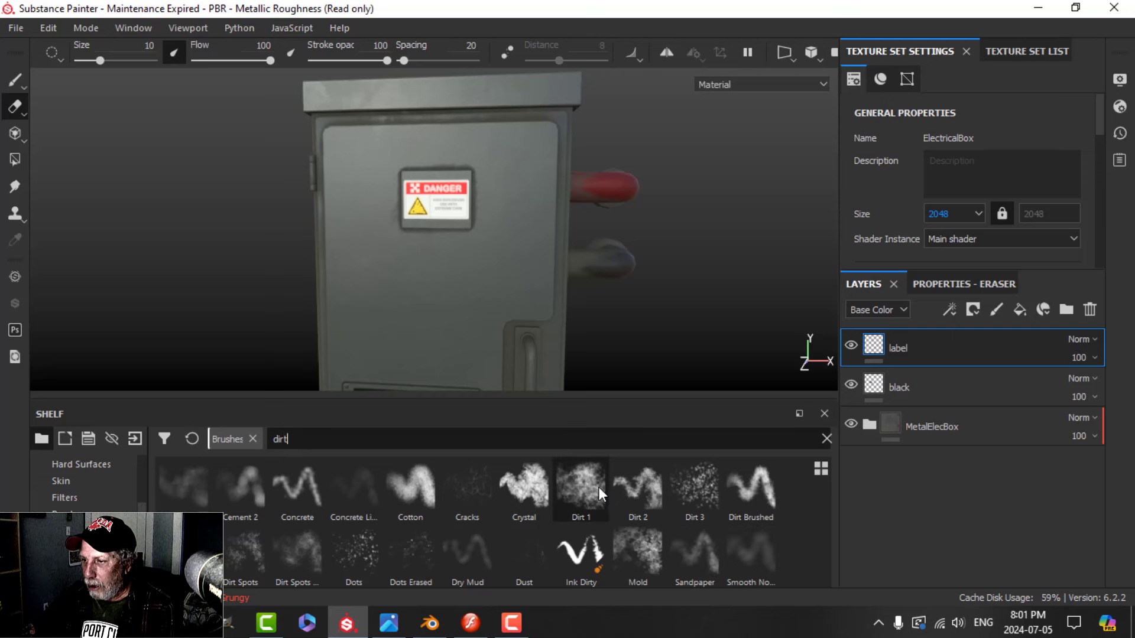
{"action": "left_click", "coordinate": [598, 487]}
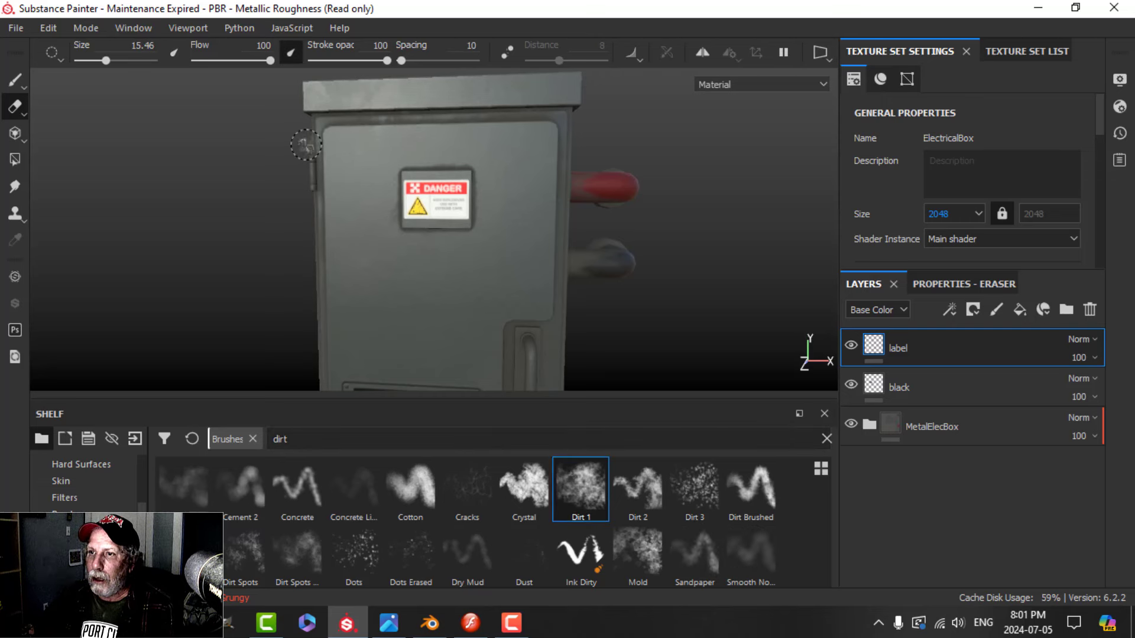
{"action": "scroll", "coordinate": [390, 189], "scroll_direction": "up", "scroll_amount": 5}
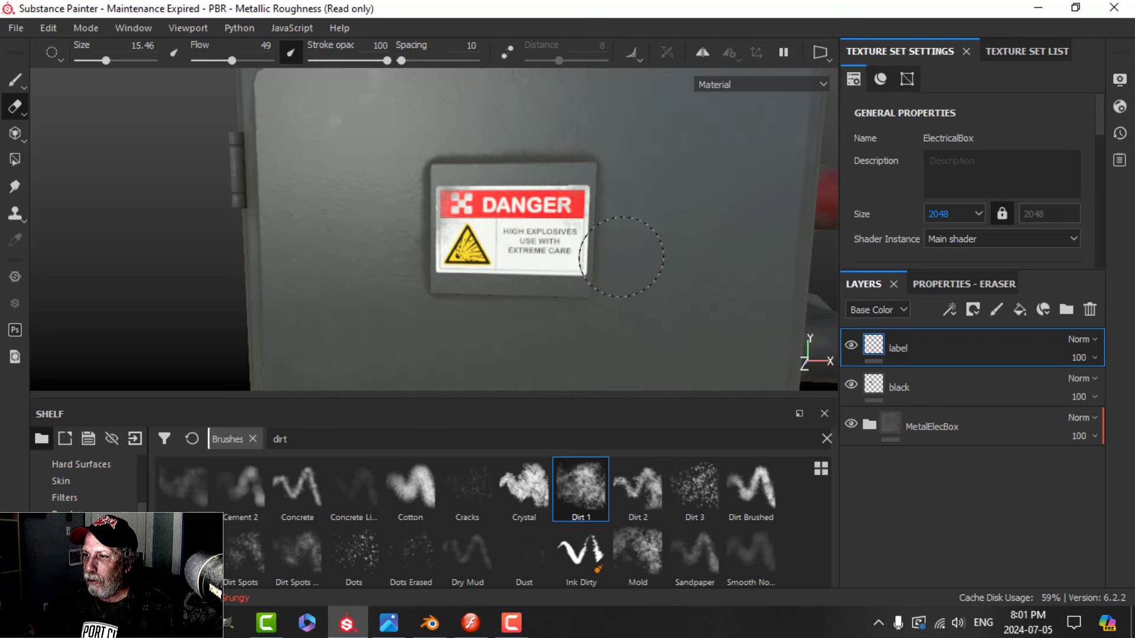
{"action": "left_click_drag", "start_coordinate": [505, 276], "coordinate": [491, 196]}
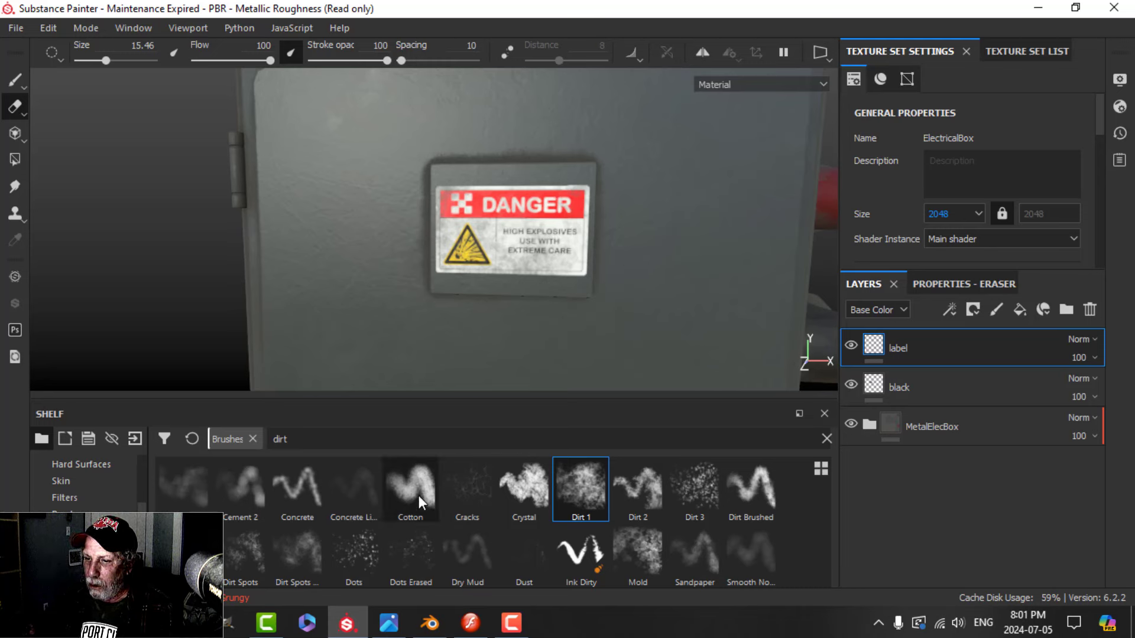
Clear the brush search and erase a piece of the danger label's lower-right corner with the Basic Hard brush
{"action": "left_click", "coordinate": [581, 489]}
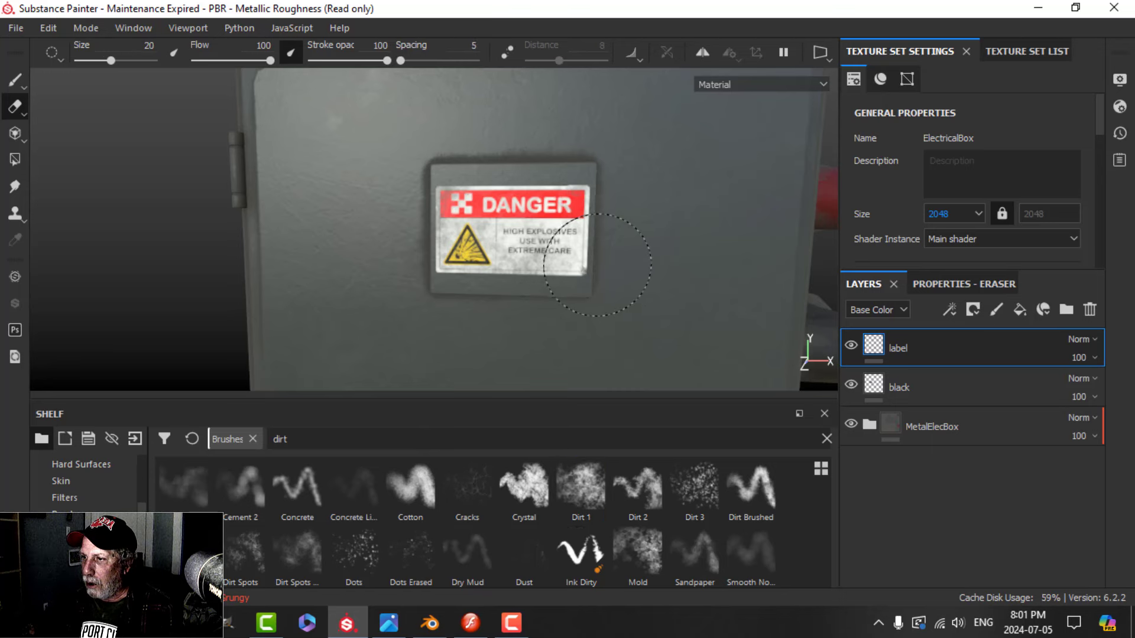
{"action": "scroll", "coordinate": [639, 349], "scroll_direction": "up", "scroll_amount": 1}
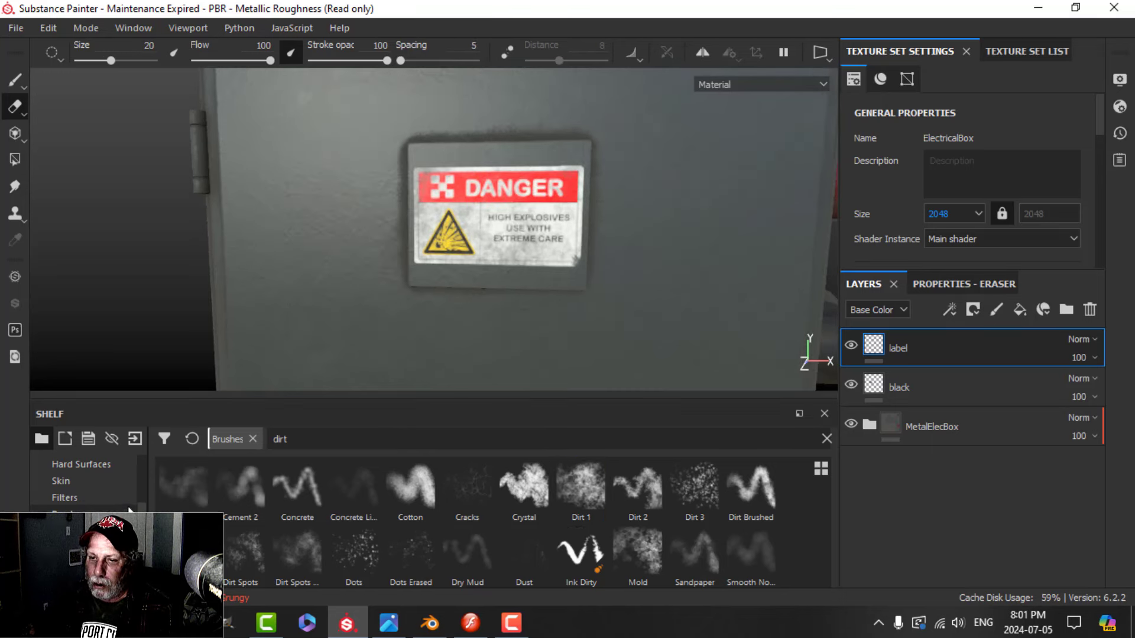
{"action": "left_click", "coordinate": [826, 439]}
{"action": "left_click", "coordinate": [694, 489]}
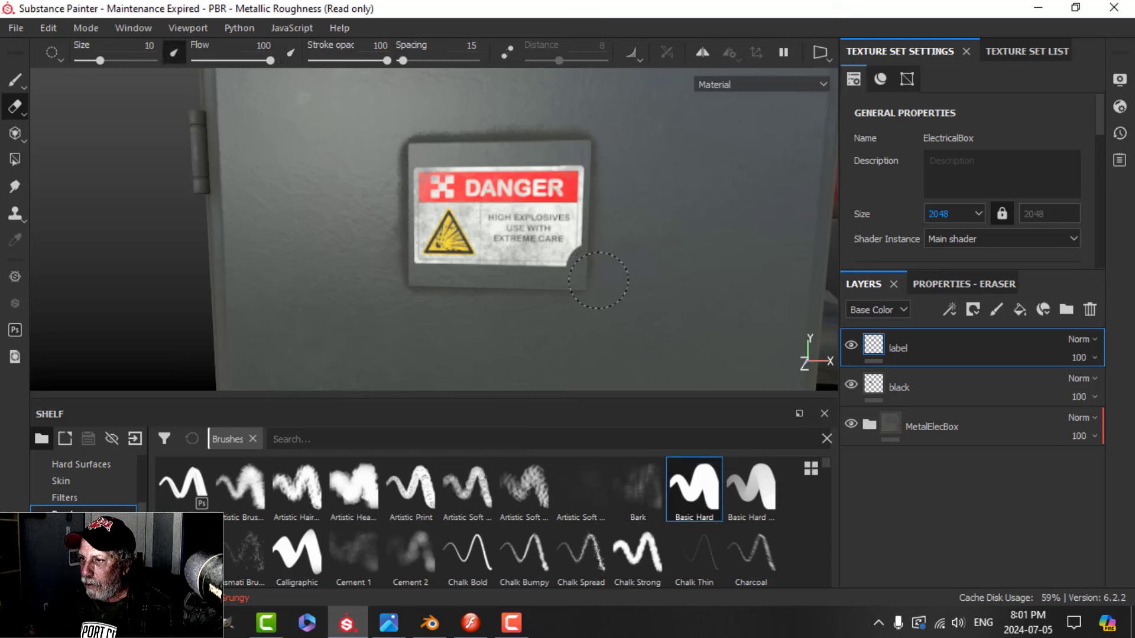
Roughen the label's torn corner and fray its other edges with the Artistic Hair eraser brush
{"action": "left_click", "coordinate": [626, 490]}
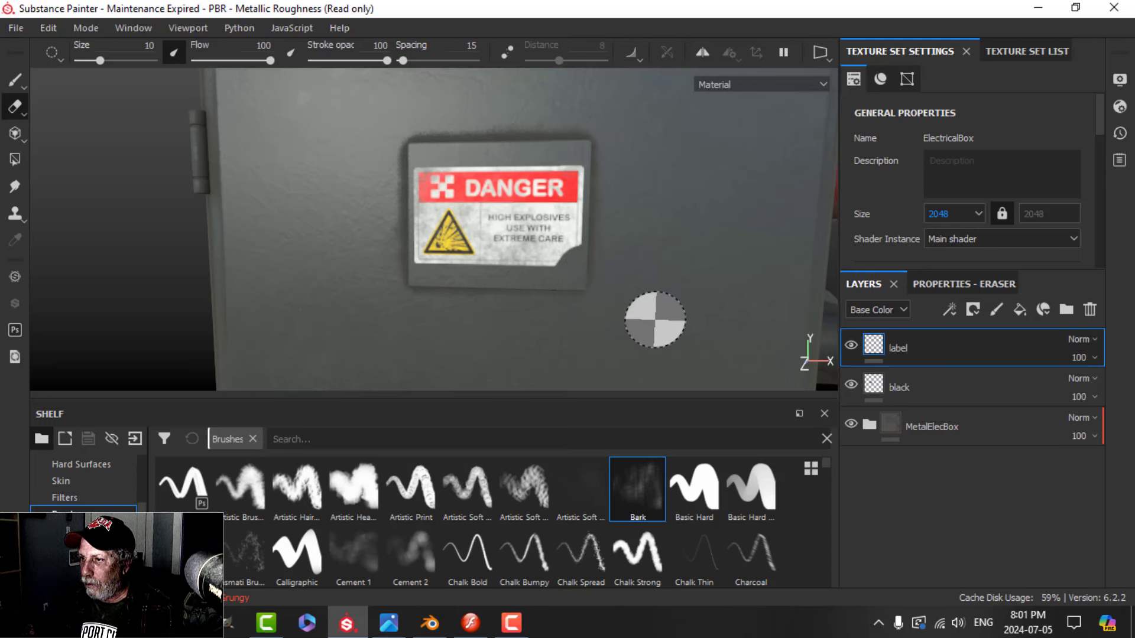
{"action": "left_click", "coordinate": [303, 485]}
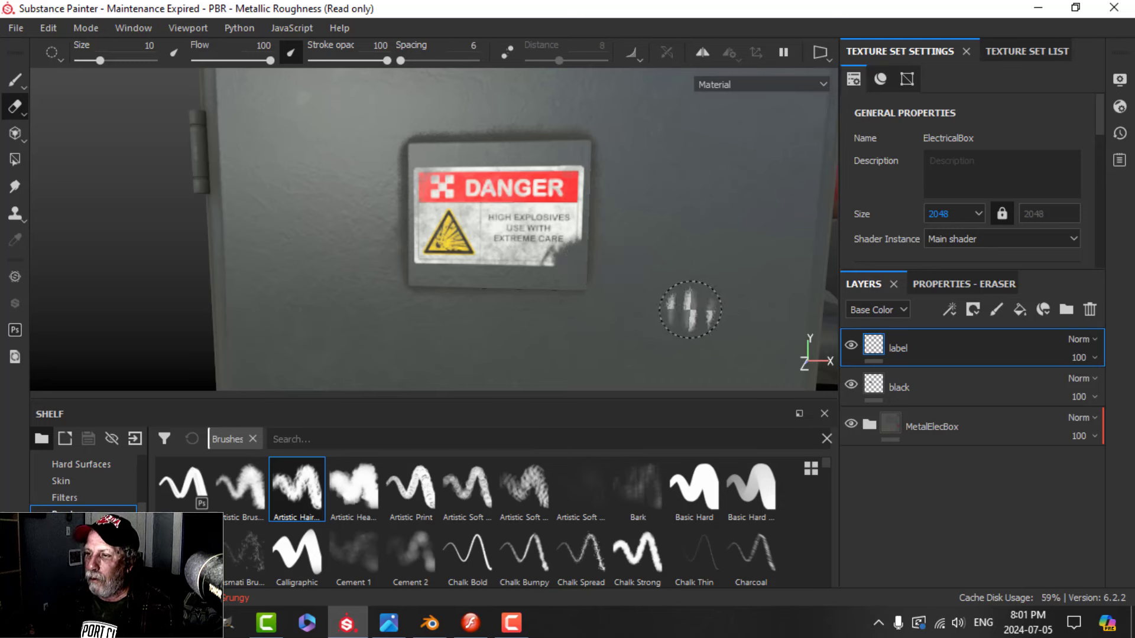
{"action": "scroll", "coordinate": [683, 310], "scroll_direction": "down", "scroll_amount": 2}
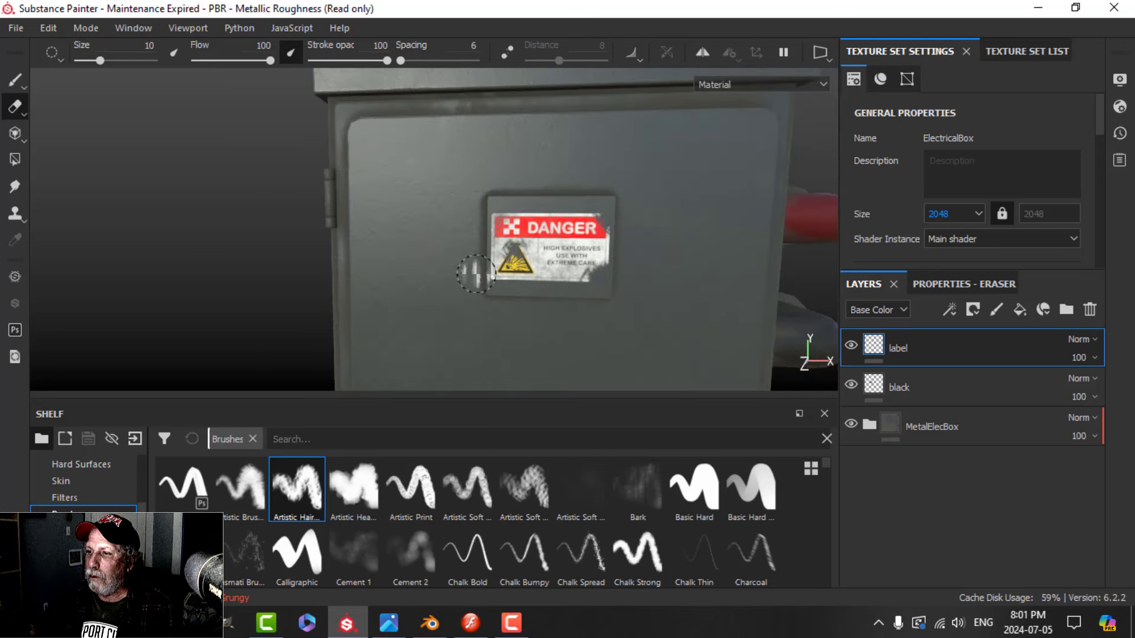
Return to the Paint tool and move the label layer into the MetalElecBox folder, directly beneath the Scratches layer
{"action": "left_click", "coordinate": [14, 84]}
{"action": "scroll", "coordinate": [674, 268], "scroll_direction": "down", "scroll_amount": 3}
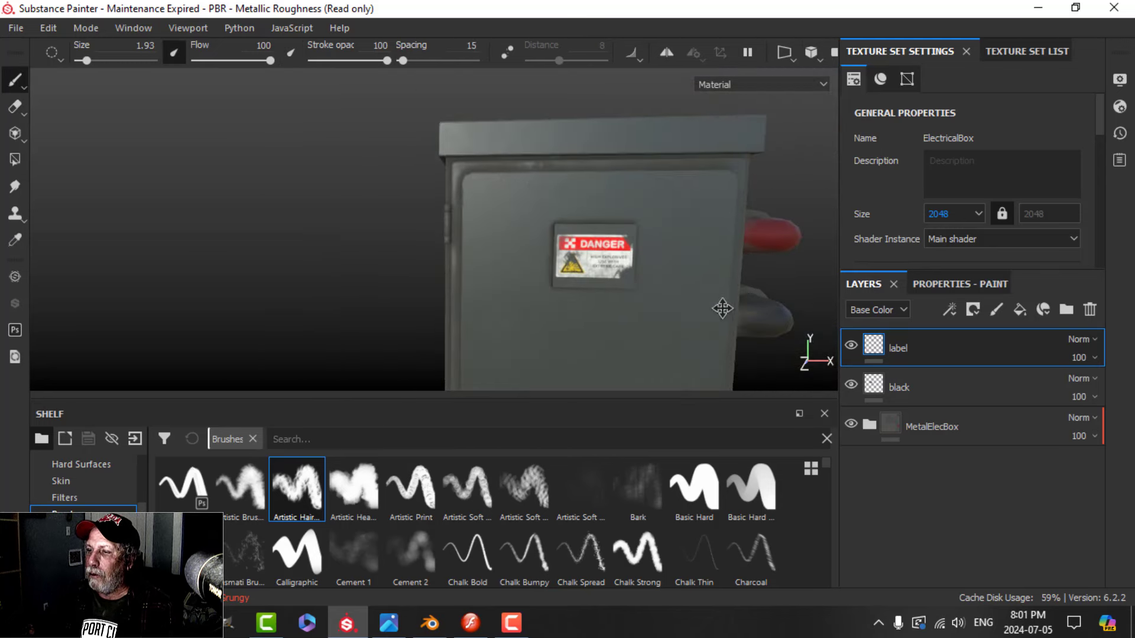
{"action": "middle_click_drag", "start_coordinate": [719, 306], "coordinate": [634, 224], "text": "alt"}
{"action": "middle_click_drag", "start_coordinate": [704, 282], "coordinate": [687, 277], "text": "alt"}
{"action": "scroll", "coordinate": [686, 287], "scroll_direction": "down", "scroll_amount": 3}
{"action": "left_click_drag", "start_coordinate": [722, 297], "coordinate": [623, 291], "text": "alt"}
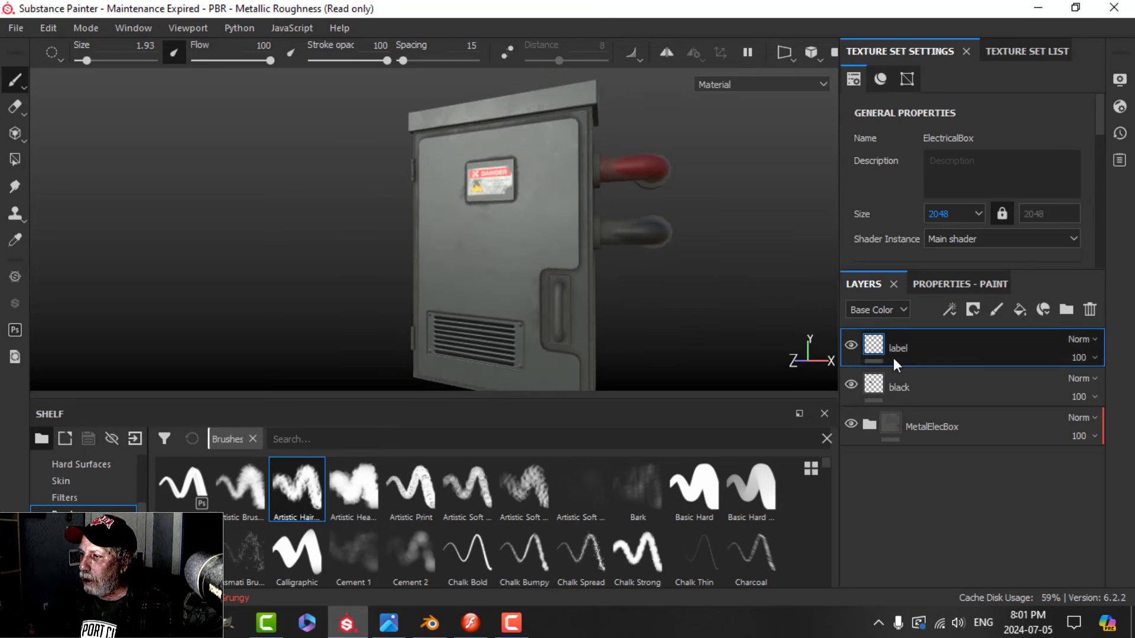
{"action": "left_click", "coordinate": [872, 425]}
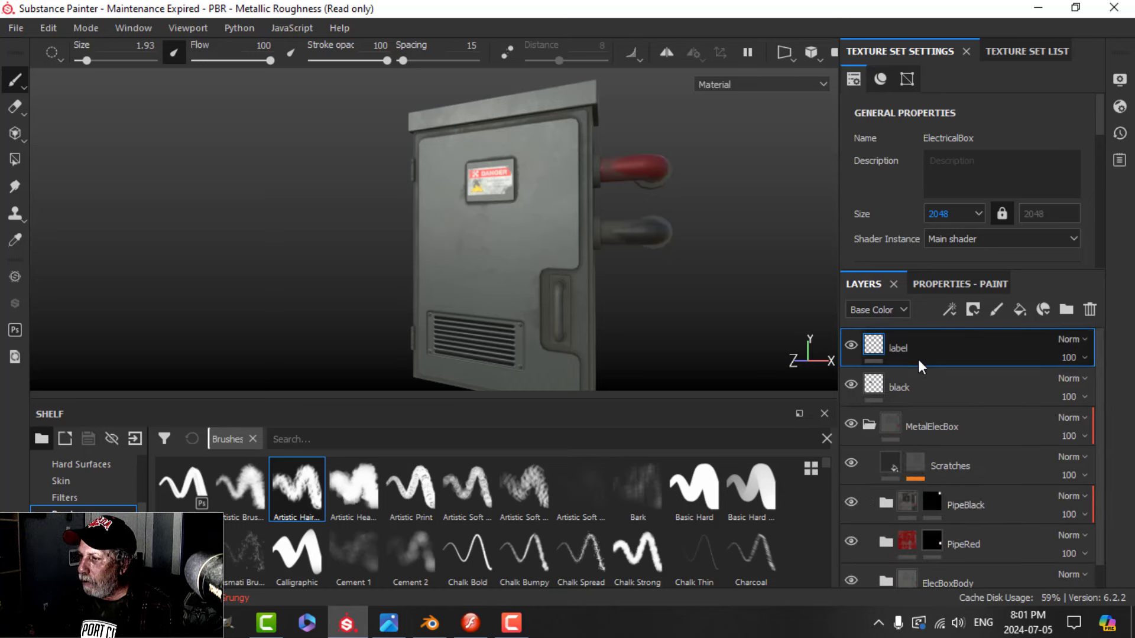
{"action": "left_click_drag", "start_coordinate": [921, 361], "coordinate": [881, 405]}
{"action": "scroll", "coordinate": [598, 229], "scroll_direction": "up", "scroll_amount": 6}
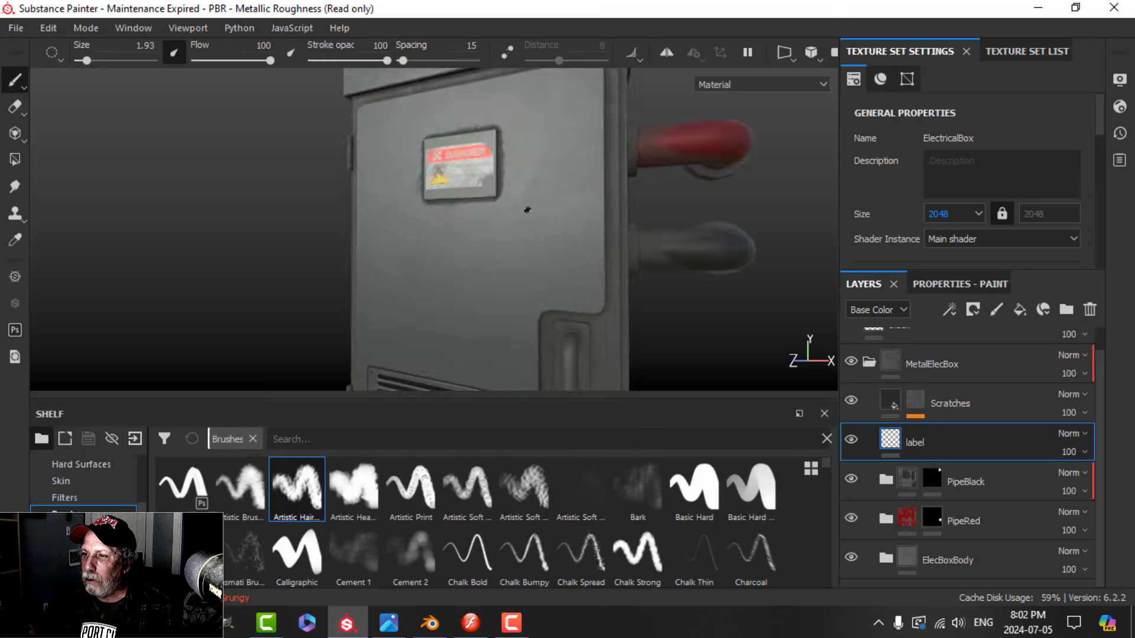
{"action": "scroll", "coordinate": [605, 234], "scroll_direction": "down", "scroll_amount": 5}
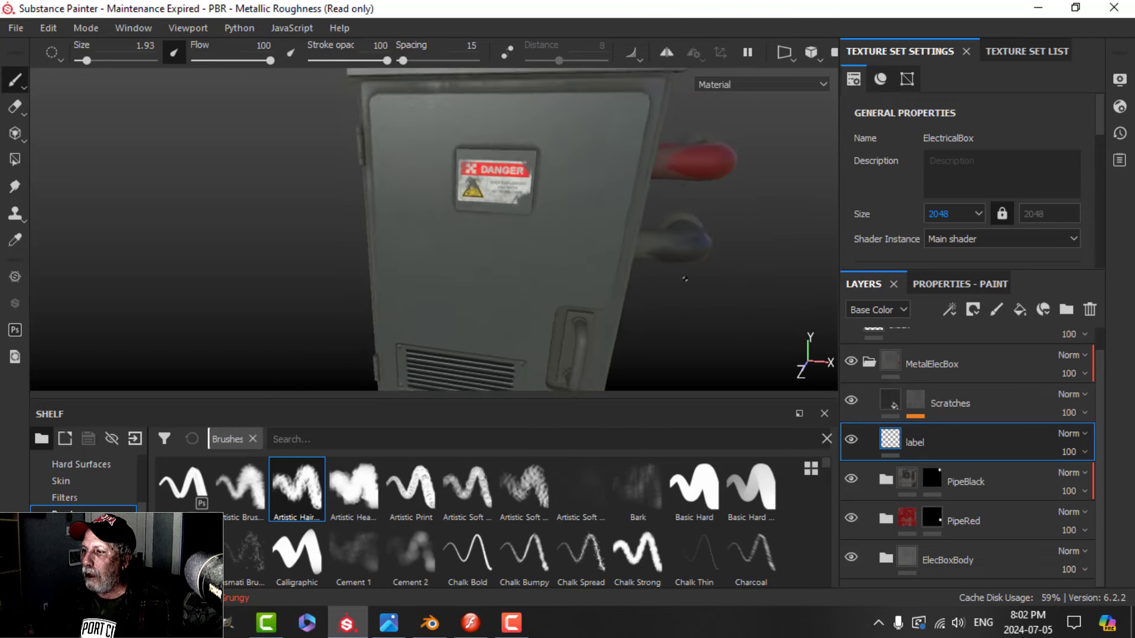
Examine the box's label, door, vent and pipes in the enlarged viewport from several angles and under rotated lighting
{"action": "key", "text": "Tab"}
{"action": "mouse_move", "coordinate": [679, 280]}
{"action": "left_mouse_down", "text": "alt"}
{"action": "mouse_move", "coordinate": [672, 294]}
{"action": "mouse_move", "coordinate": [671, 268]}
{"action": "mouse_move", "coordinate": [662, 354]}
{"action": "mouse_move", "coordinate": [663, 280]}
{"action": "left_mouse_up", "text": "alt"}
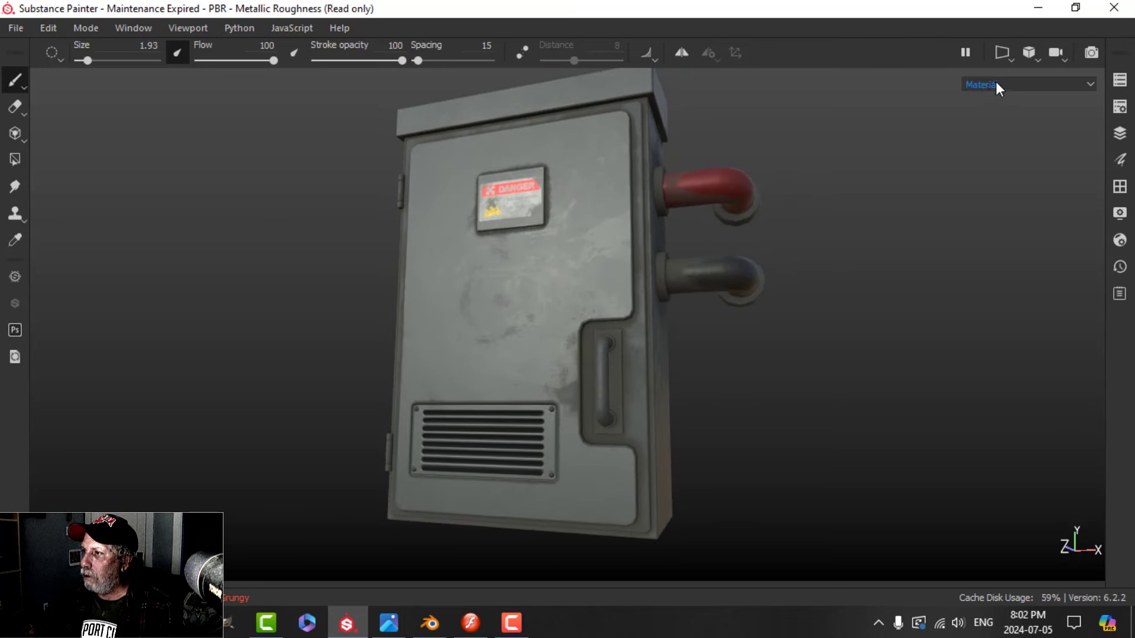
{"action": "left_click", "coordinate": [1034, 54]}
{"action": "left_click", "coordinate": [1052, 78]}
{"action": "mouse_move", "coordinate": [764, 250]}
{"action": "right_mouse_down", "text": "shift"}
{"action": "mouse_move", "coordinate": [742, 256]}
{"action": "mouse_move", "coordinate": [795, 252]}
{"action": "mouse_move", "coordinate": [785, 254]}
{"action": "right_mouse_up", "text": "shift"}
{"action": "left_click_drag", "start_coordinate": [773, 315], "coordinate": [505, 467], "text": "alt"}
{"action": "scroll", "coordinate": [424, 462], "scroll_direction": "down", "scroll_amount": 3}
{"action": "middle_click_drag", "start_coordinate": [483, 452], "coordinate": [546, 399], "text": "alt"}
{"action": "scroll", "coordinate": [507, 459], "scroll_direction": "up", "scroll_amount": 2}
{"action": "left_click_drag", "start_coordinate": [607, 332], "coordinate": [668, 355], "text": "alt"}
{"action": "scroll", "coordinate": [615, 322], "scroll_direction": "up", "scroll_amount": 2}
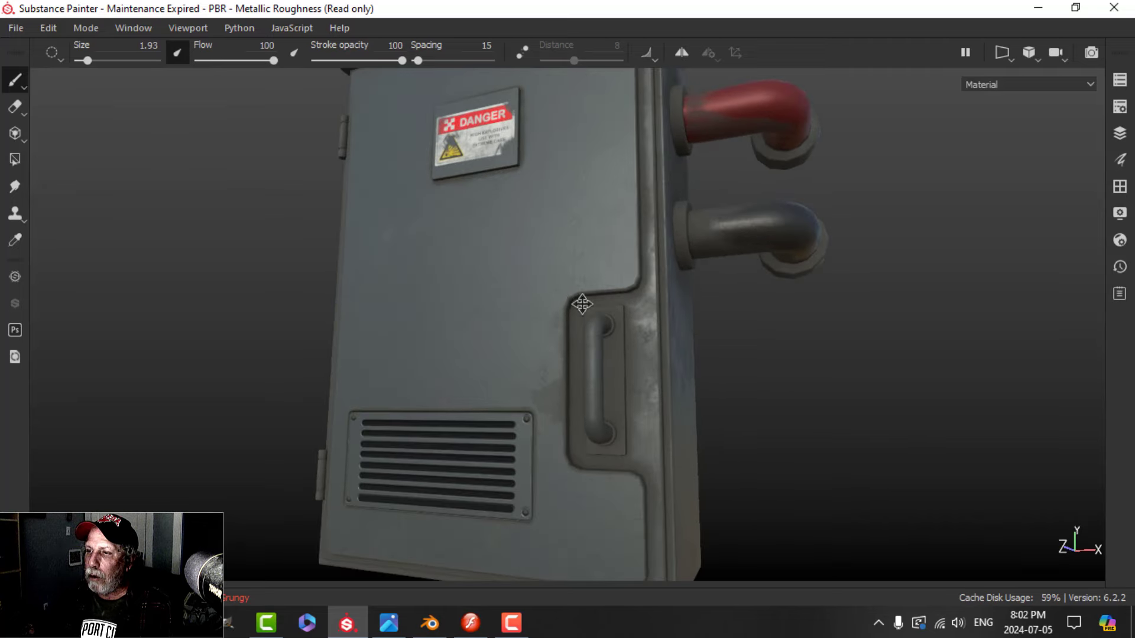
{"action": "middle_click_drag", "start_coordinate": [579, 301], "coordinate": [615, 351], "text": "alt"}
{"action": "left_click_drag", "start_coordinate": [615, 351], "coordinate": [669, 347], "text": "alt"}
{"action": "scroll", "coordinate": [647, 355], "scroll_direction": "down", "scroll_amount": 3}
{"action": "middle_click_drag", "start_coordinate": [638, 360], "coordinate": [603, 362], "text": "alt"}
{"action": "mouse_move", "coordinate": [602, 362]}
{"action": "left_mouse_down", "text": "alt"}
{"action": "mouse_move", "coordinate": [584, 370]}
{"action": "mouse_move", "coordinate": [590, 362]}
{"action": "left_mouse_up", "text": "alt"}
{"action": "key", "text": "Tab"}
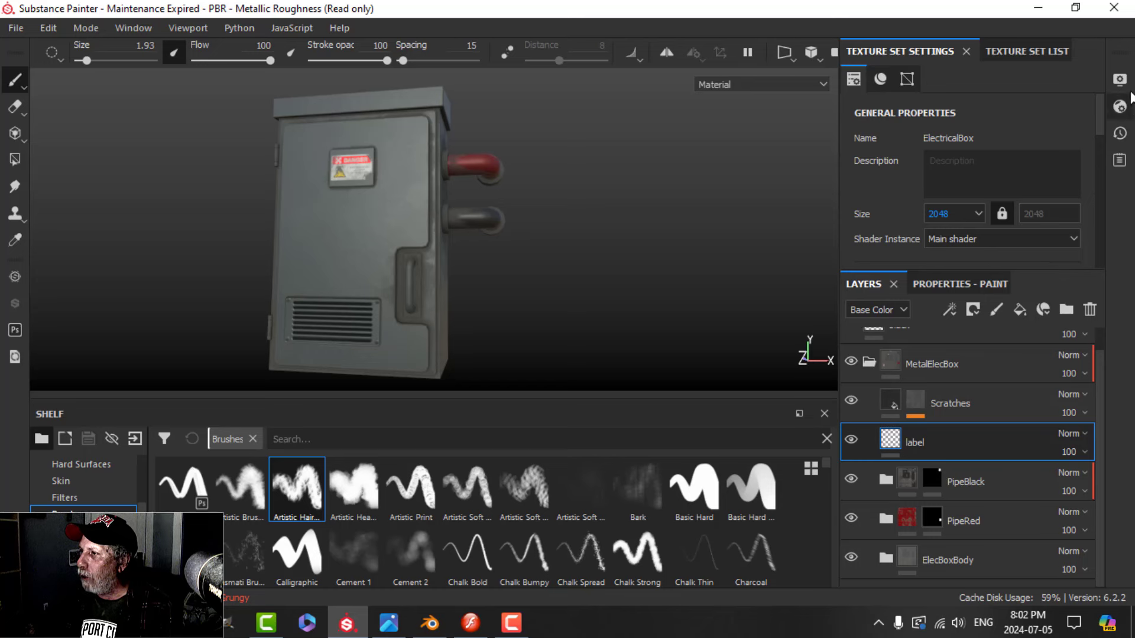
Change the viewport's environment map to Bus Garage and close the display settings
{"action": "left_click", "coordinate": [1119, 79]}
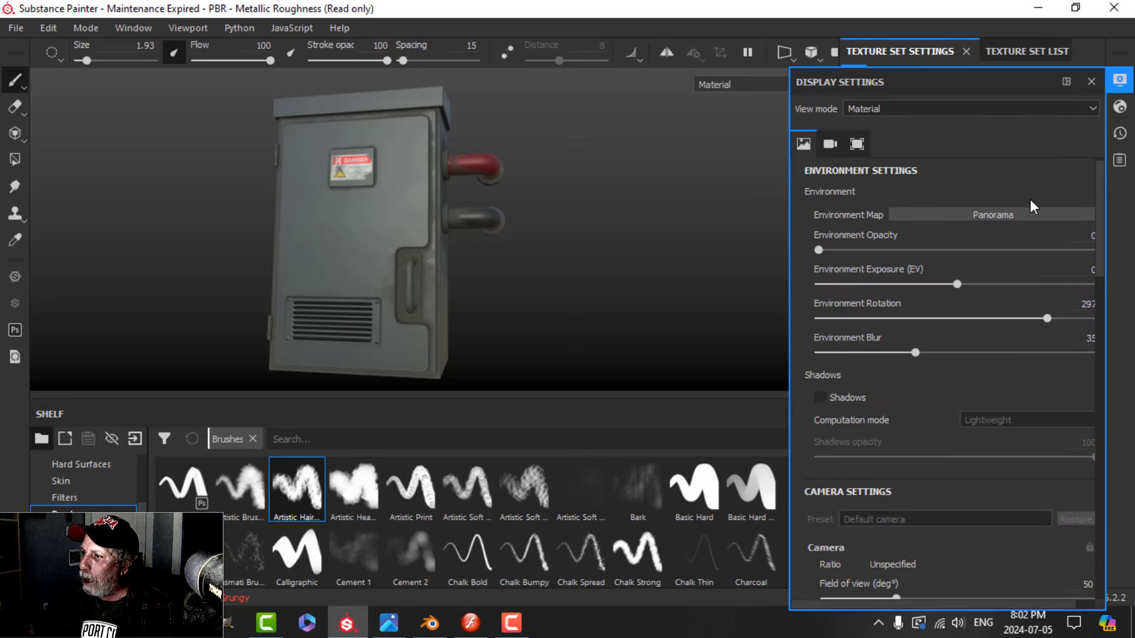
{"action": "left_click", "coordinate": [984, 215]}
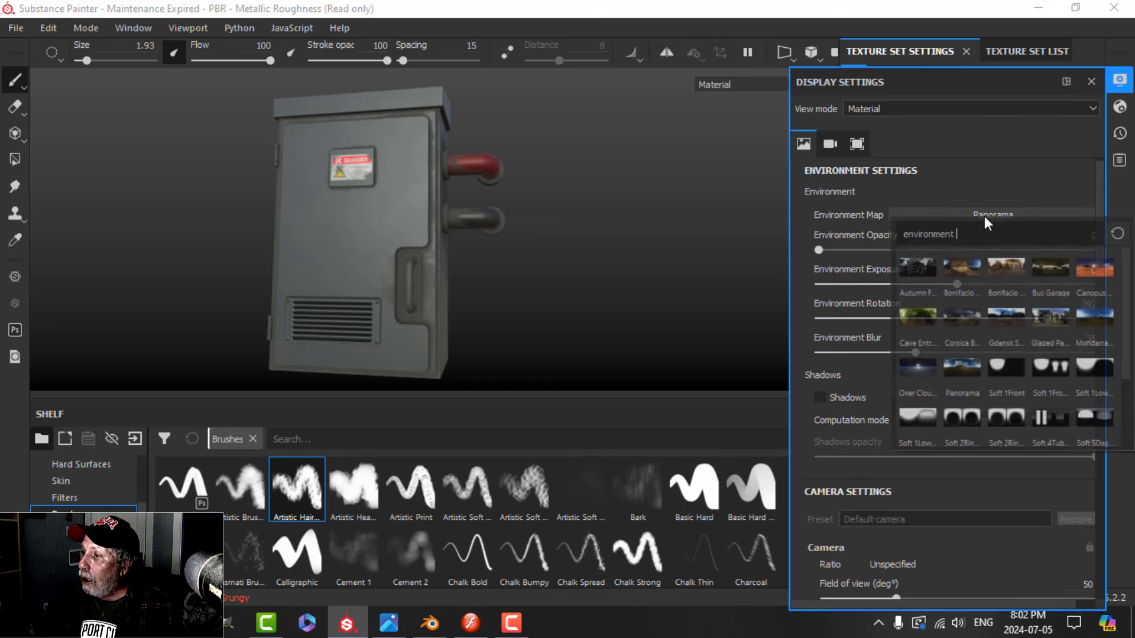
{"action": "left_click", "coordinate": [962, 263]}
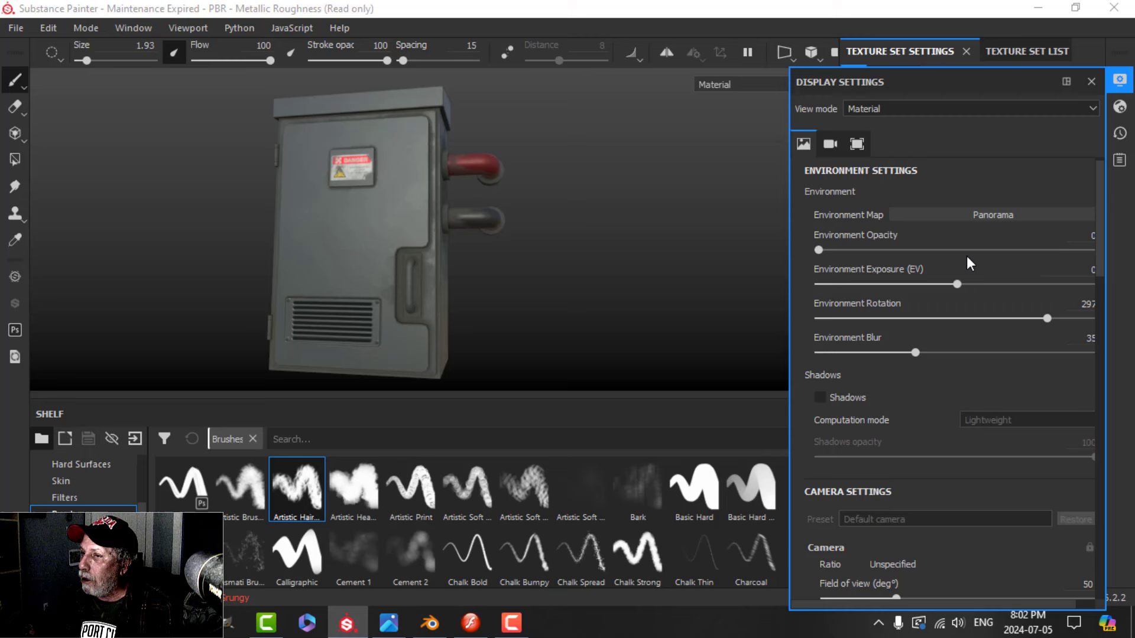
{"action": "left_click", "coordinate": [977, 211]}
{"action": "left_click", "coordinate": [1049, 260]}
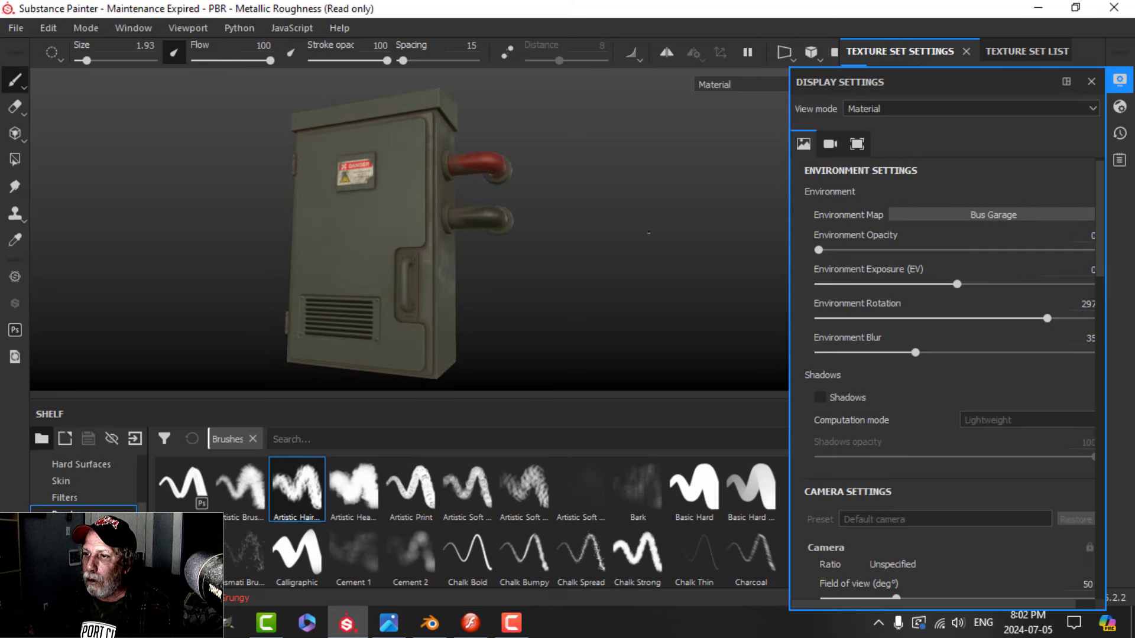
{"action": "left_click_drag", "start_coordinate": [520, 222], "coordinate": [569, 226], "text": "alt"}
{"action": "left_click", "coordinate": [1119, 81]}
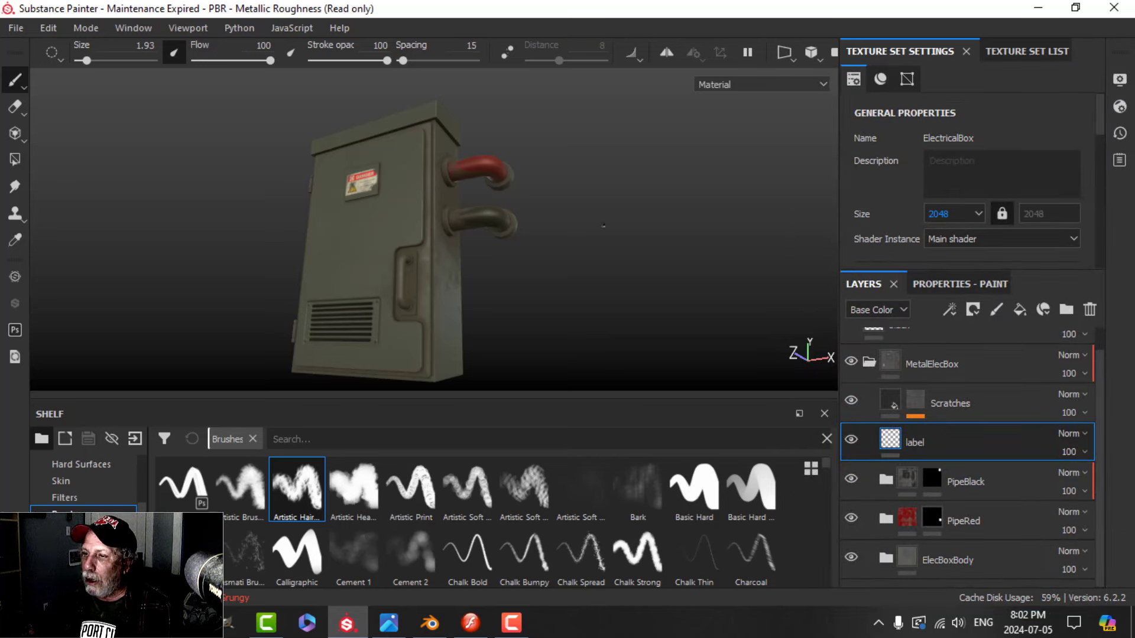
Rotate the environment lighting and examine the box's front and side in the enlarged viewport
{"action": "mouse_move", "coordinate": [591, 237]}
{"action": "right_mouse_down", "text": "shift"}
{"action": "mouse_move", "coordinate": [570, 243]}
{"action": "mouse_move", "coordinate": [585, 245]}
{"action": "right_mouse_up", "text": "shift"}
{"action": "key", "text": "Tab"}
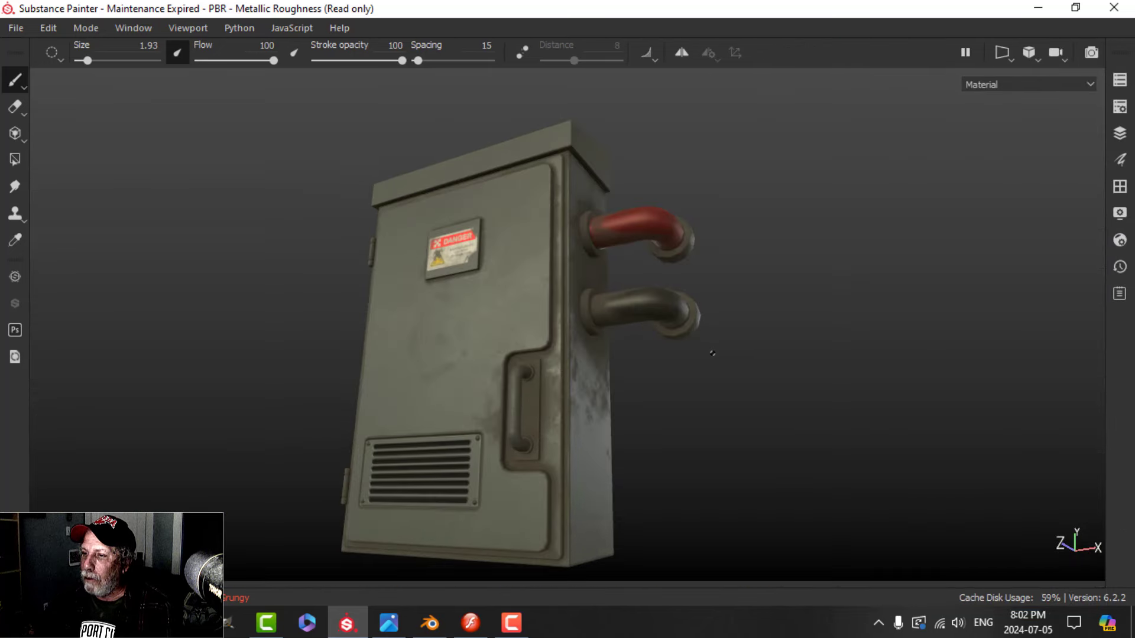
{"action": "left_click_drag", "start_coordinate": [588, 245], "coordinate": [577, 267], "text": "alt"}
{"action": "left_click_drag", "start_coordinate": [729, 320], "coordinate": [718, 341], "text": "alt"}
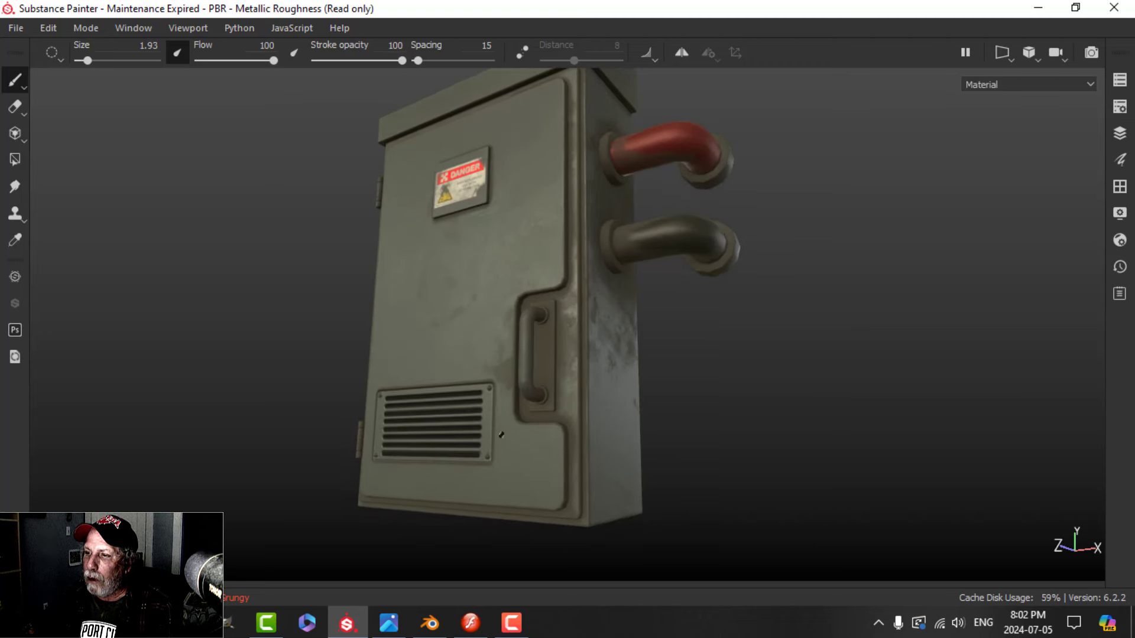
{"action": "left_click_drag", "start_coordinate": [492, 422], "coordinate": [448, 427], "text": "alt"}
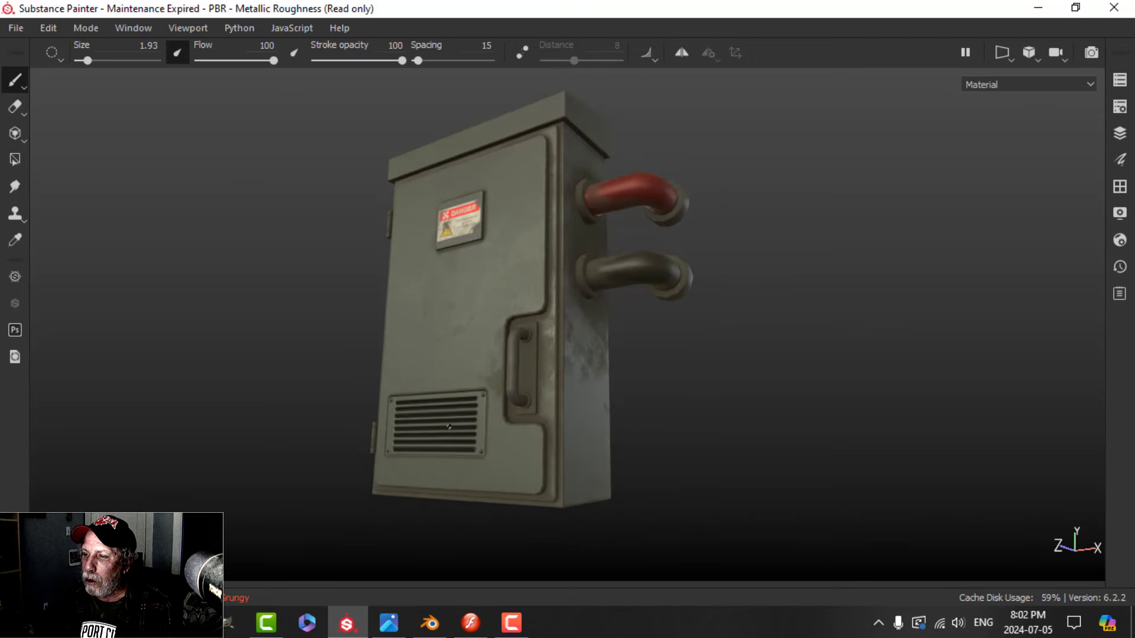
{"action": "left_click_drag", "start_coordinate": [518, 414], "coordinate": [609, 438], "text": "alt"}
{"action": "key", "text": "Tab"}
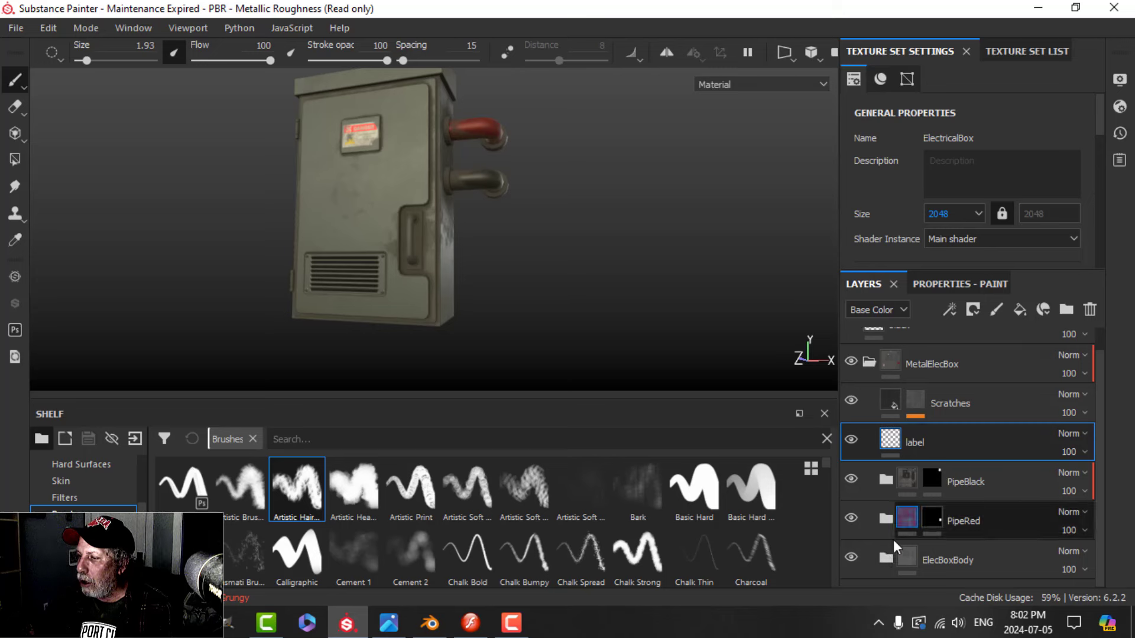
Deepen the door vent by setting the height of the vent fill layer in the ElecBoxBody folder to -0.544
{"action": "left_click", "coordinate": [887, 559]}
{"action": "scroll", "coordinate": [948, 509], "scroll_direction": "down", "scroll_amount": 5}
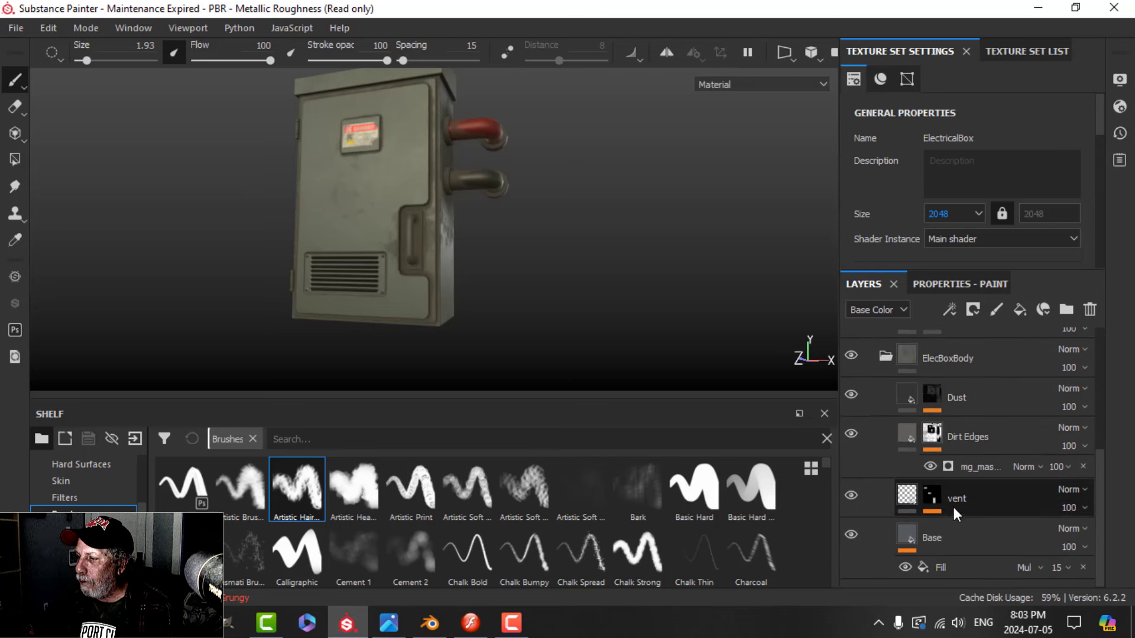
{"action": "left_click", "coordinate": [907, 495]}
{"action": "left_click", "coordinate": [946, 285]}
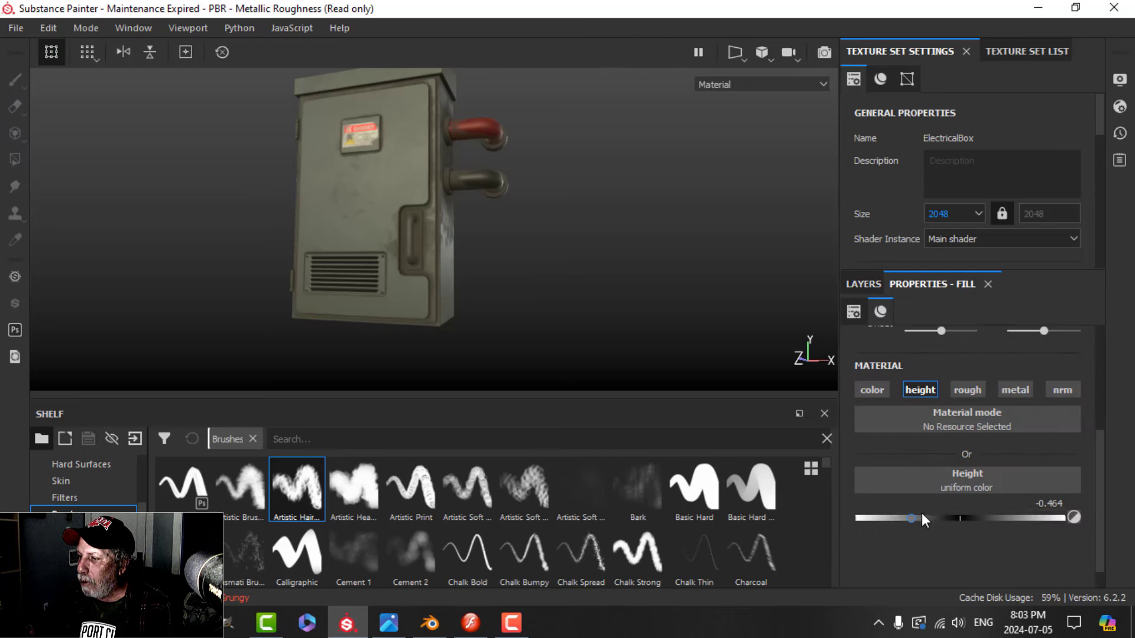
{"action": "mouse_move", "coordinate": [922, 515]}
{"action": "left_mouse_down"}
{"action": "mouse_move", "coordinate": [953, 522]}
{"action": "mouse_move", "coordinate": [858, 519]}
{"action": "mouse_move", "coordinate": [925, 523]}
{"action": "mouse_move", "coordinate": [902, 522]}
{"action": "left_mouse_up"}
{"action": "scroll", "coordinate": [506, 307], "scroll_direction": "up", "scroll_amount": 5}
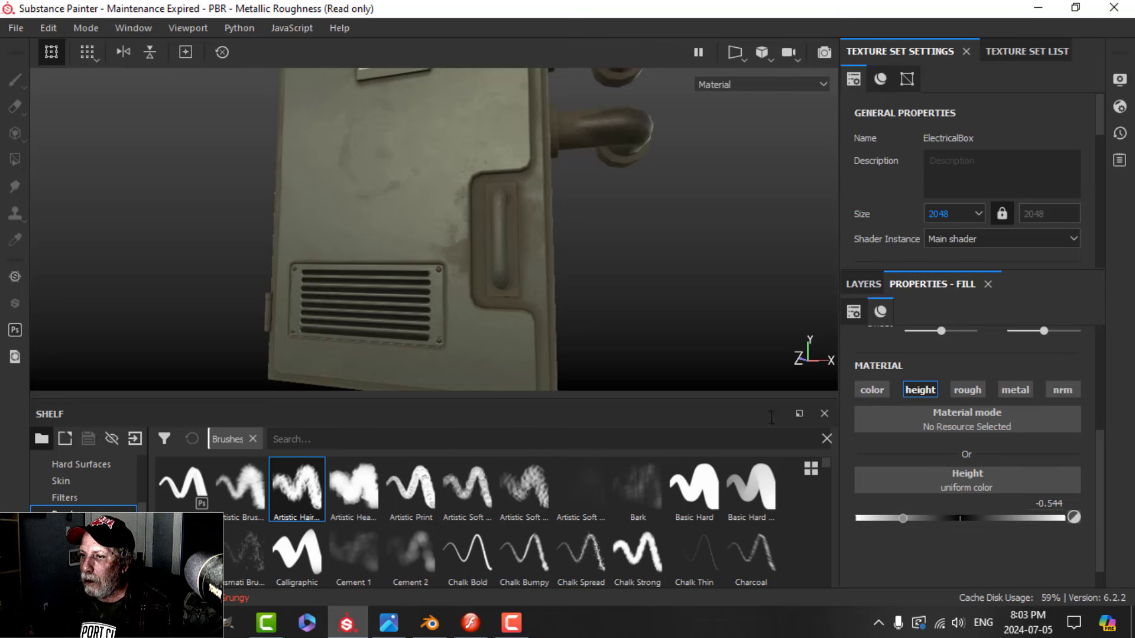